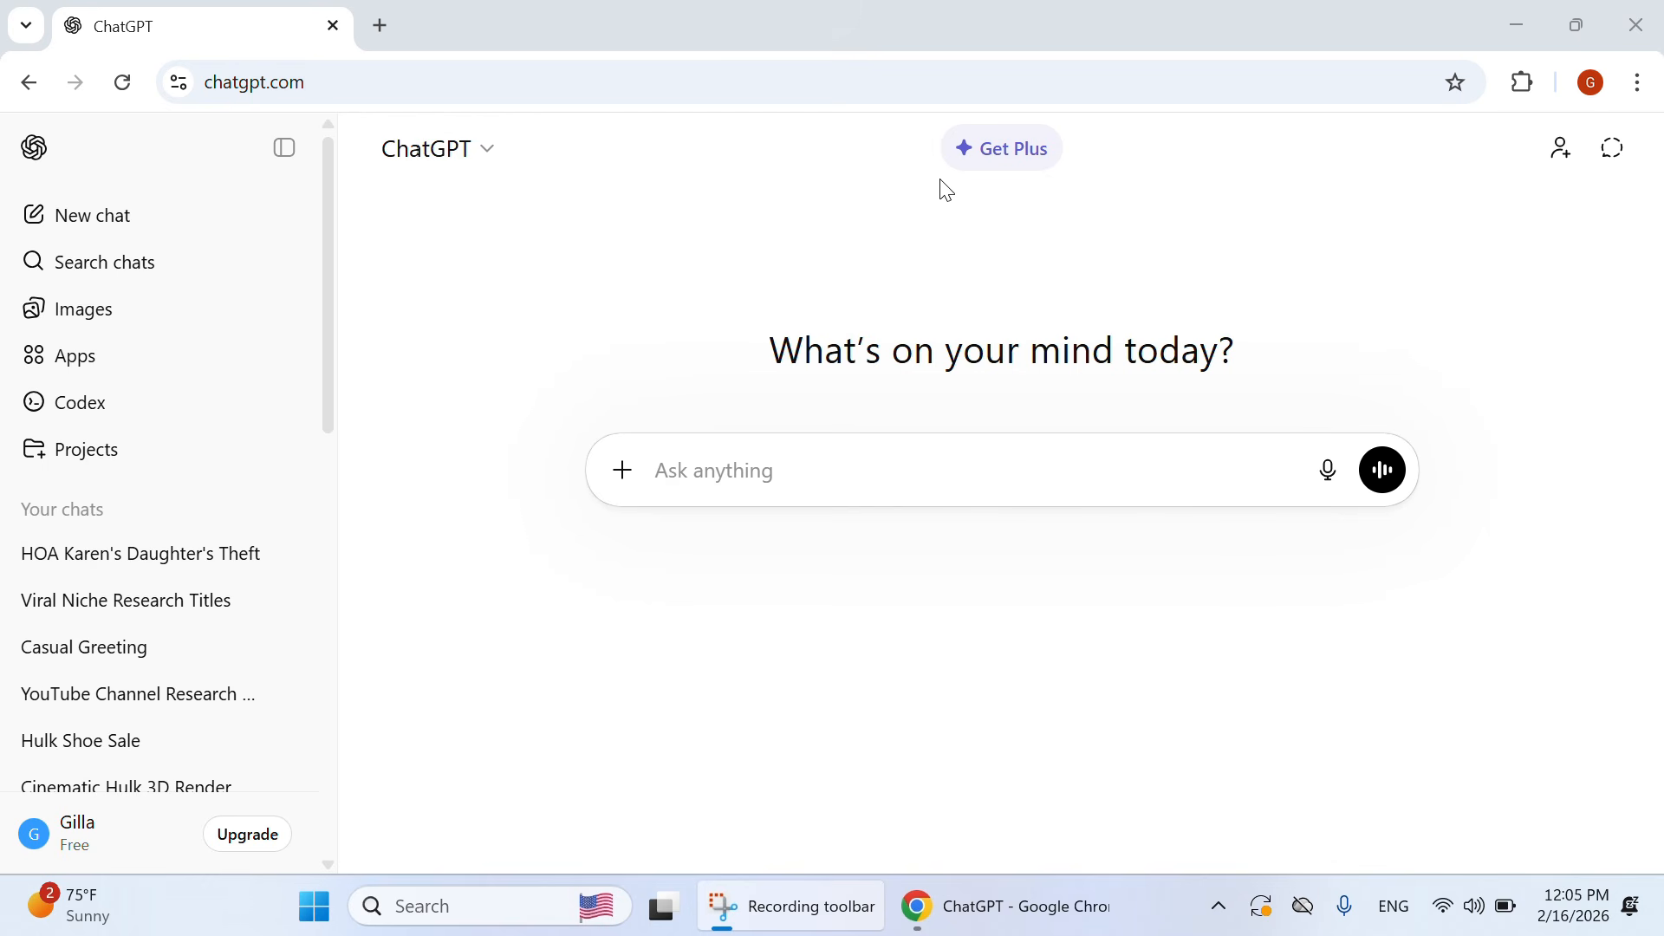
Step: Switch to YouTube and search for "hoa stories"
left_click(1533, 26)
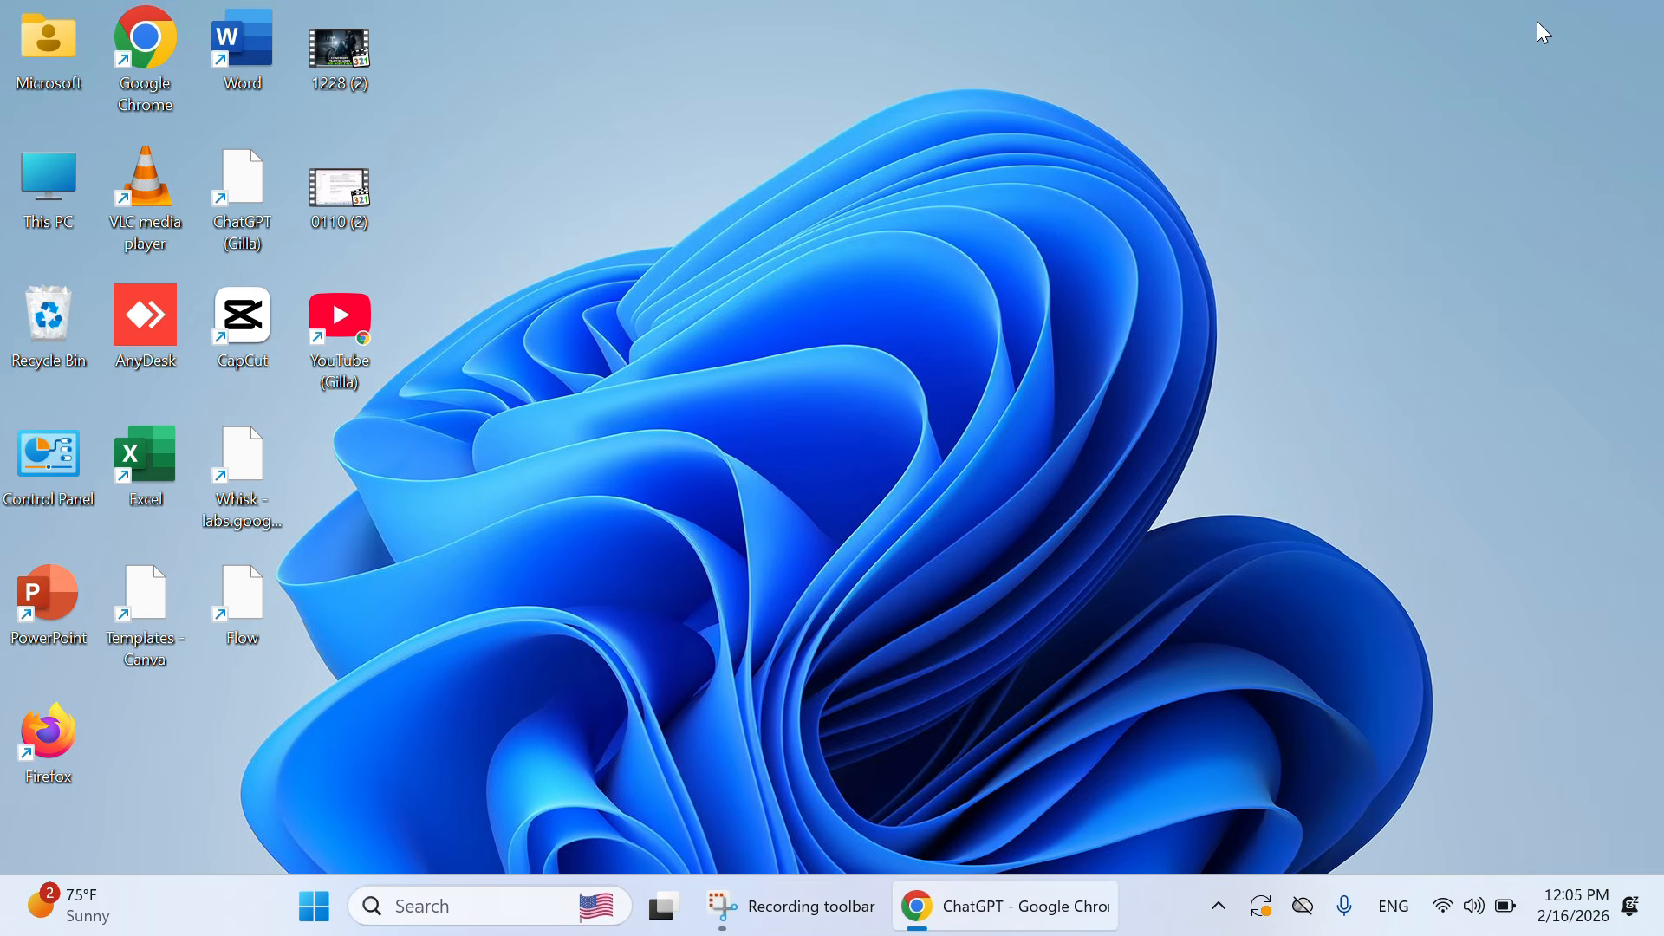
double_click(357, 331)
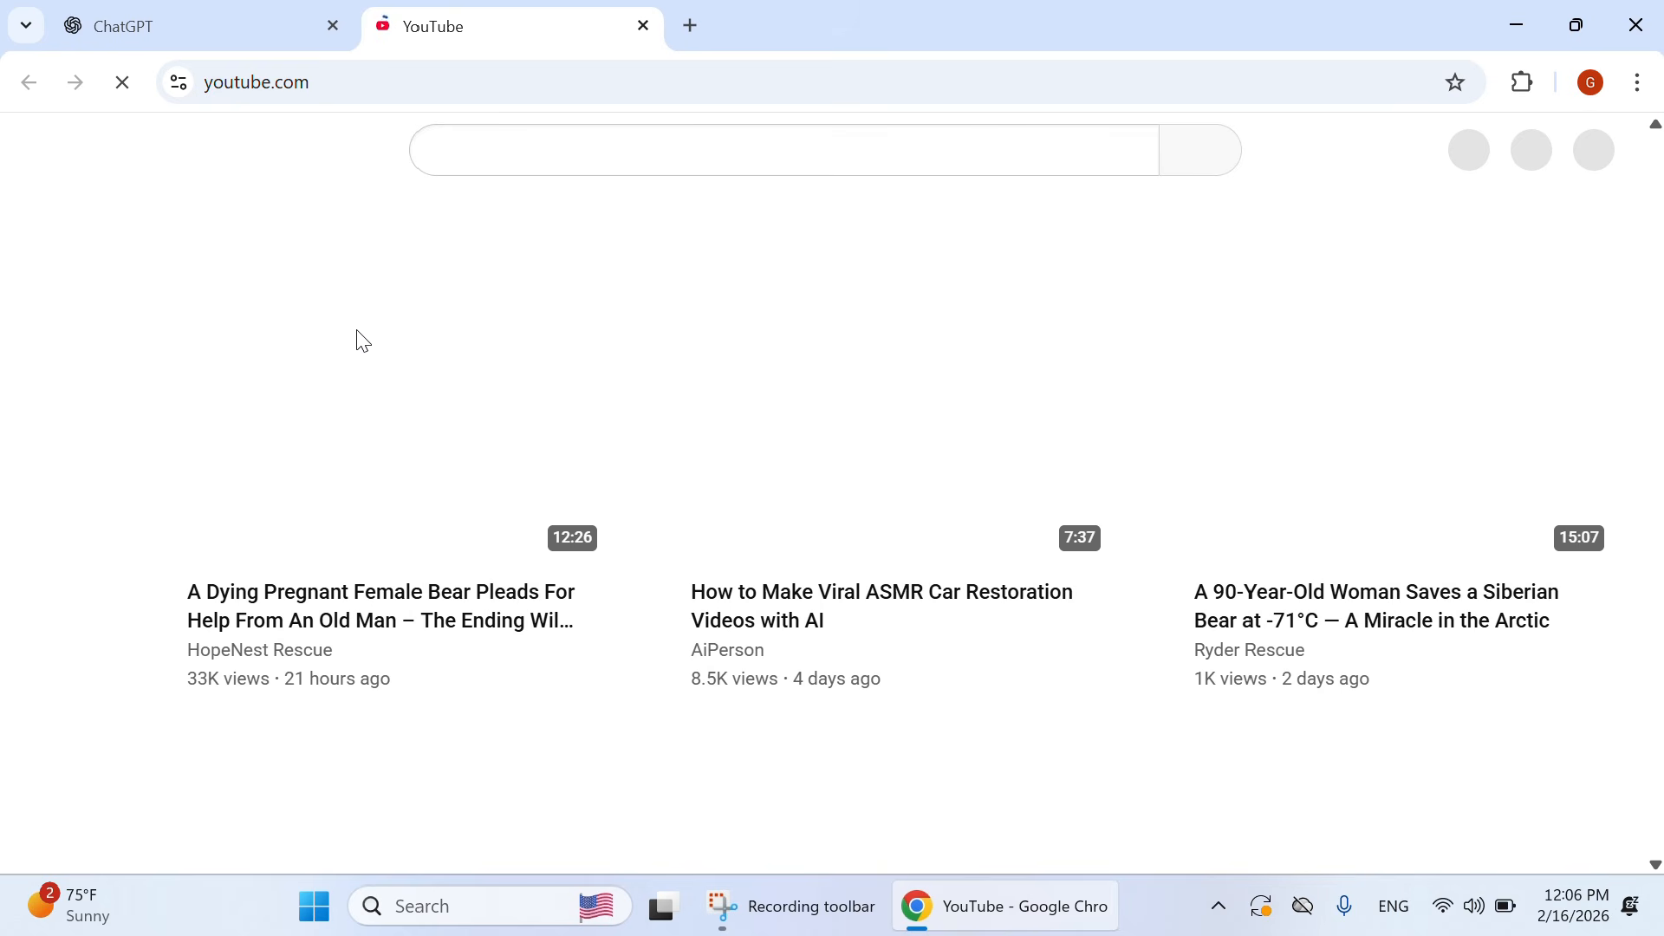
left_click(490, 141)
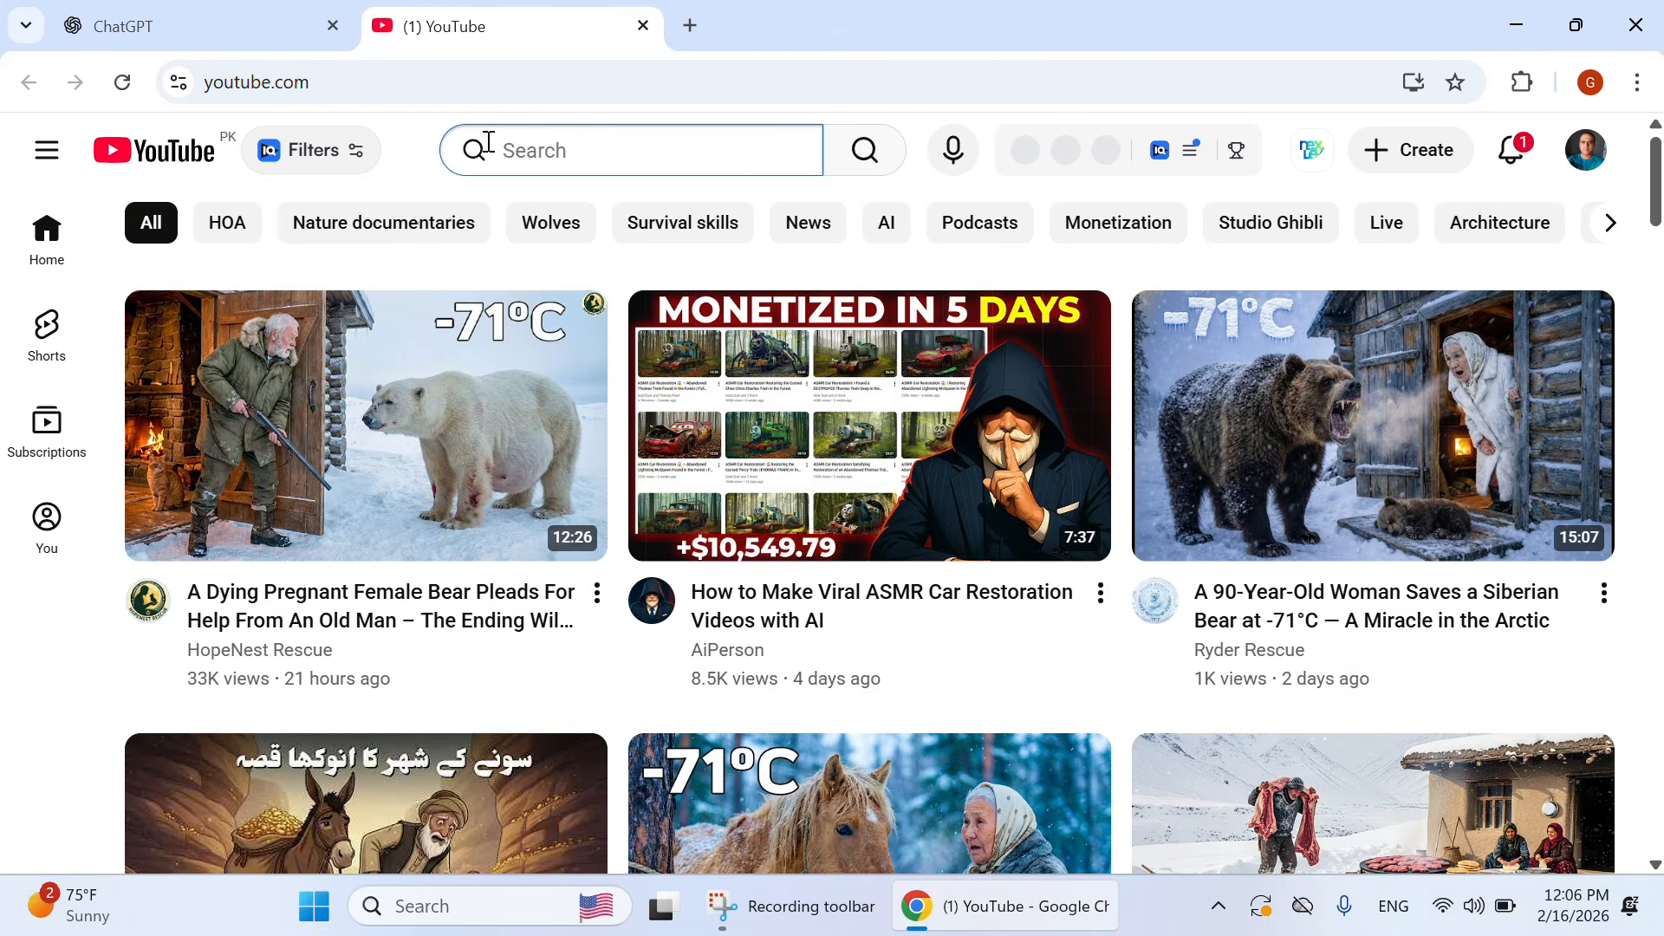
type("ho")
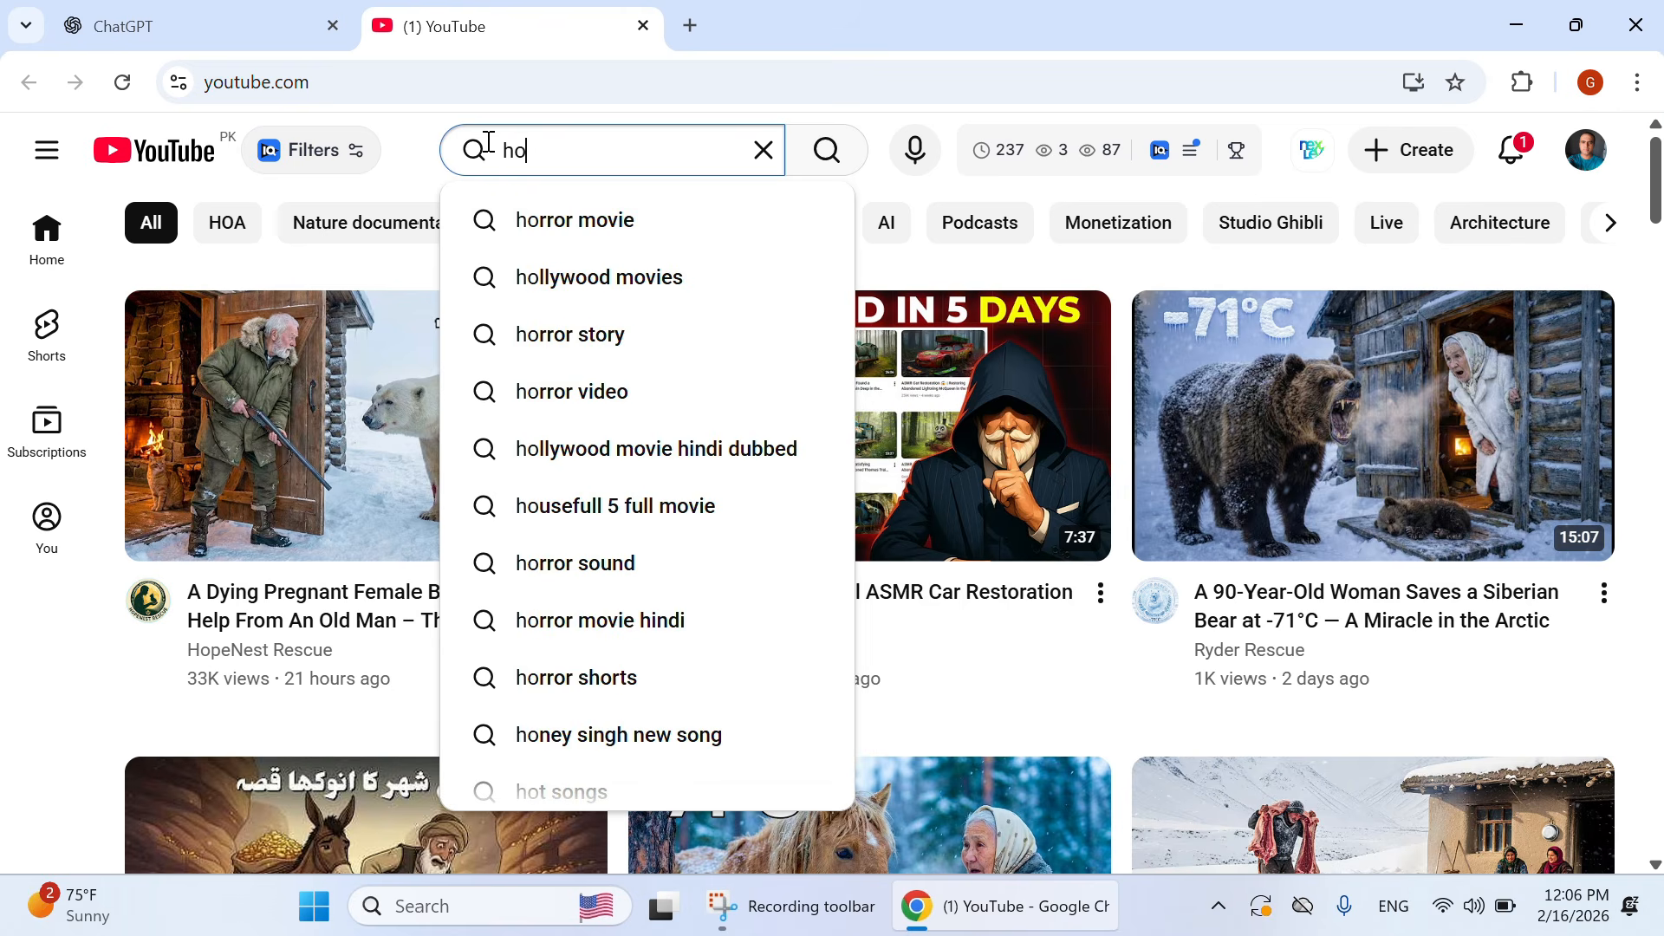
type("a")
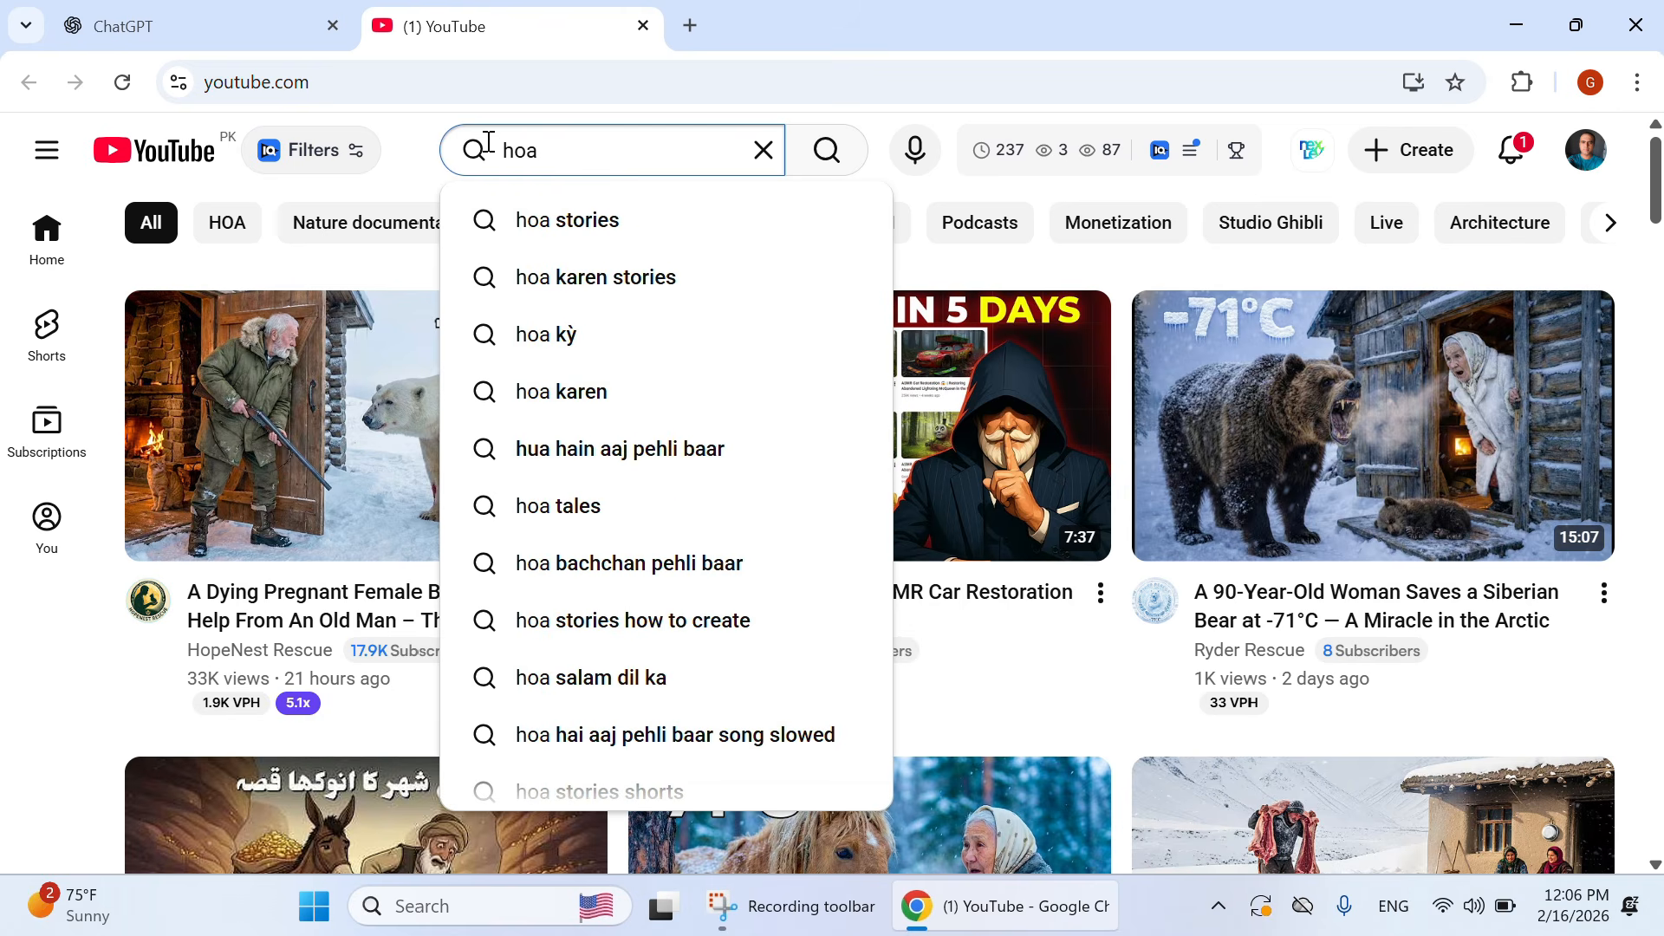
left_click(549, 225)
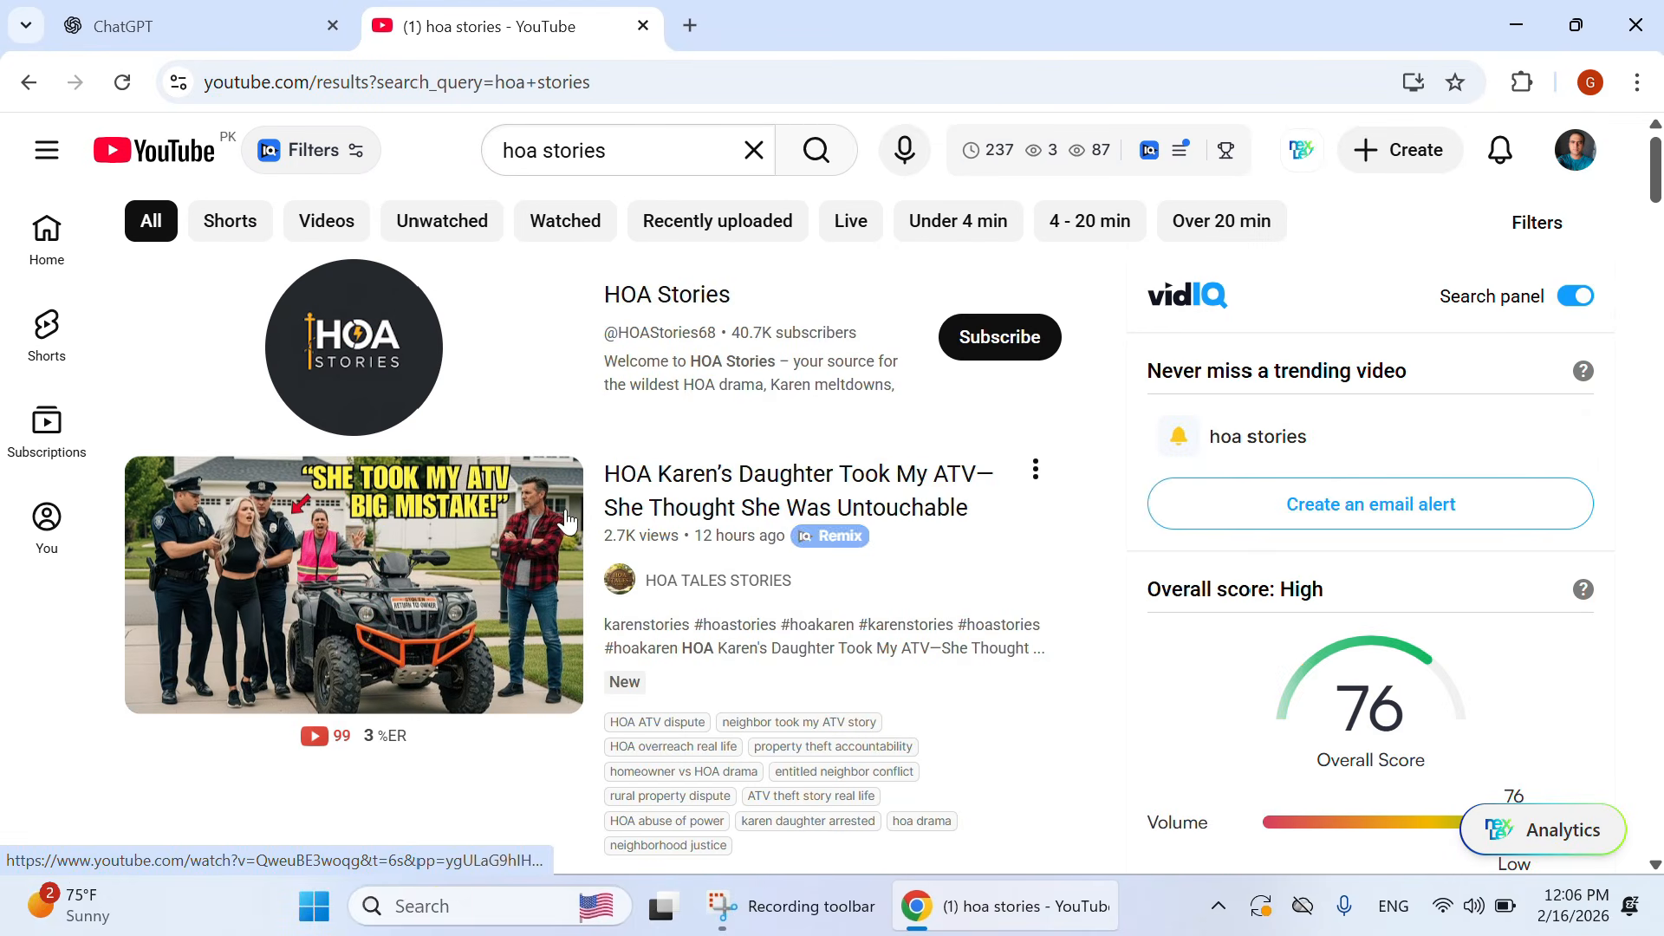
Step: Open the HOA TALES STORIES video "HOA Karen's Daughter Took My ATV—She Thought She Was Untouchable" from the results and pause it
mouse_move(627, 479)
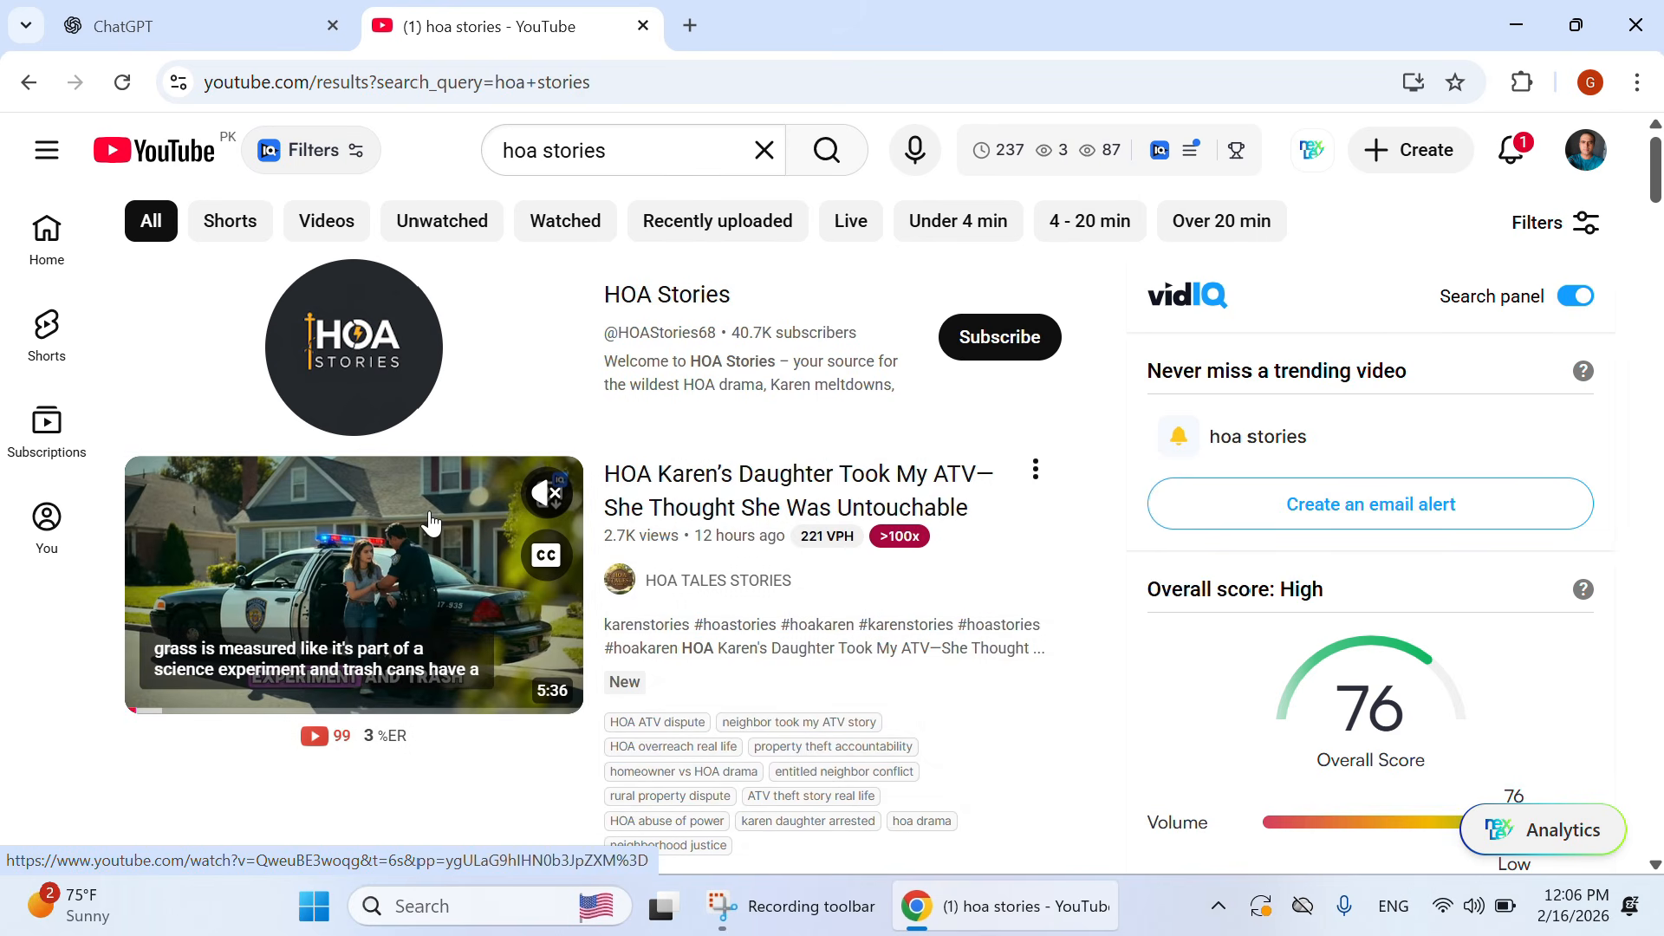
left_click(431, 523)
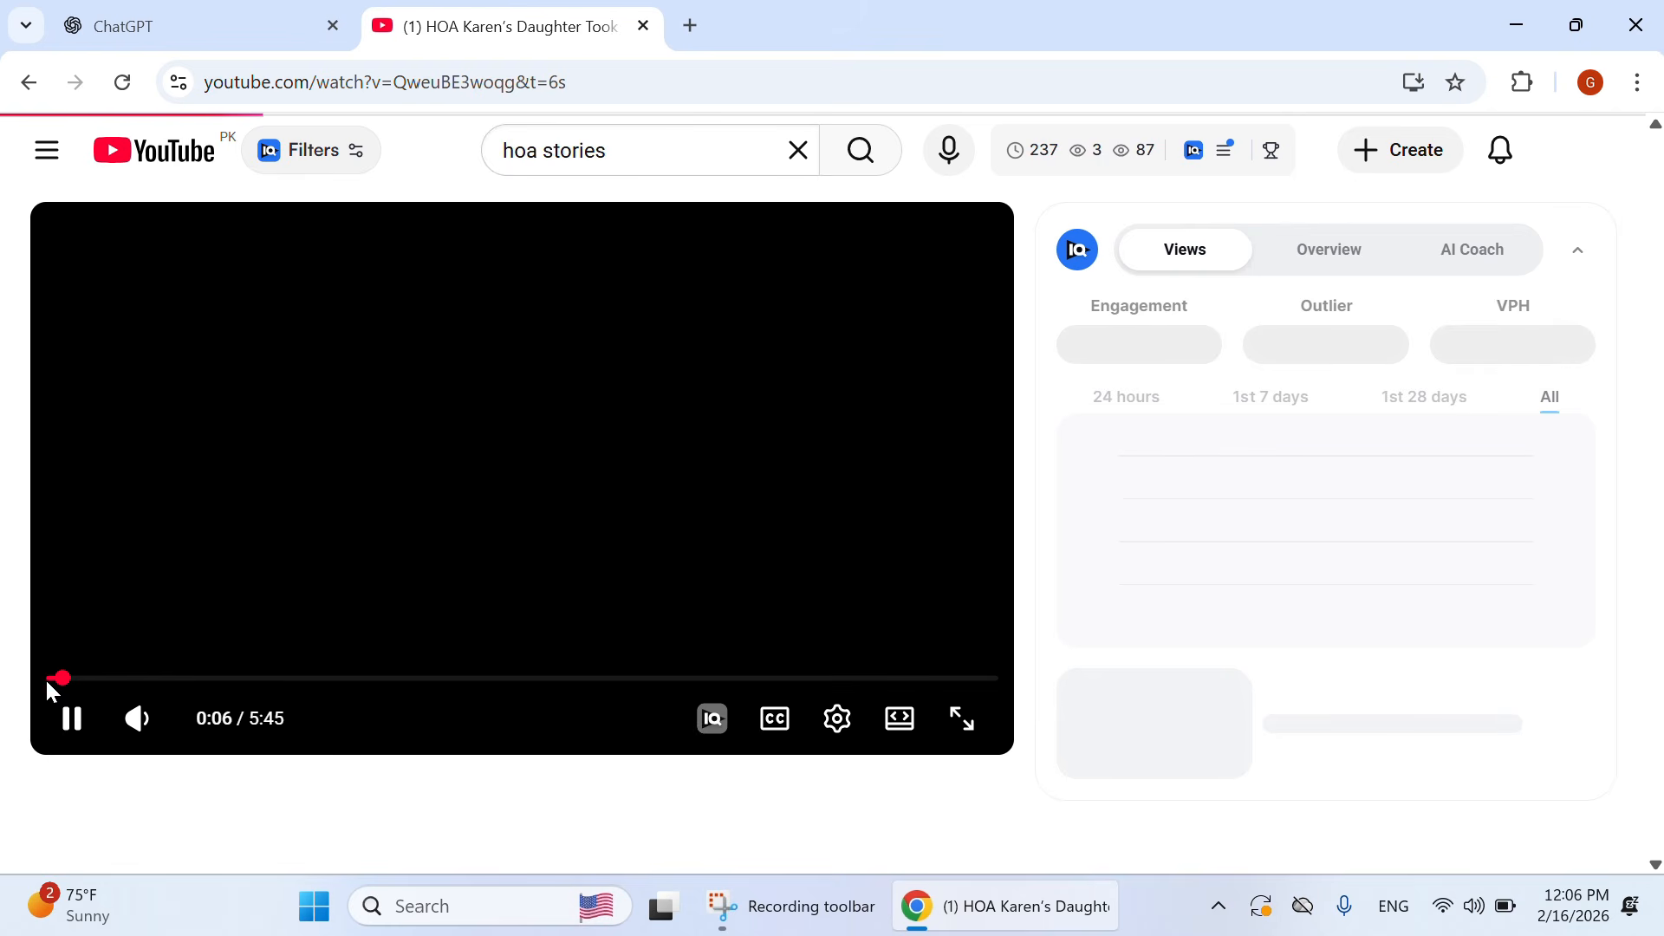
left_click(69, 718)
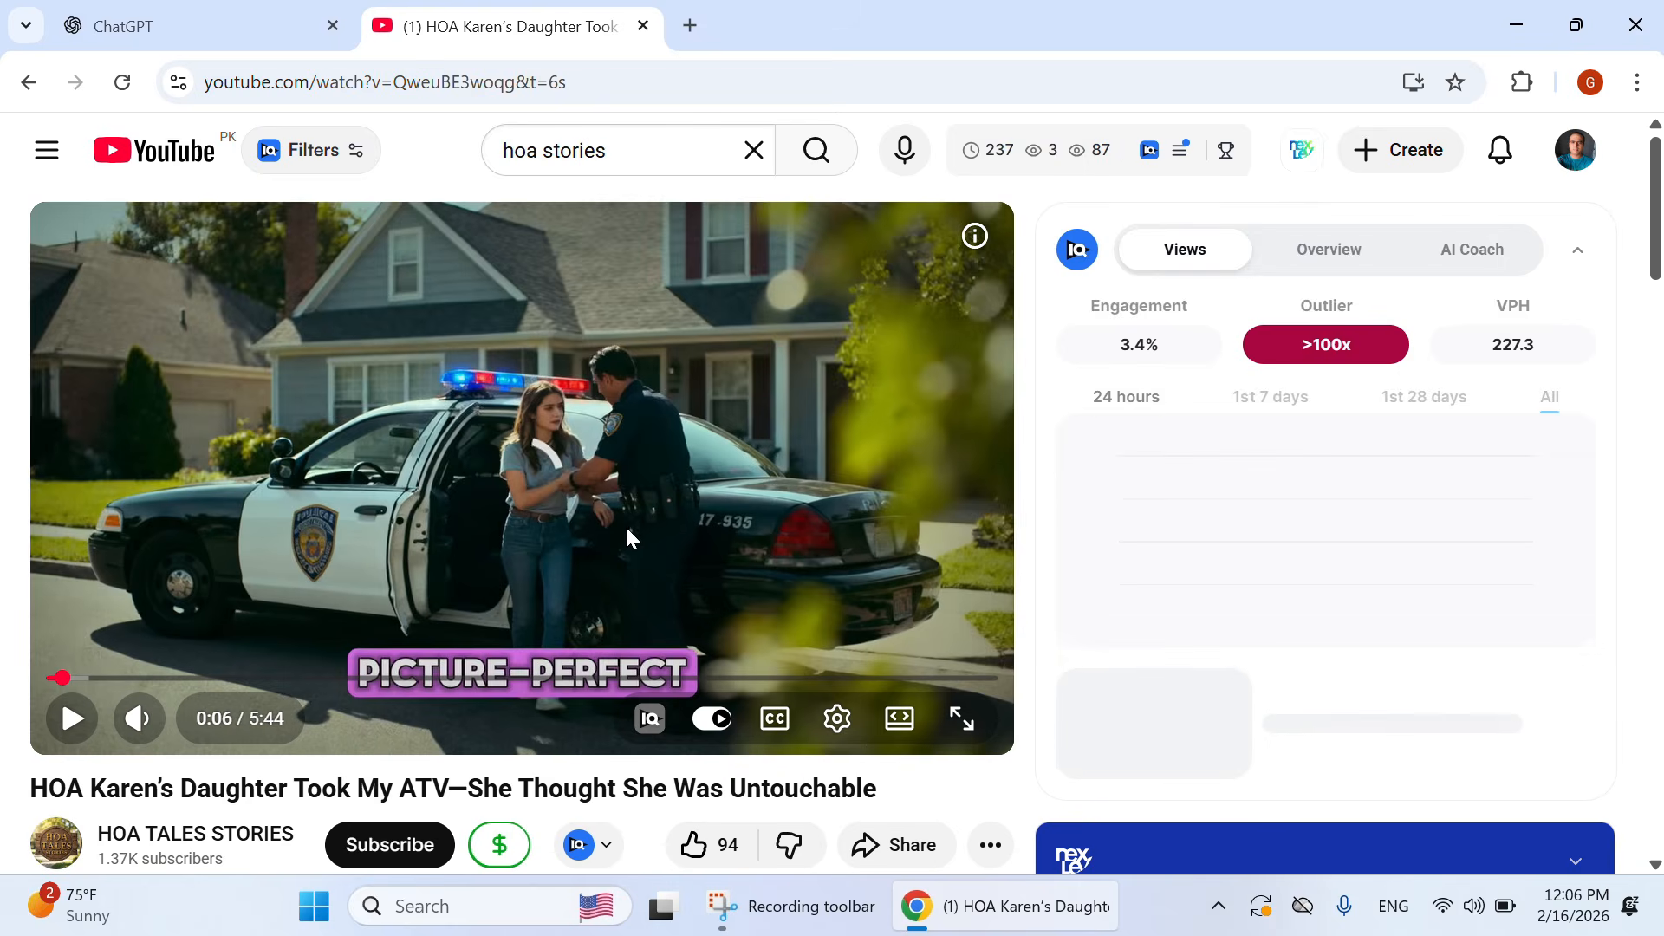
Step: Copy the full title of the paused video
scroll(624, 524, "down", 3)
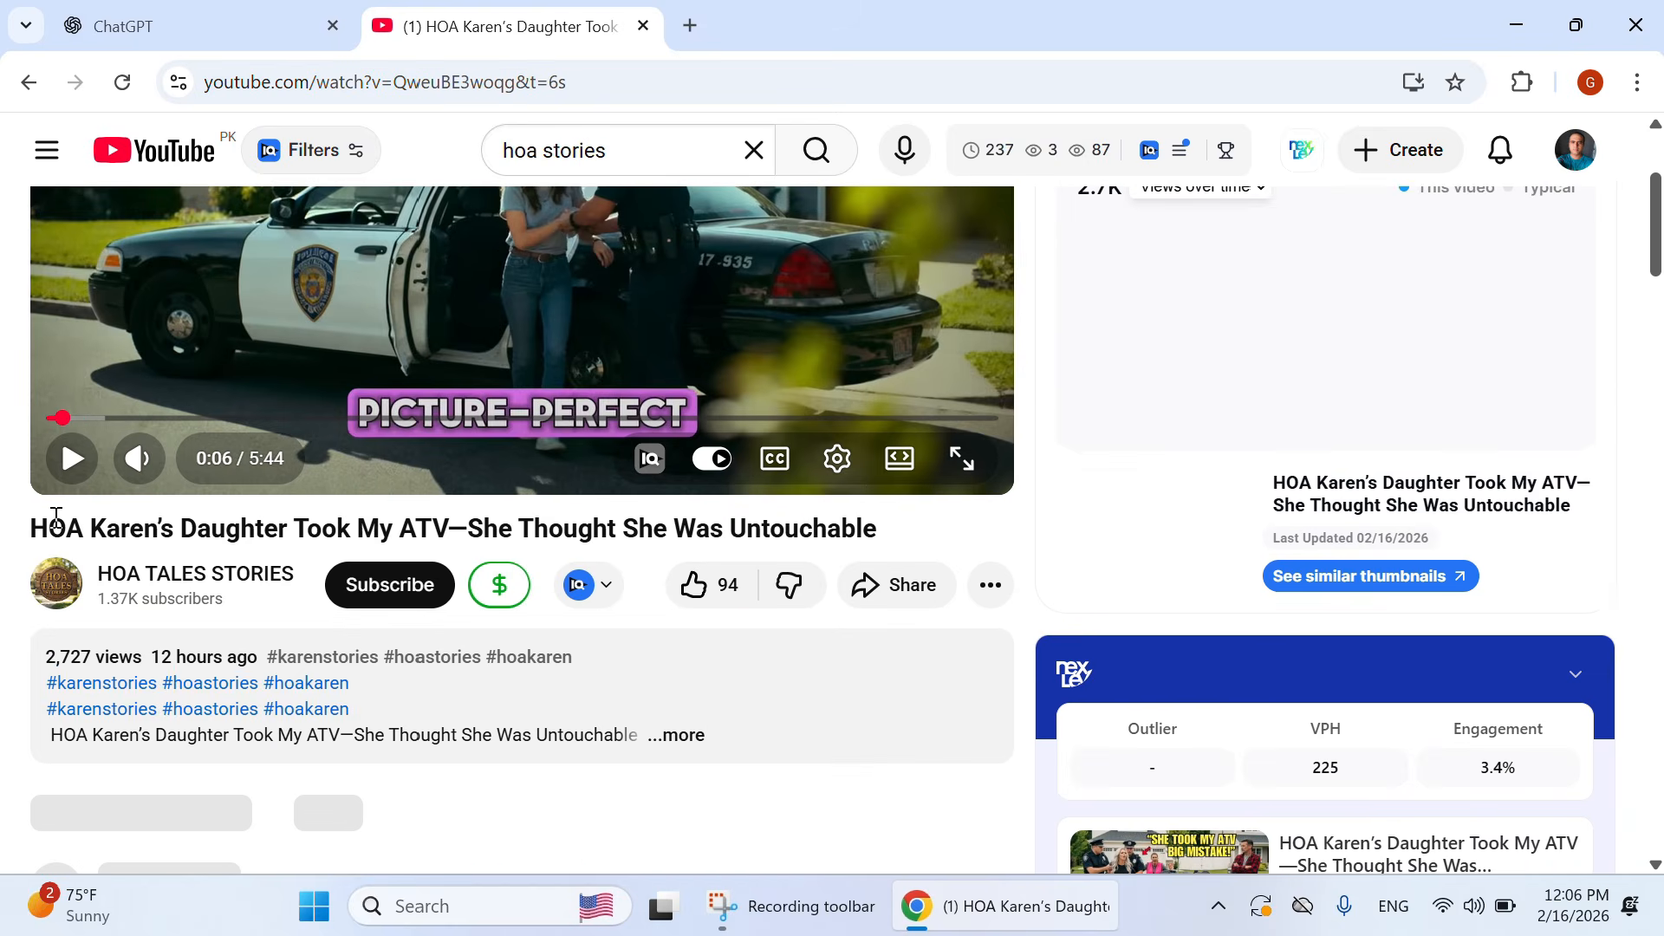
left_click_drag(31, 527, 904, 536)
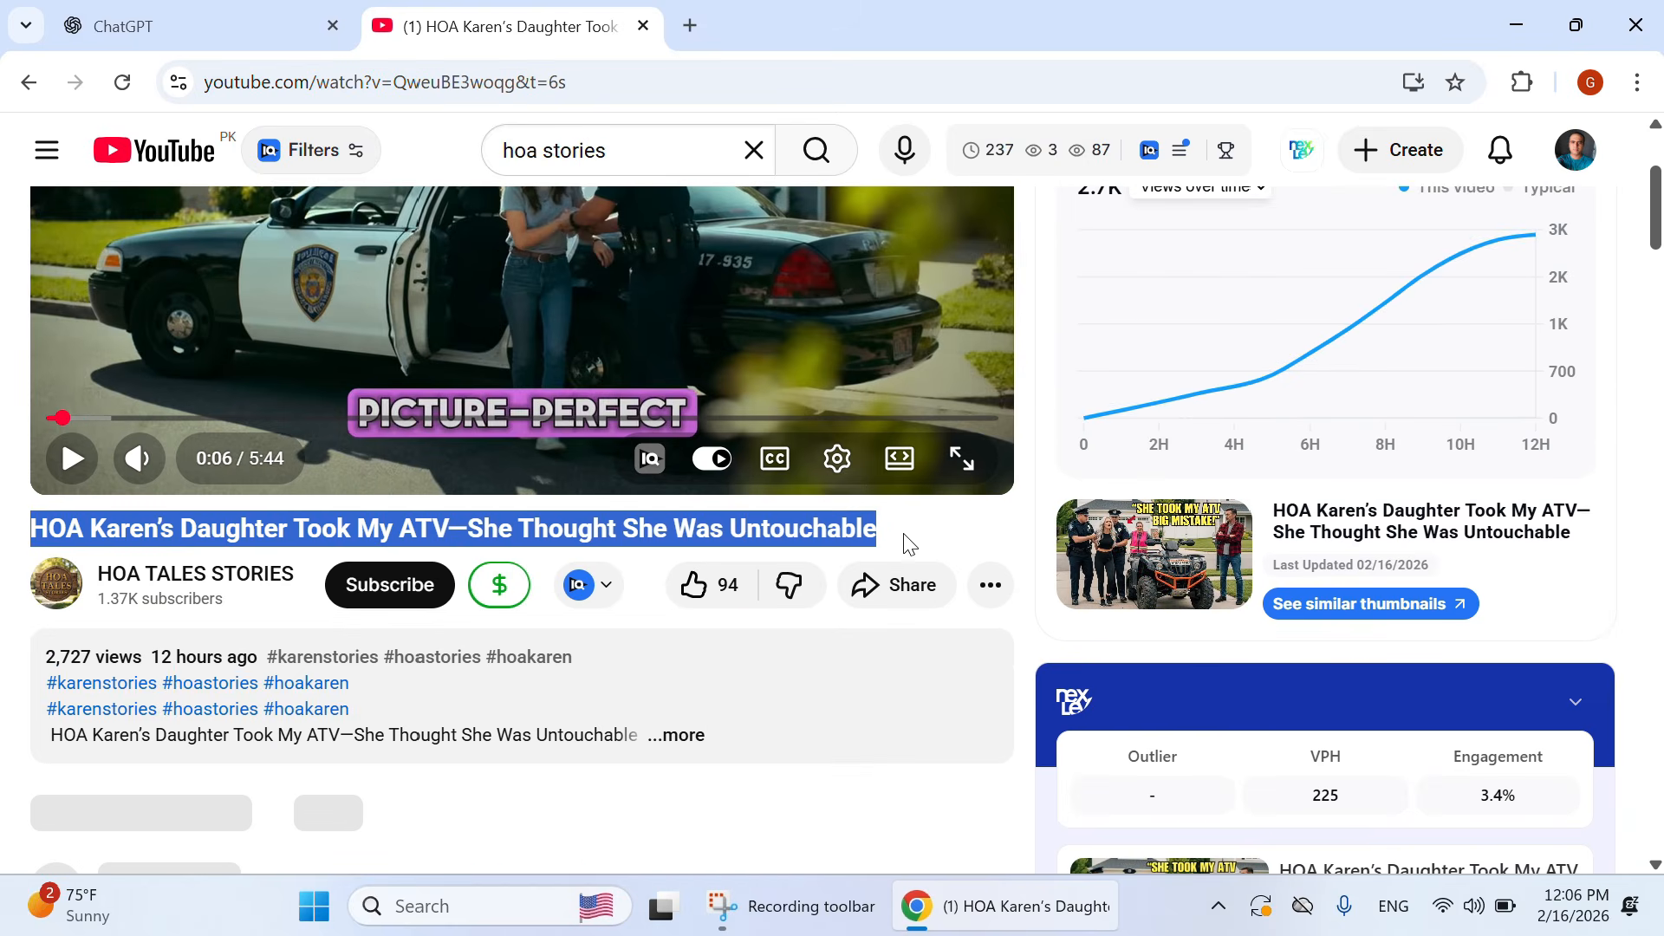
right_click(837, 528)
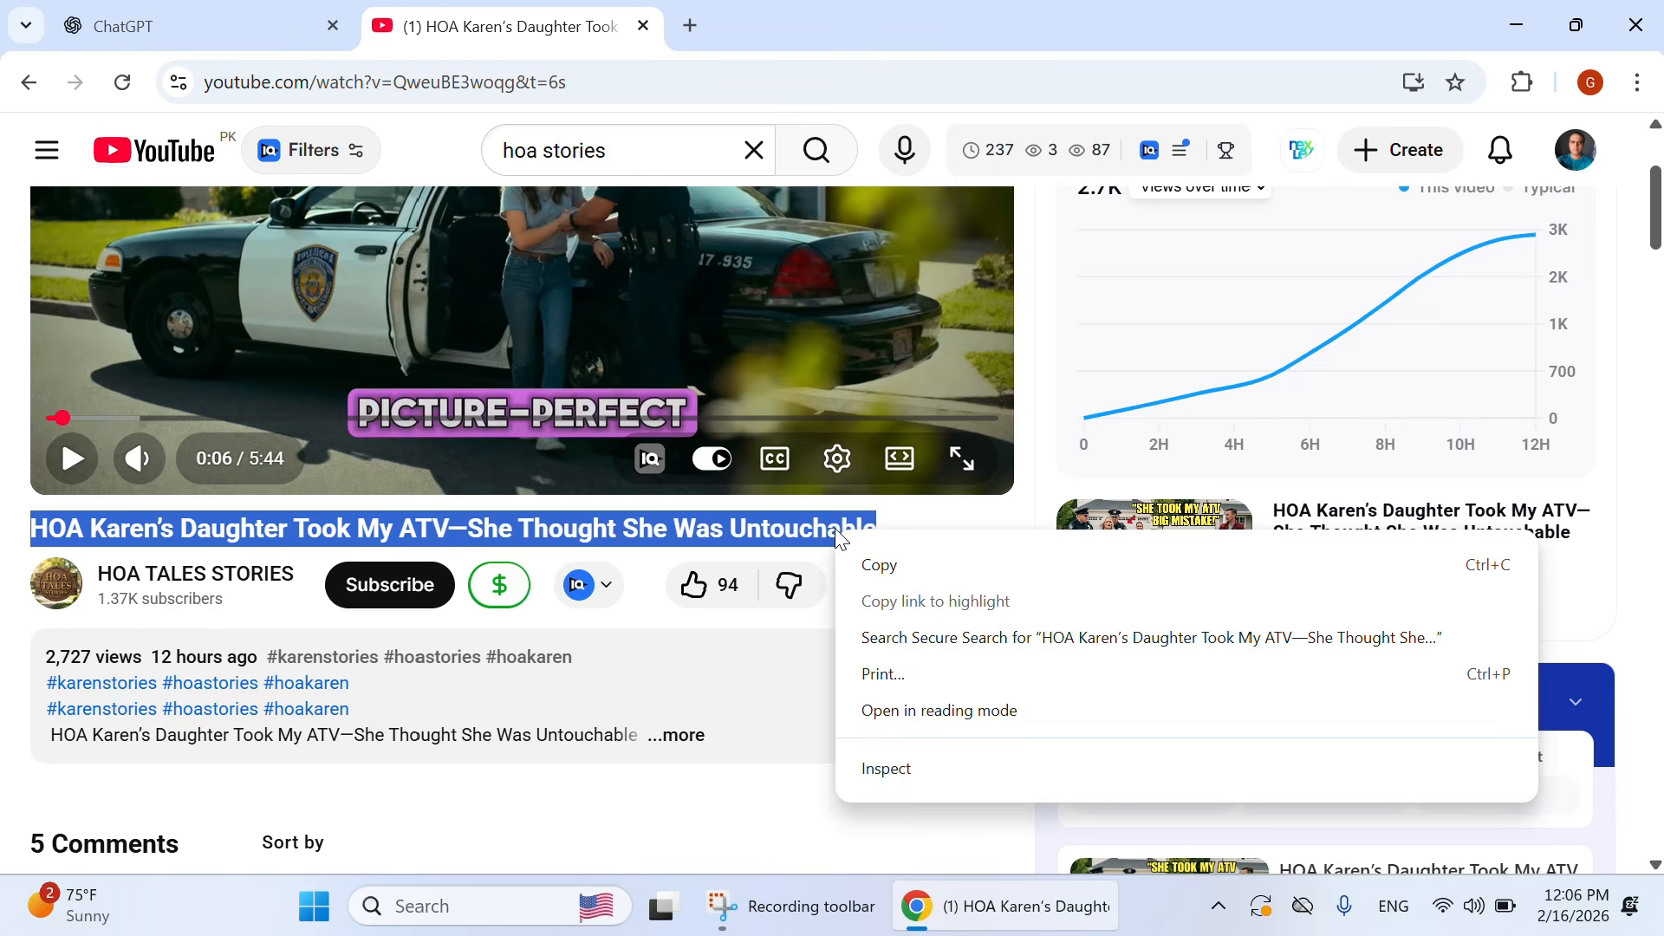
left_click(867, 565)
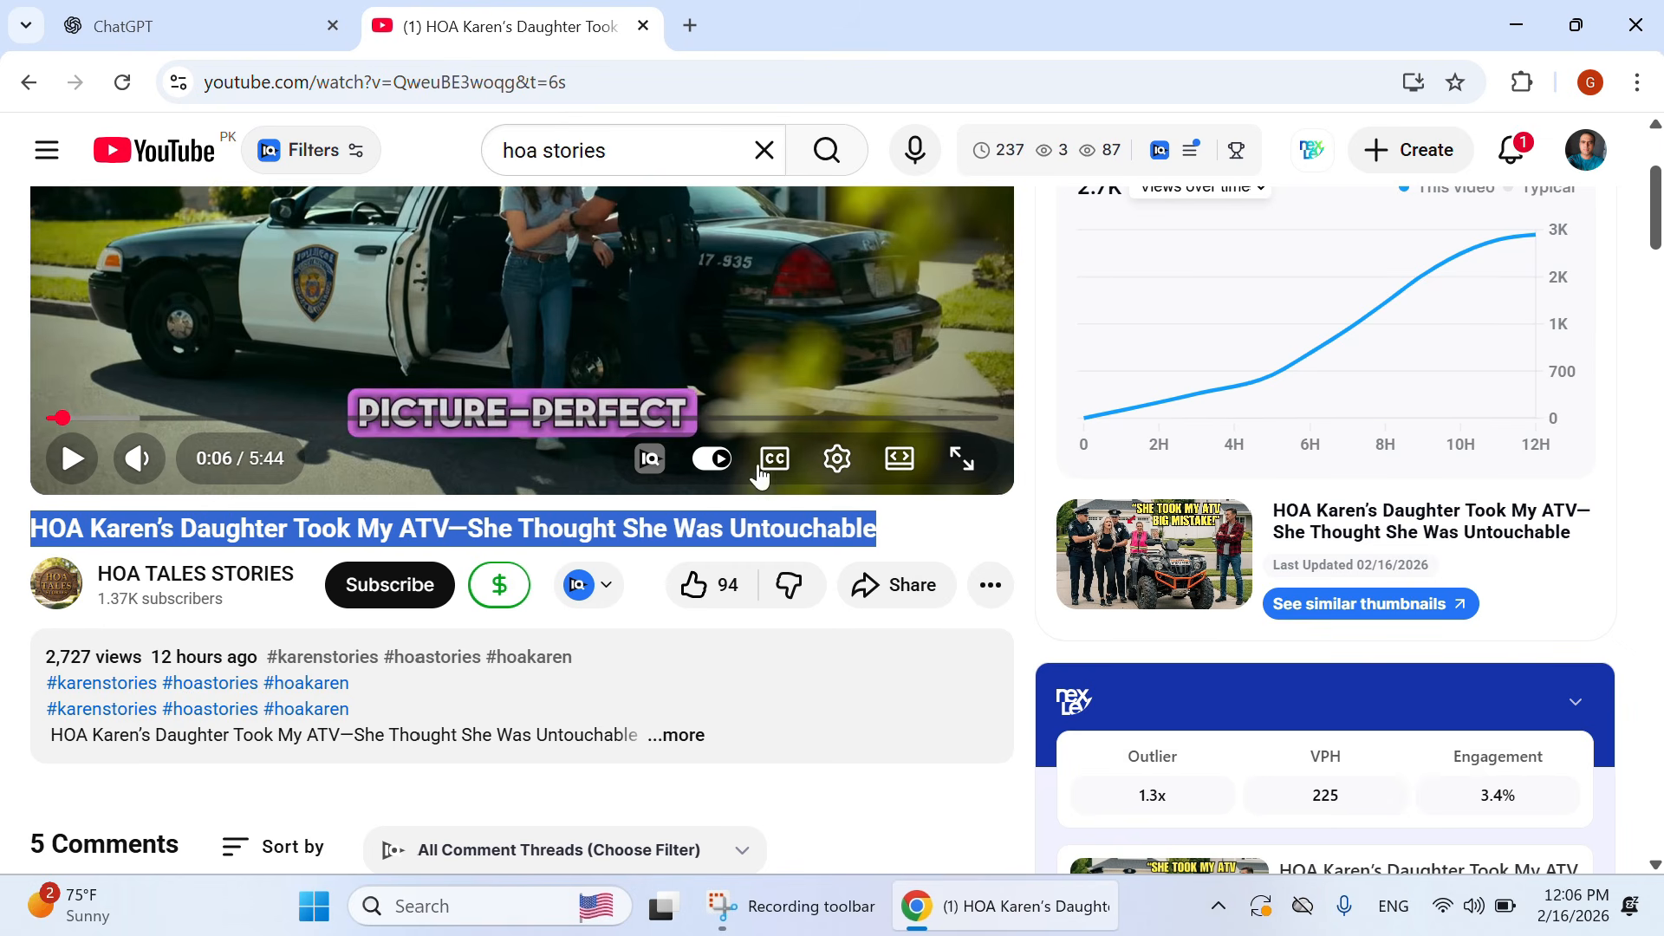
Step: Close YouTube and send ChatGPT the copied title followed on a new line by "is sy related mughe 20 aur viral titles do"
left_click(642, 26)
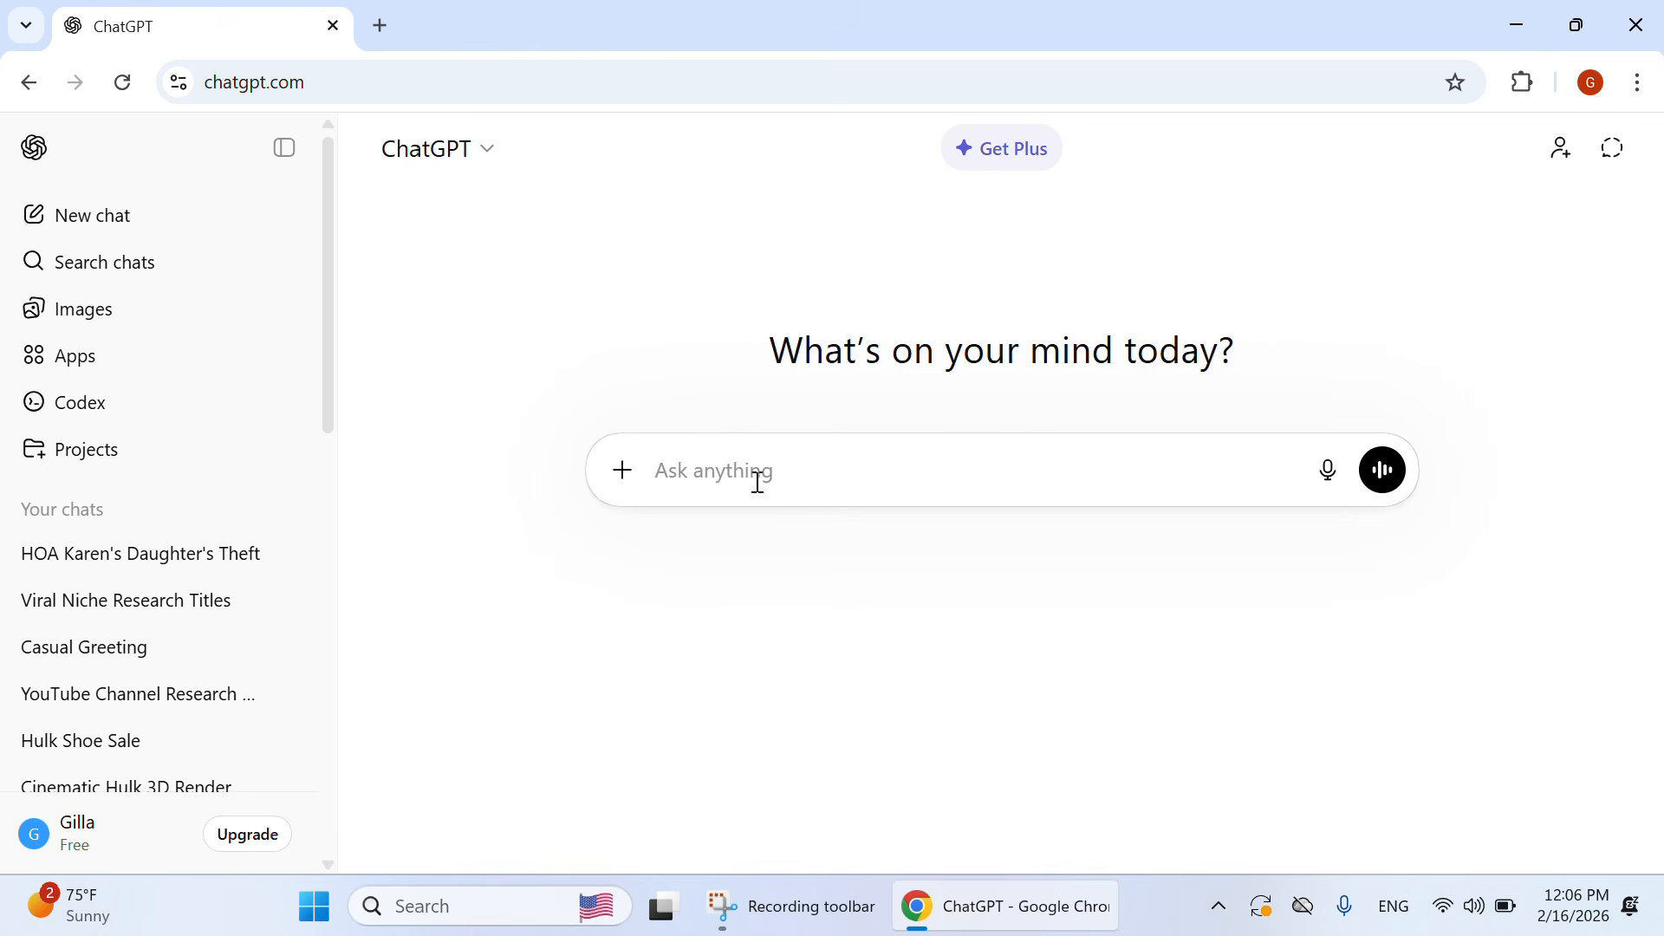
key("ctrl+v")
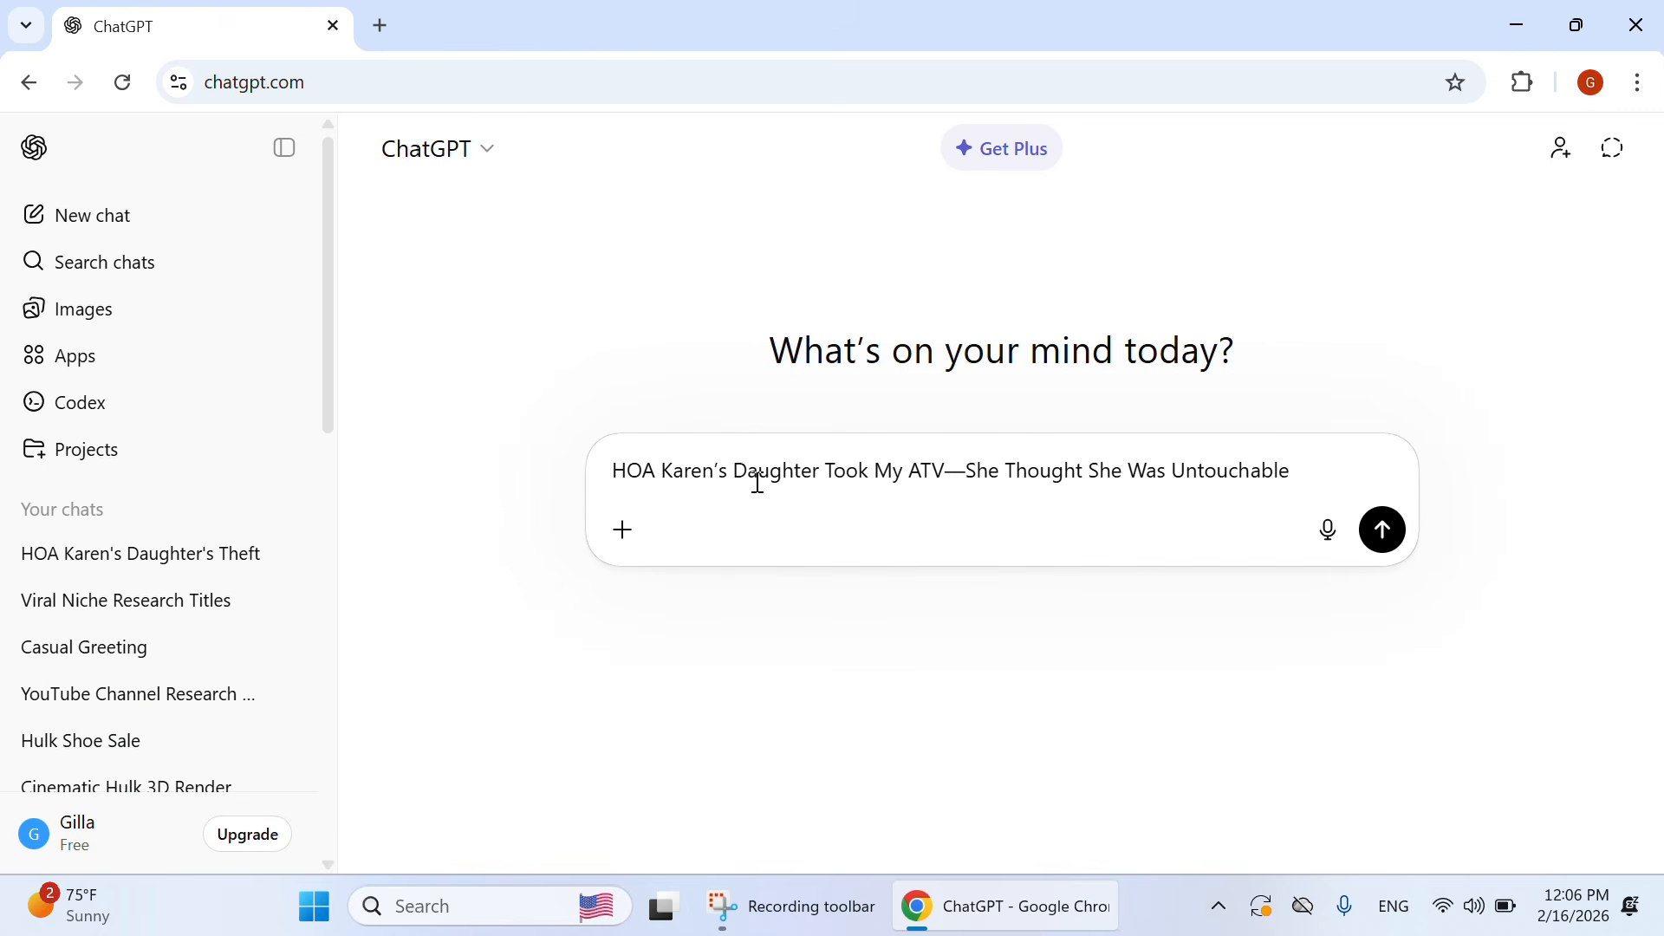
key("shift+Return")
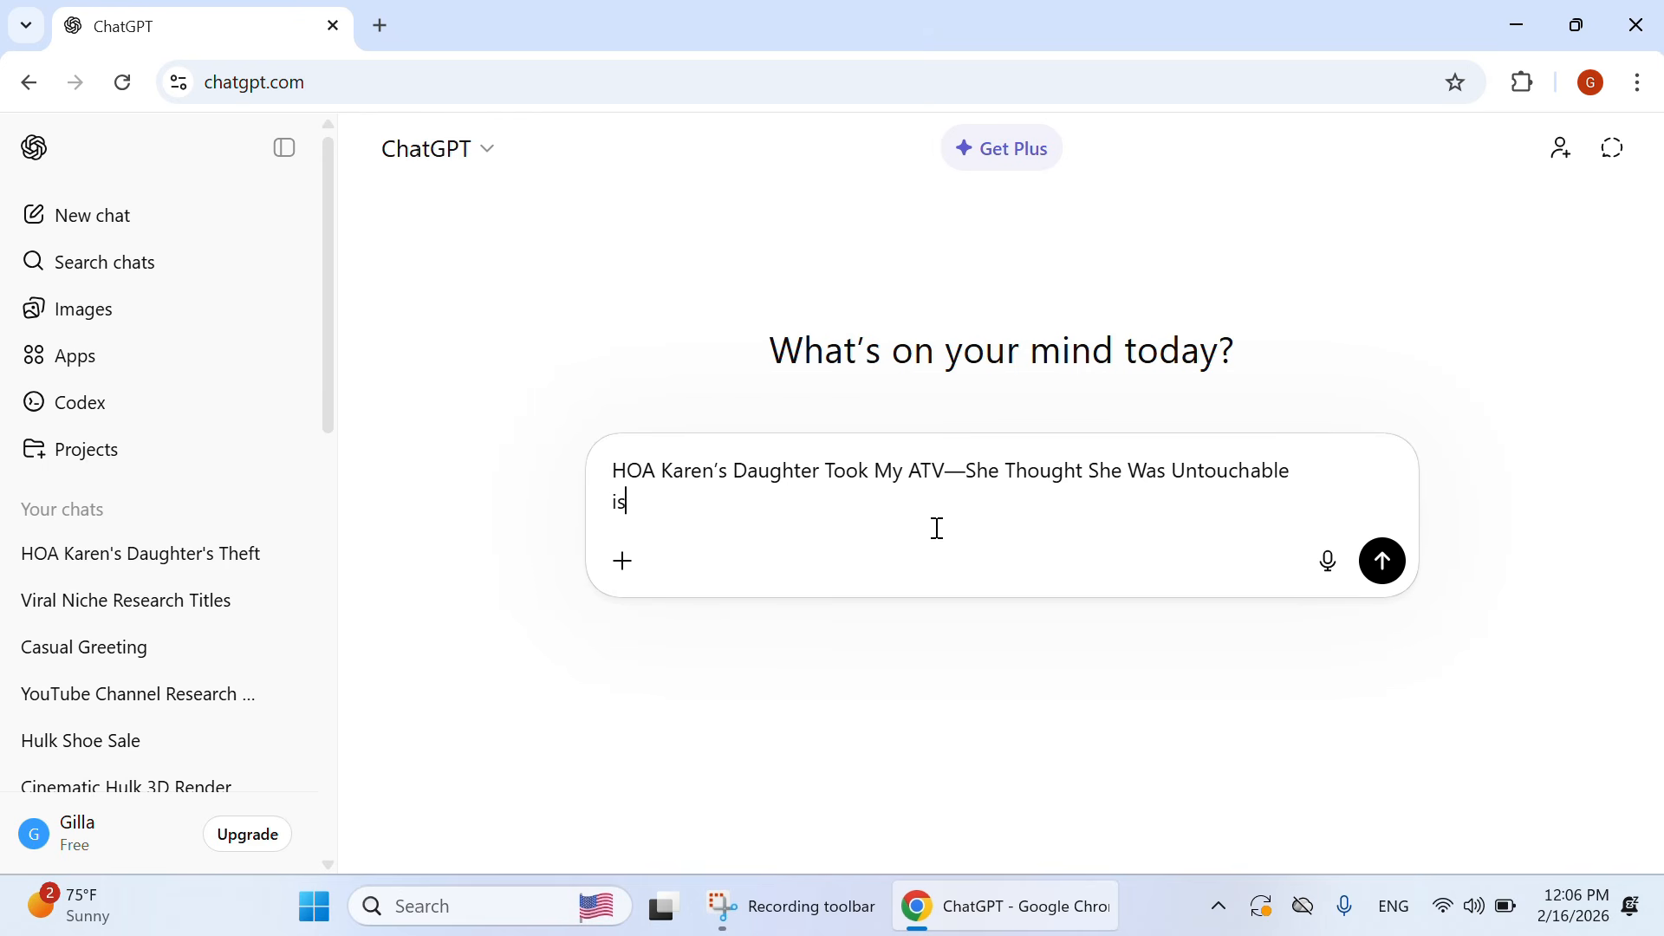
type("is sy related mughe")
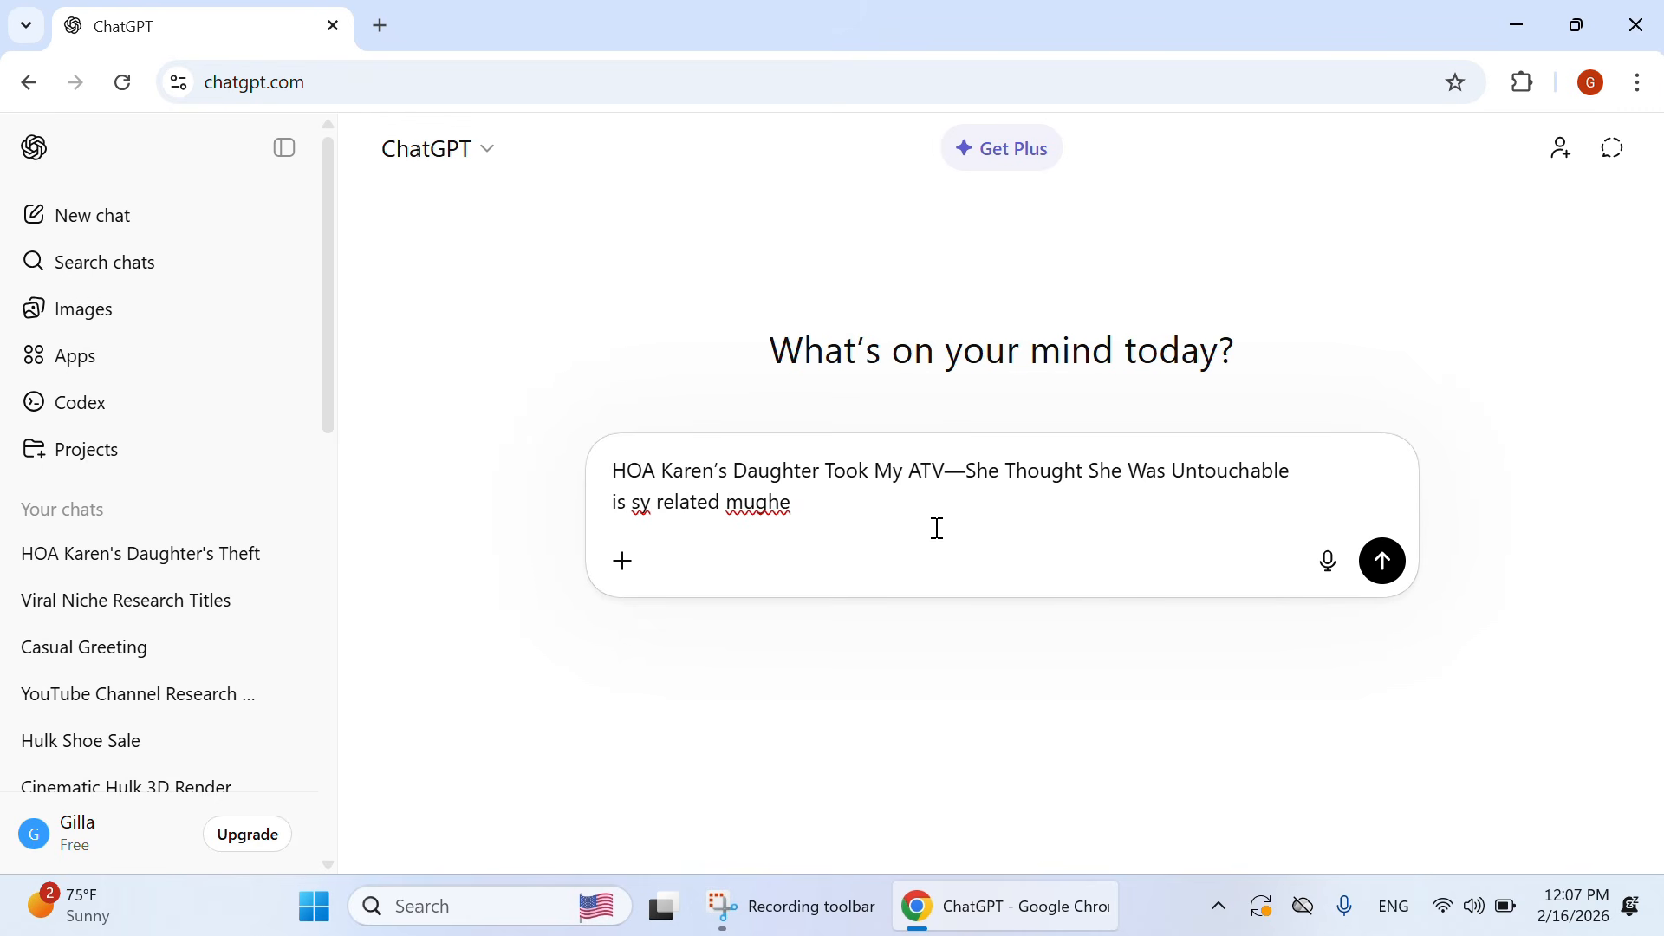
type(" 209")
key("BackSpace")
type("aur viral titles do")
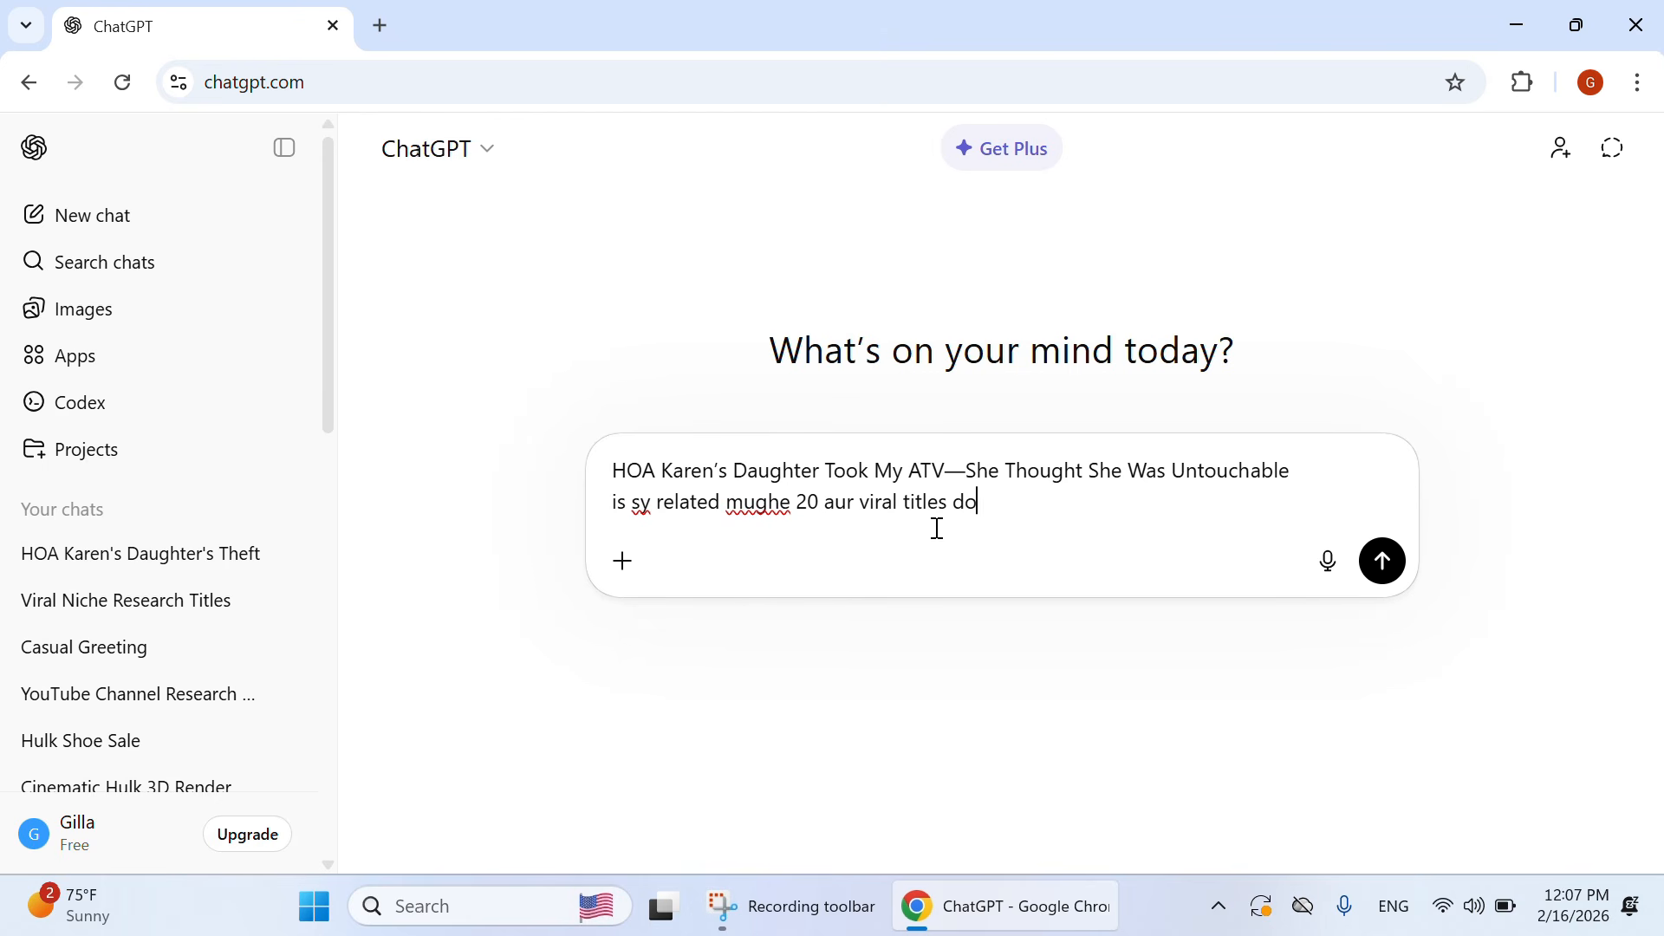
key("Return")
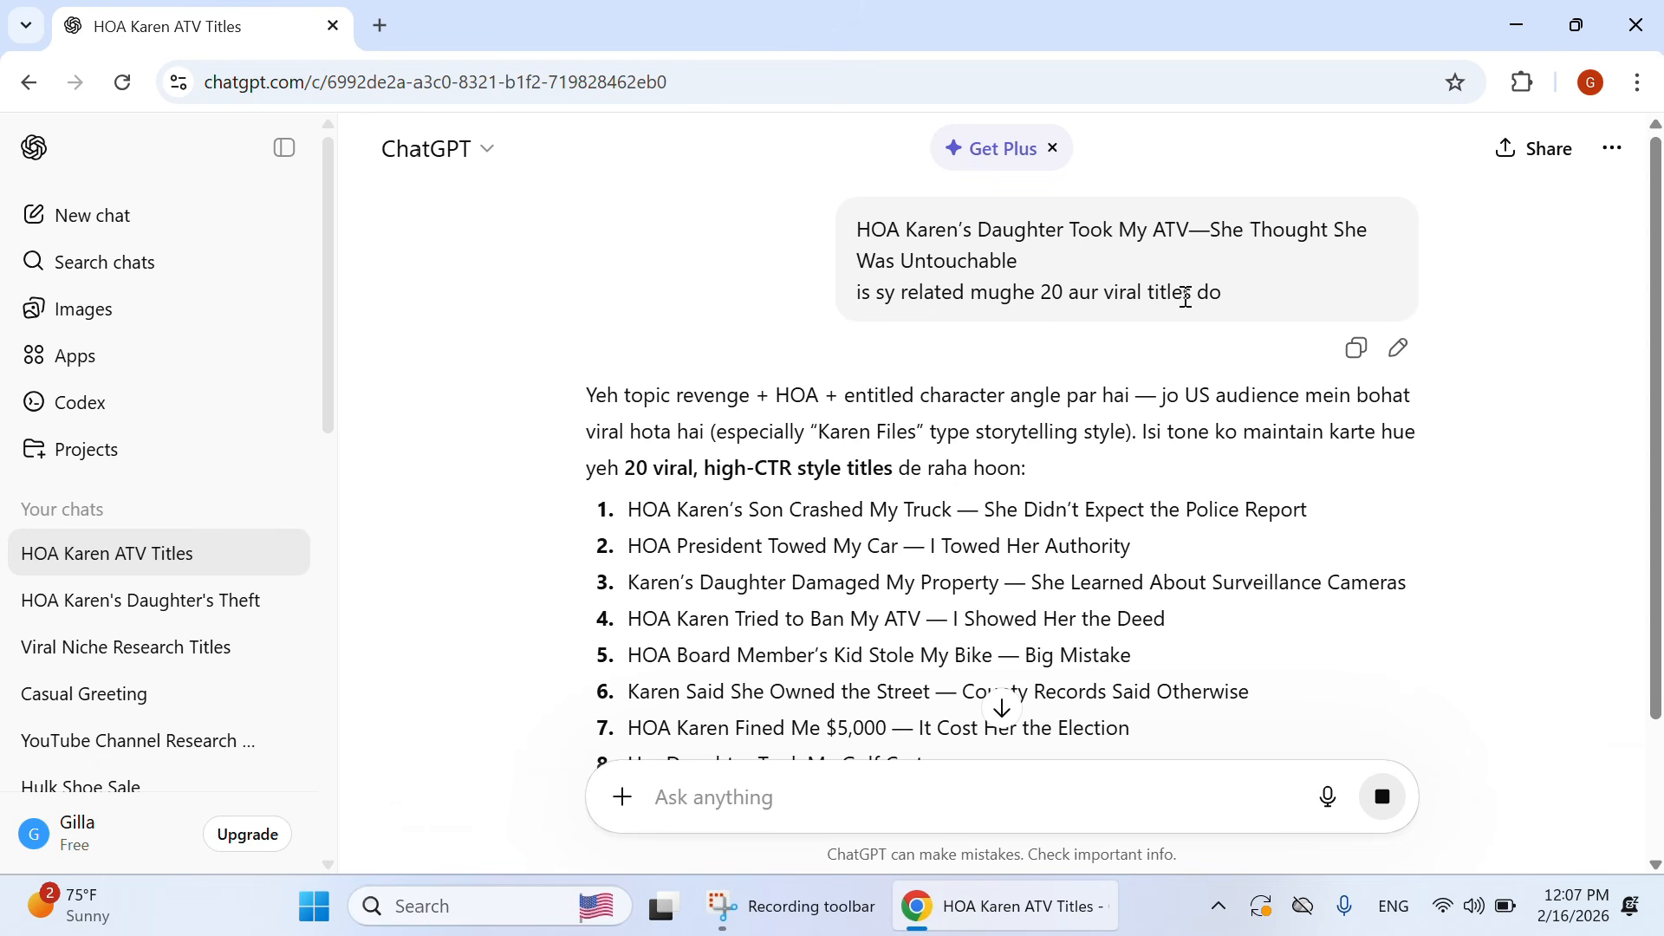
Step: Review the sent prompt and read through the list of generated HOA titles
left_click_drag(858, 228, 1016, 260)
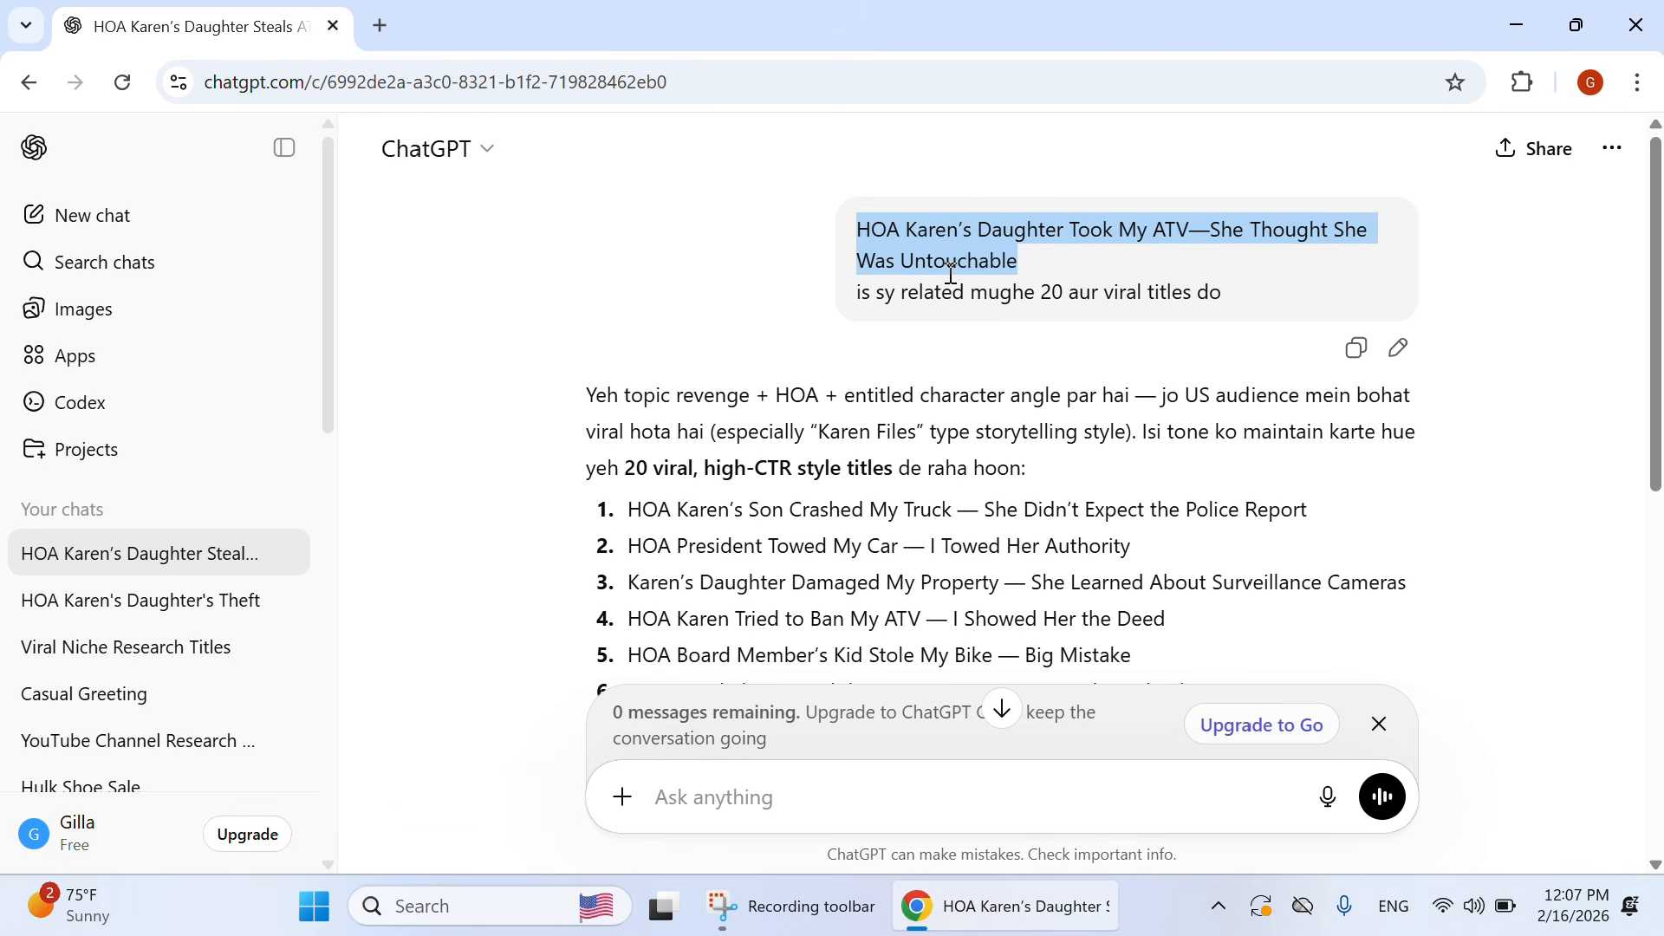
left_click(987, 308)
left_click_drag(859, 292, 1128, 294)
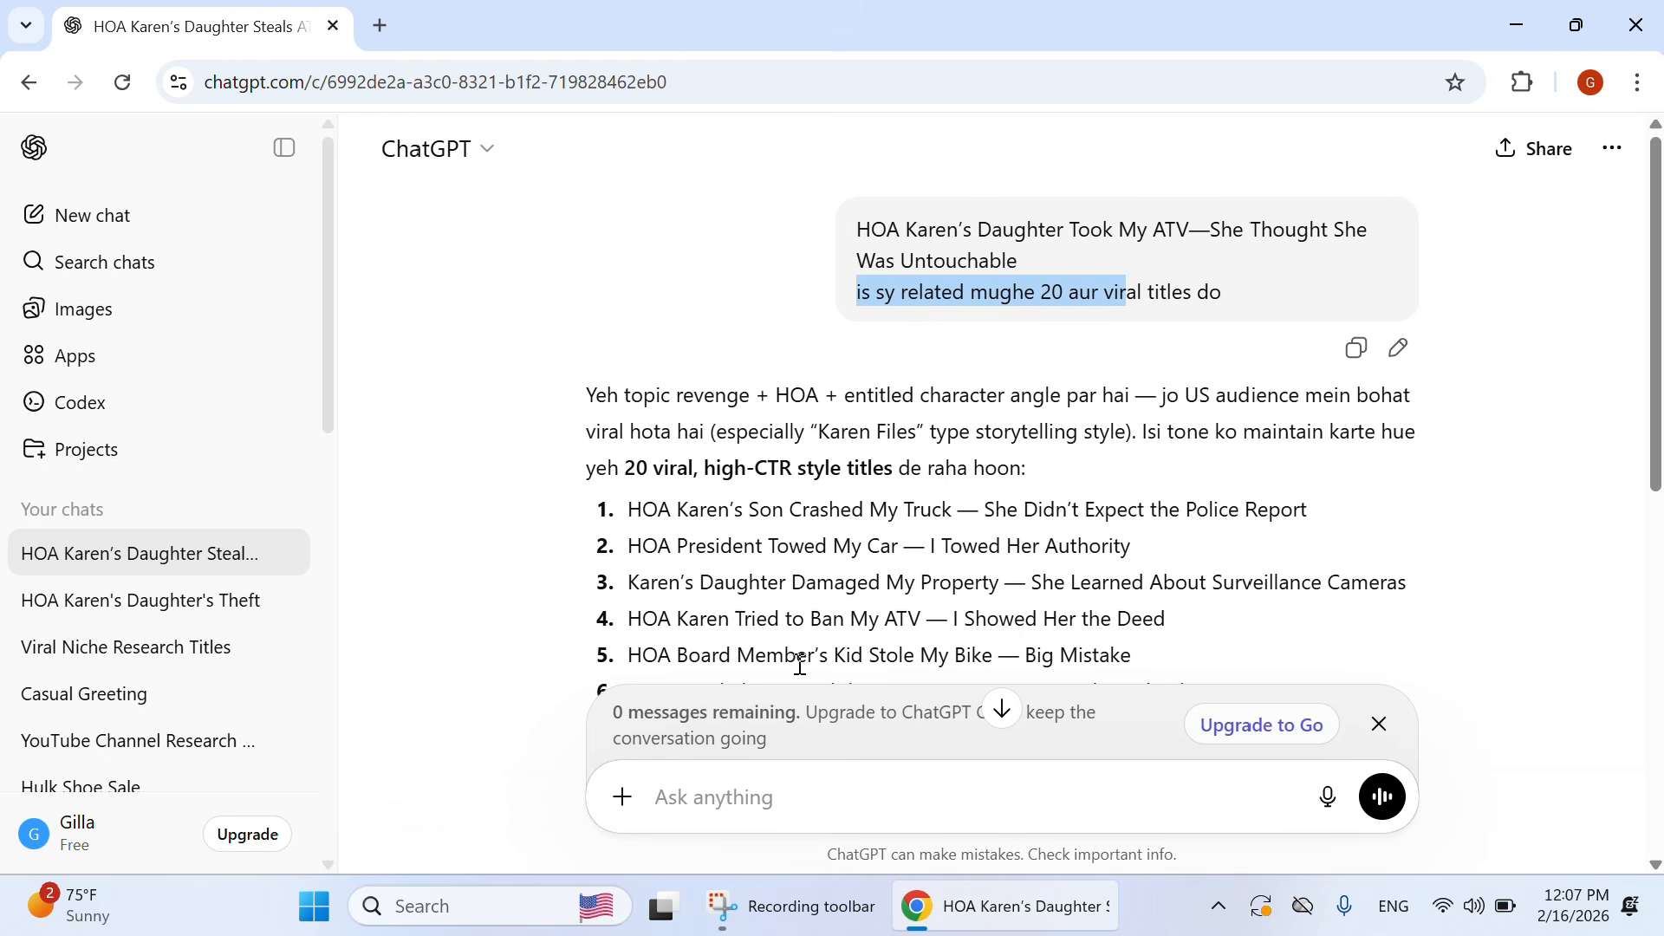
scroll(799, 663, "down", 1)
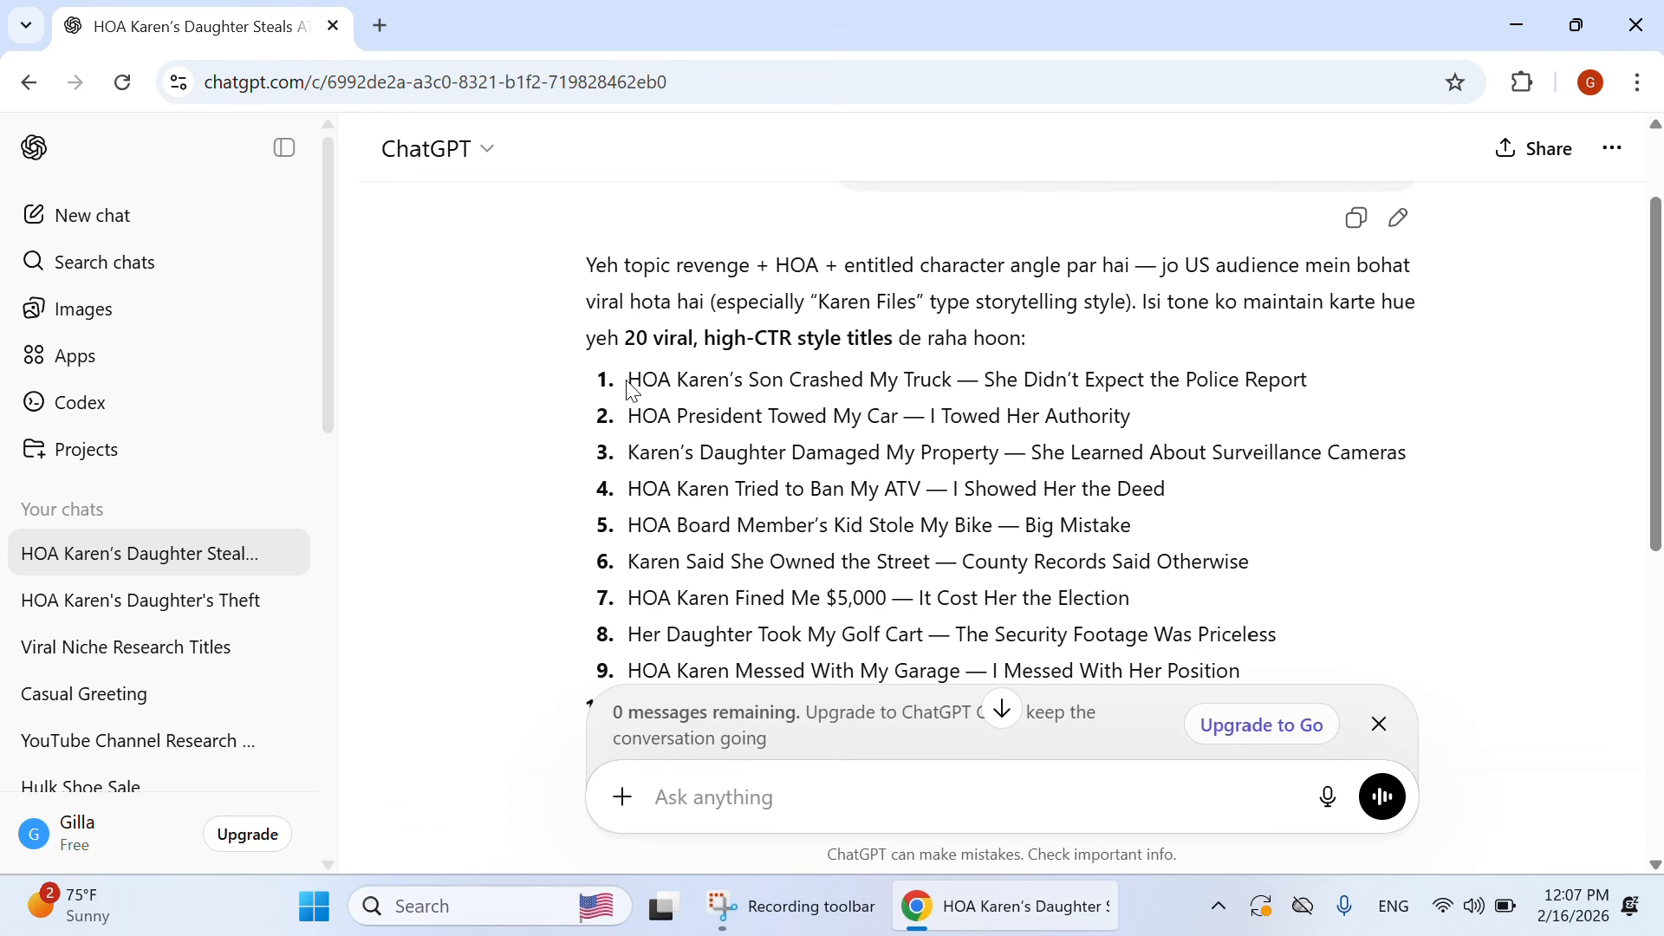
left_click_drag(642, 382, 863, 419)
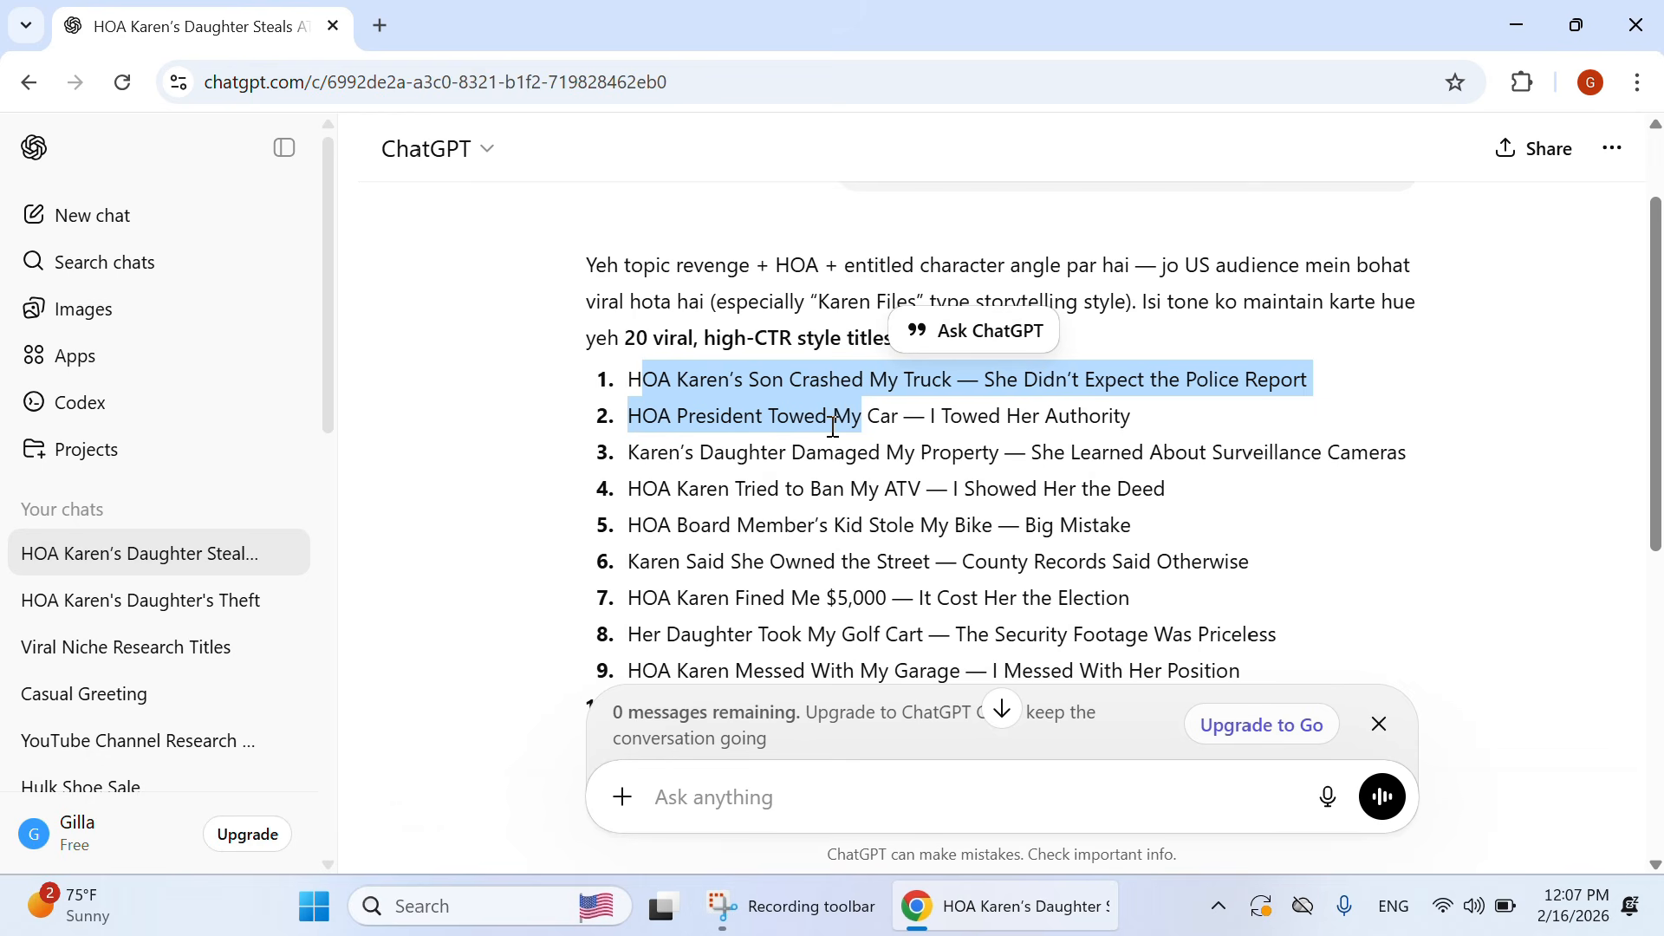
scroll(1093, 427, "down", 1)
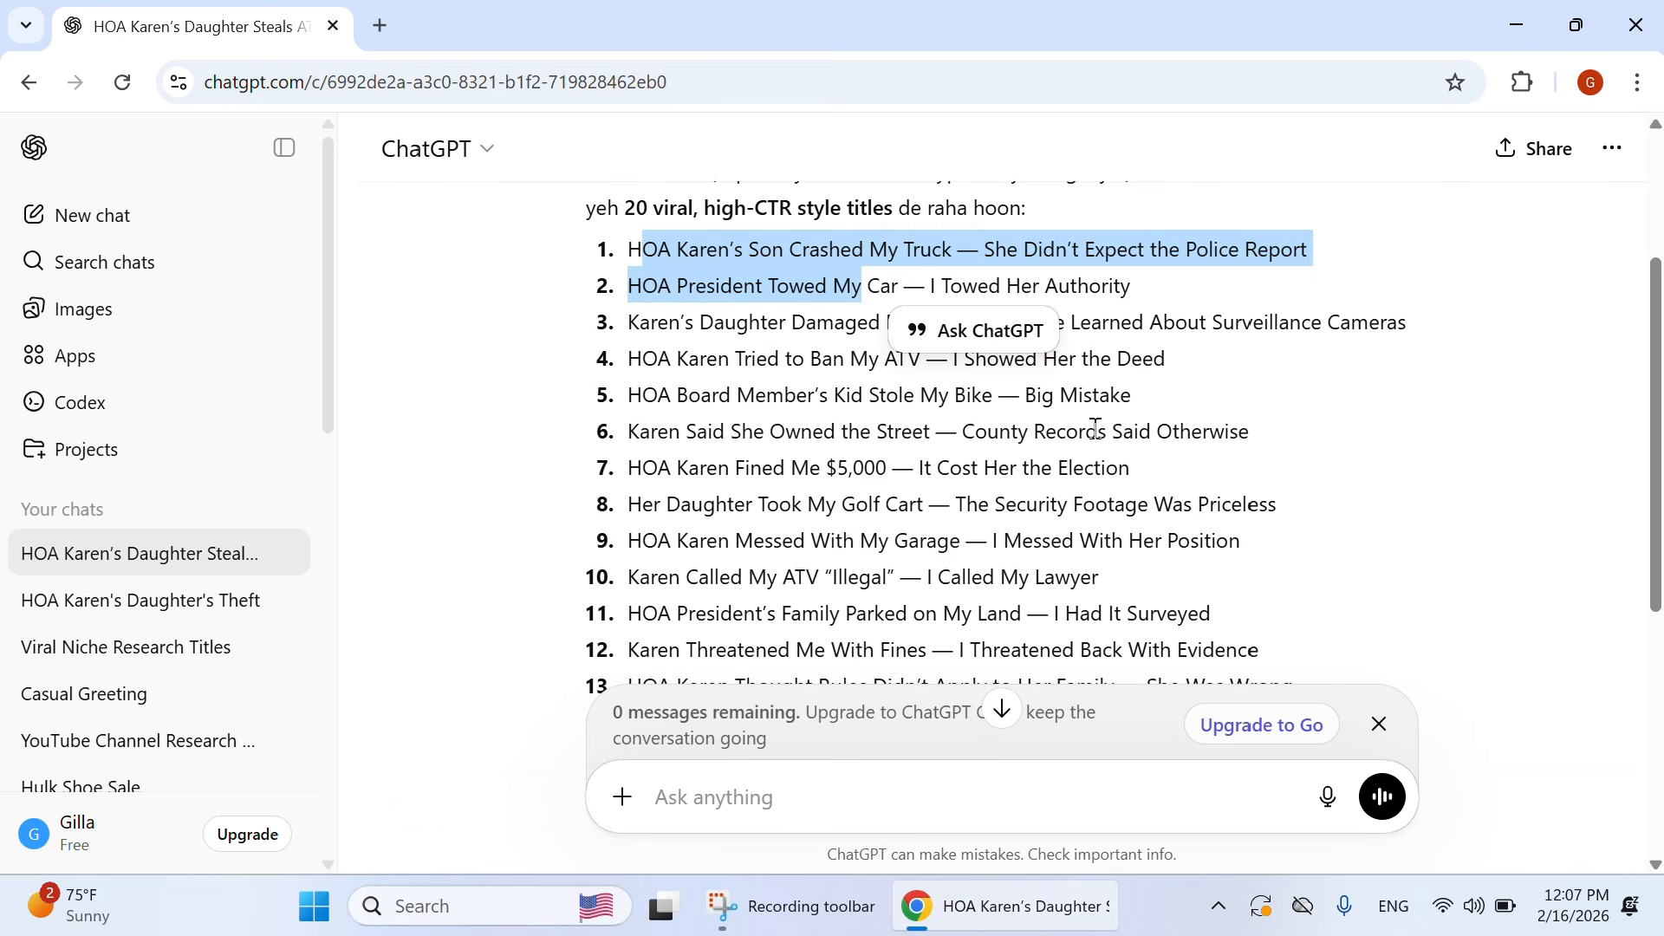
left_click(1090, 429)
scroll(780, 294, "up", 1)
scroll(750, 382, "down", 5)
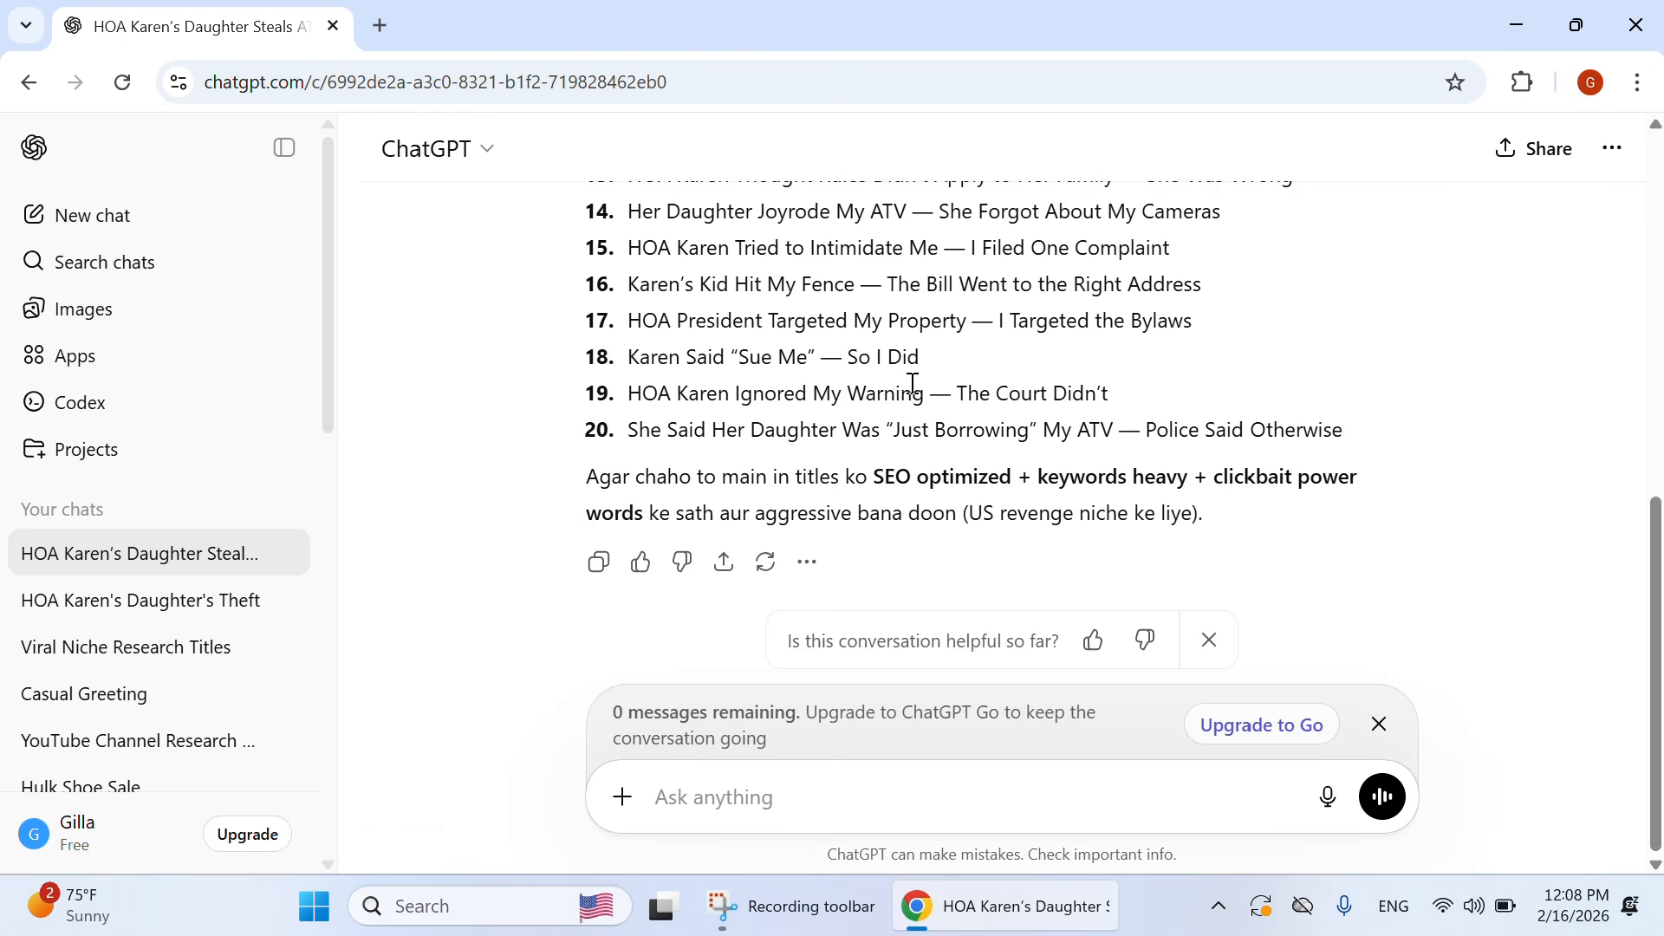
Step: Copy the first suggested title, "HOA Karen's Son Crashed My Truck — She Didn't Expect the Police Report"
scroll(910, 377, "up", 5)
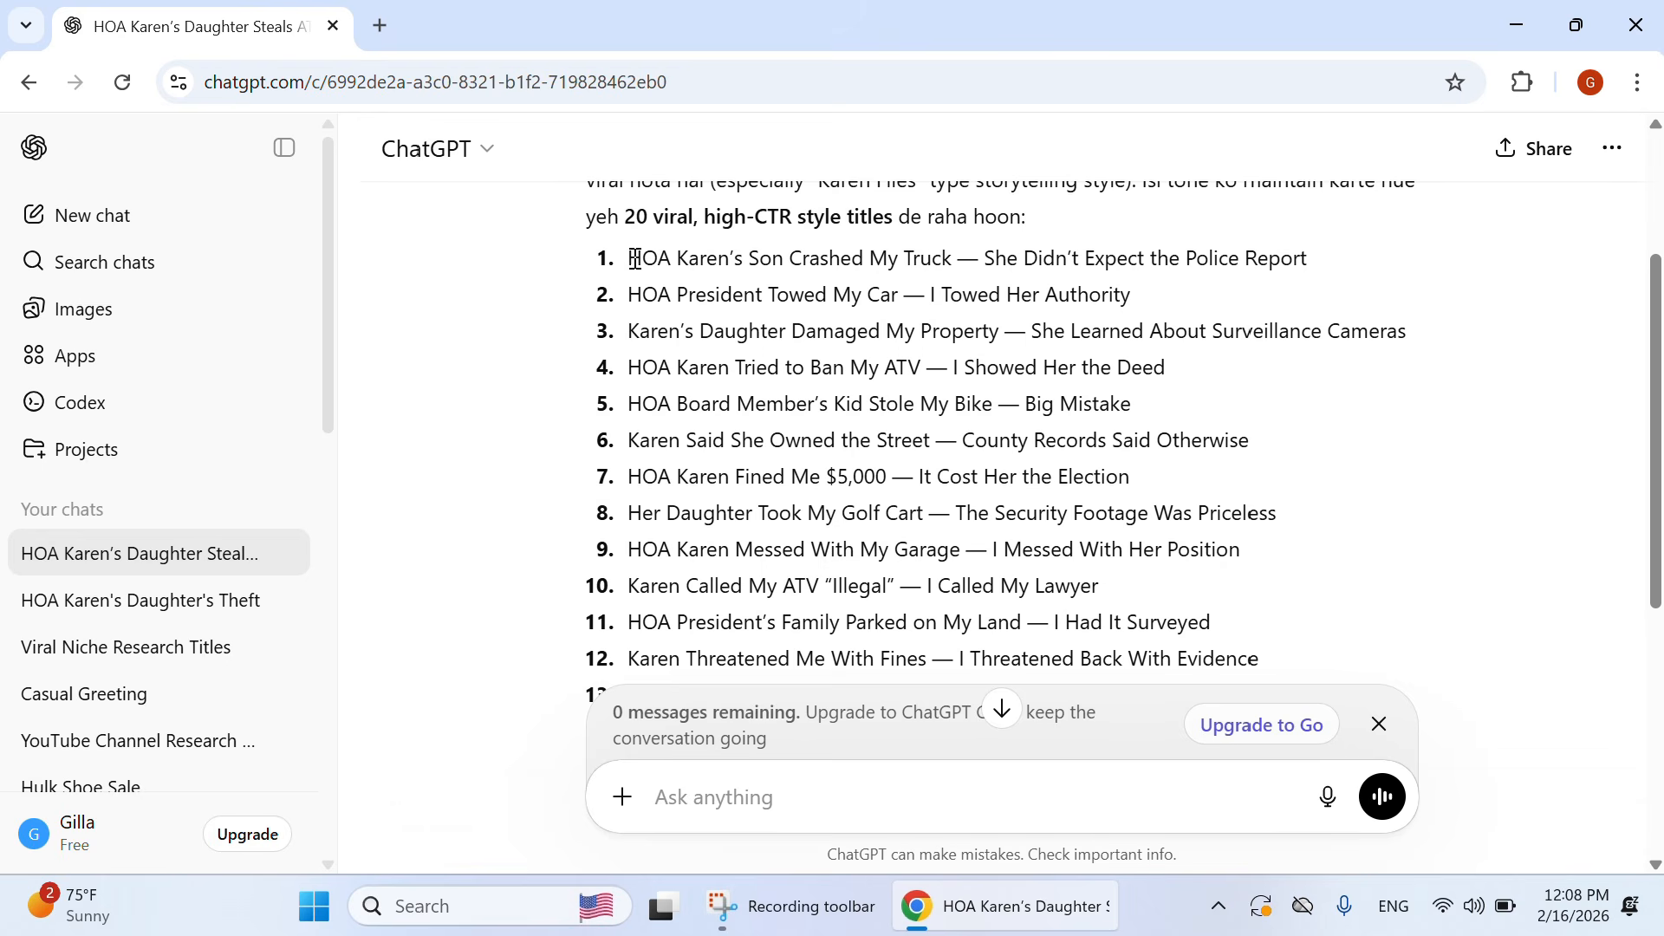
left_click_drag(635, 258, 1299, 260)
right_click(1235, 259)
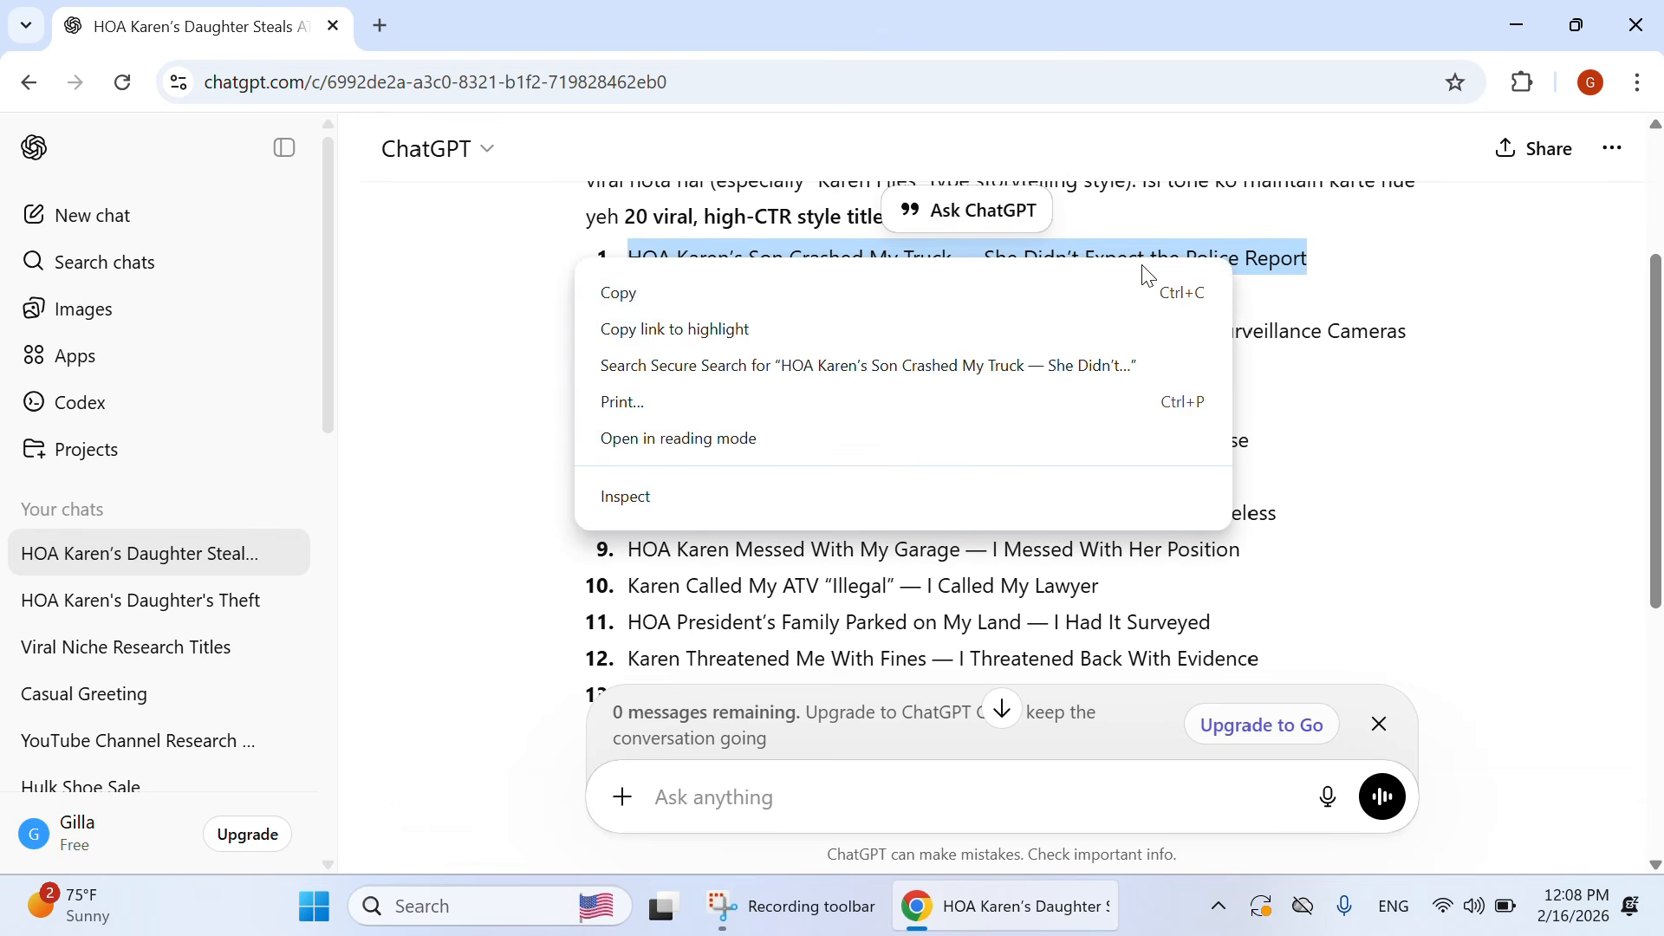
left_click(790, 293)
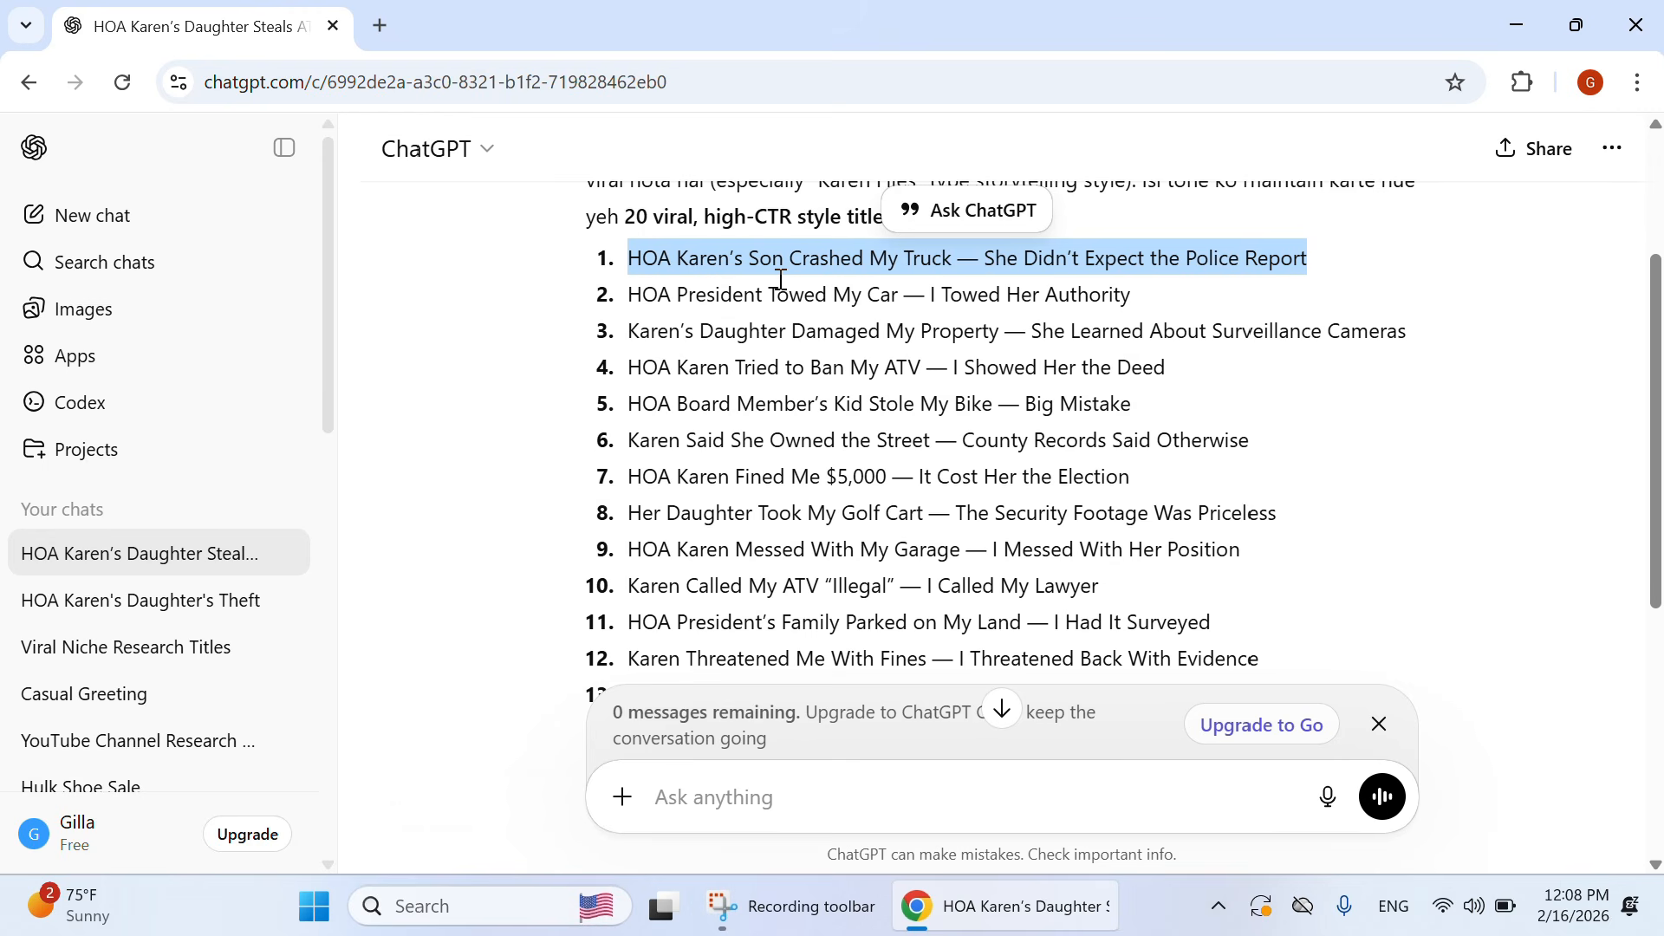
mouse_move(1006, 906)
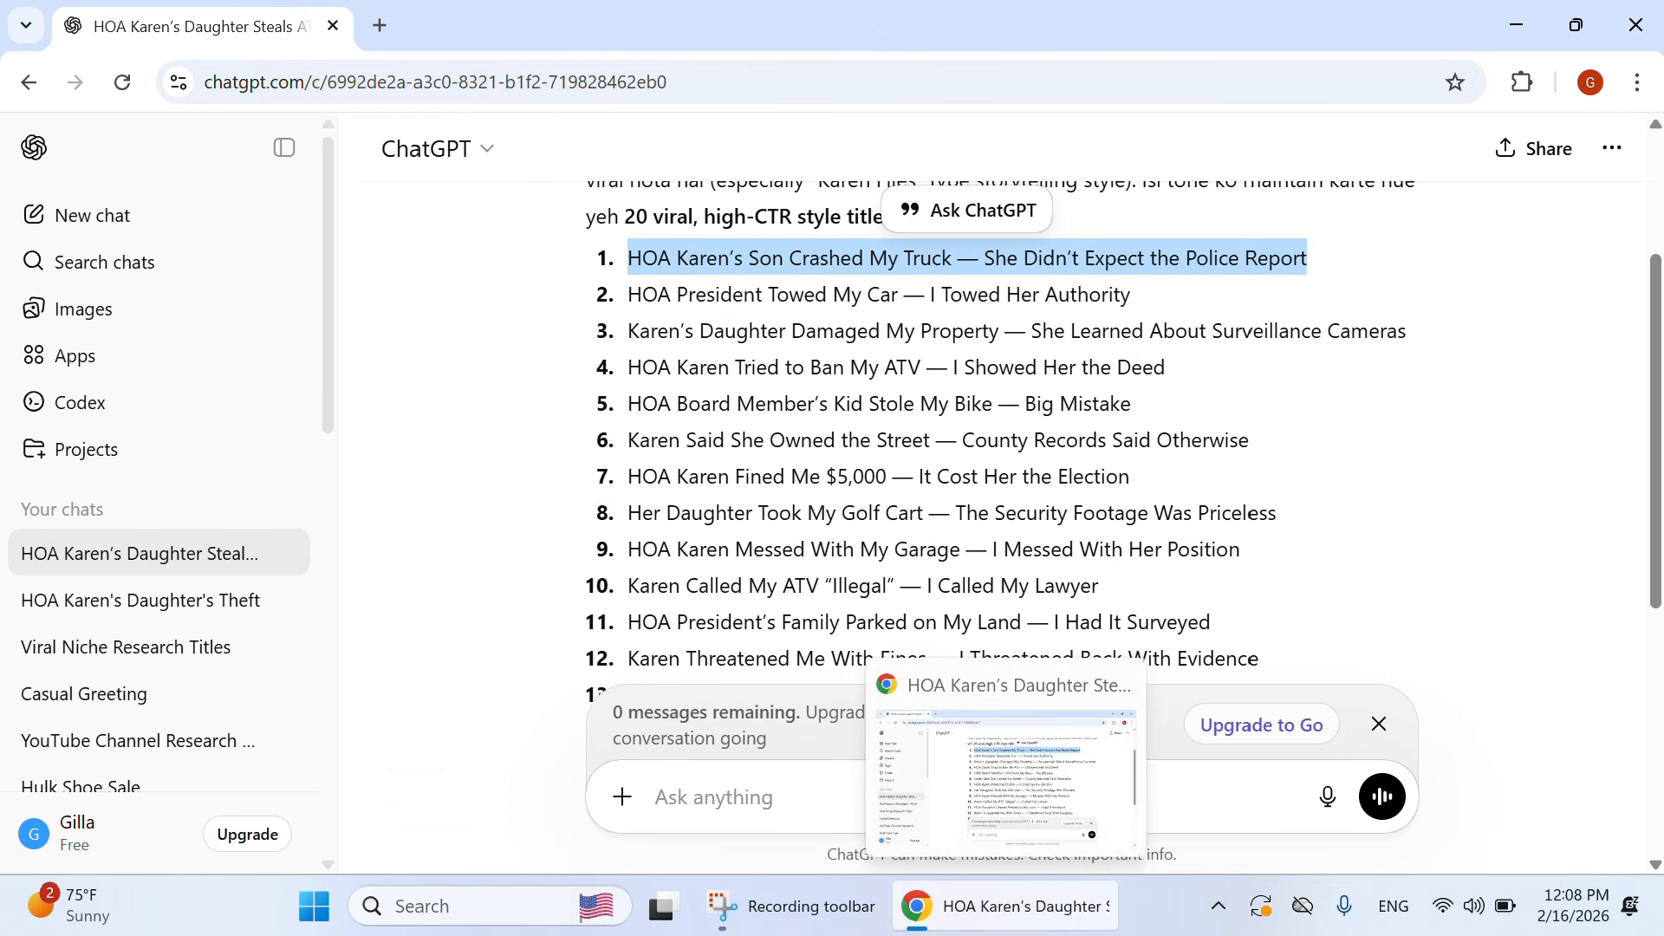
left_click(702, 799)
type("thi")
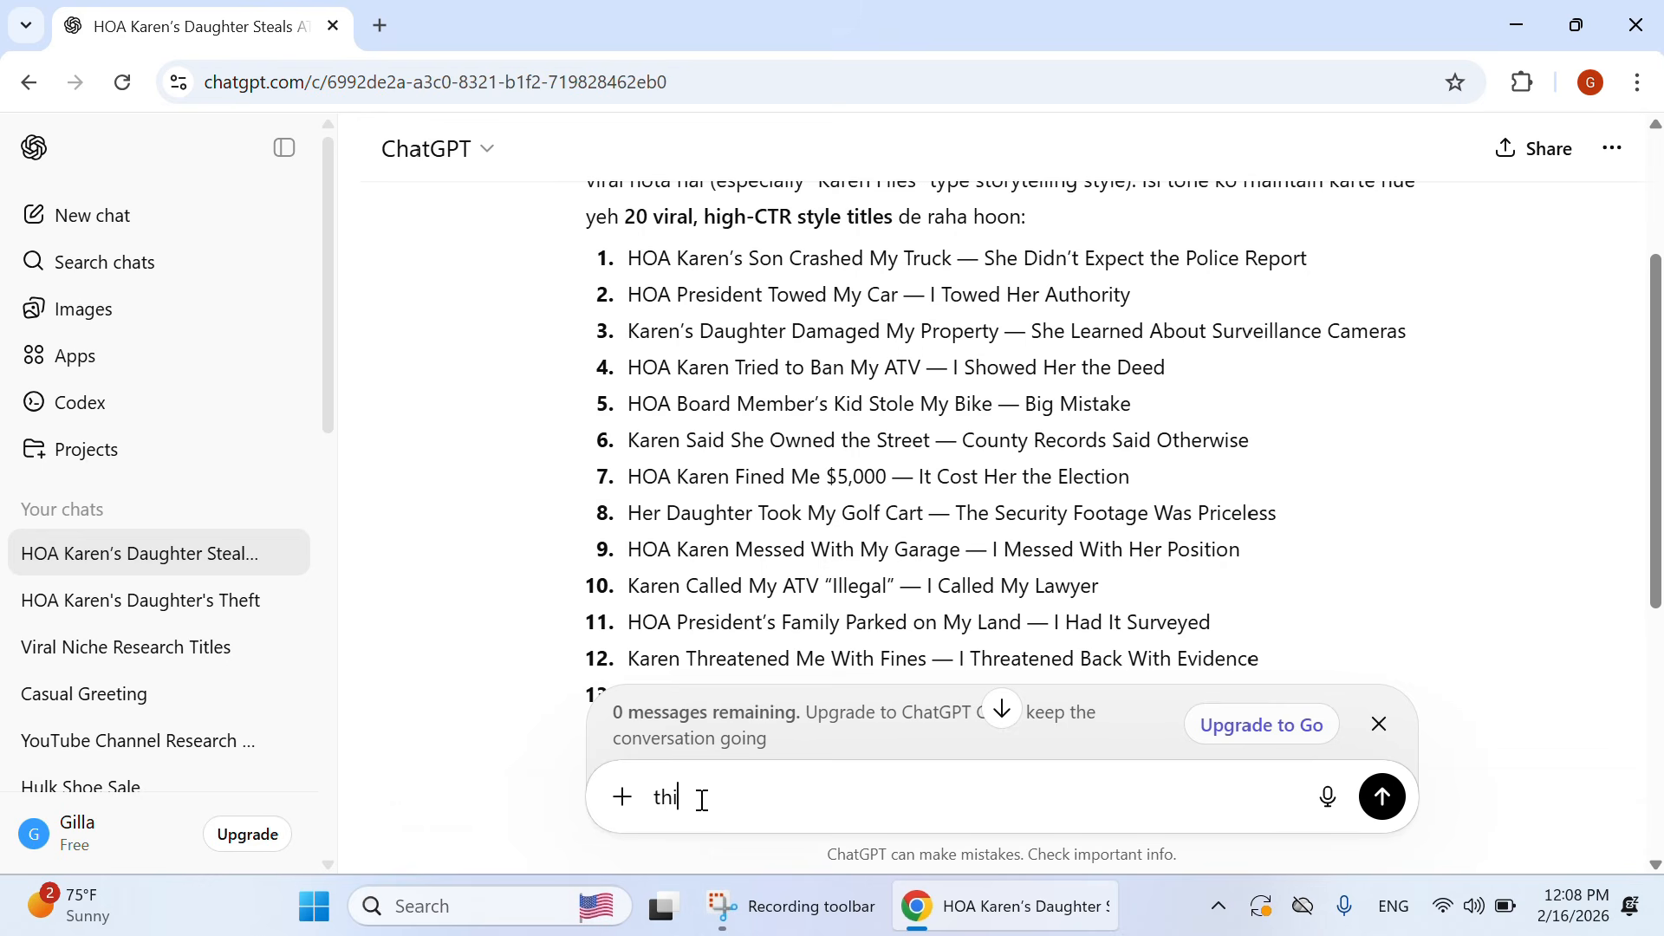
type("rd person , first person")
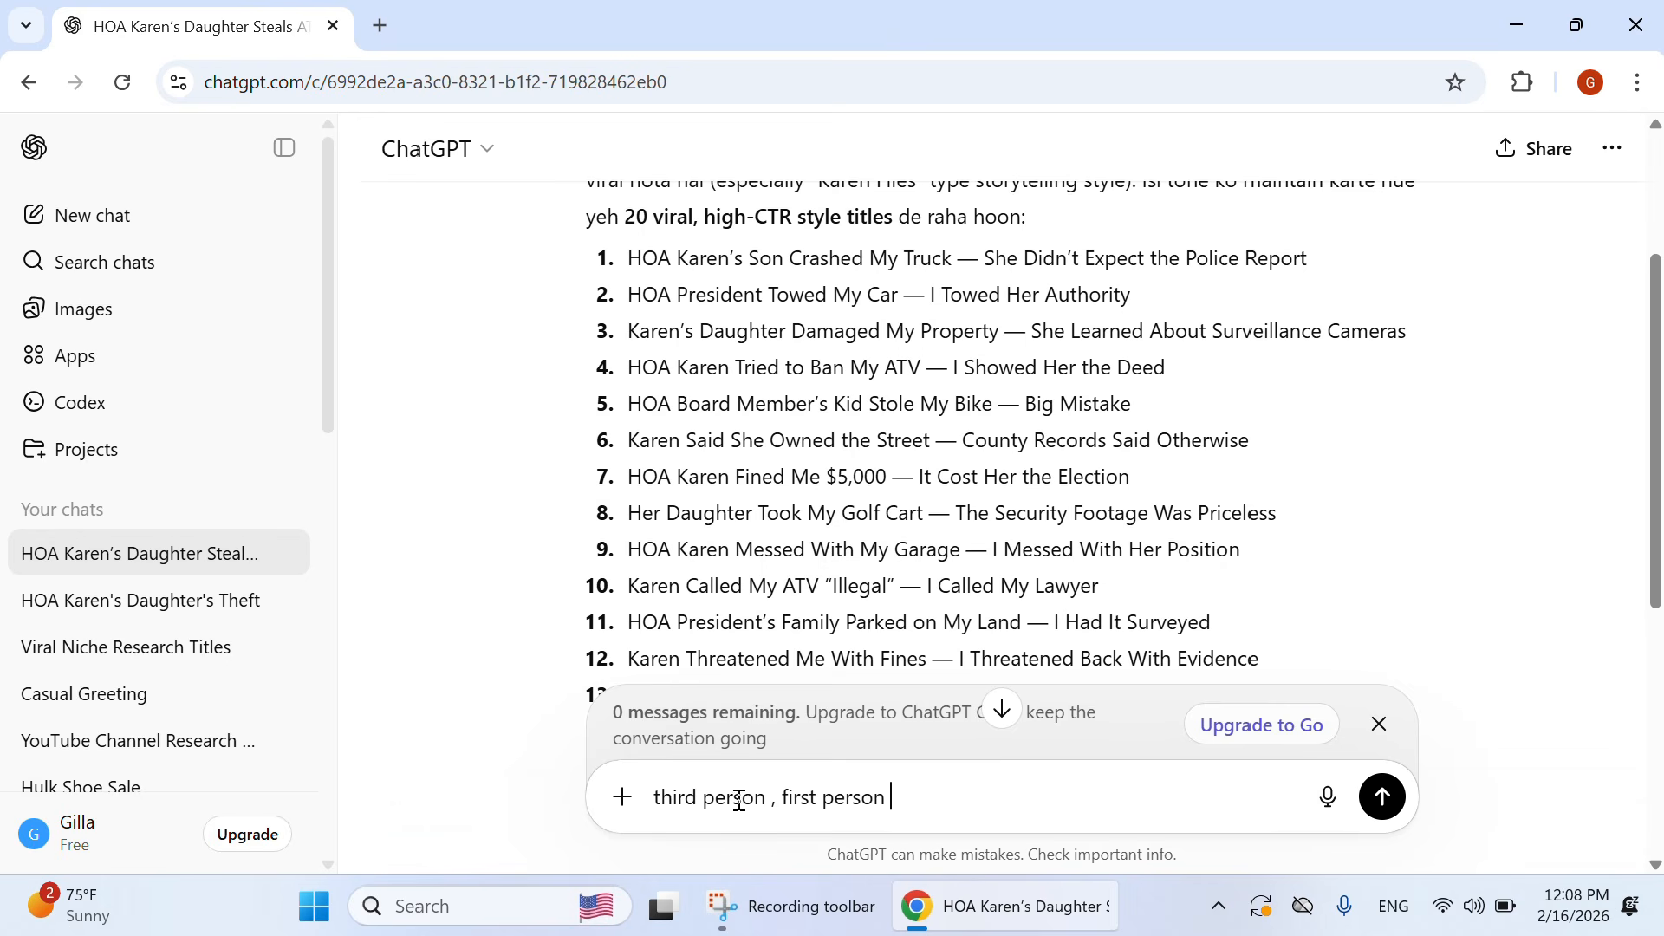
left_click_drag(765, 798, 653, 799)
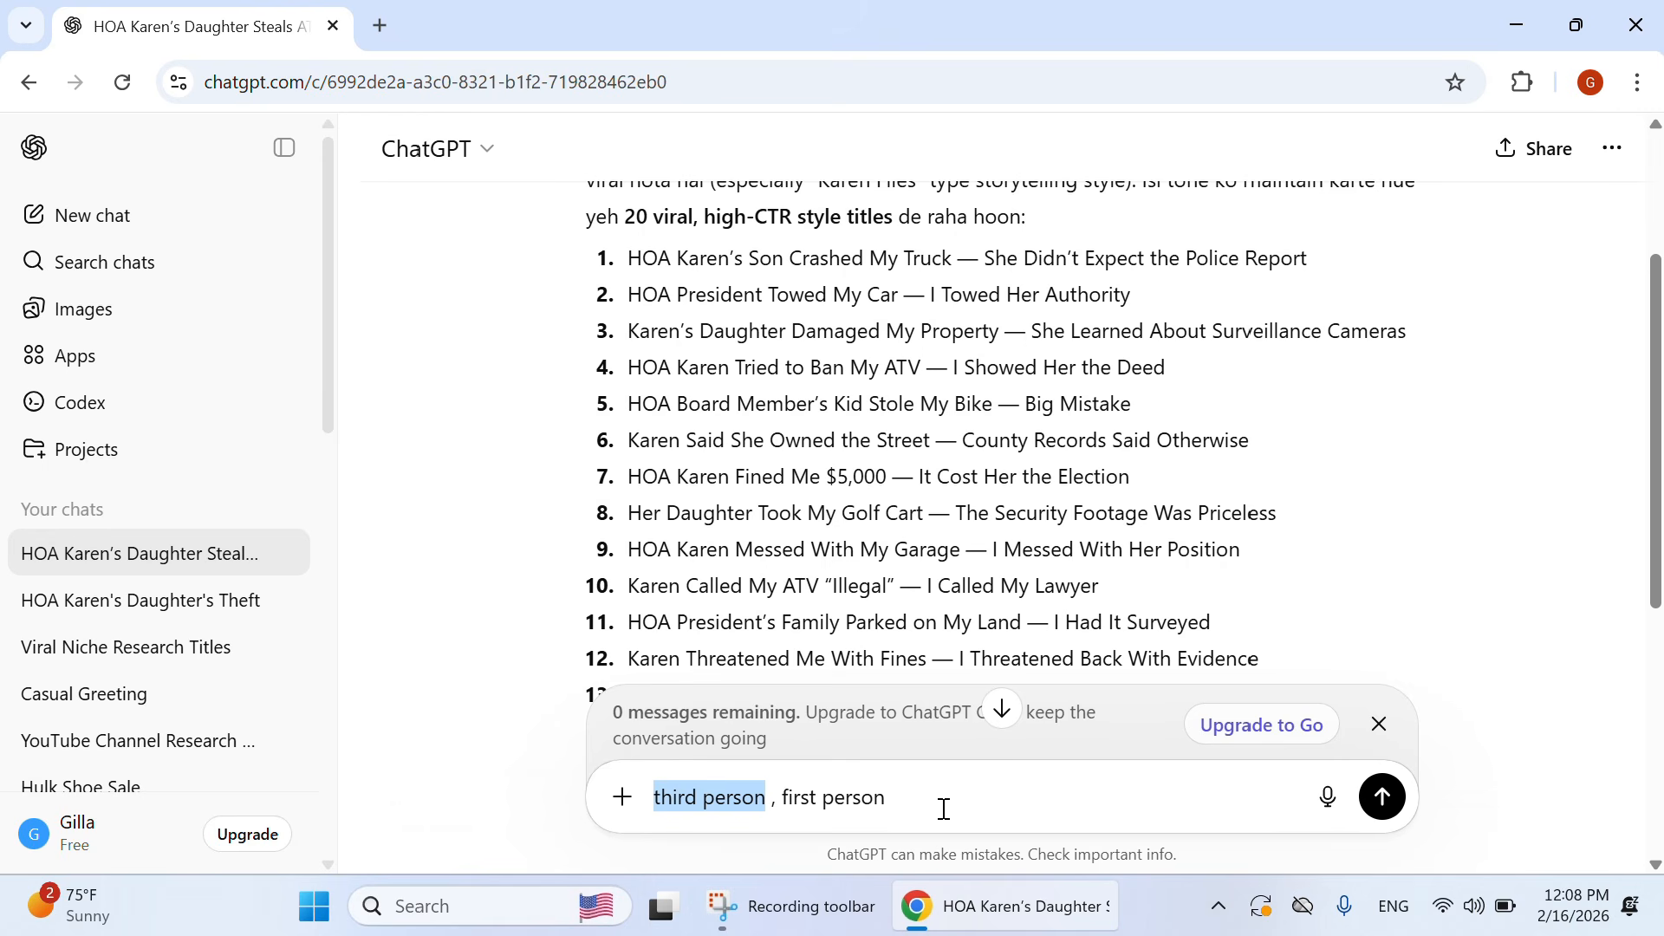
left_click_drag(885, 798, 658, 804)
left_click_drag(886, 796, 787, 795)
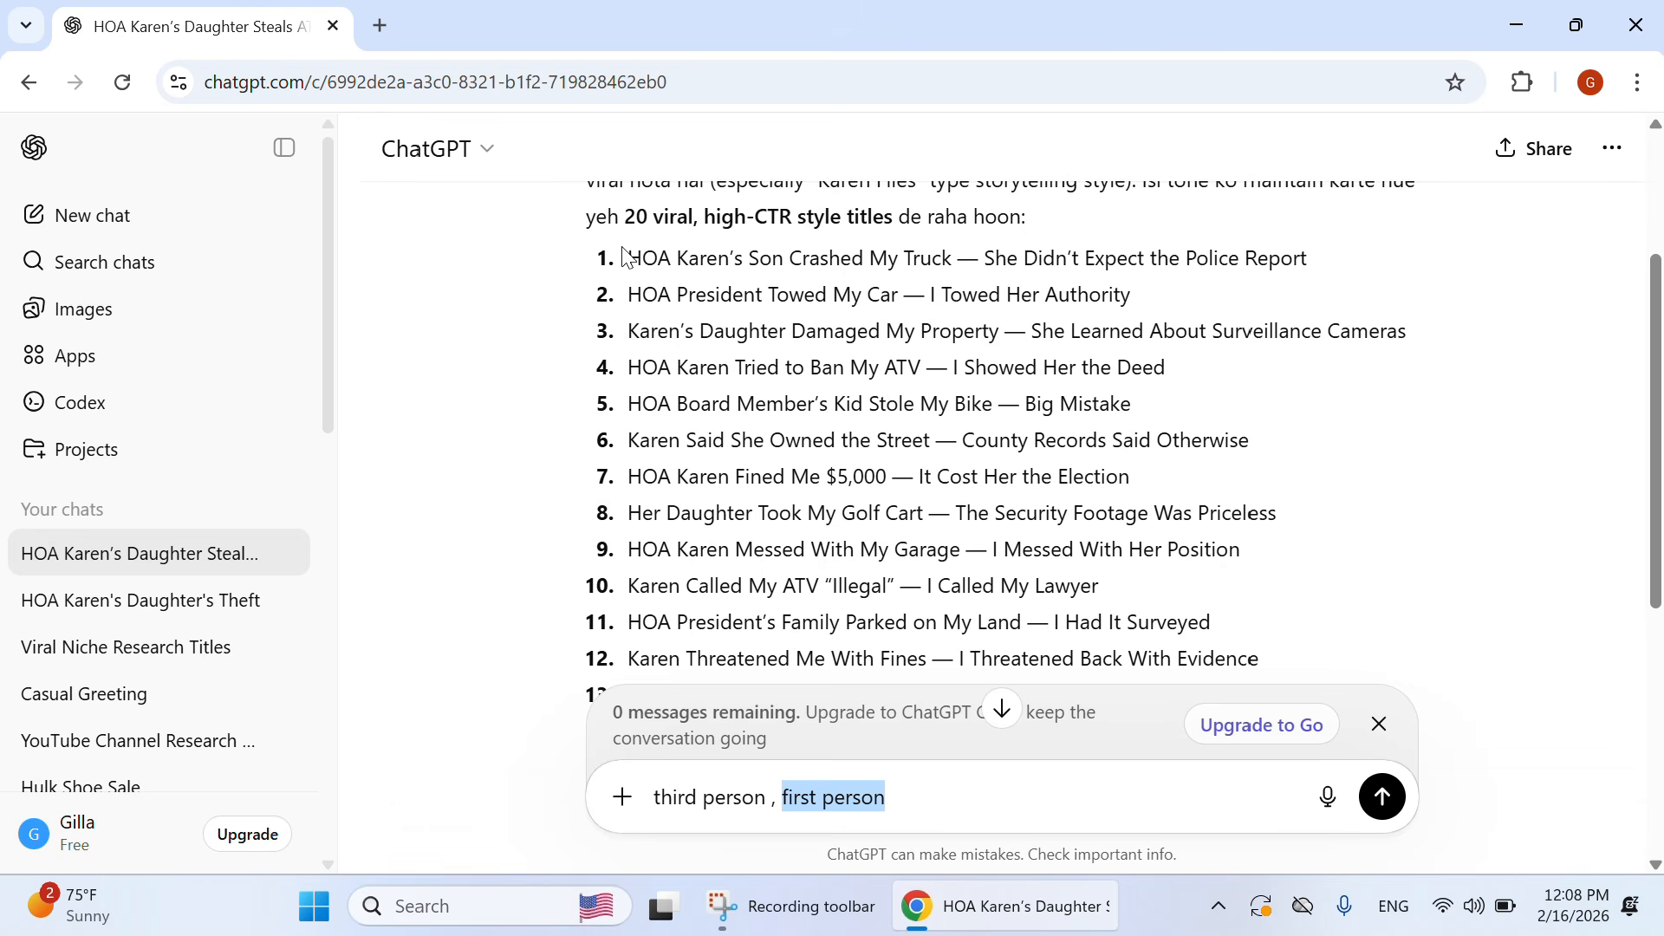
left_click_drag(628, 257, 1006, 271)
left_click_drag(1288, 267, 1318, 286)
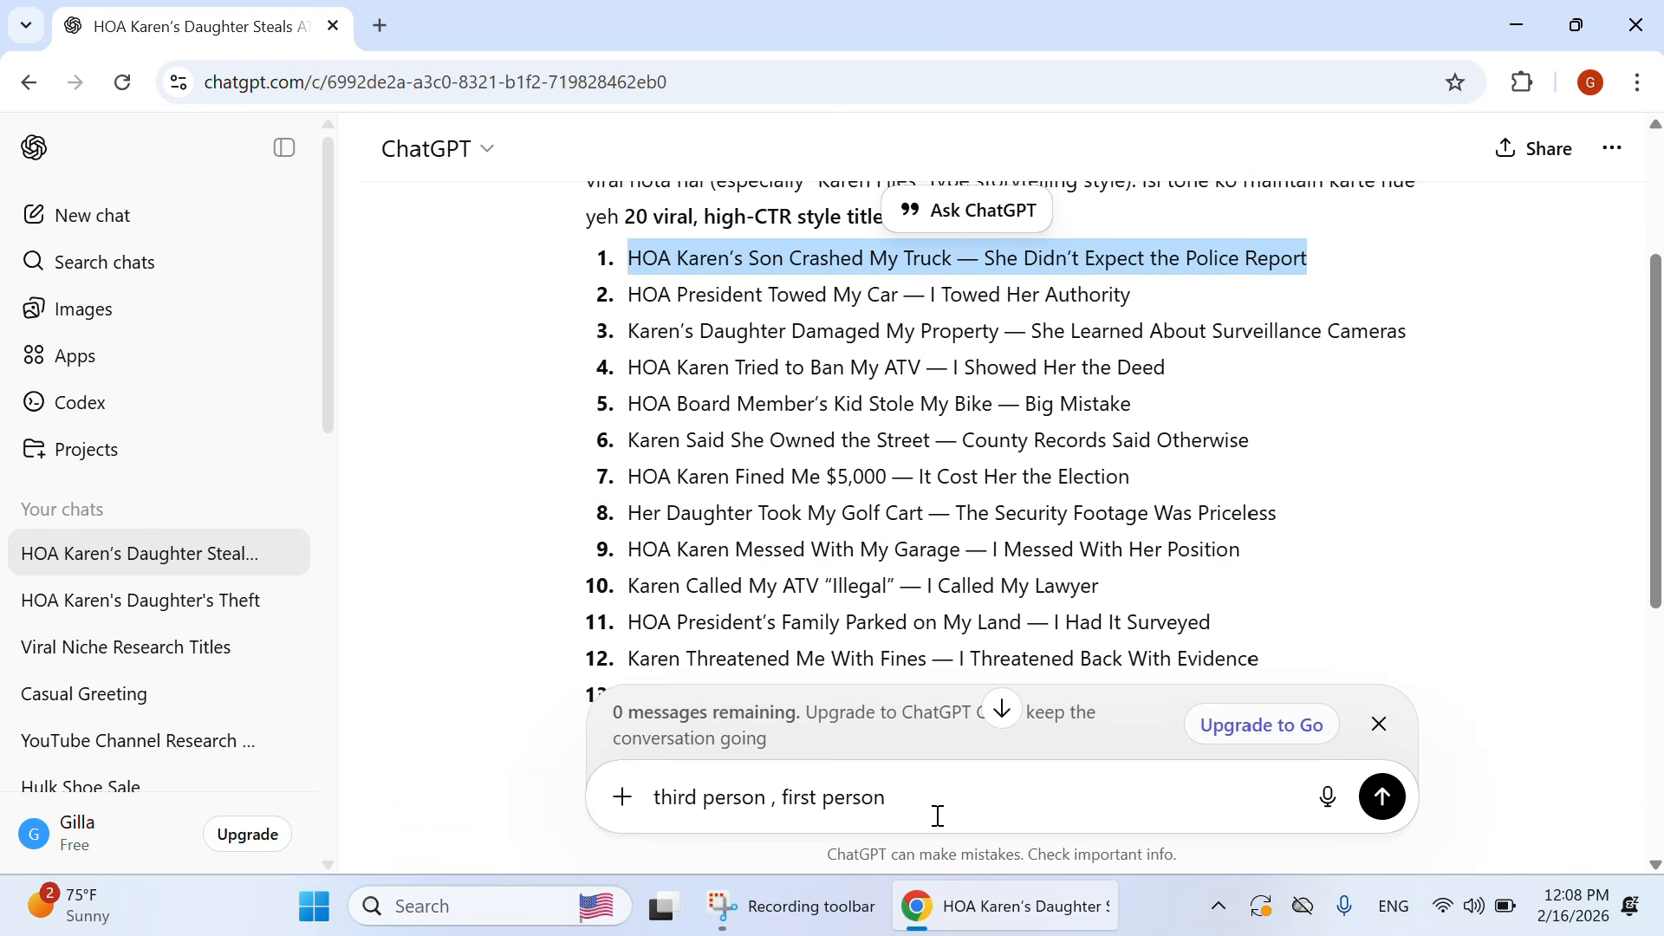
left_click(900, 798)
key("BackSpace")
key("BackSpace")
key("BackSpace")
key("BackSpace")
key("BackSpace")
key("BackSpace")
key("BackSpace")
key("BackSpace")
key("BackSpace")
key("BackSpace")
key("BackSpace")
key("BackSpace")
key("BackSpace")
key("BackSpace")
key("BackSpace")
key("BackSpace")
key("BackSpace")
key("BackSpace")
key("BackSpace")
key("BackSpace")
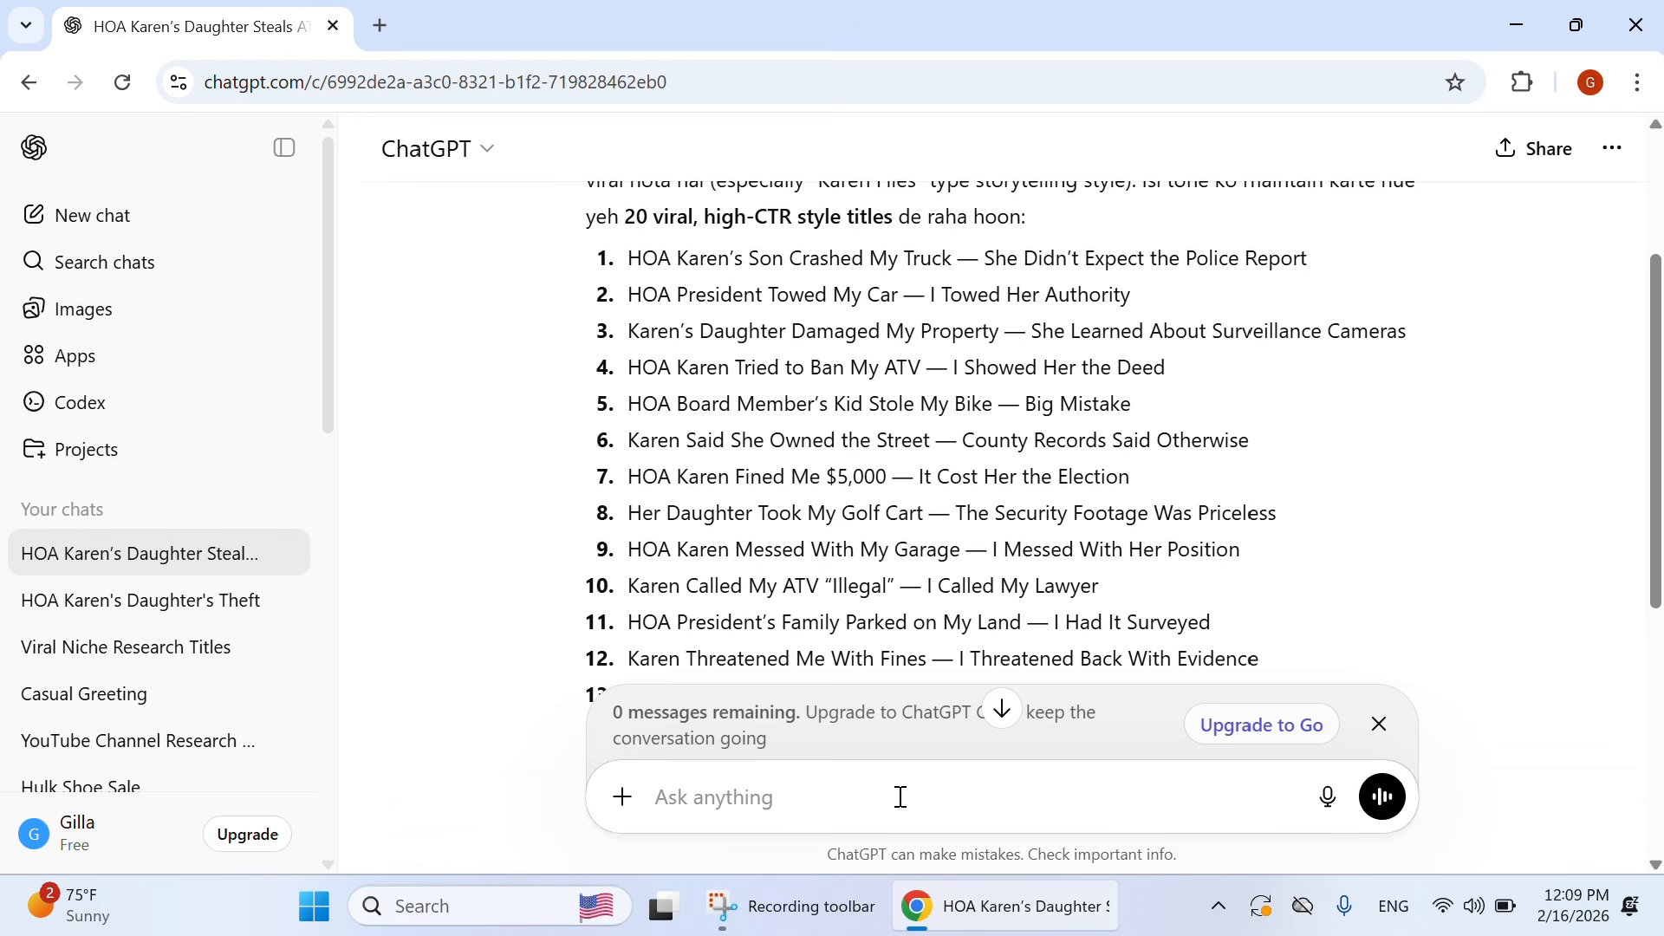
Step: Dismiss the upgrade notice and copy the first suggested title again, "HOA Karen's Son Crashed My Truck — She Didn't Expect the Police Report"
left_click(1379, 724)
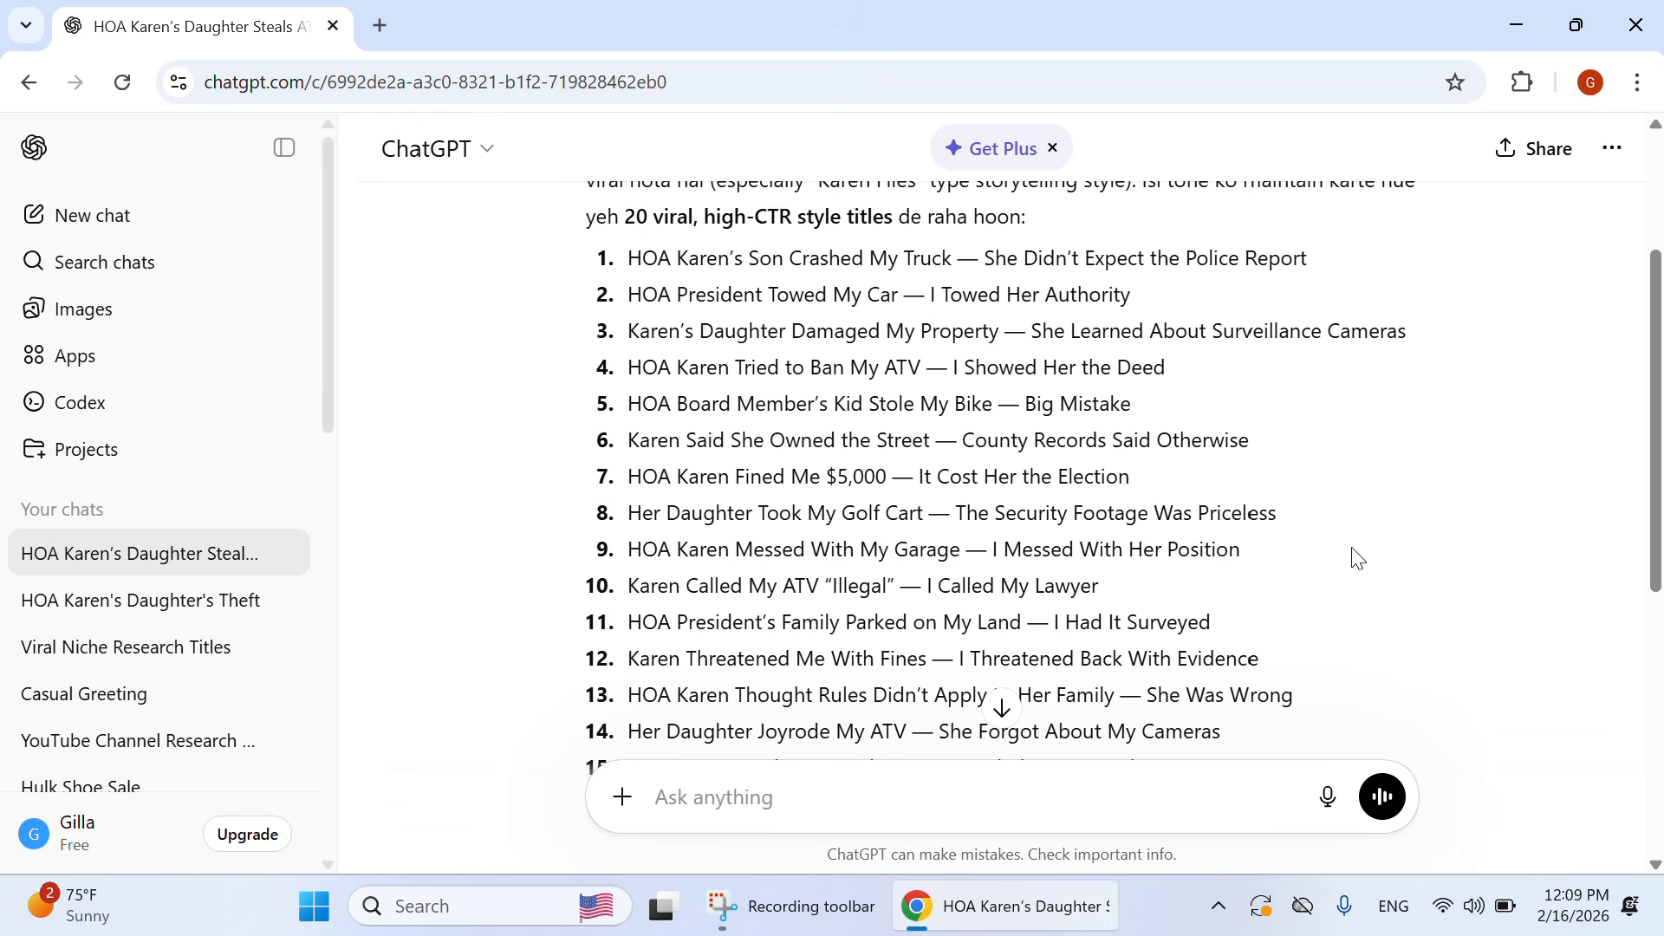
scroll(1089, 446, "up", 2)
left_click_drag(627, 392, 1262, 376)
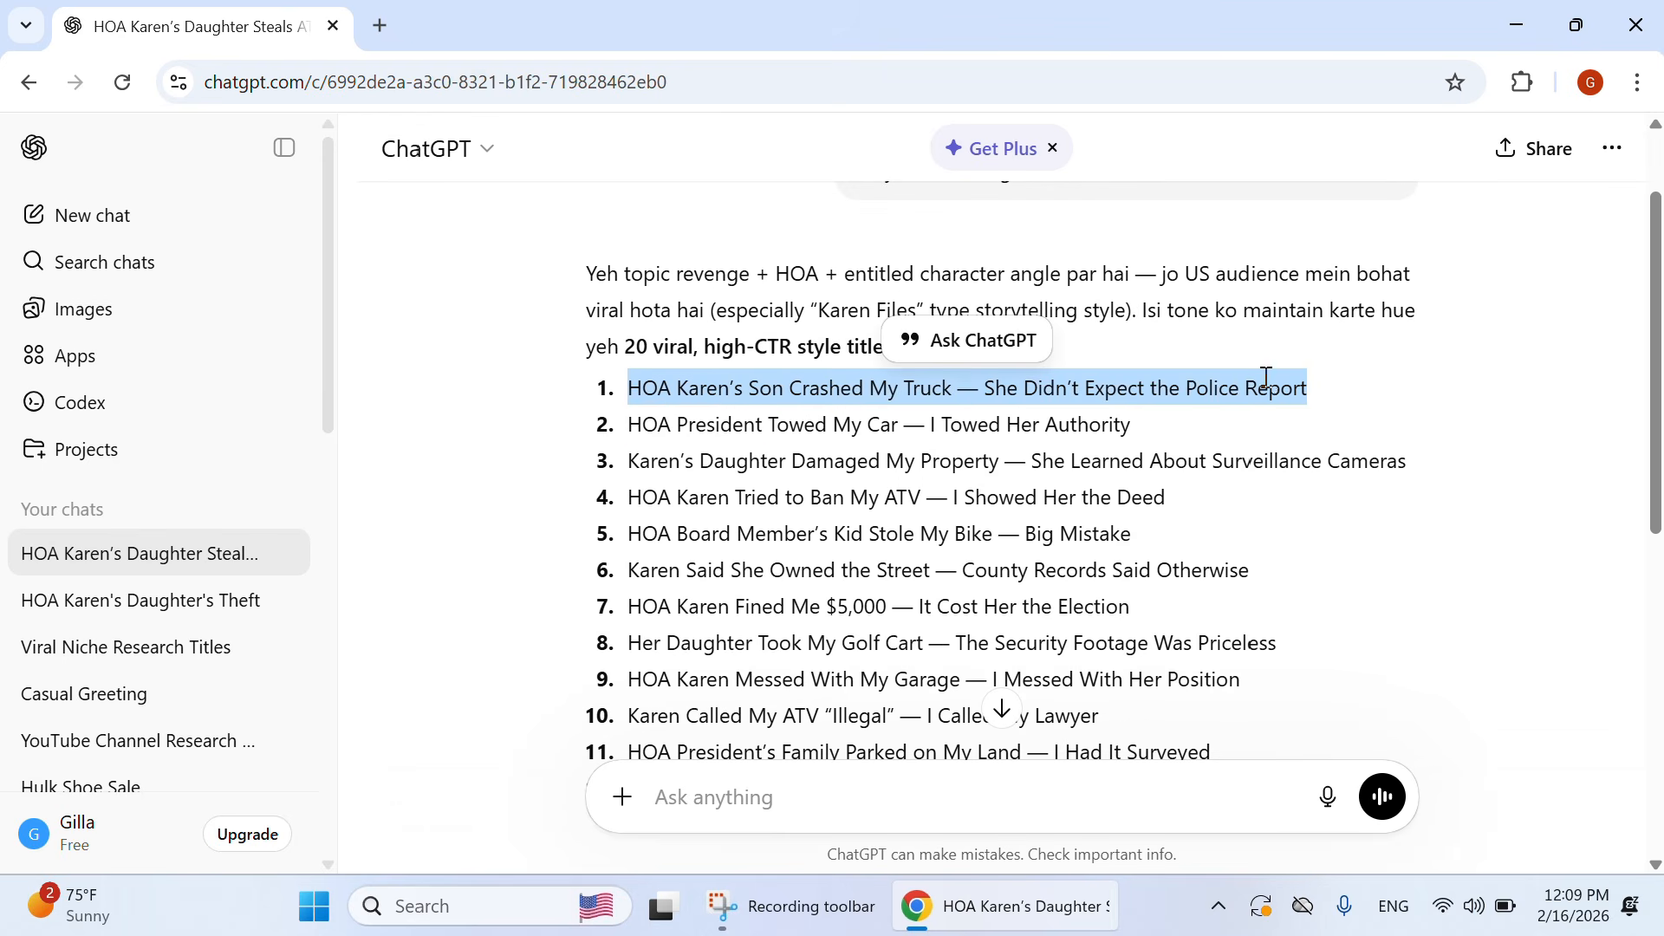
right_click(1262, 376)
left_click(953, 404)
scroll(1153, 420, "up", 2)
mouse_move(1072, 284)
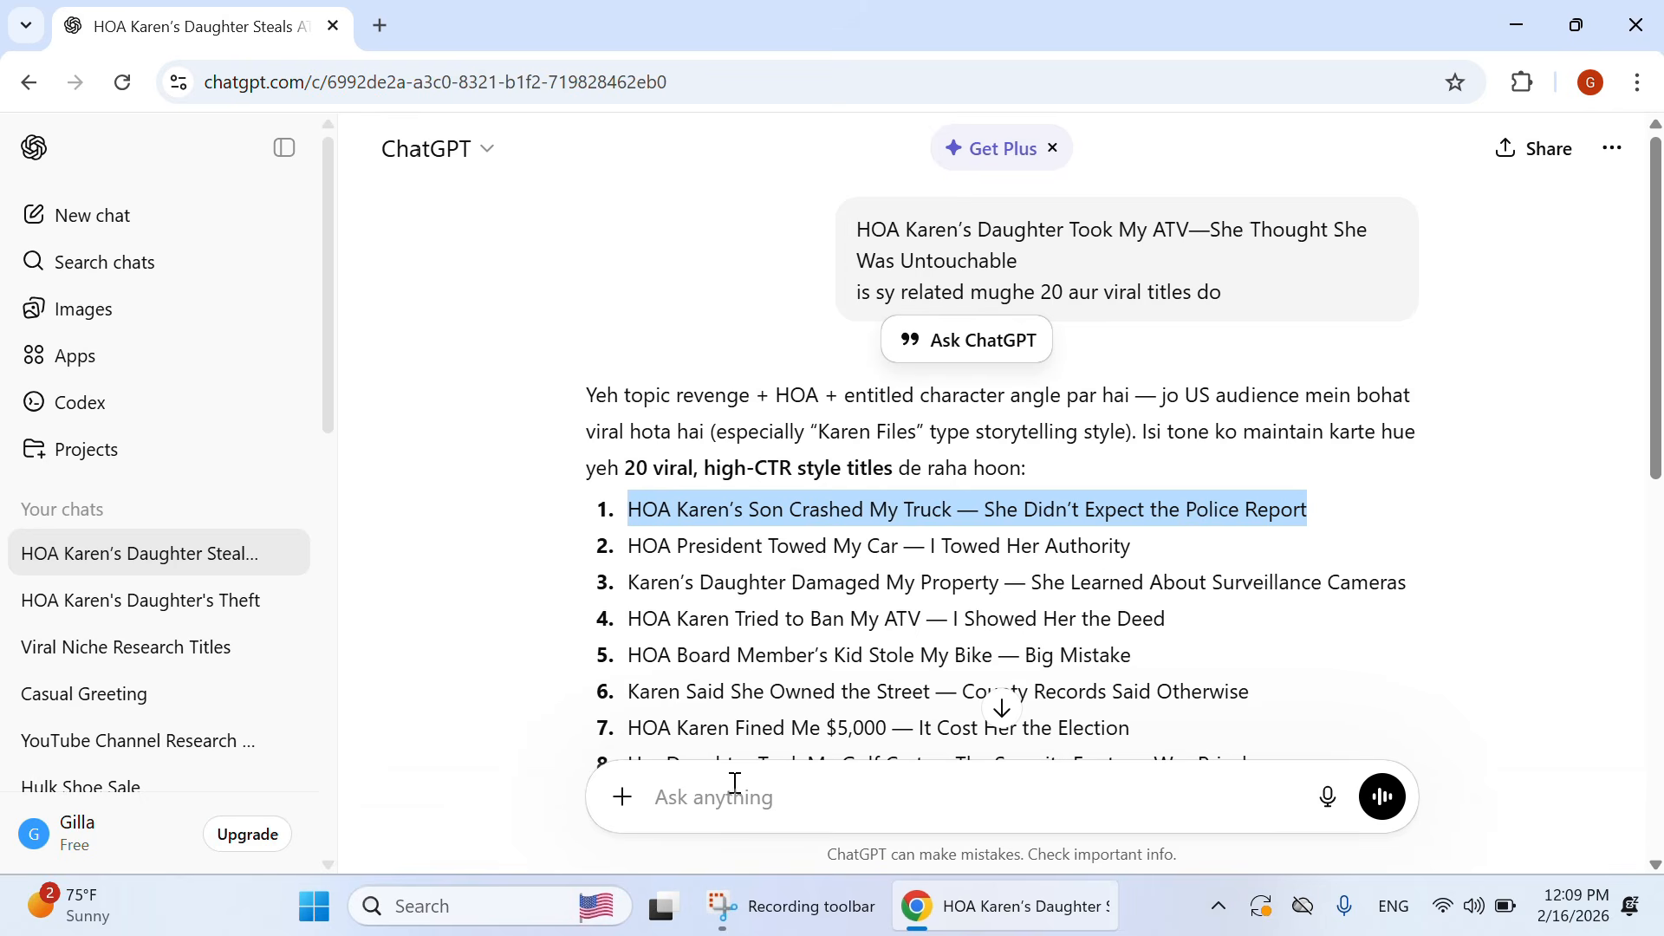
Step: Paste the copied title into the message box and start a new line below it
scroll(707, 785, "down", 3)
left_click(708, 788)
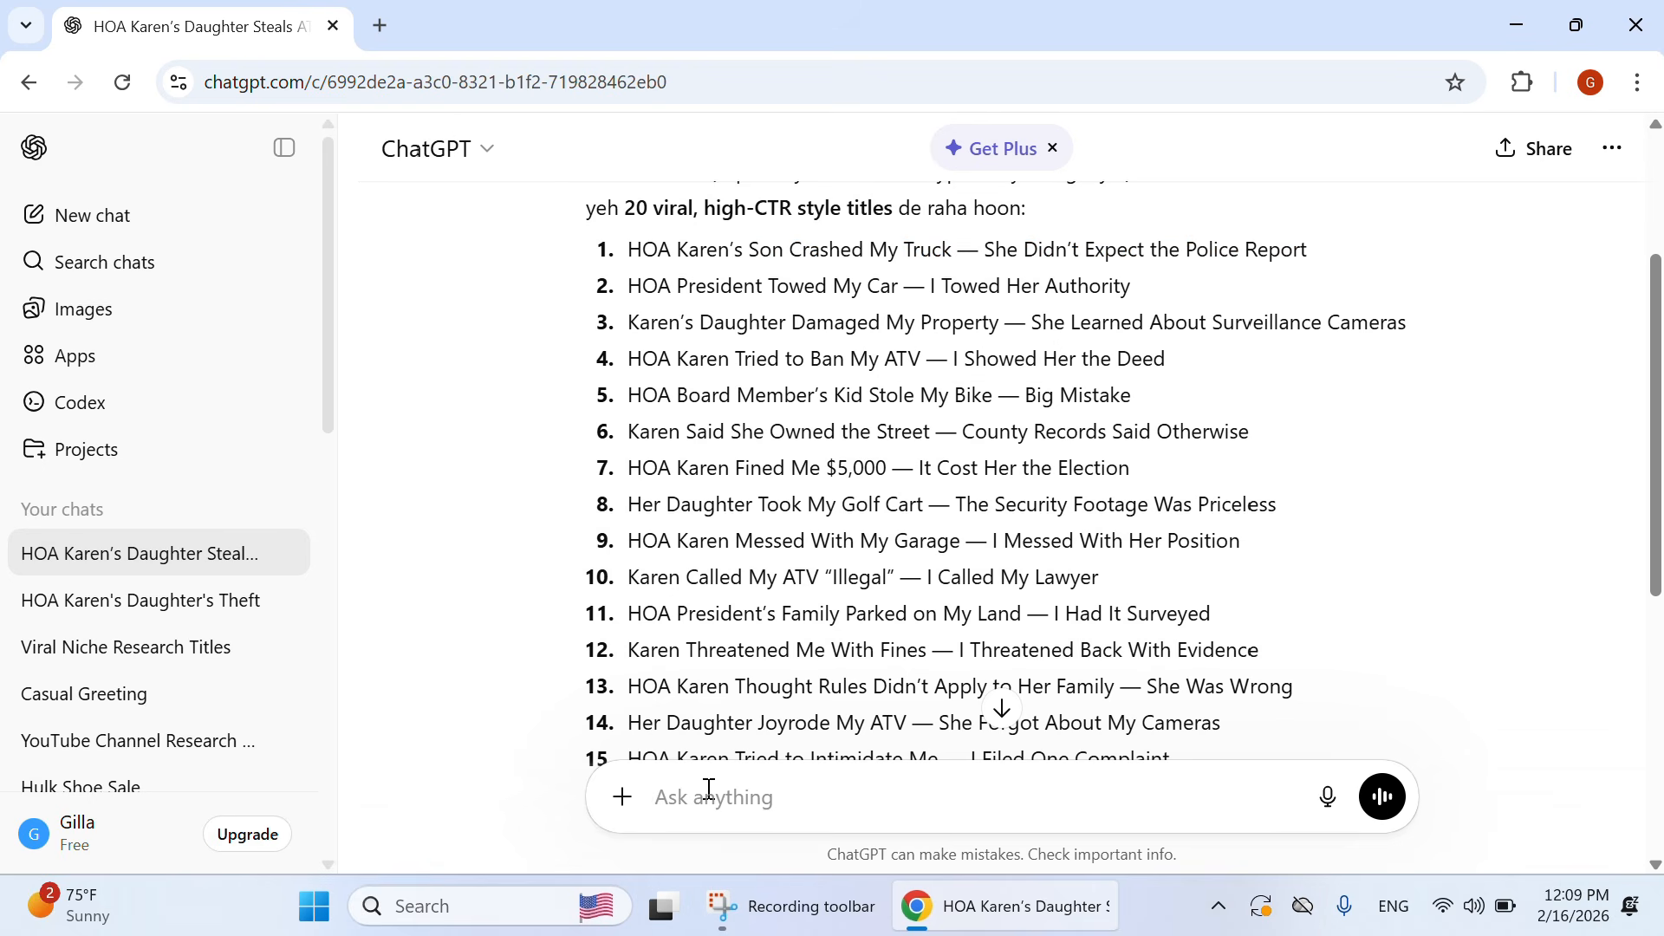
key("ctrl+v")
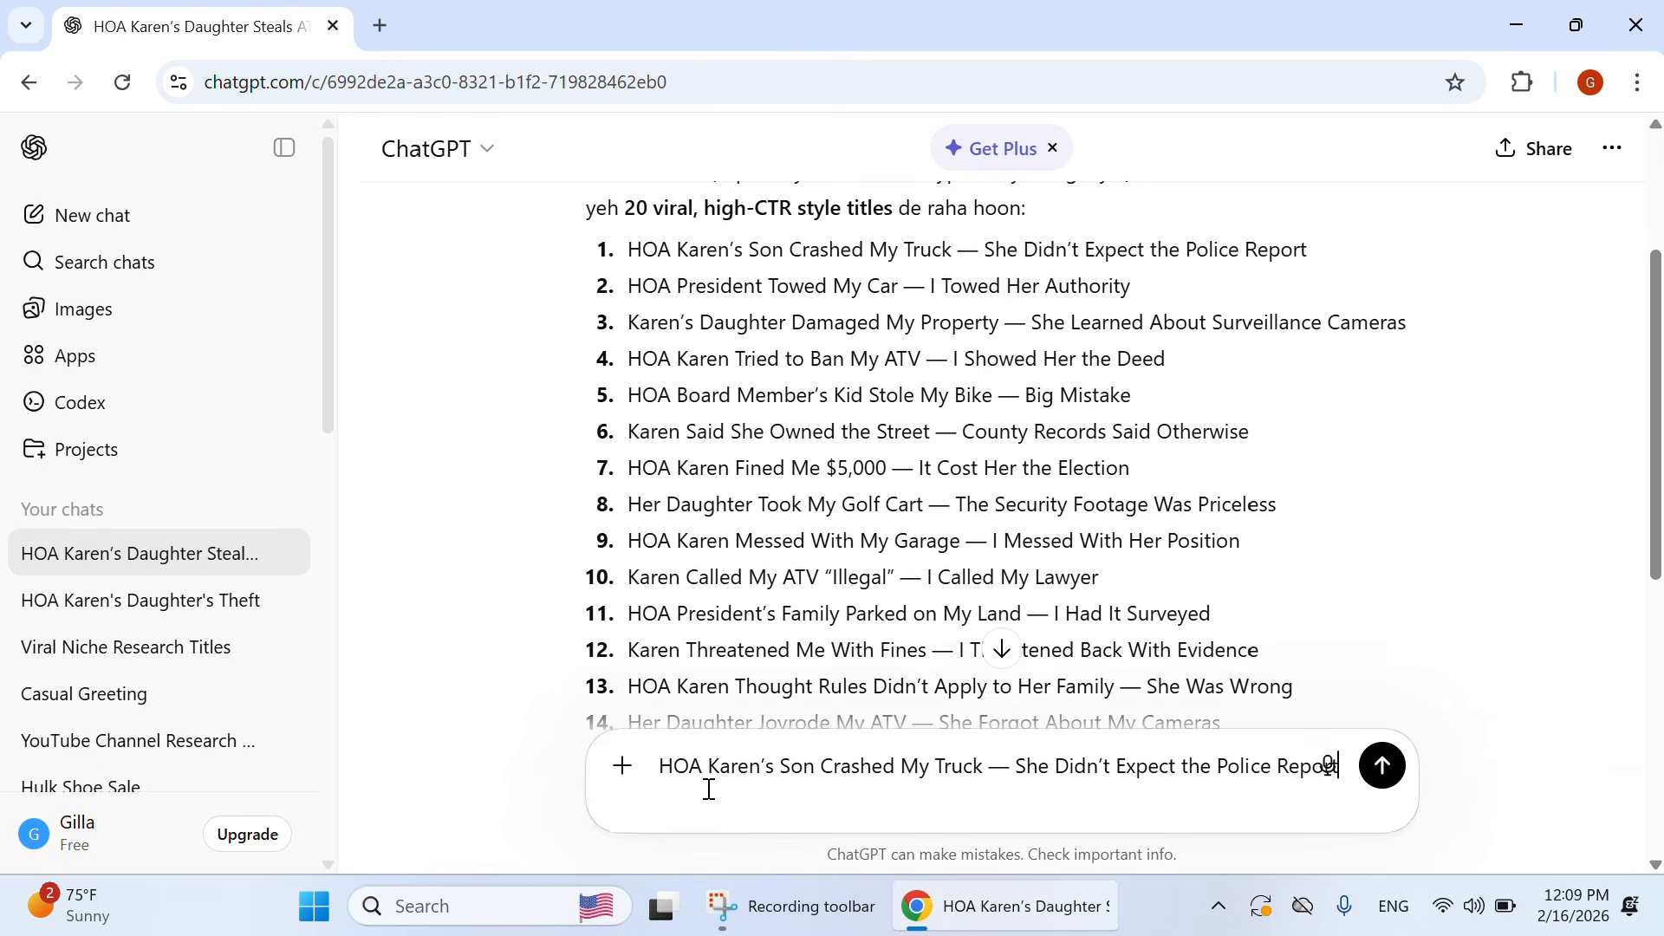
key("shift+Return")
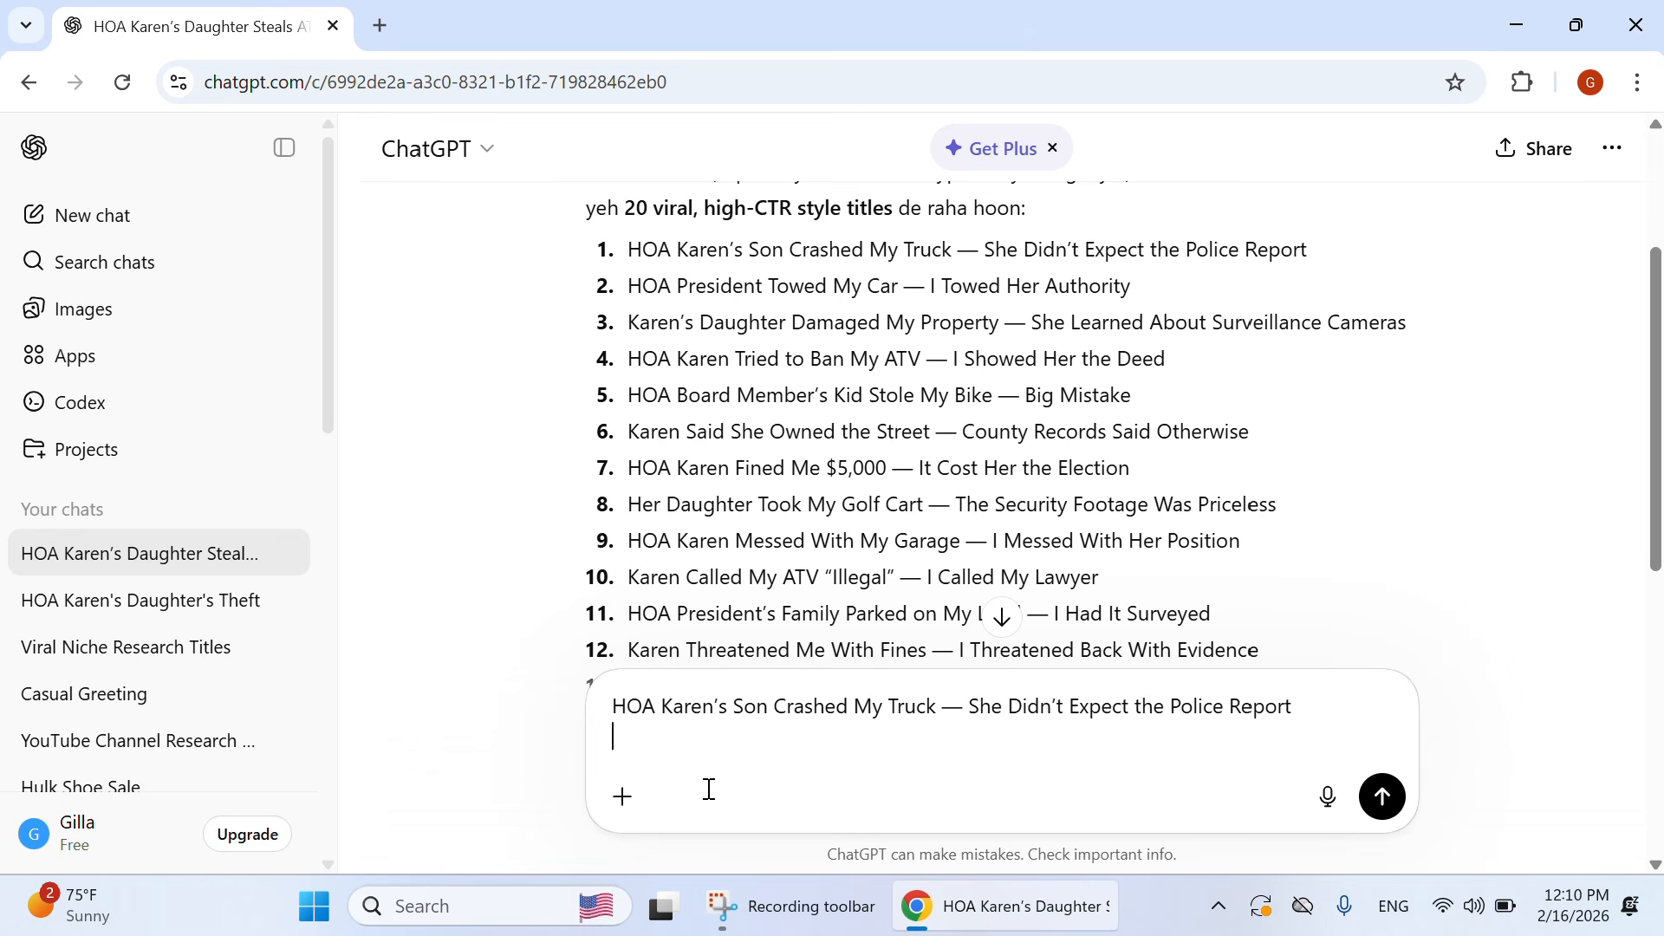
Step: Below the title, enter "write a unique story on above title around 2000 words in simple english language"
type("write a uniqy")
key("BackSpace")
type("ue story")
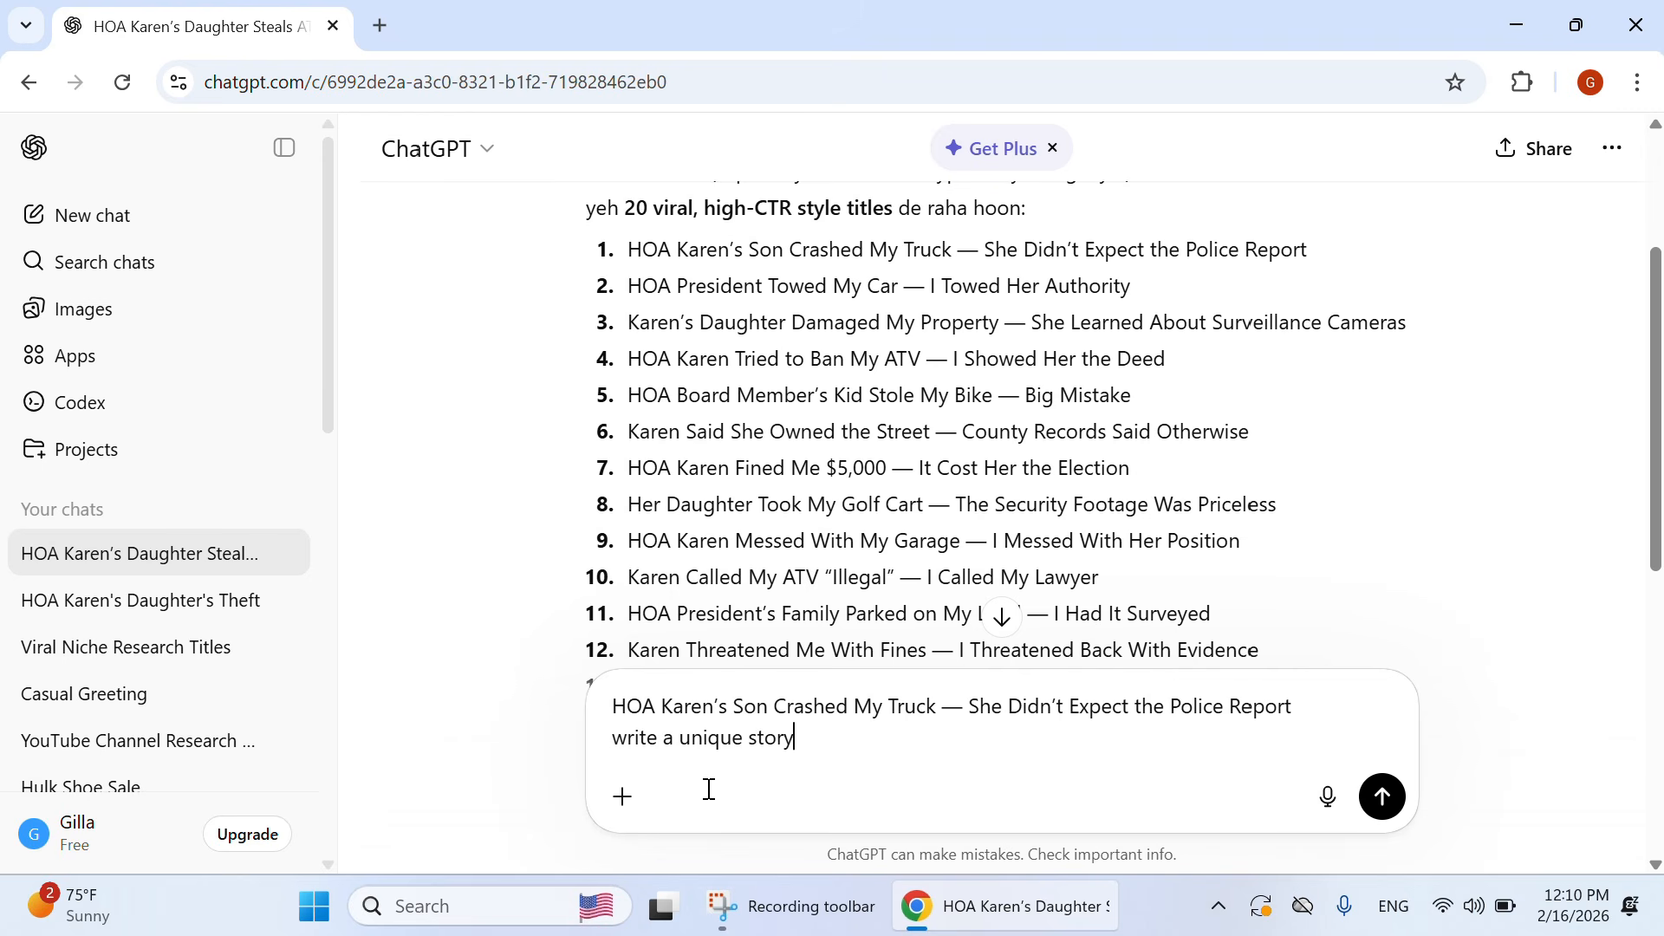
type(" on above title aroun")
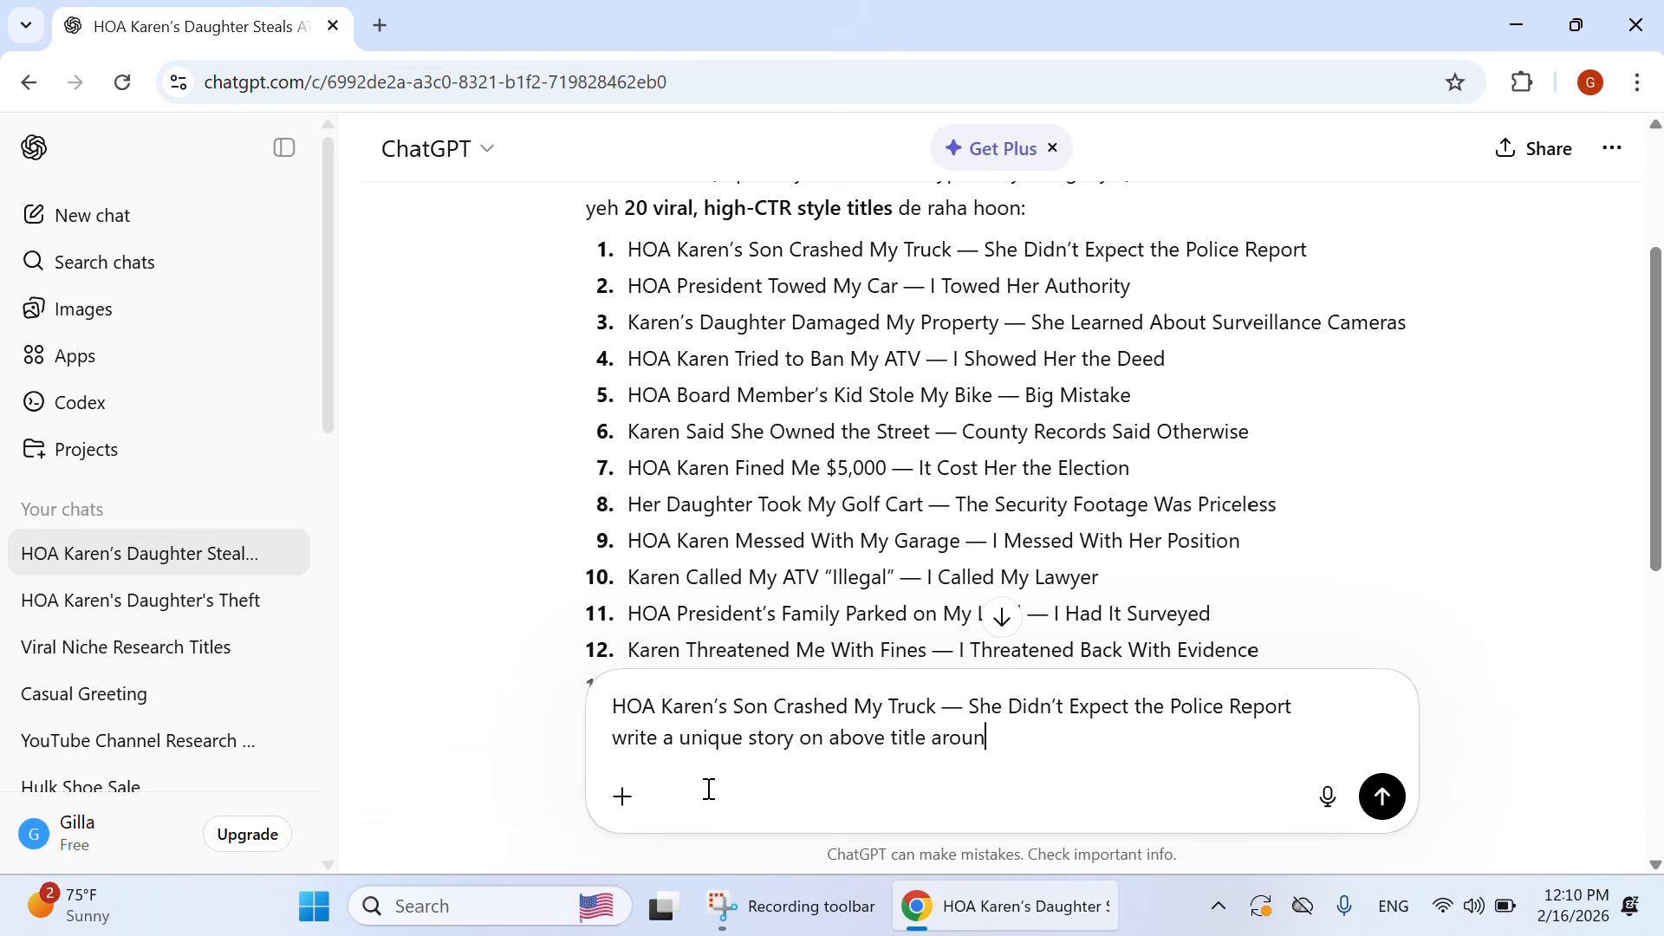
type("d 2000 words in s")
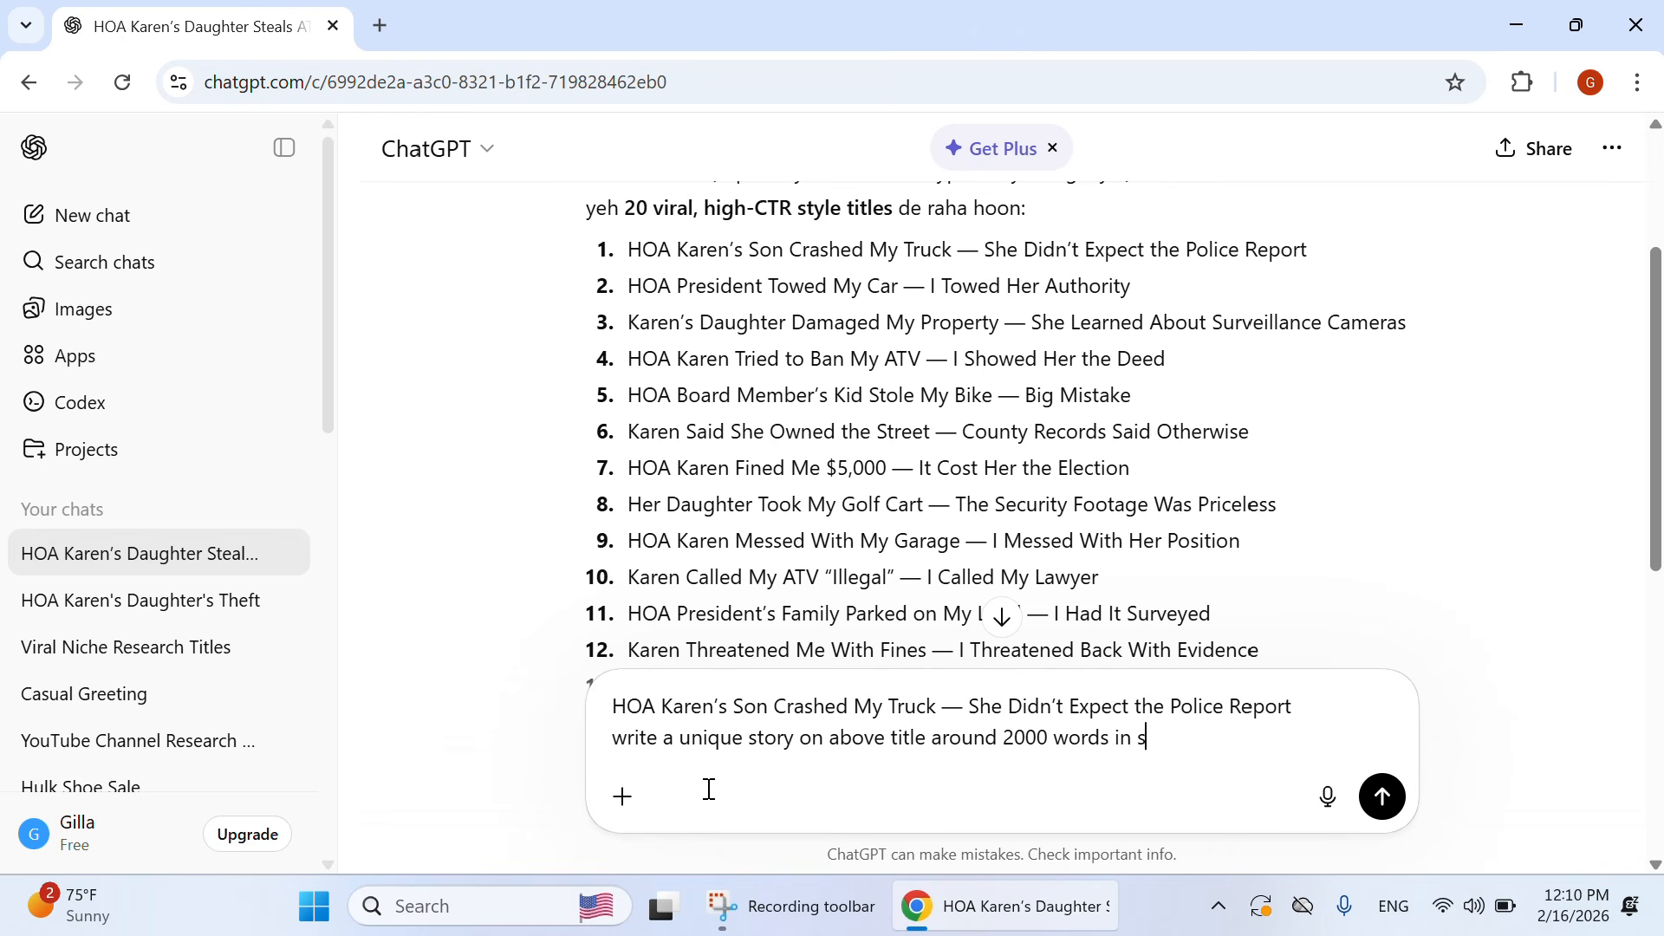
type("imple english")
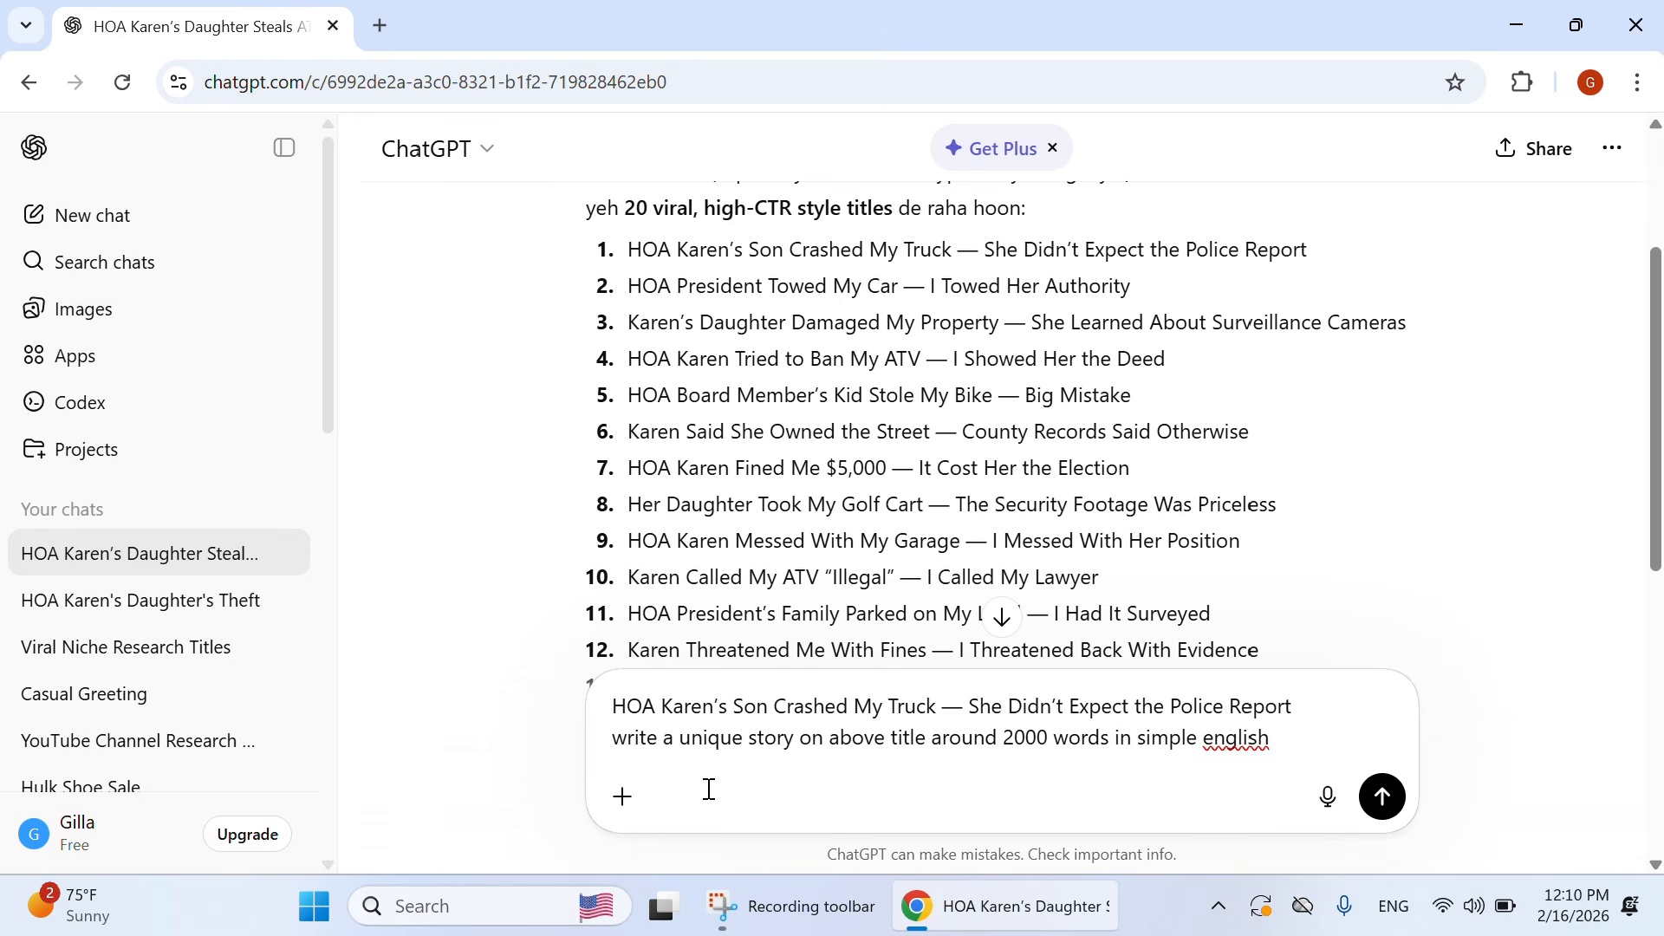
type(" language")
Step: Continue the prompt with ",third person narrative ,start with a strong hook e.g something big happen ,shock moment etc ,"
type(",tho")
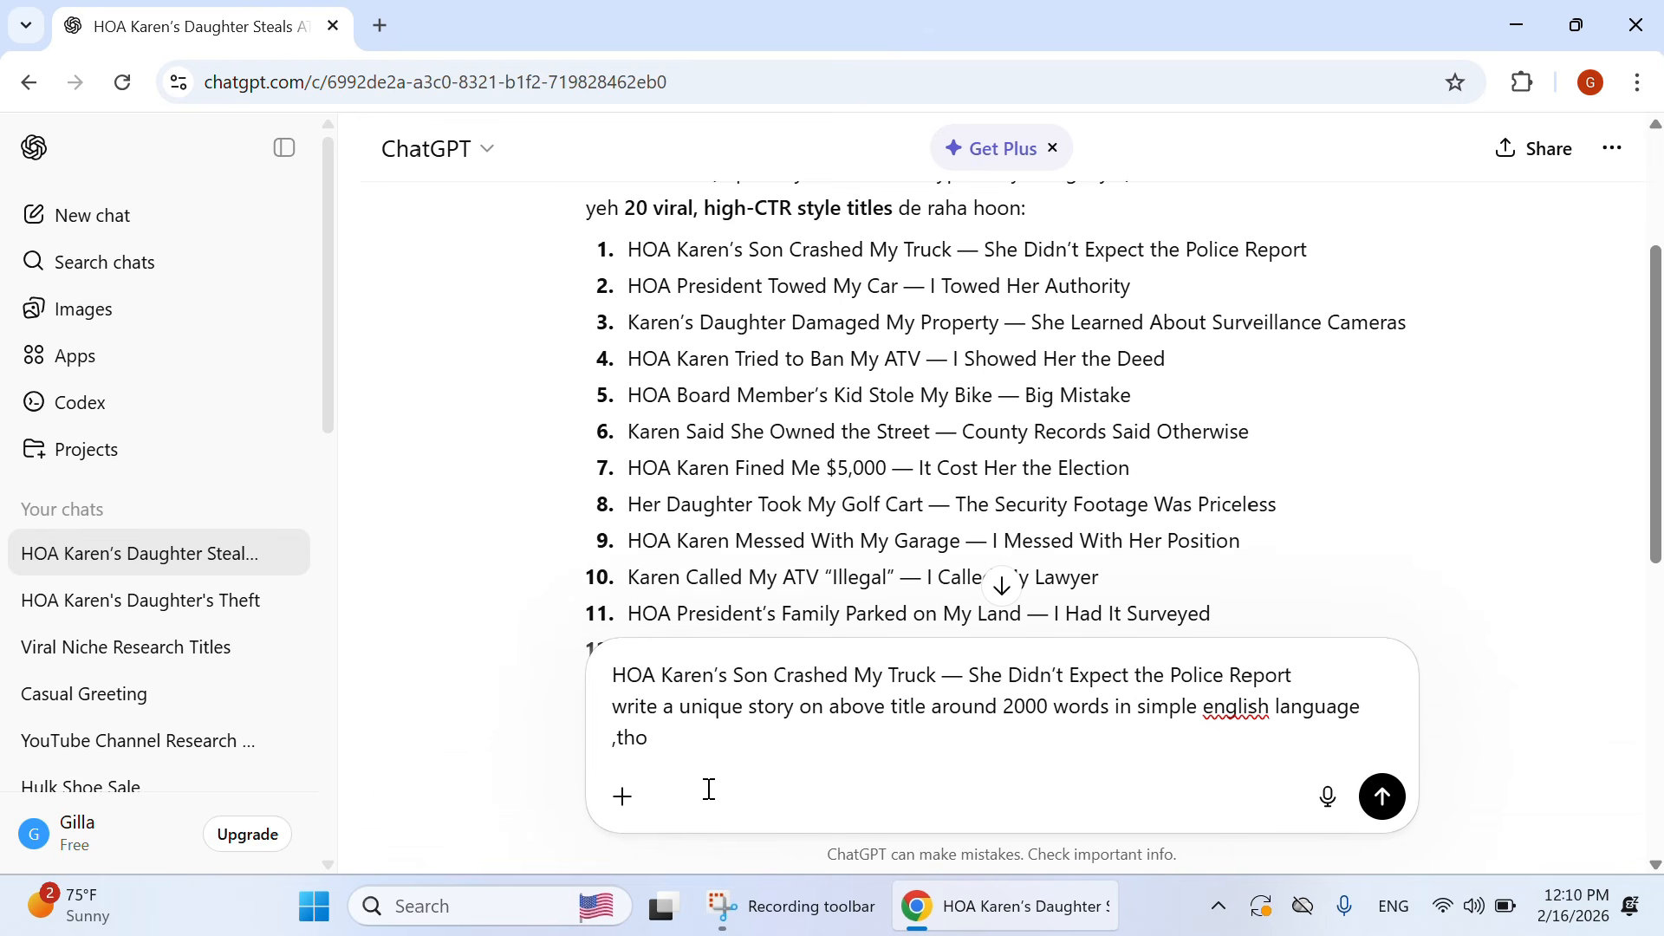
key("BackSpace")
type("ird person nar")
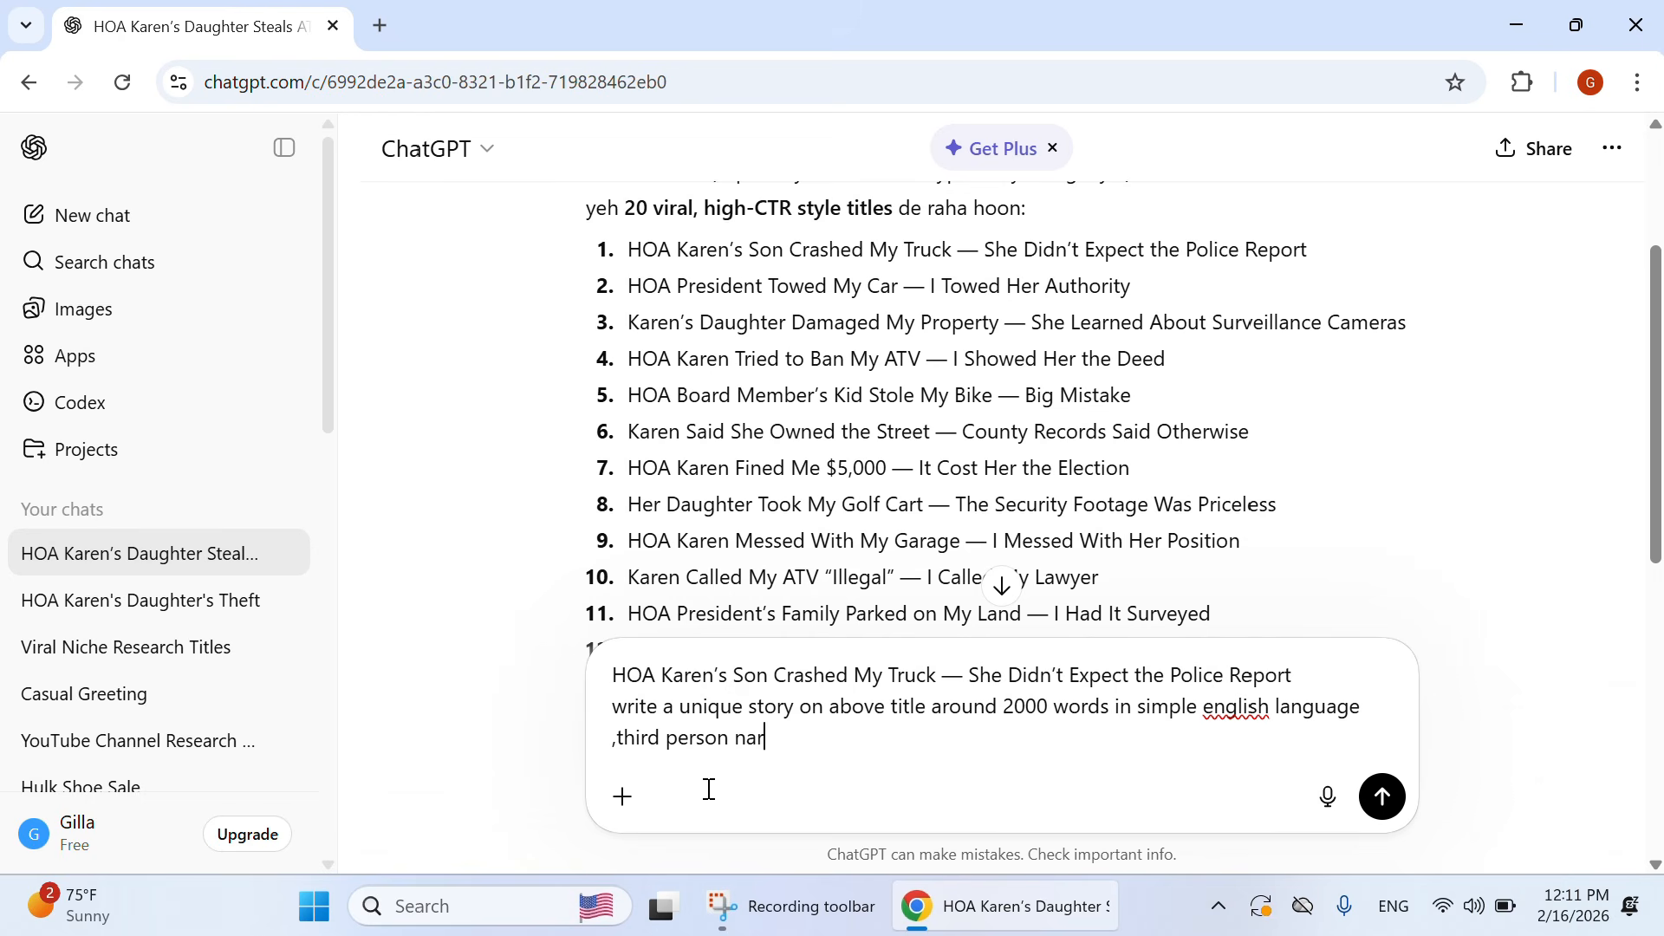
type("rative ,start with a")
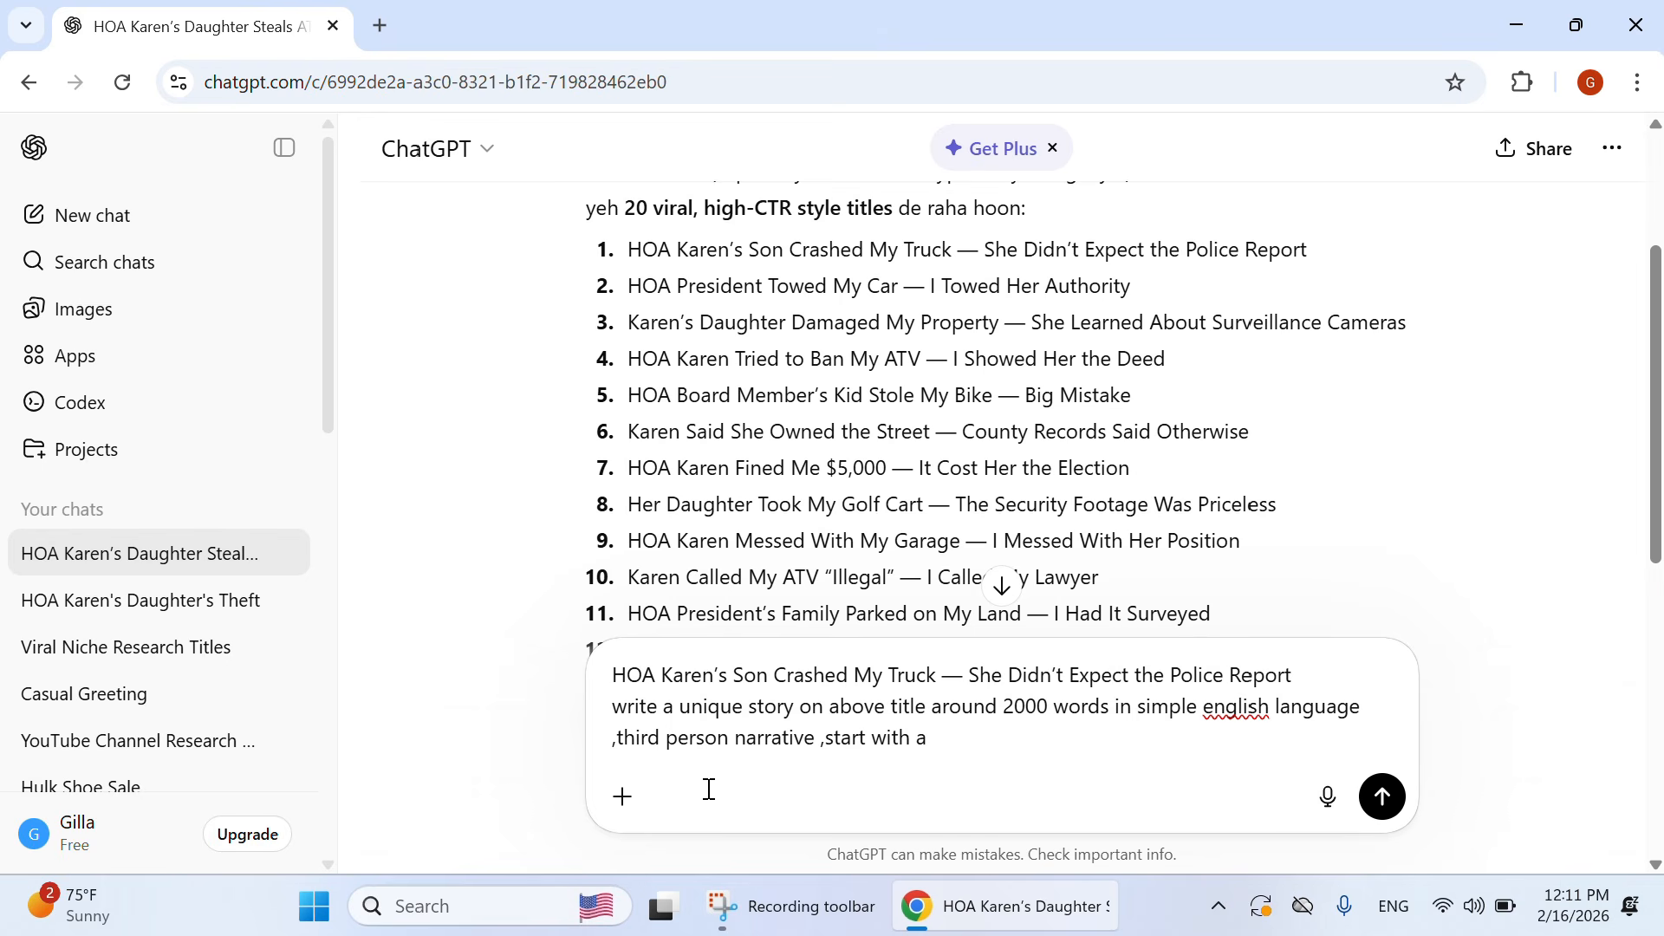
type(" strong hook e.g")
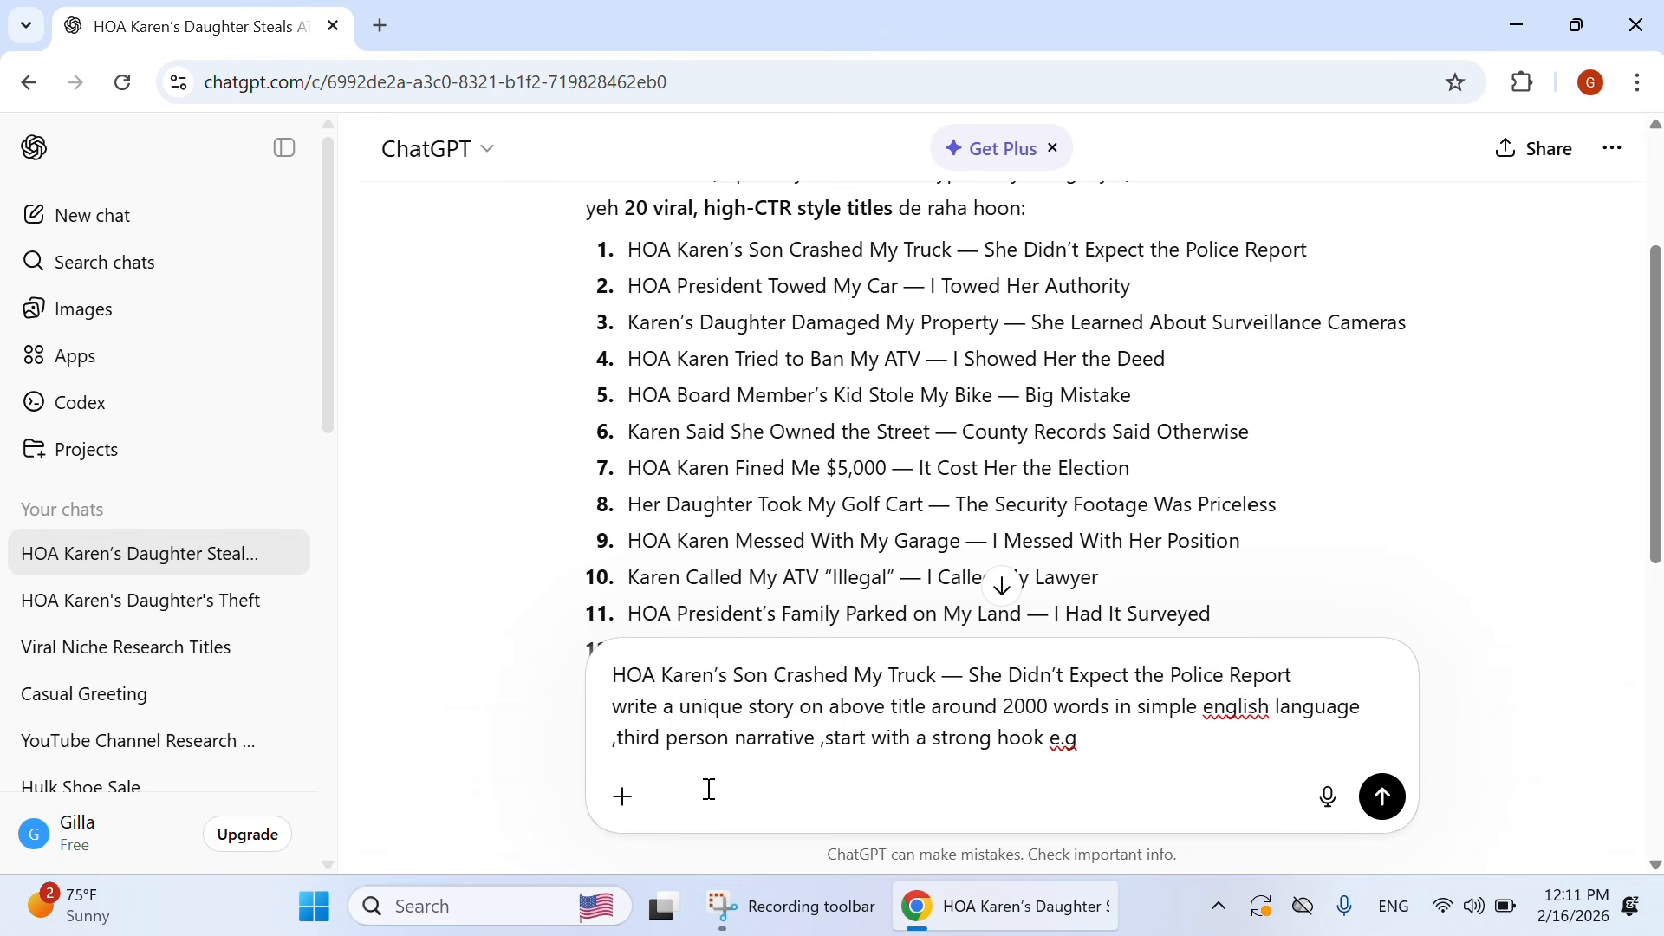
type(" something big ha")
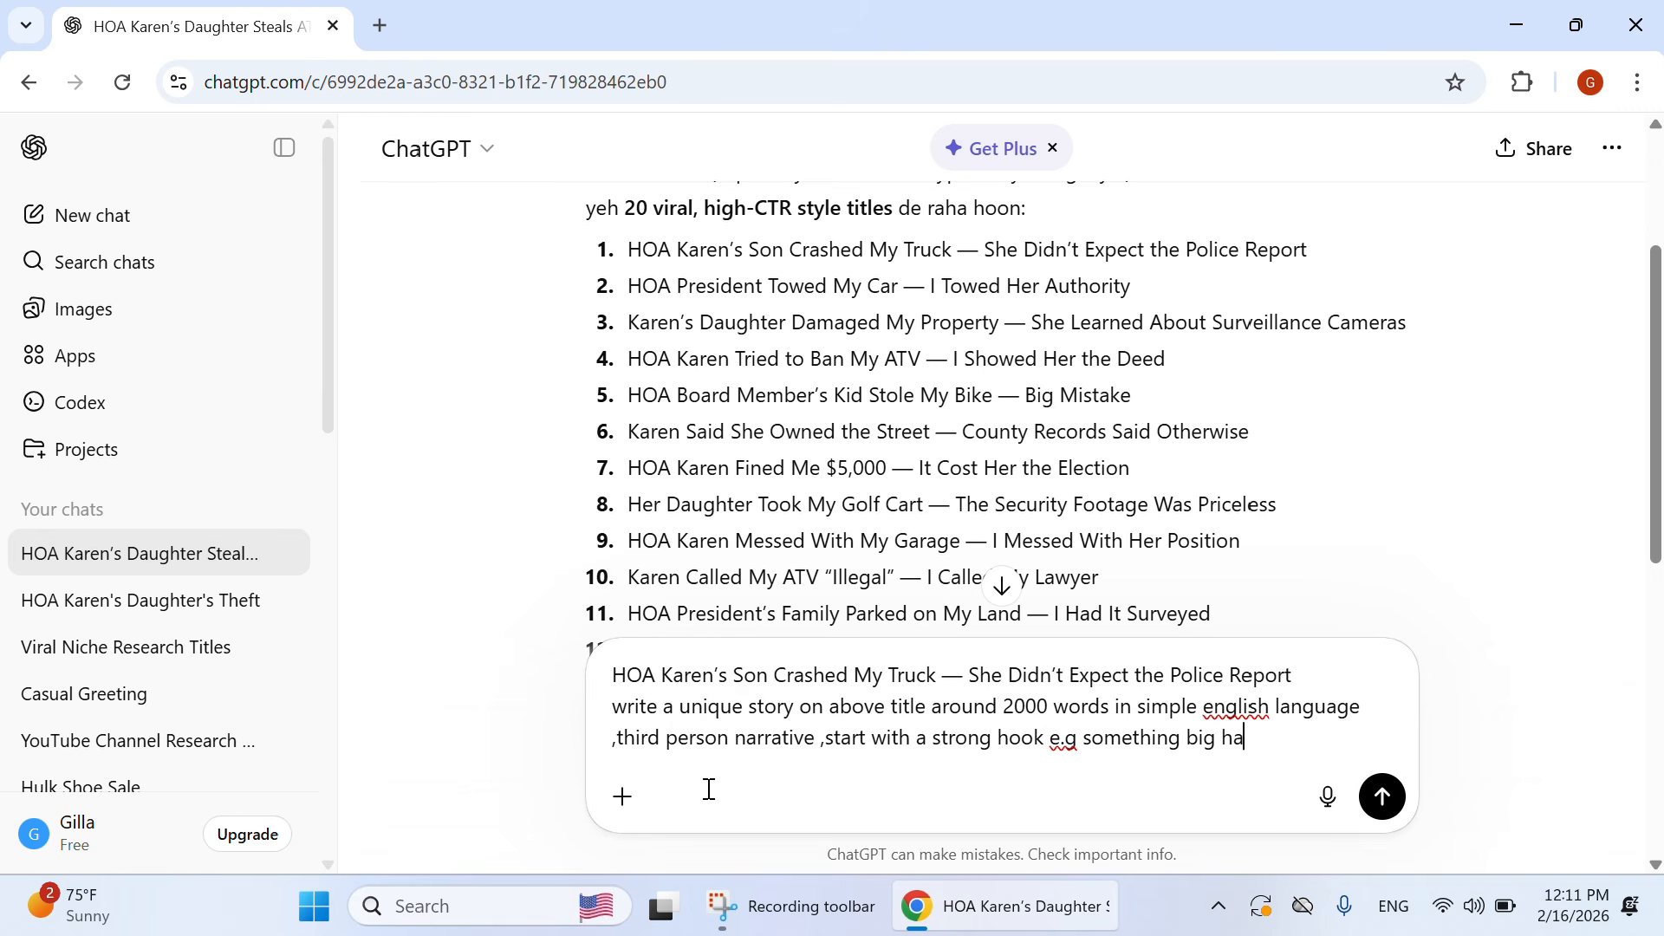
type("ppen ,shock mom")
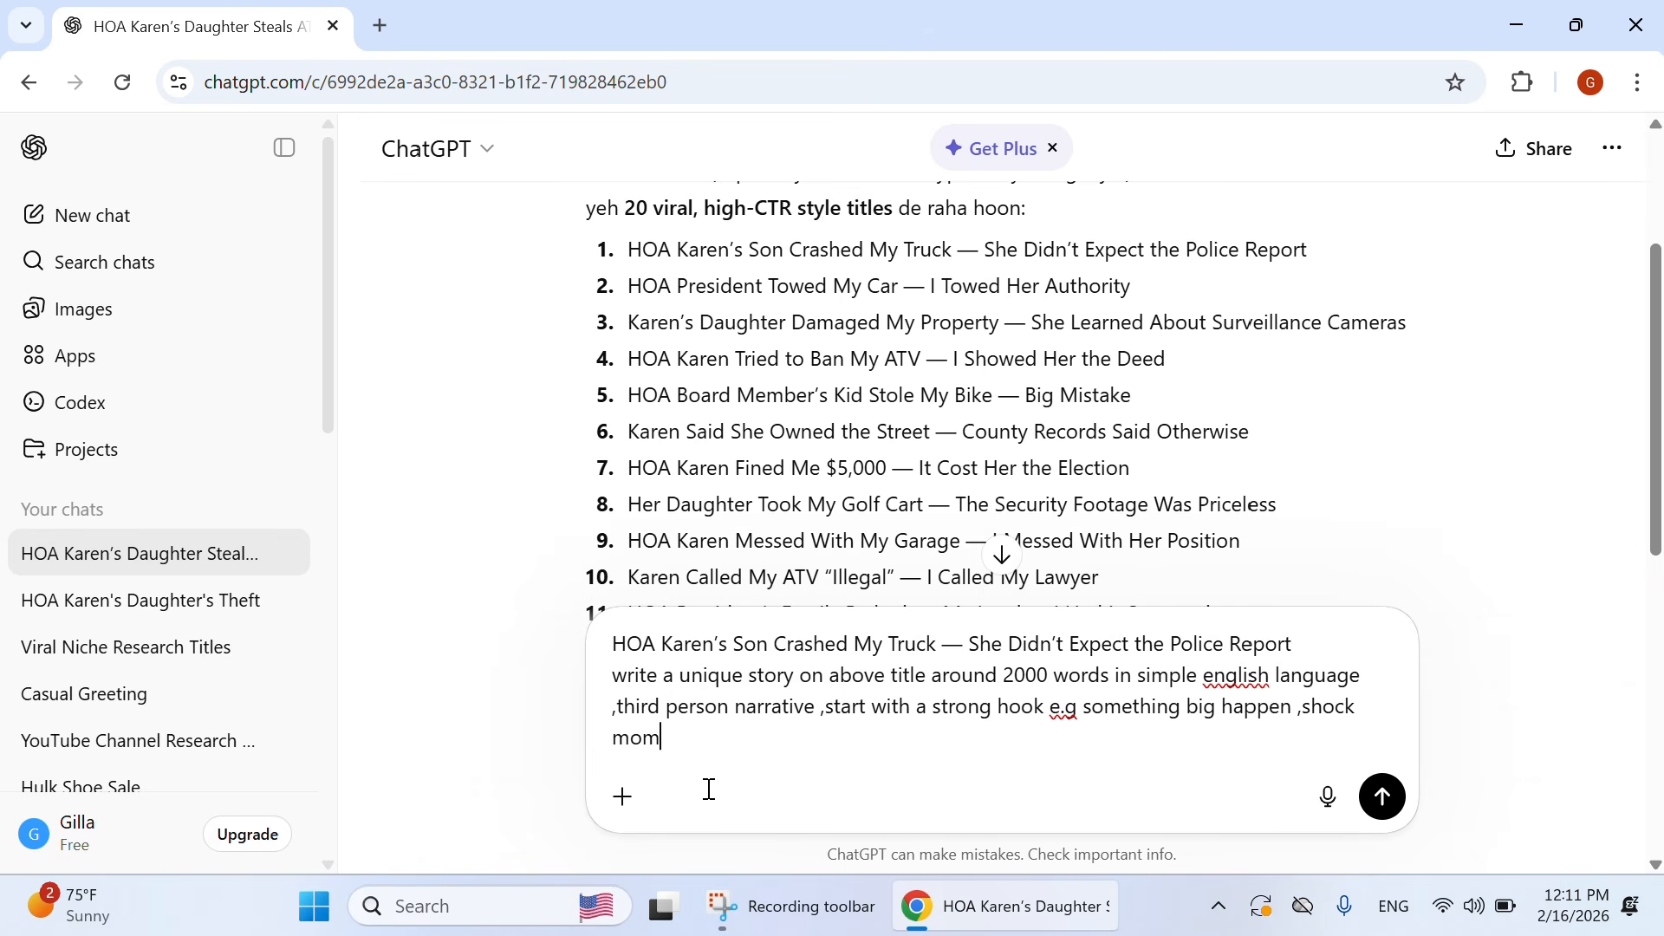
type("ent etc ,")
Step: Add the remaining structure to the prompt: "intro e.g start with main character name etc , Main body and outro/closing"
type("intro e.g ")
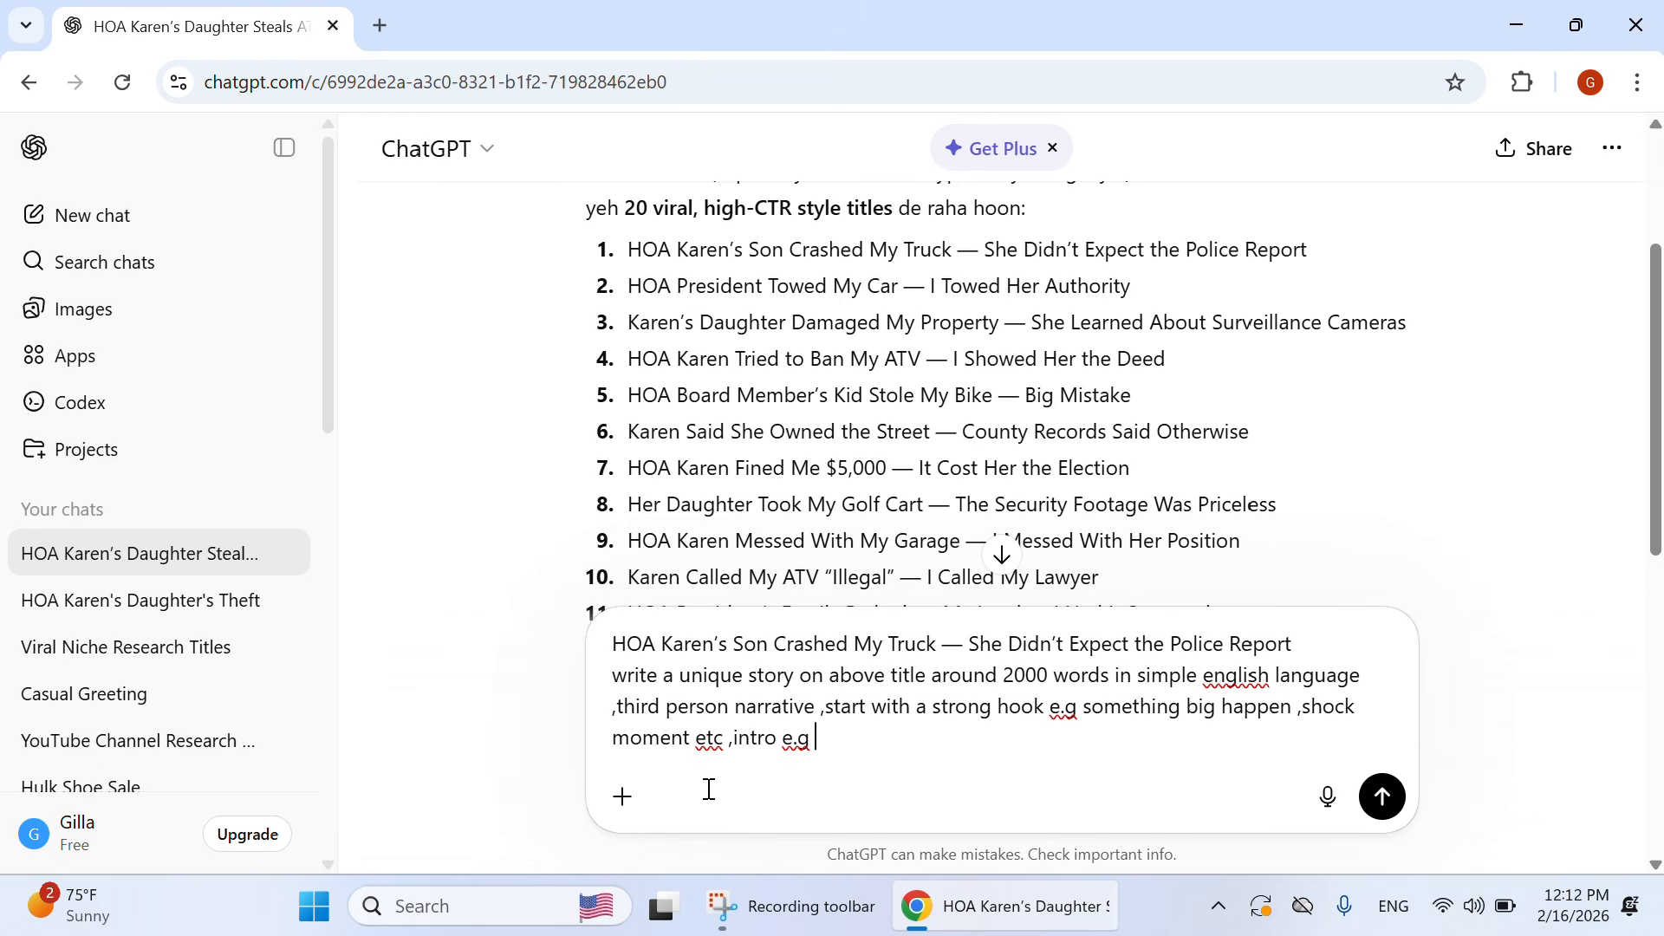
type("start with main ch")
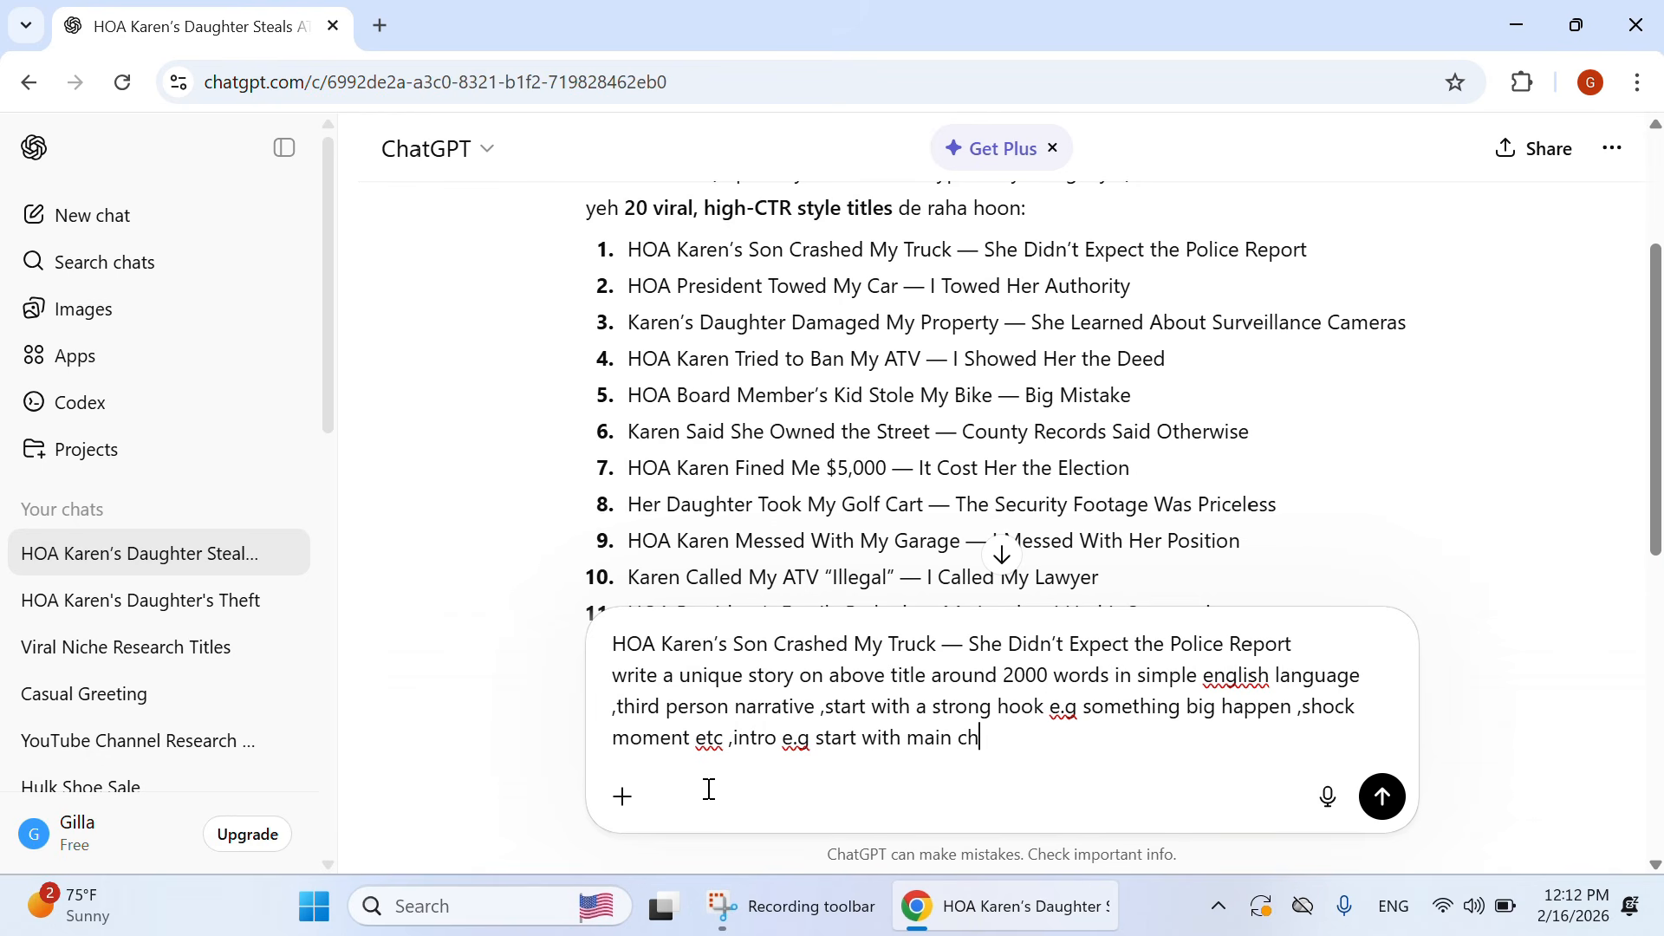
type("aracter name etc , Mai")
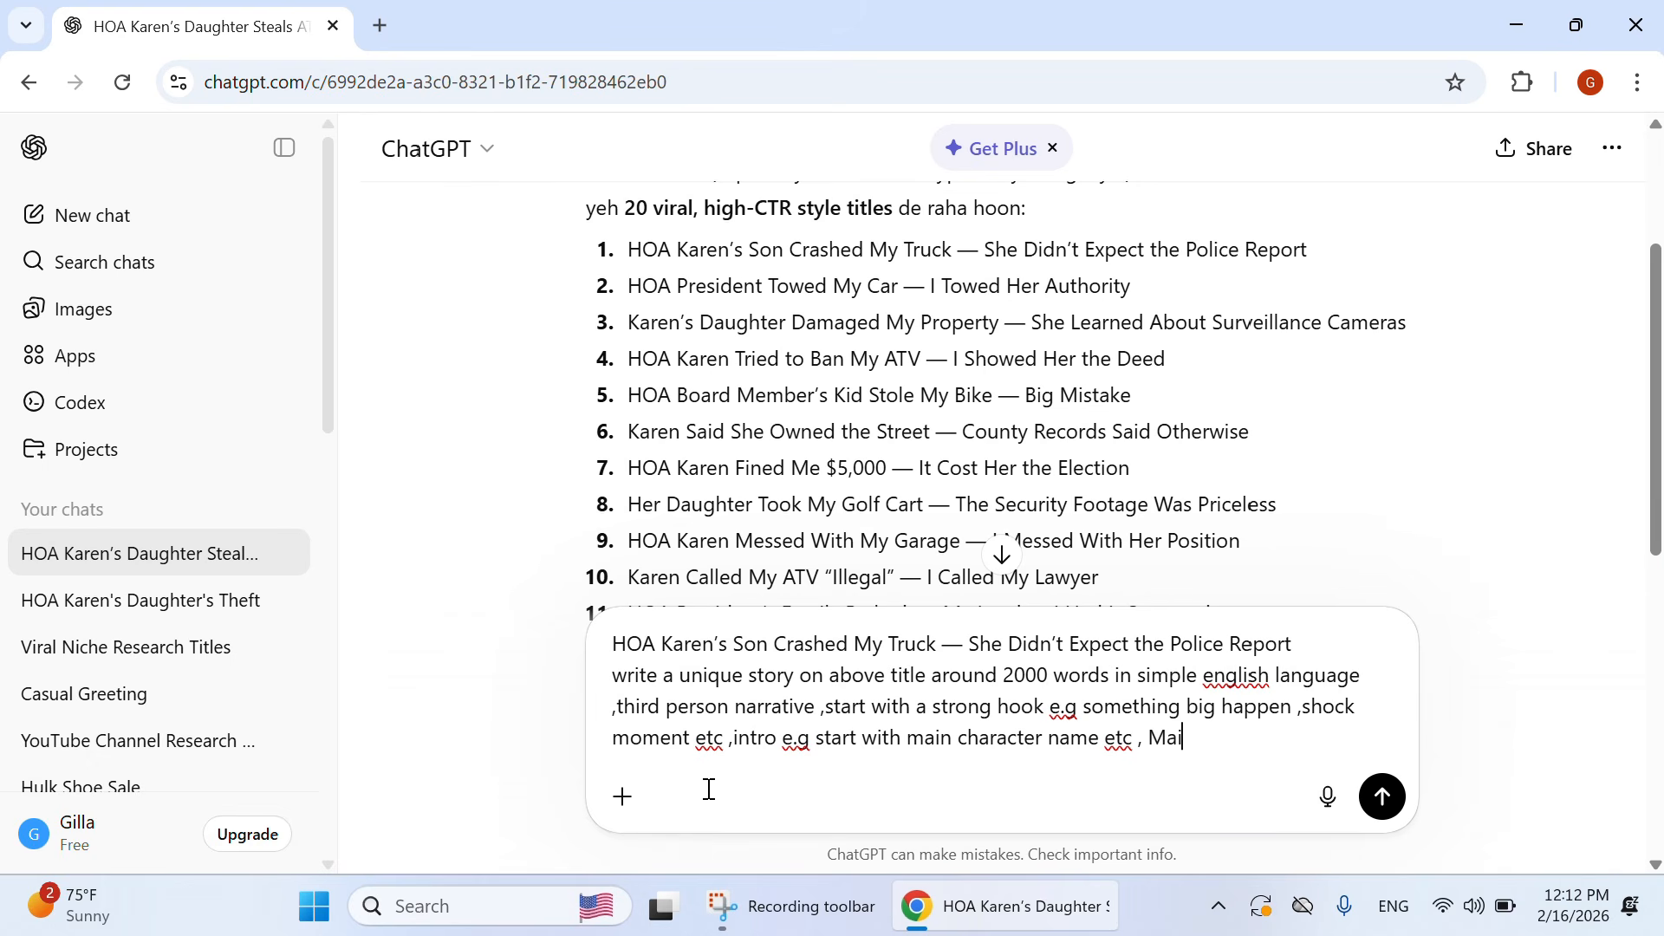
type("bod")
type("y anf")
type("d ouy")
type("ro")
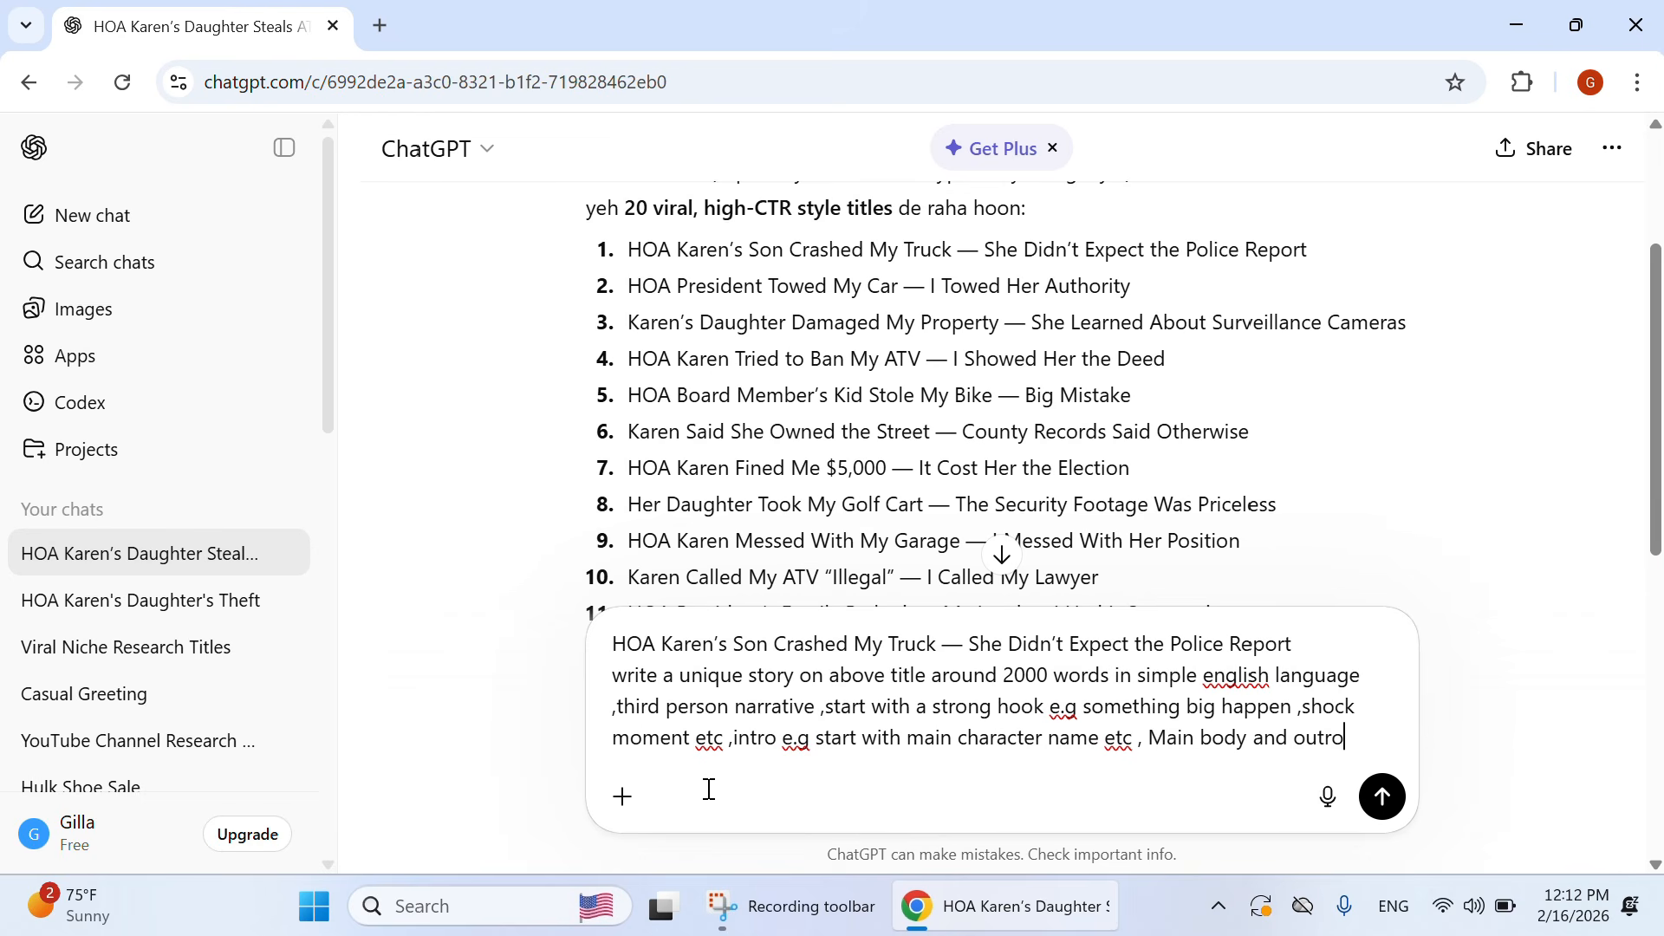
type("/closing")
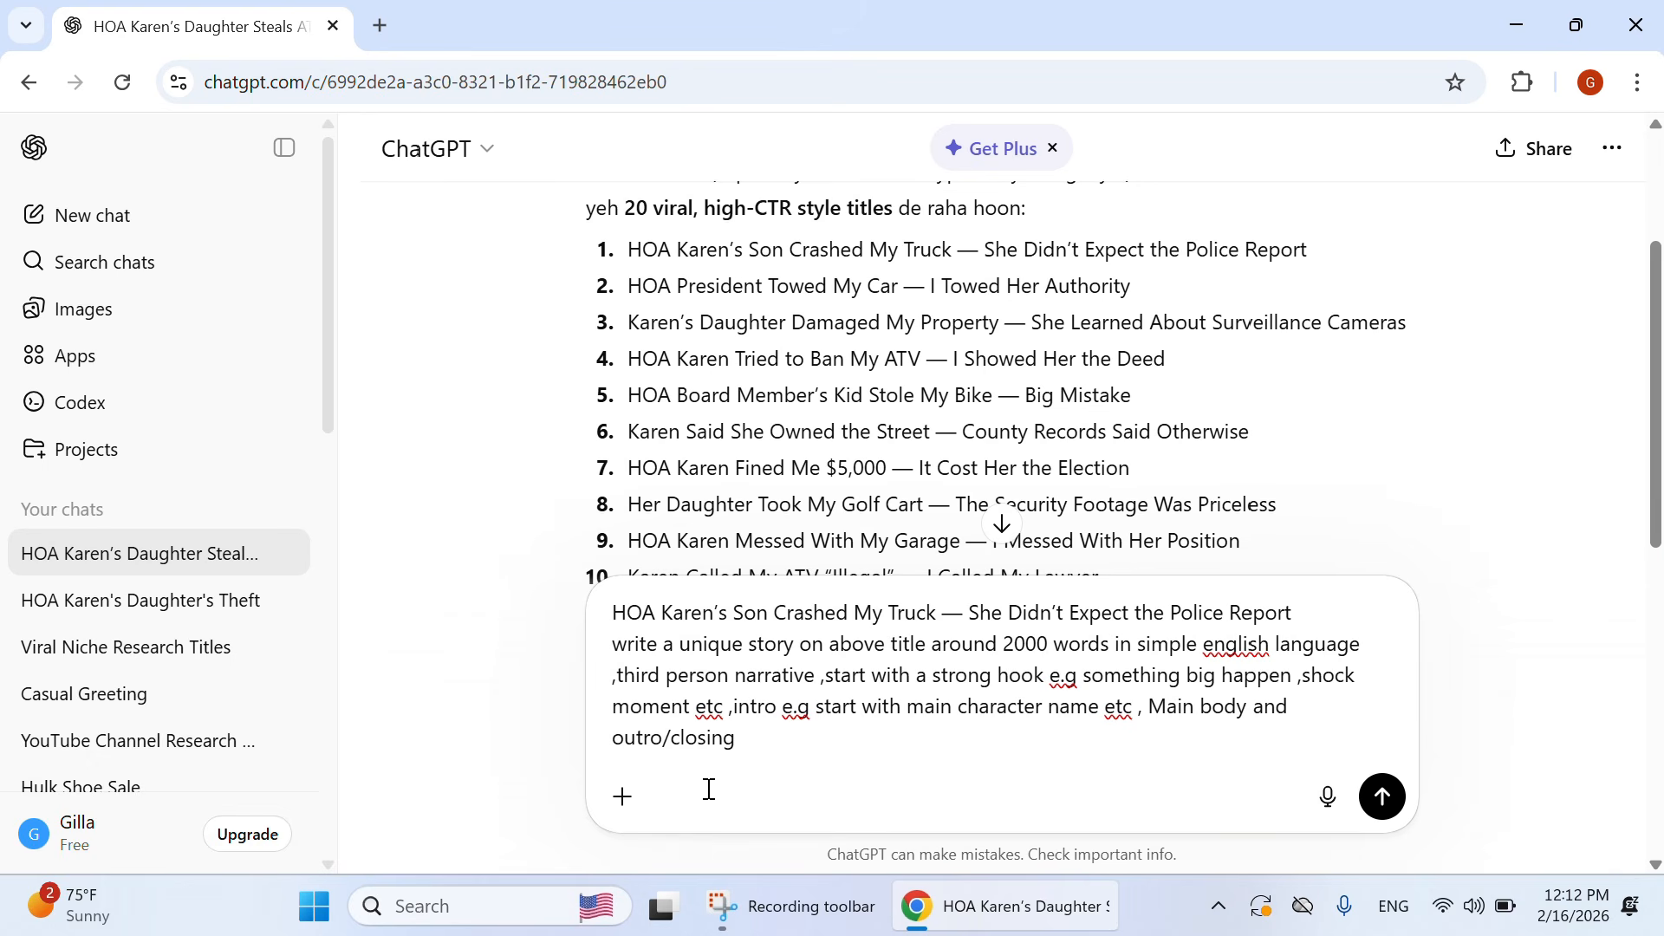
Step: Add the request "now first give me flow before writing the story" on a new line of the prompt
key("shift+Return")
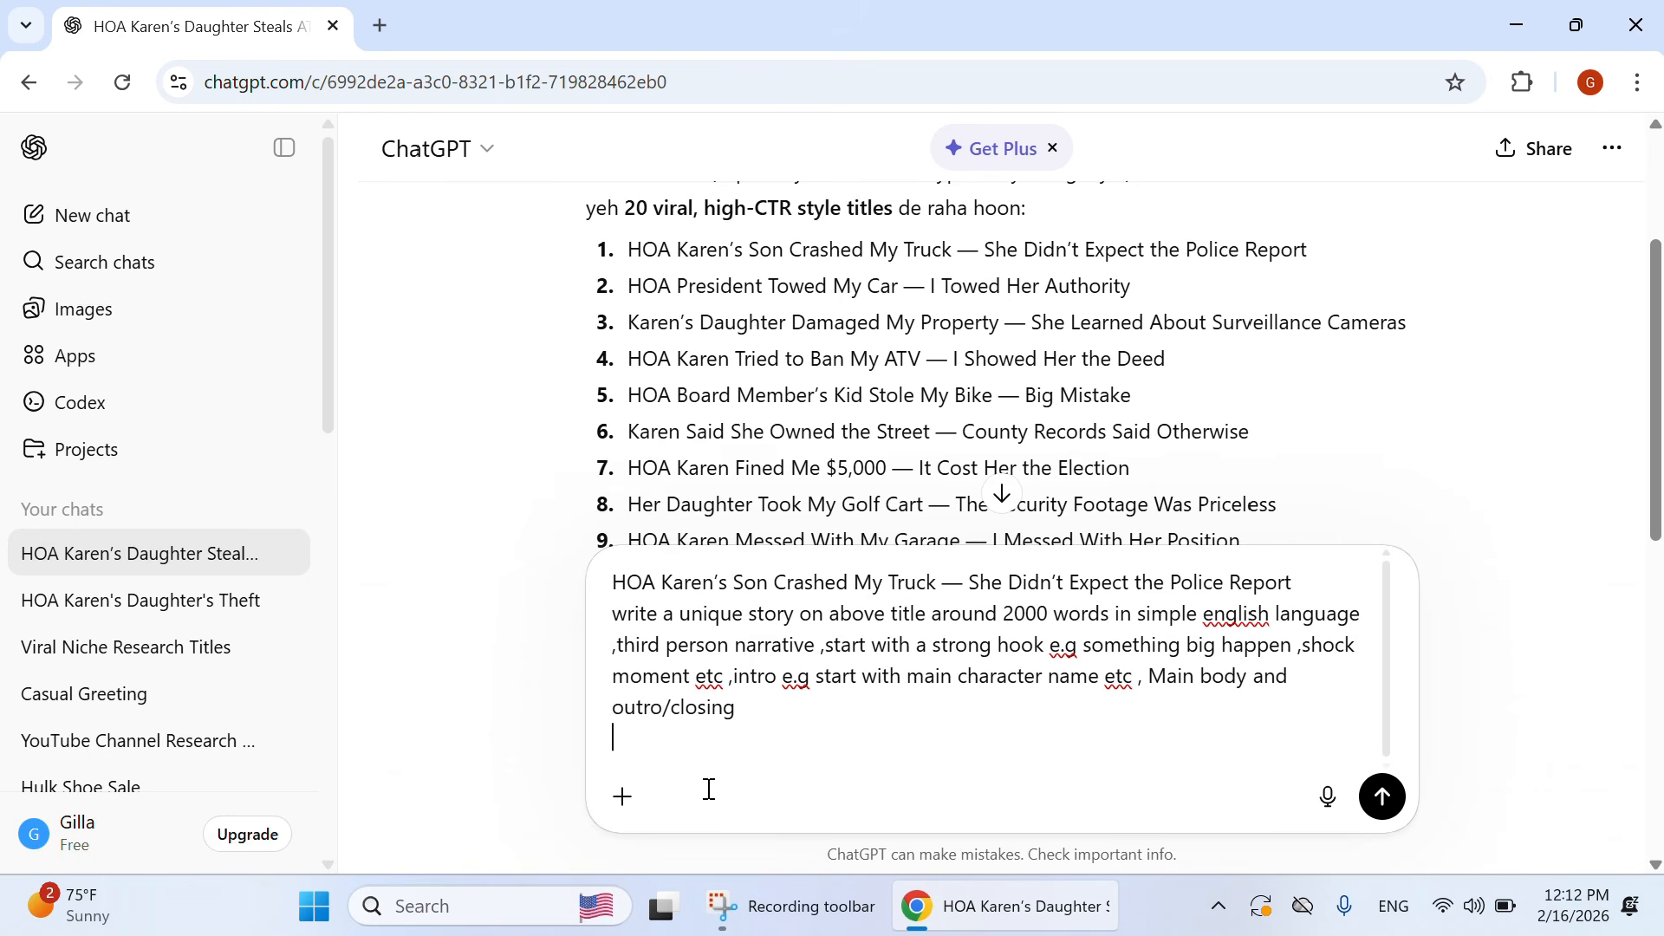
type("now first give me")
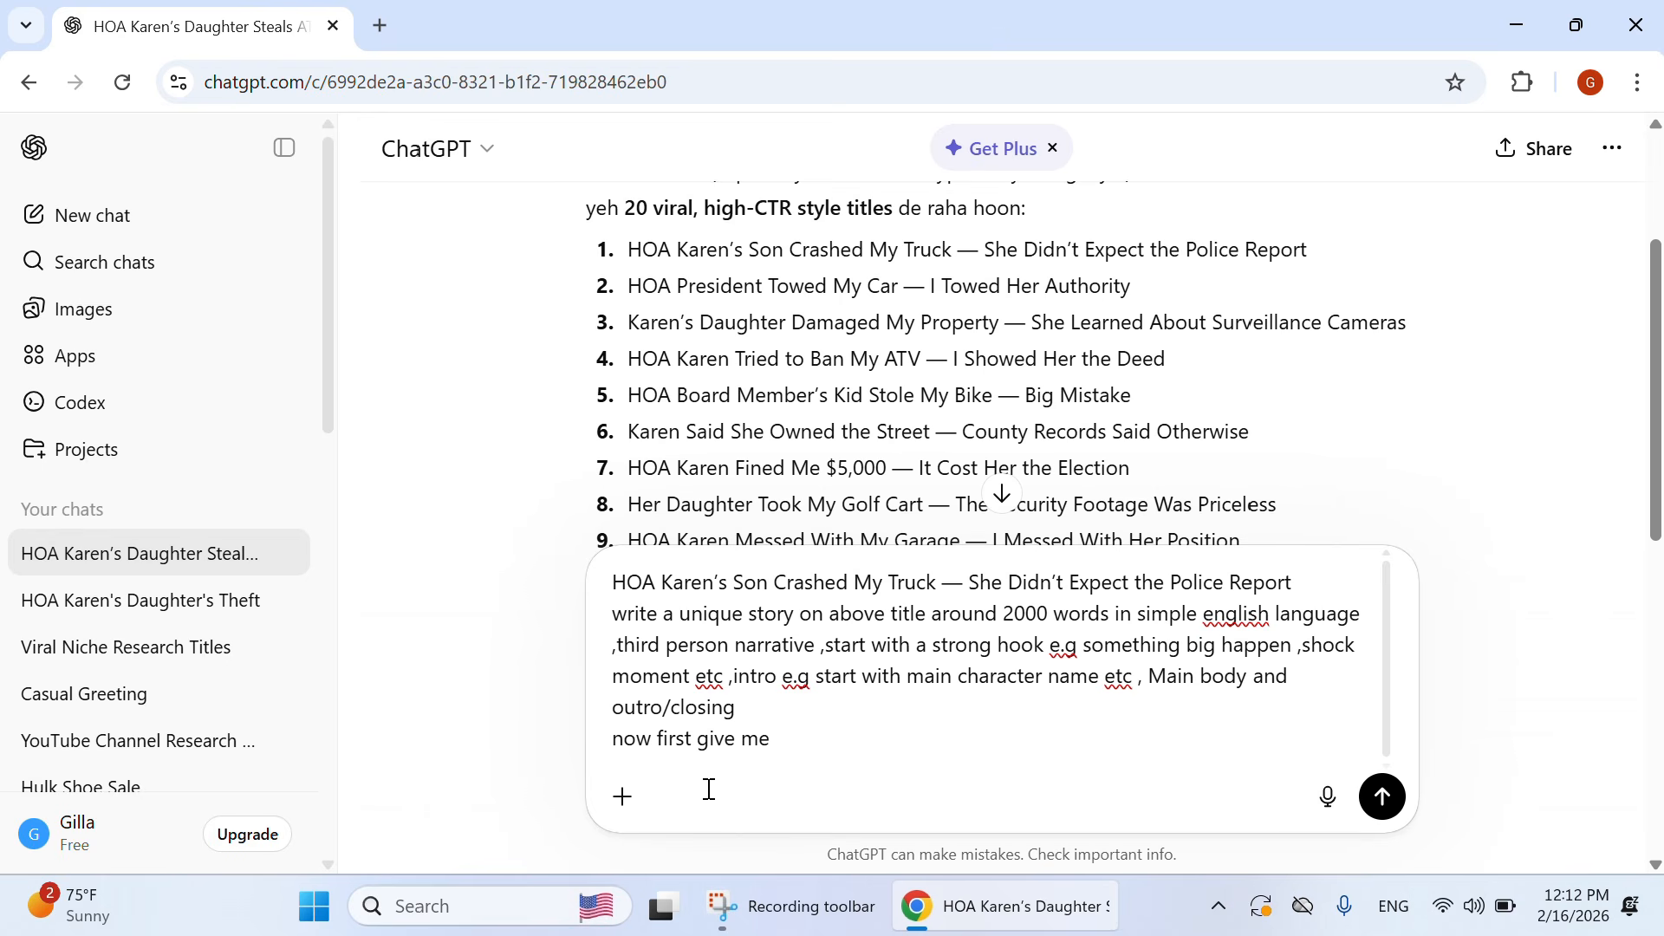
type(" flow before wrti")
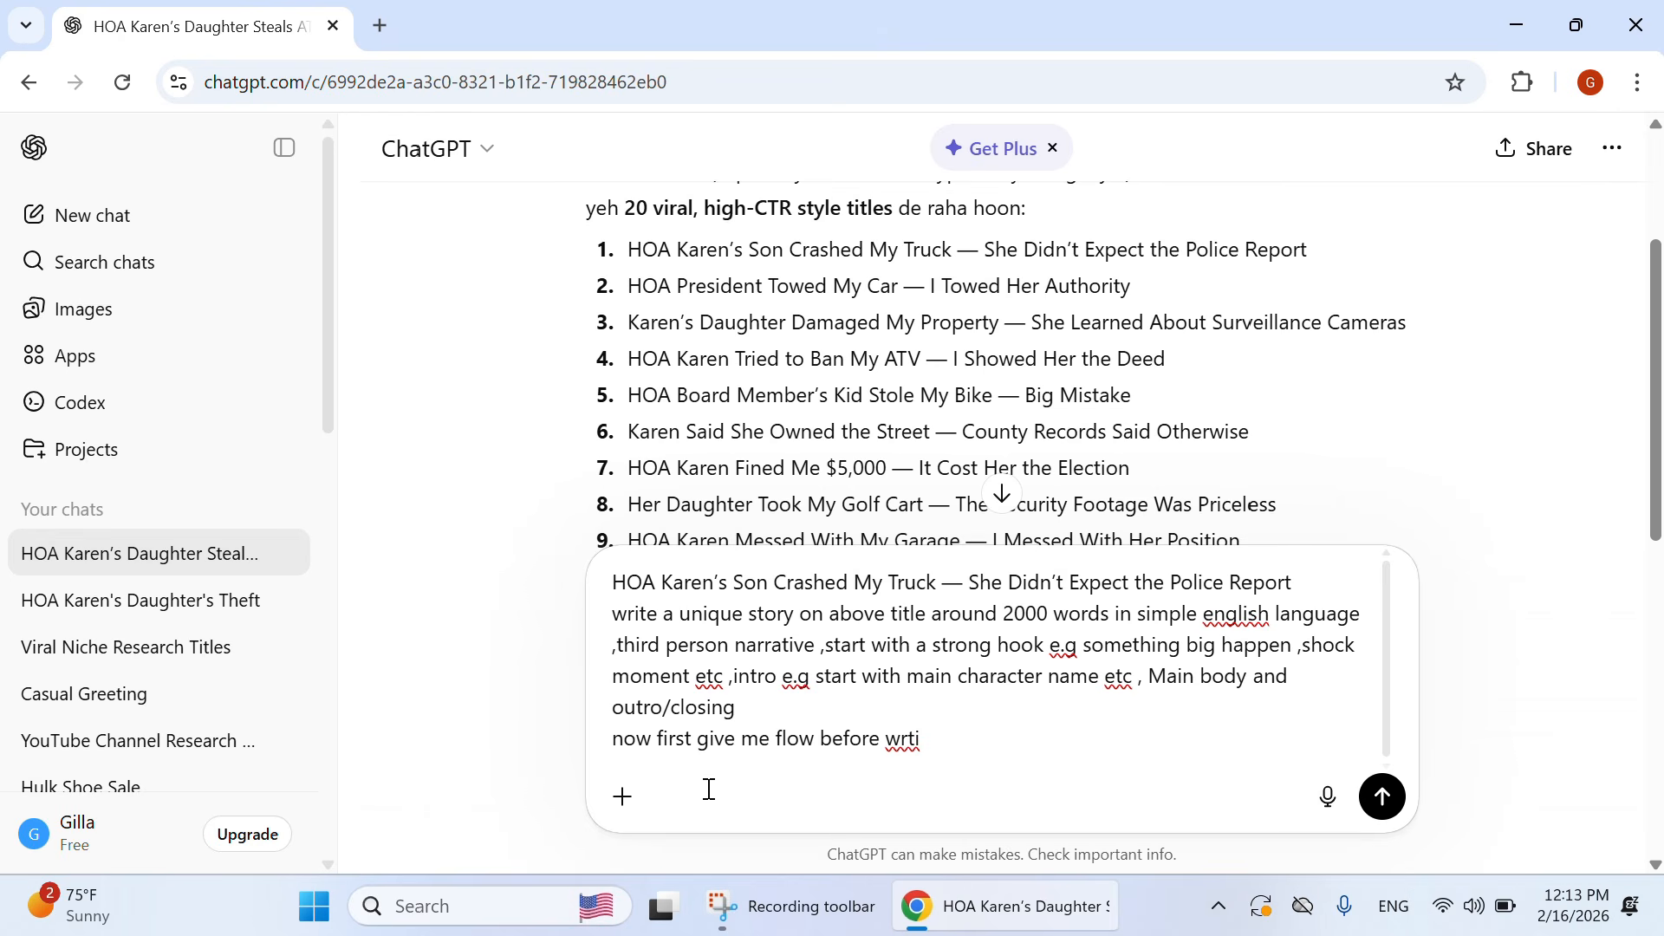
key("BackSpace")
key("BackSpace")
type("iting the story")
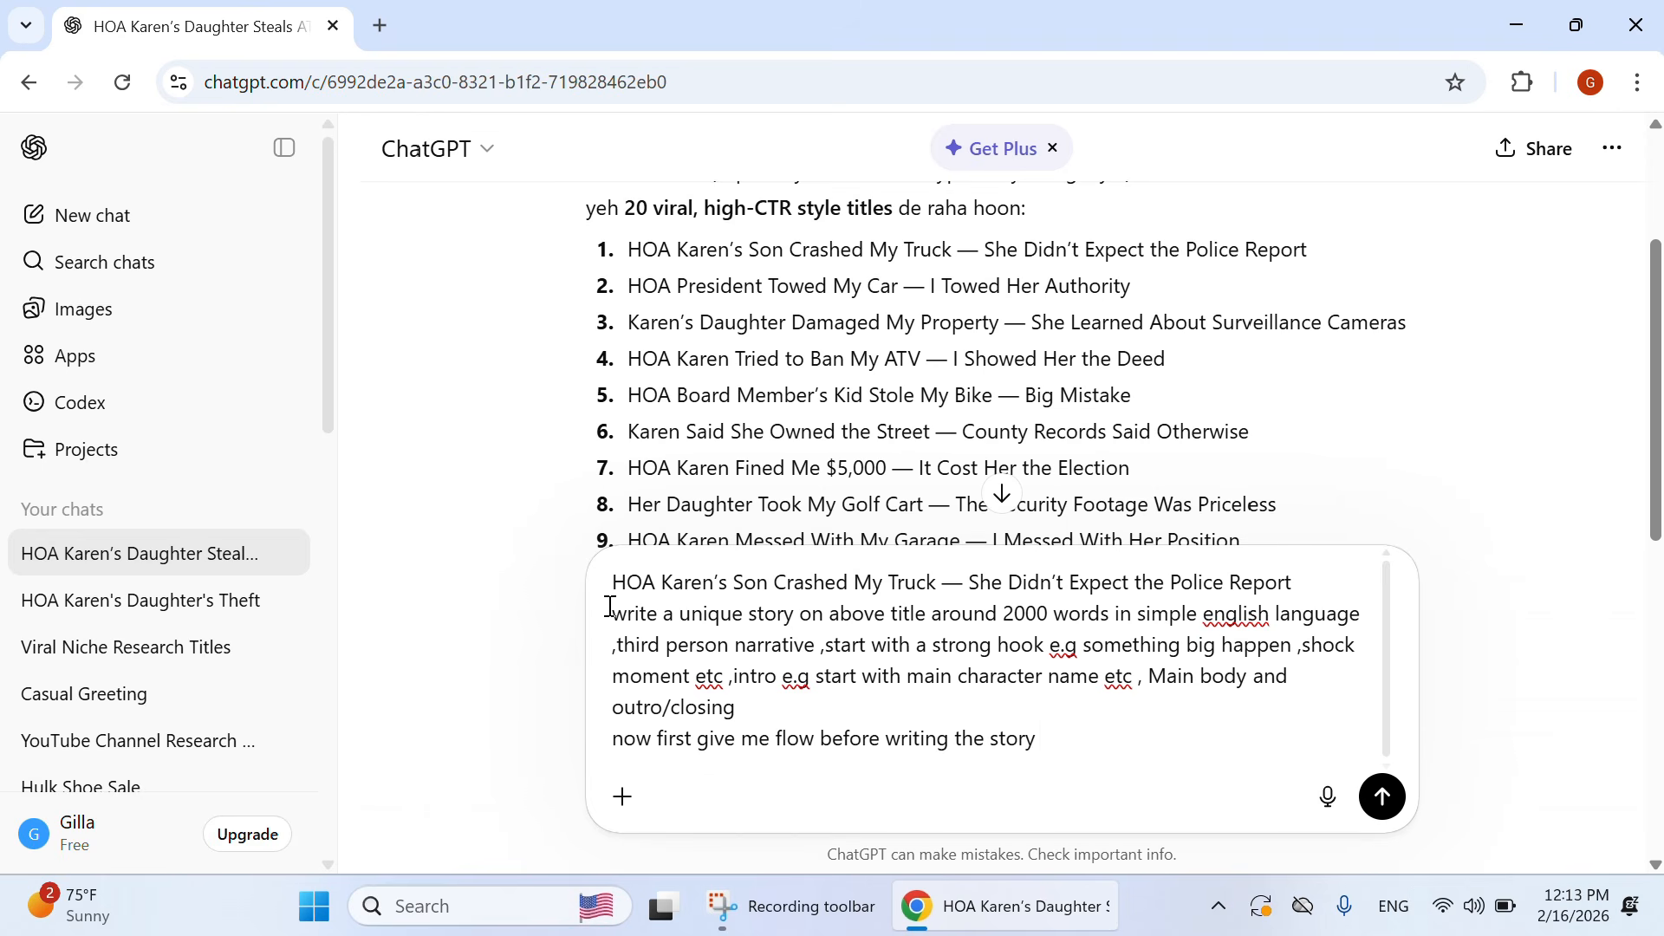
Step: Review the drafted prompt's word count, language, narrative person, hook, intro, main body, closing and flow request
left_click_drag(613, 624, 1087, 619)
left_click(984, 618)
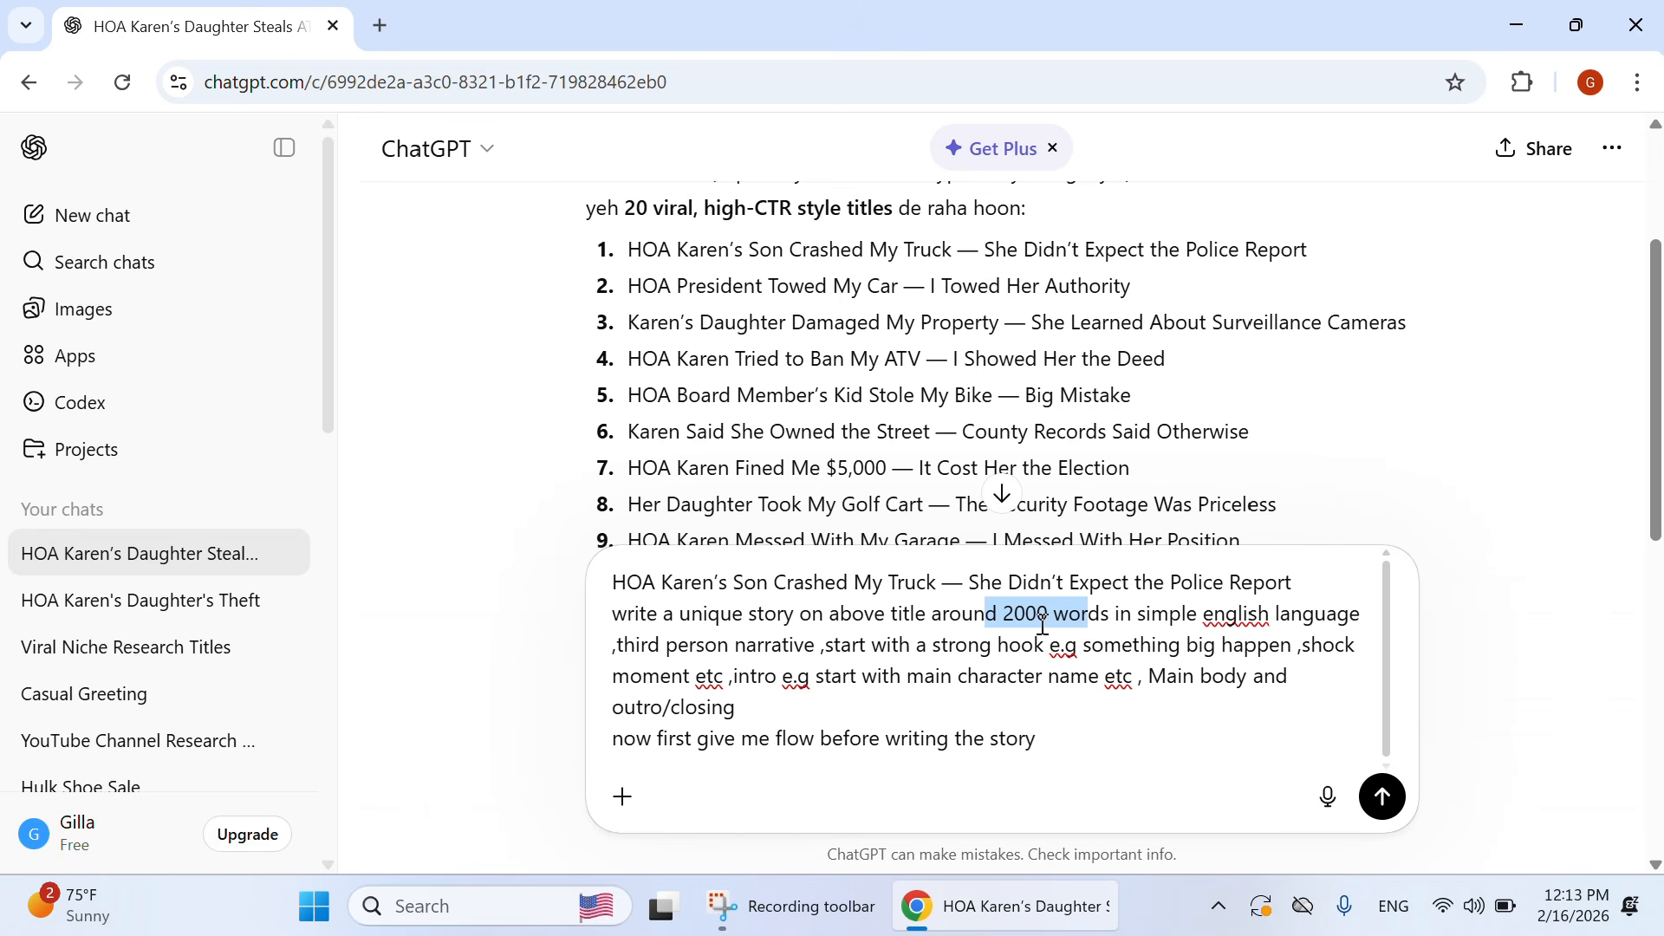
left_click_drag(1211, 617, 1350, 614)
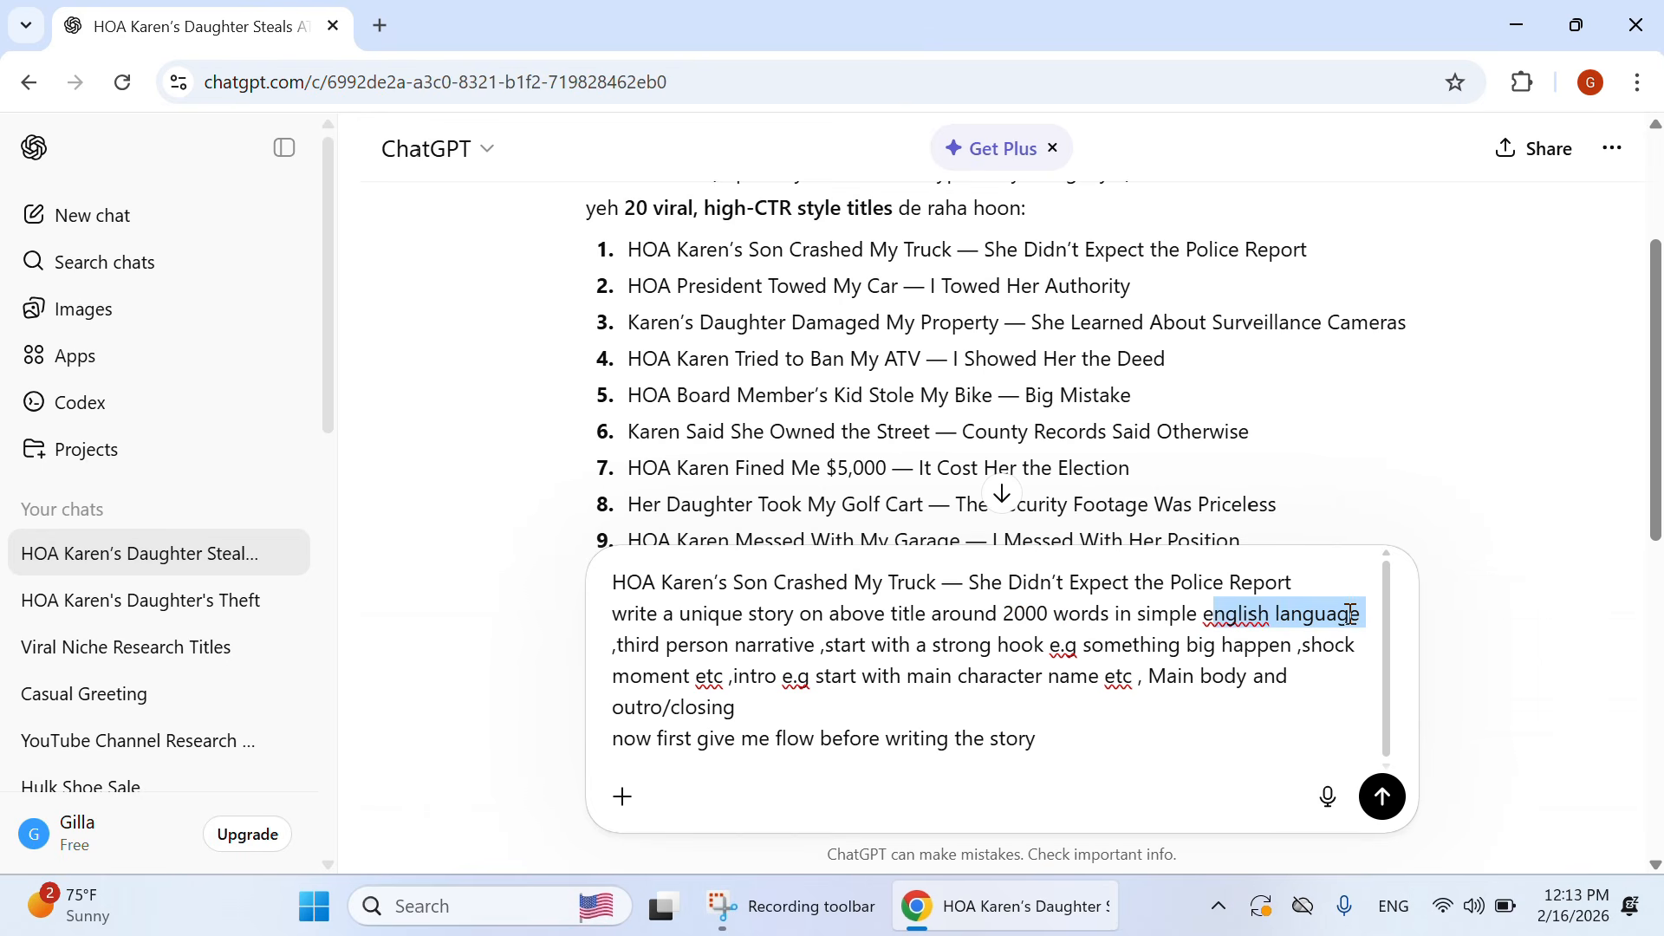
left_click(617, 633)
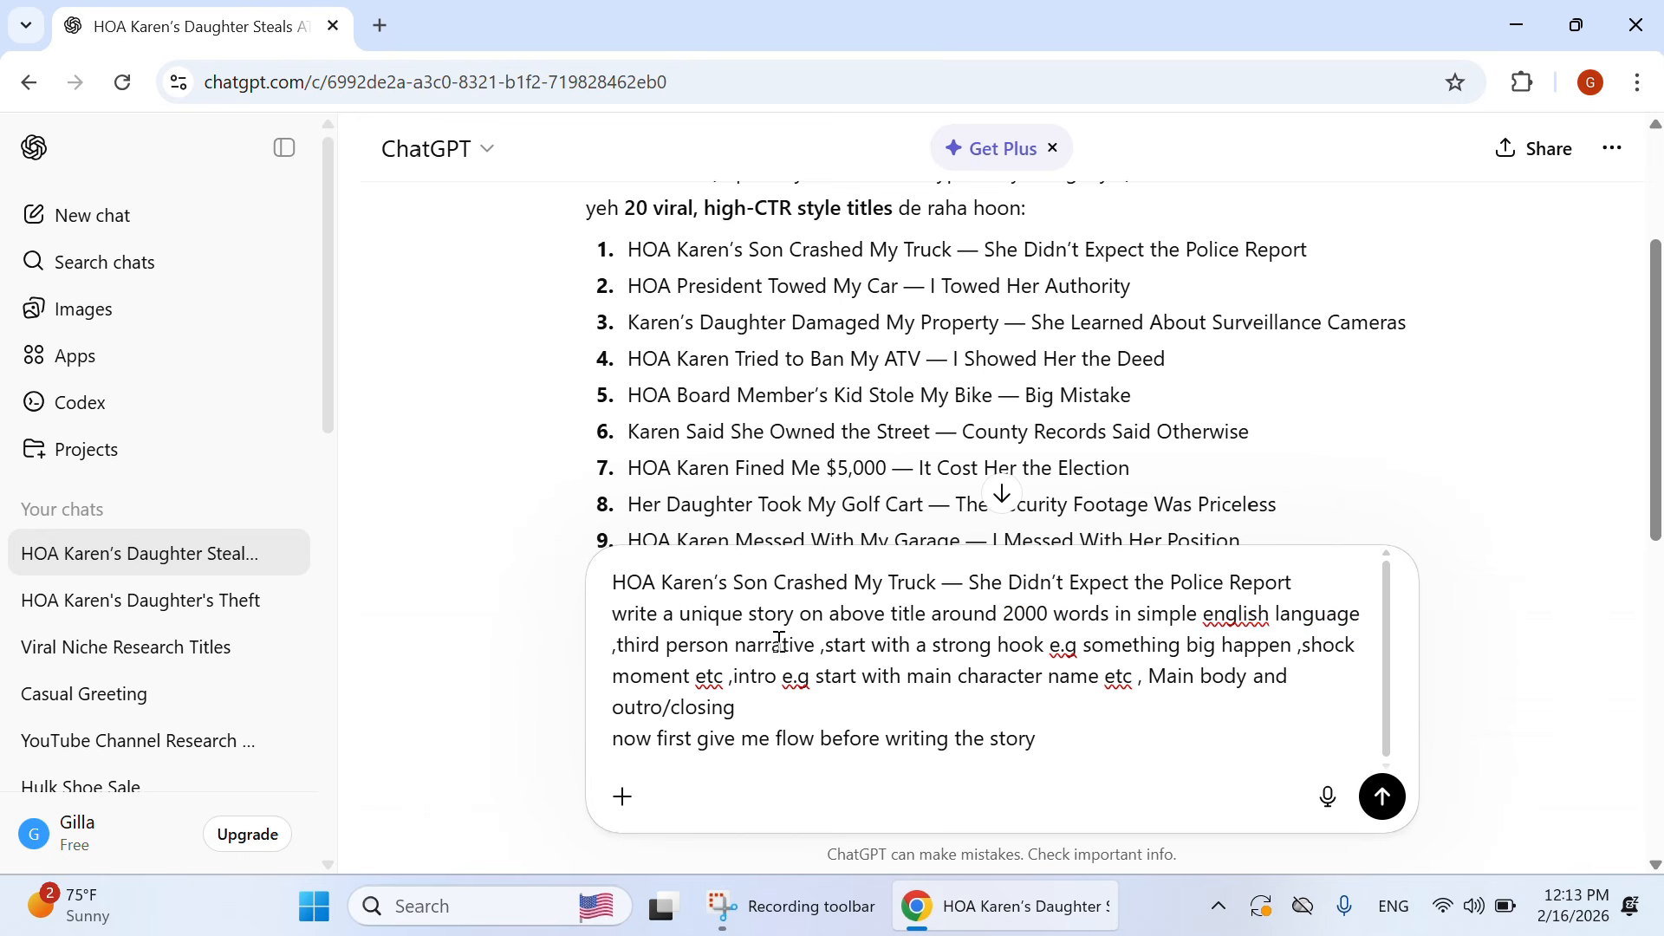
left_click_drag(820, 642, 647, 633)
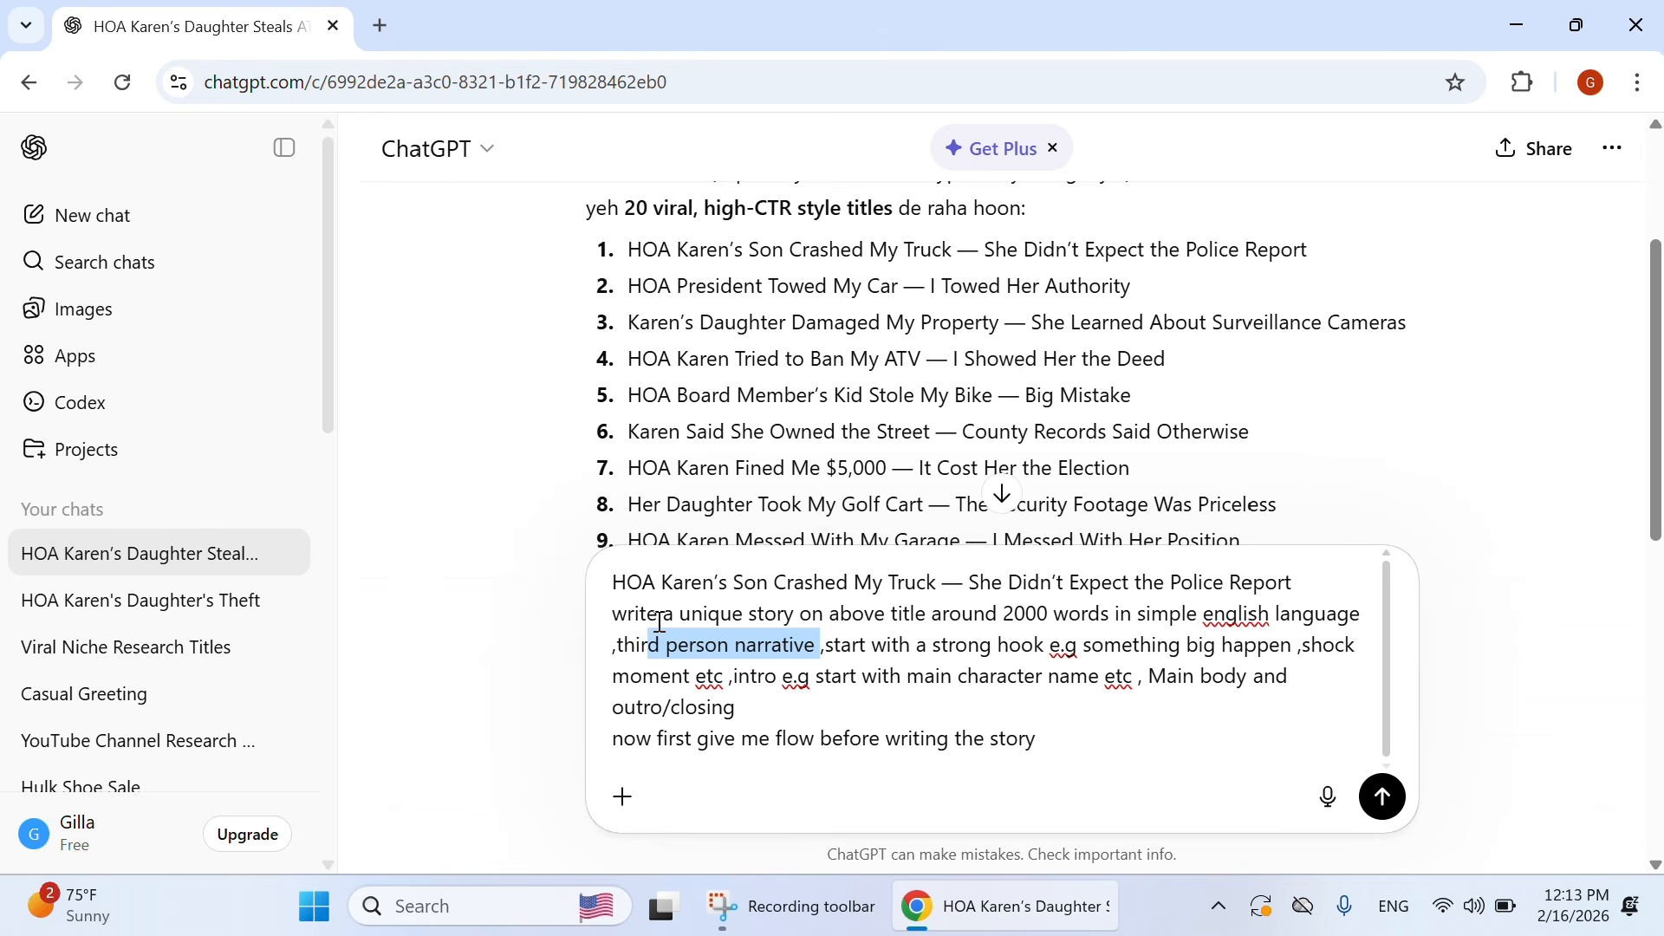
left_click_drag(860, 644, 1044, 652)
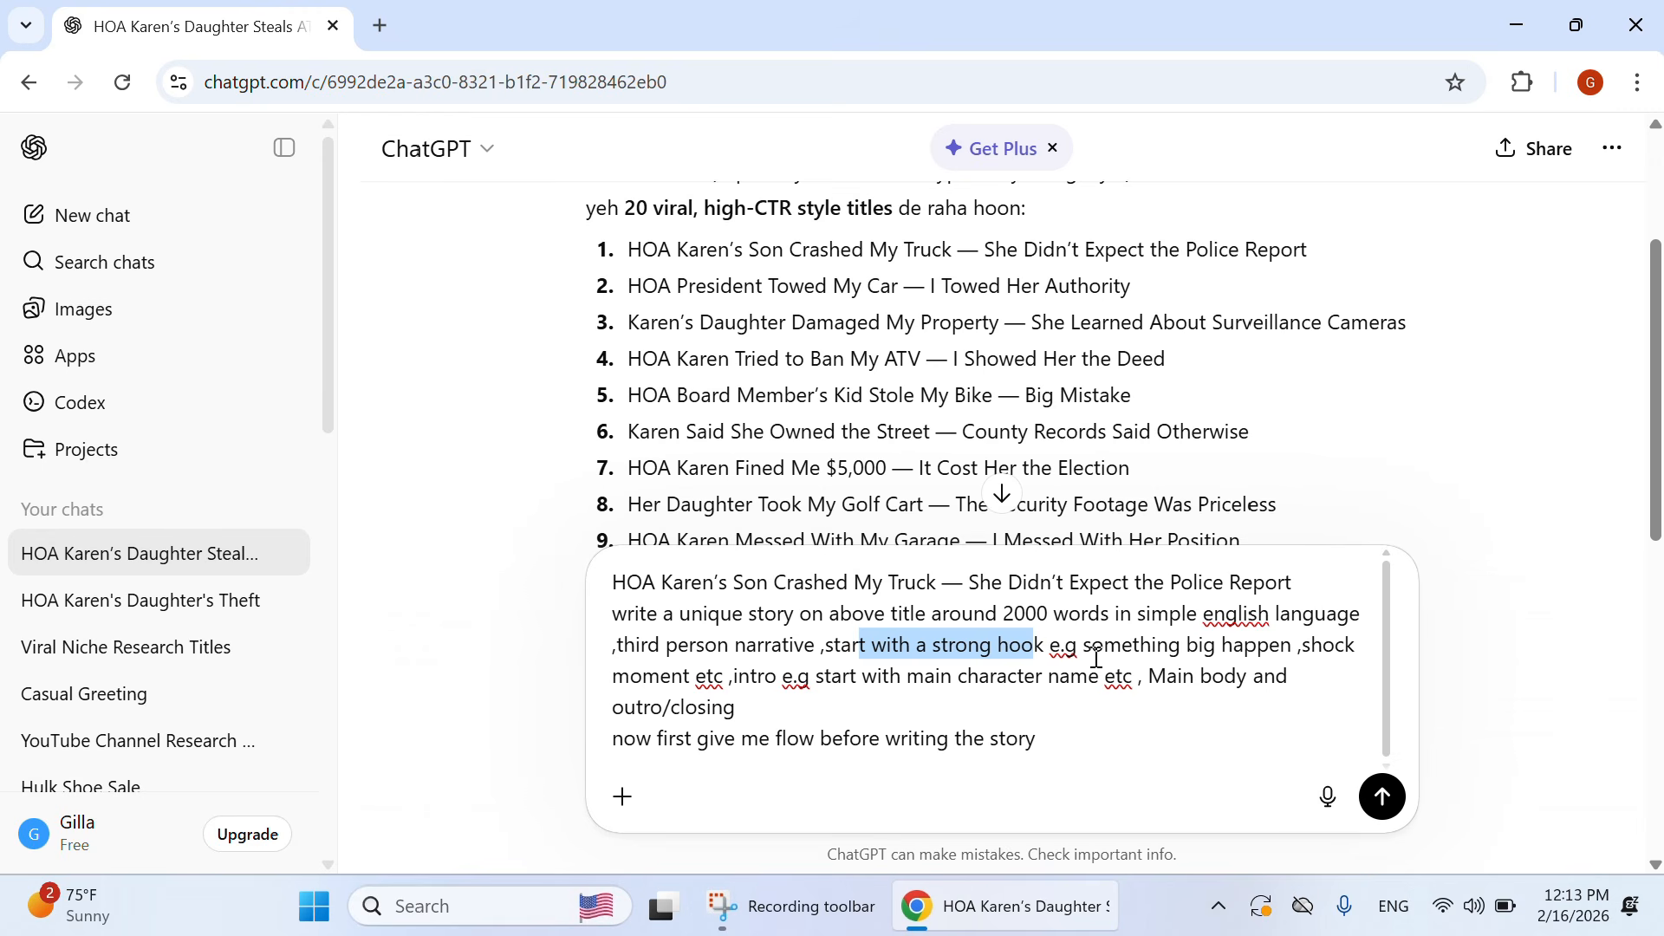
left_click_drag(1127, 666, 1141, 659)
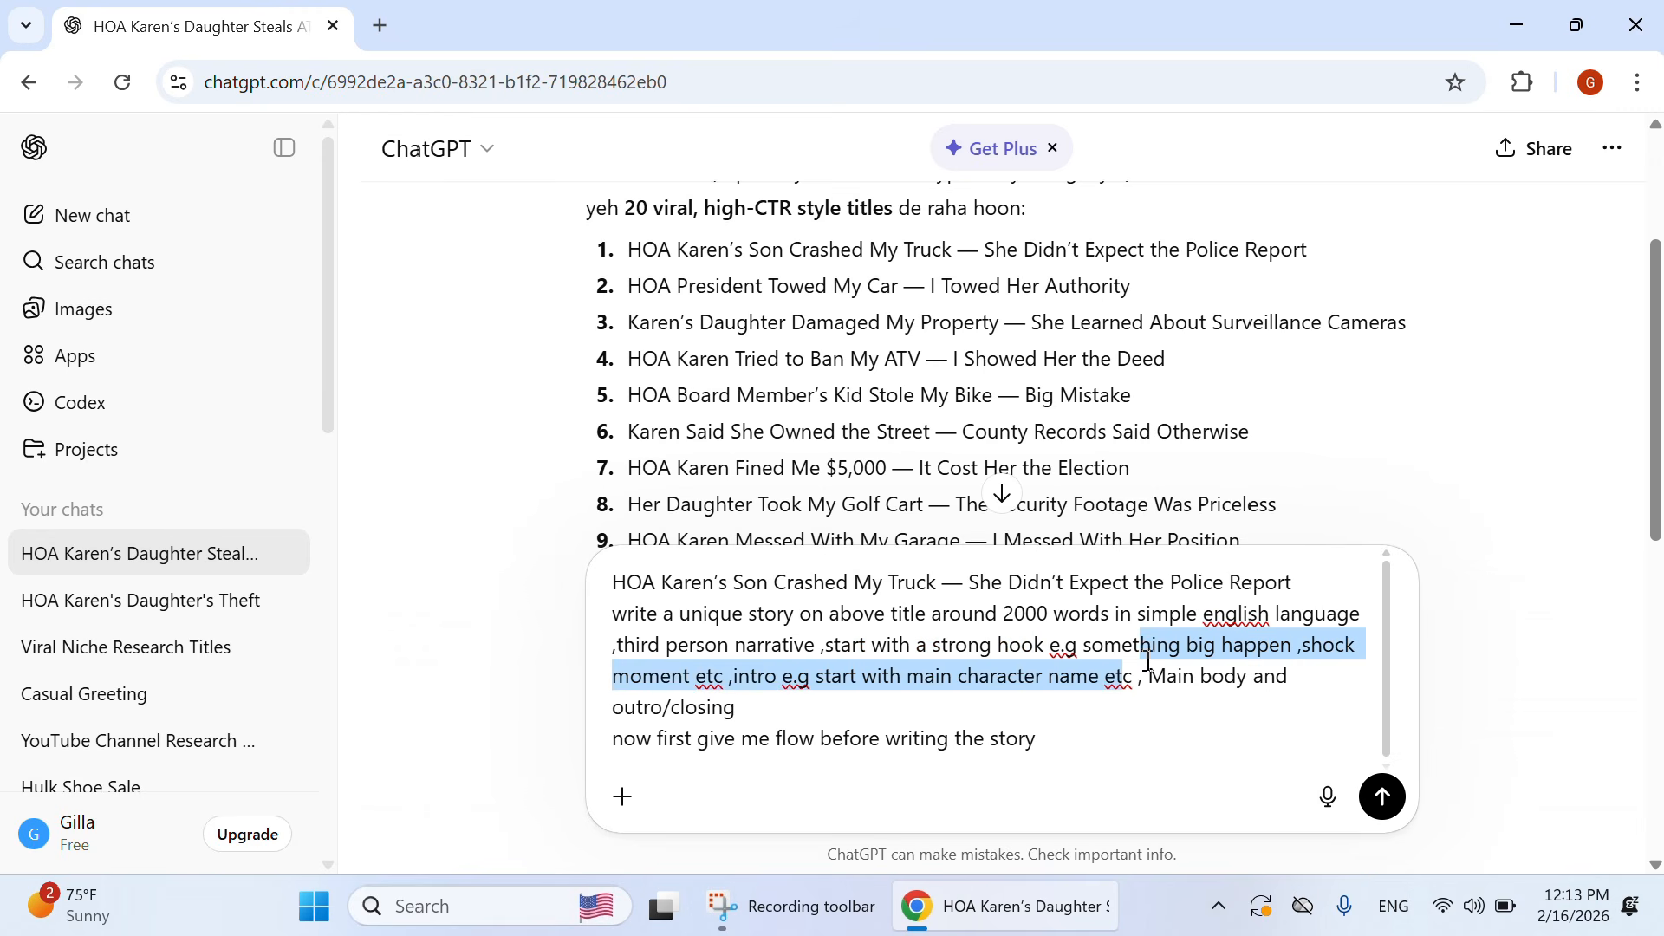
left_click(734, 669)
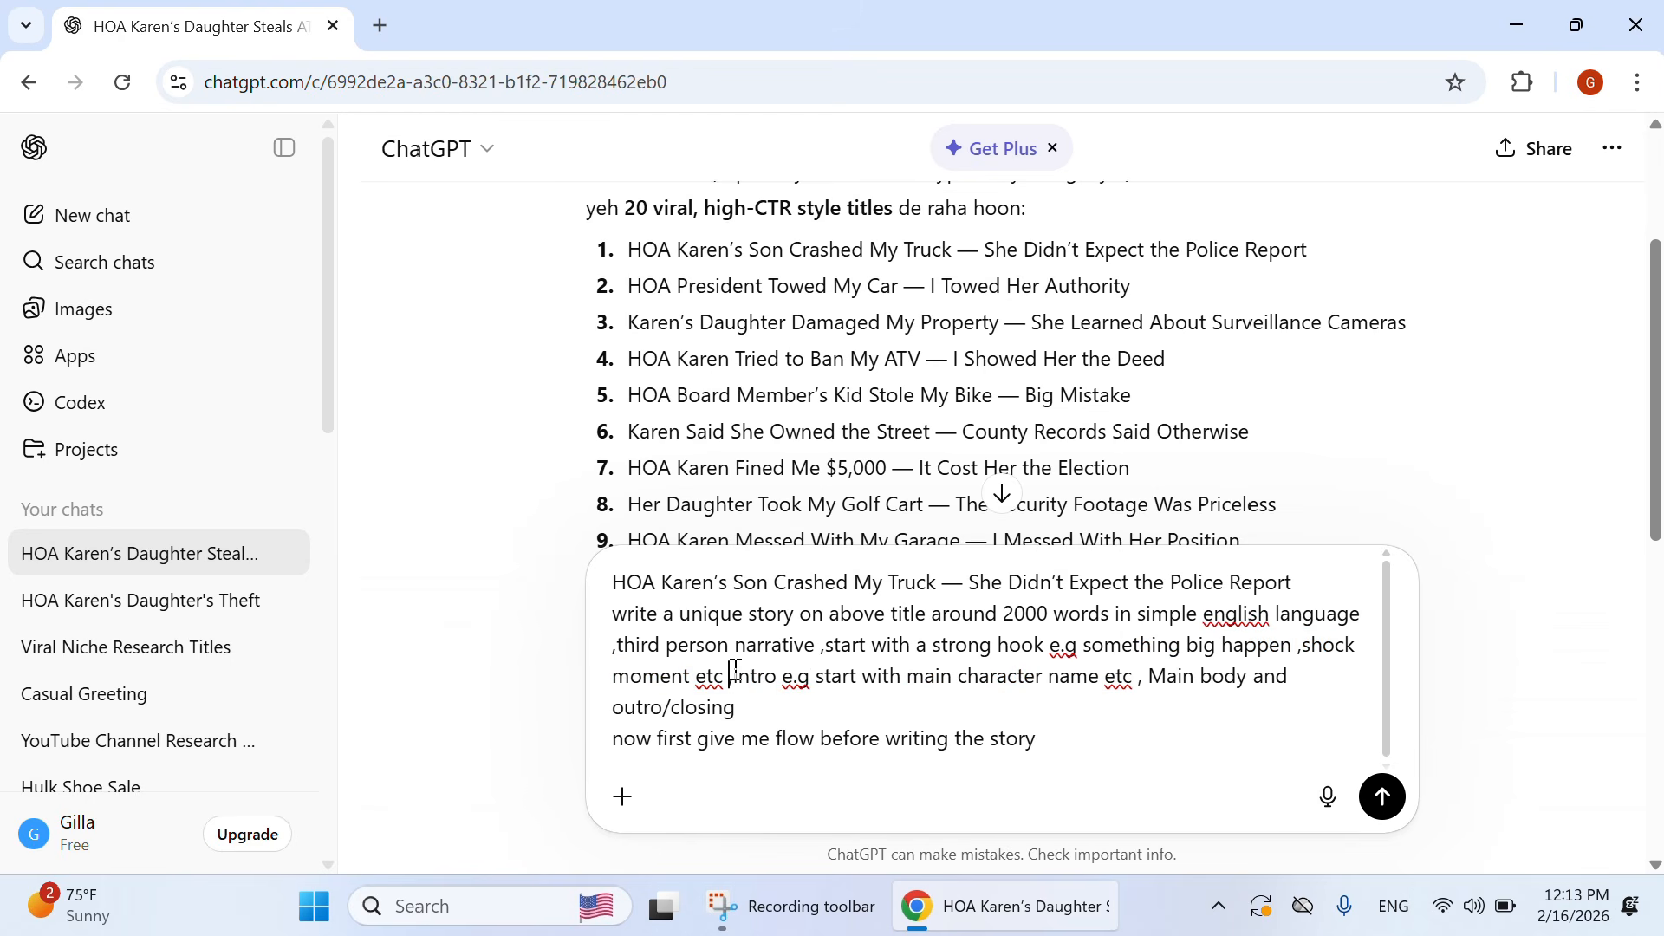
left_click_drag(730, 676, 767, 676)
left_click_drag(1180, 677, 1224, 677)
left_click(624, 706)
left_click_drag(624, 706, 697, 707)
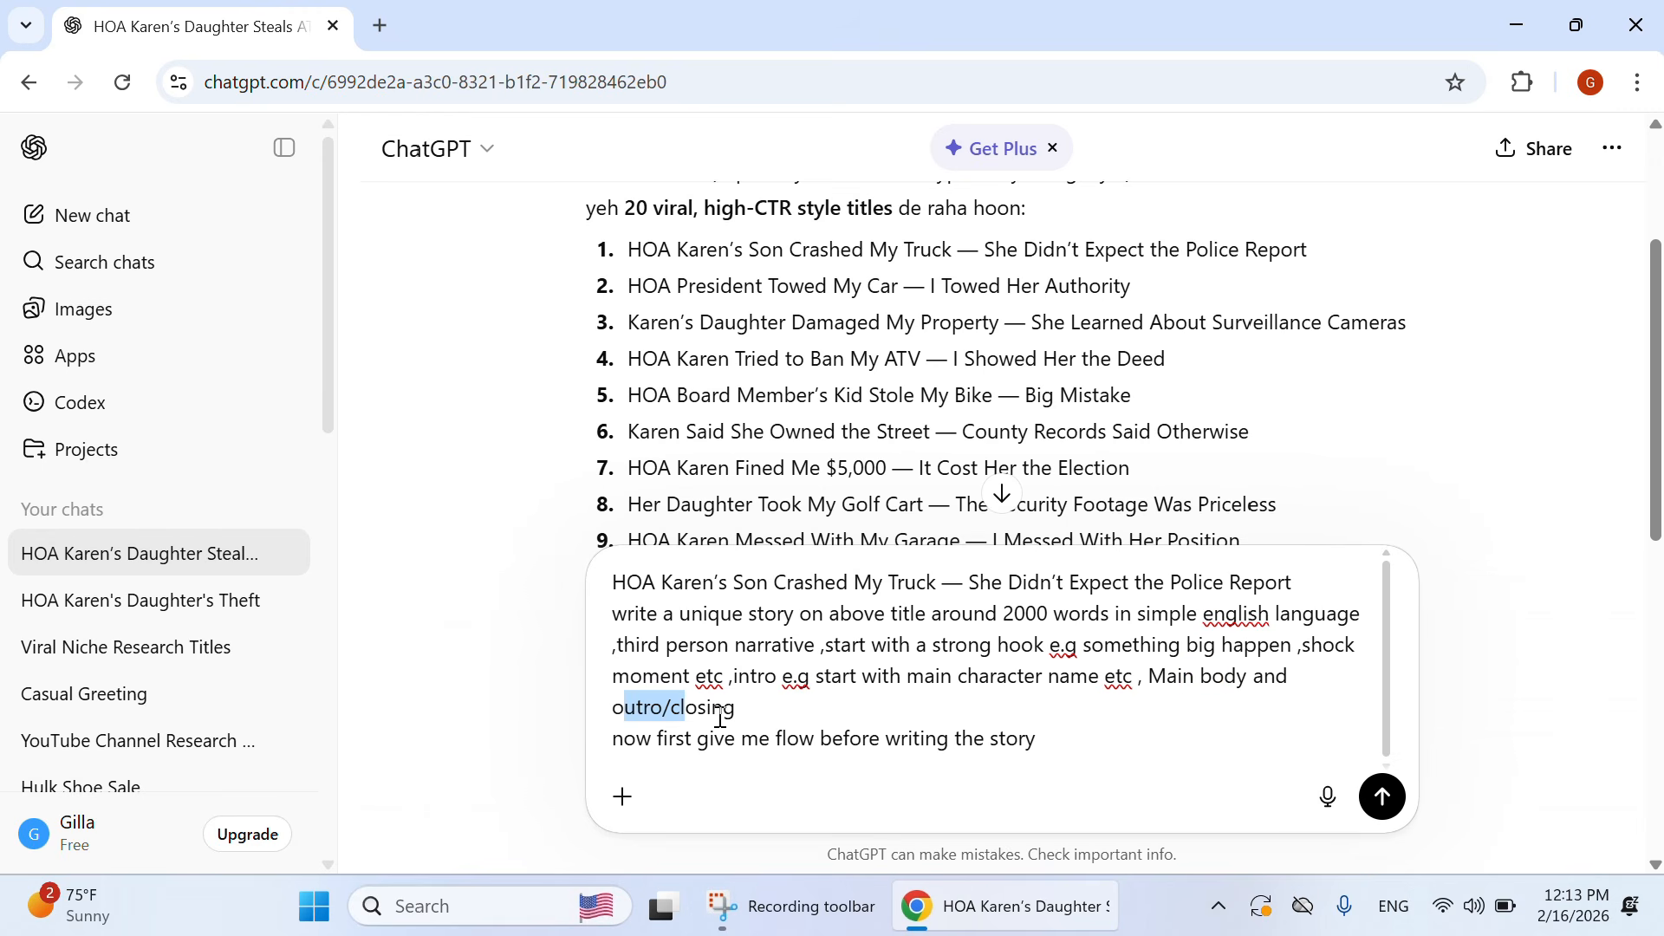
left_click(614, 741)
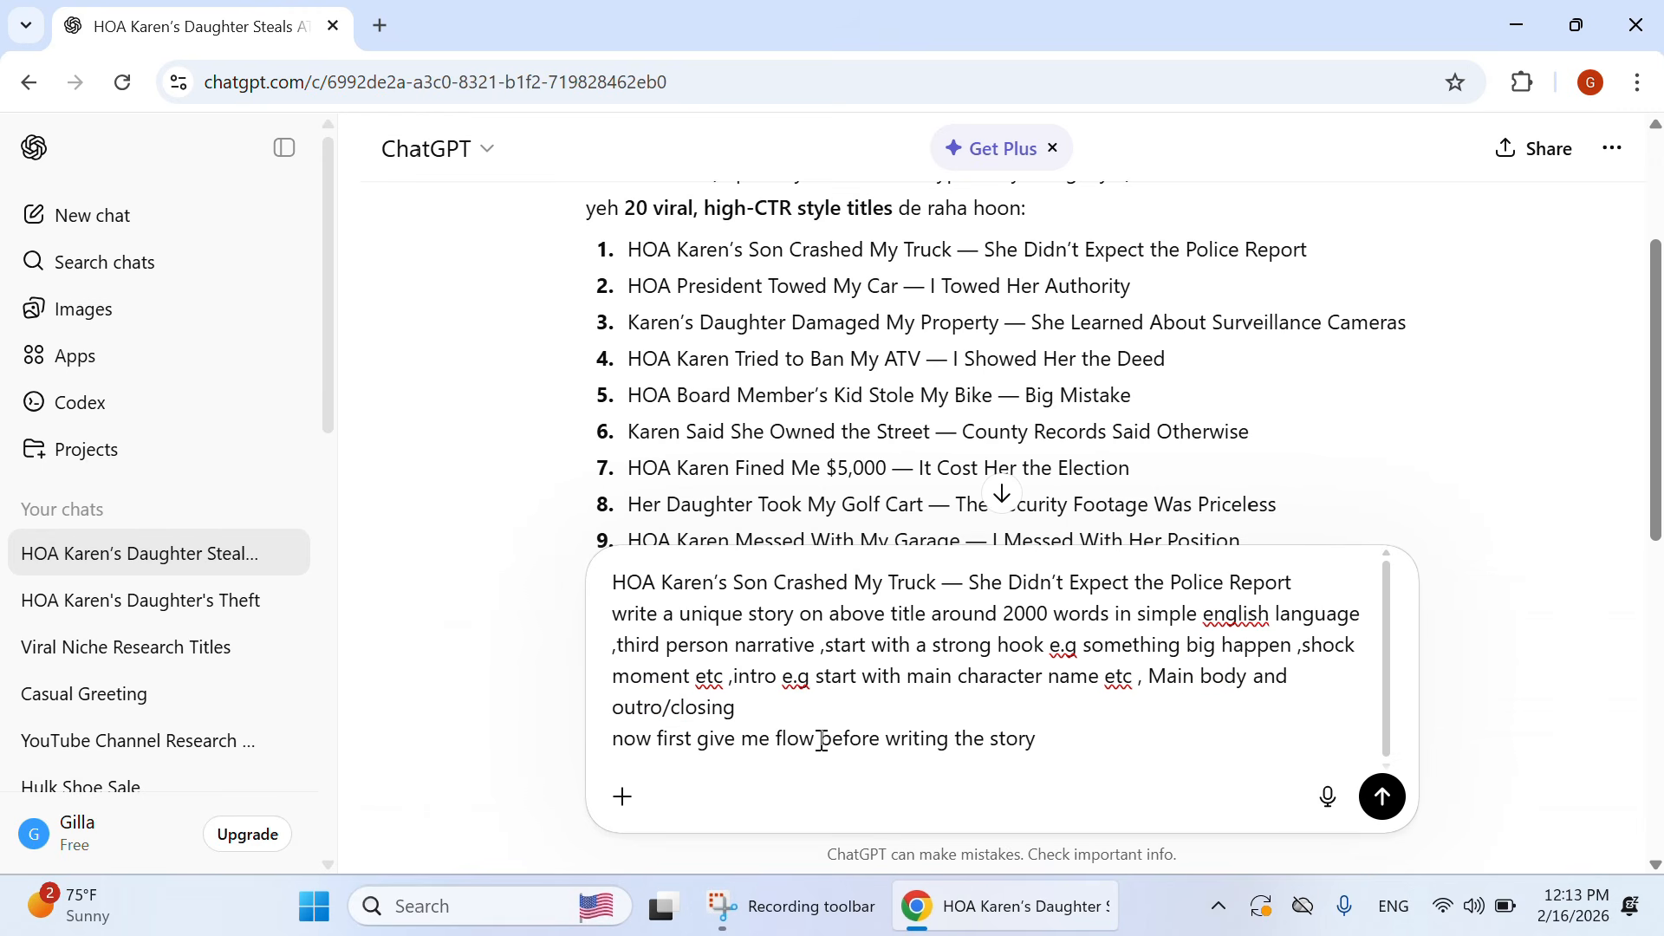
Step: Send the finished story prompt to ChatGPT
left_click(1382, 796)
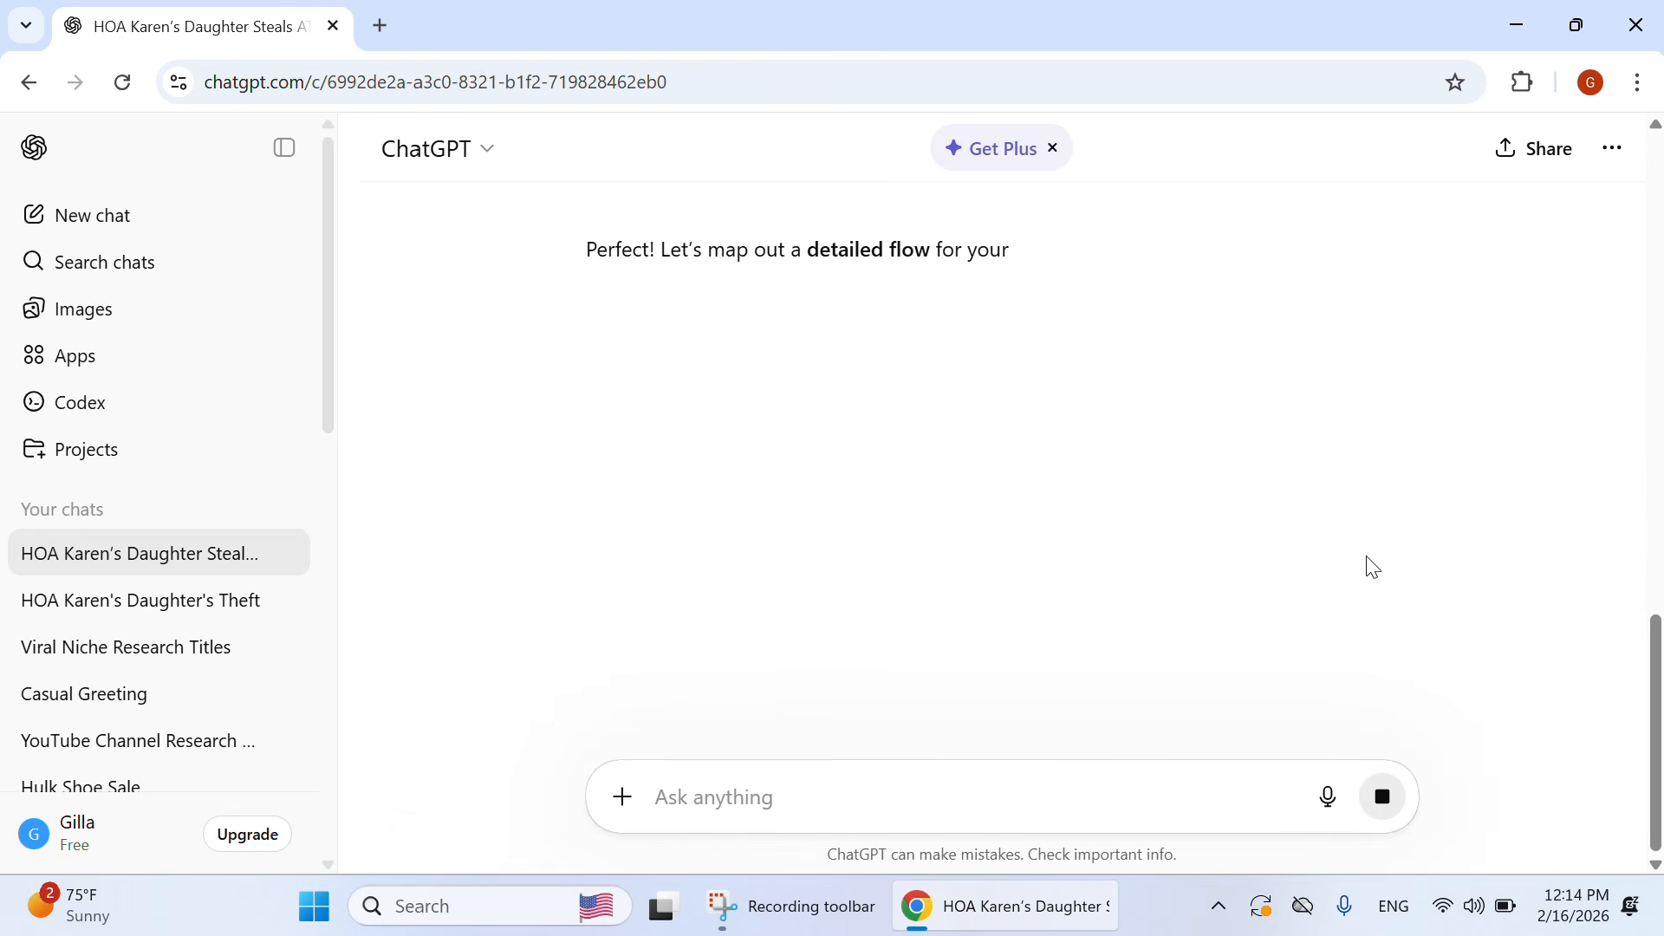
Step: Read the opening of the generated story flow, examining its narrative style, hook section, and the main character's age and location
scroll(1371, 567, "up", 1)
left_click_drag(703, 382, 1277, 382)
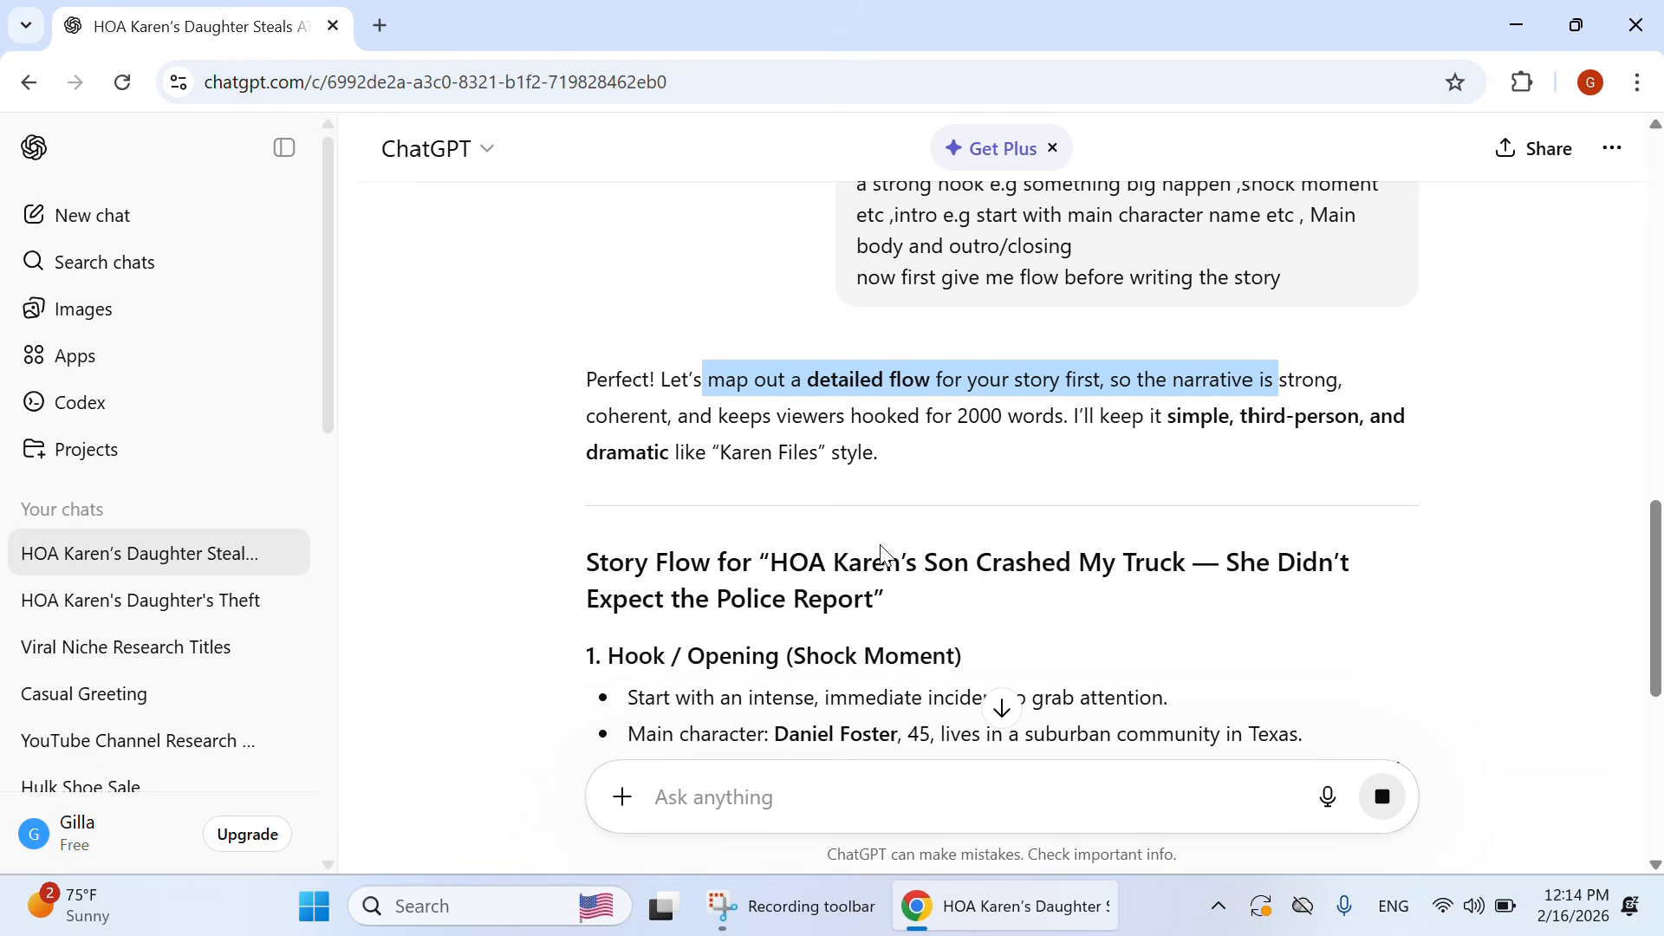
left_click_drag(1006, 414, 1097, 417)
scroll(969, 421, "down", 3)
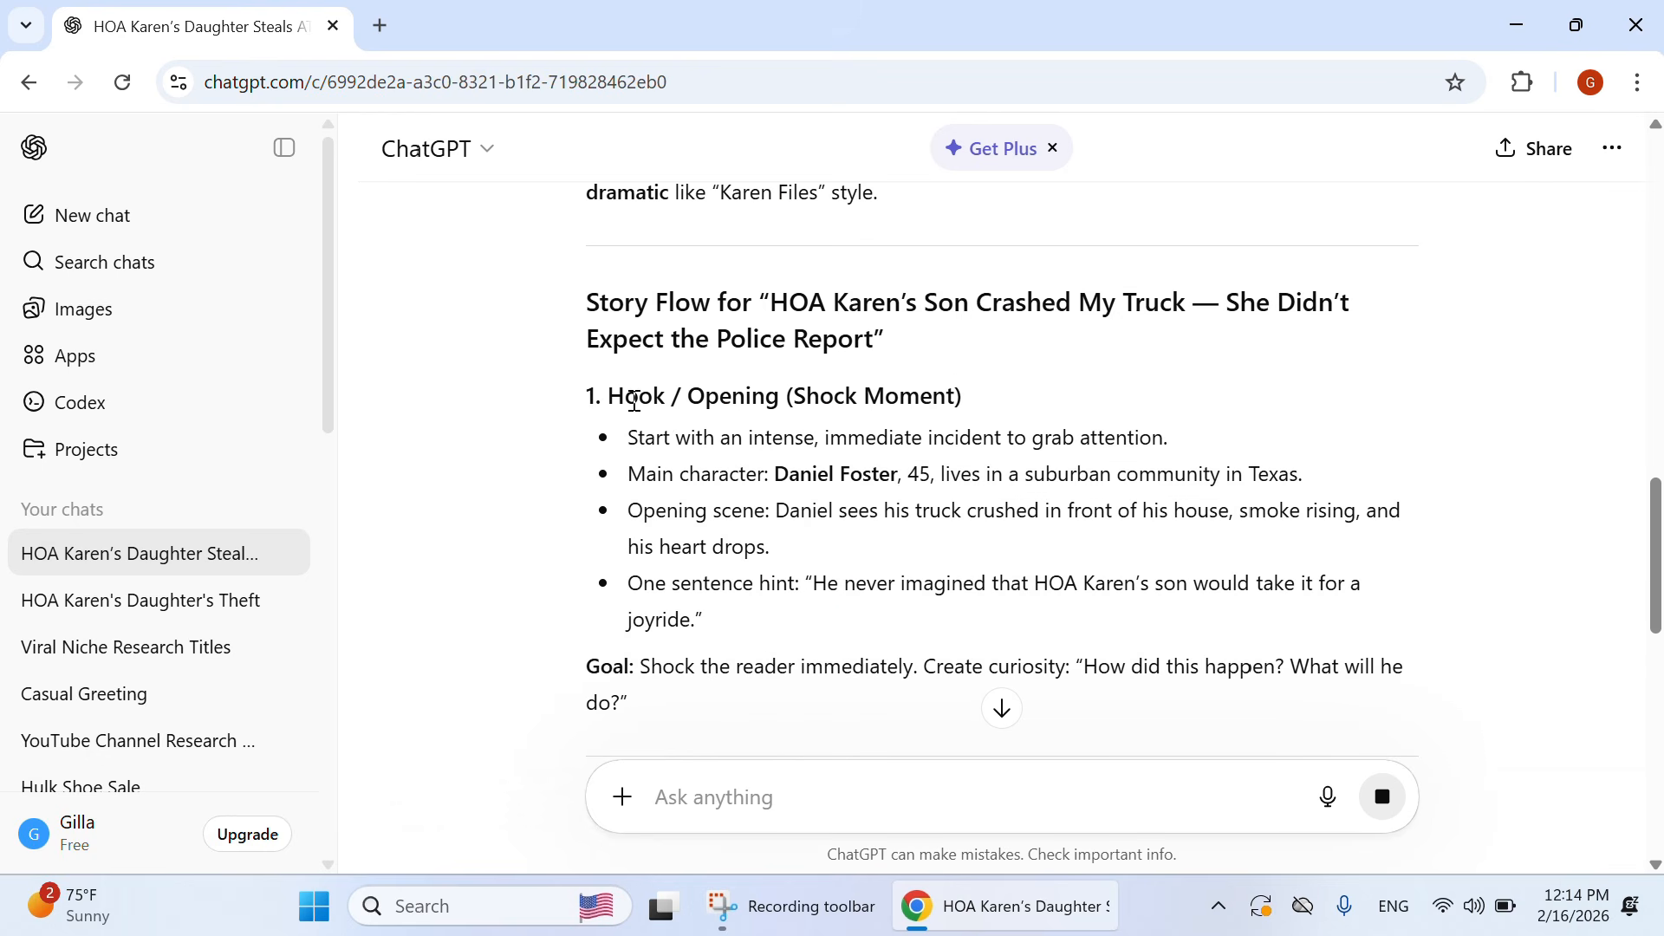
left_click_drag(610, 390, 1003, 408)
left_click_drag(565, 398, 613, 395)
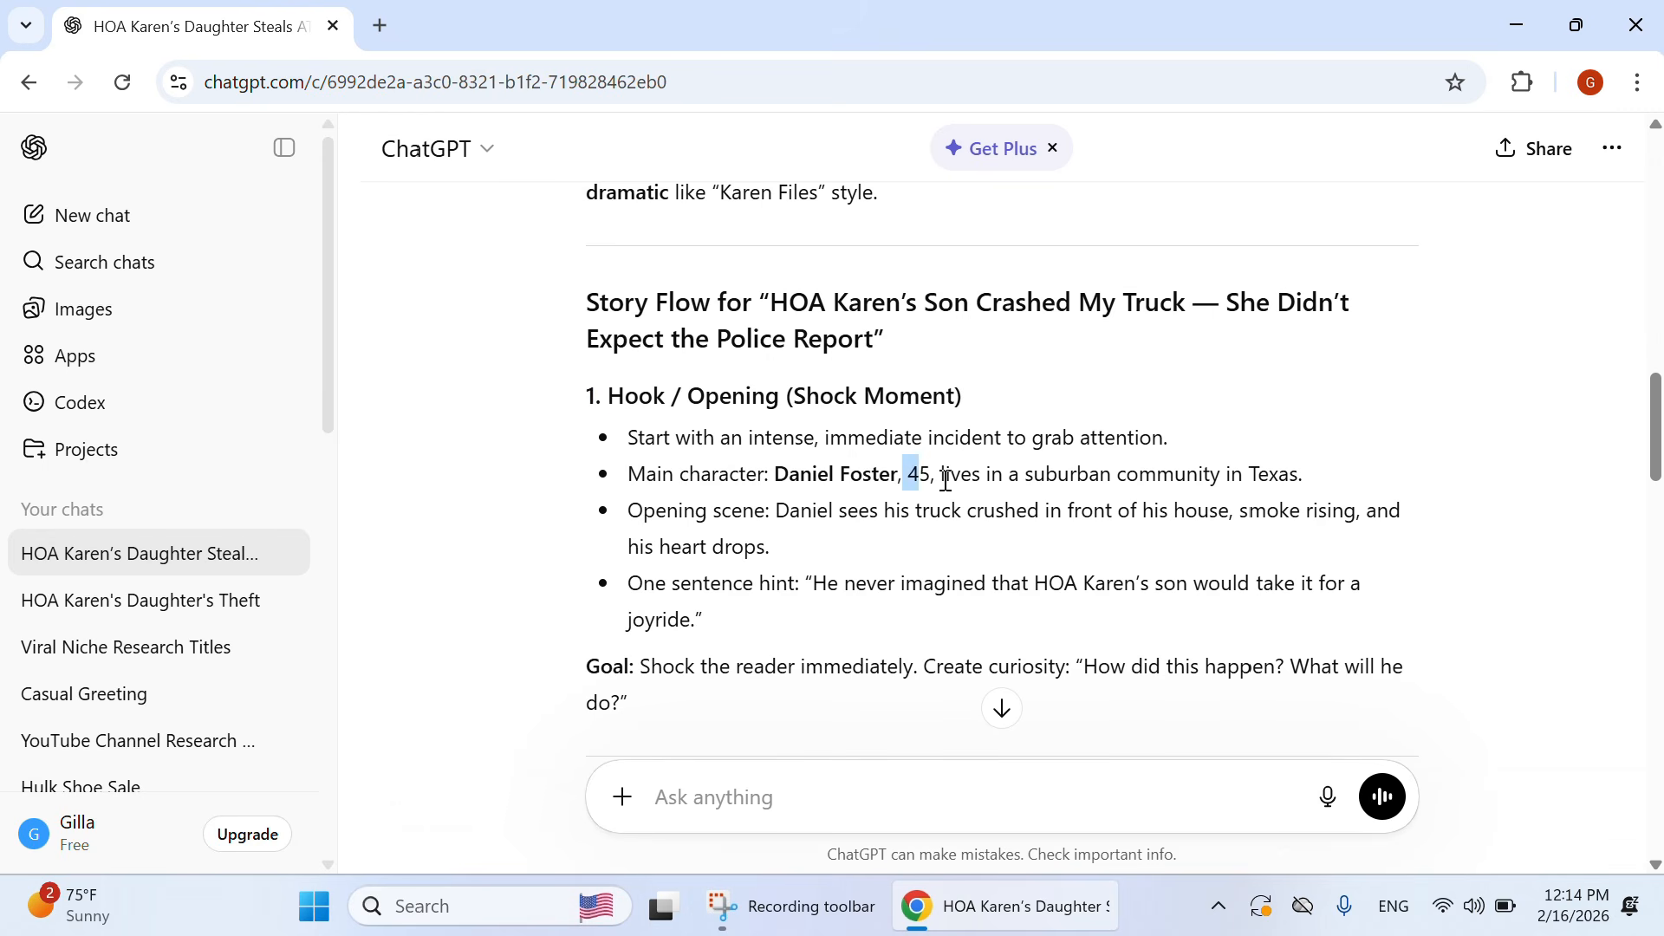
left_click_drag(949, 475, 1271, 481)
scroll(1318, 487, "down", 3)
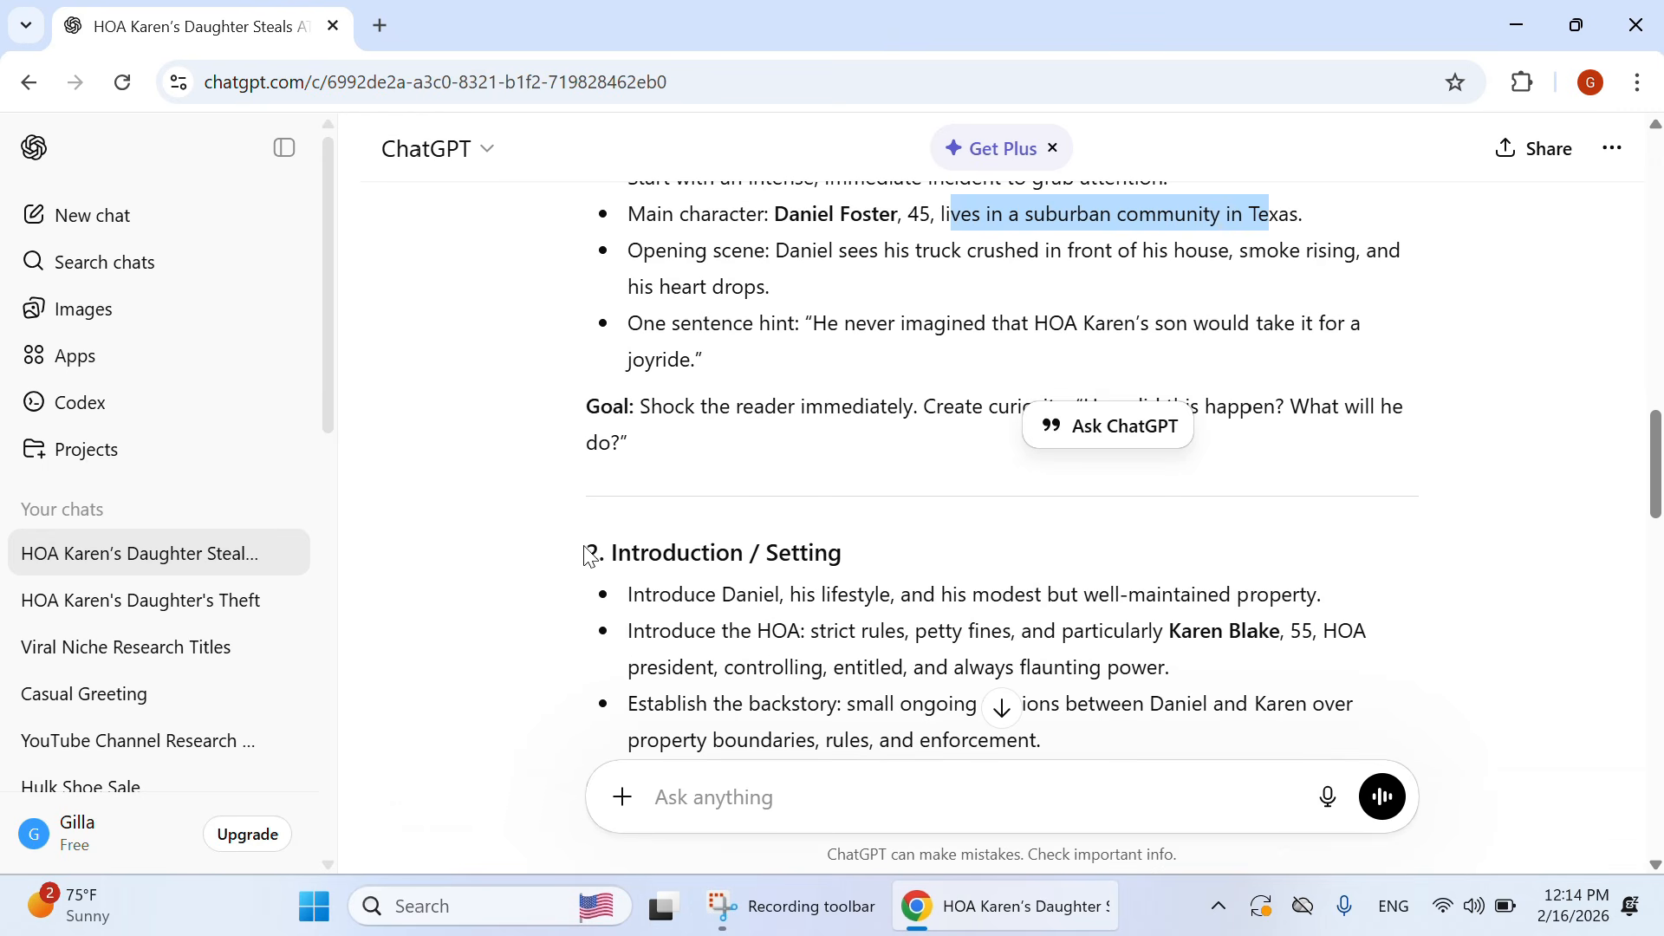
Step: Examine the story flow's introduction, inciting incident, rising action and climax sections
left_click_drag(589, 555, 895, 564)
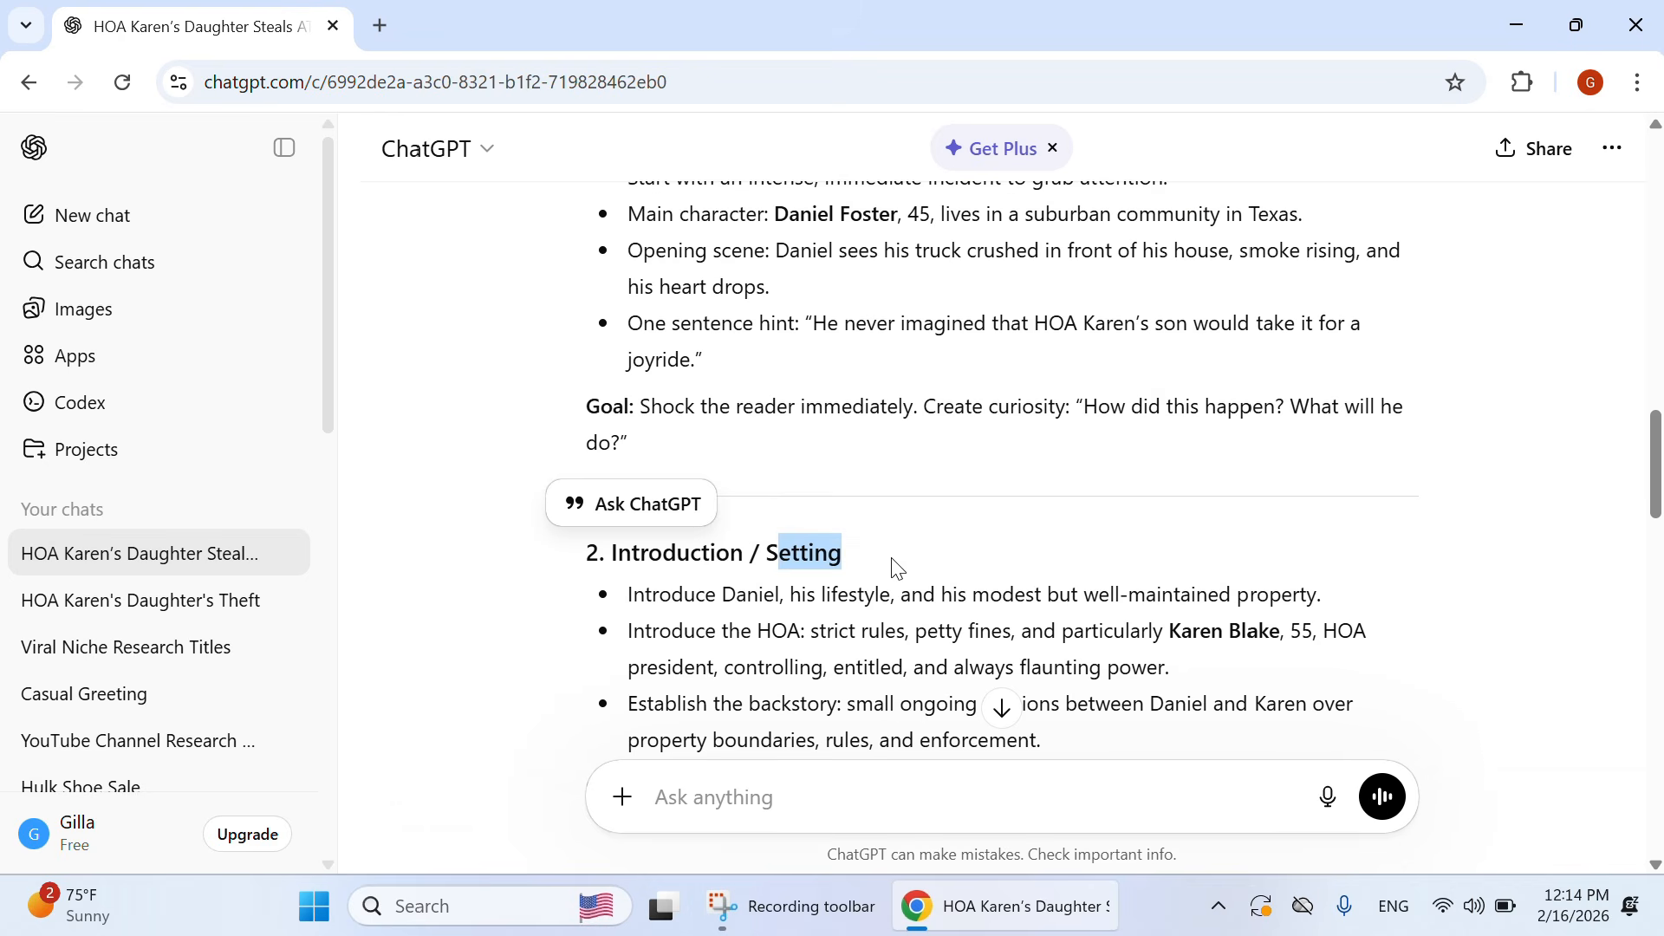
scroll(900, 567, "down", 2)
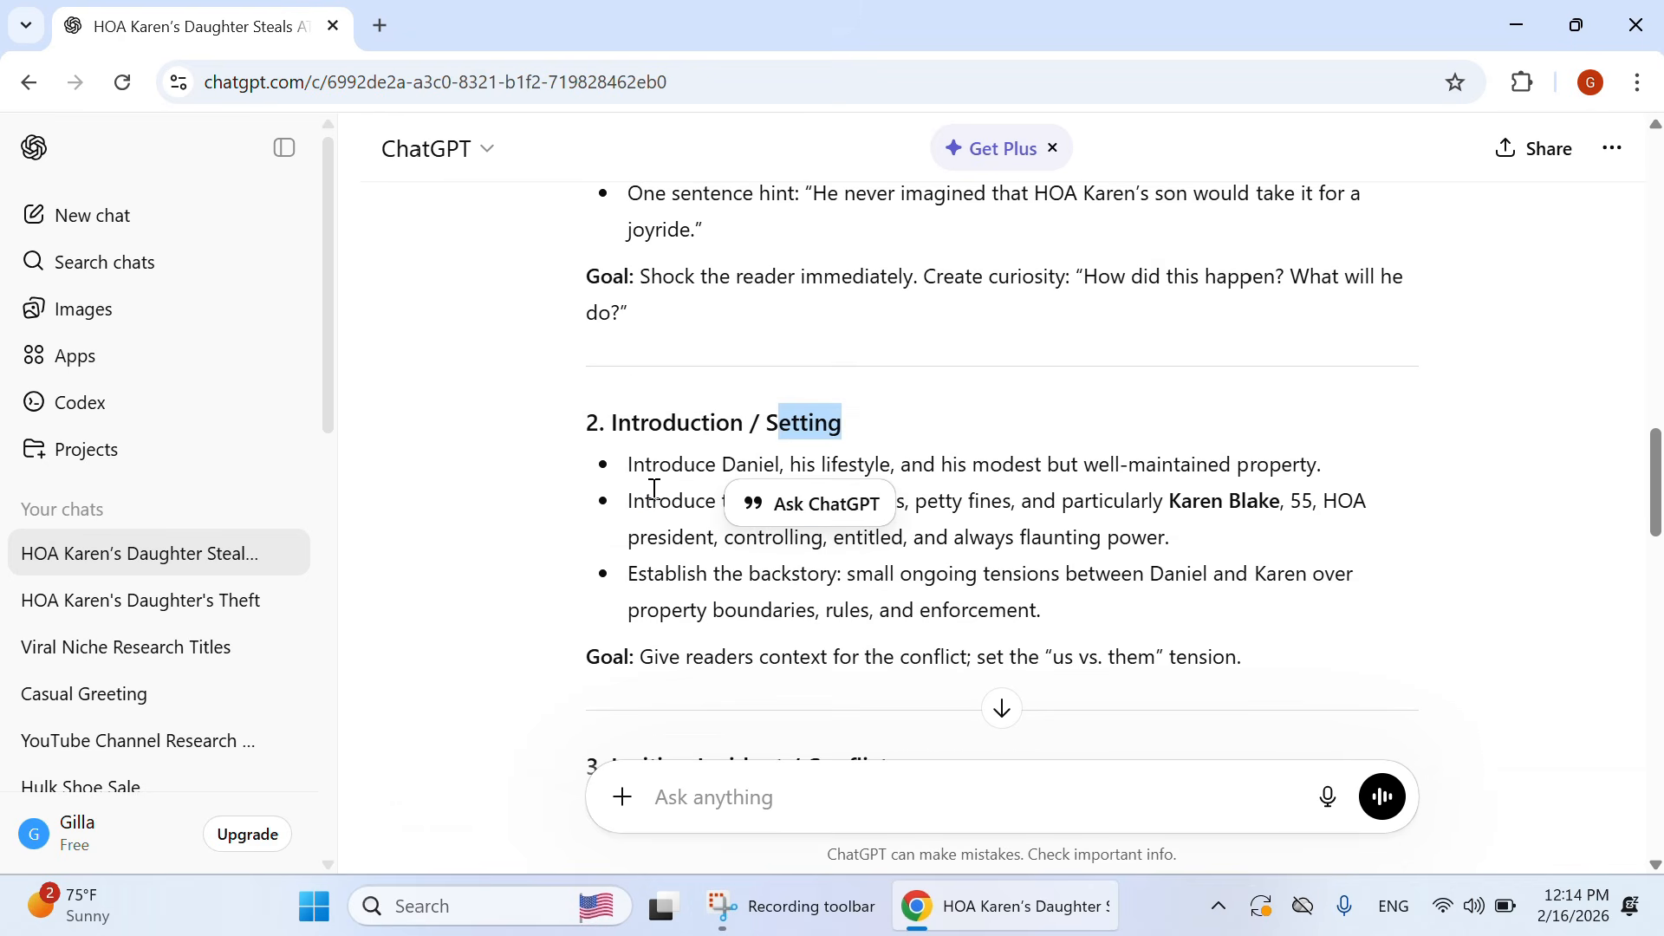
left_click_drag(654, 490, 792, 487)
scroll(1110, 525, "down", 3)
left_click(621, 386)
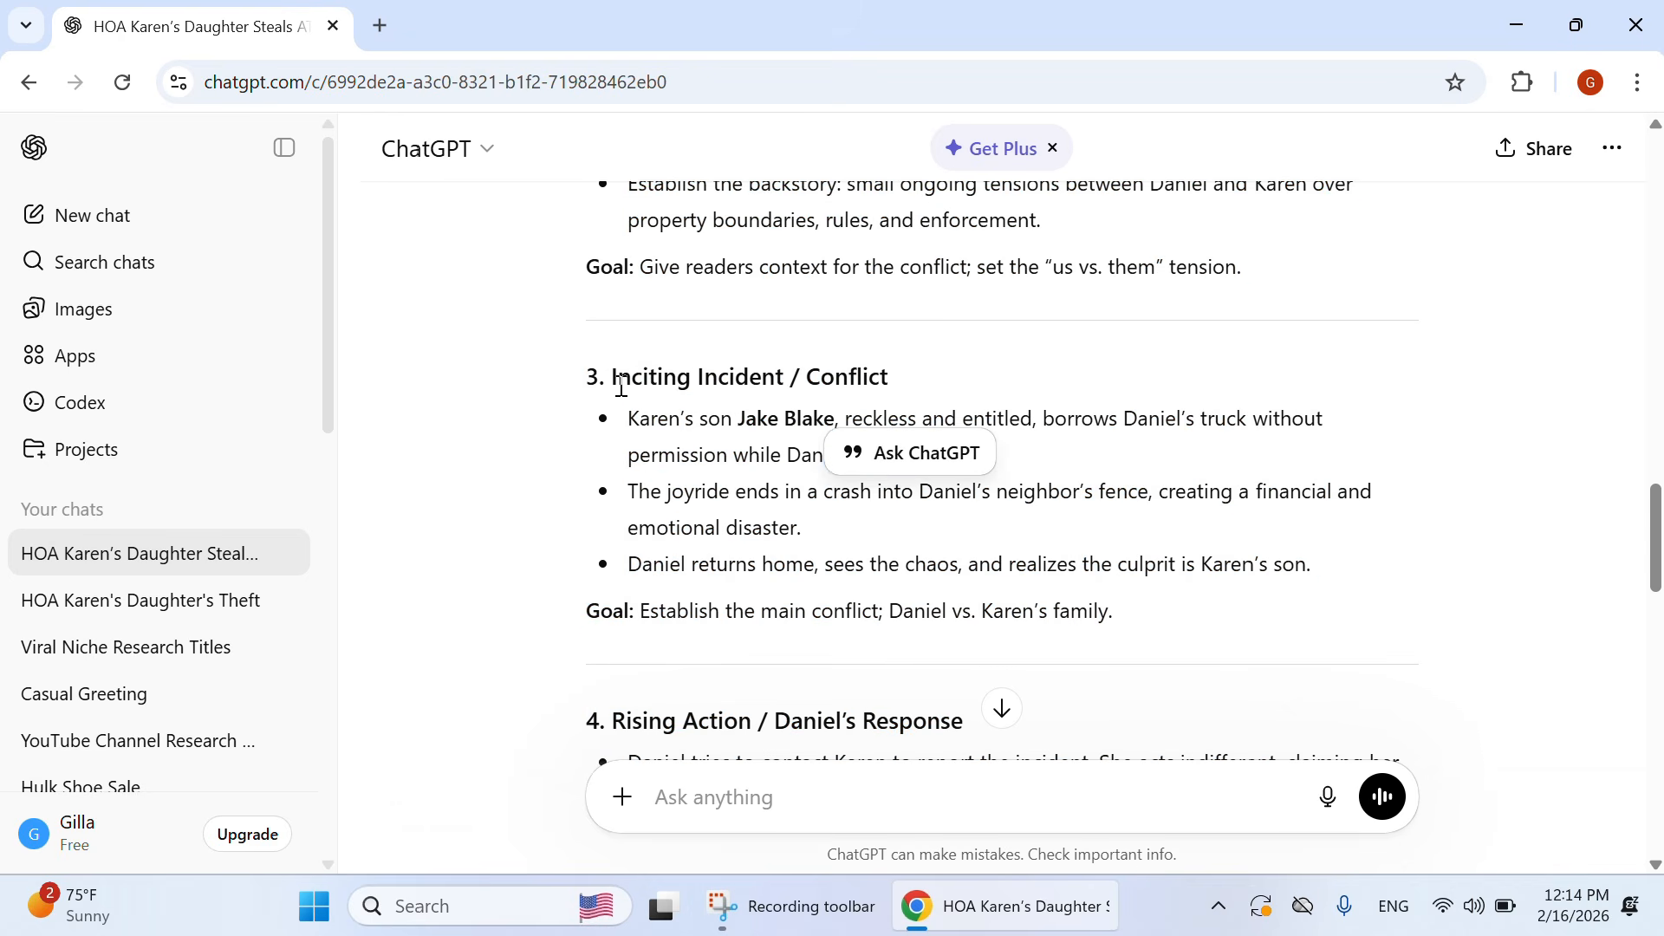
left_click_drag(598, 381, 865, 381)
left_click(867, 386)
scroll(871, 411, "down", 2)
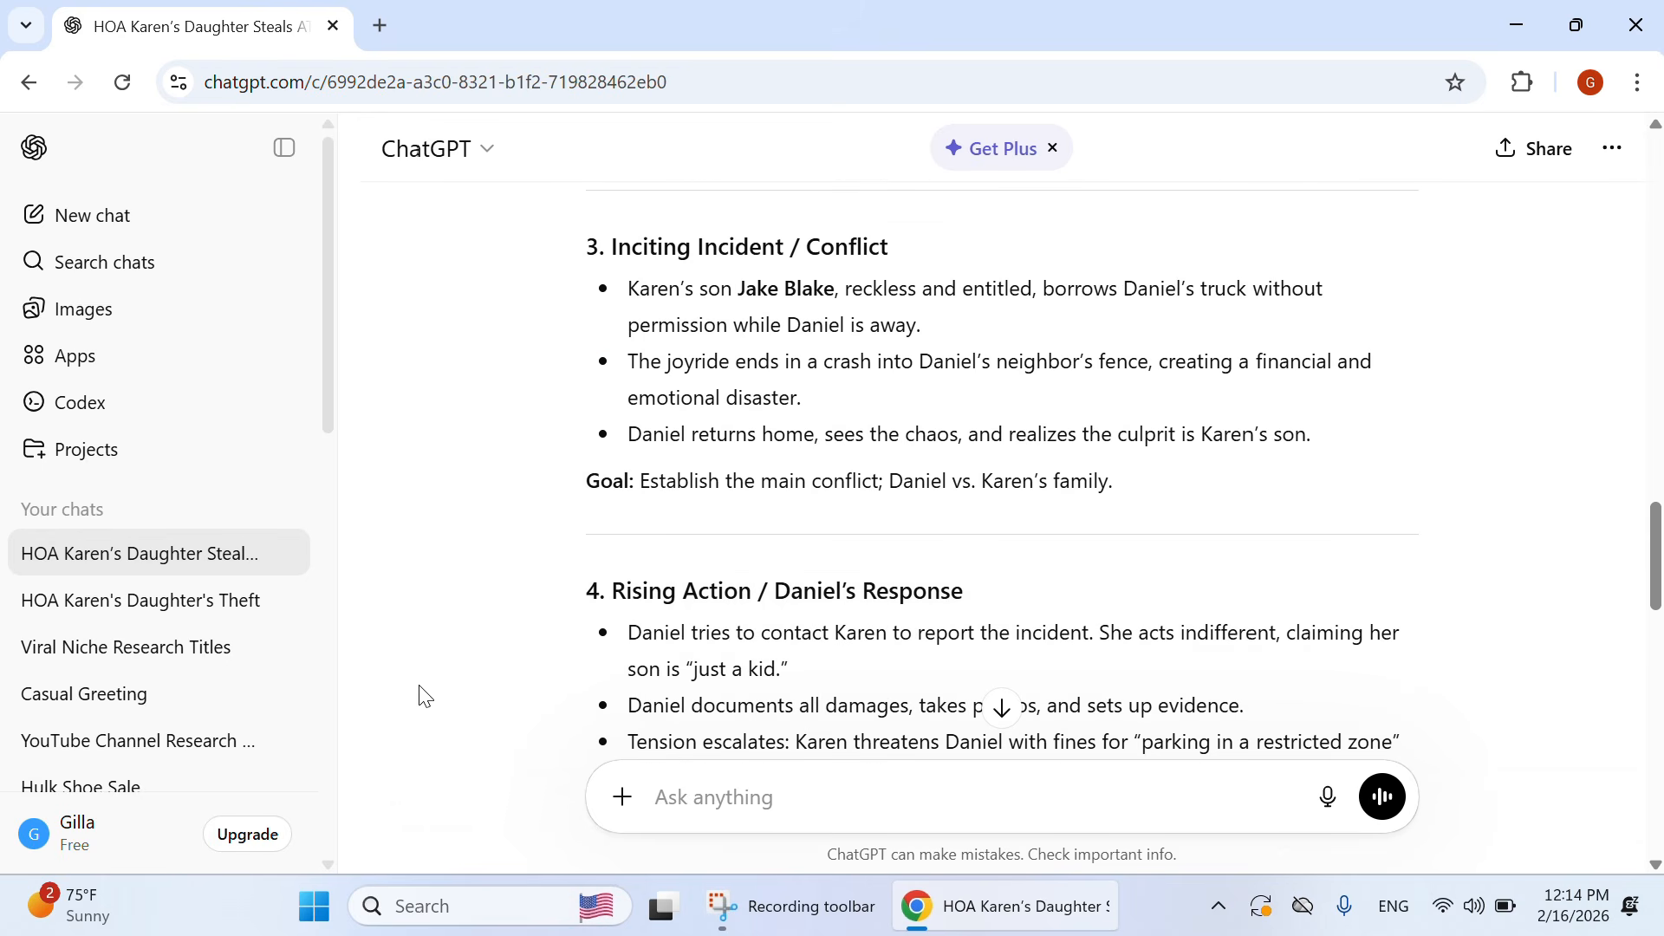
left_click_drag(588, 590, 726, 590)
scroll(767, 586, "down", 3)
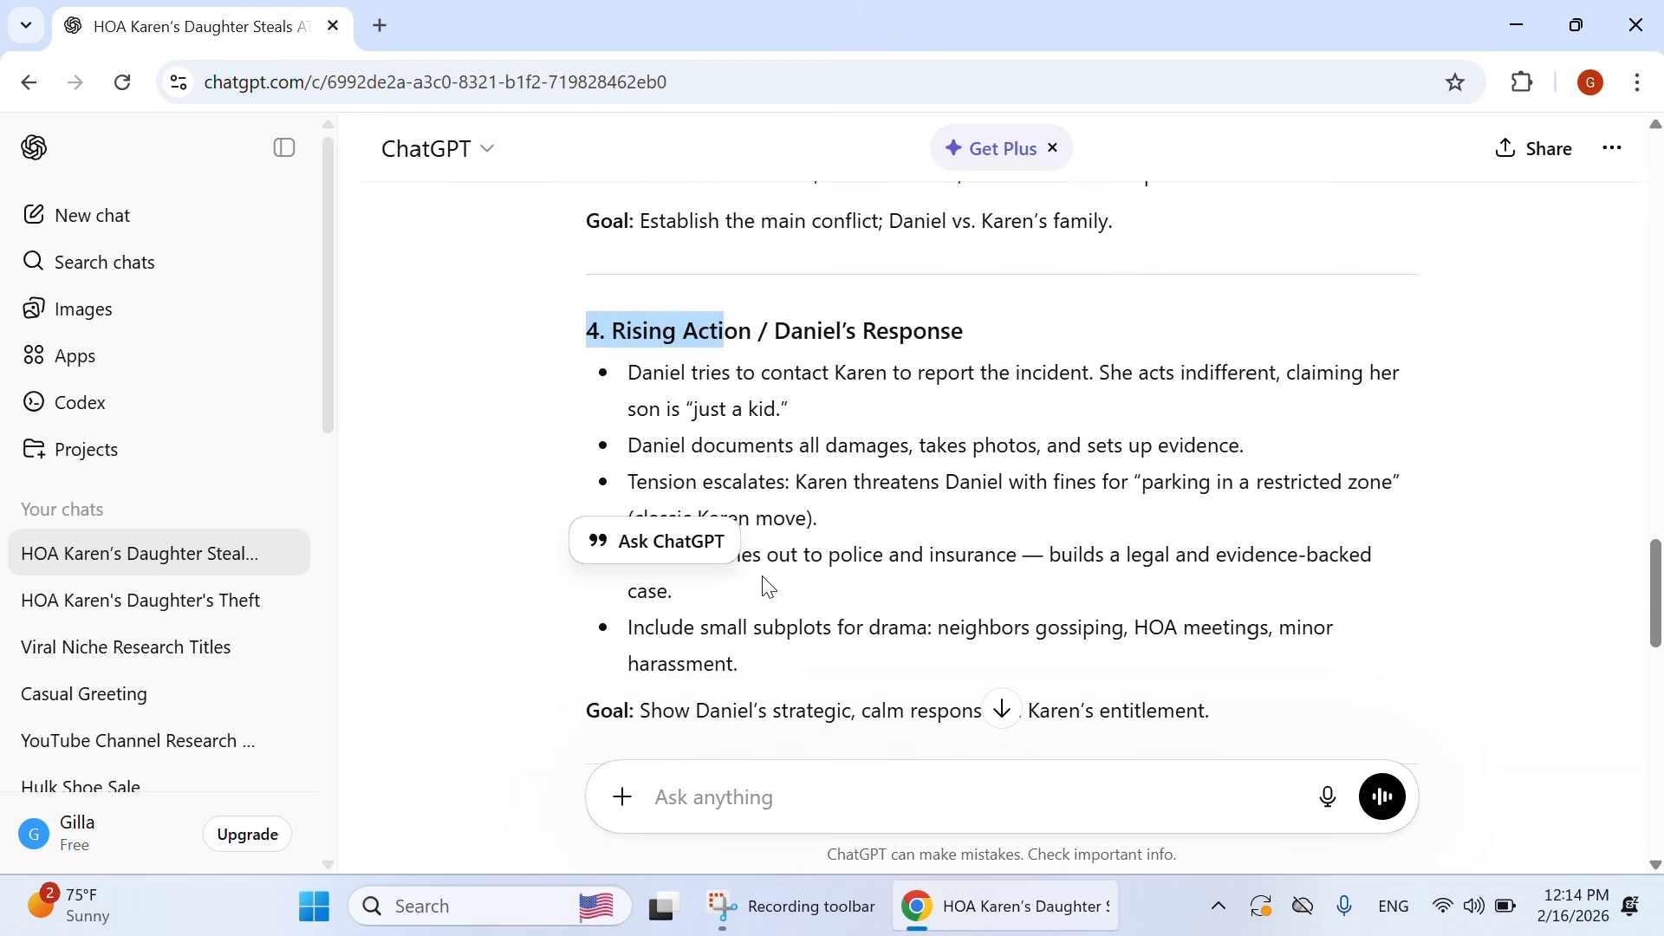
scroll(780, 609, "down", 4)
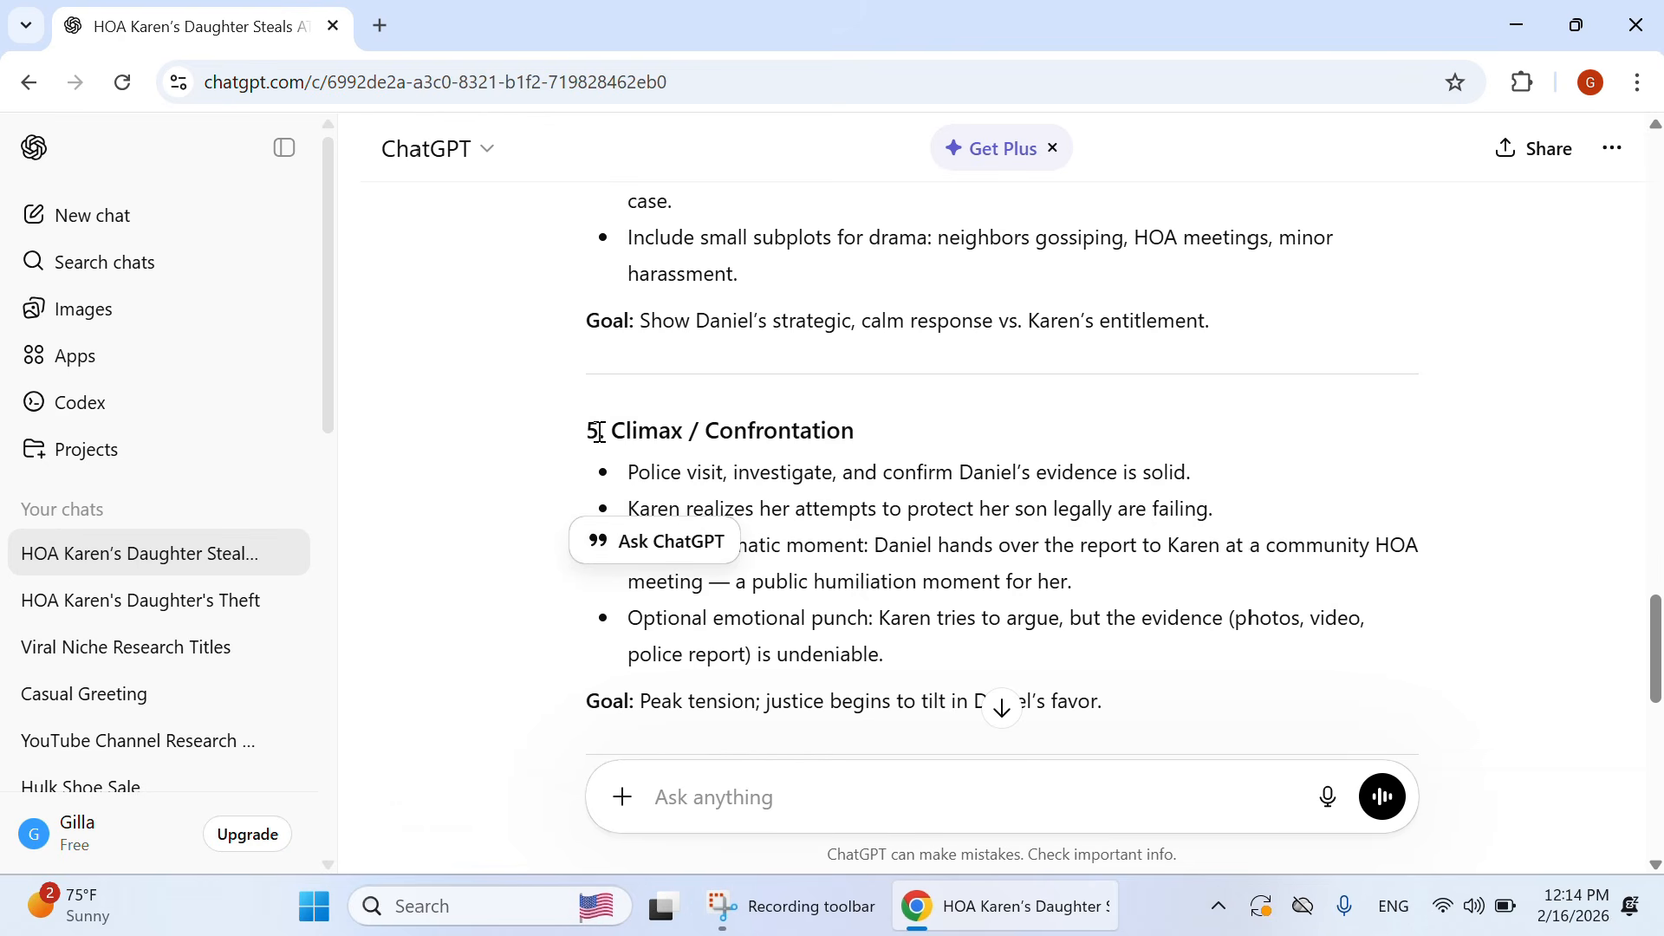
left_click_drag(598, 431, 930, 438)
scroll(927, 440, "down", 4)
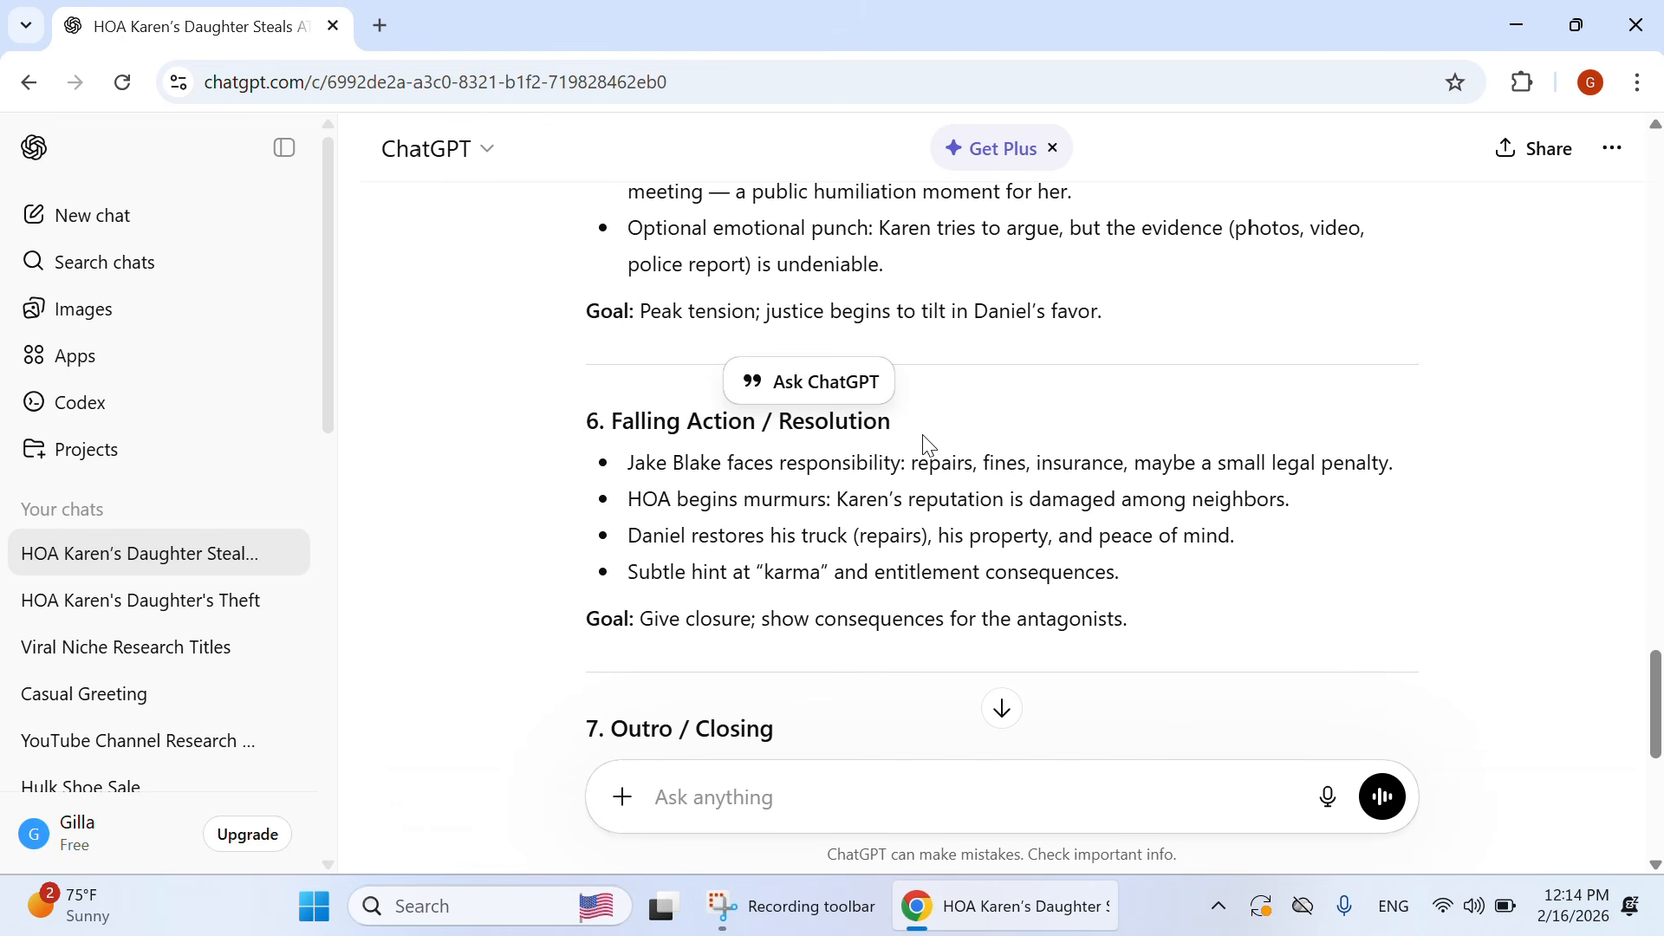
Step: Examine the falling action and outro sections of the story flow, through to the suggested next step
left_click_drag(576, 430, 667, 429)
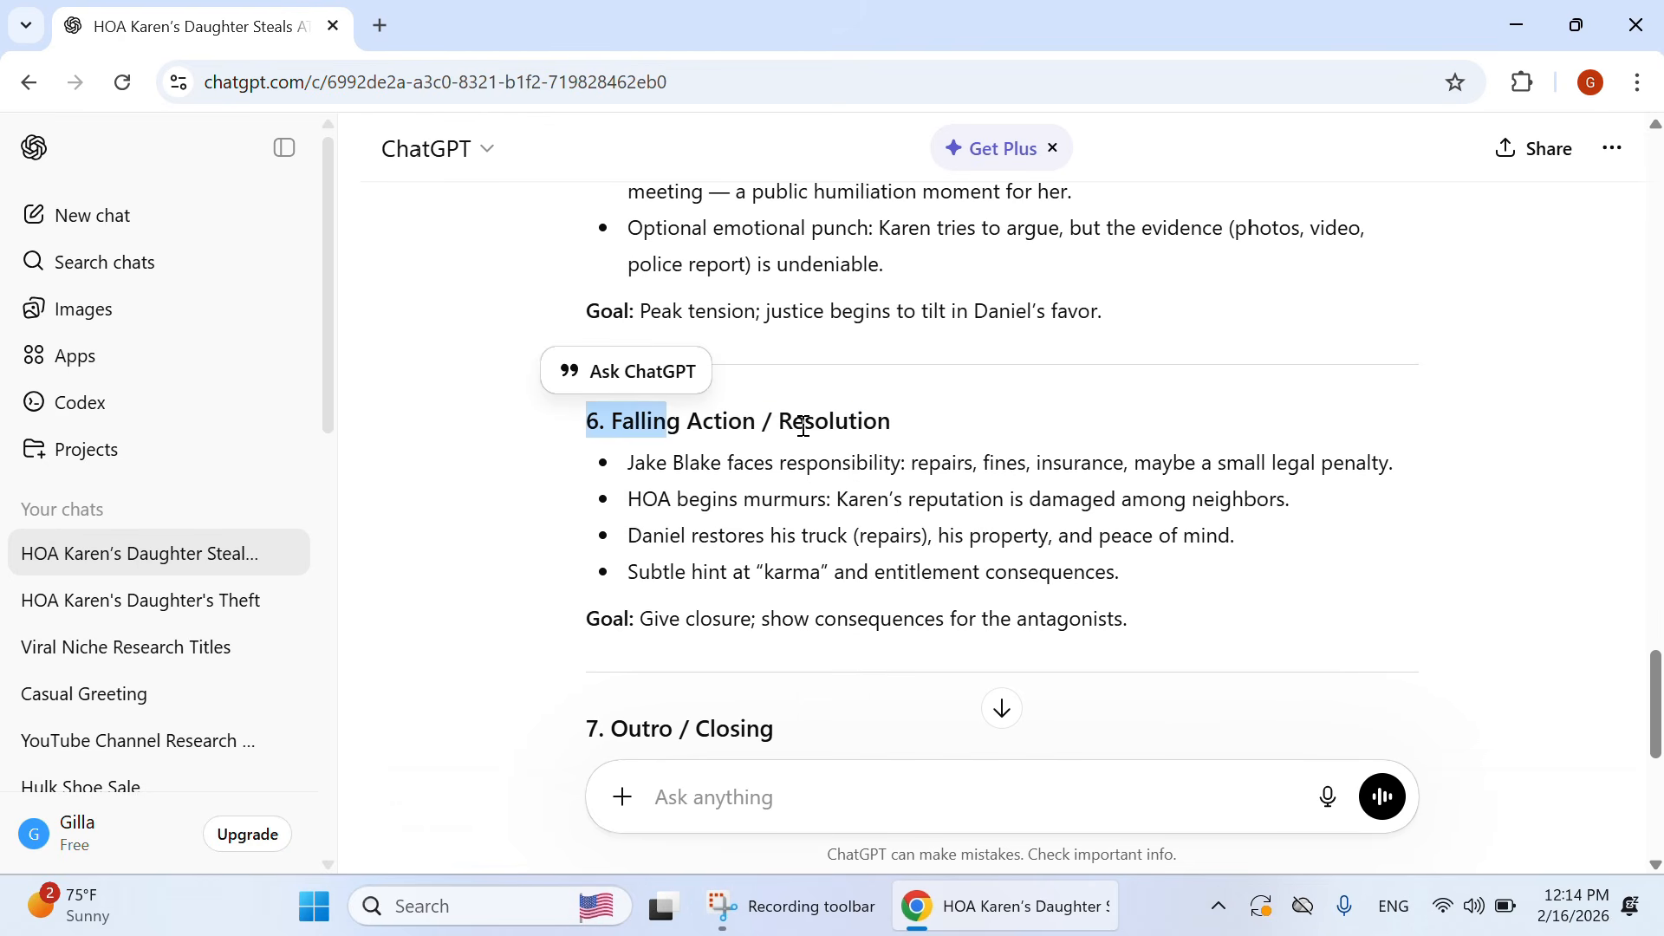
left_click_drag(804, 424, 921, 432)
scroll(921, 432, "down", 3)
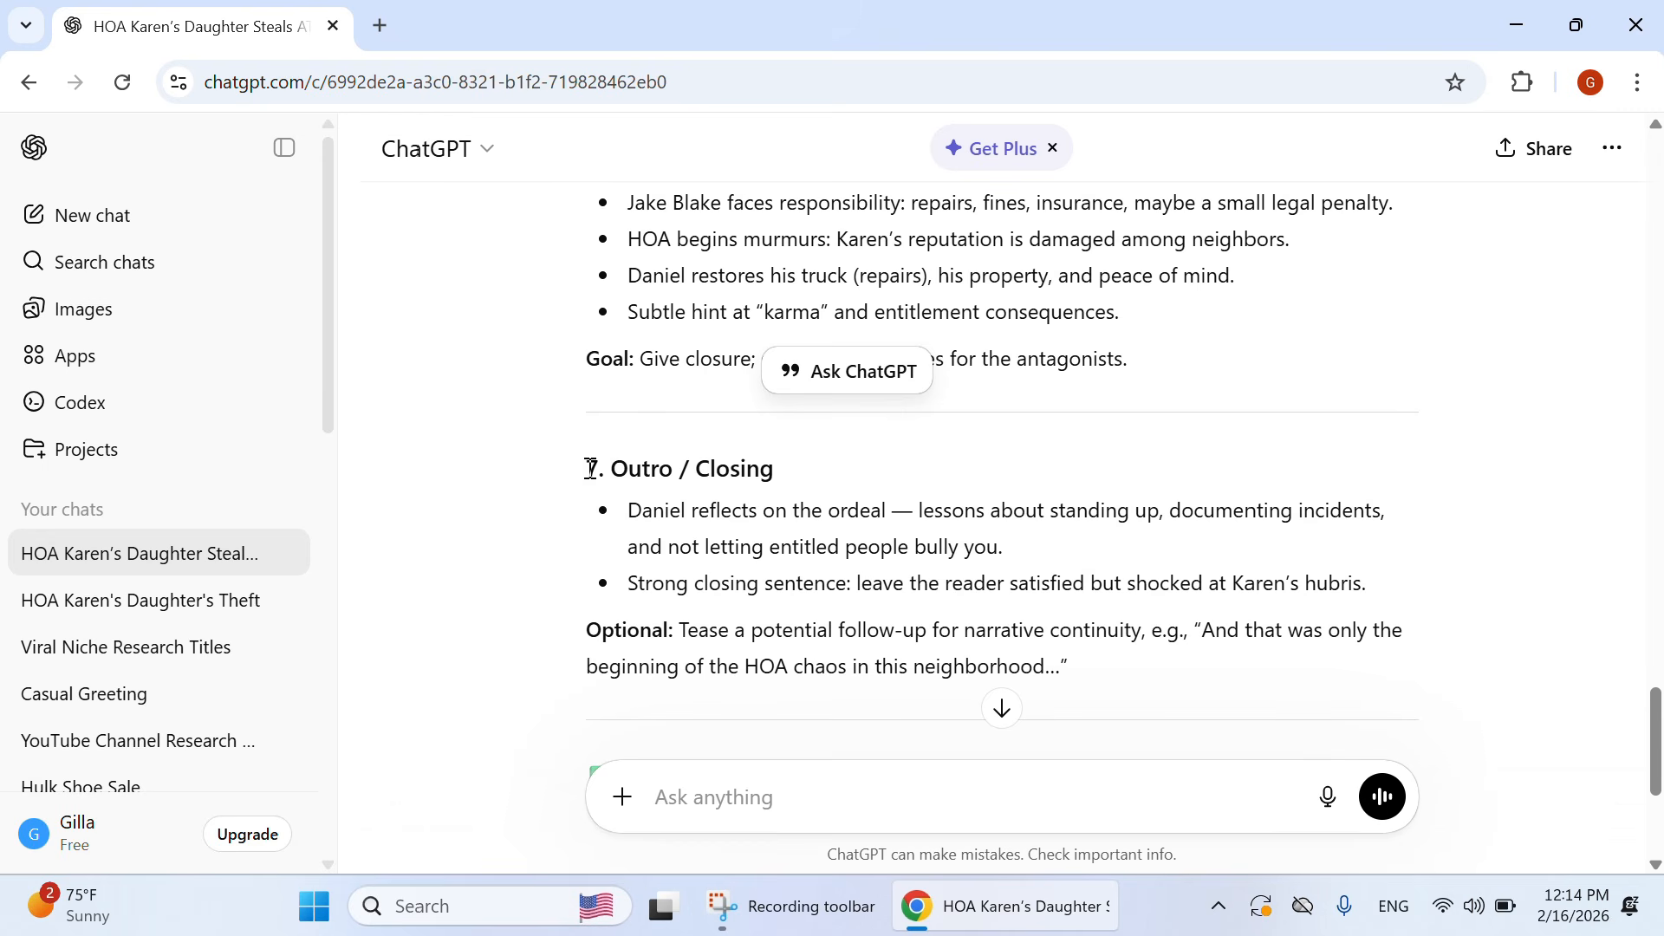
left_click_drag(591, 469, 774, 473)
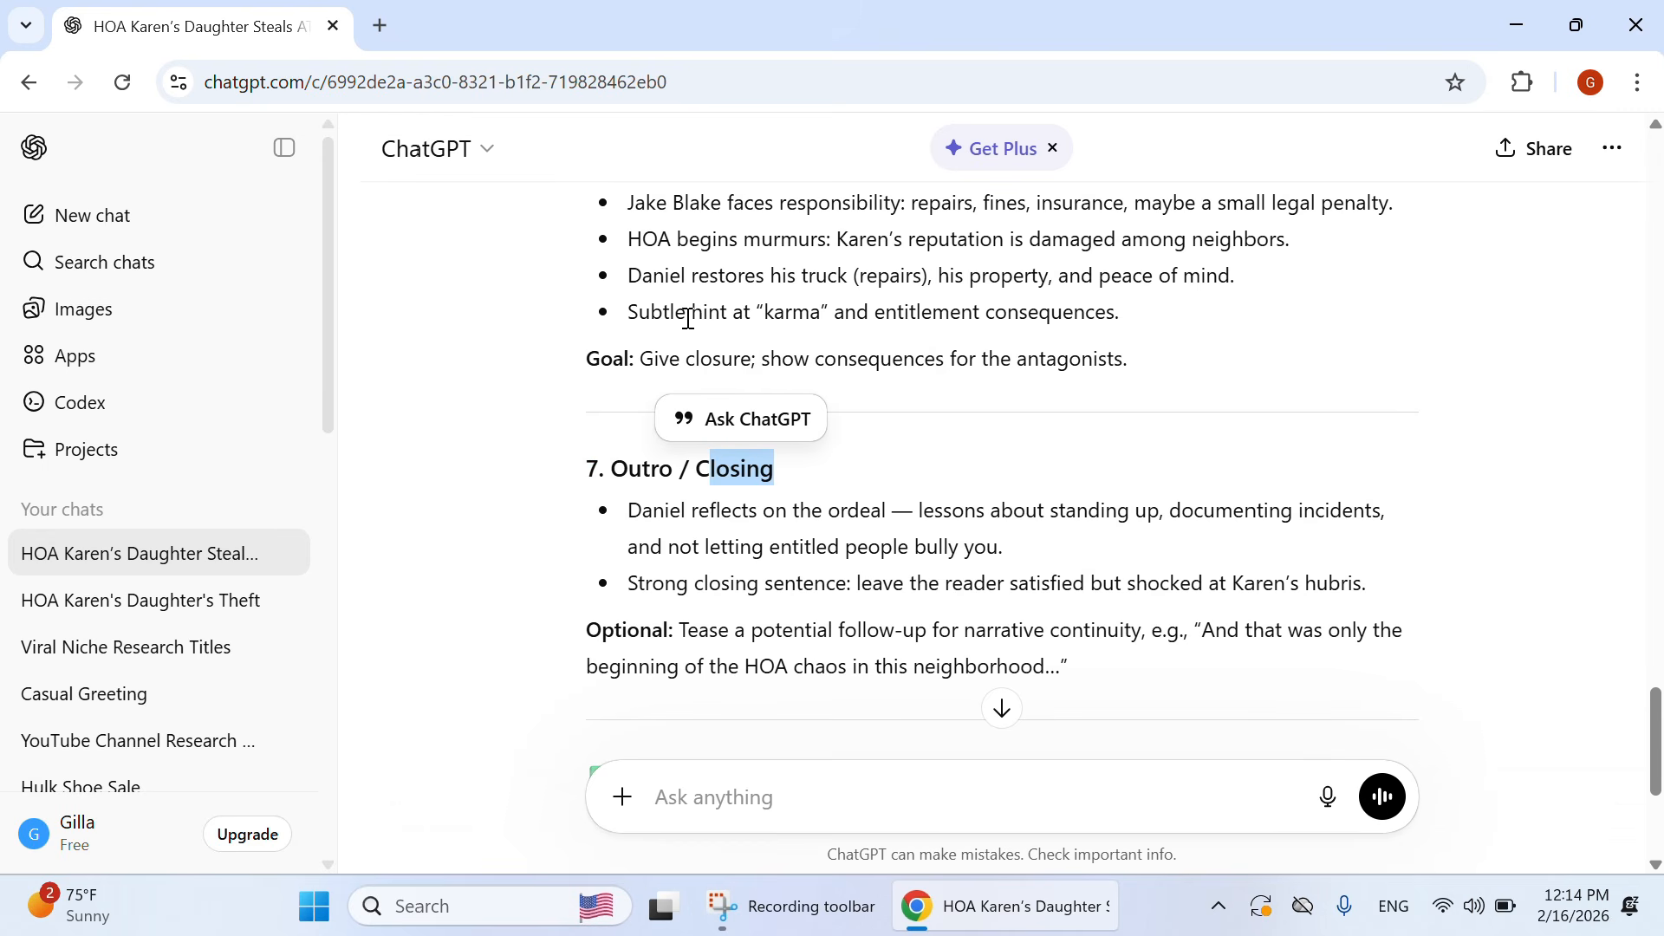
scroll(667, 334, "up", 3)
left_click_drag(597, 407, 1131, 633)
scroll(935, 551, "down", 3)
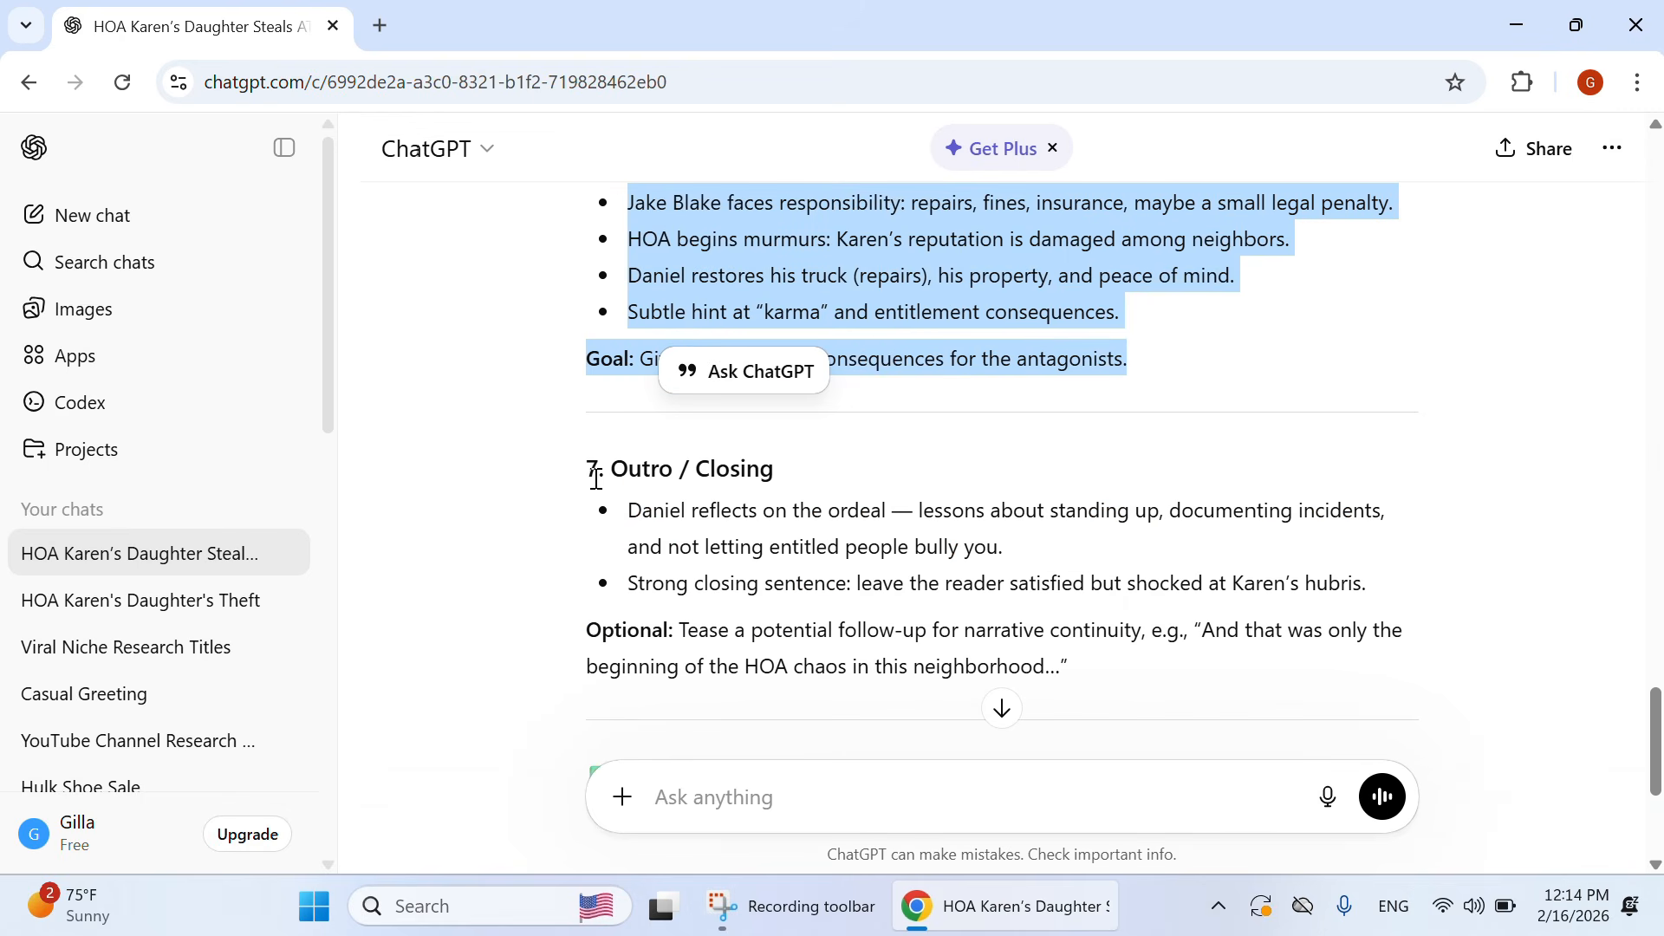
left_click_drag(608, 472, 715, 476)
scroll(701, 520, "down", 3)
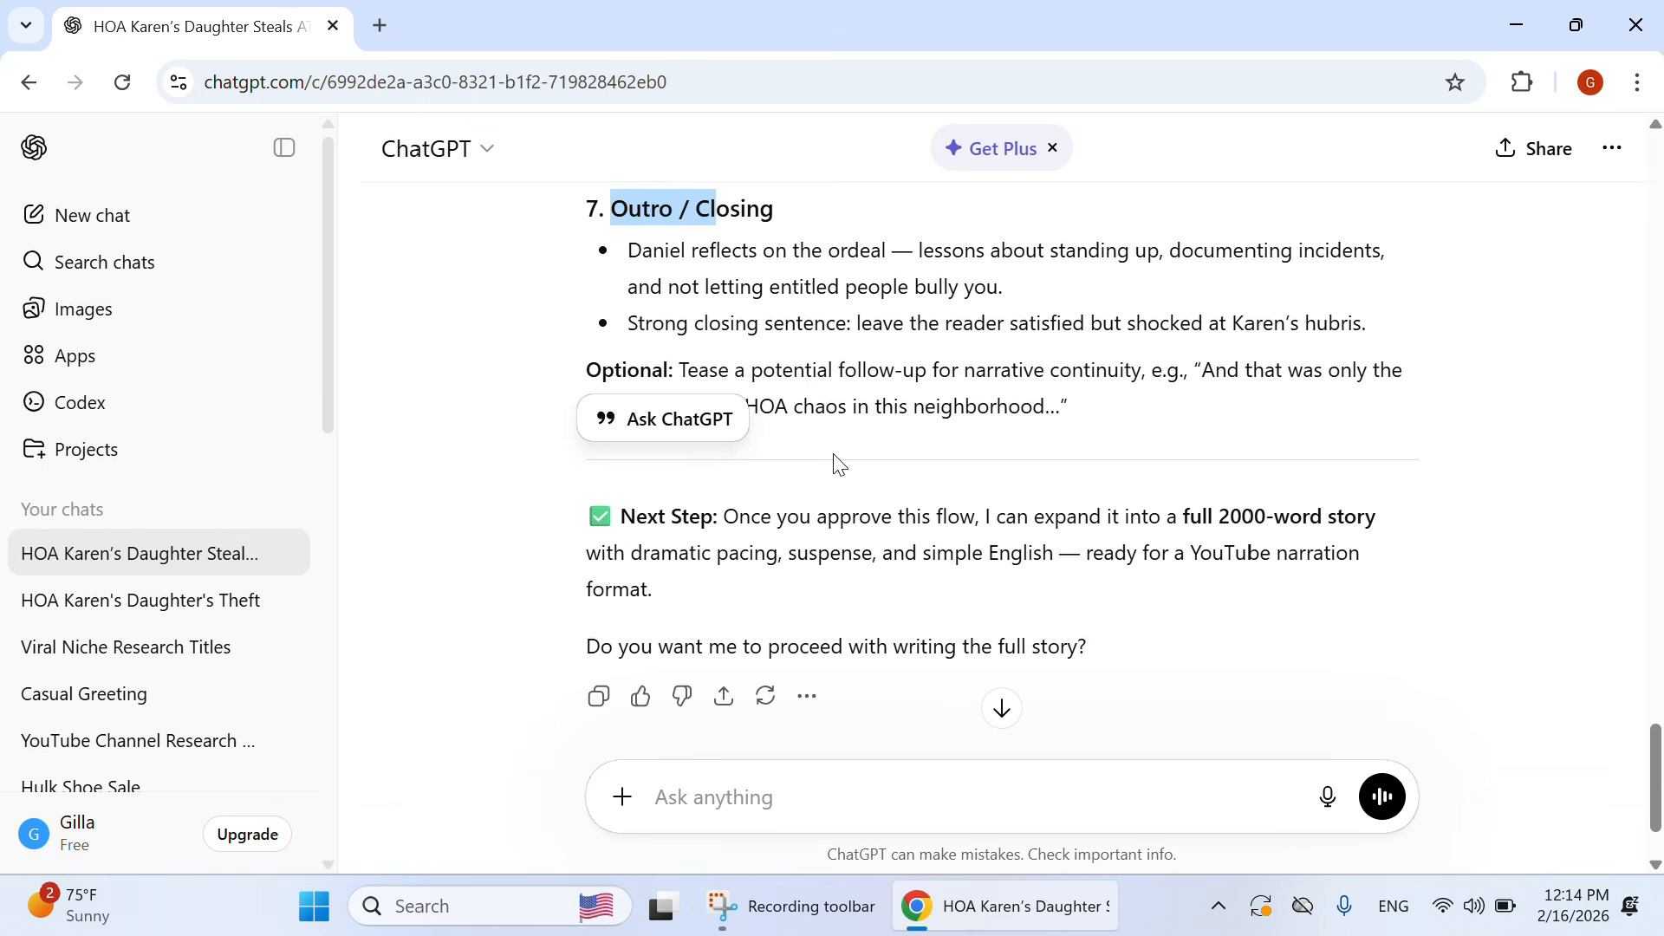
Step: Return to the sent story prompt and check the word count it requests
scroll(909, 641, "up", 6)
scroll(902, 620, "up", 20)
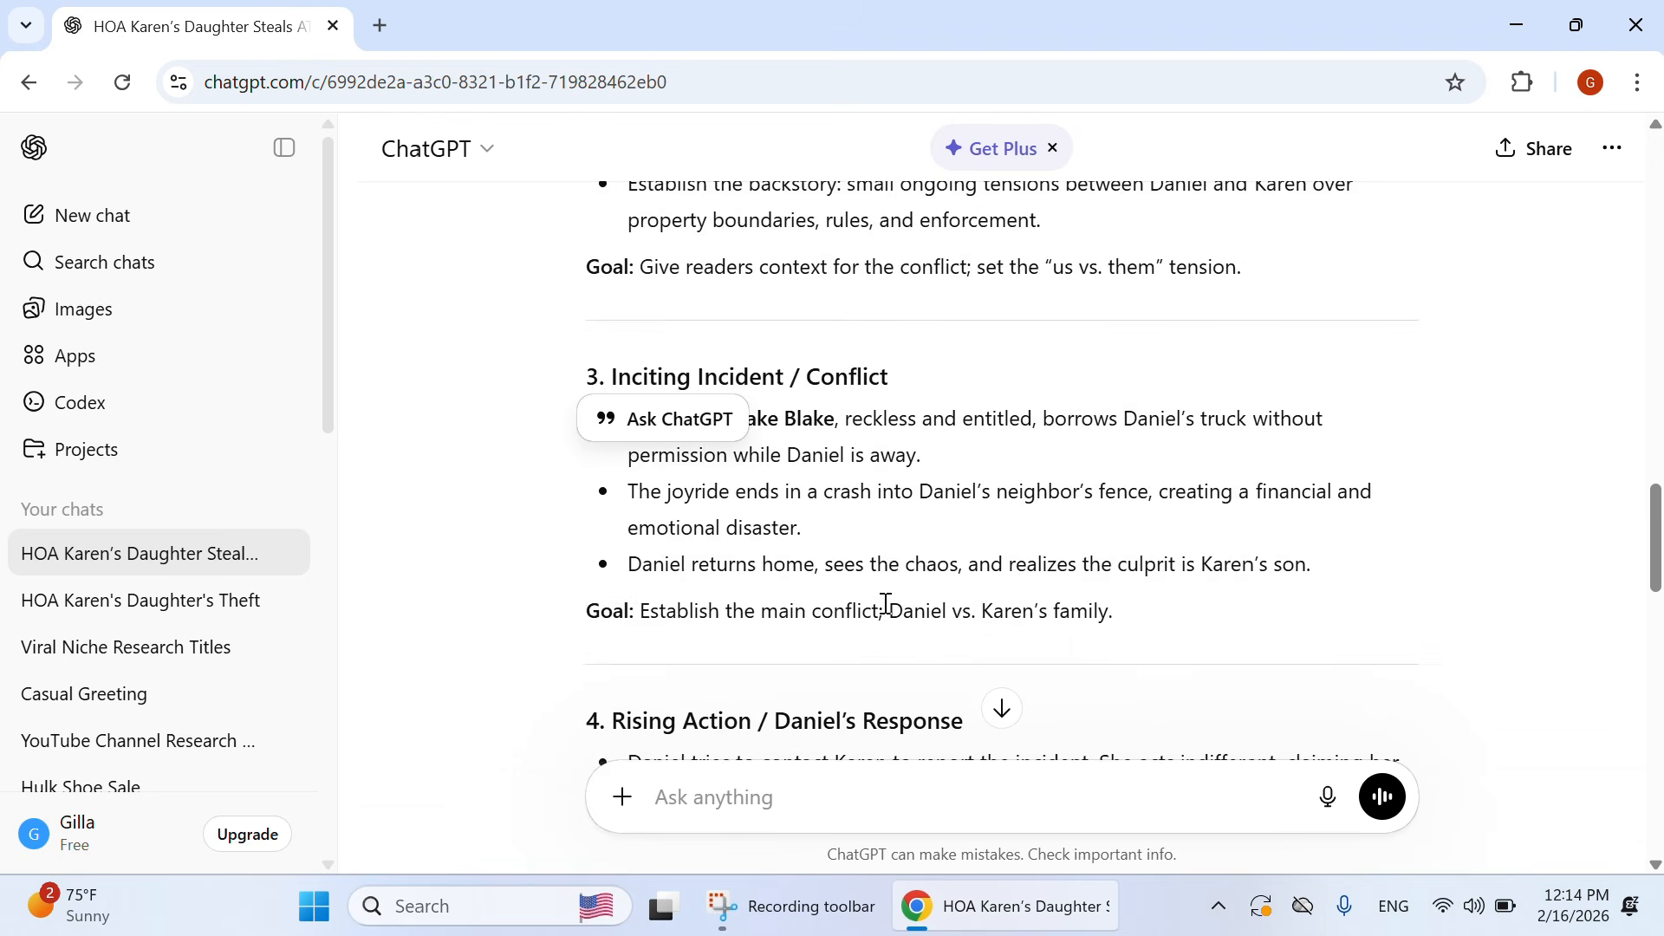
scroll(787, 573, "up", 2)
scroll(824, 557, "down", 4)
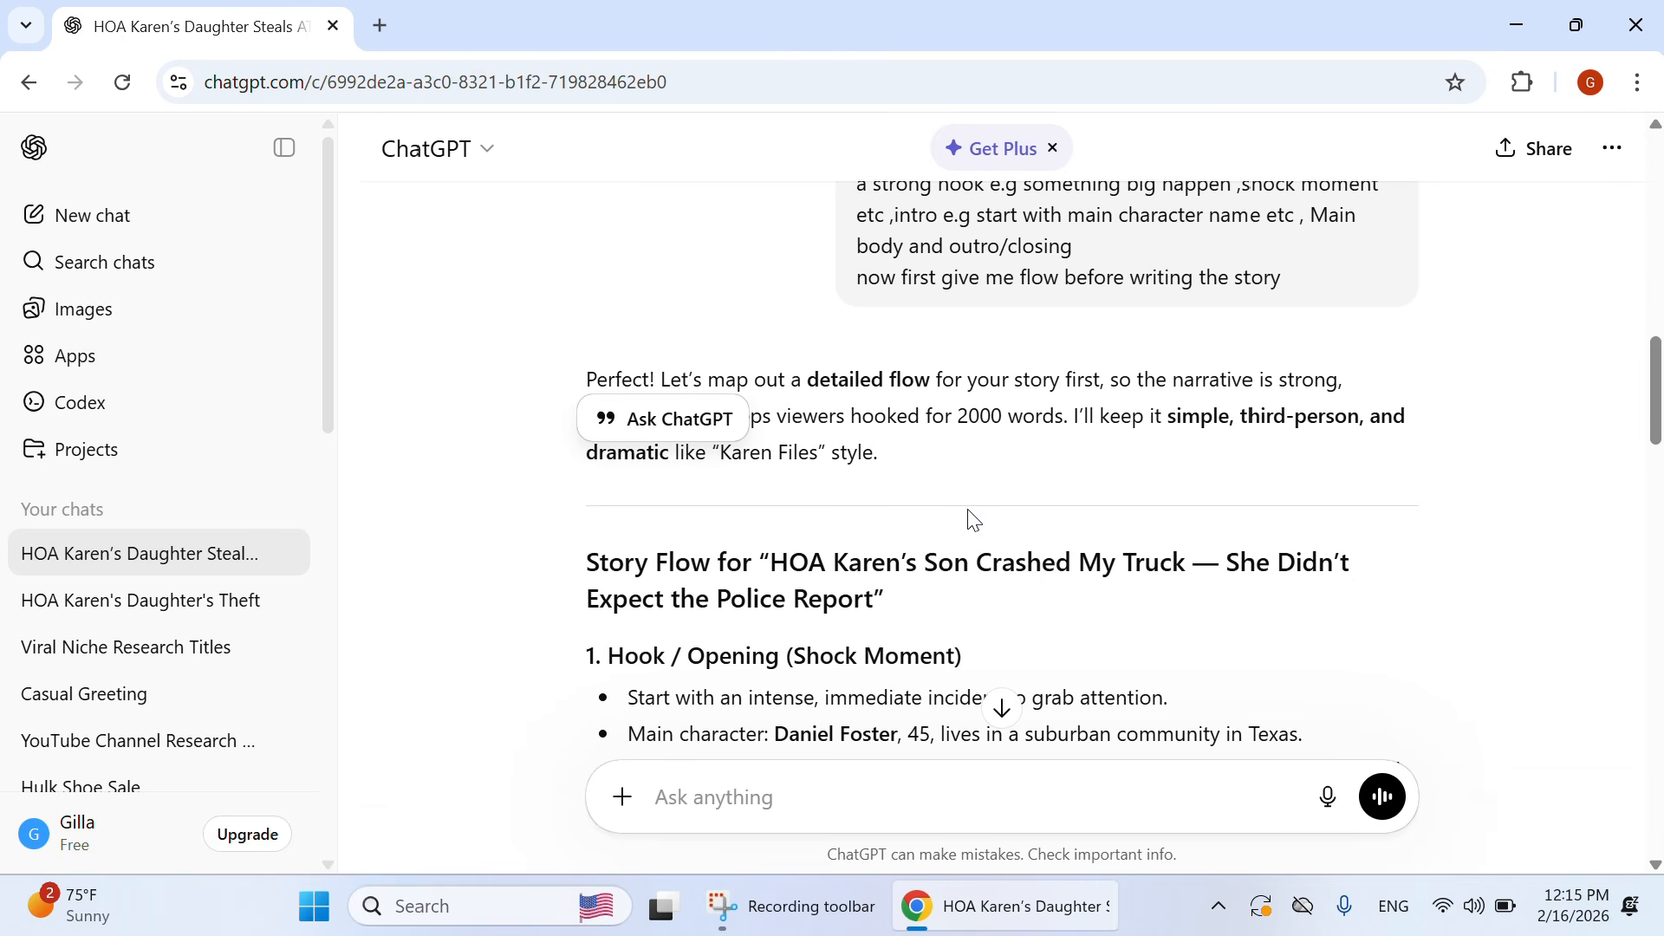
scroll(1039, 378, "up", 2)
scroll(1038, 379, "up", 2)
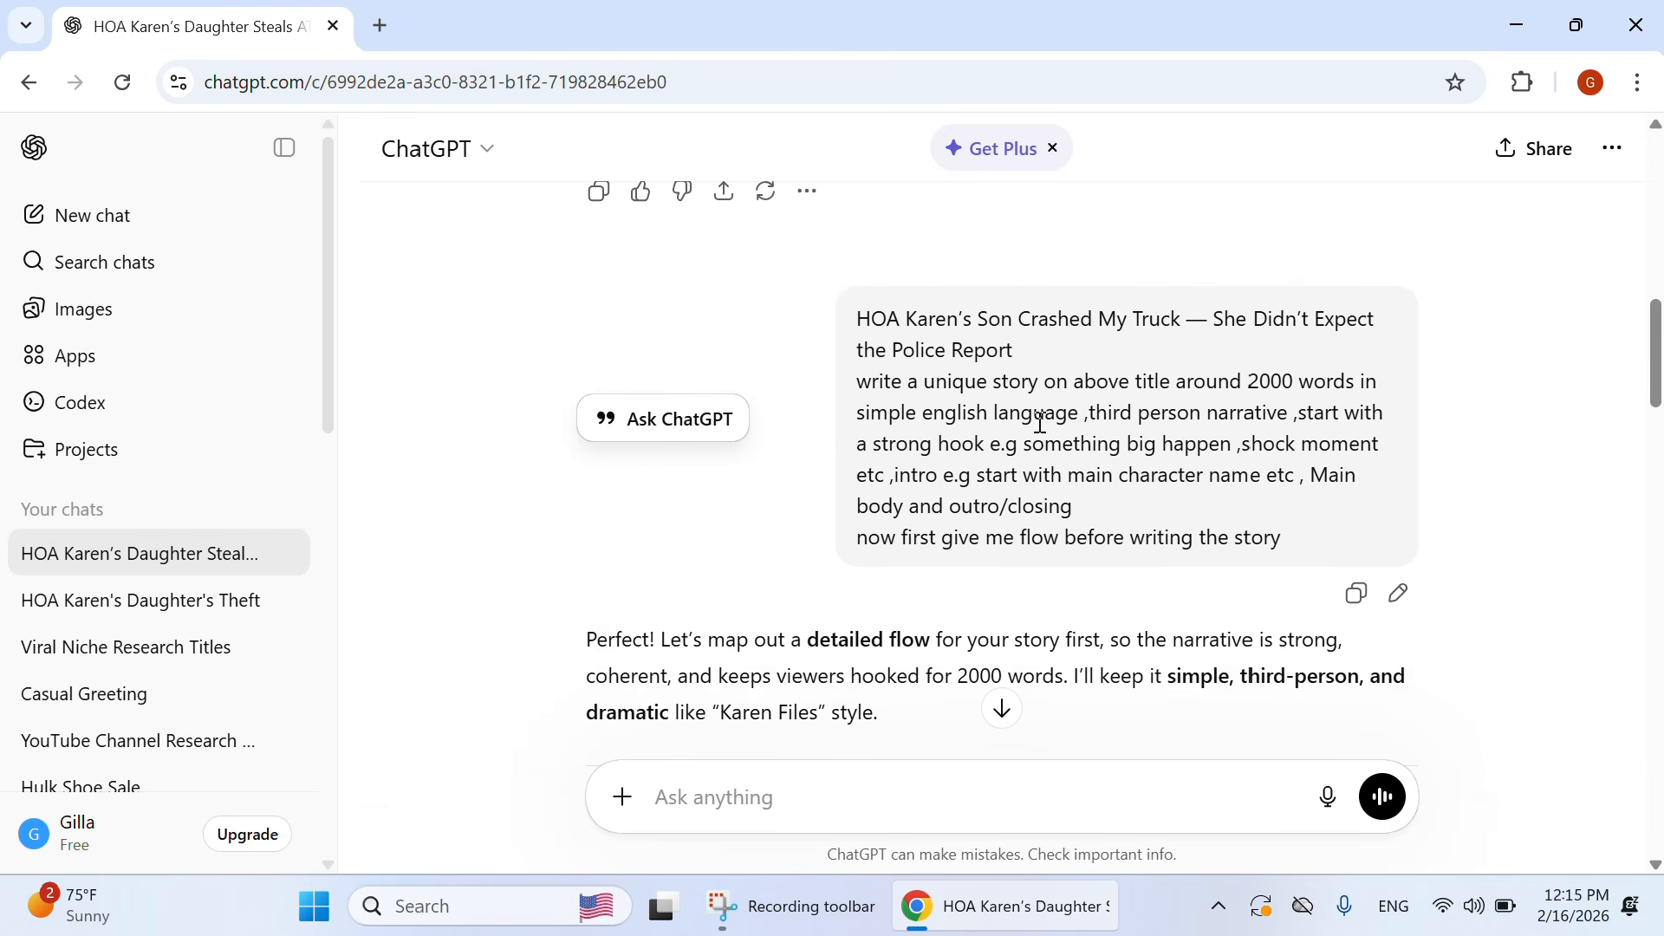
left_click_drag(1248, 387, 1297, 383)
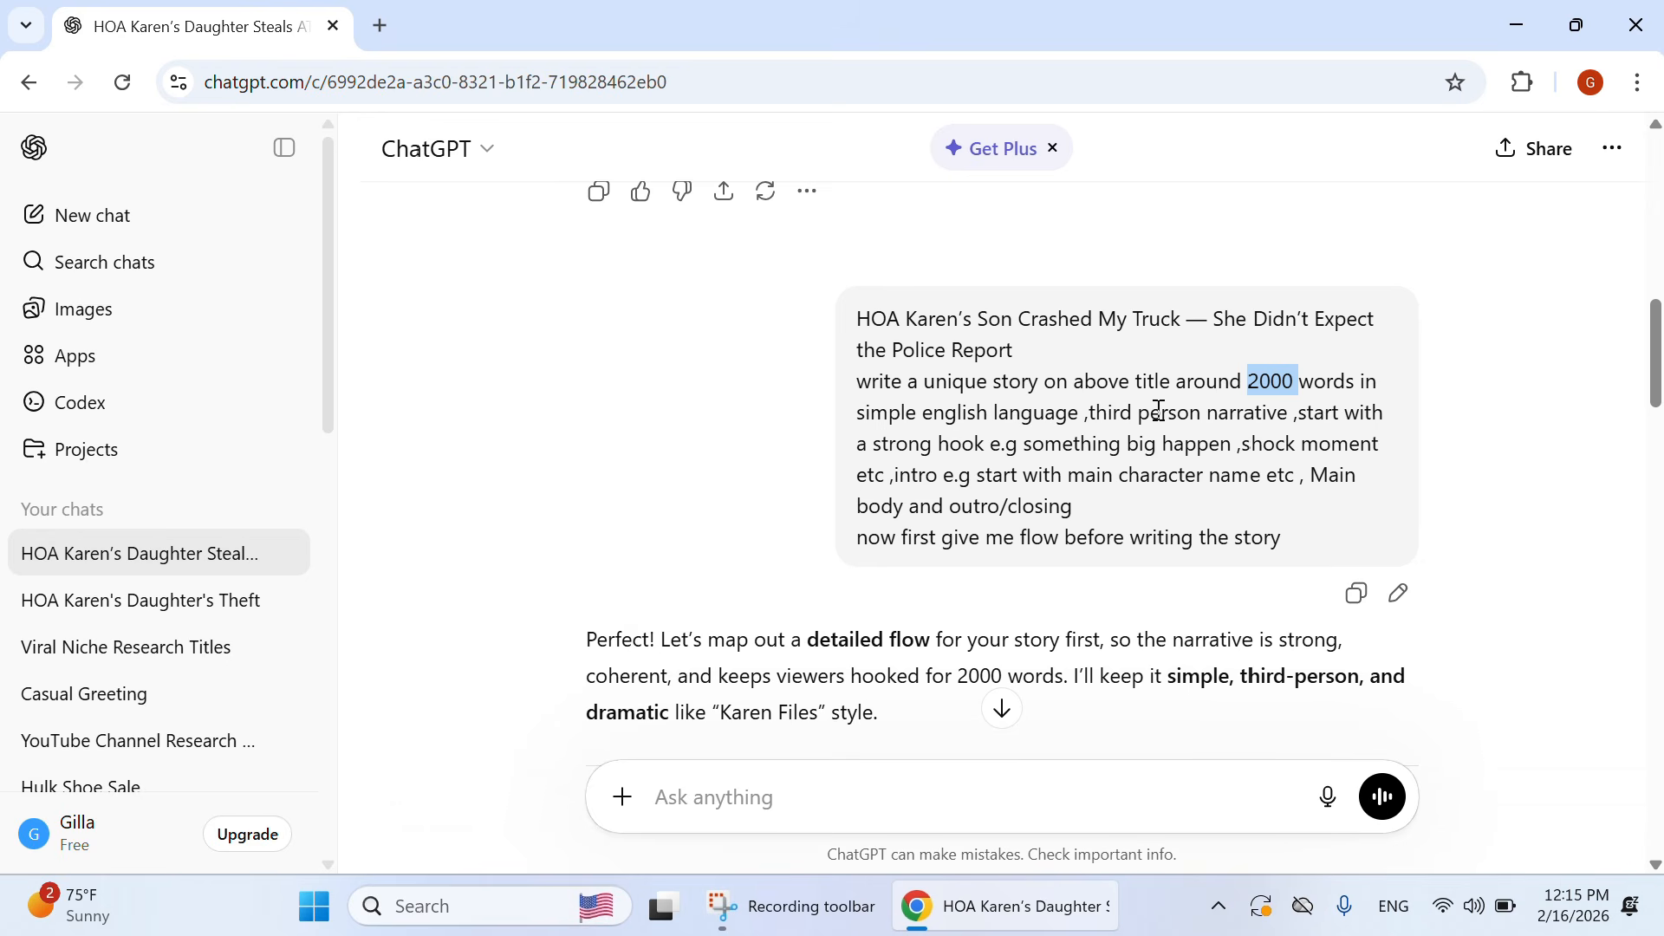
Step: Skim the whole story flow again from the hook to the closing question about writing the full story
scroll(910, 587, "down", 10)
scroll(880, 575, "up", 8)
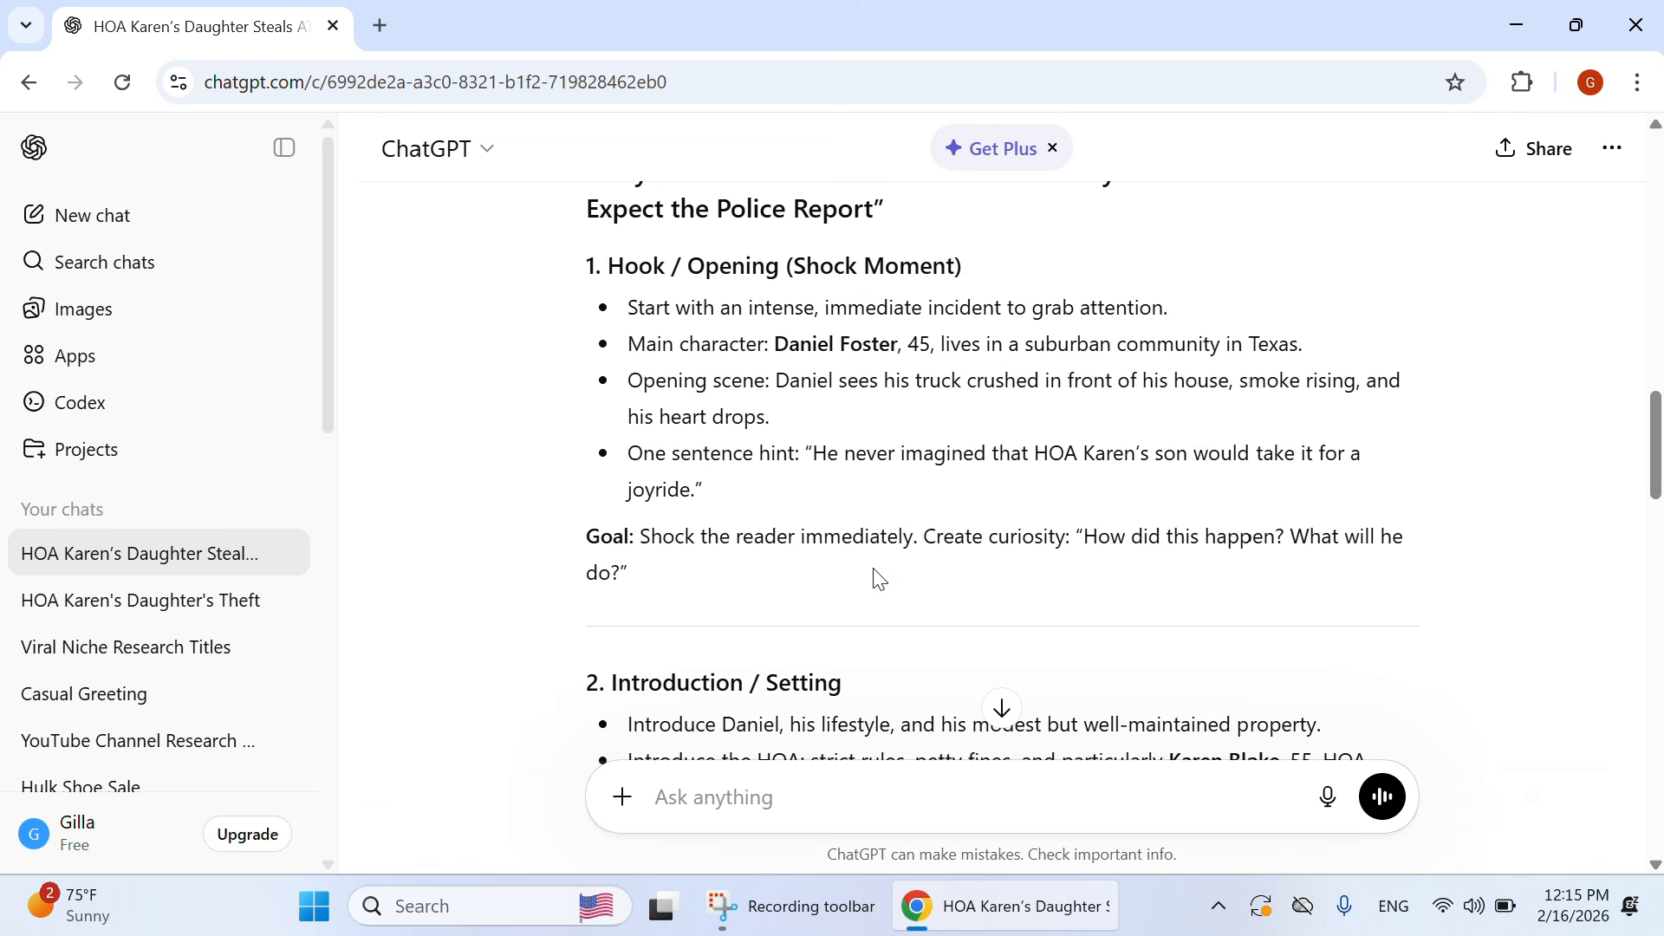
scroll(880, 579, "up", 4)
scroll(691, 487, "down", 14)
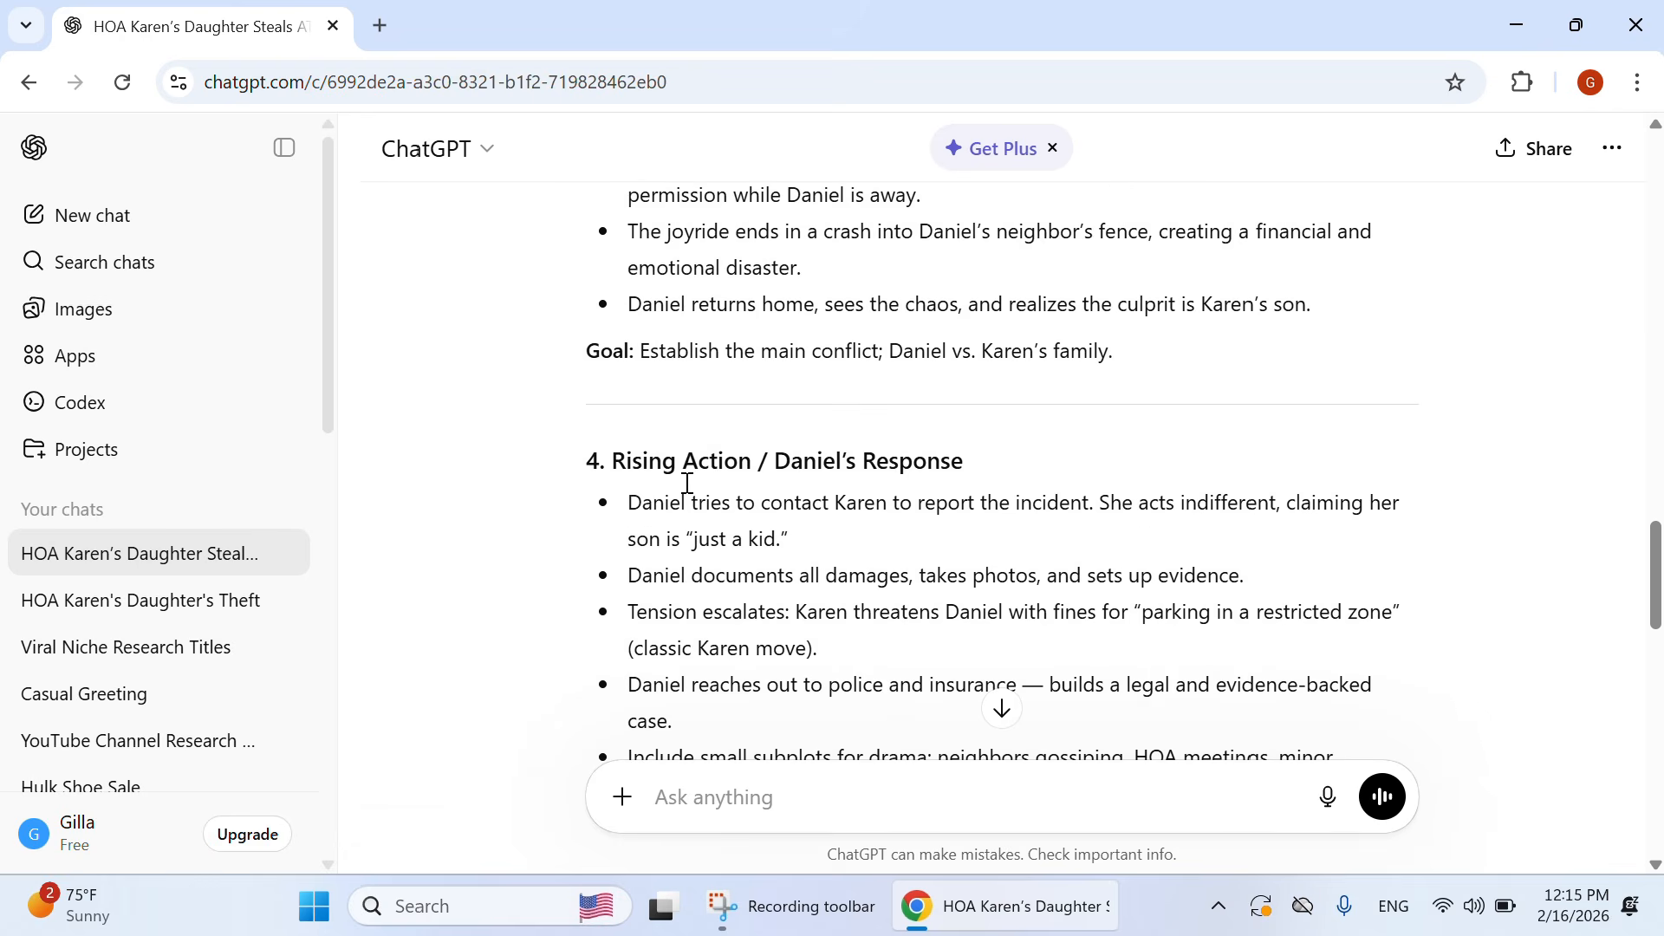
scroll(687, 483, "down", 12)
scroll(685, 490, "down", 3)
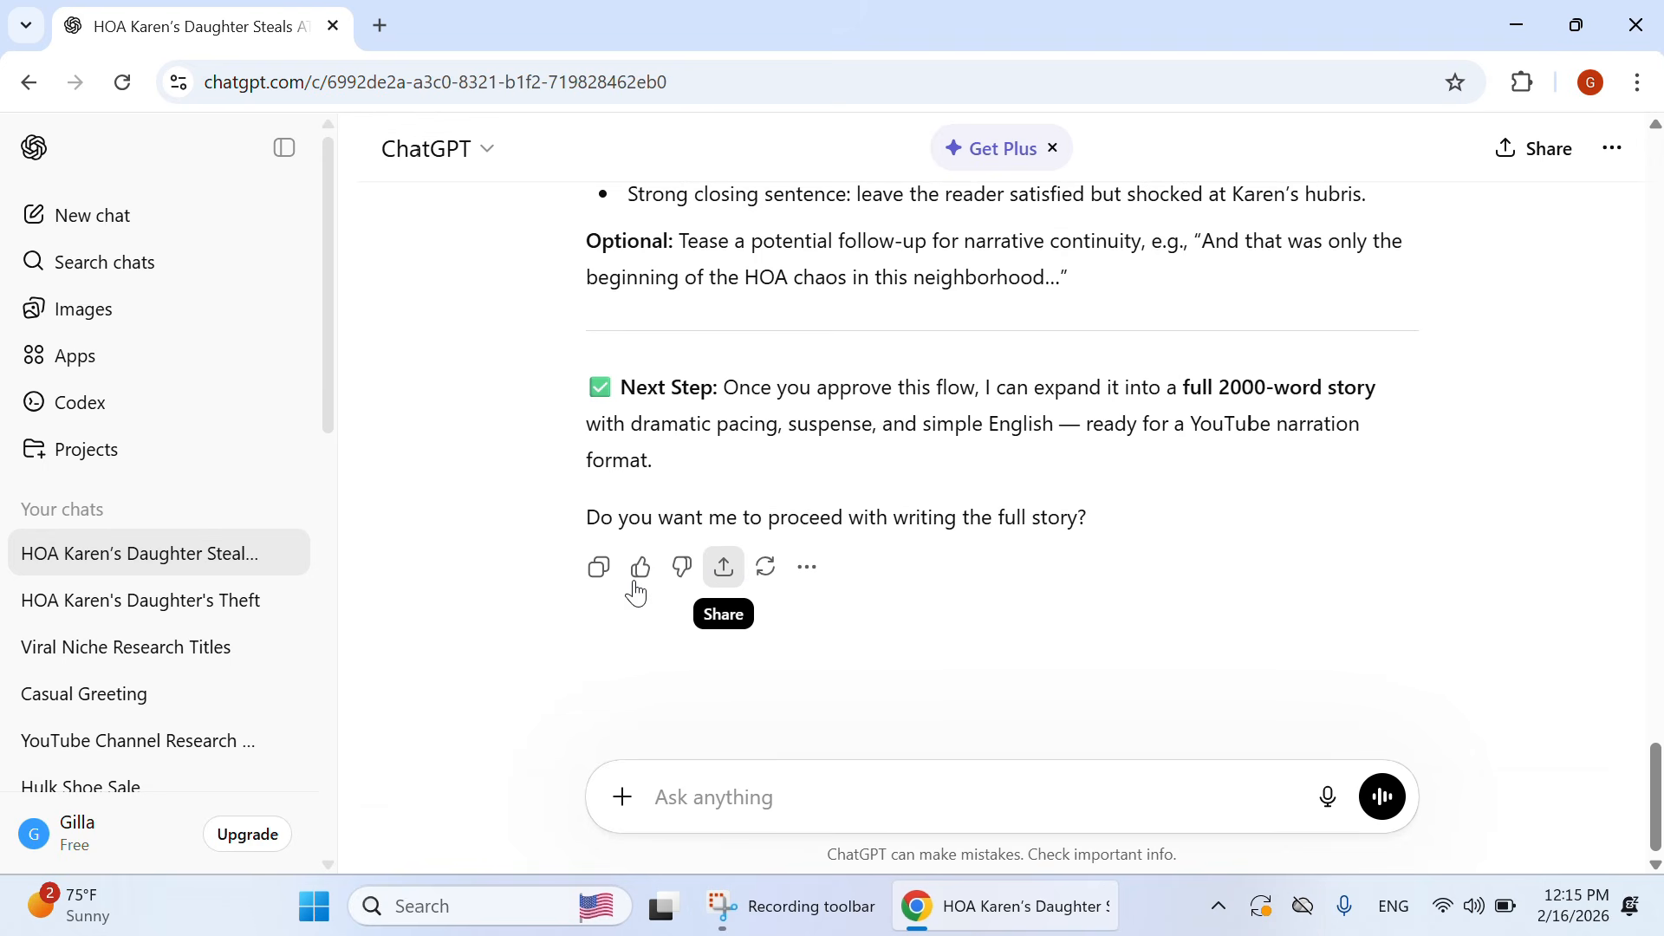
scroll(816, 507, "up", 1)
scroll(817, 508, "up", 9)
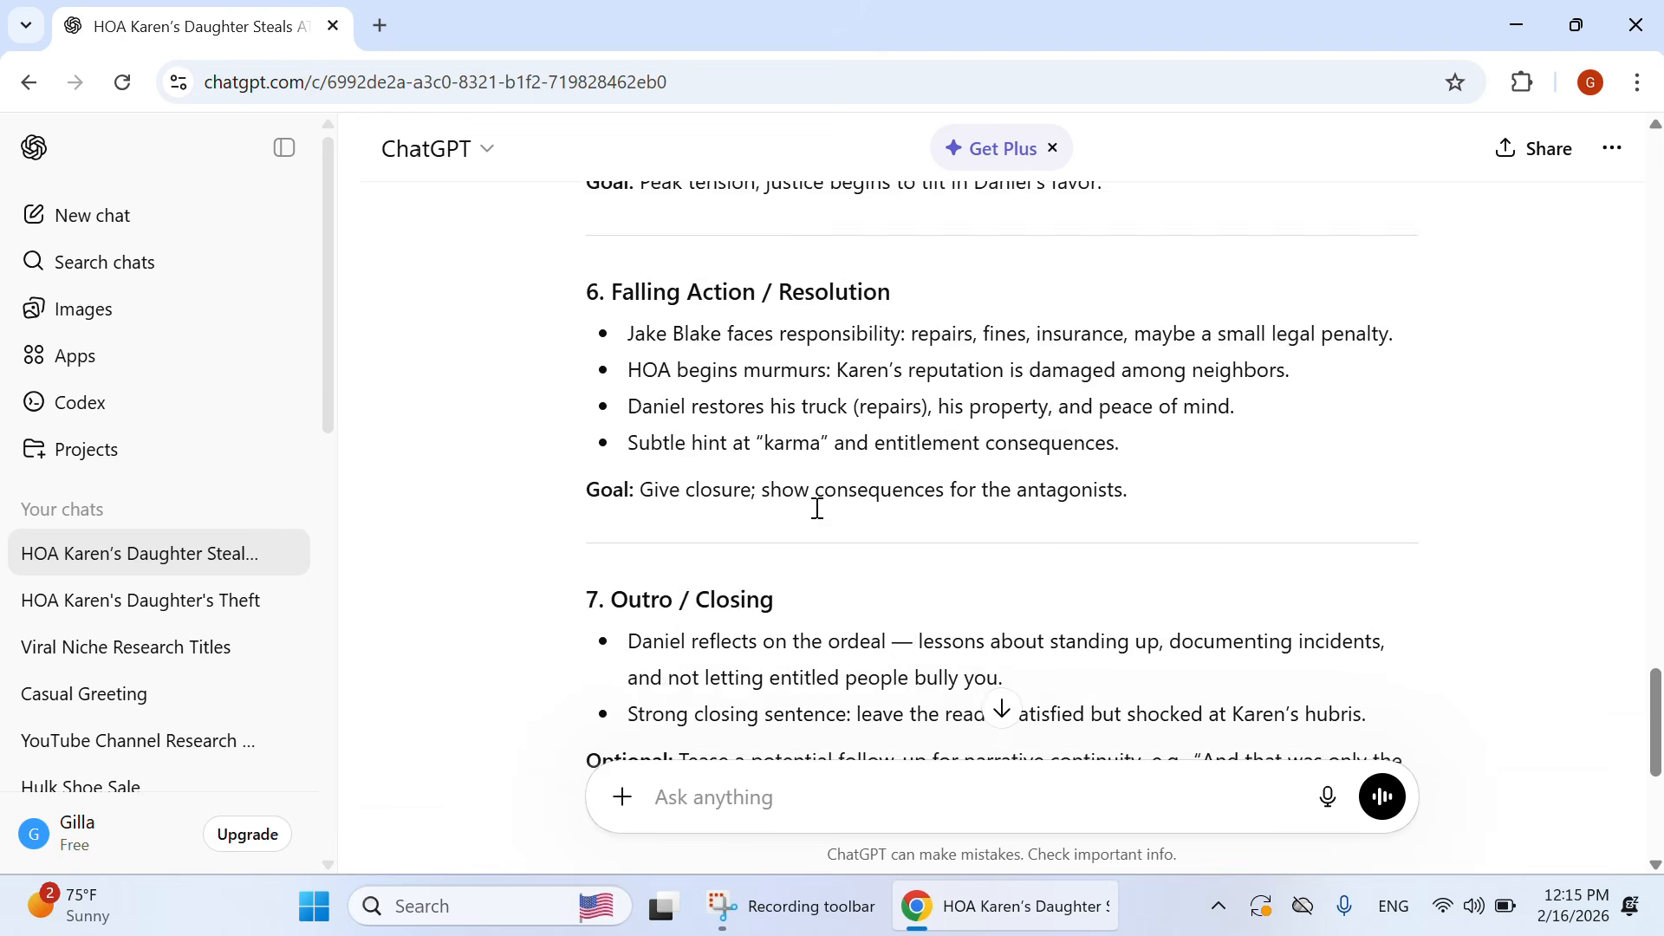
scroll(819, 511, "down", 5)
scroll(822, 527, "down", 6)
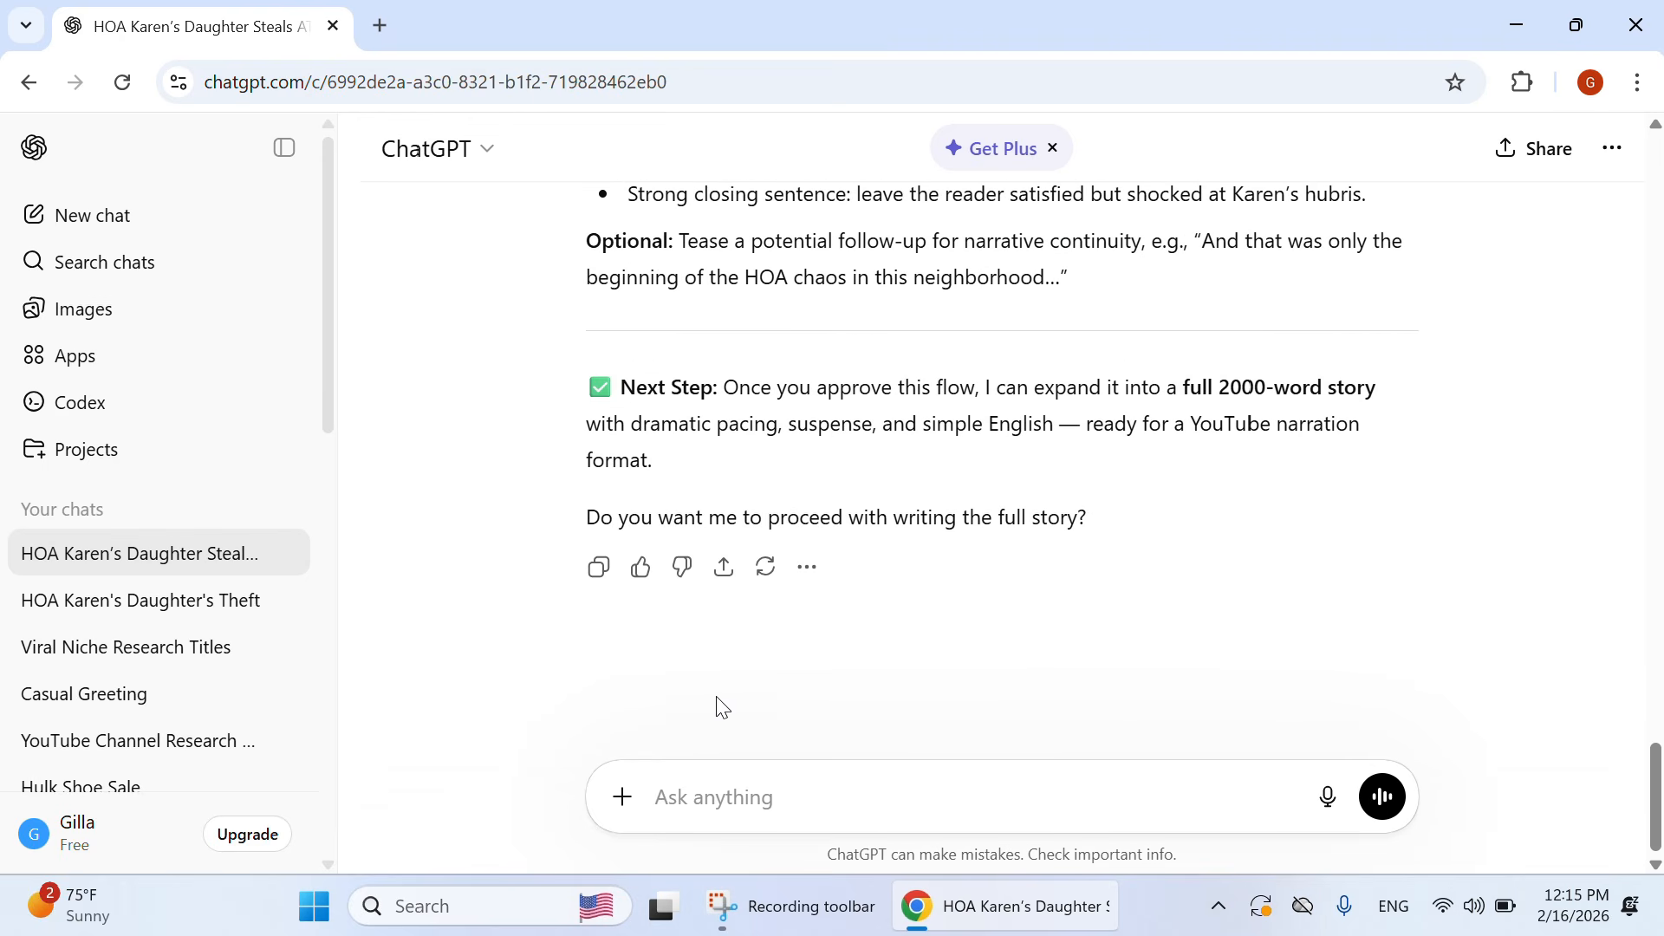
Step: Send ChatGPT the follow-up request "first expand hook then asks for next"
left_click(699, 797)
type("e")
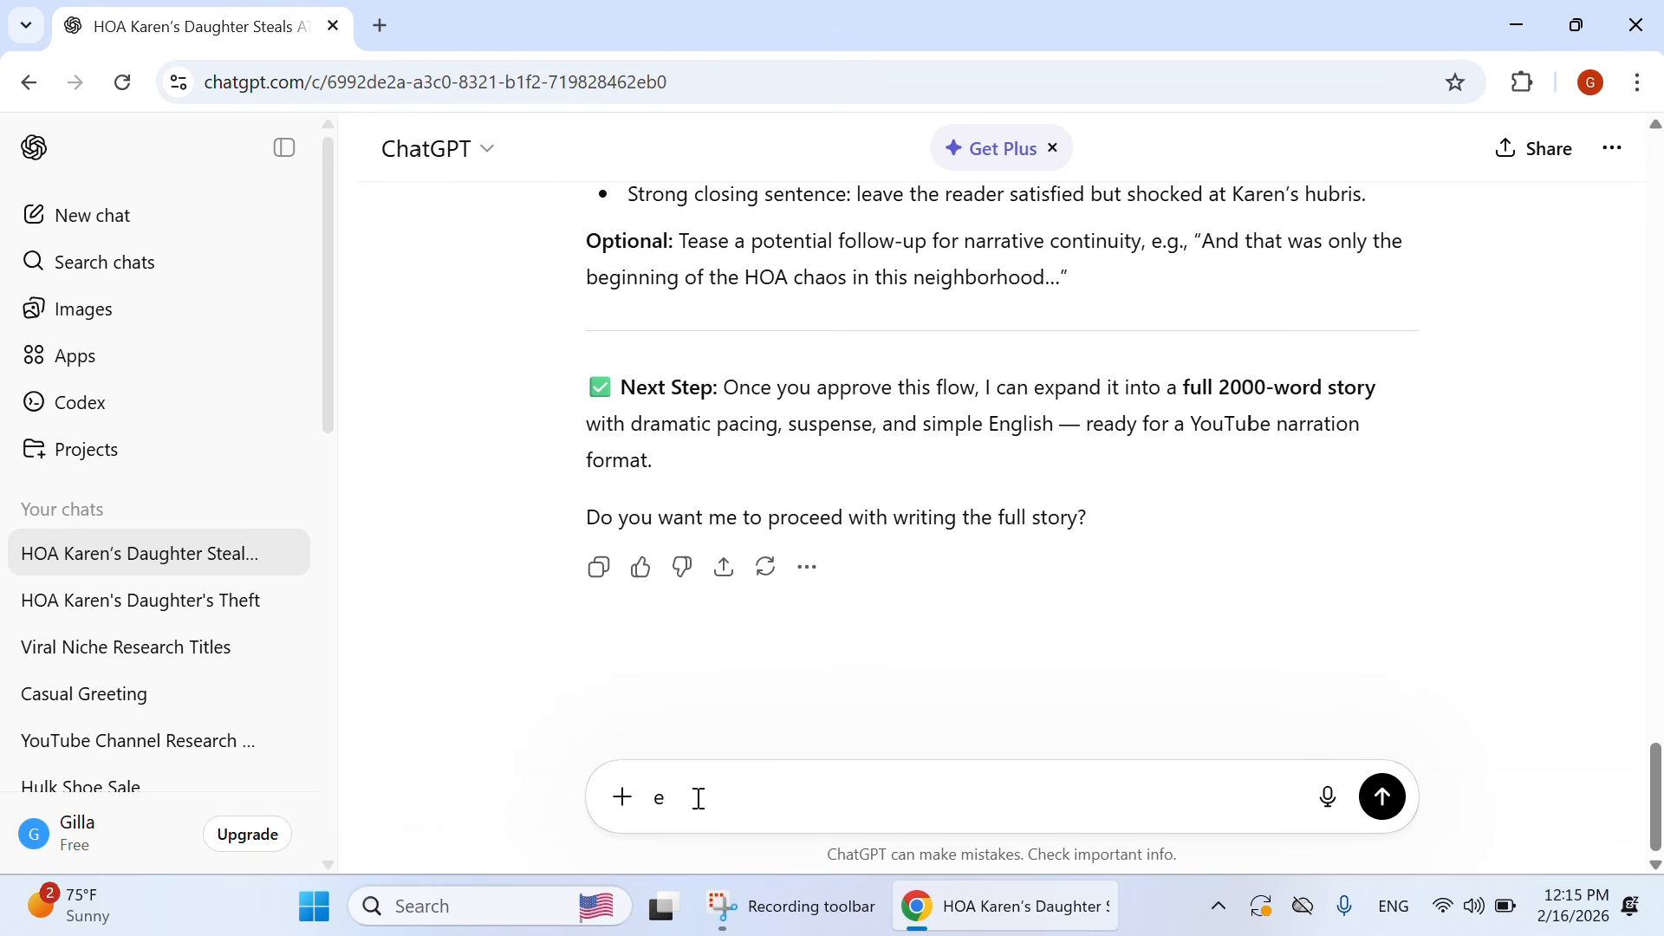
type("pan")
key("BackSpace")
key("BackSpace")
type("fist")
key("BackSpace")
key("BackSpace")
type("rst exp")
type("anf")
type("en")
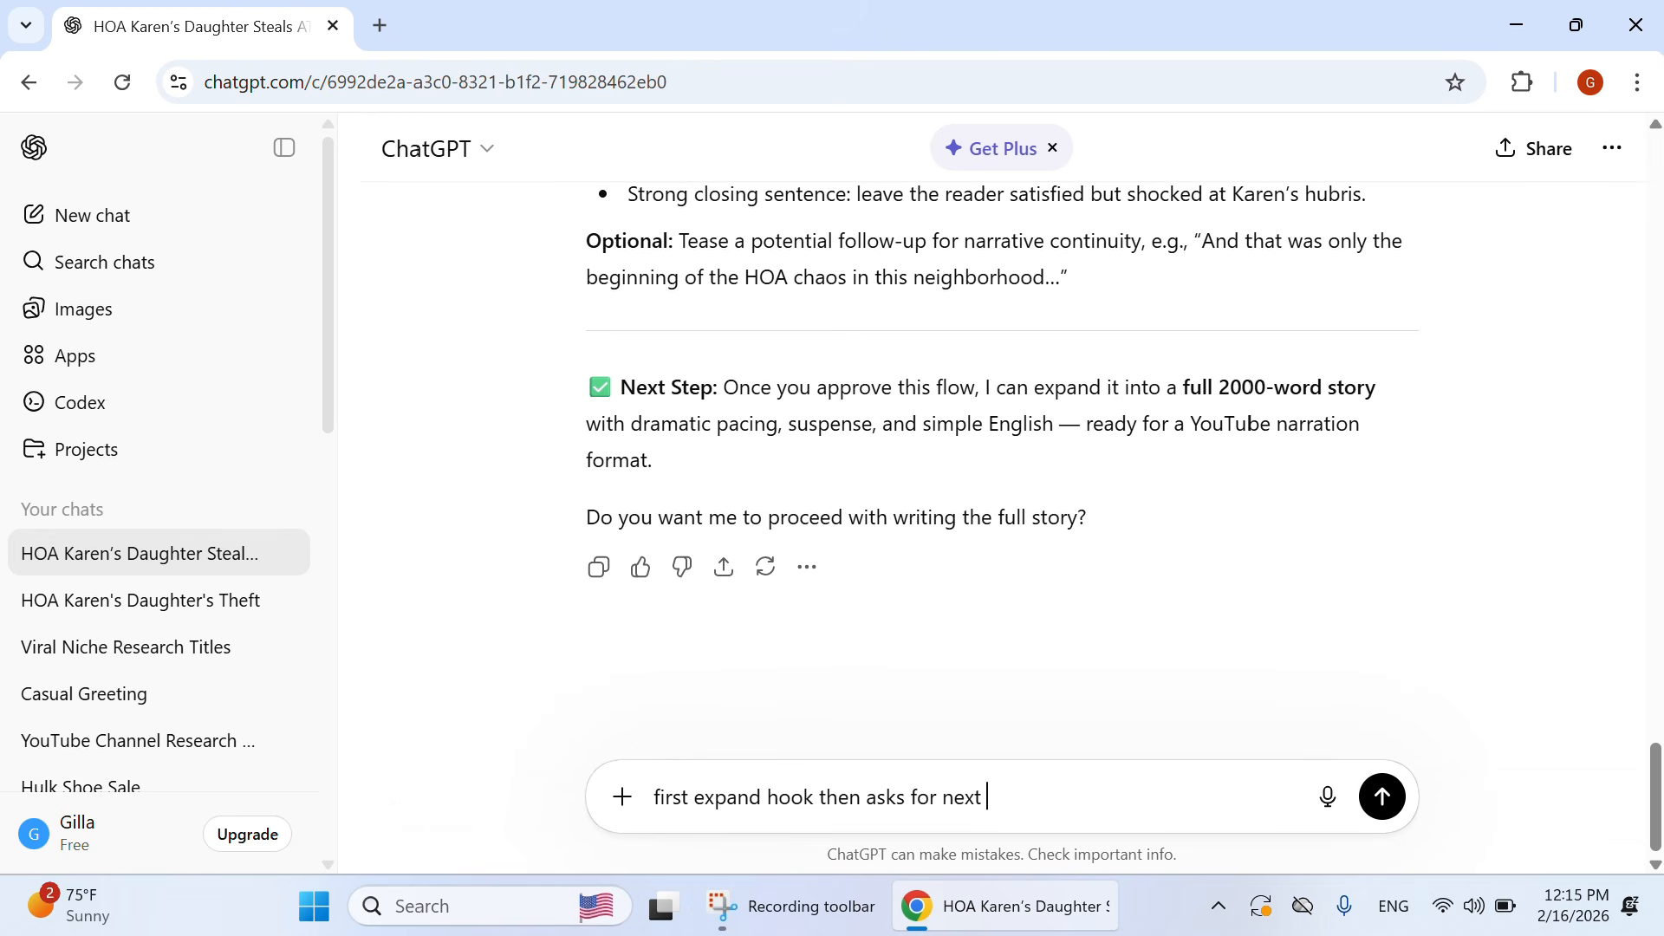
left_click(1381, 797)
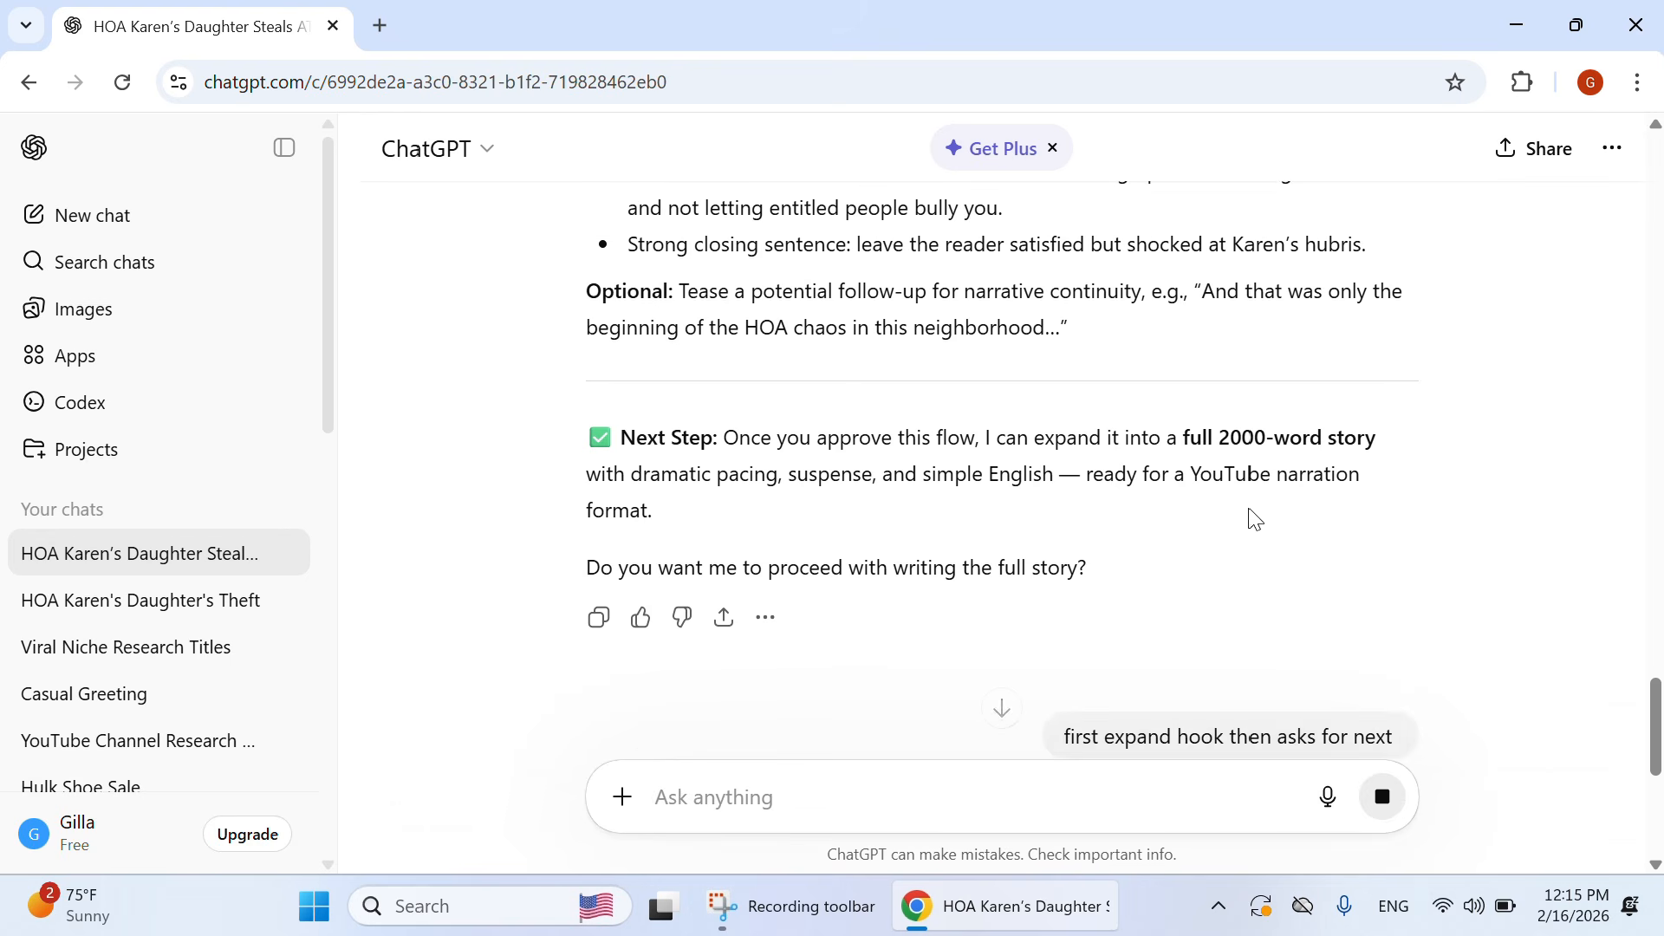
Step: Revisit the hook outline in the story flow, then examine the expanded hook in the new reply
scroll(1248, 503, "up", 20)
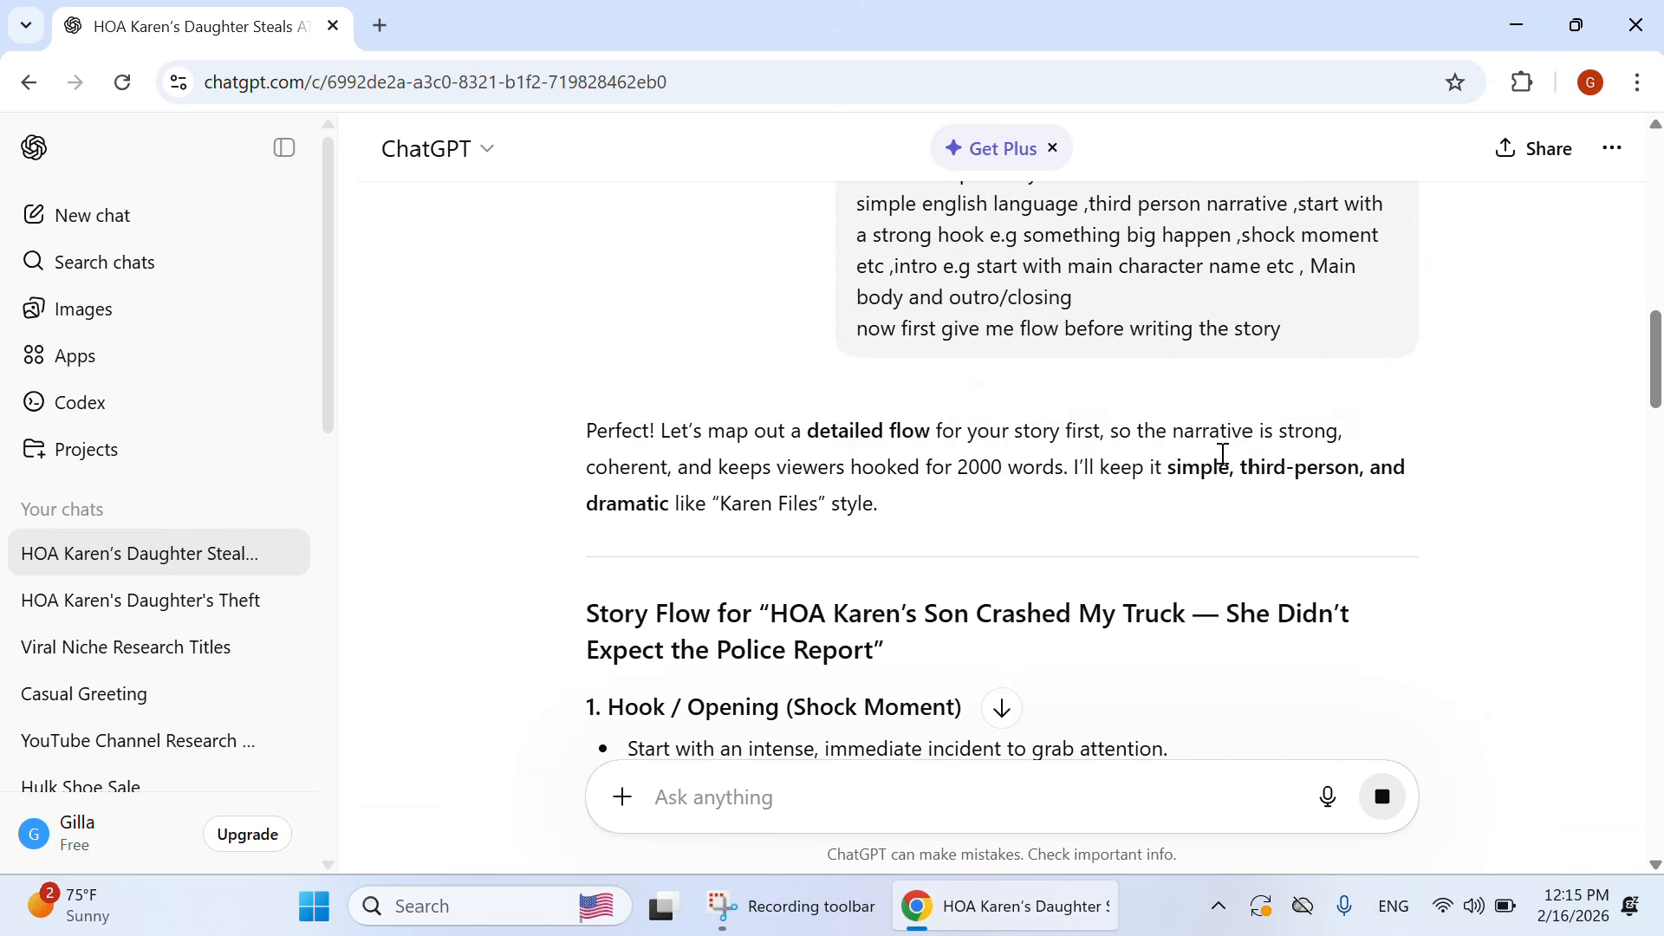
scroll(1222, 453, "down", 5)
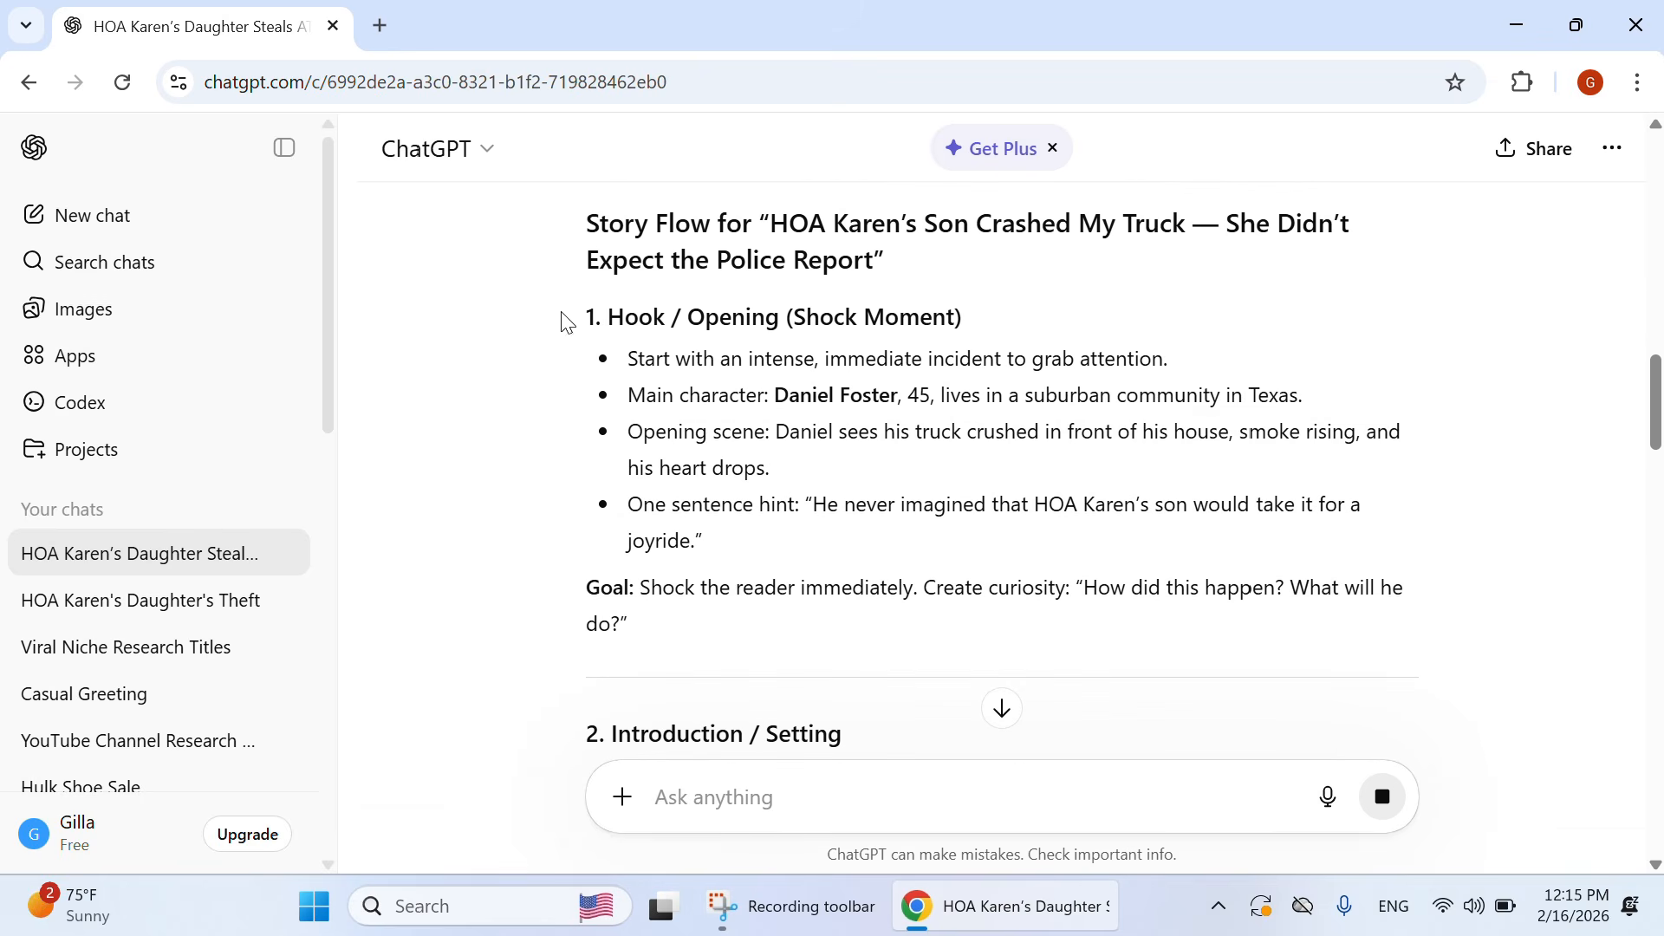
left_click_drag(565, 321, 914, 697)
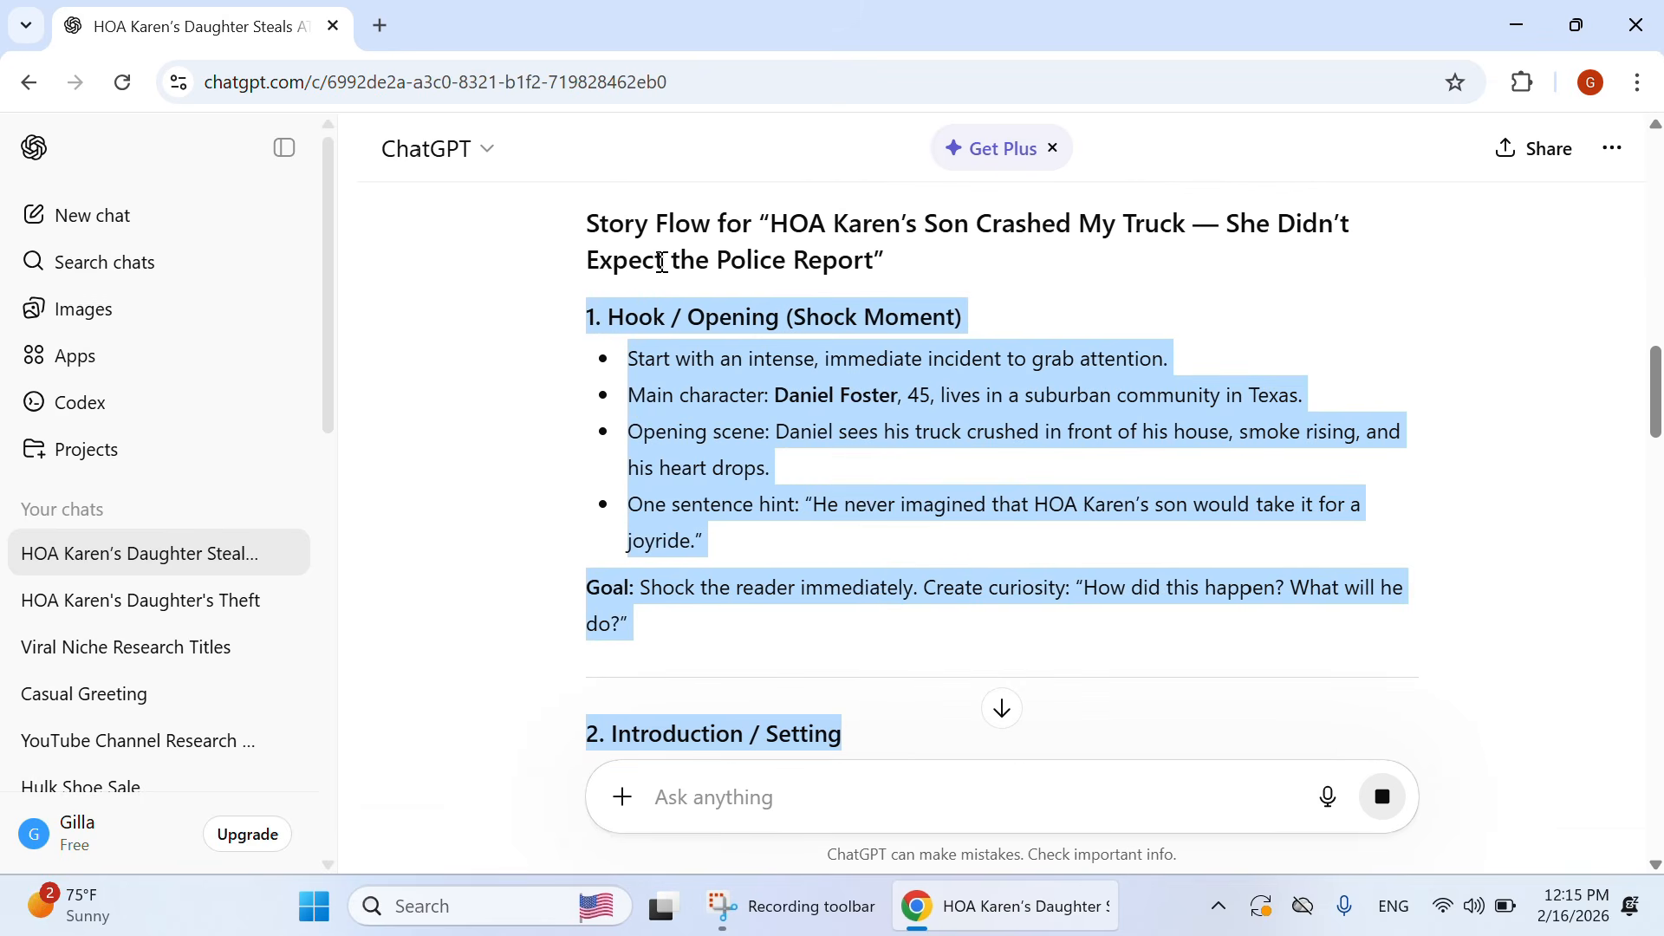
scroll(768, 497, "down", 5)
scroll(897, 407, "up", 10)
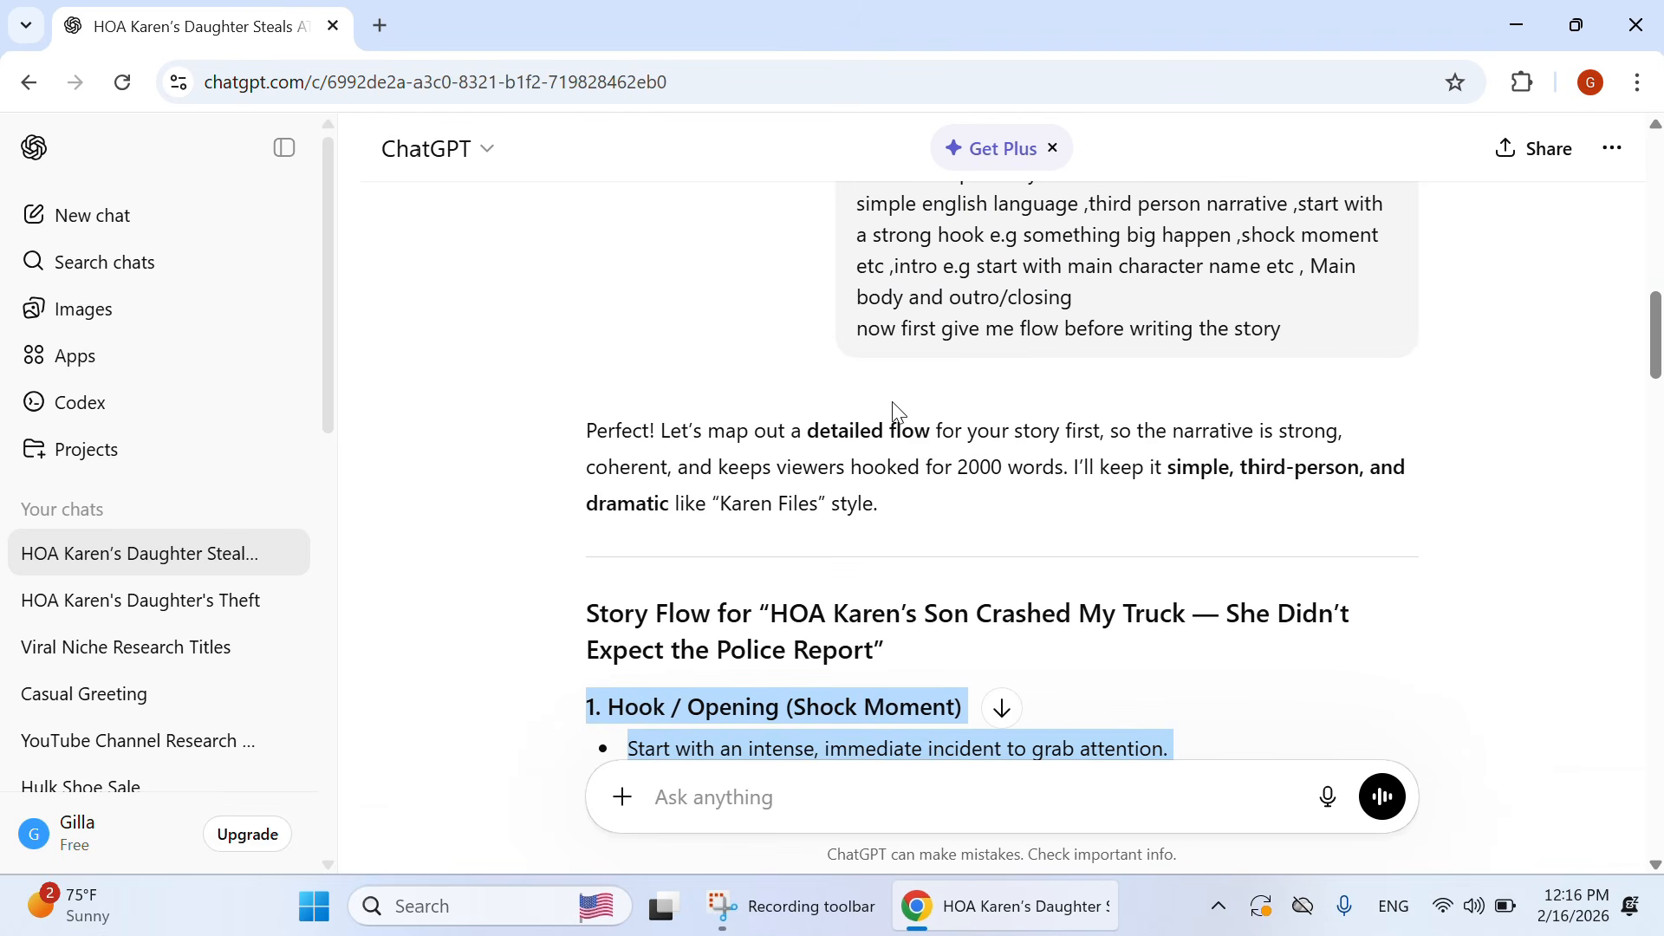
scroll(716, 544, "down", 5)
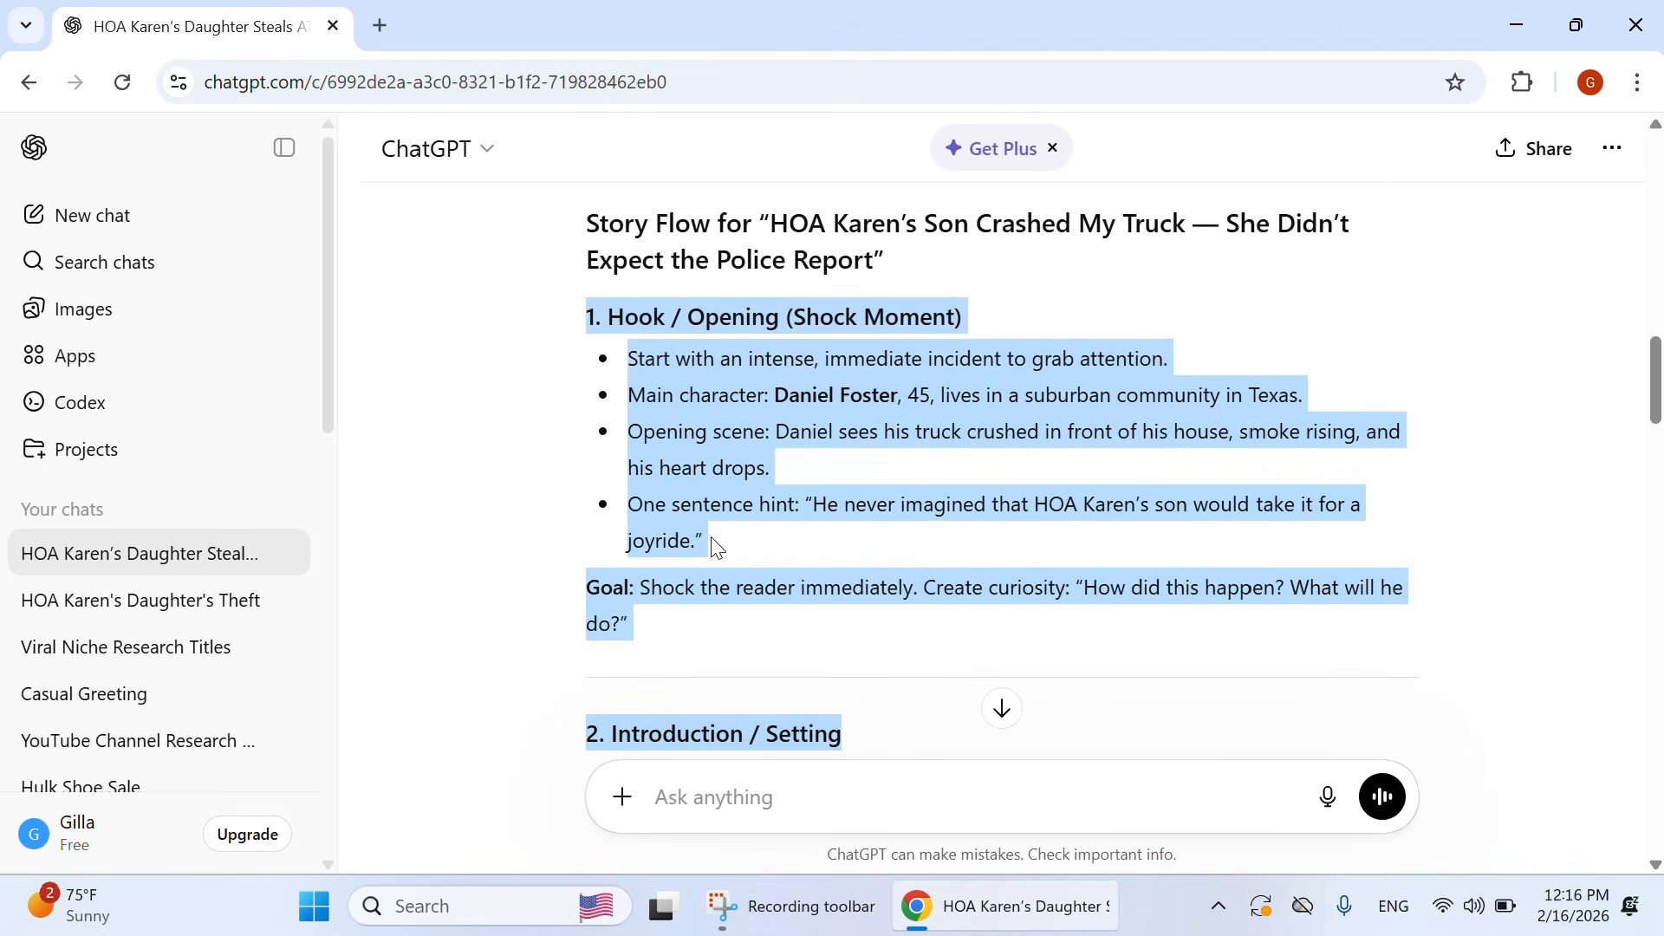
scroll(893, 473, "down", 3)
scroll(906, 468, "down", 20)
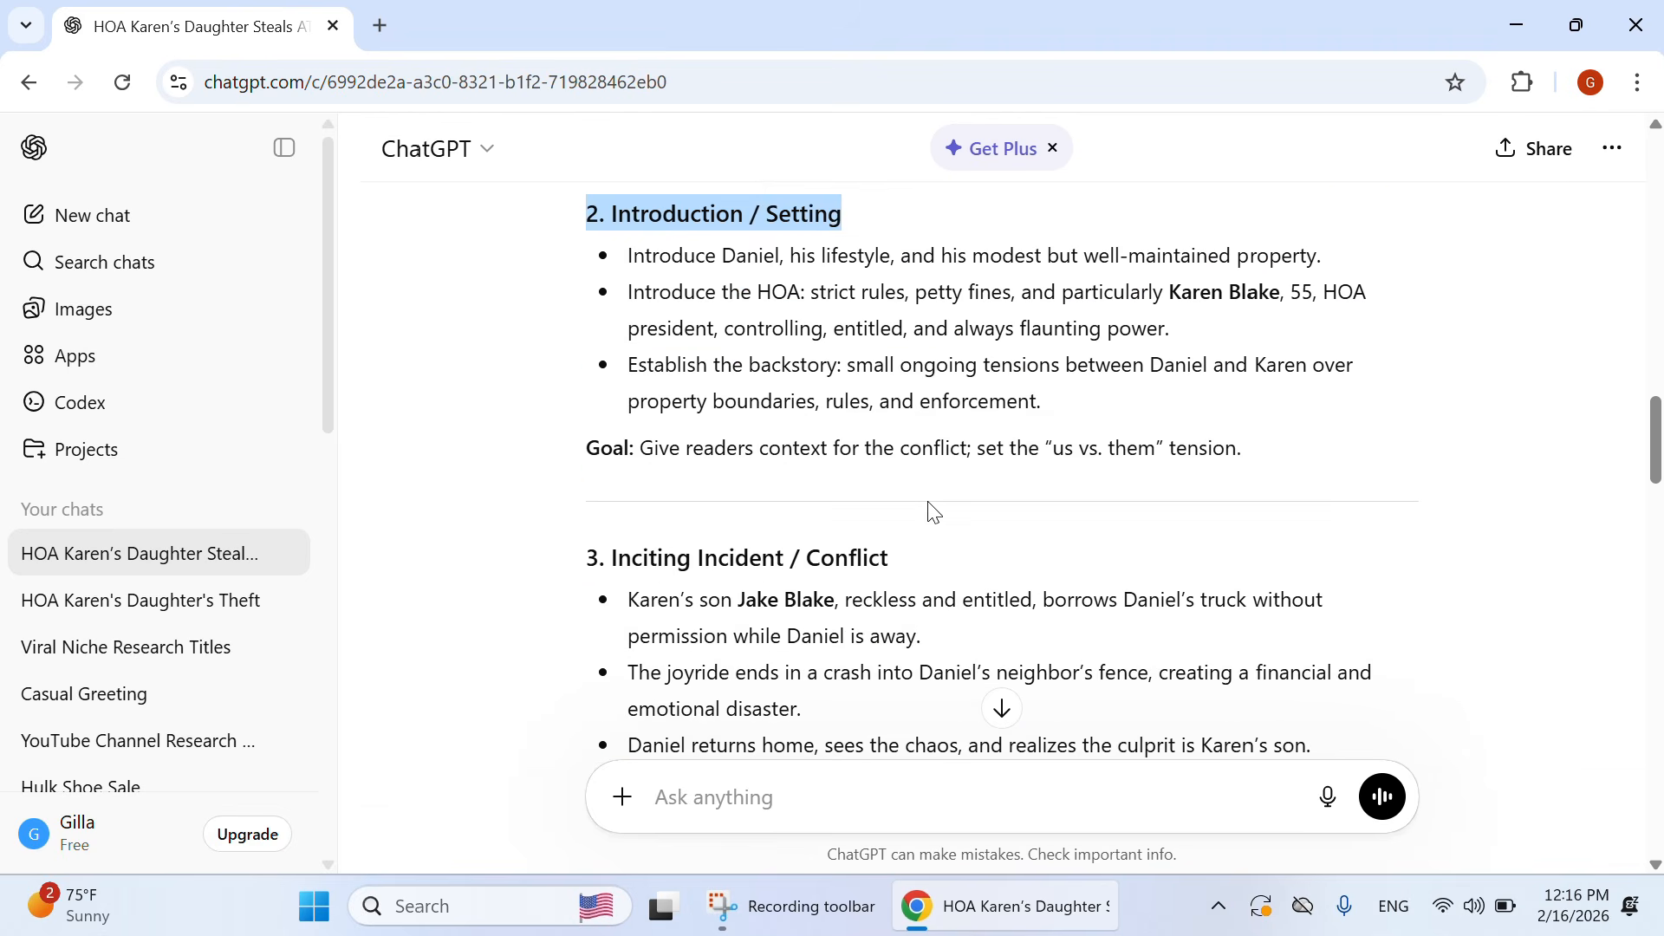
scroll(954, 517, "down", 6)
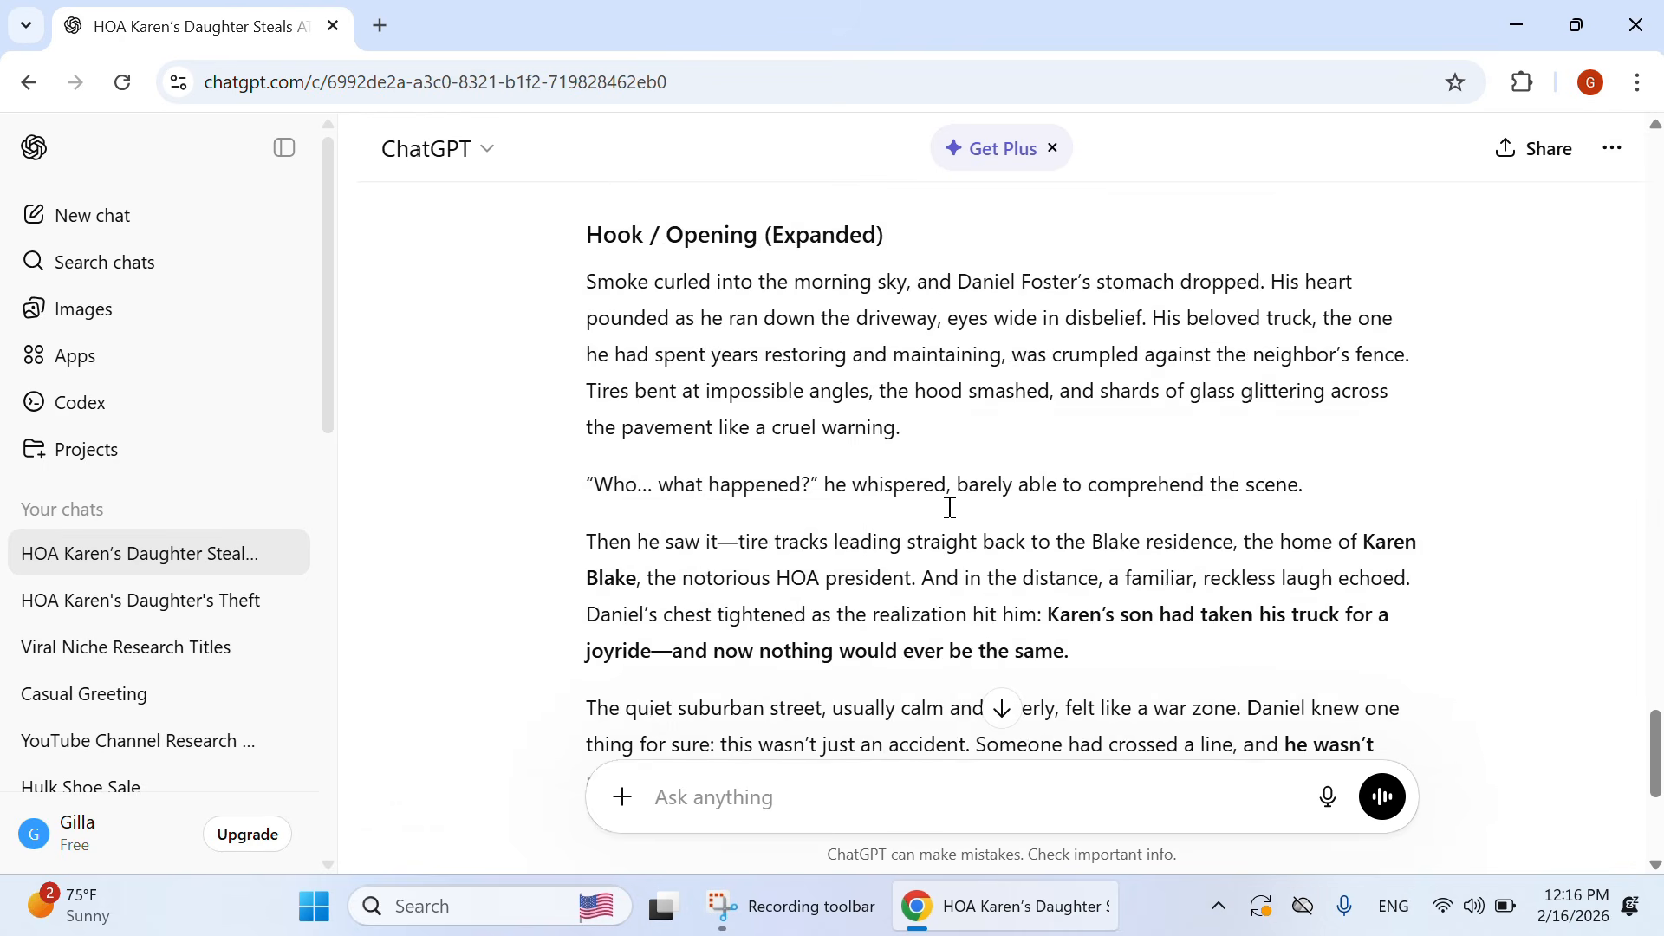
Step: Read through the expanded hook from the request above it down to ChatGPT's closing question about expanding the next section
scroll(1145, 513, "up", 6)
scroll(1146, 511, "down", 2)
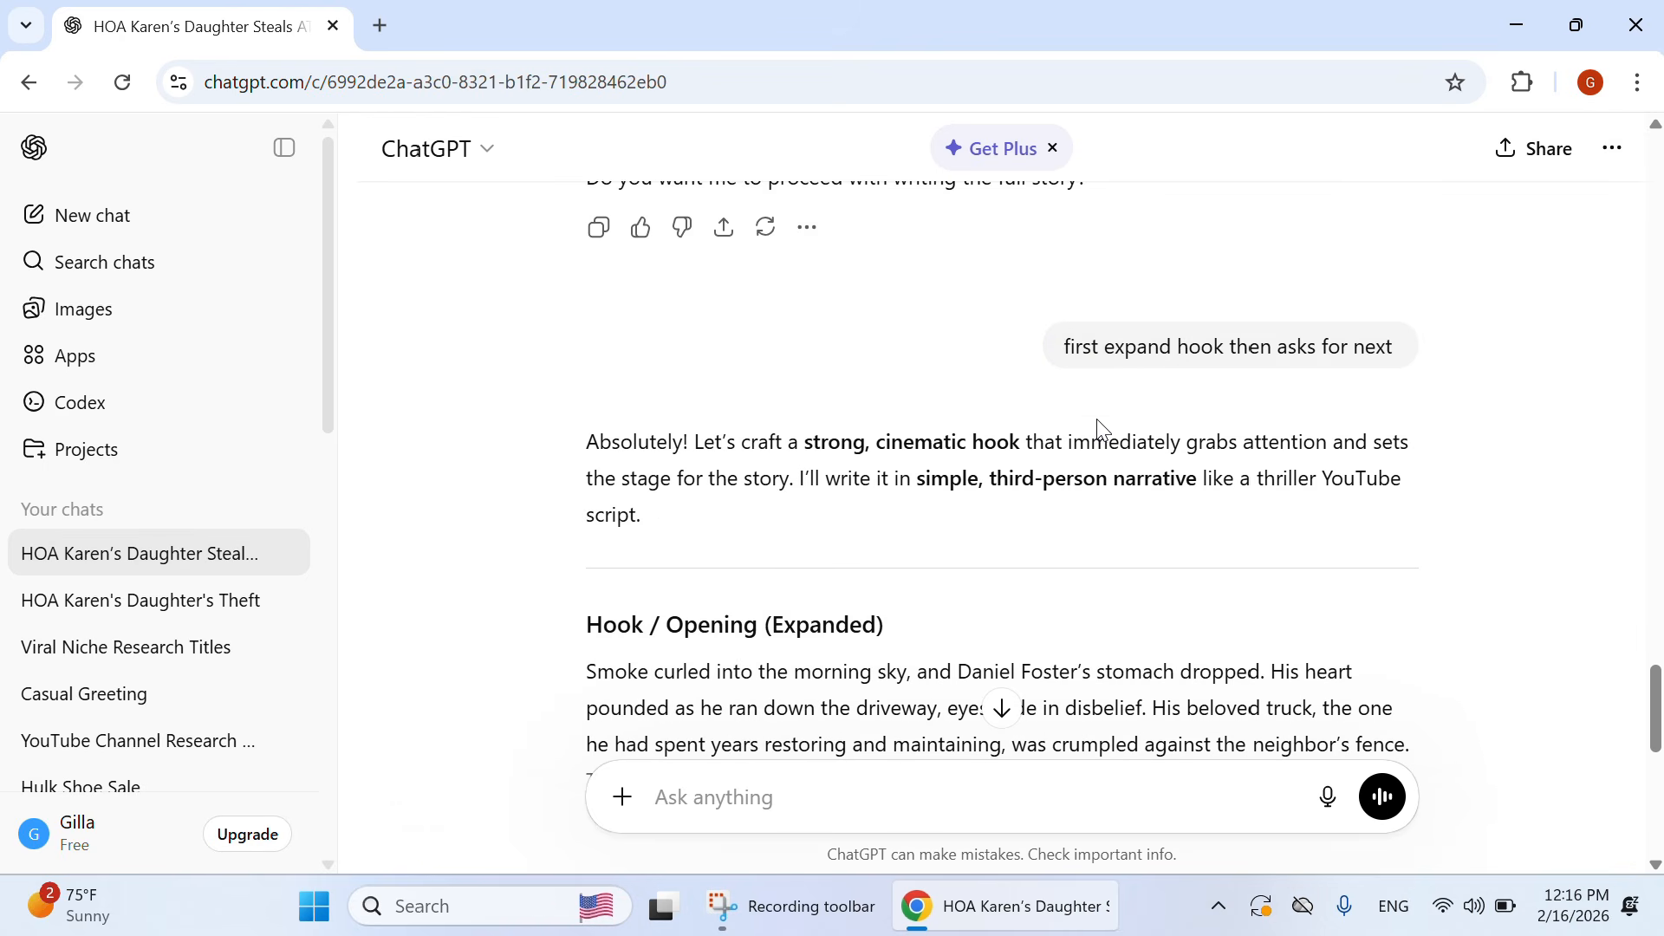
scroll(1084, 426, "down", 3)
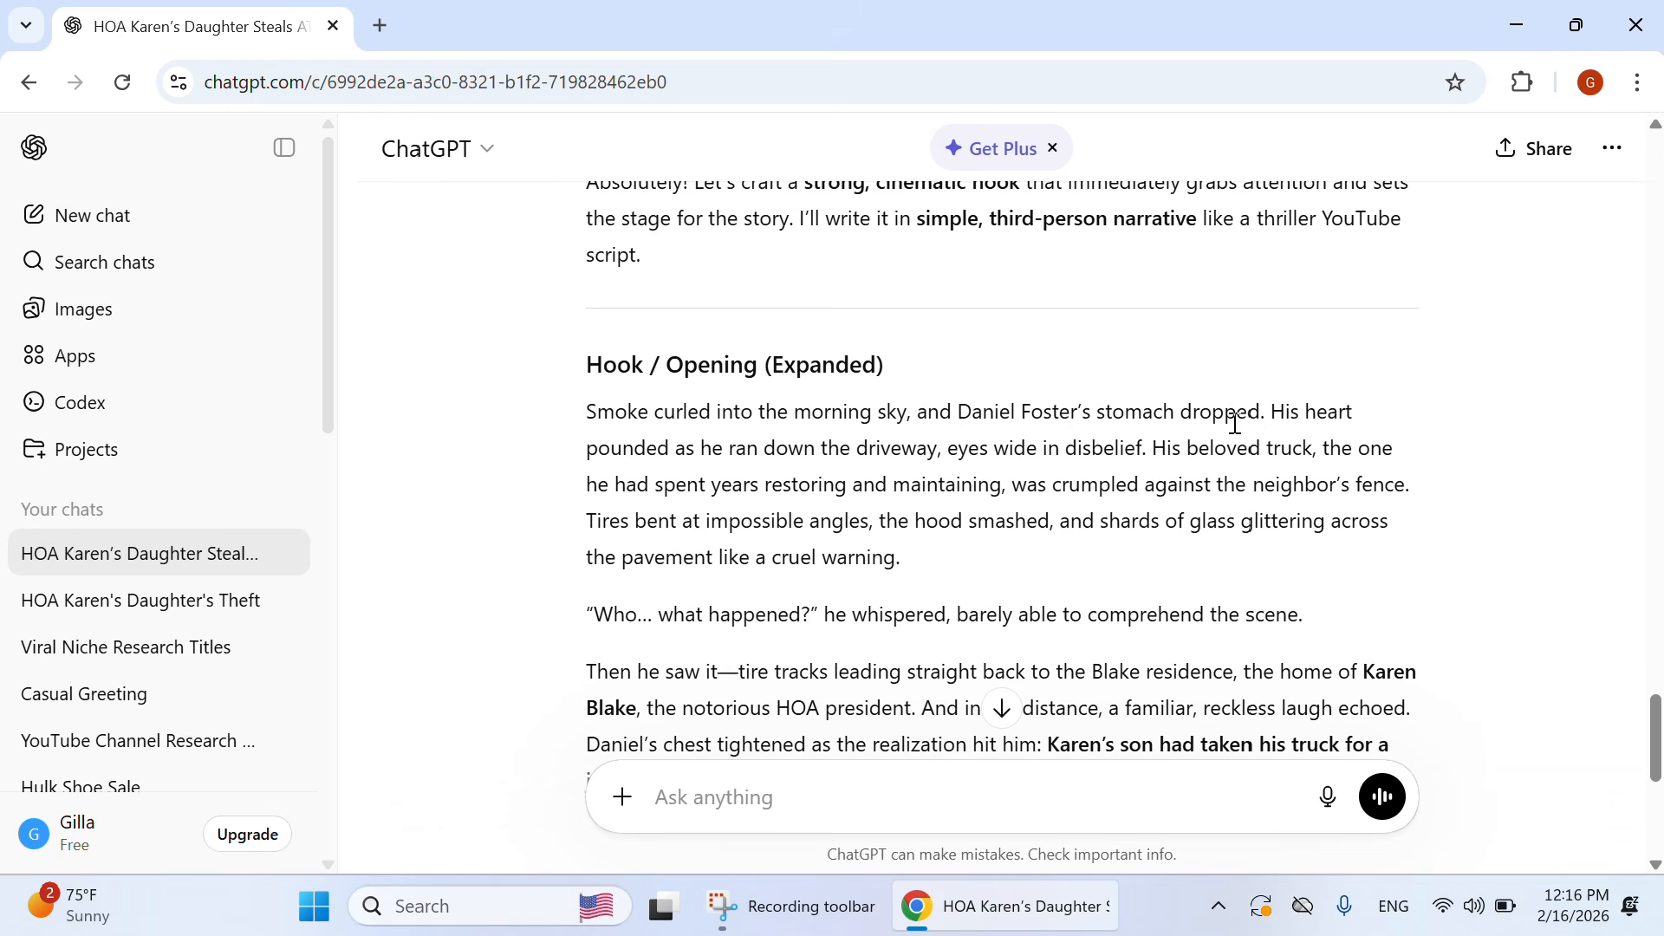
scroll(1254, 420, "down", 1)
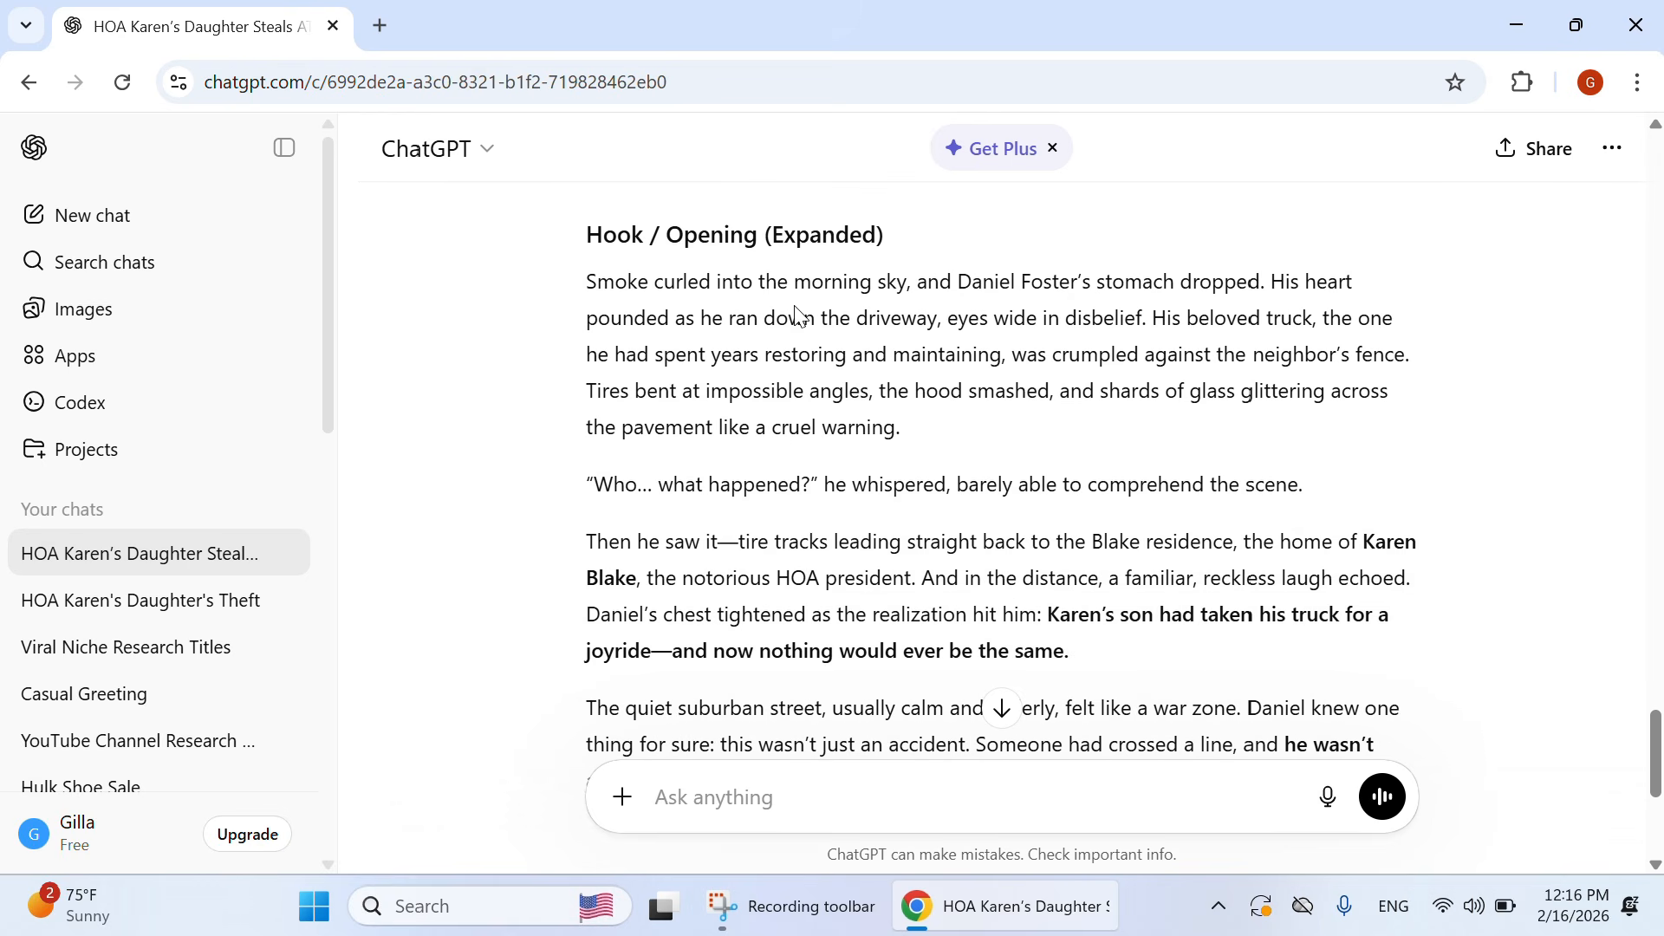
left_click_drag(634, 319, 926, 356)
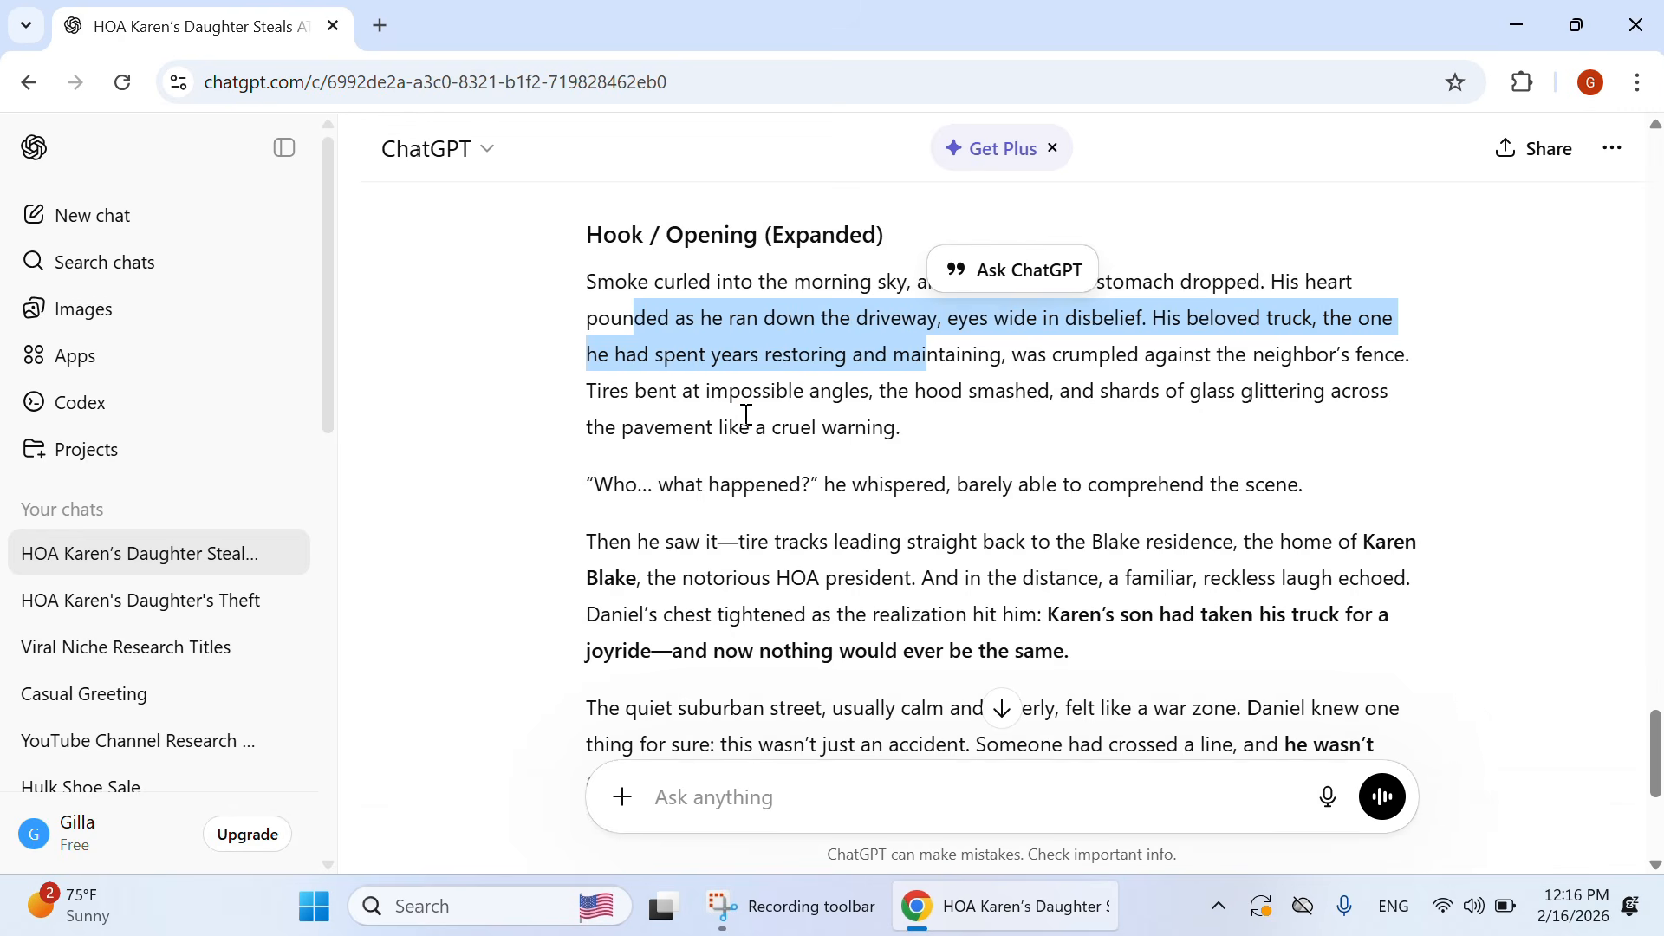
scroll(745, 414, "down", 5)
scroll(867, 572, "up", 4)
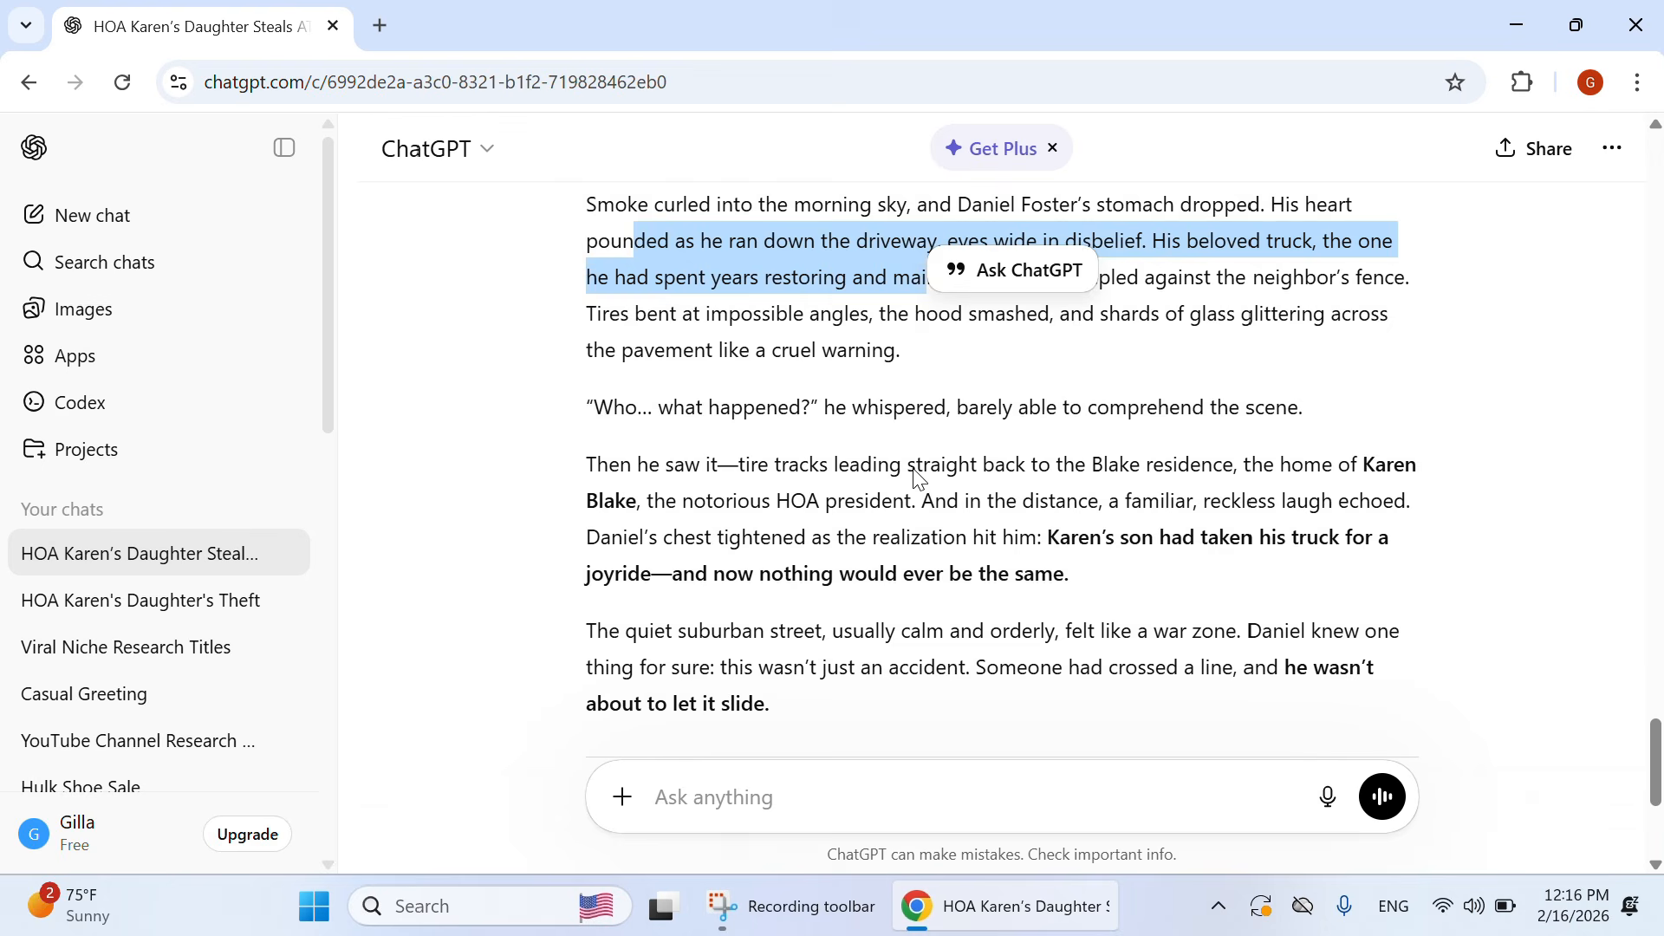
scroll(906, 472, "up", 3)
scroll(894, 472, "down", 7)
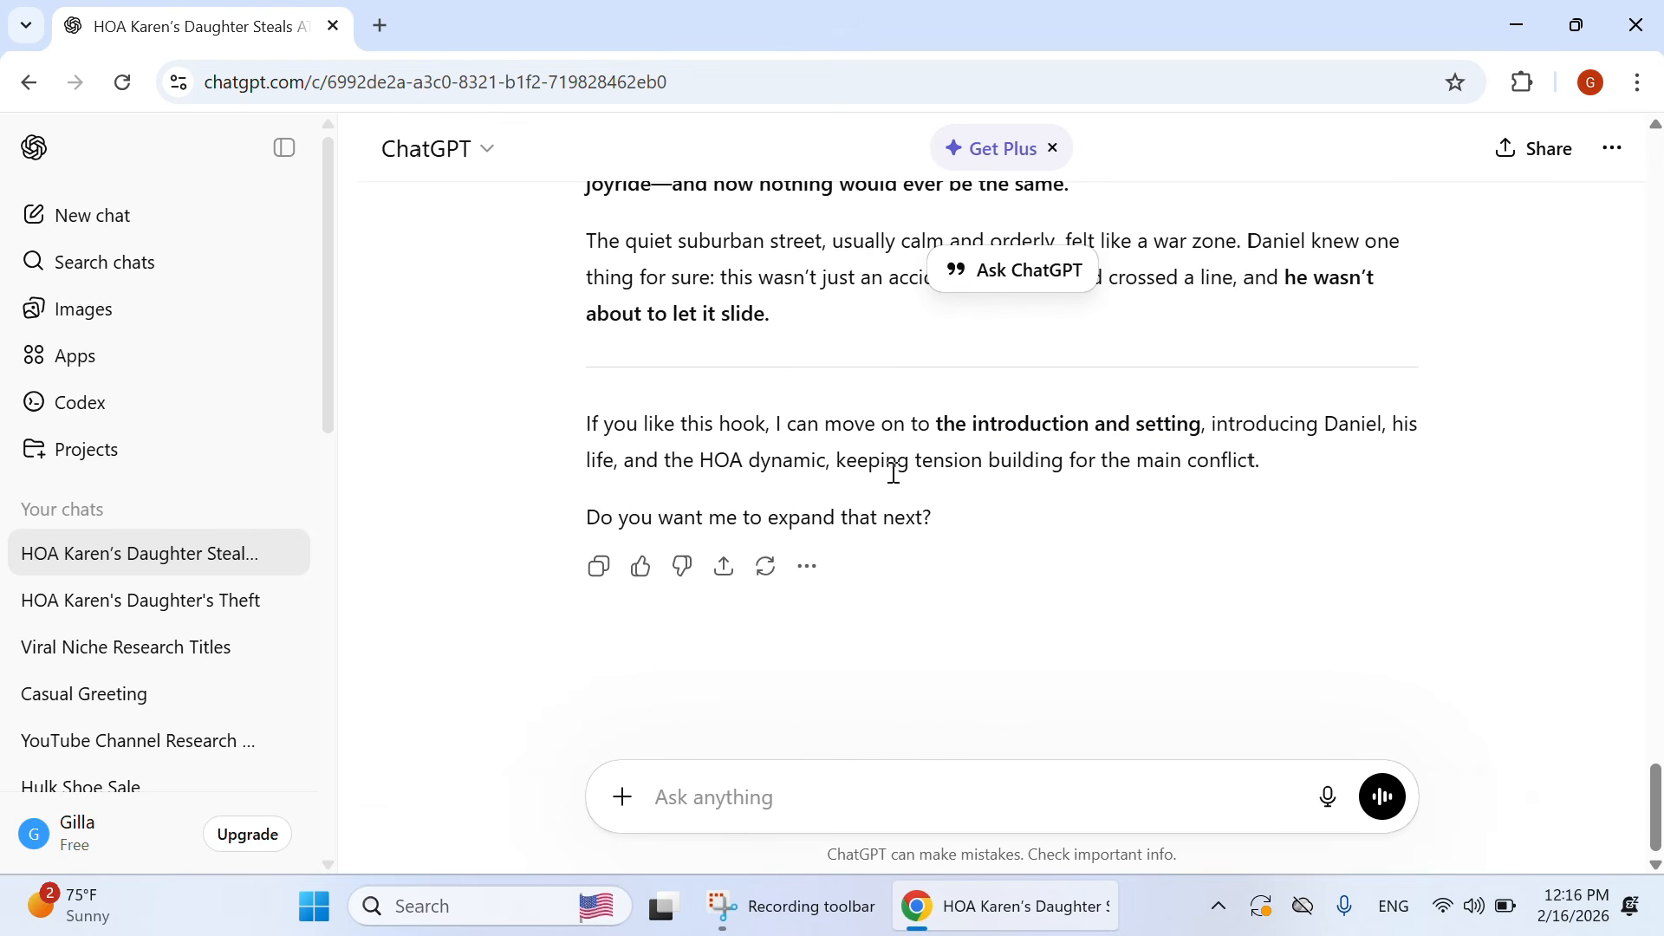
left_click(887, 679)
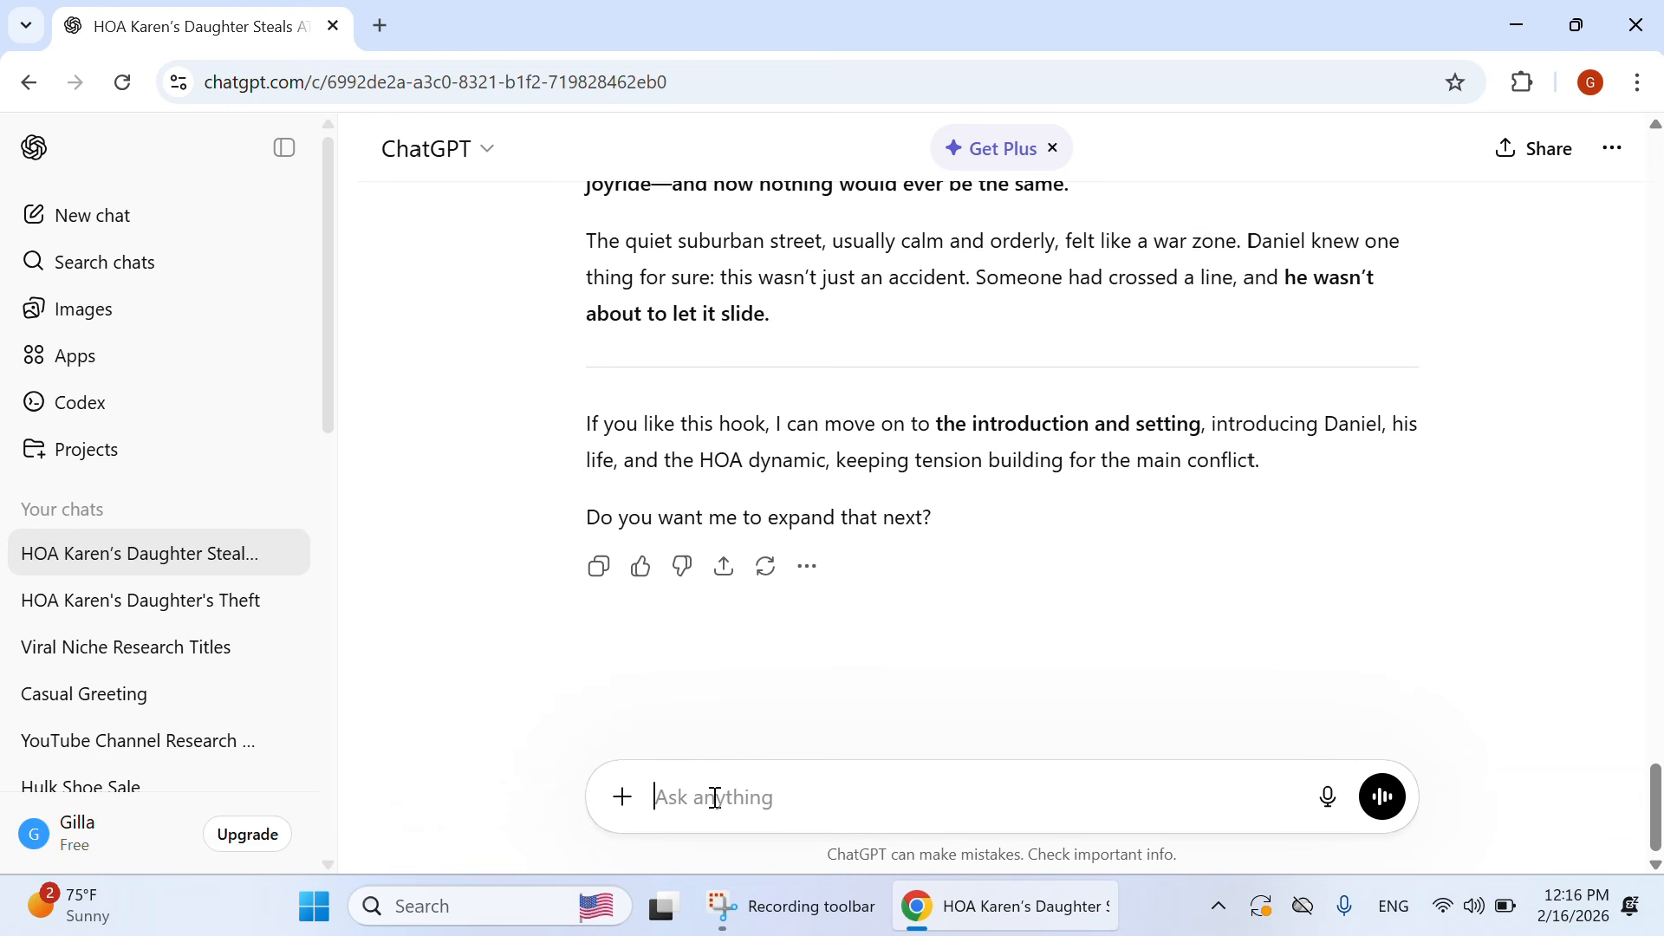
Step: Reuse the earlier hook request with the section changed, sending ChatGPT "first expand introduction then asks for next"
scroll(706, 705, "up", 10)
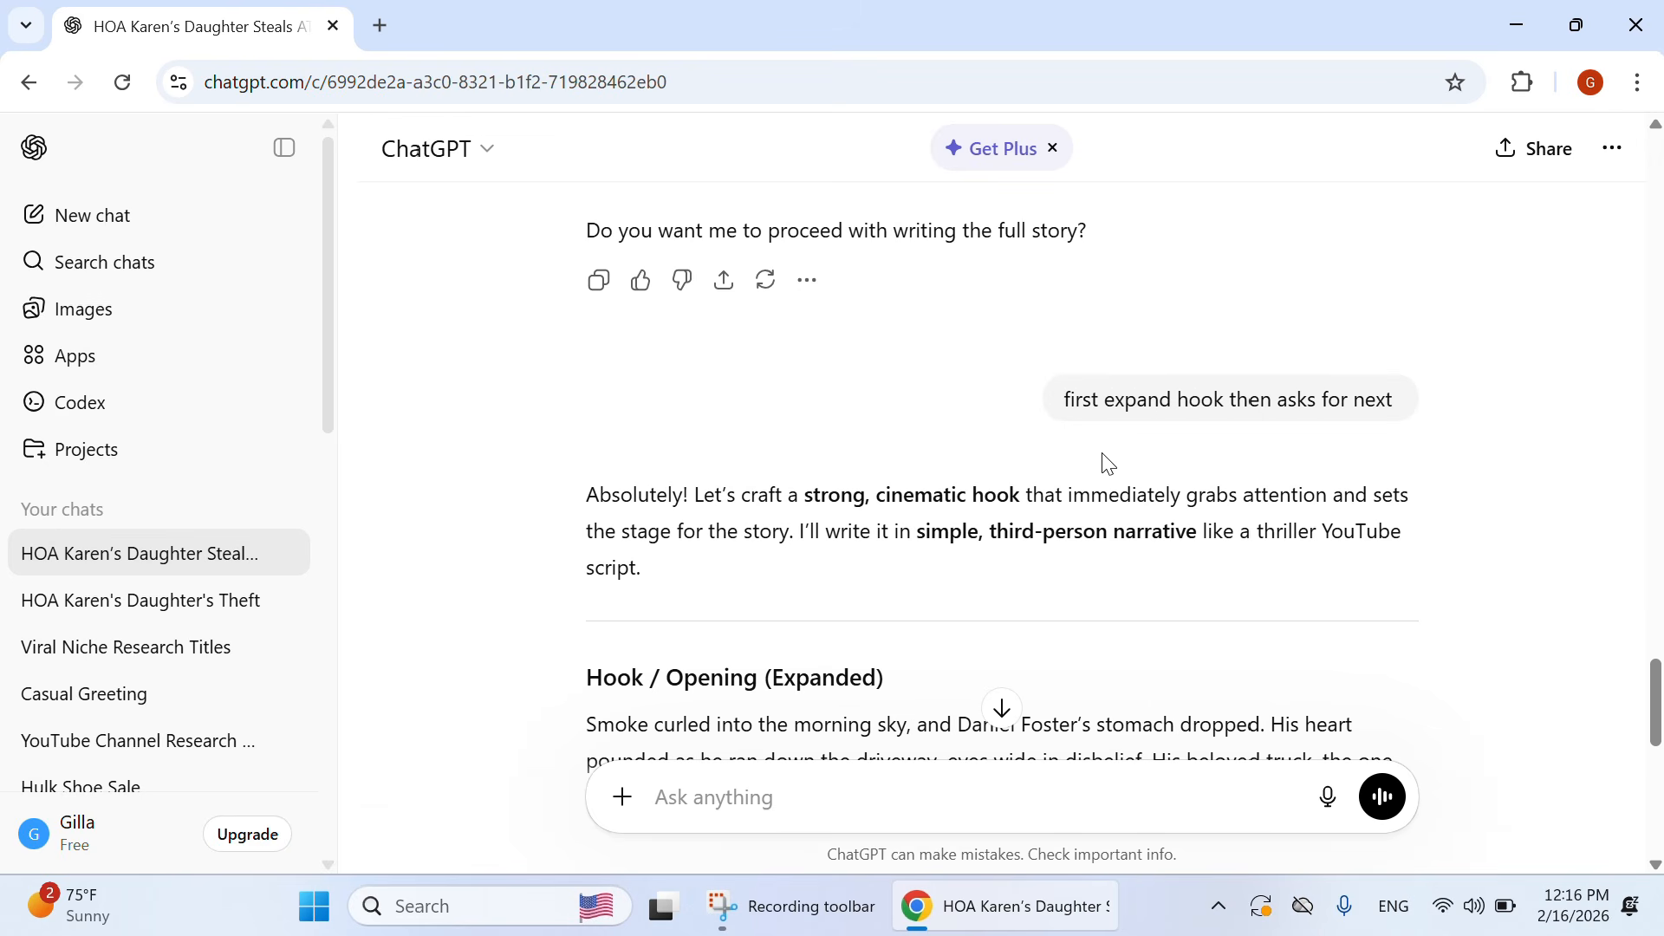
left_click(1356, 447)
left_click(693, 787)
key("ctrl+v")
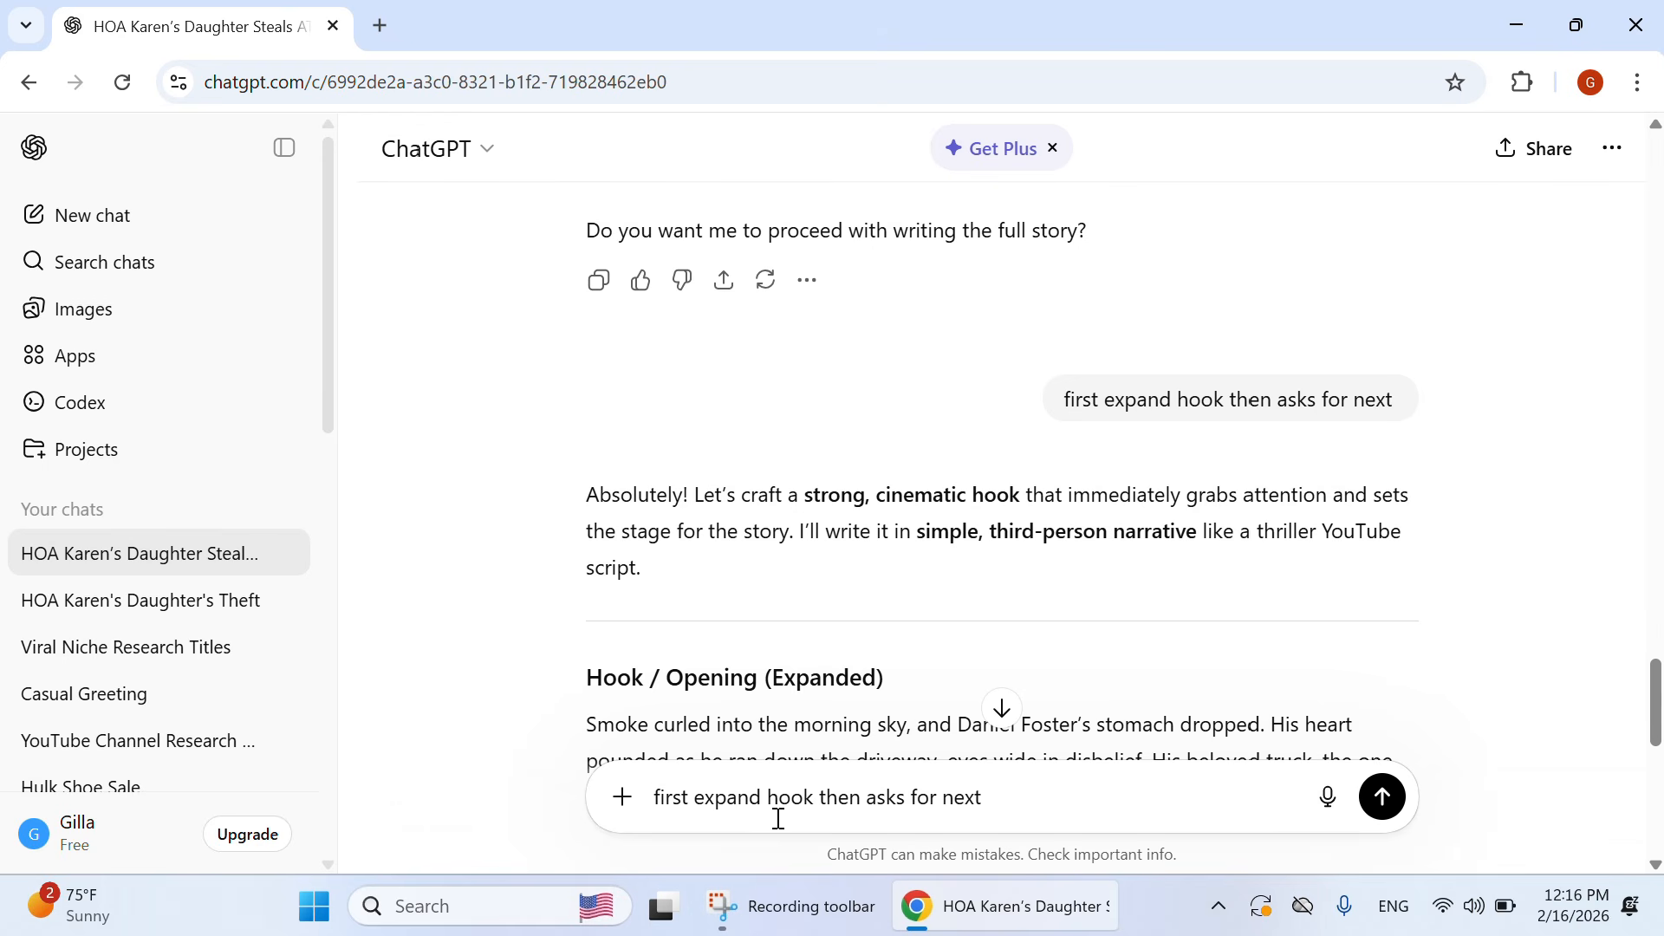
key("BackSpace")
key("BackSpace")
key("BackSpace")
key("BackSpace")
type("introduction")
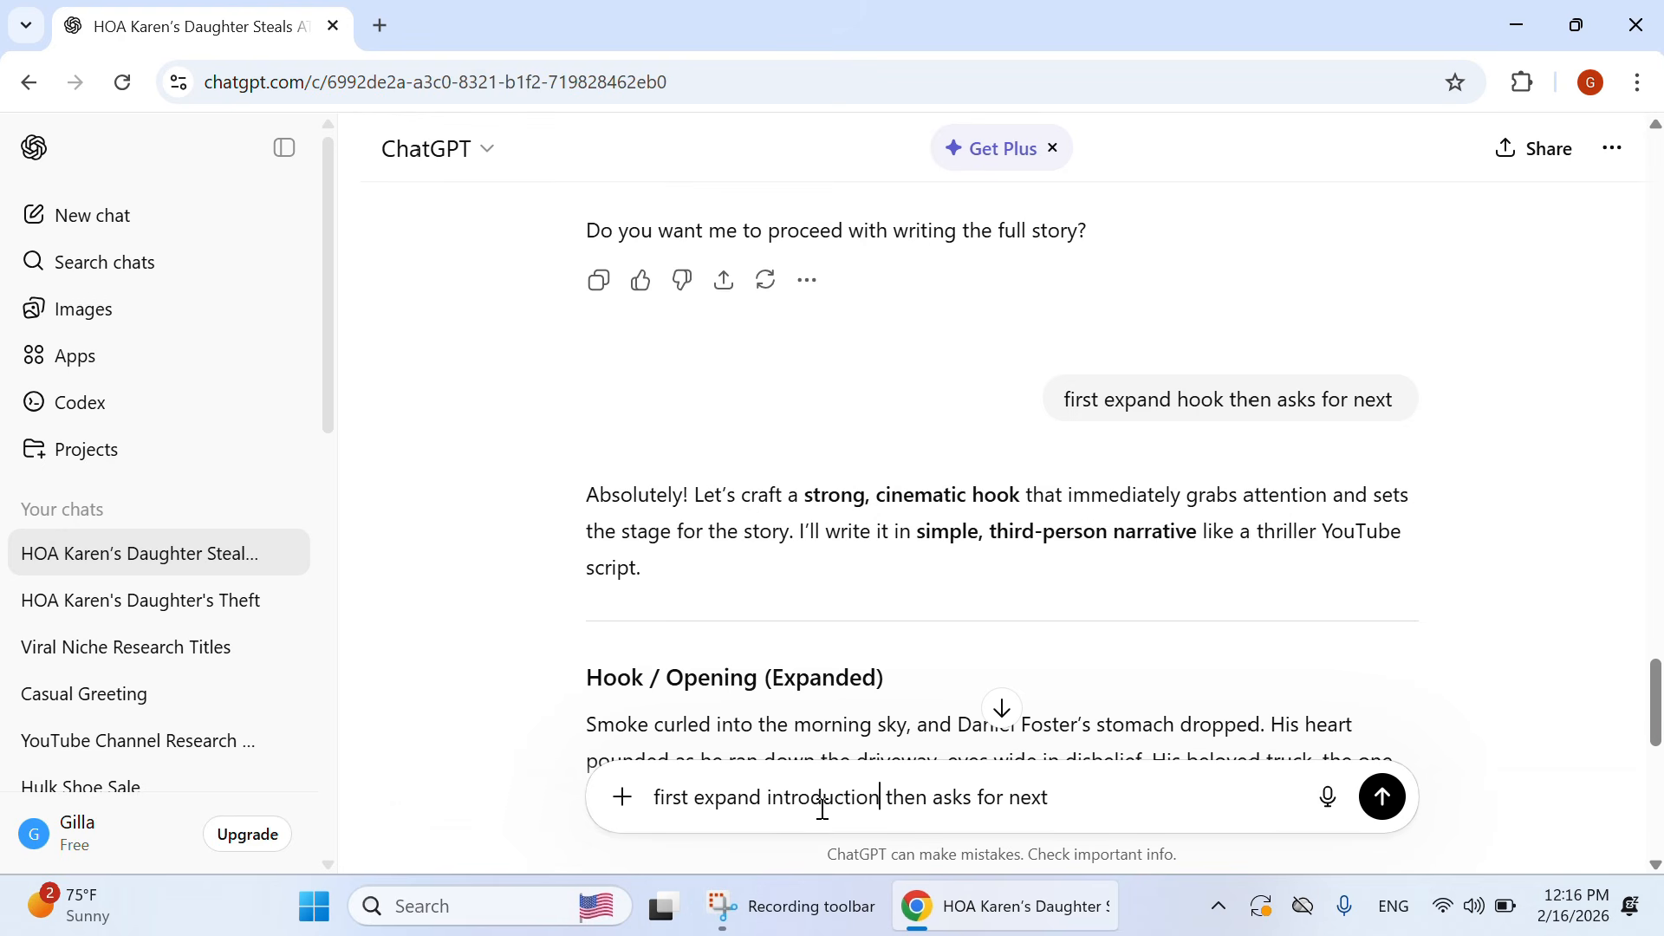
key("Return")
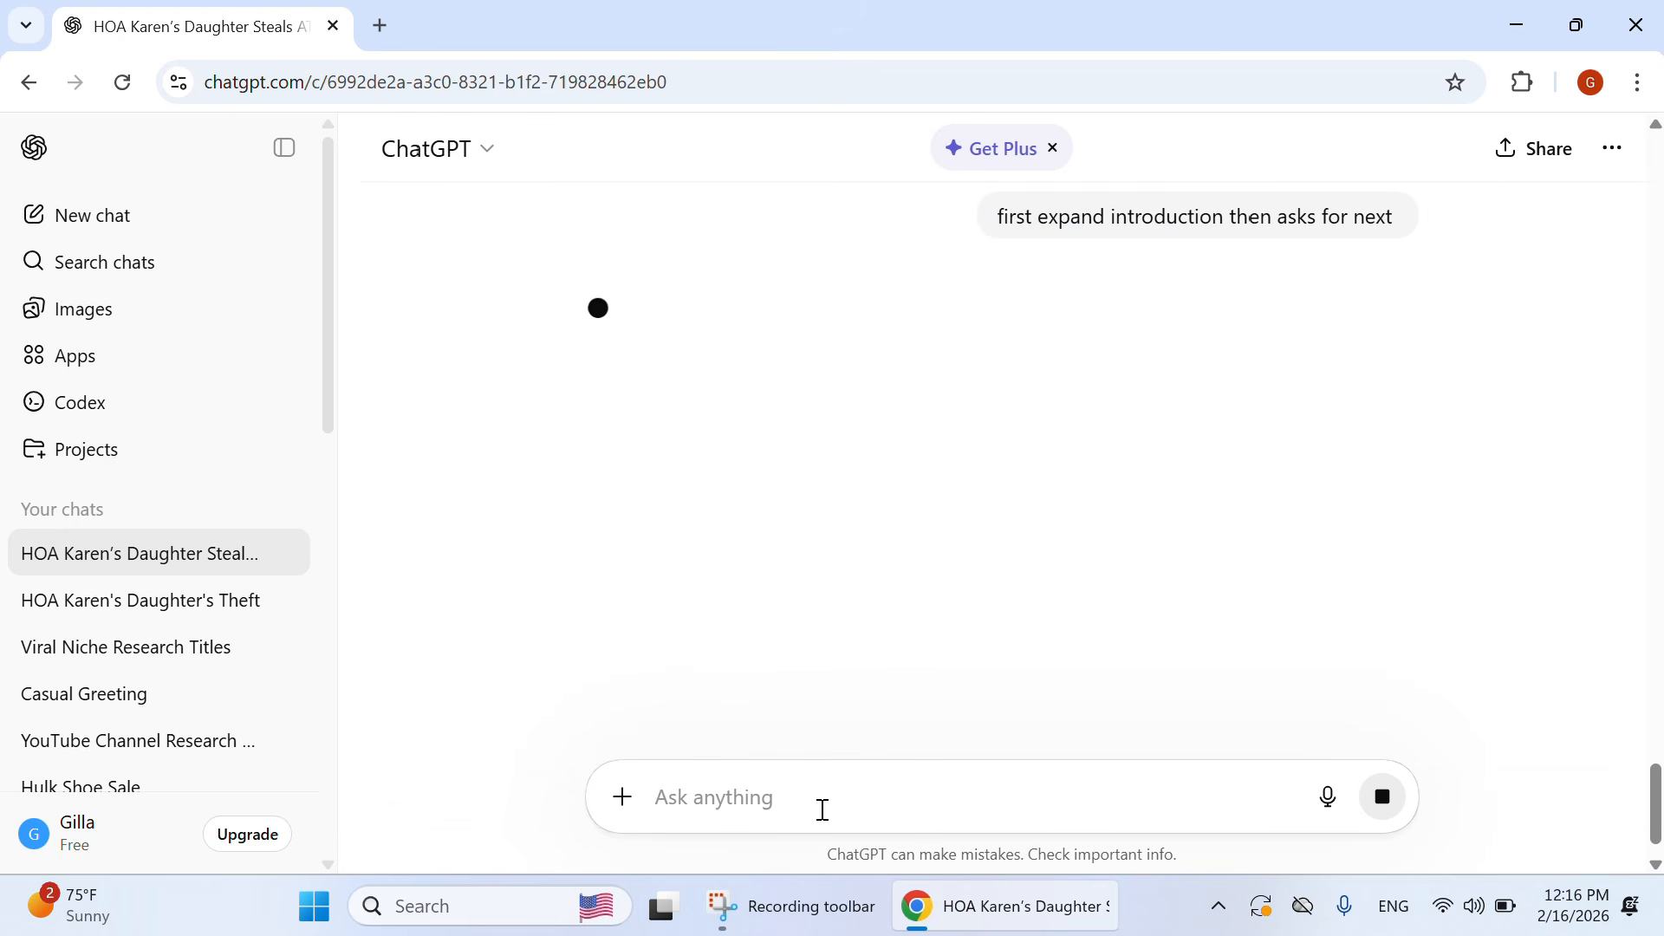
Step: Skim the expanded introduction, and copy the section 3 heading "Inciting Incident / Conflict" from the original story flow
scroll(1311, 575, "down", 3)
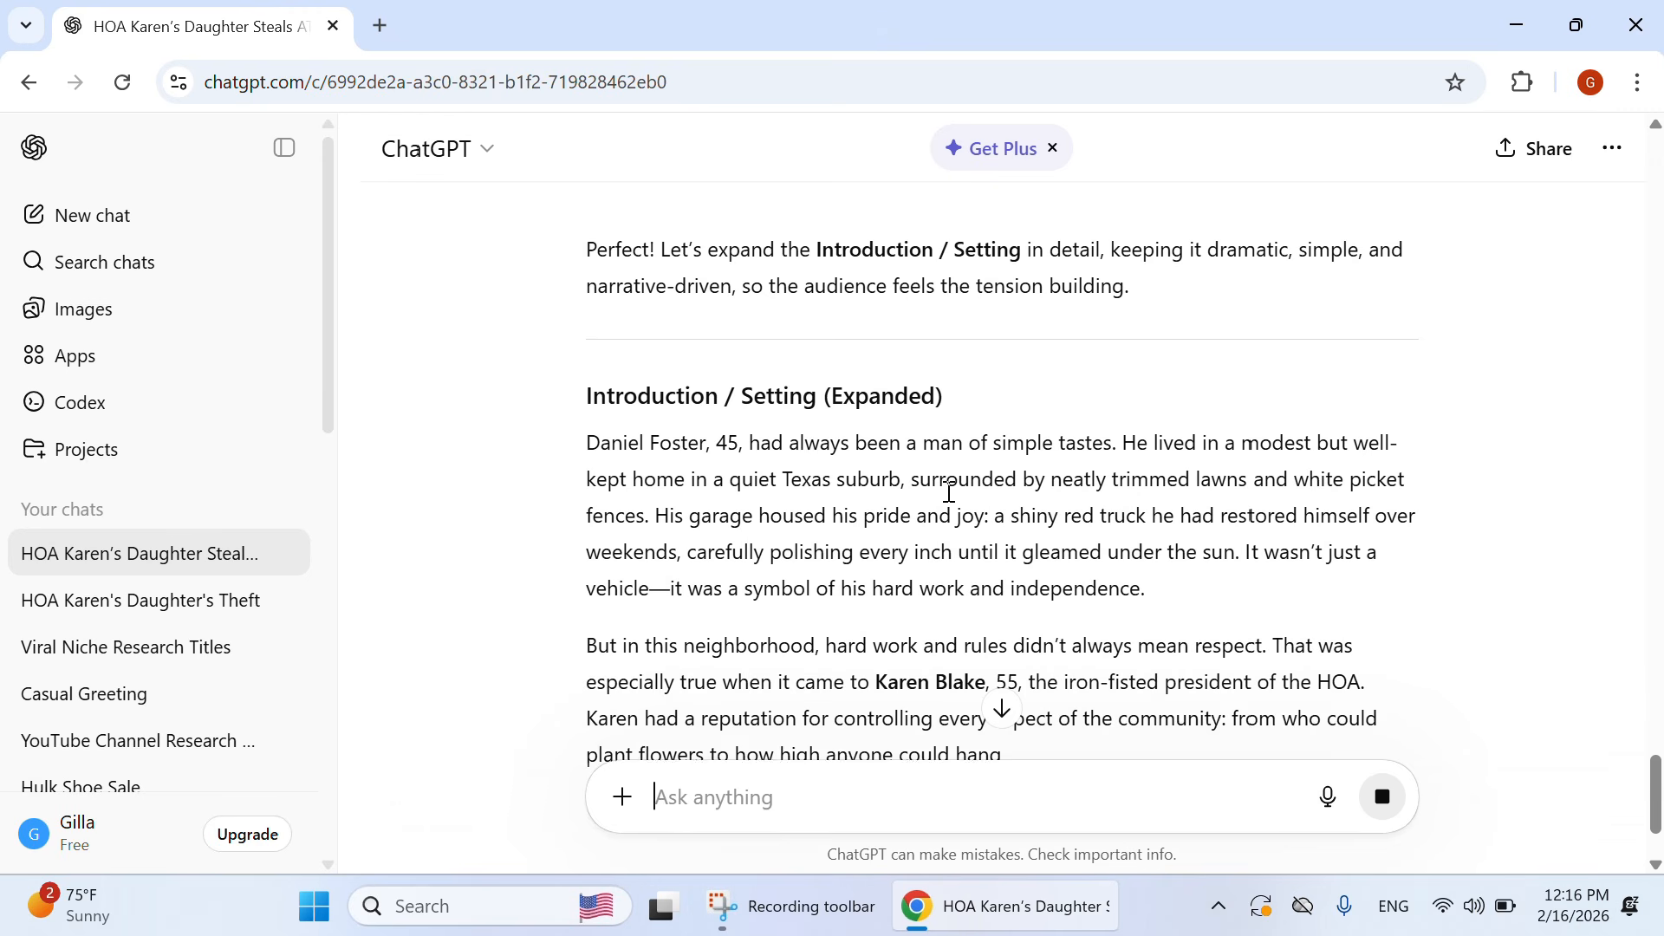
scroll(949, 492, "down", 5)
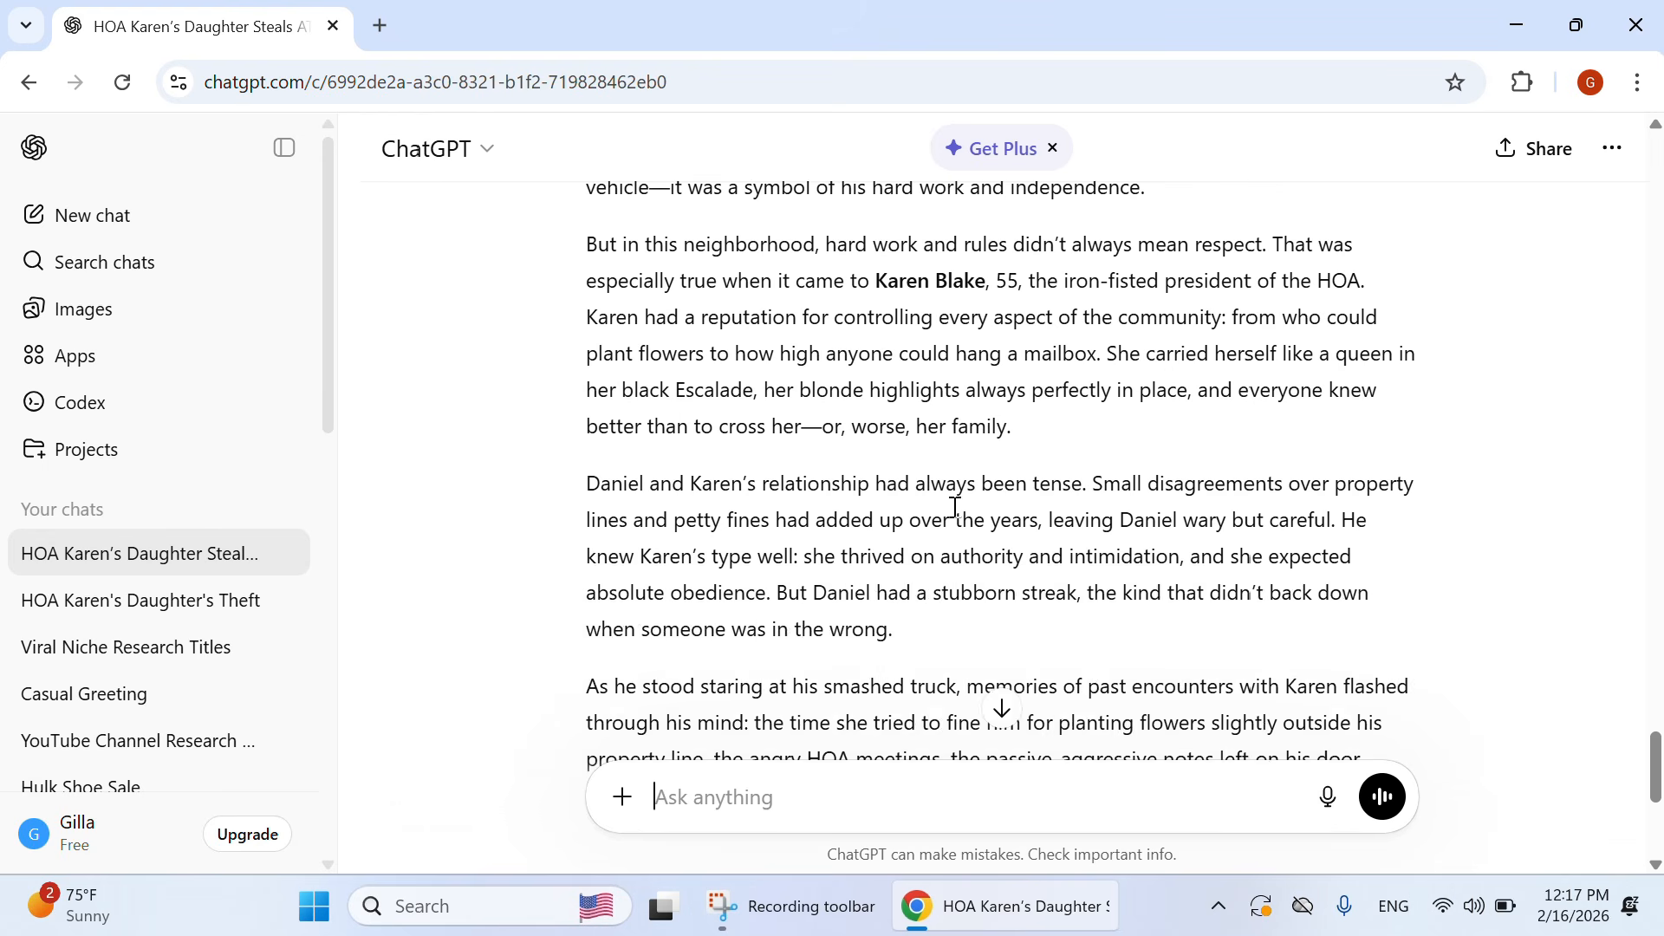
scroll(953, 503, "up", 10)
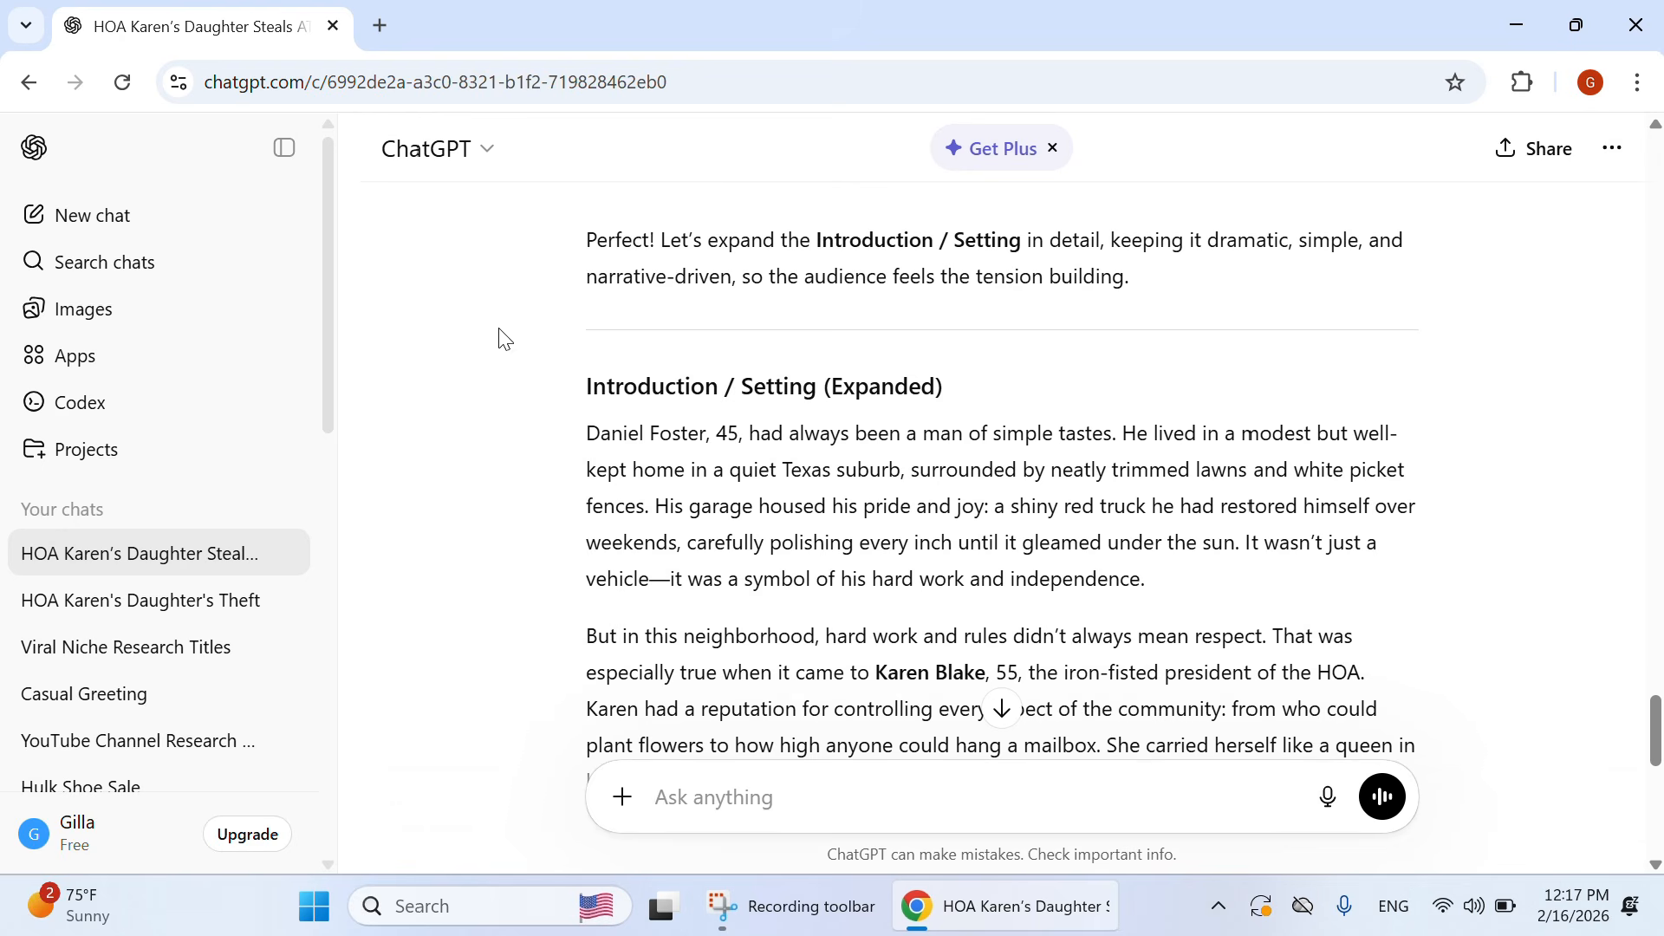
scroll(1088, 453, "up", 10)
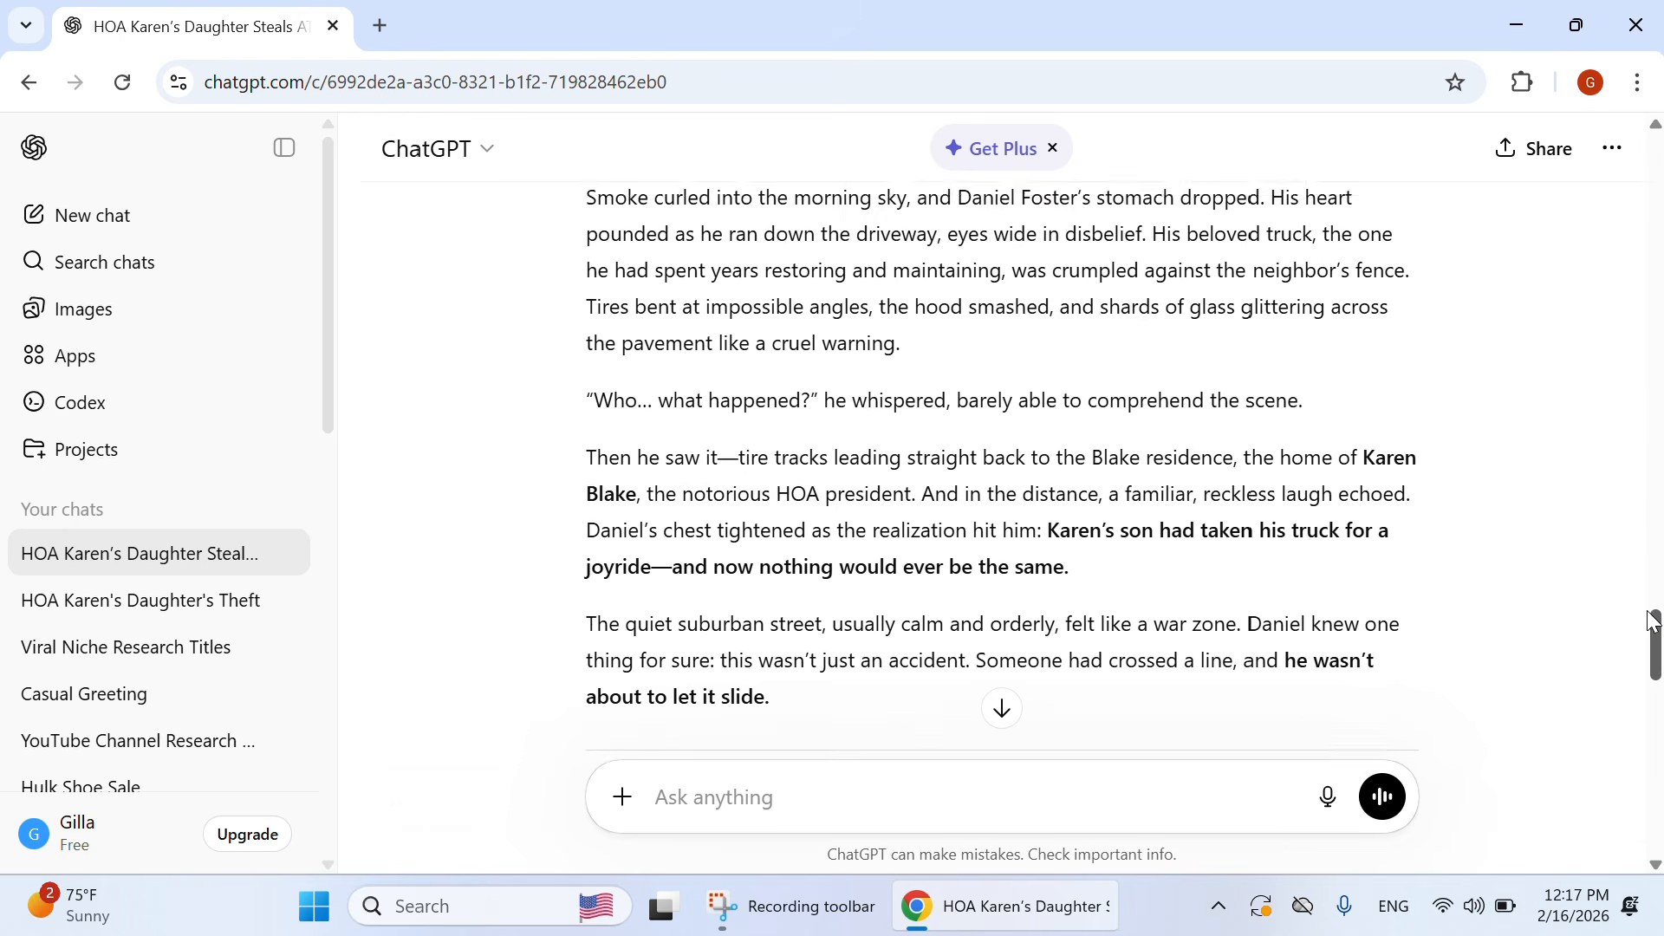
left_click_drag(1653, 620, 1586, 139)
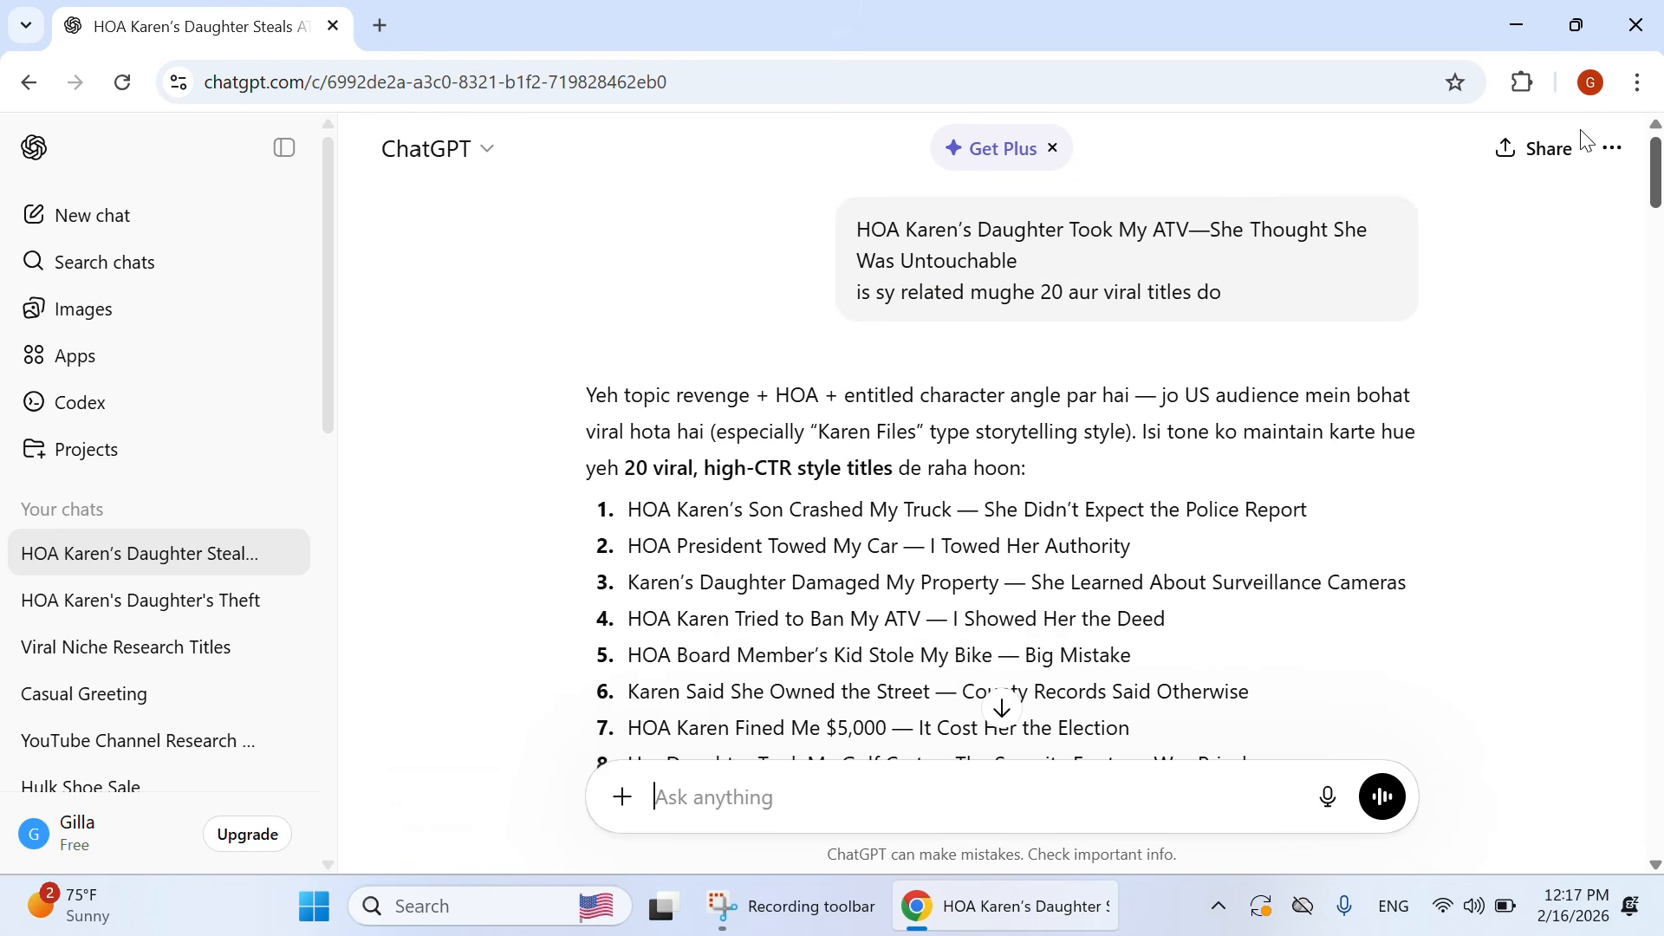
scroll(1348, 516, "down", 15)
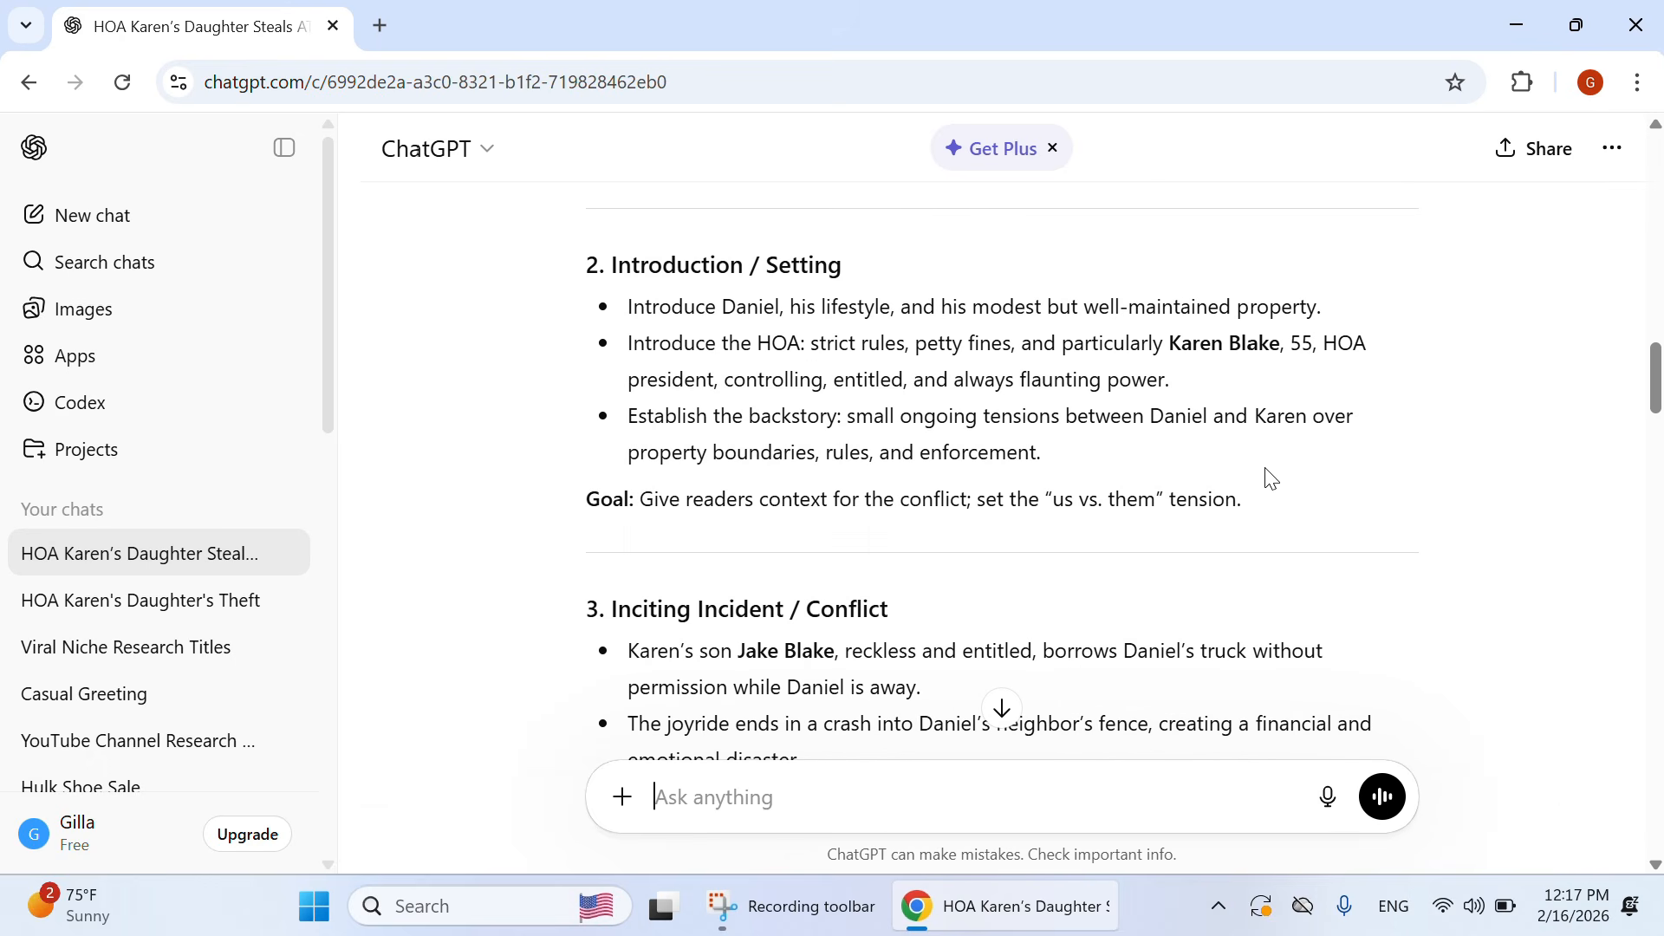
mouse_move(617, 607)
left_mouse_down()
mouse_move(886, 607)
mouse_move(608, 600)
left_mouse_up()
right_click(628, 609)
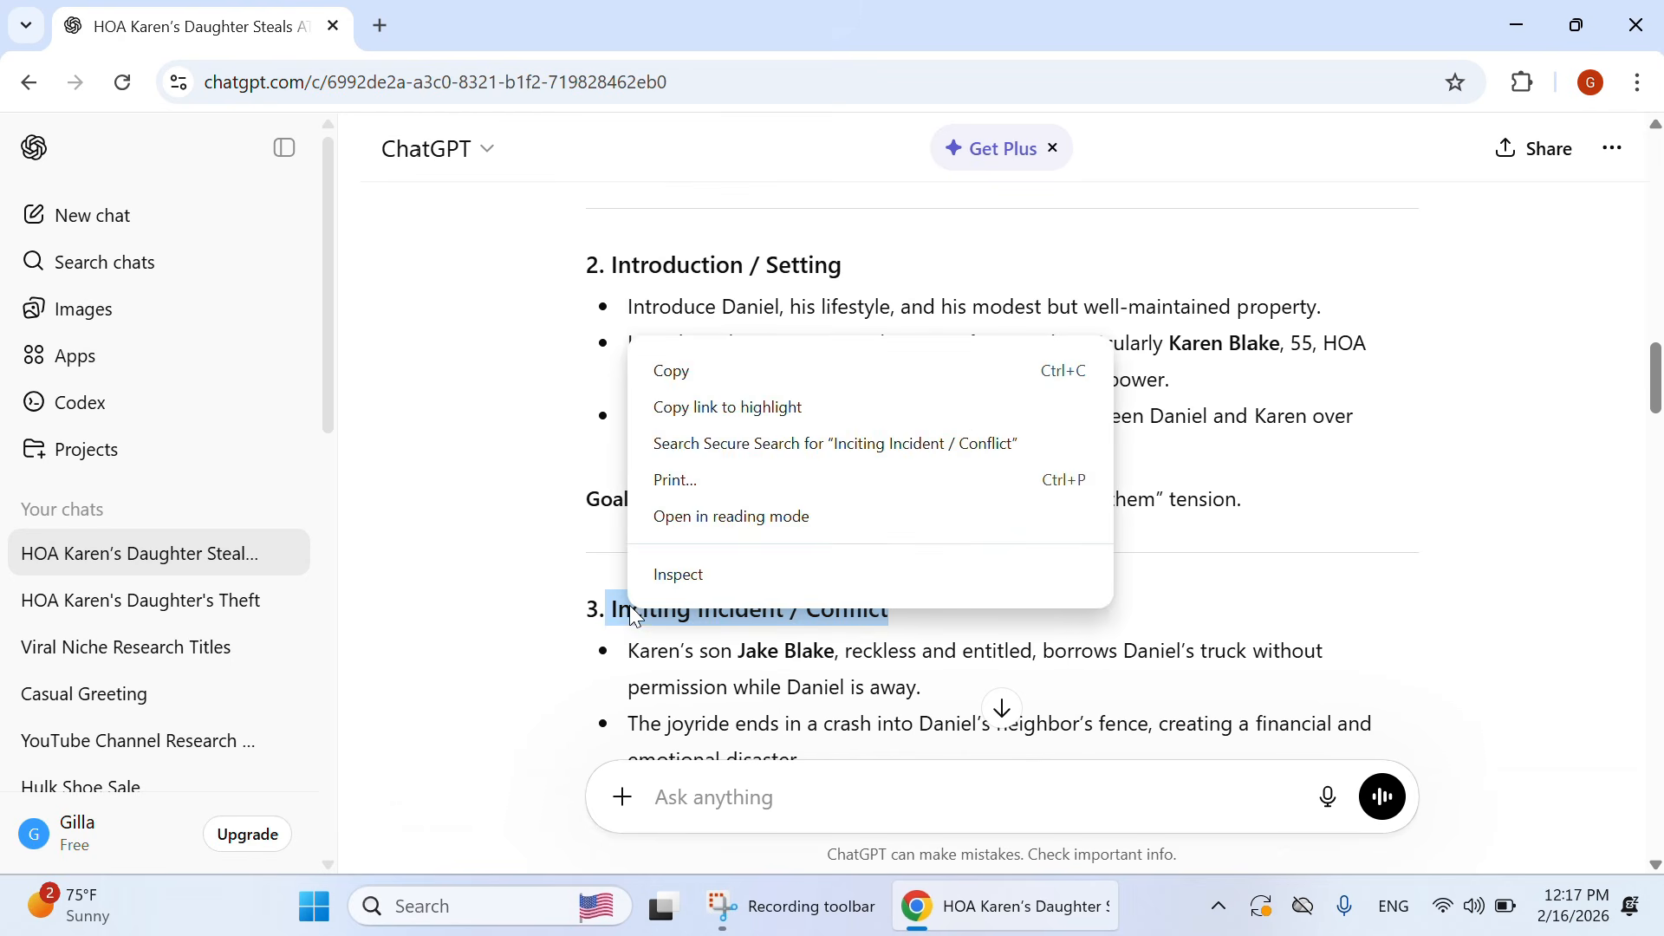
left_click(712, 405)
Step: Send ChatGPT the request "expand Inciting Incident / Conflict", using the copied heading
left_click(713, 806)
type("e")
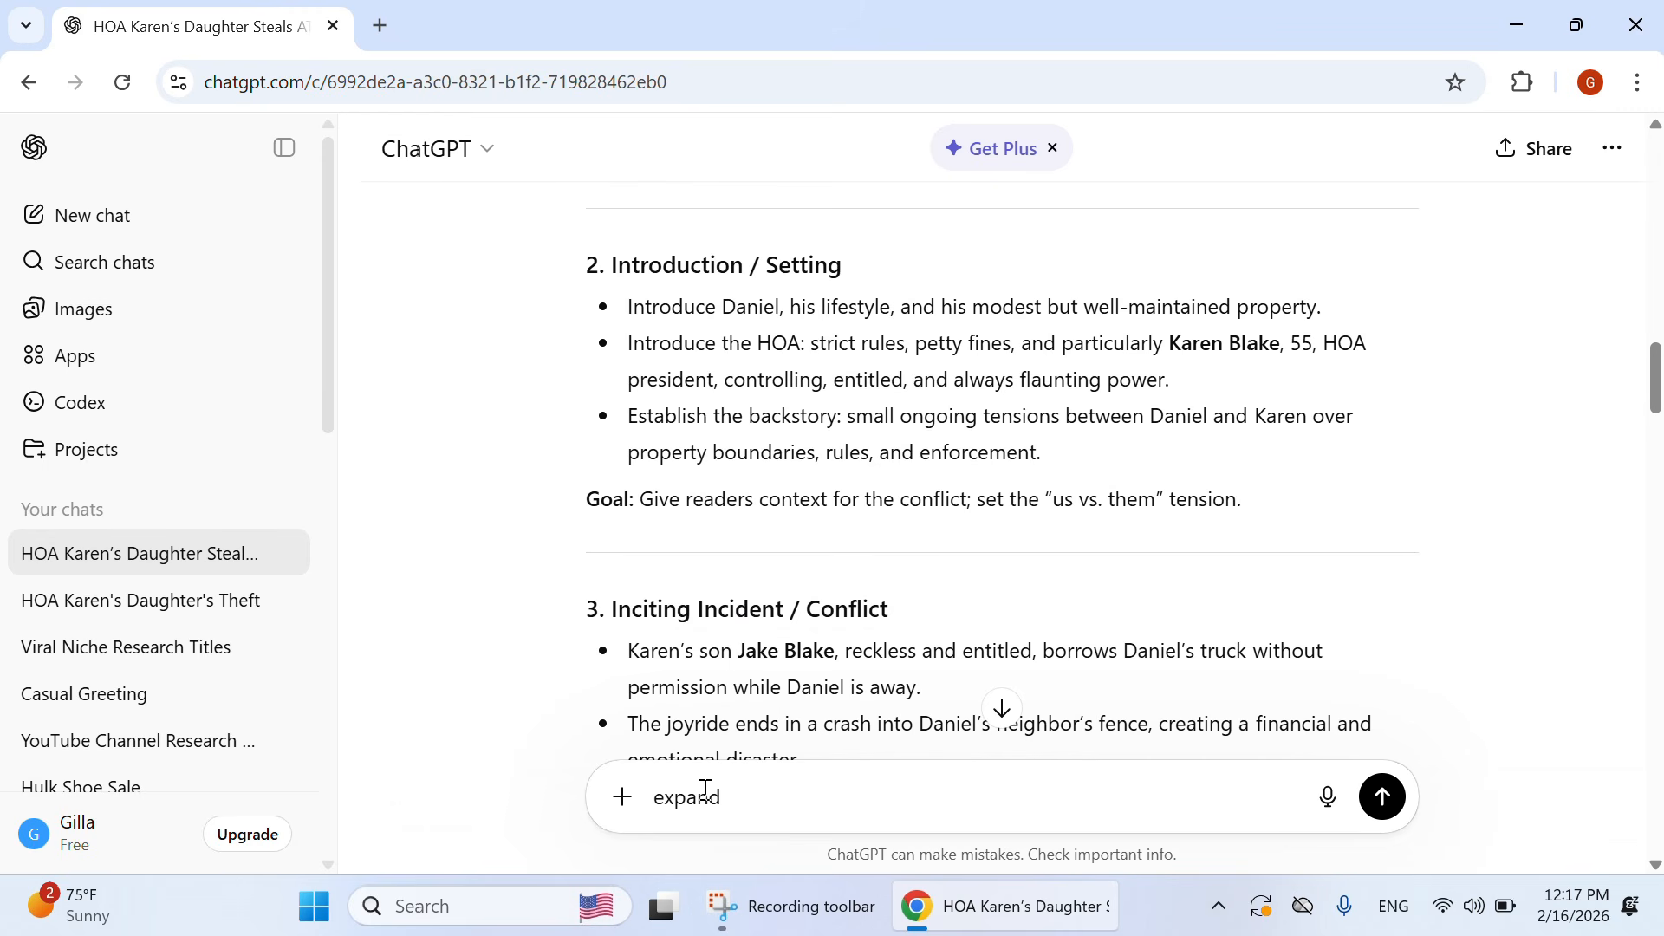
type("xpand")
key("ctrl+v")
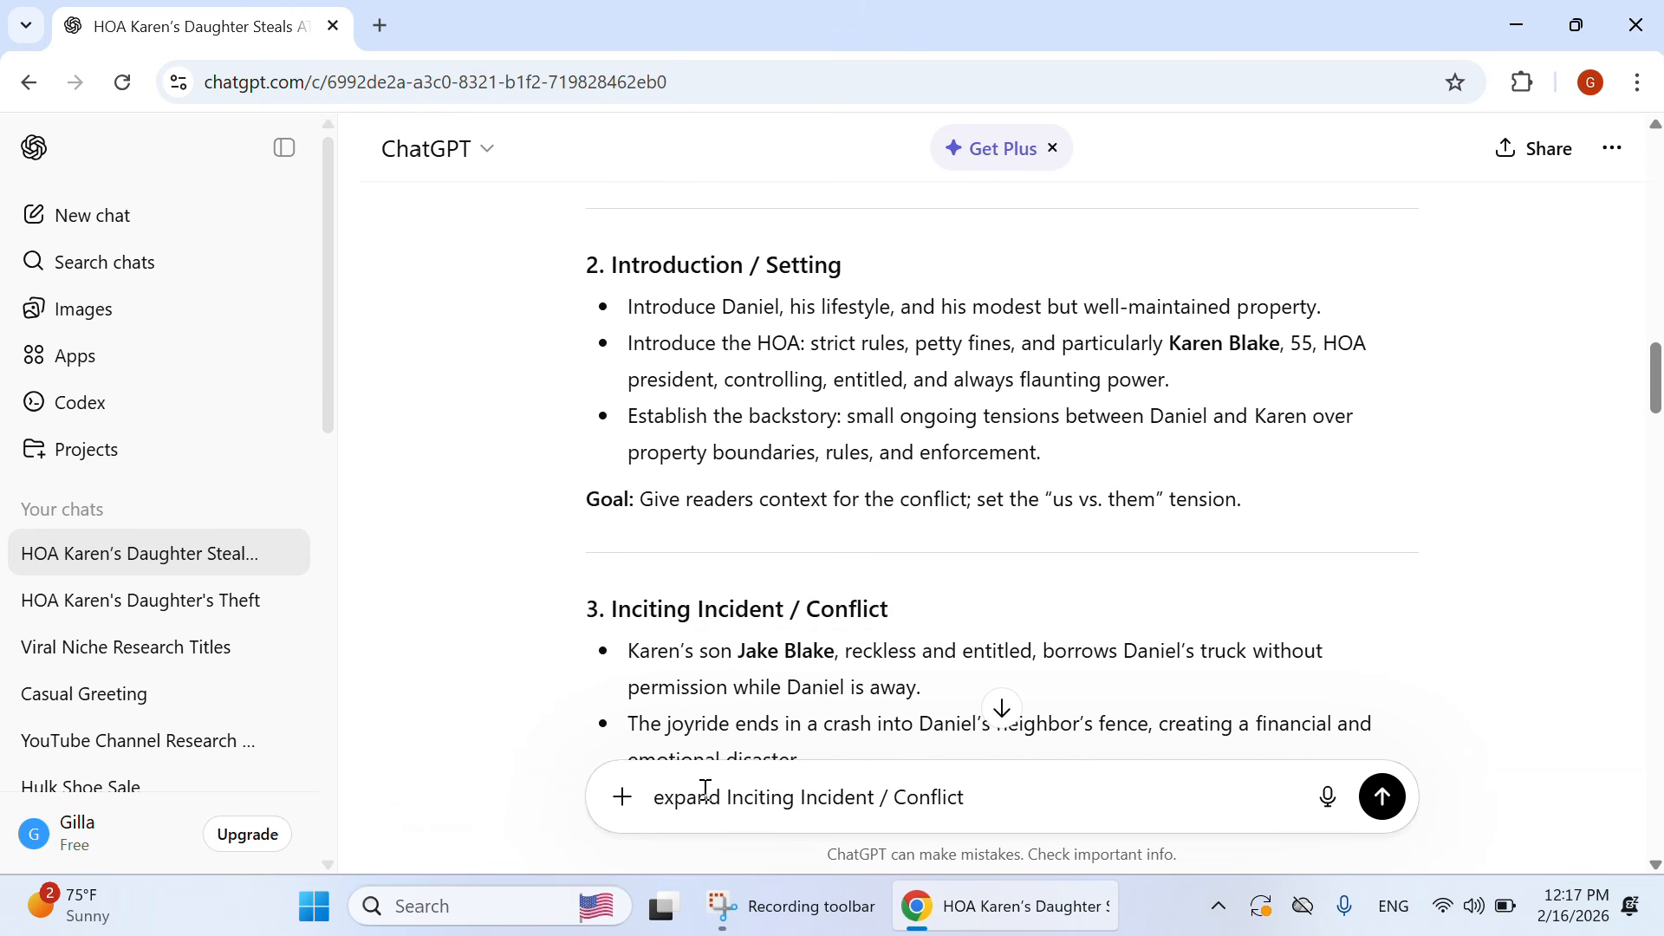
left_click(1379, 797)
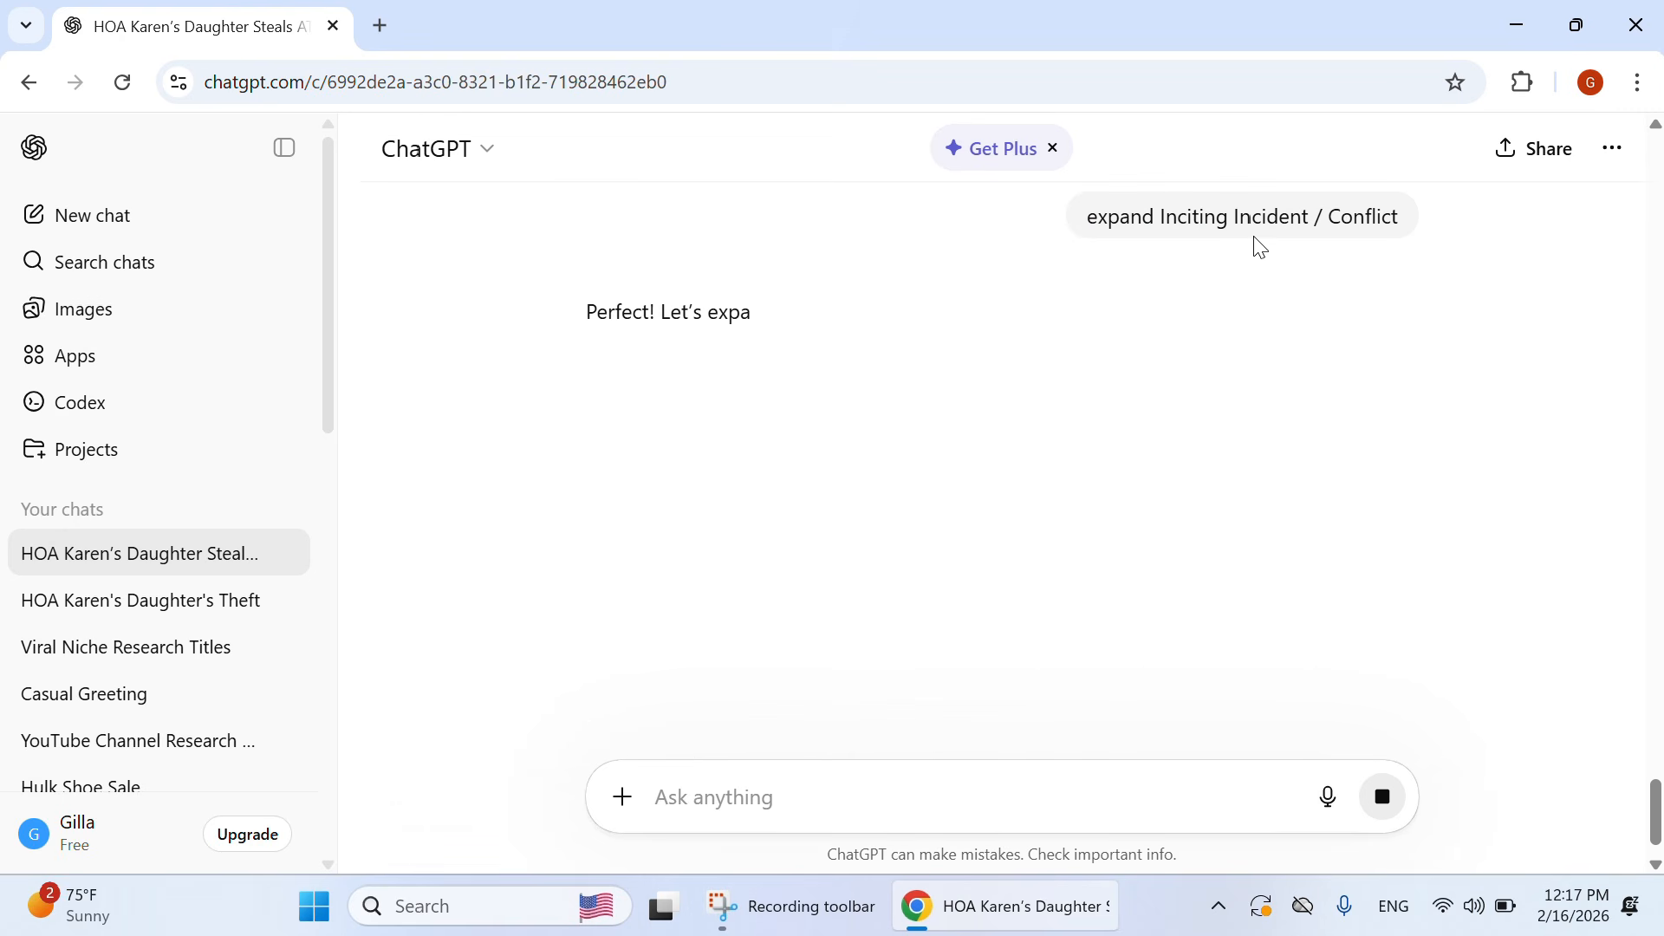
Step: Skim the expanded conflict reply, and copy the section 4 heading "Rising Action / Daniel's Response" from the story flow
scroll(953, 316, "up", 5)
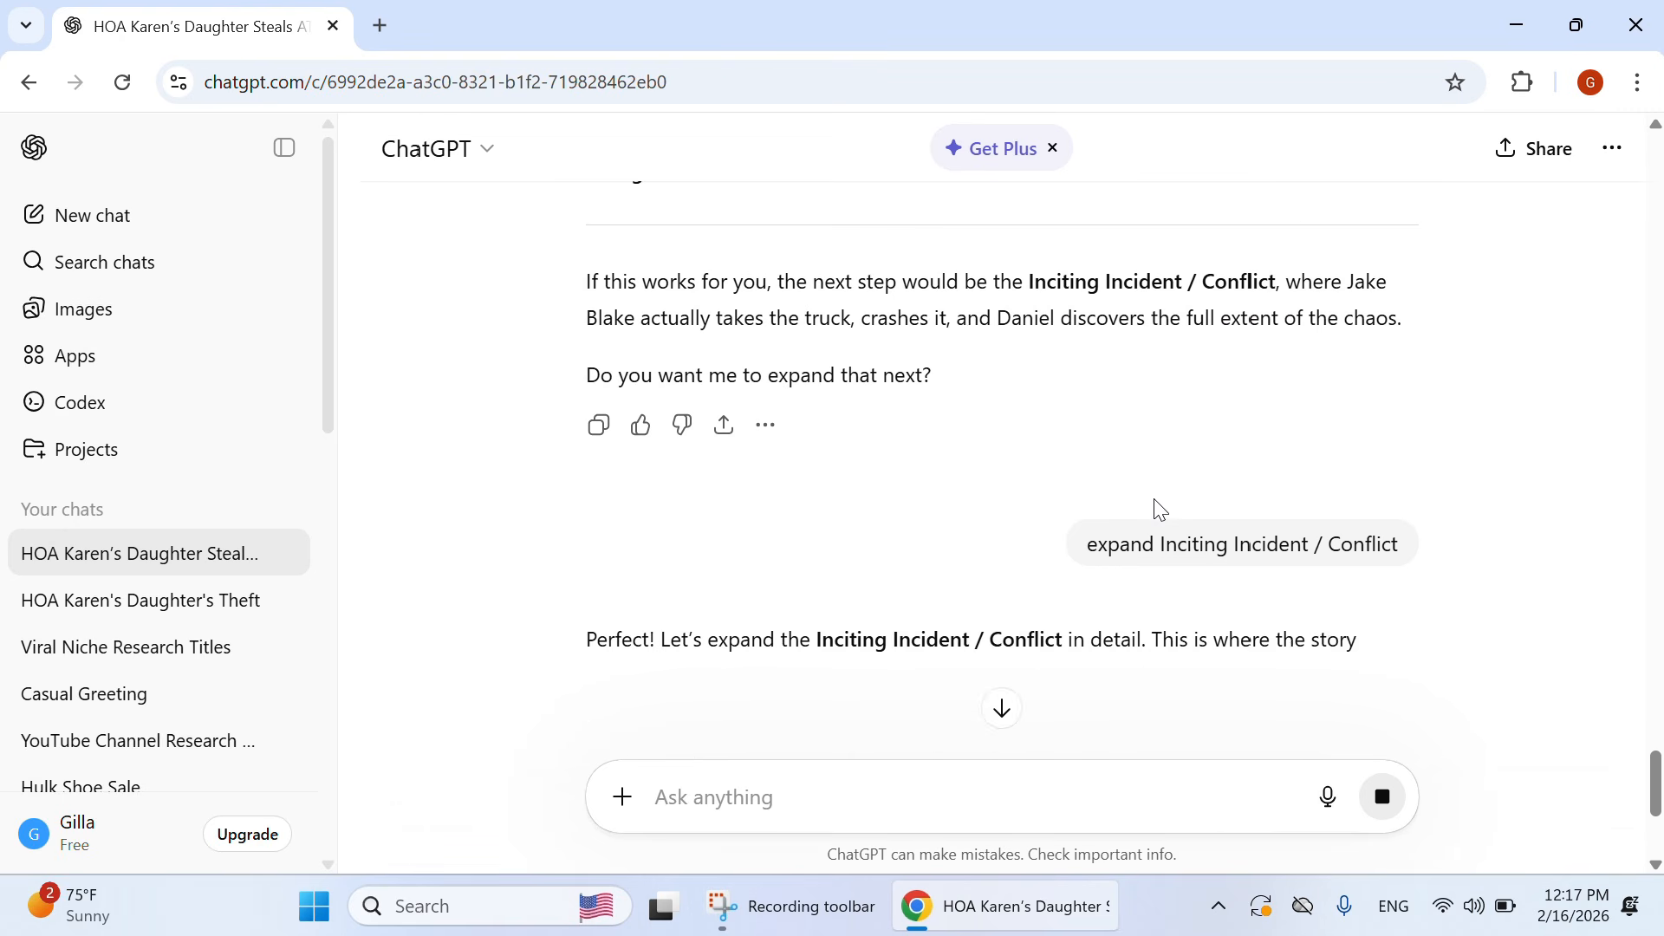
scroll(1155, 509, "down", 5)
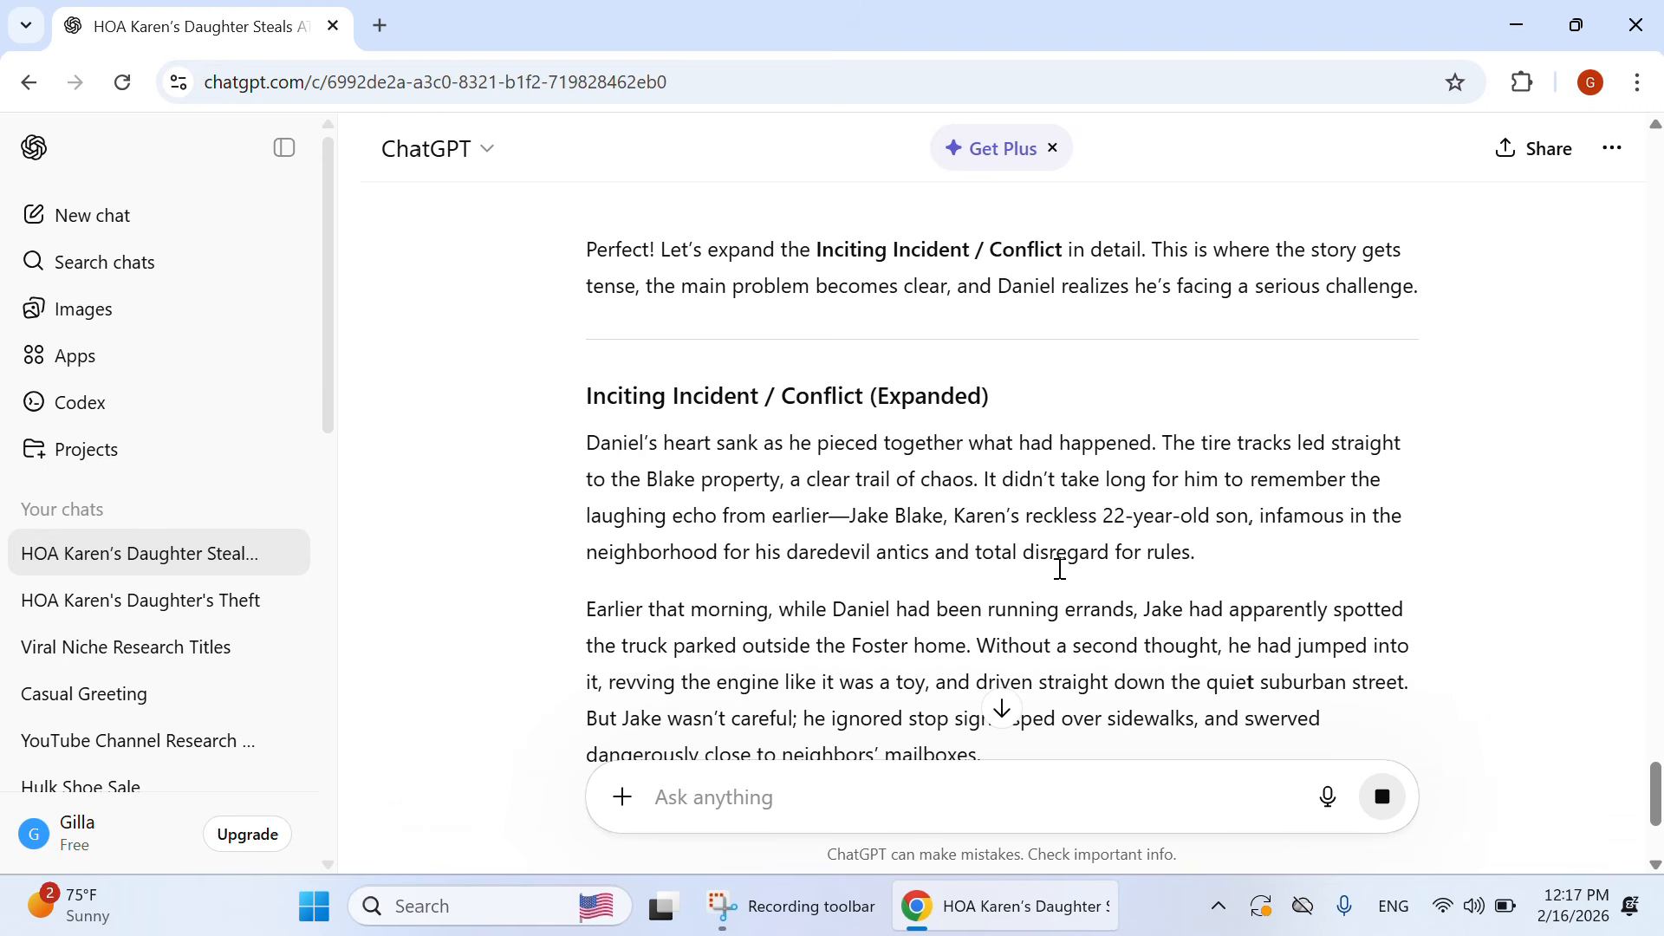
scroll(1122, 587, "down", 5)
scroll(1139, 585, "up", 9)
scroll(1131, 554, "up", 15)
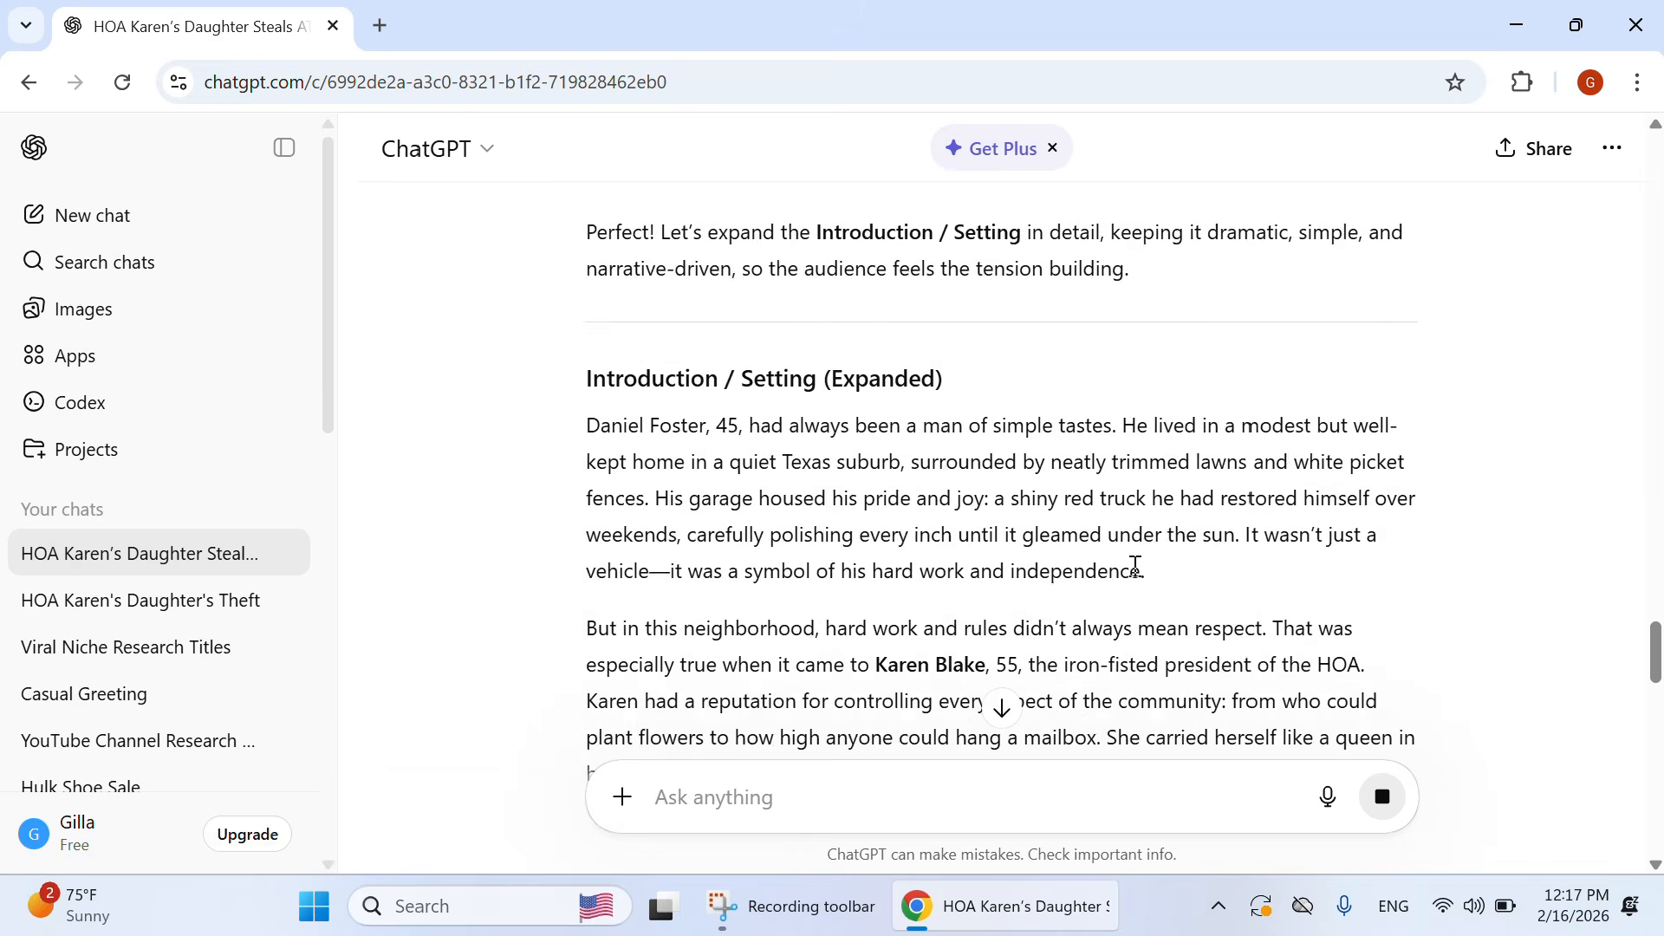
left_click_drag(1656, 555, 1603, 299)
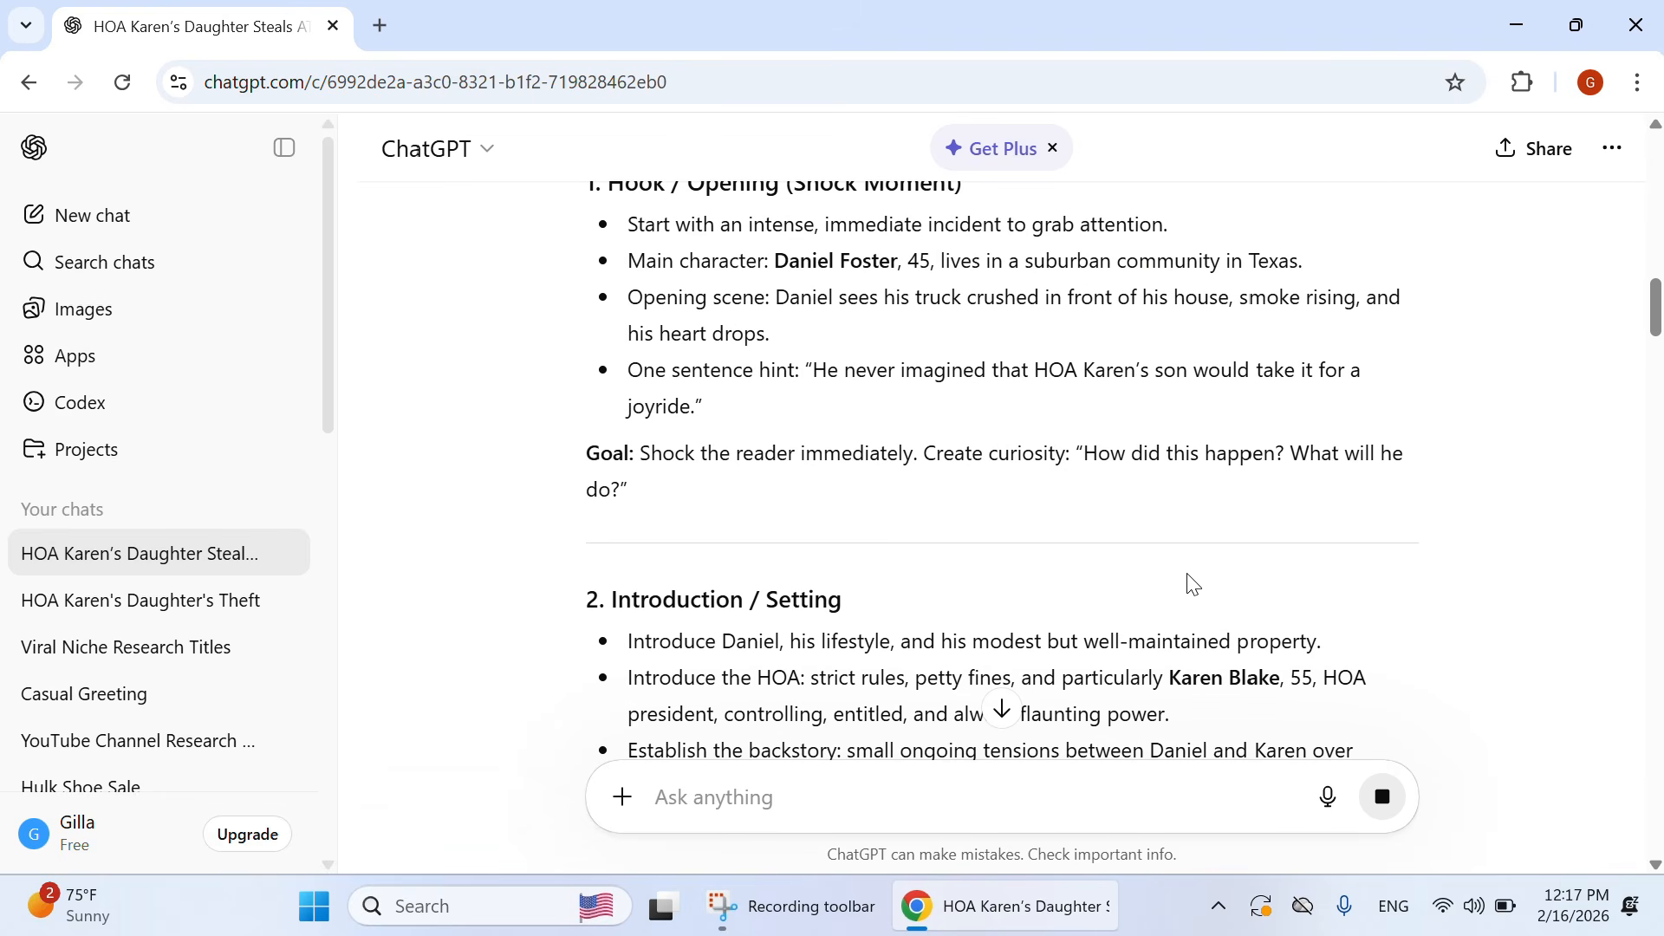
scroll(1193, 584, "down", 9)
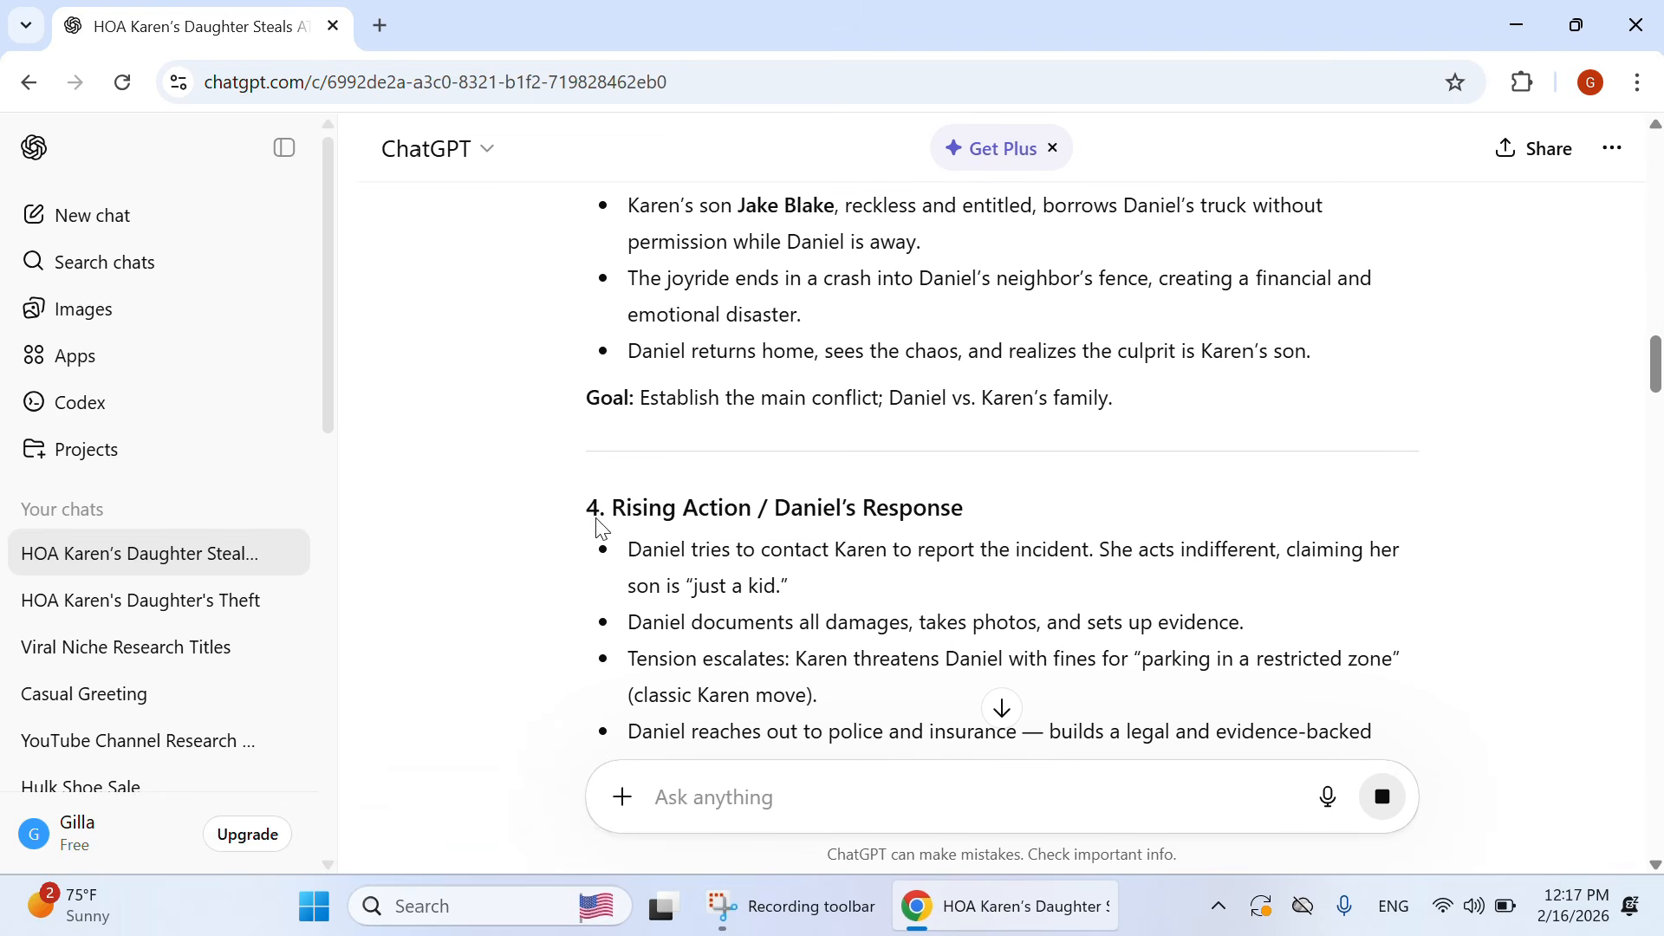
left_click_drag(614, 508, 960, 509)
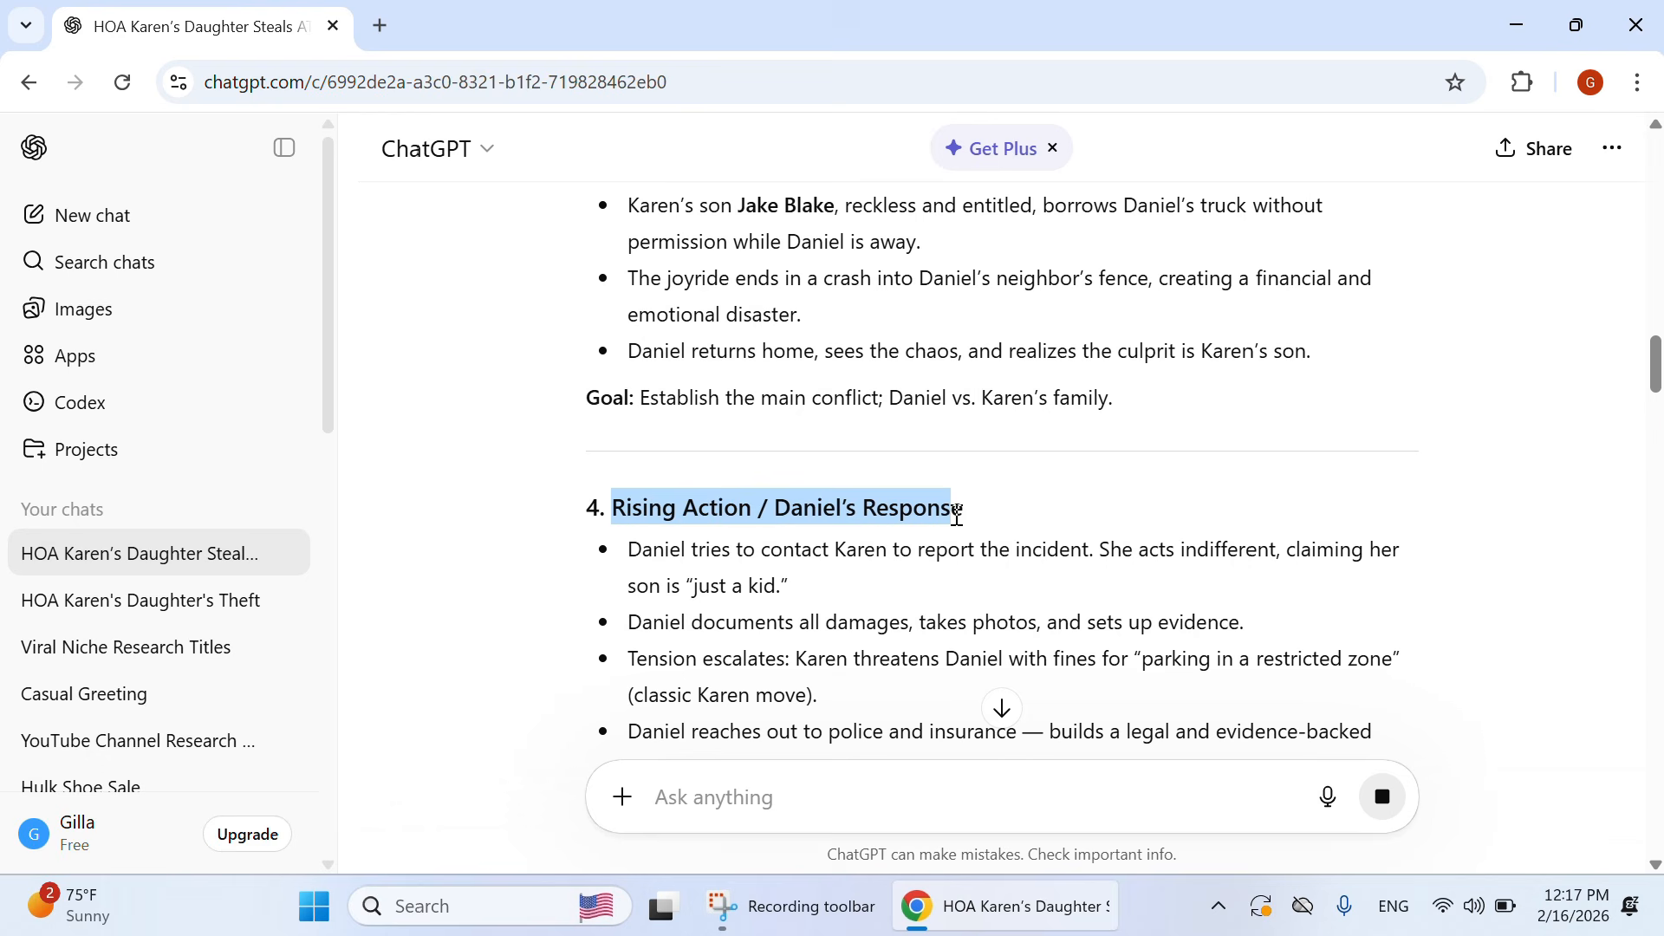
right_click(894, 513)
left_click(903, 545)
Step: Send ChatGPT the request "expand Rising Action / Daniel's Response", using the copied heading
left_click(703, 788)
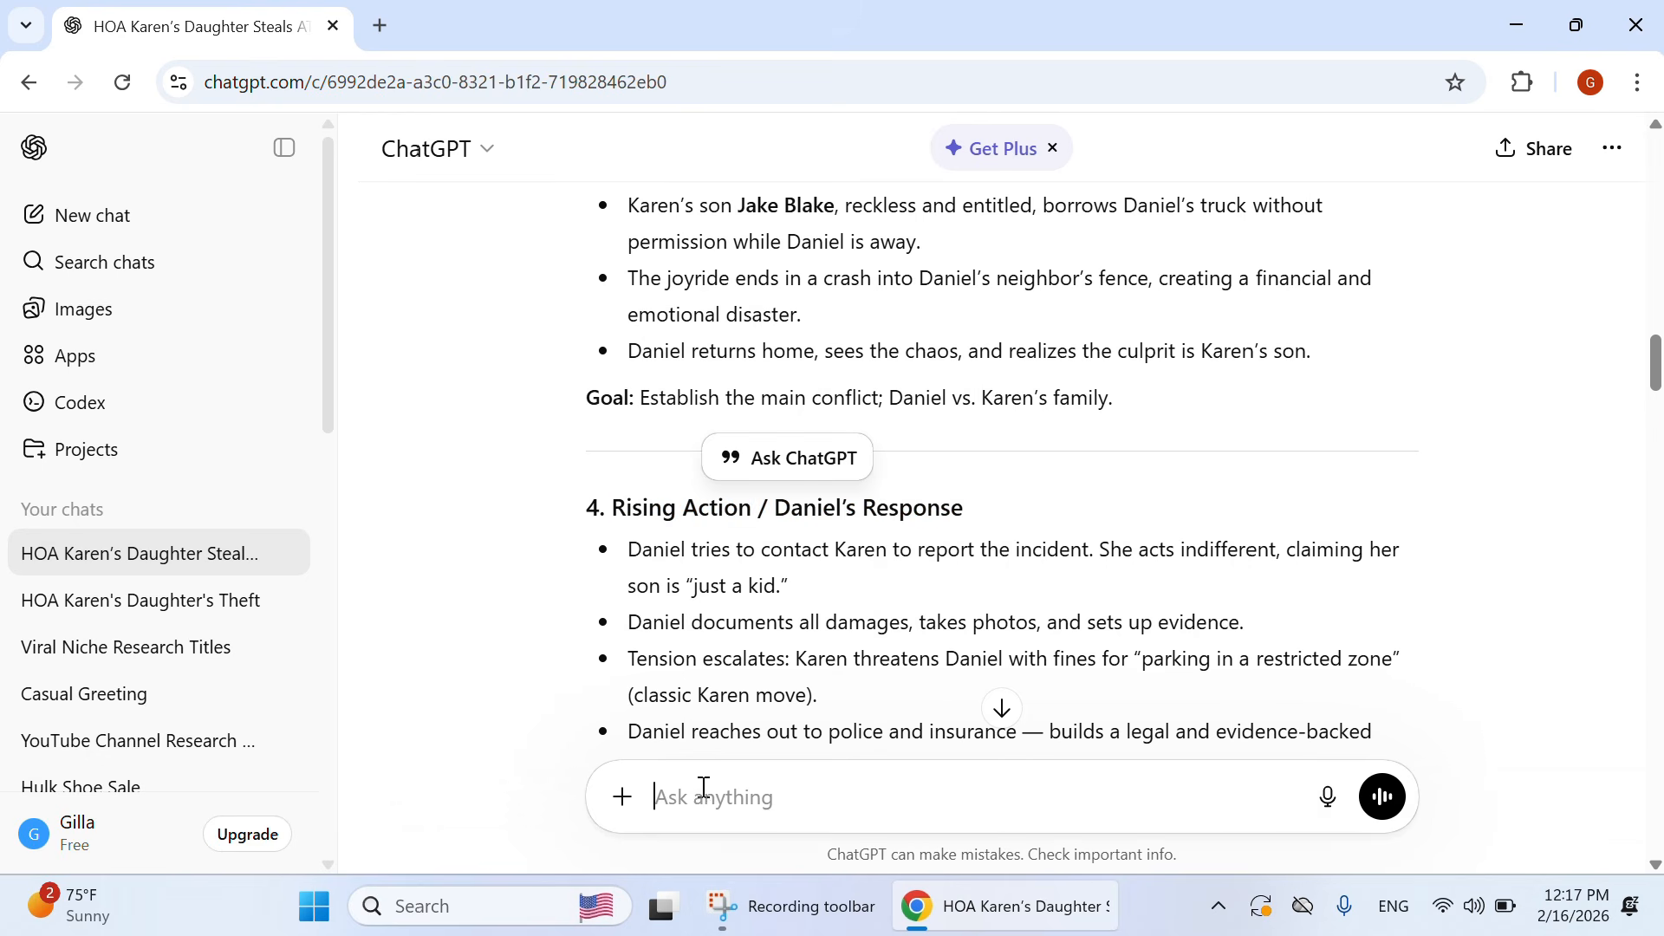
type("e")
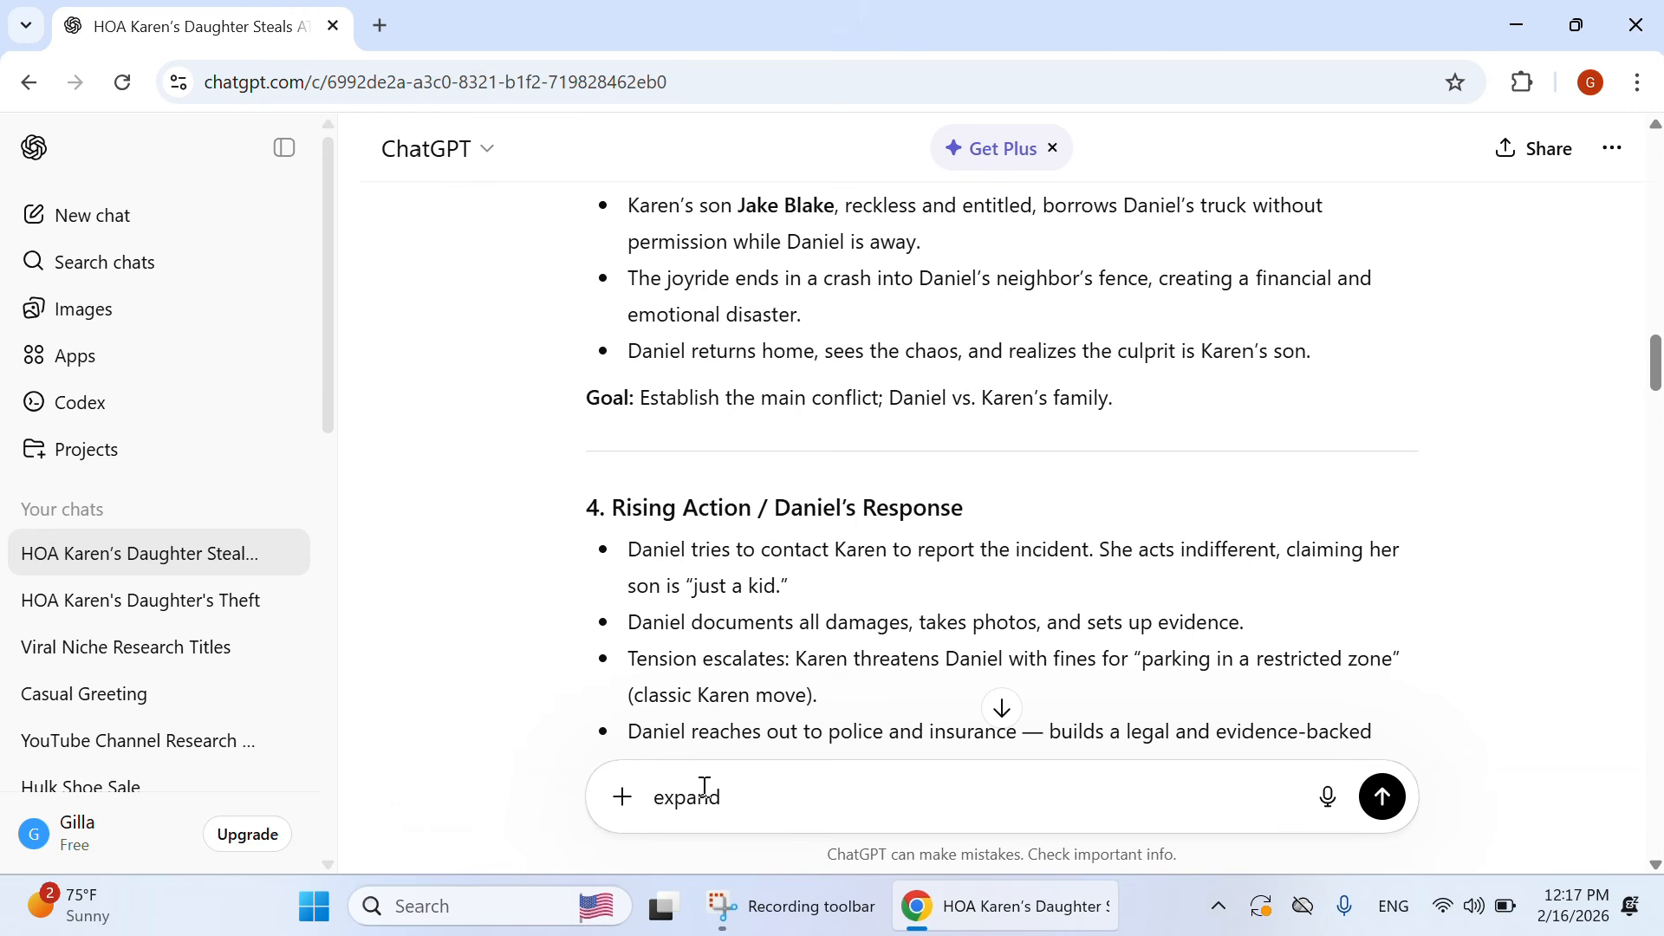
type("xpand")
key("ctrl+v")
key("Return")
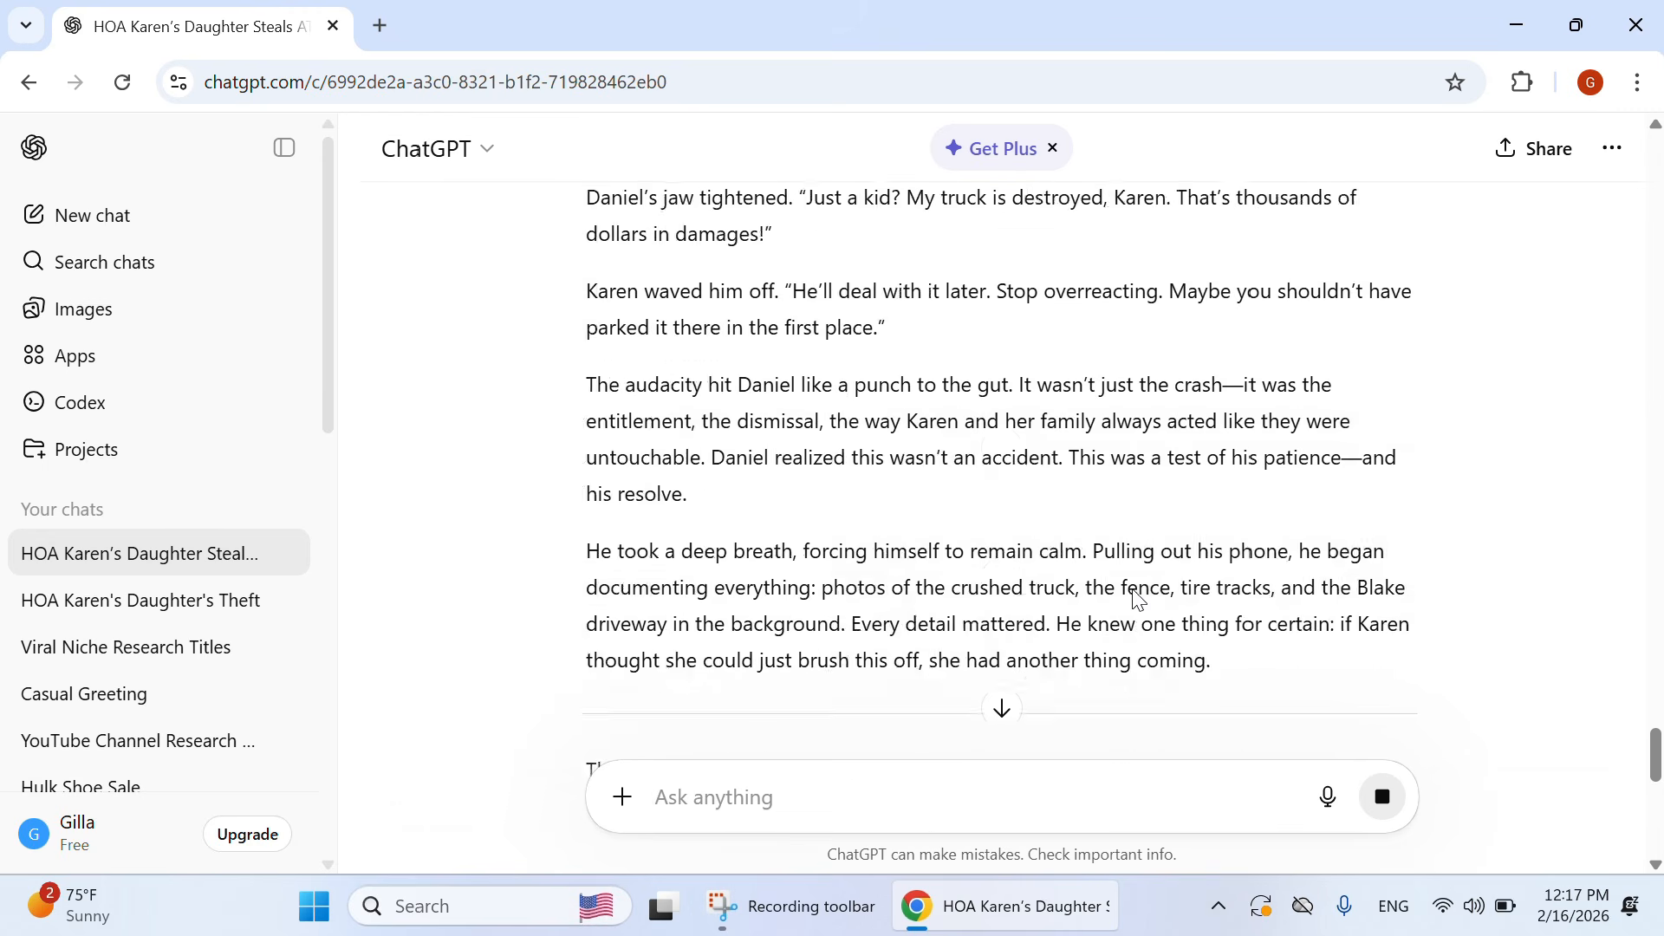
Step: Look over the expanded Inciting Incident / Conflict and Rising Action sections along with the request sent between them
scroll(1134, 589, "up", 5)
scroll(1146, 565, "up", 4)
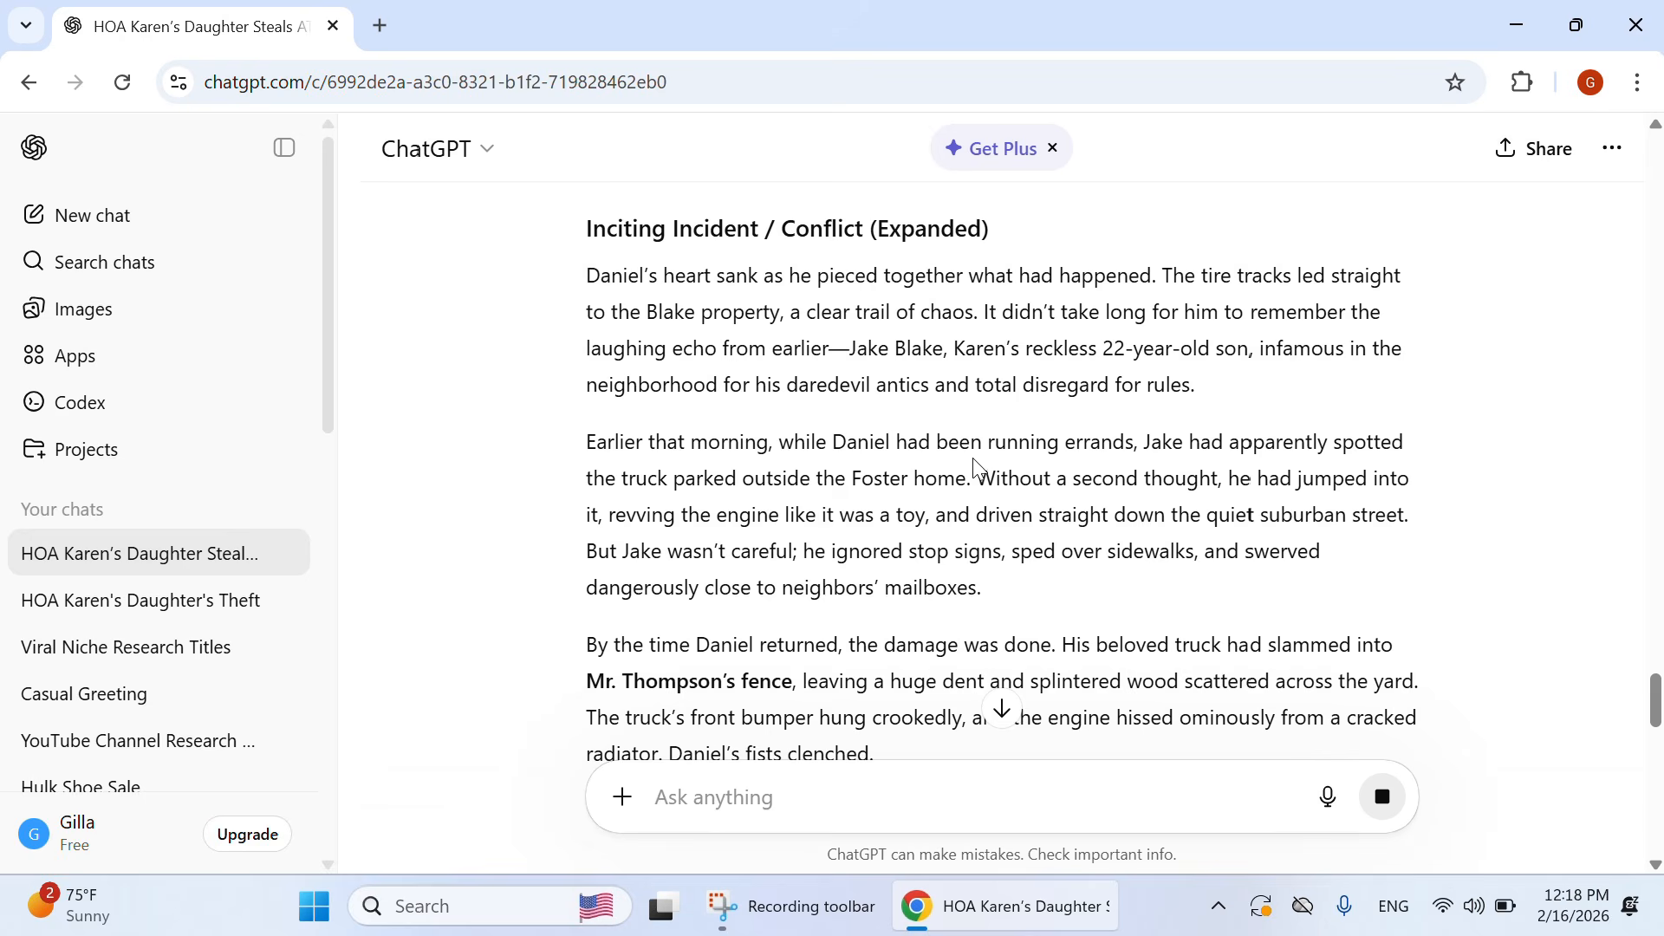
scroll(974, 467, "down", 15)
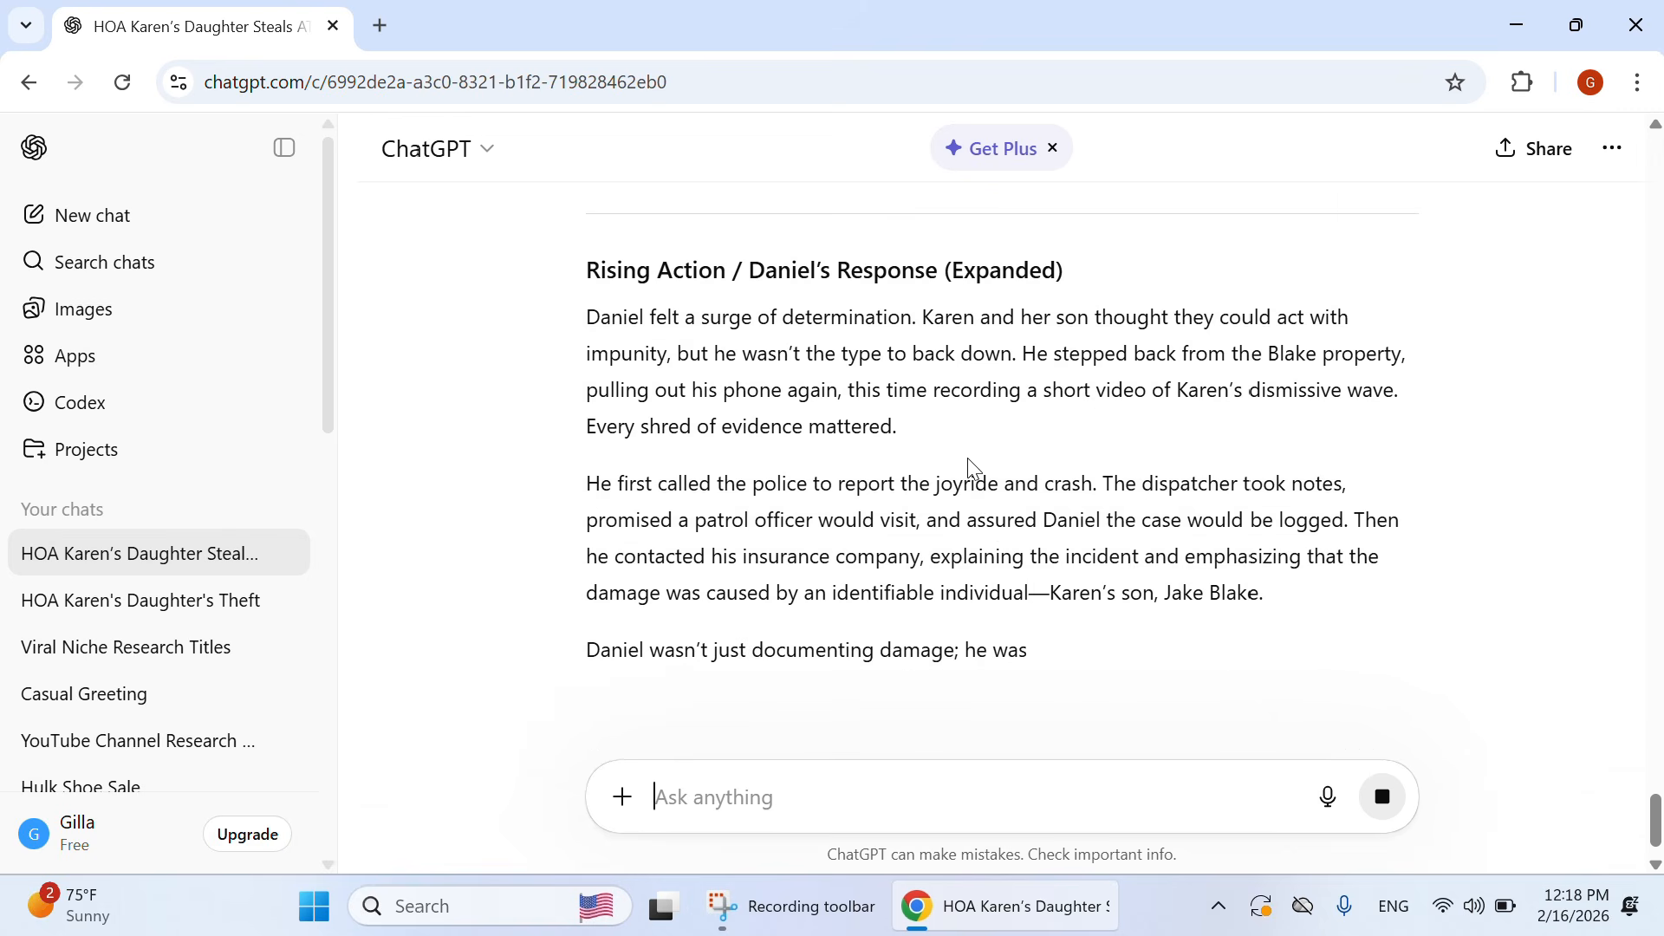
scroll(968, 457, "up", 6)
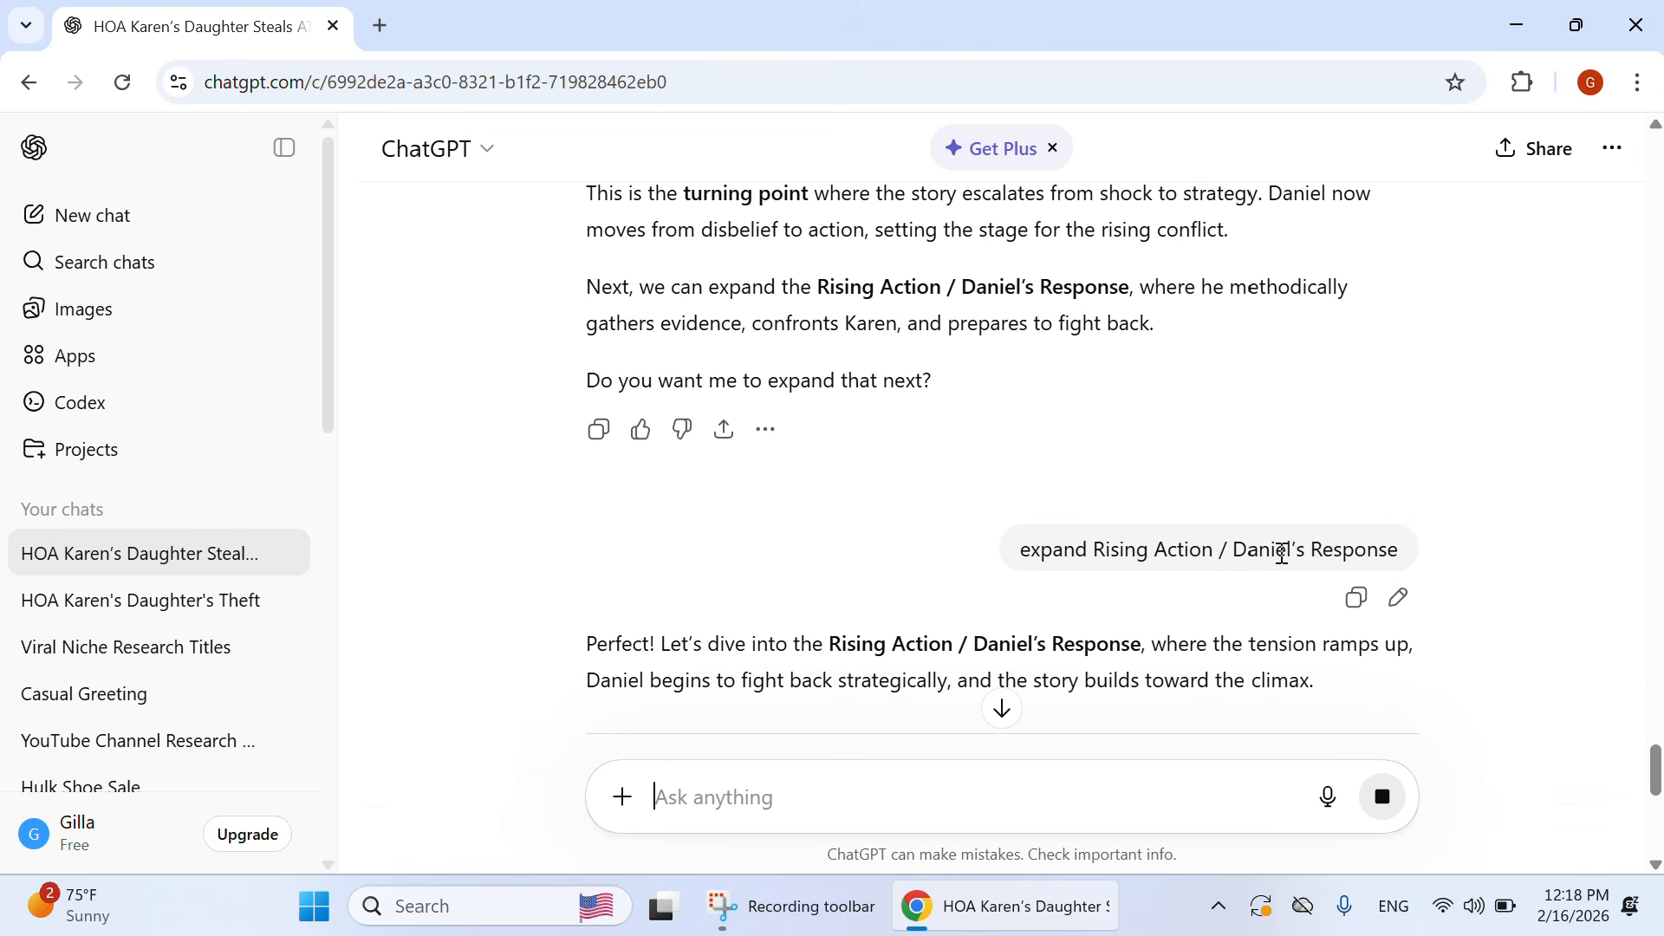
scroll(1049, 555, "up", 6)
scroll(1030, 714, "down", 14)
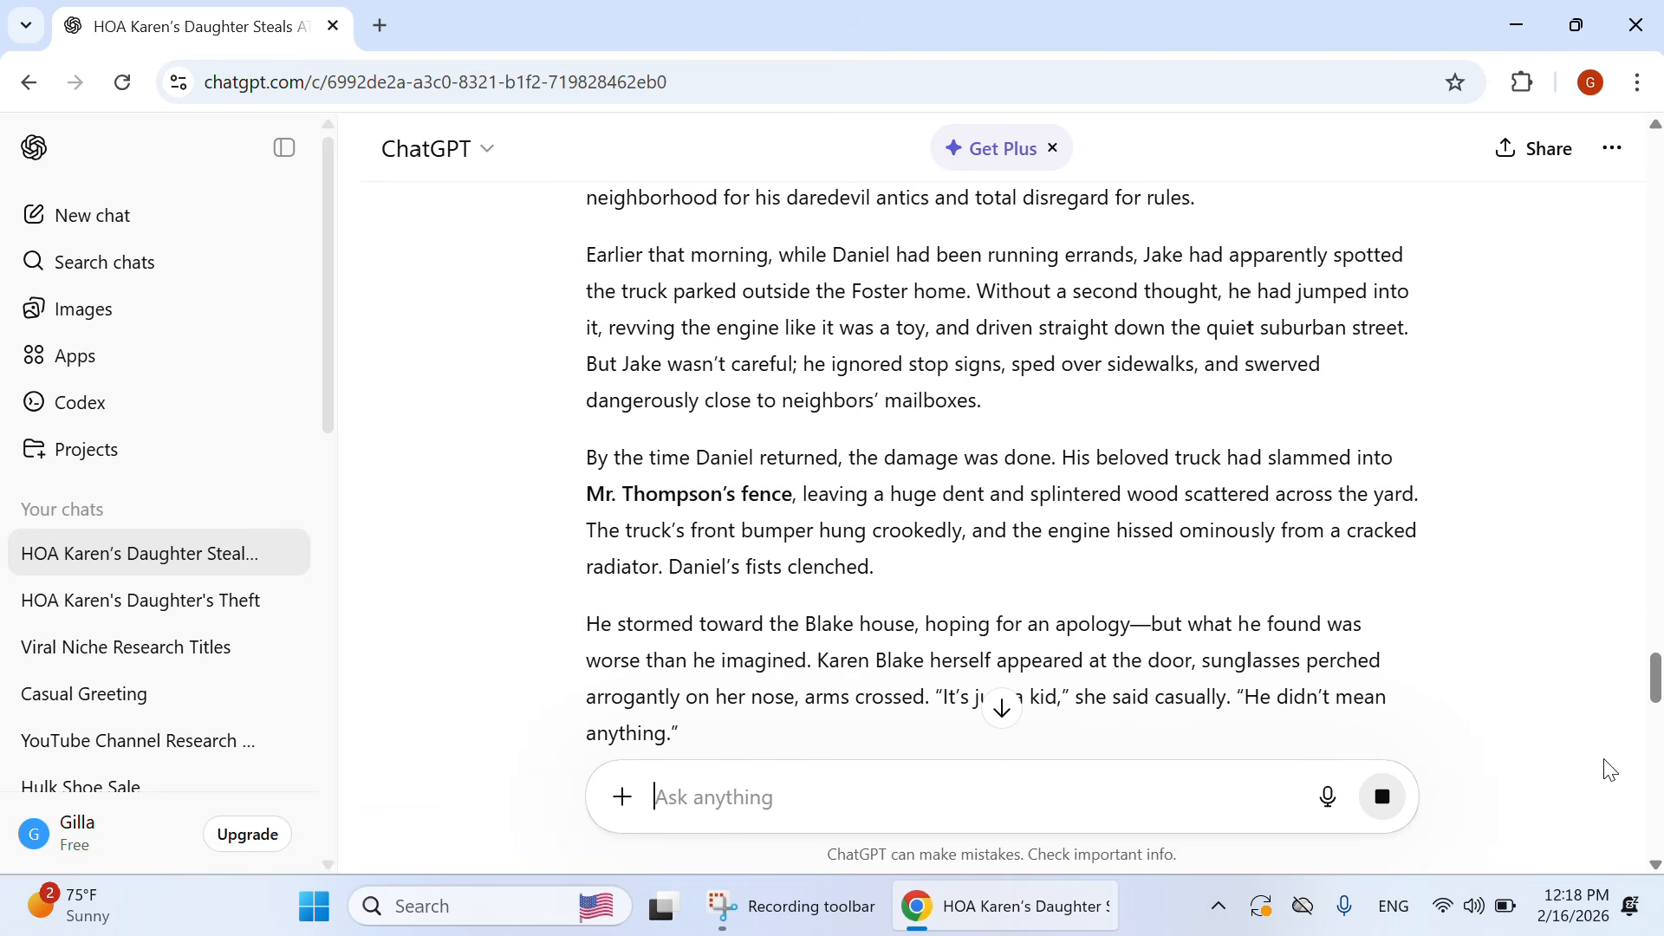
Step: Copy the section 5 heading "Climax / Confrontation" from the story flow
left_click_drag(1656, 672, 1488, 371)
scroll(947, 484, "down", 2)
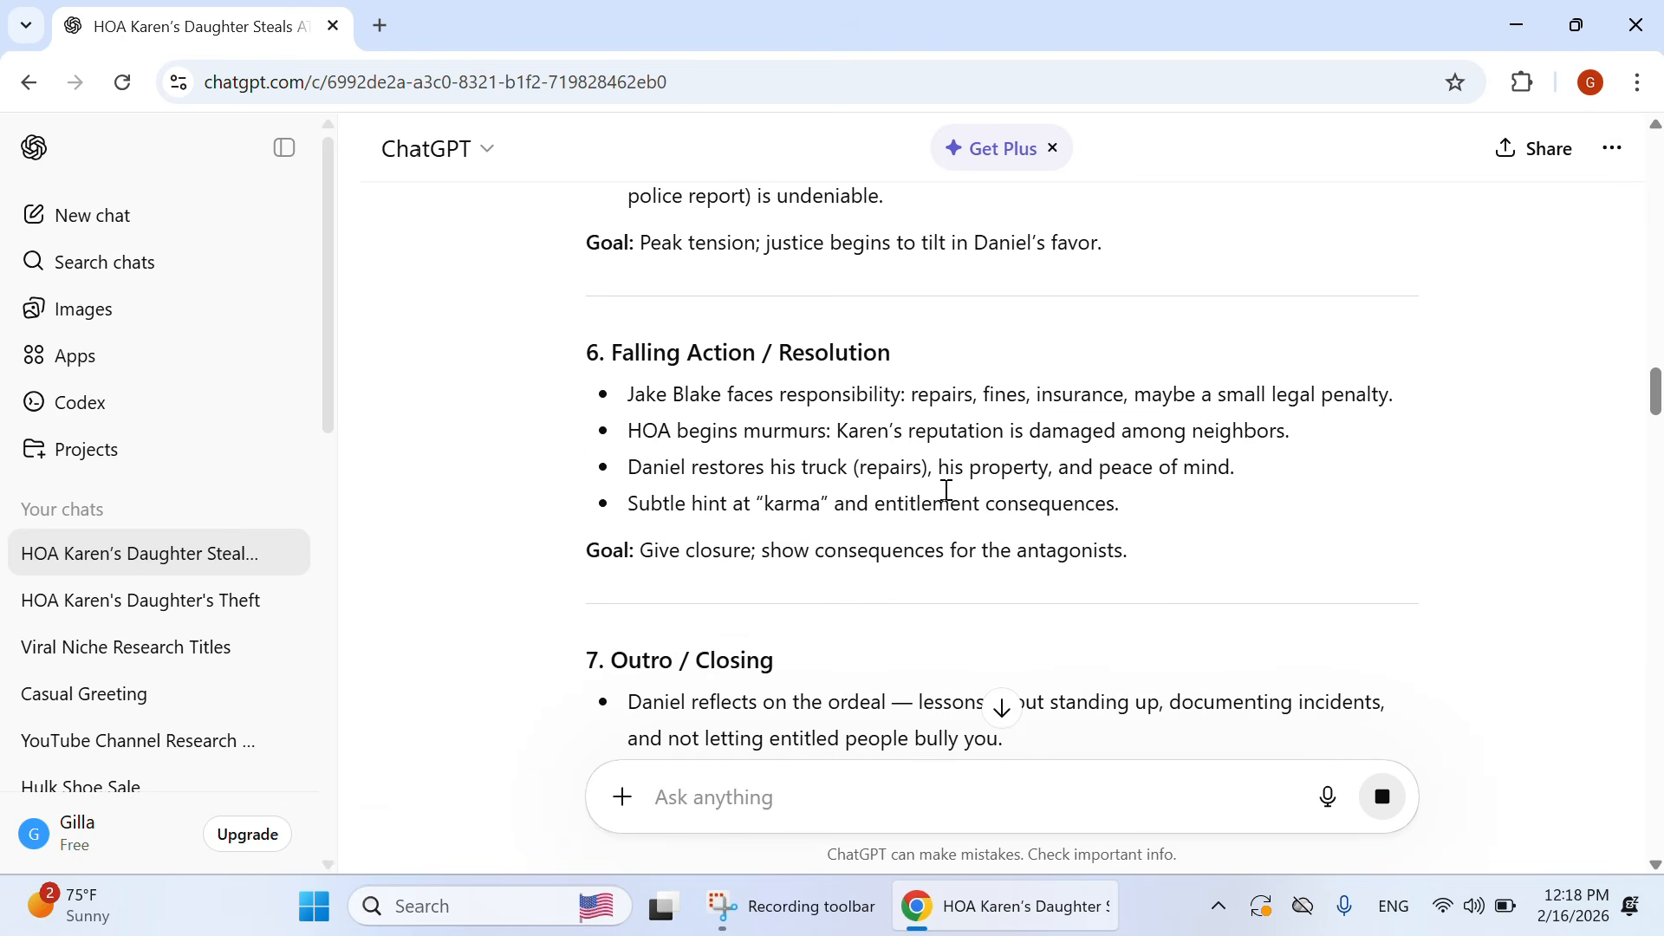
scroll(928, 486, "up", 3)
scroll(923, 501, "up", 7)
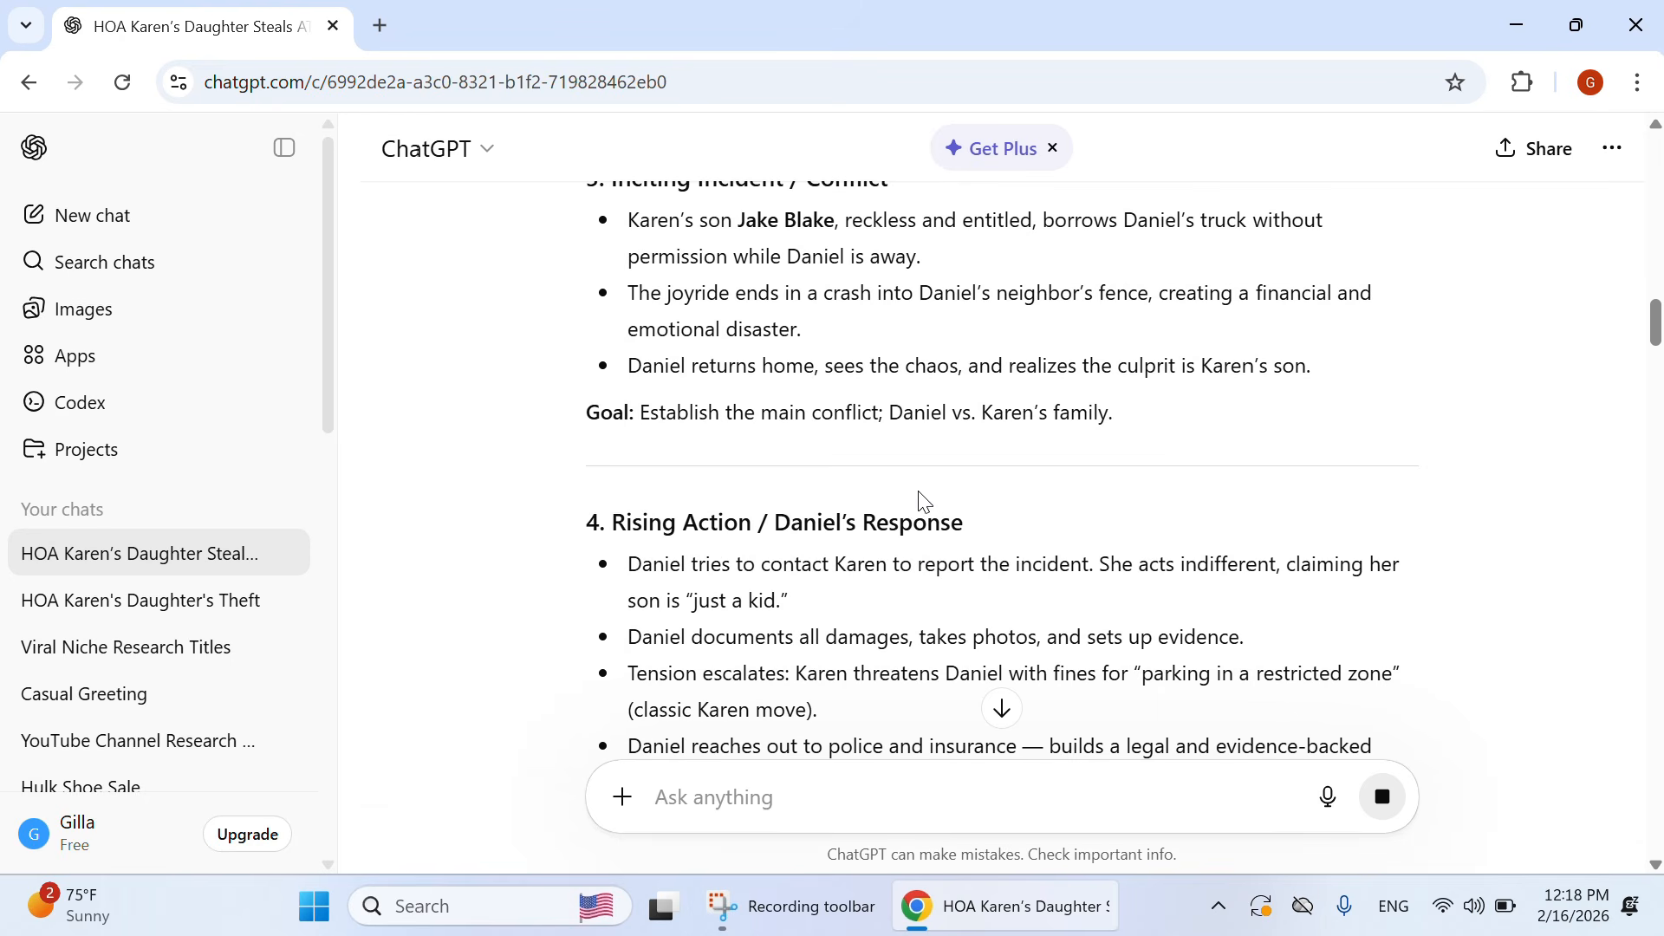
scroll(906, 507, "down", 6)
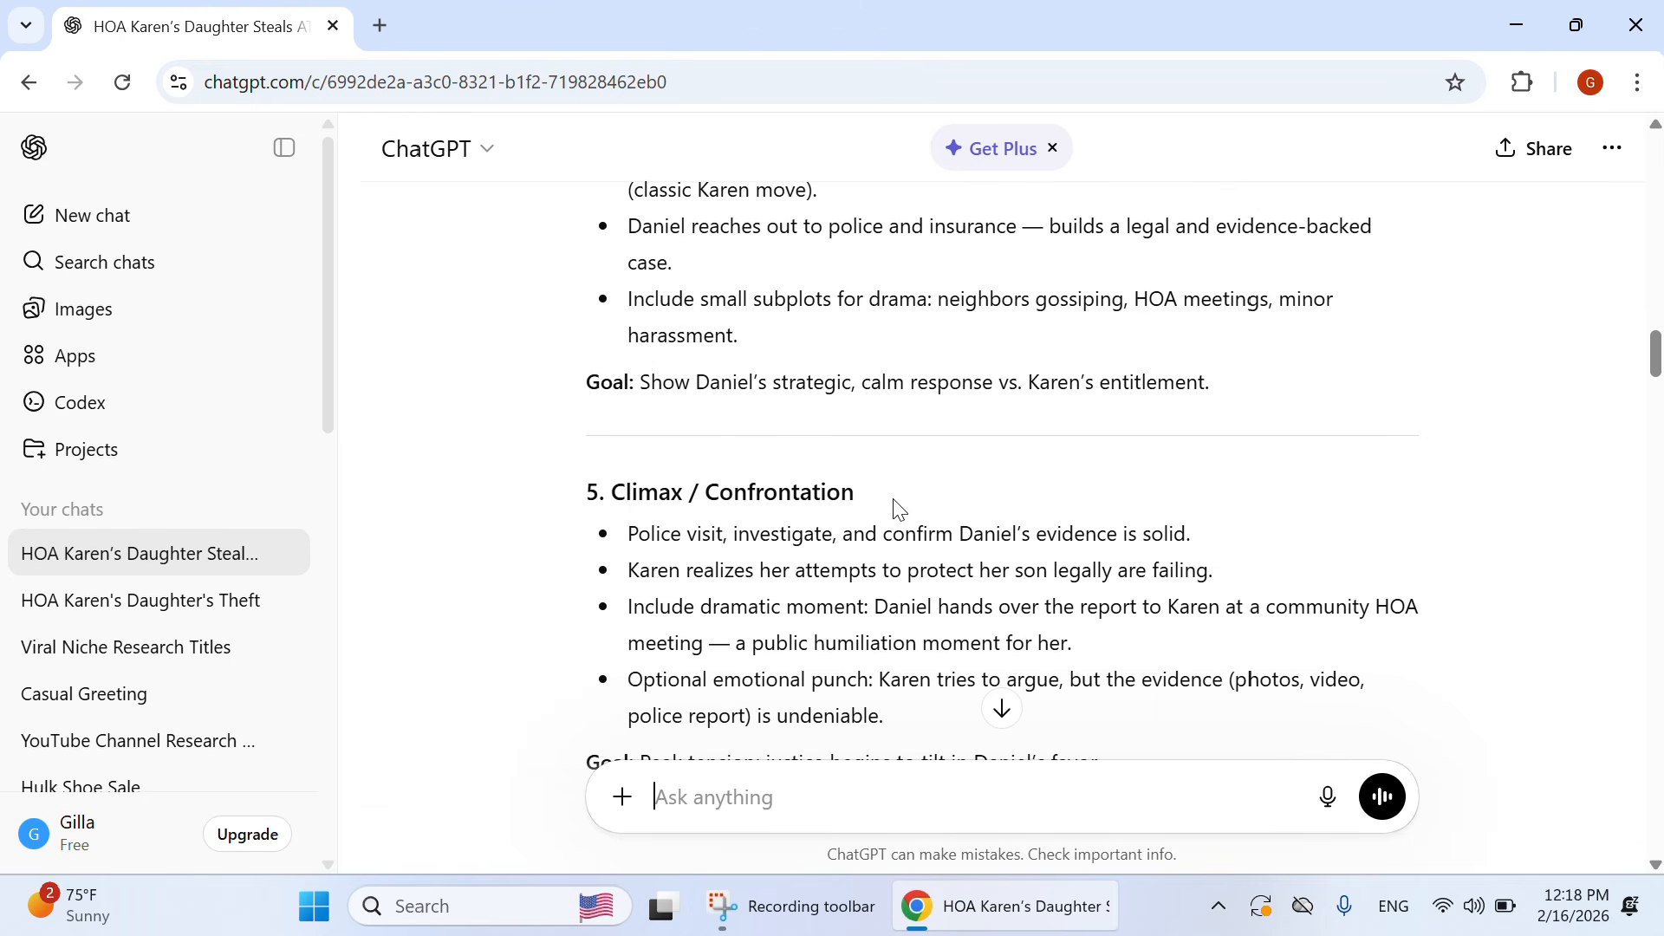
left_click_drag(609, 490, 871, 501)
right_click(802, 498)
left_click(834, 523)
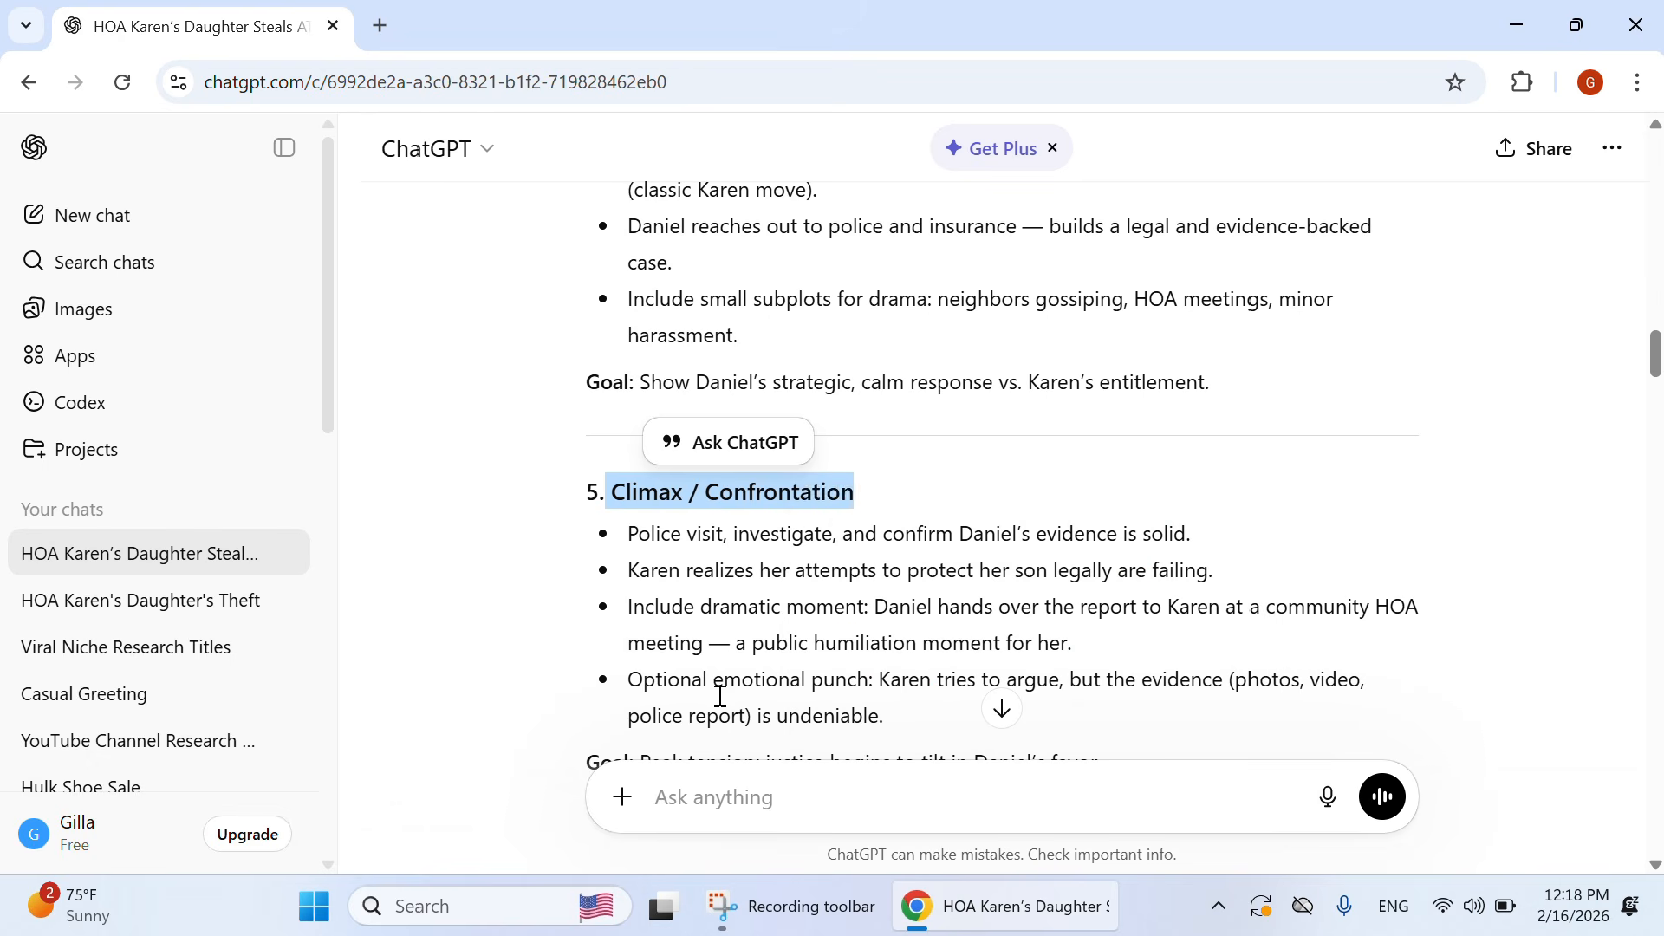
Step: Send ChatGPT the request "expand Climax / Confrontation", using the copied heading
left_click(699, 794)
type("expand")
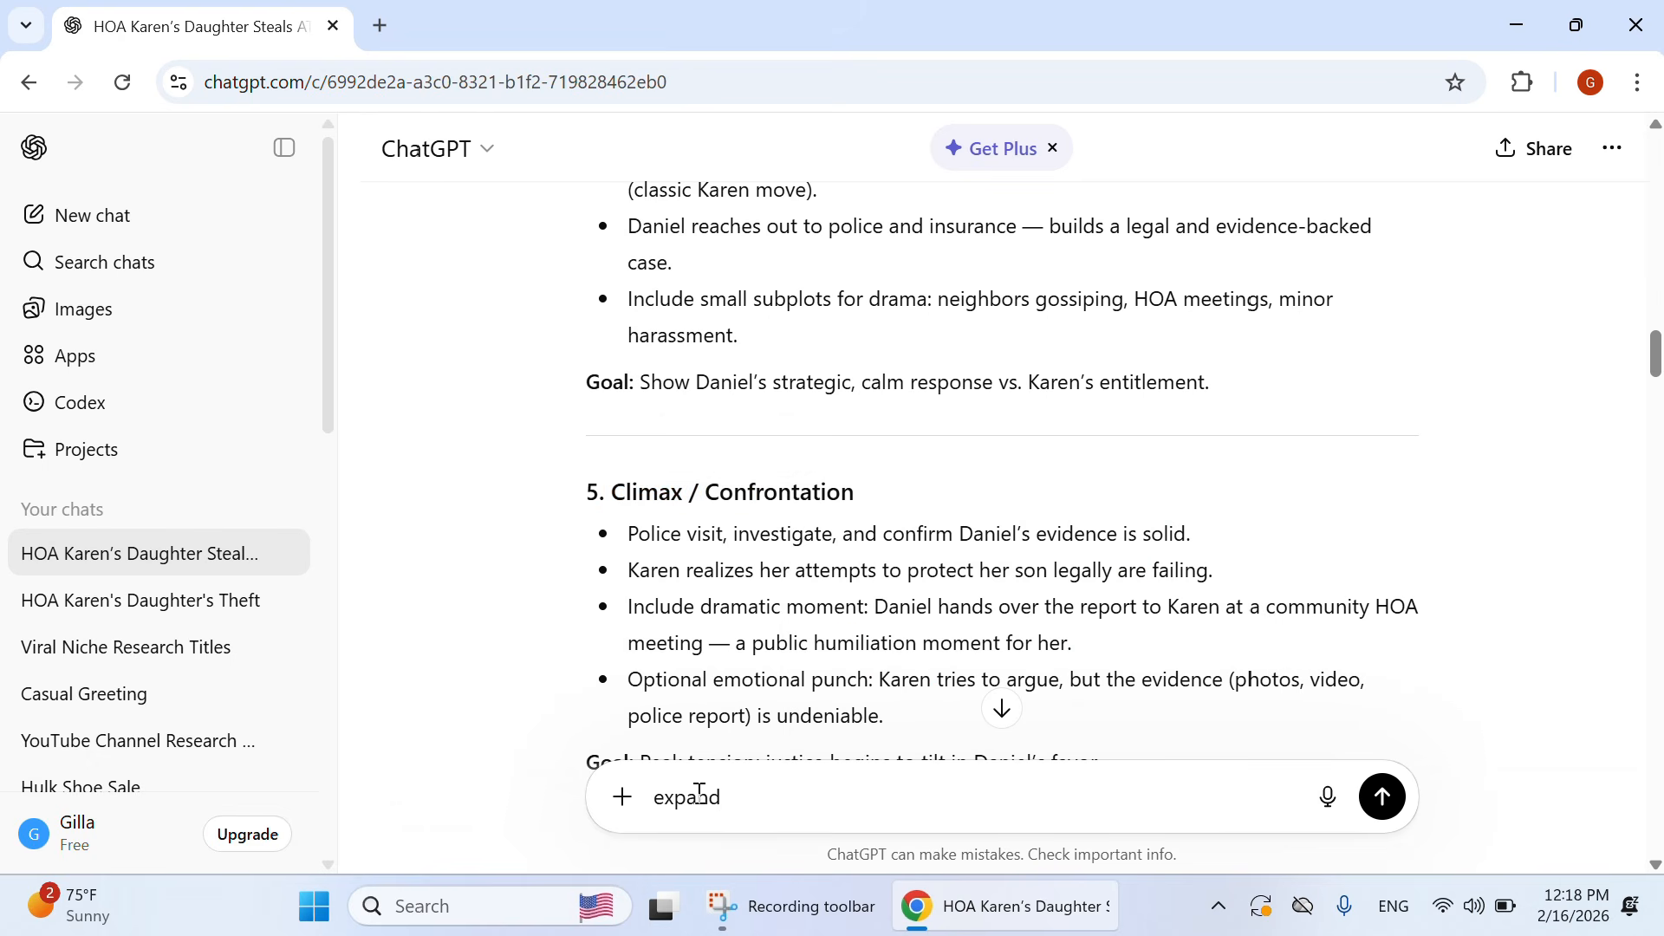
key("ctrl+v")
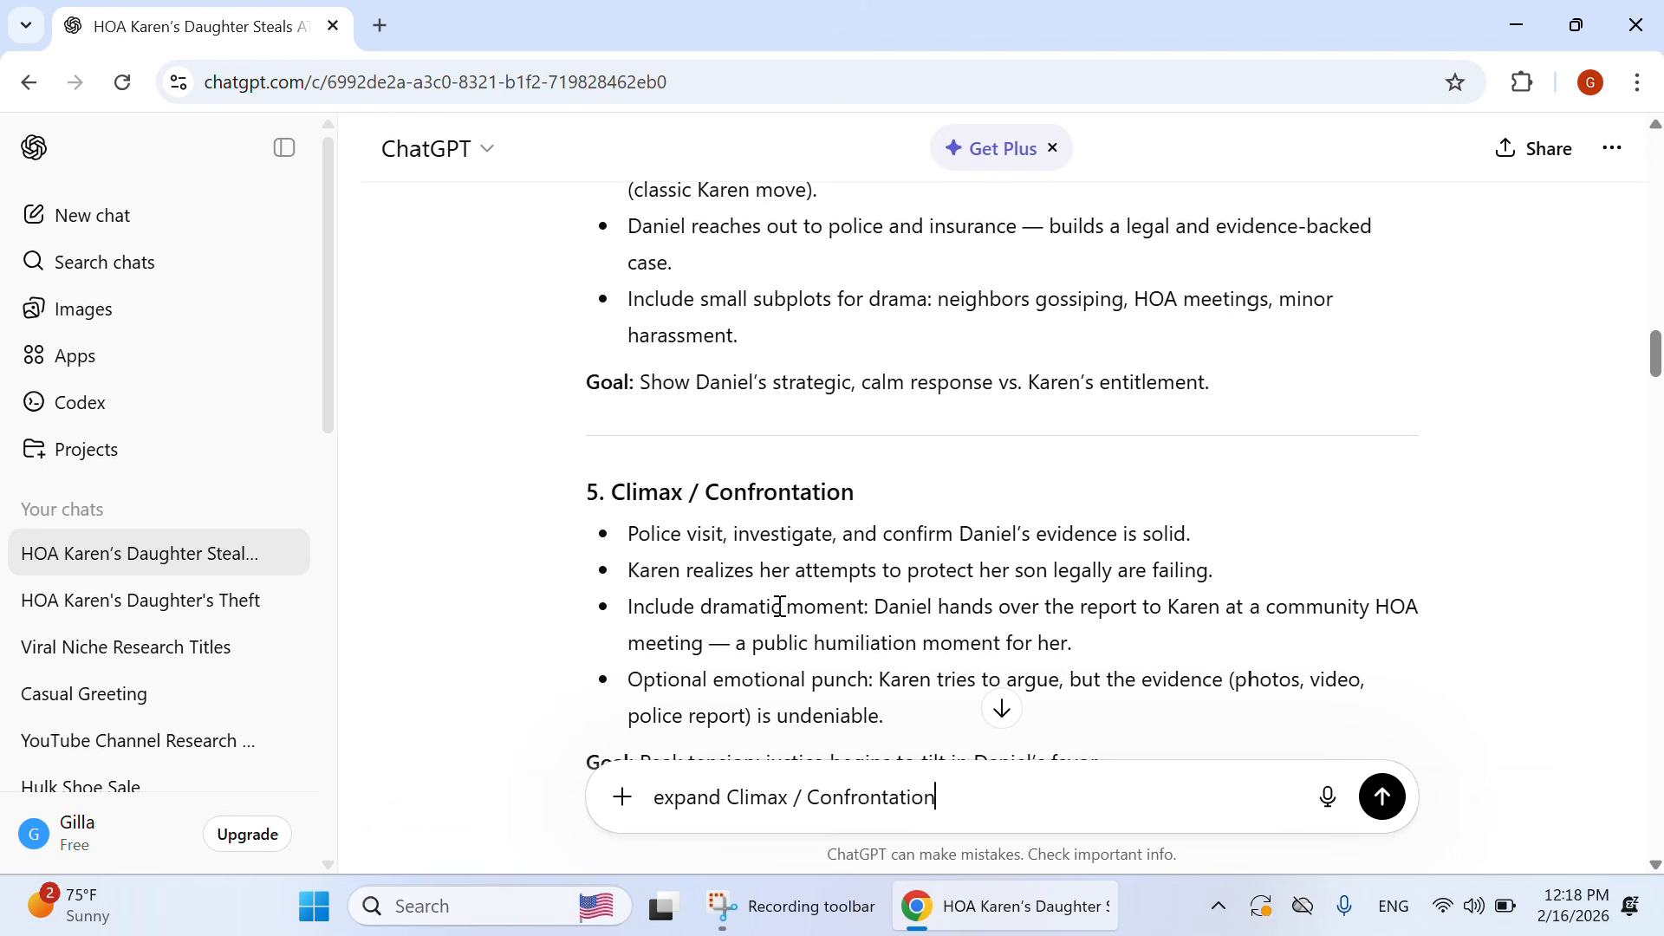
scroll(1422, 398, "down", 15)
scroll(1343, 854, "down", 5)
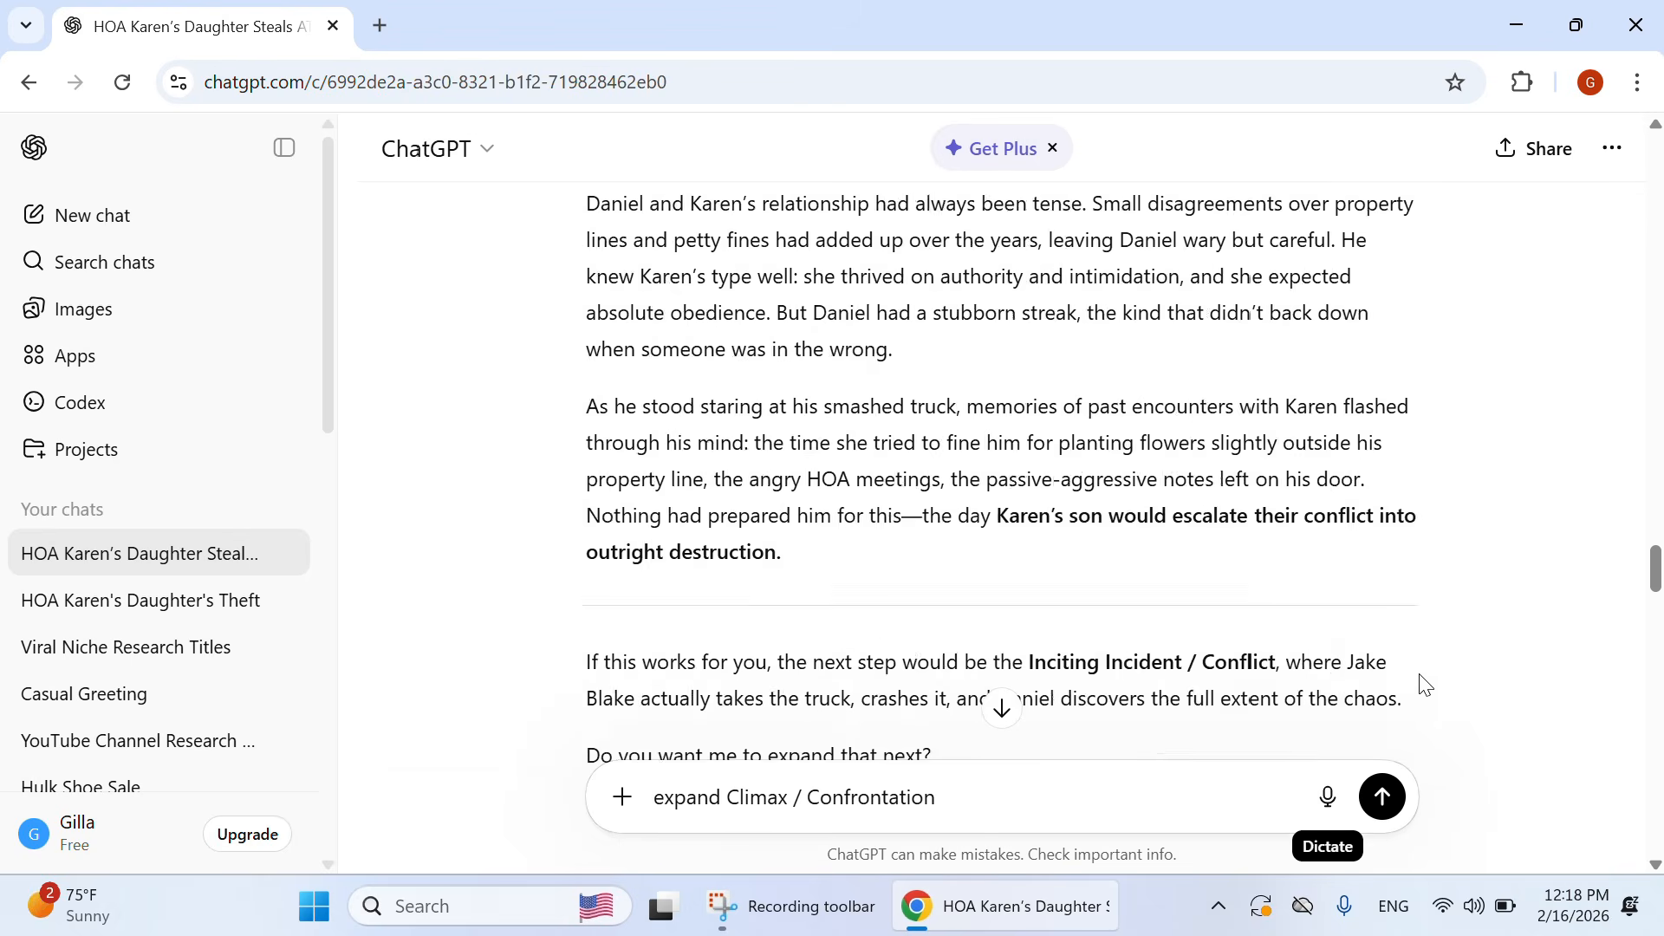
left_click(1381, 796)
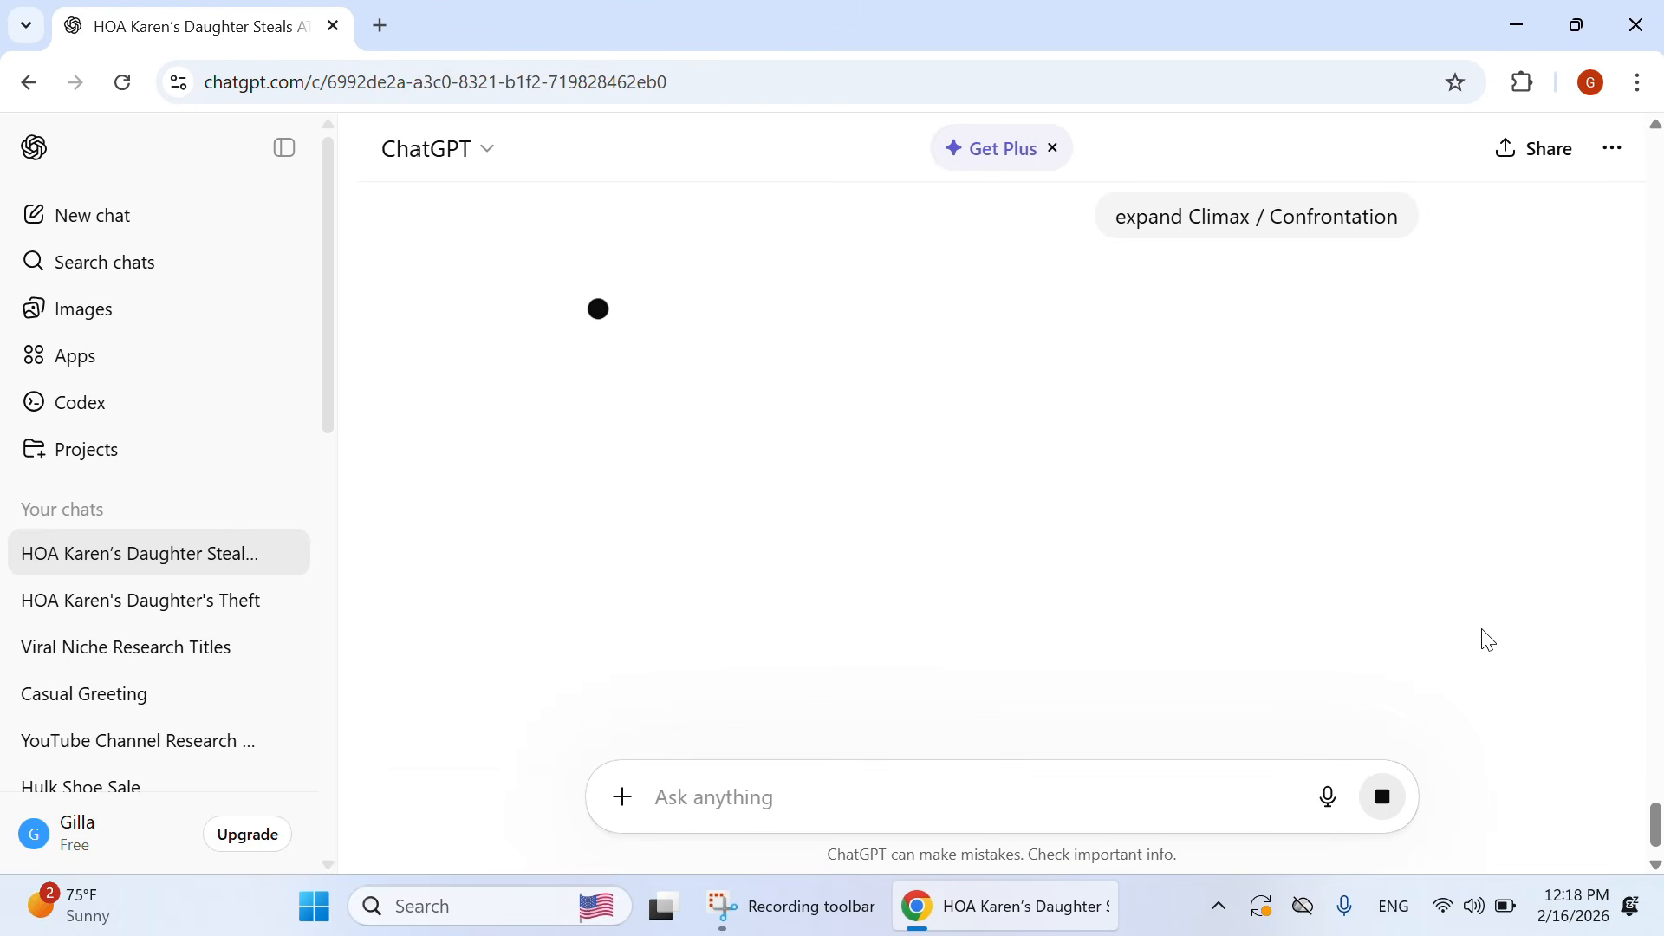
Step: Copy the section 6 heading "Falling Action / Resolution" from the story flow
left_click_drag(1655, 828, 1518, 341)
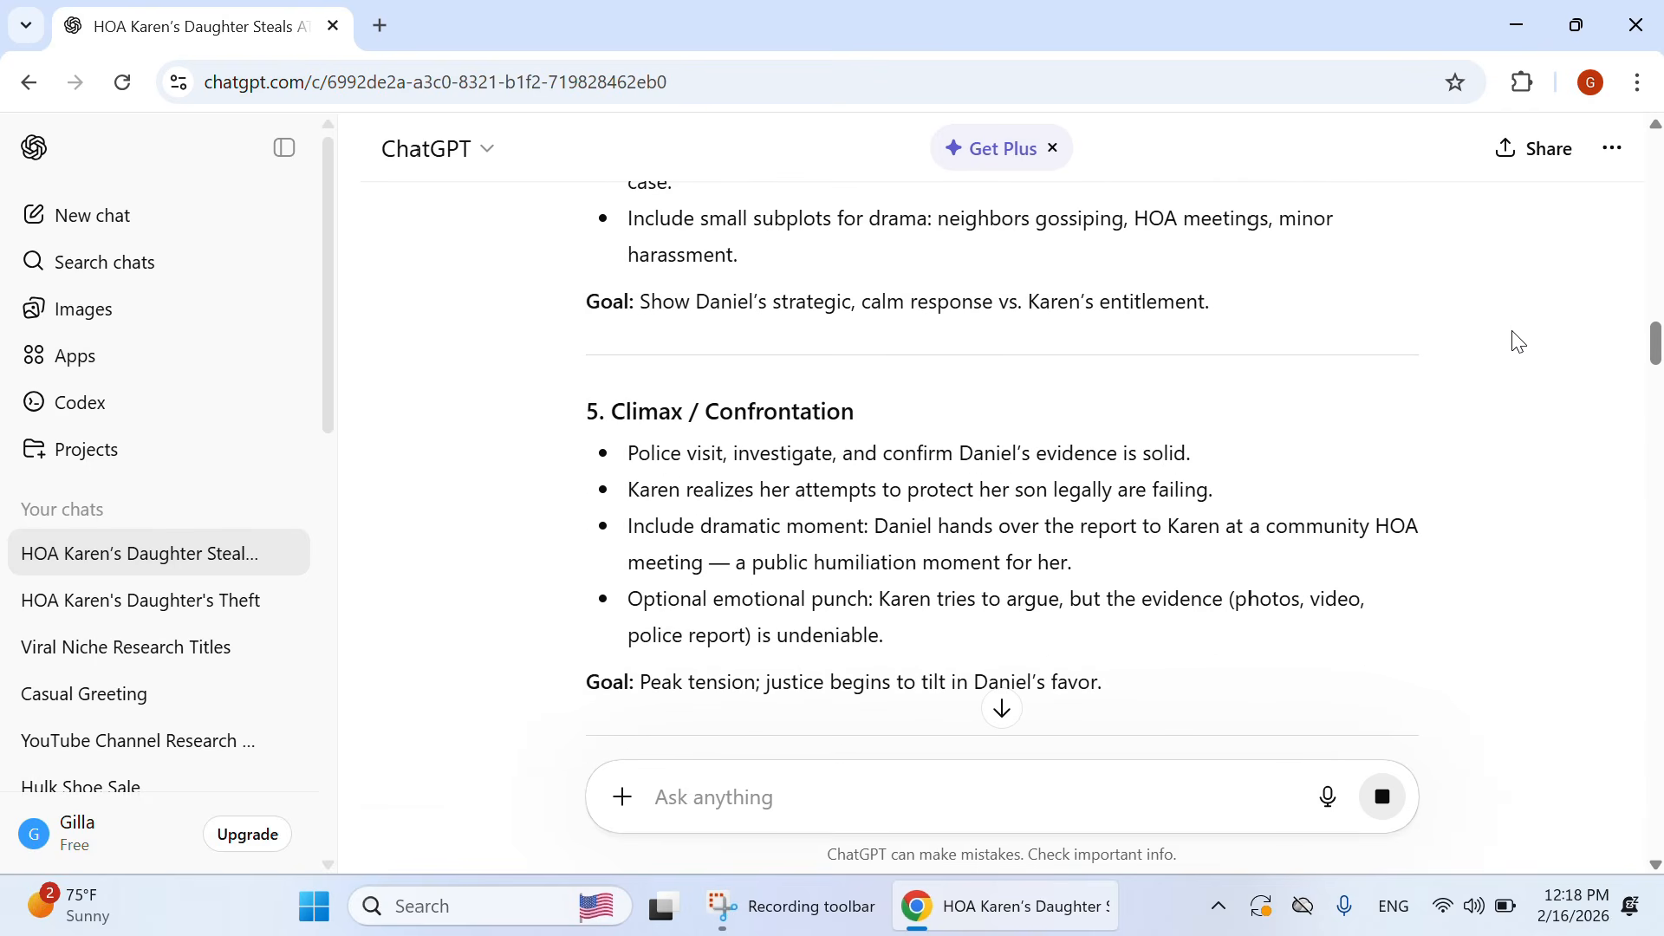
scroll(1022, 608, "down", 1)
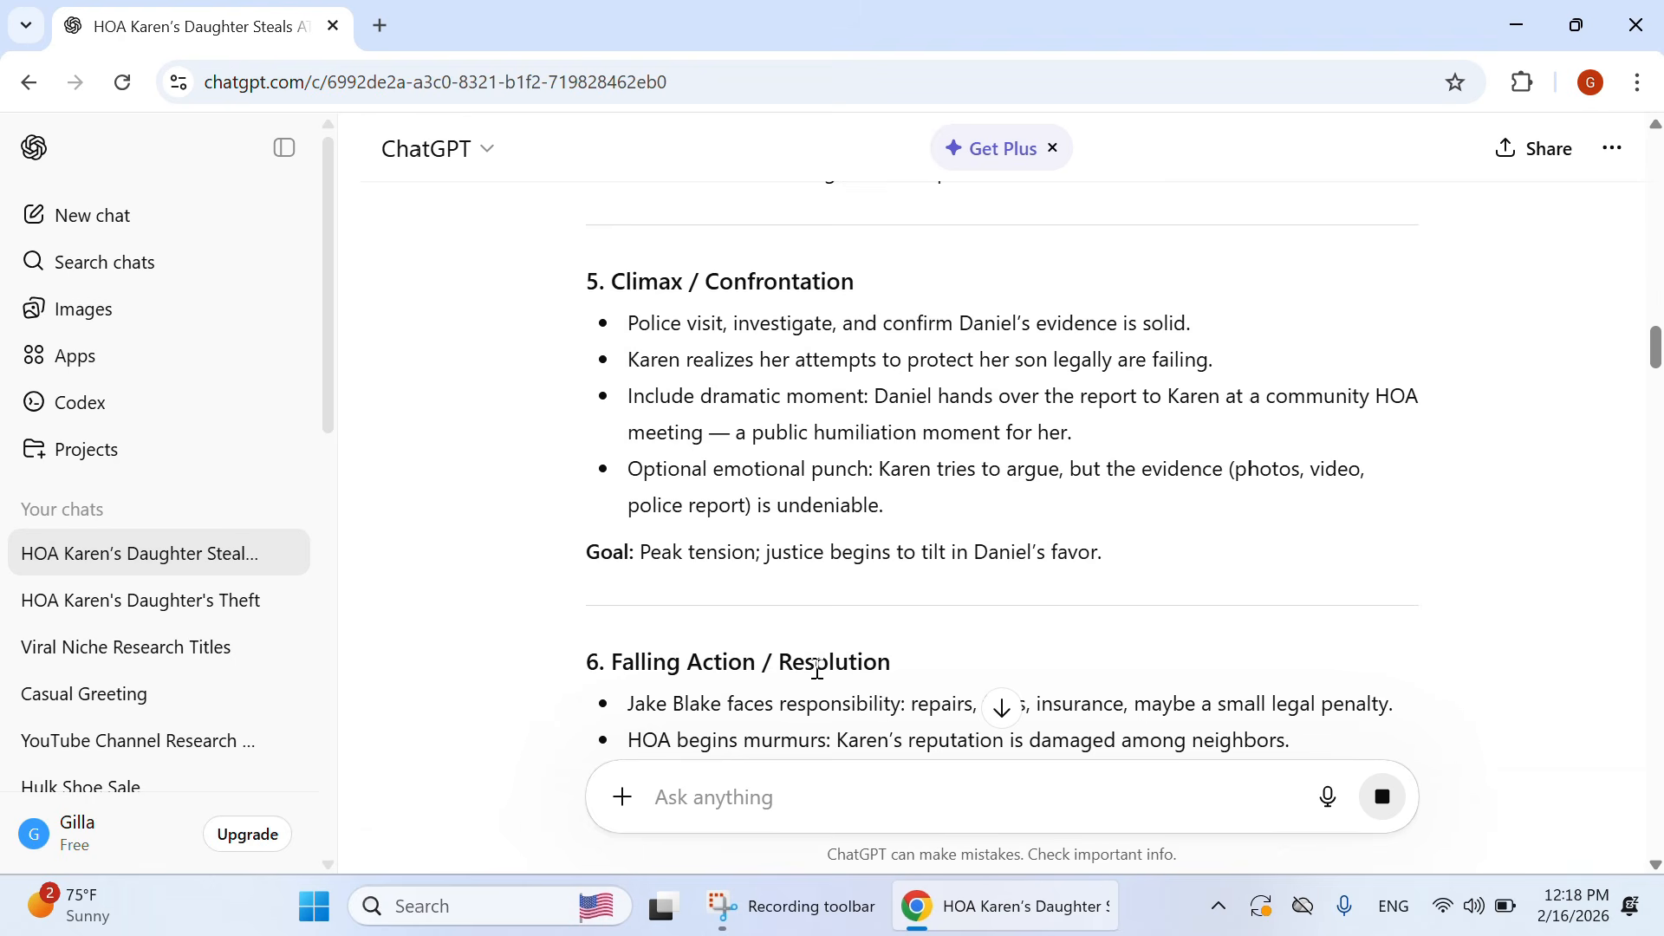
scroll(747, 666, "down", 2)
left_click_drag(610, 403, 901, 424)
right_click(838, 400)
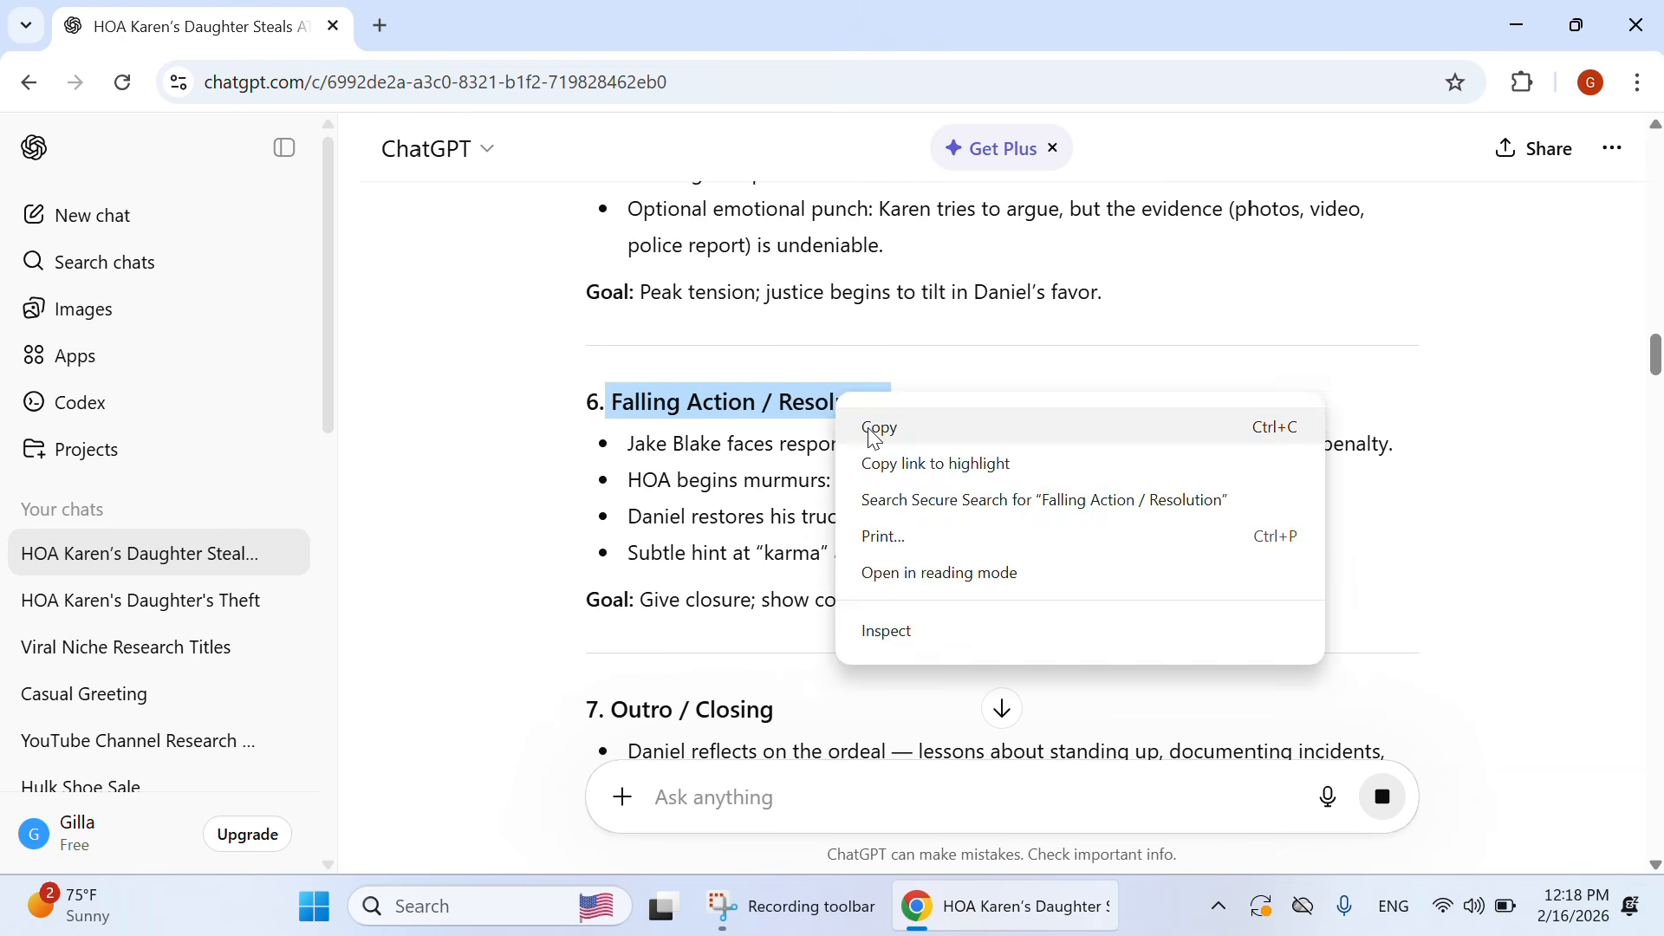
left_click(861, 425)
Step: Send ChatGPT the request "expand Falling Action / Resolution", using the copied heading
scroll(852, 494, "down", 2)
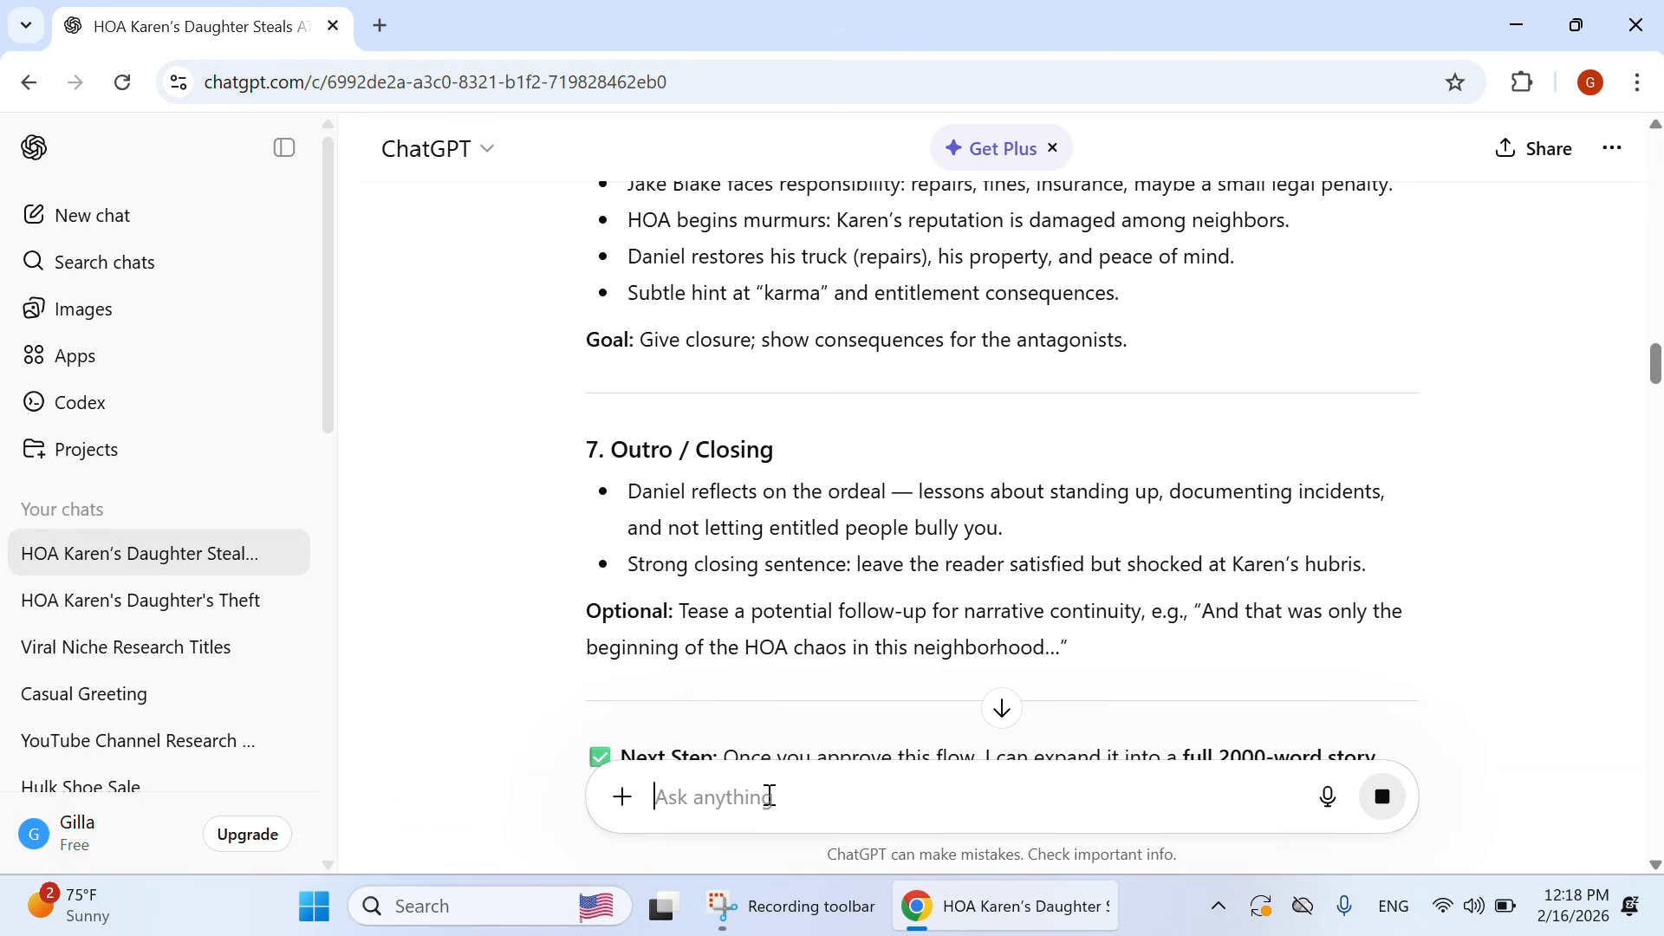
type("expand")
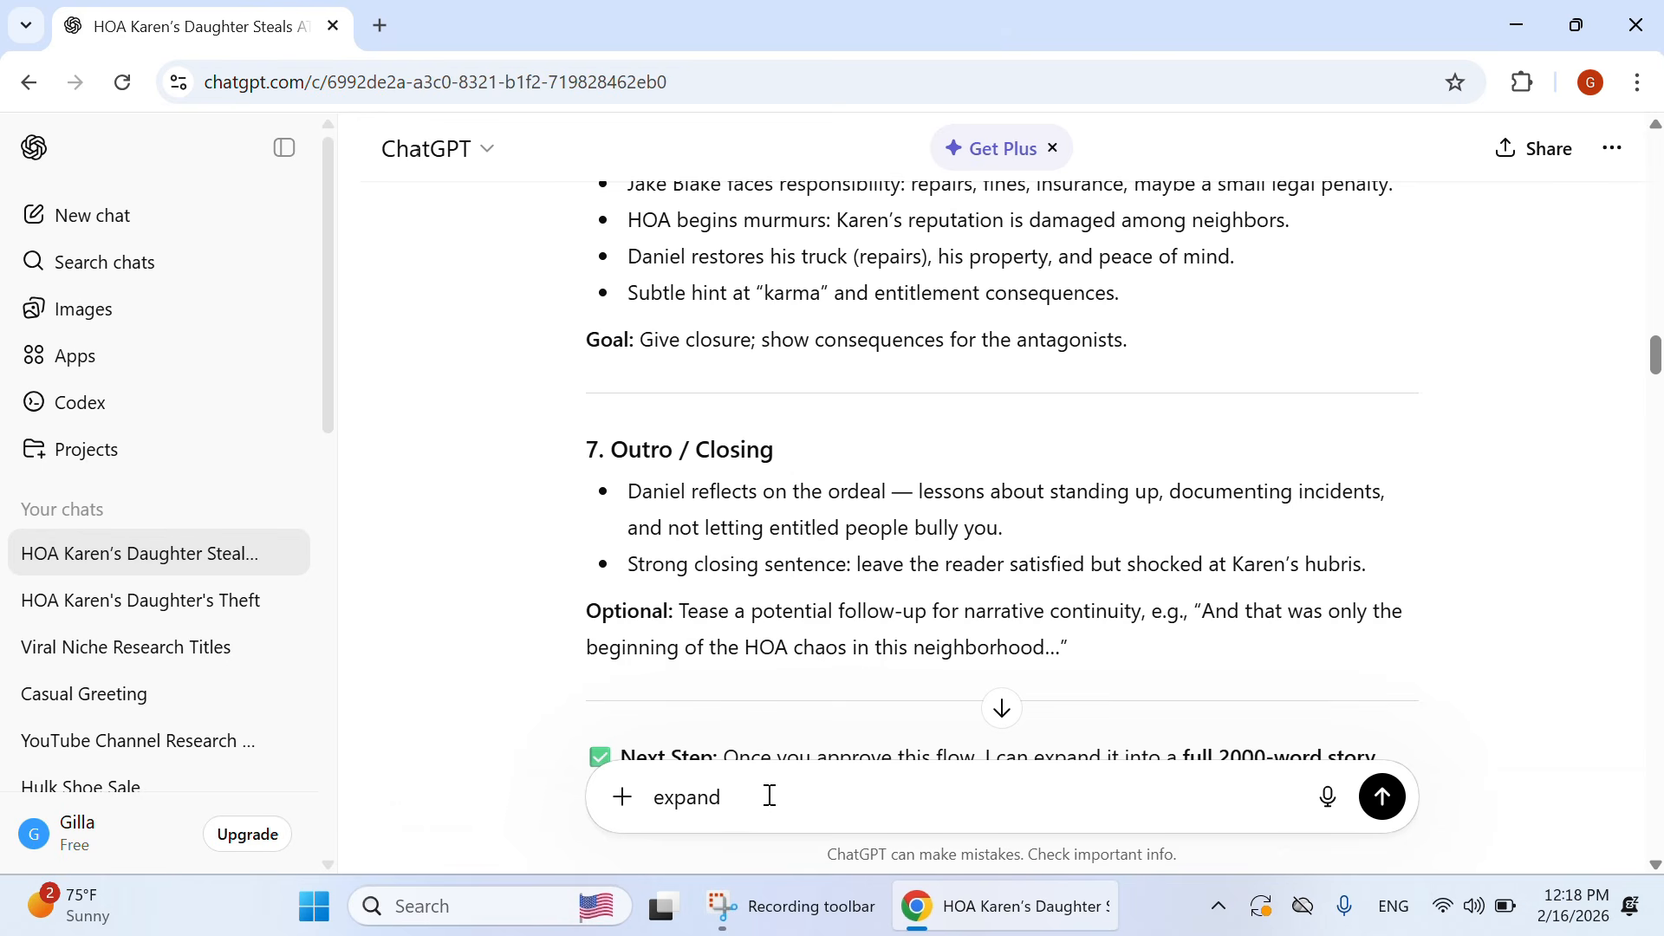
key("ctrl")
key("ctrl+v")
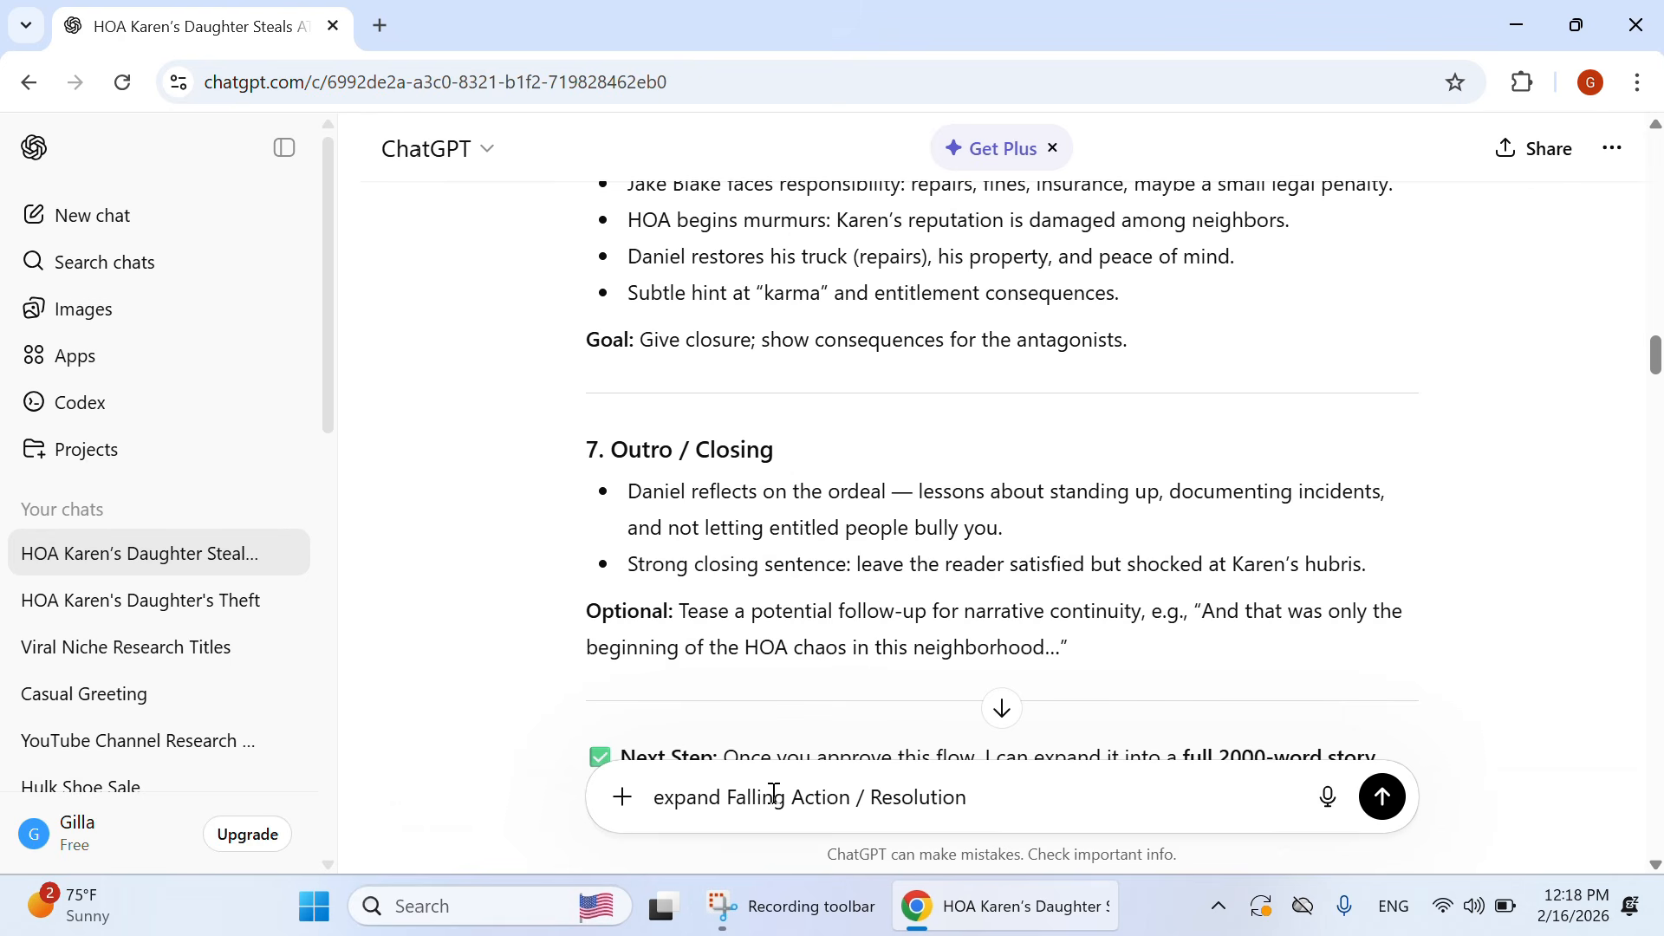
left_click(1382, 797)
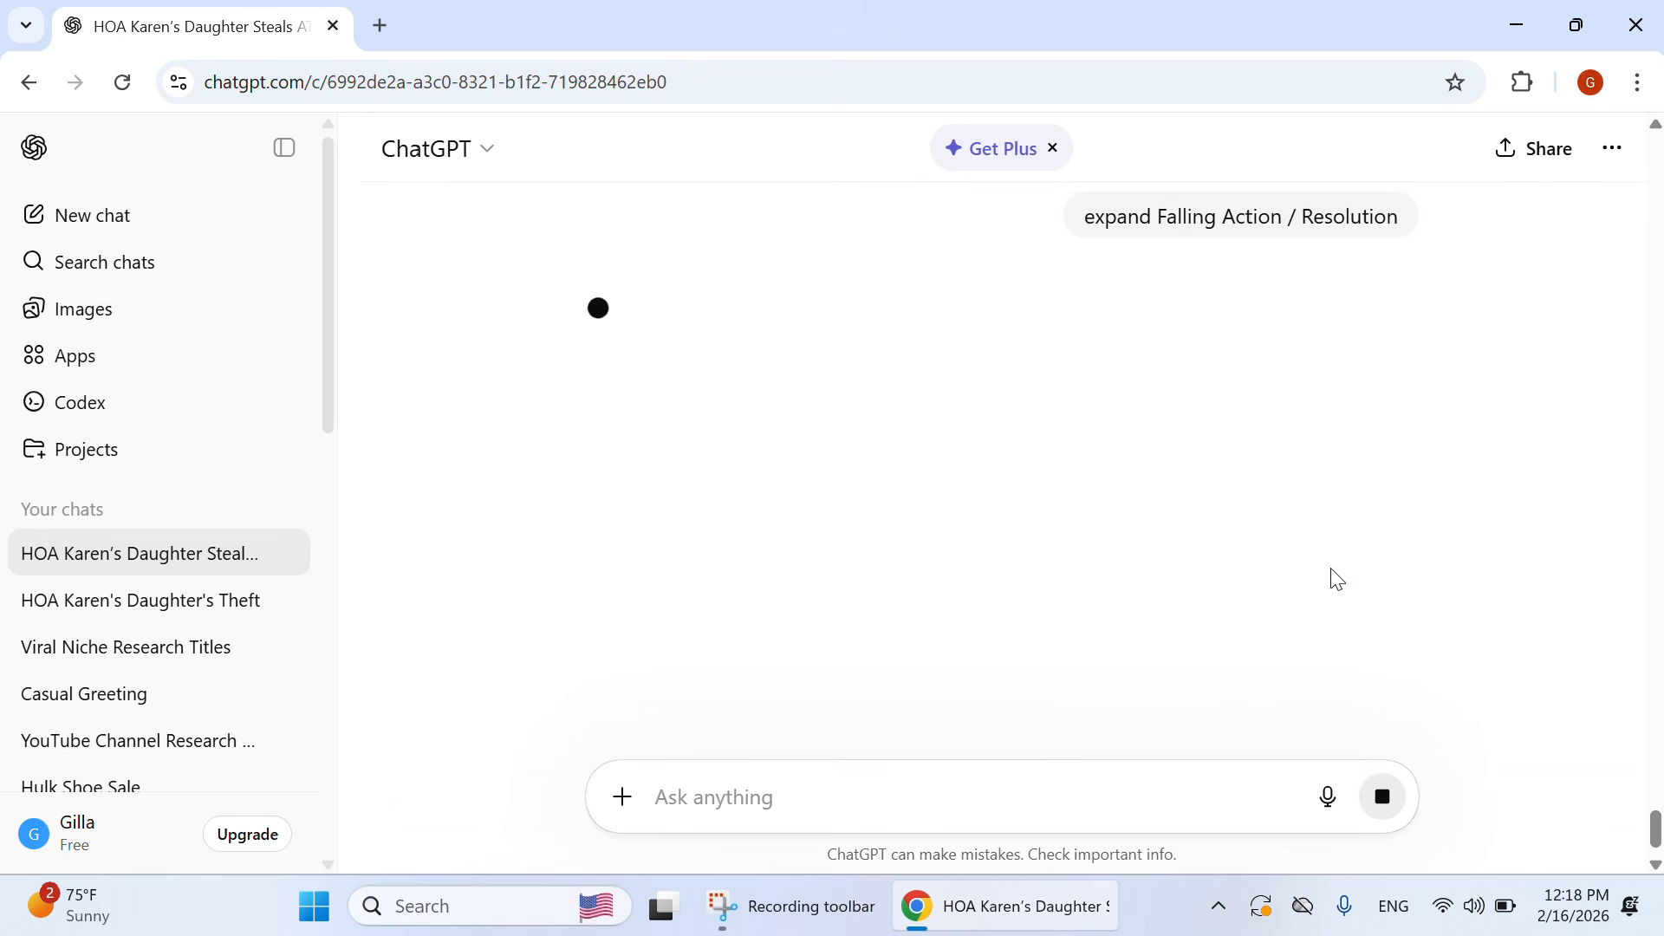
Step: Go back to the story flow and copy its section 7 heading "Outro / Closing"
scroll(1336, 578, "up", 20)
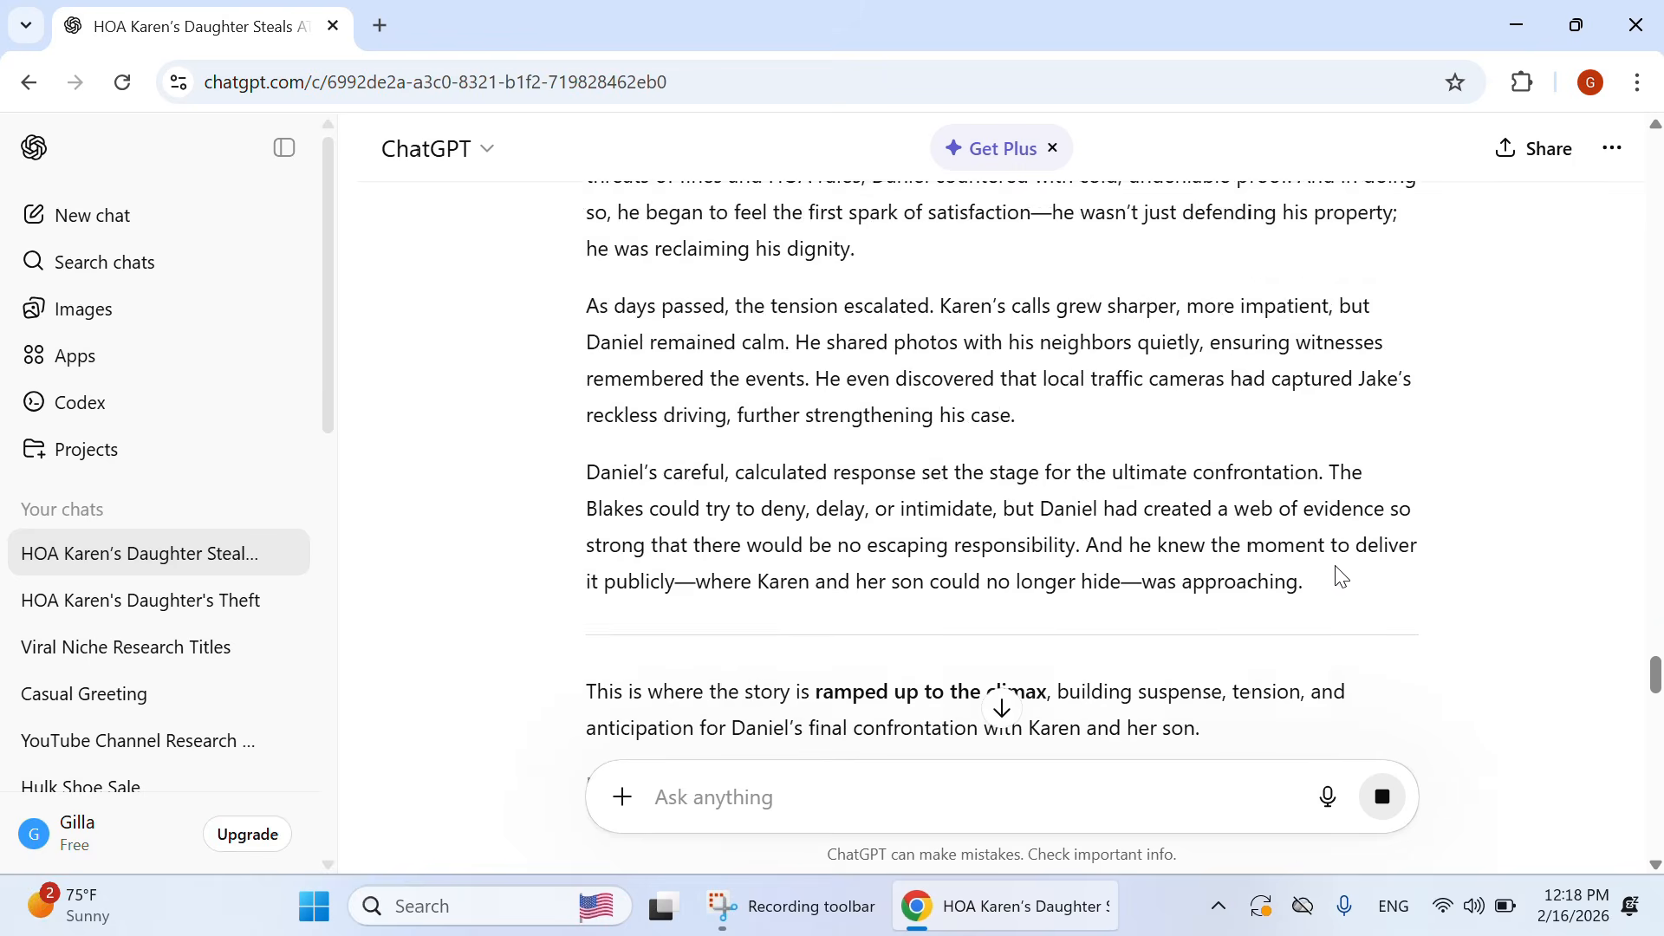
scroll(1341, 576, "up", 20)
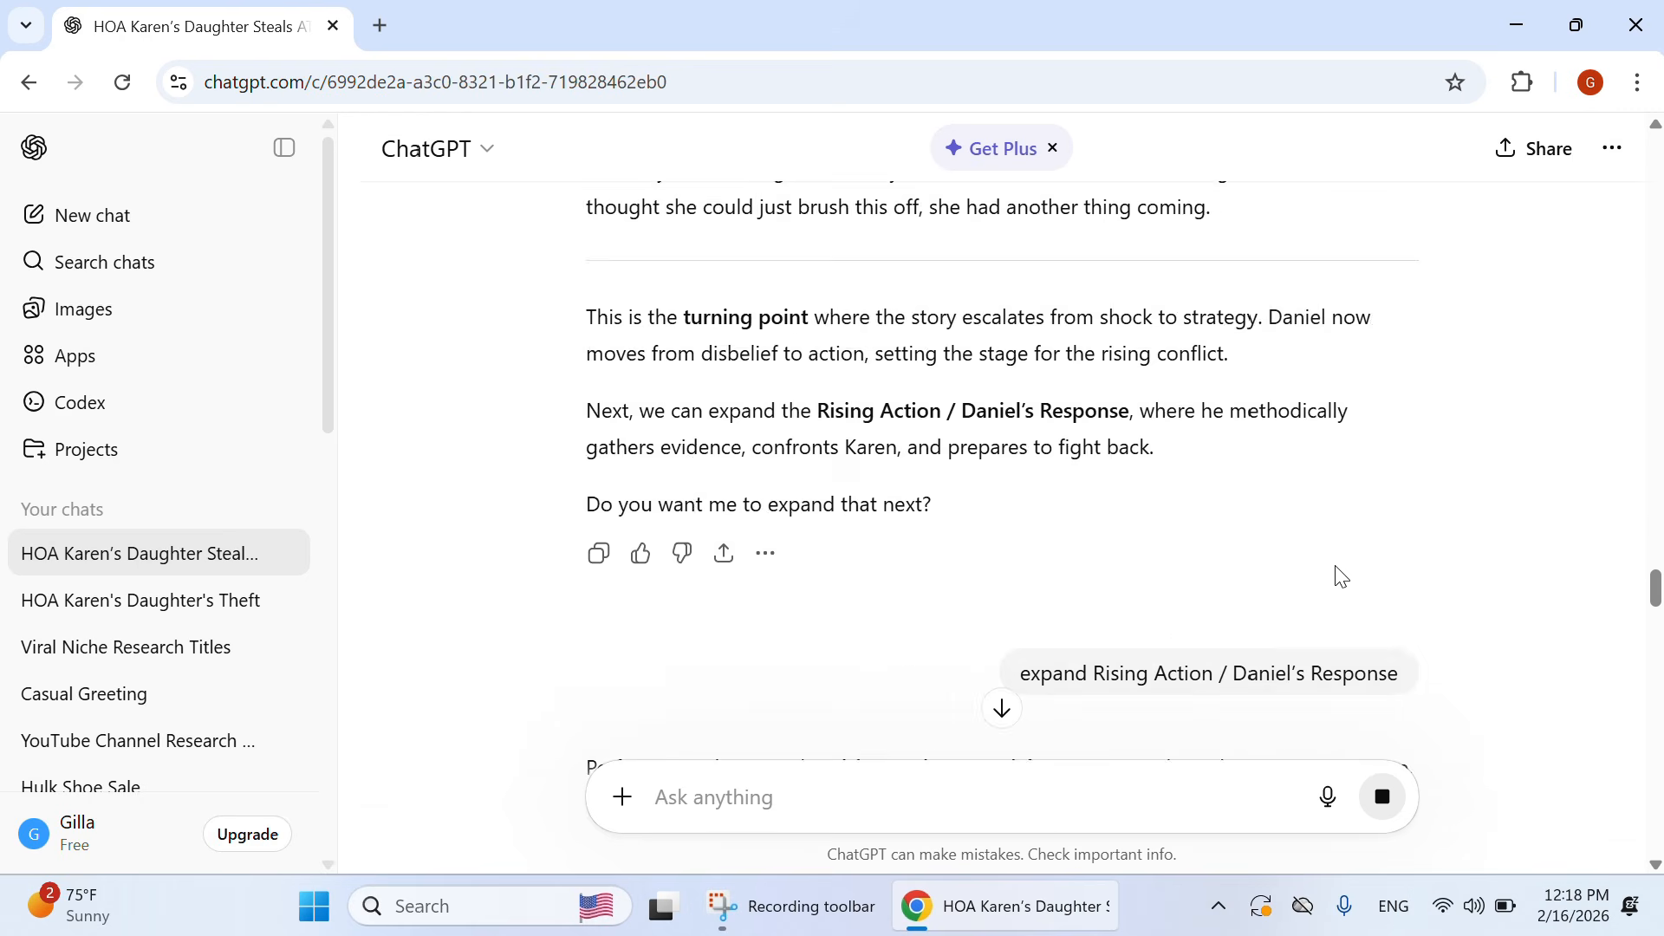
scroll(1342, 577, "up", 10)
scroll(1341, 576, "up", 20)
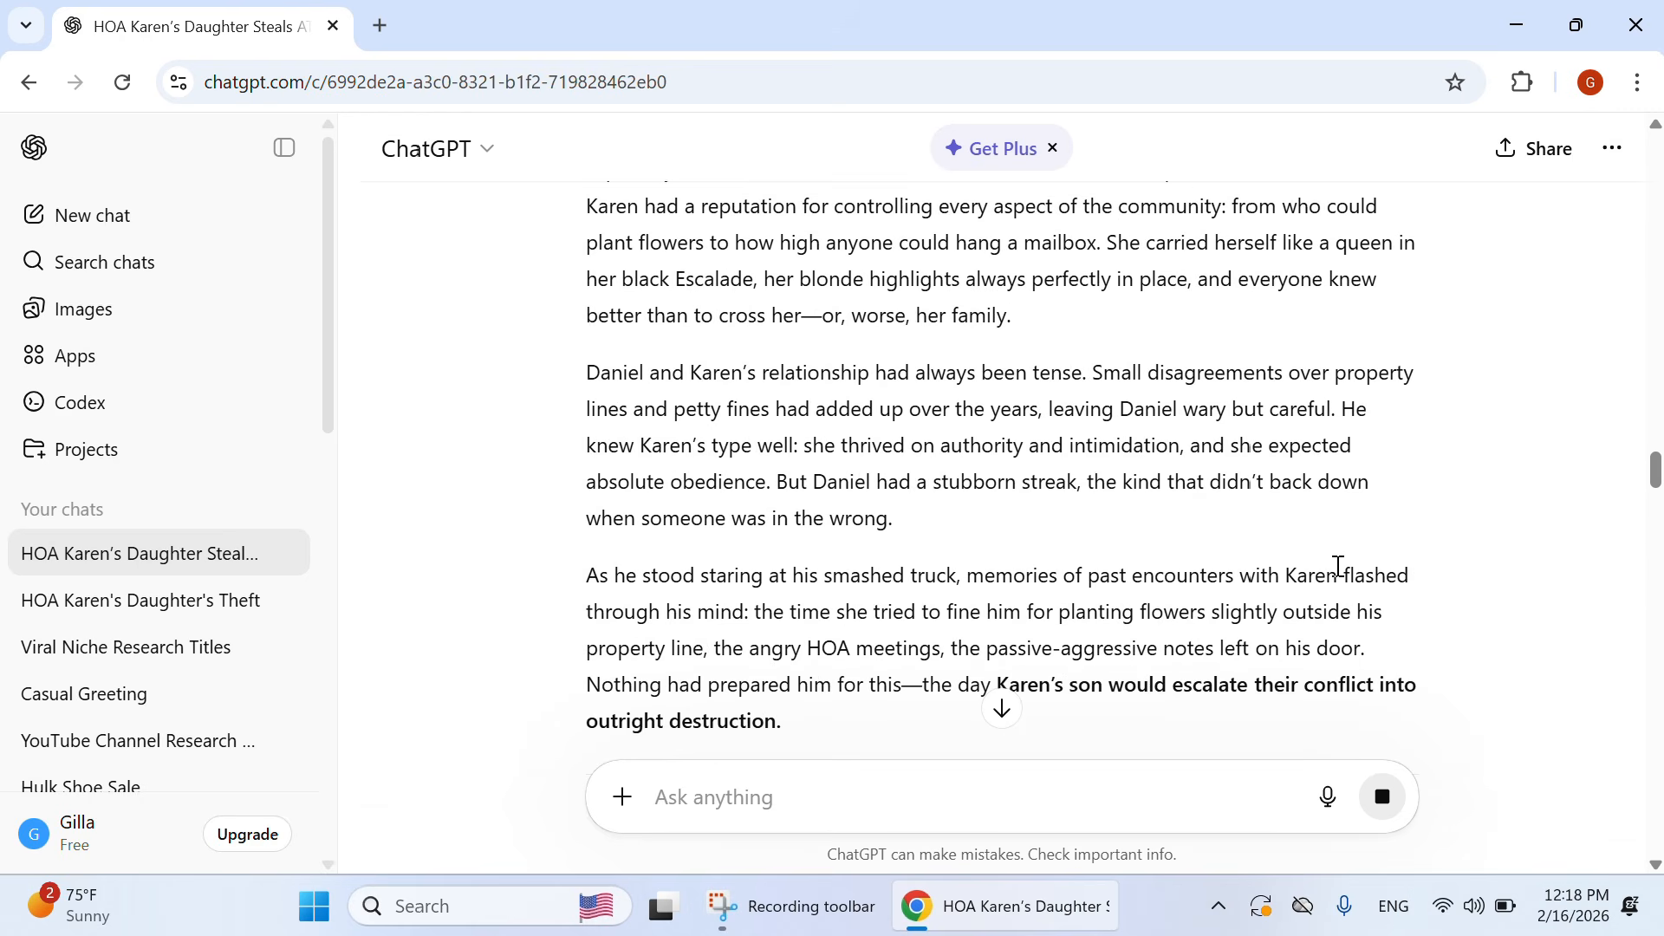
scroll(1342, 576, "up", 20)
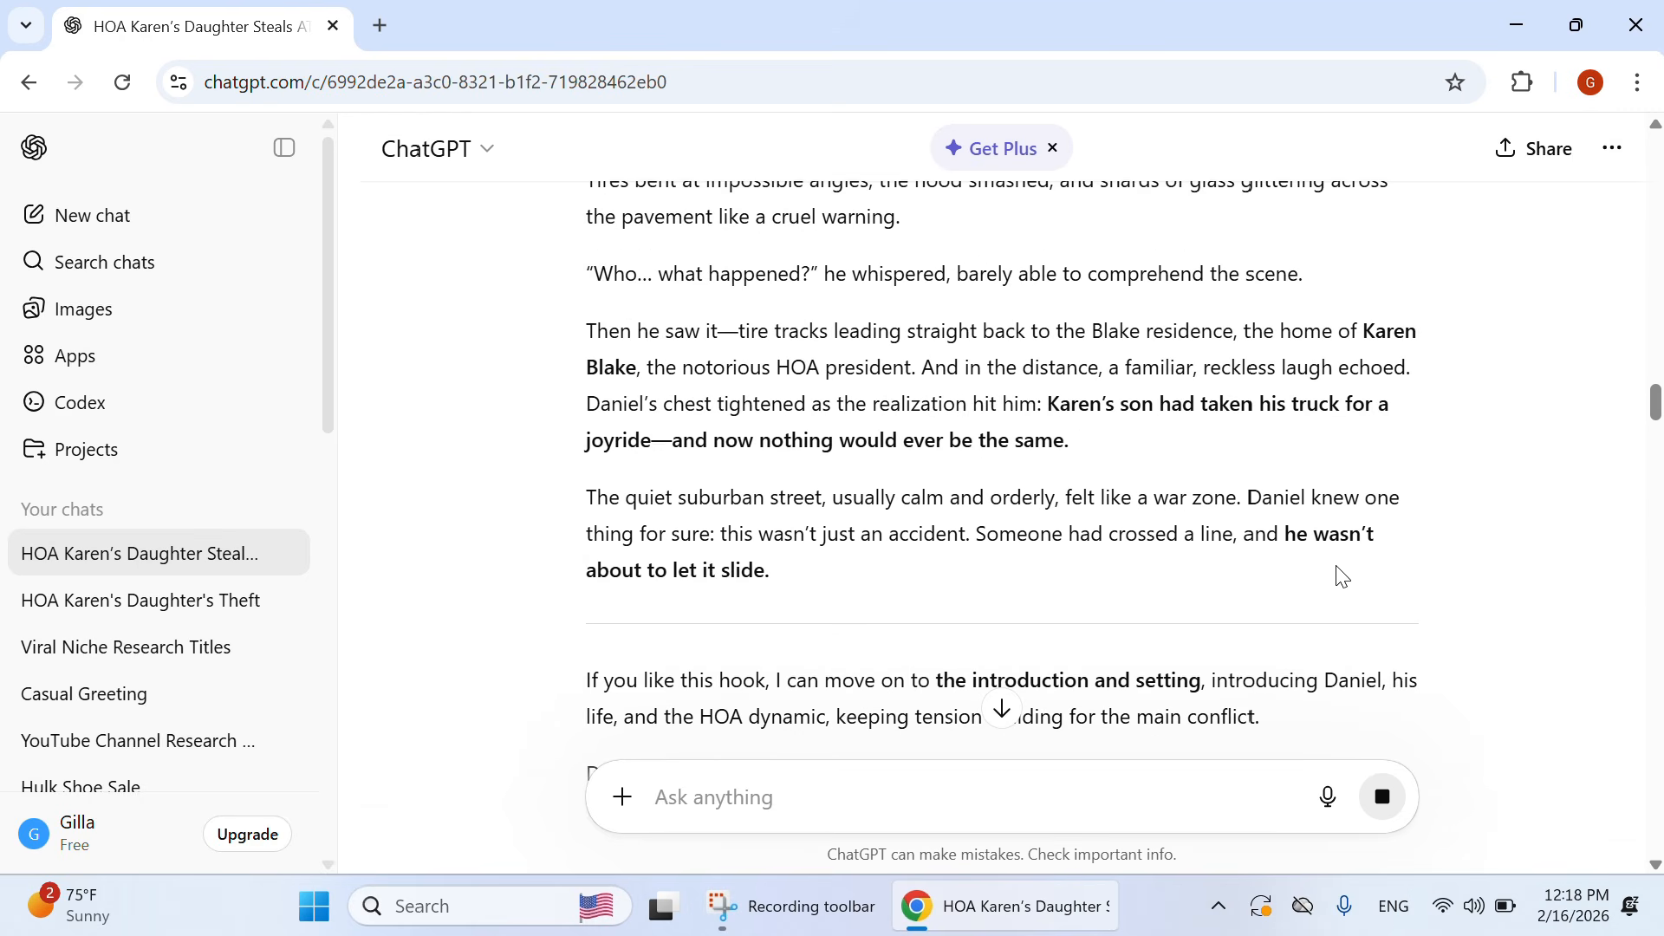
scroll(1342, 576, "up", 2)
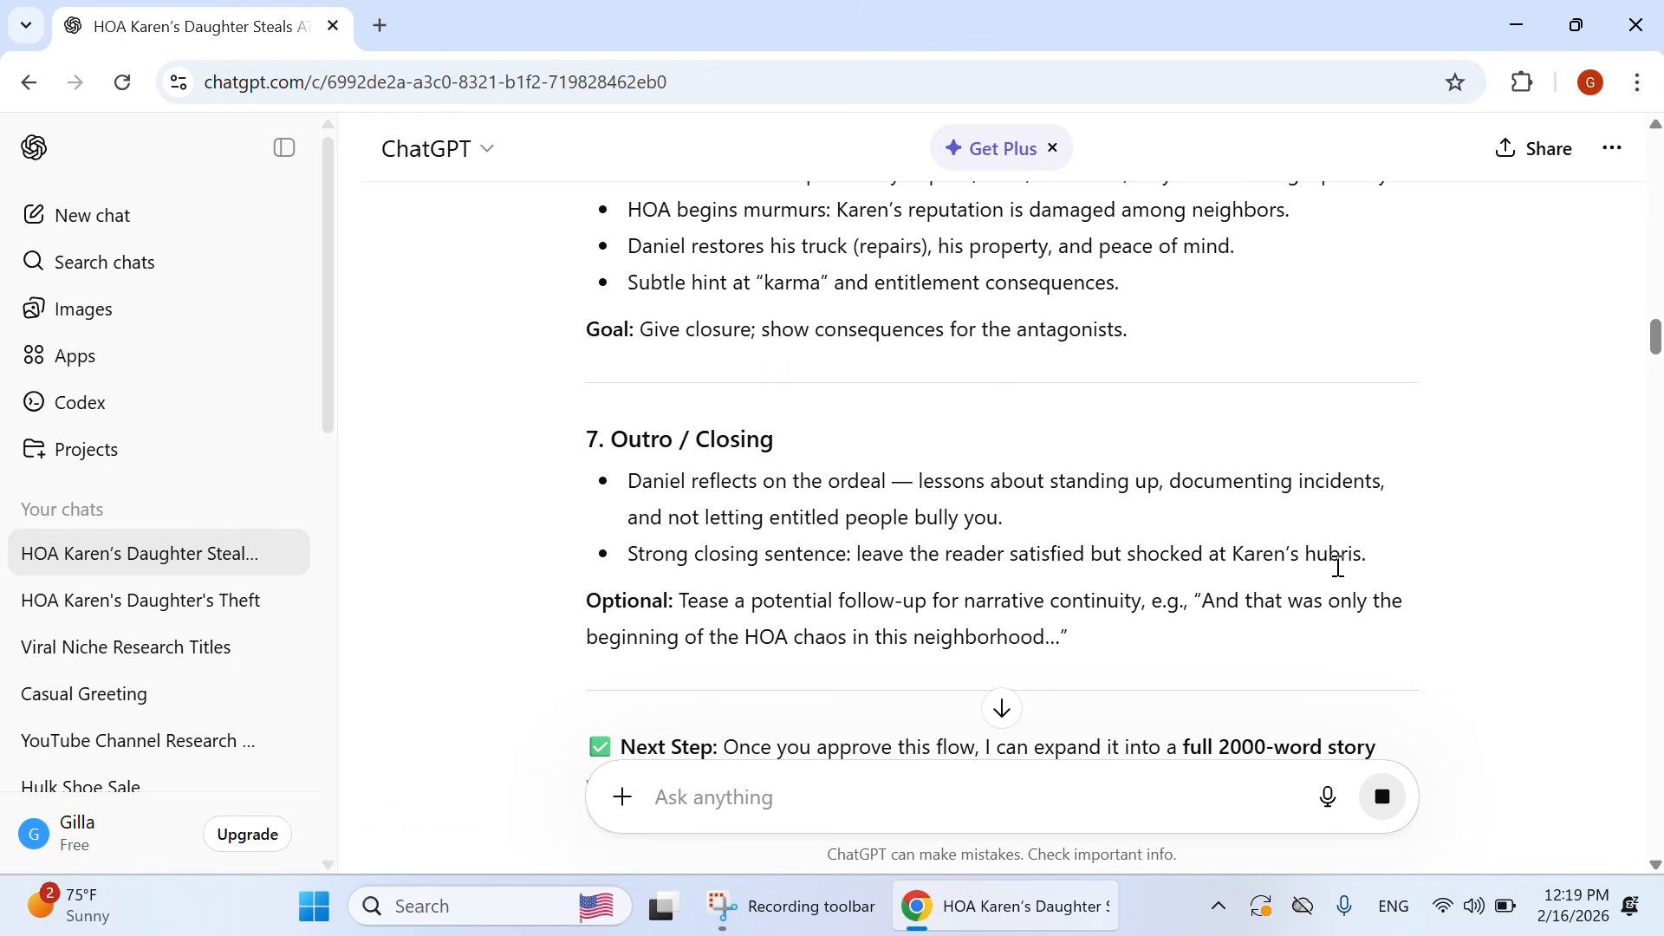
left_click_drag(613, 438, 799, 459)
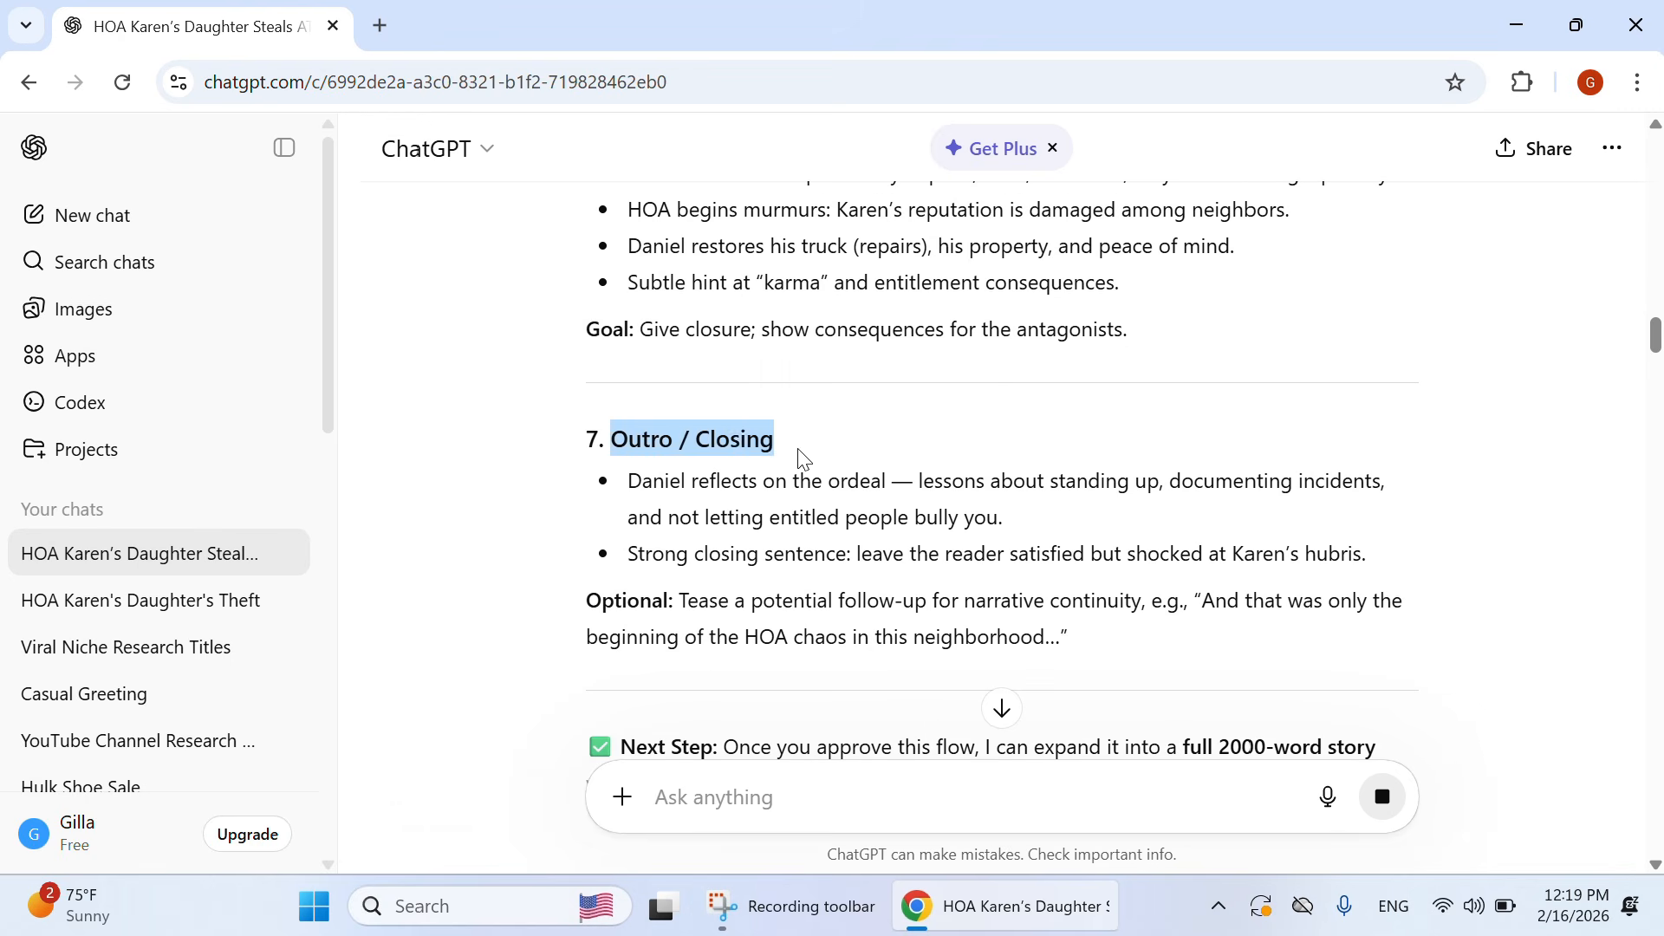
right_click(742, 445)
left_click(777, 475)
Step: Send ChatGPT the request "expand Outro / Closing", using the copied heading, and skim the reply to its end
scroll(802, 475, "down", 3)
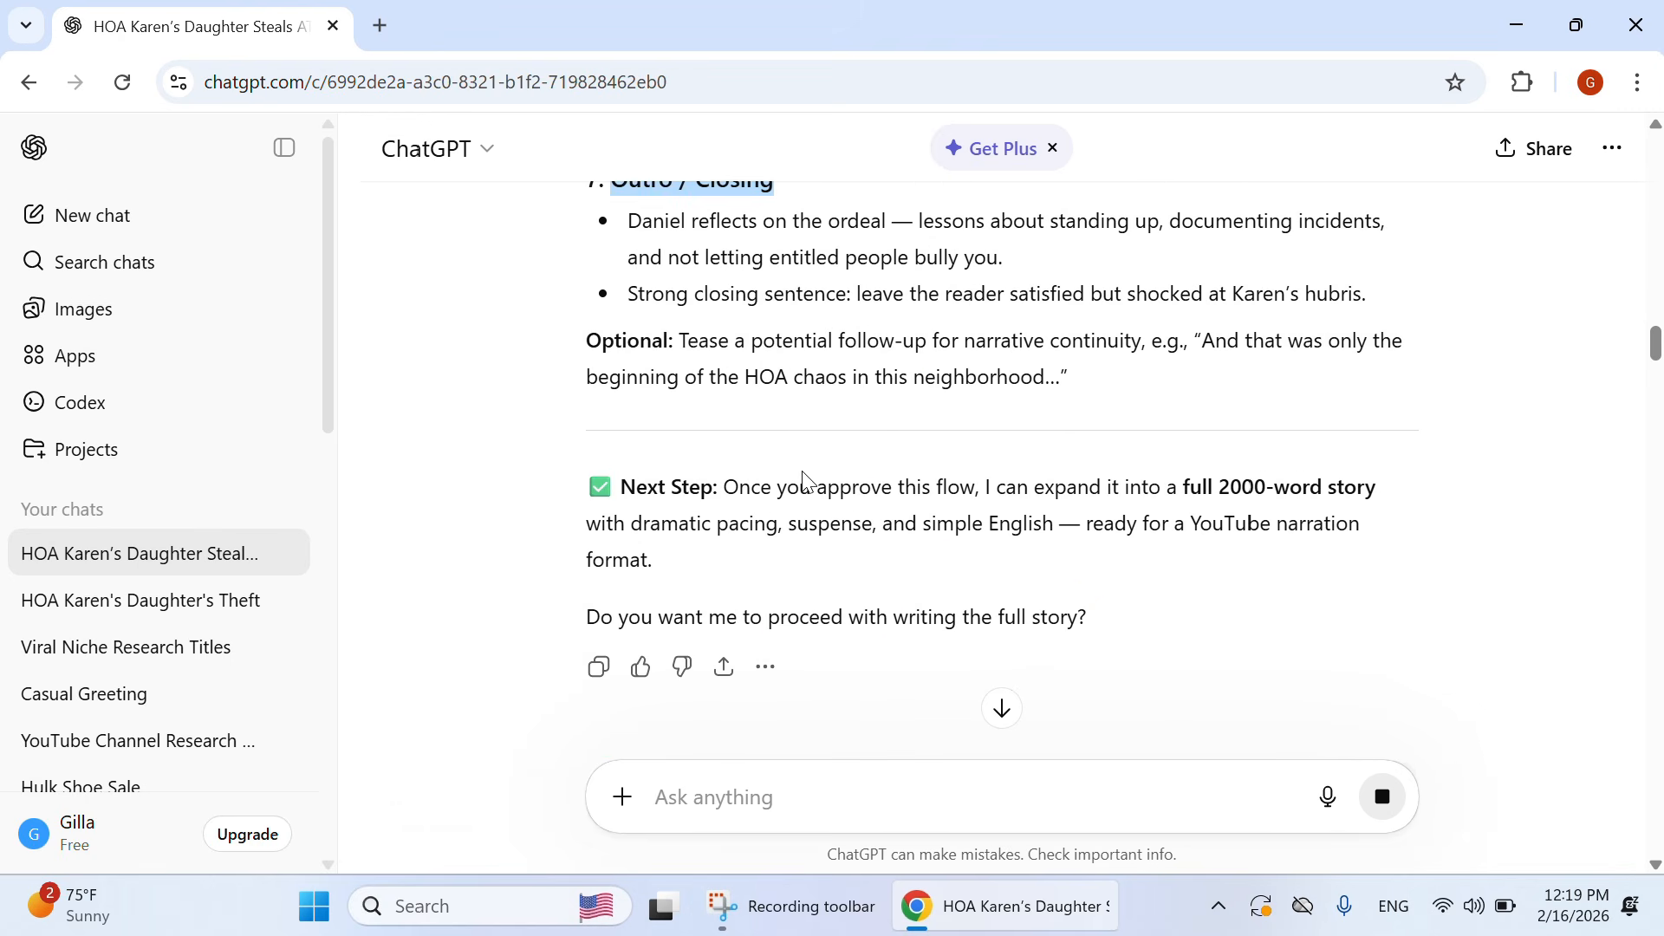
left_click(718, 802)
type("expan")
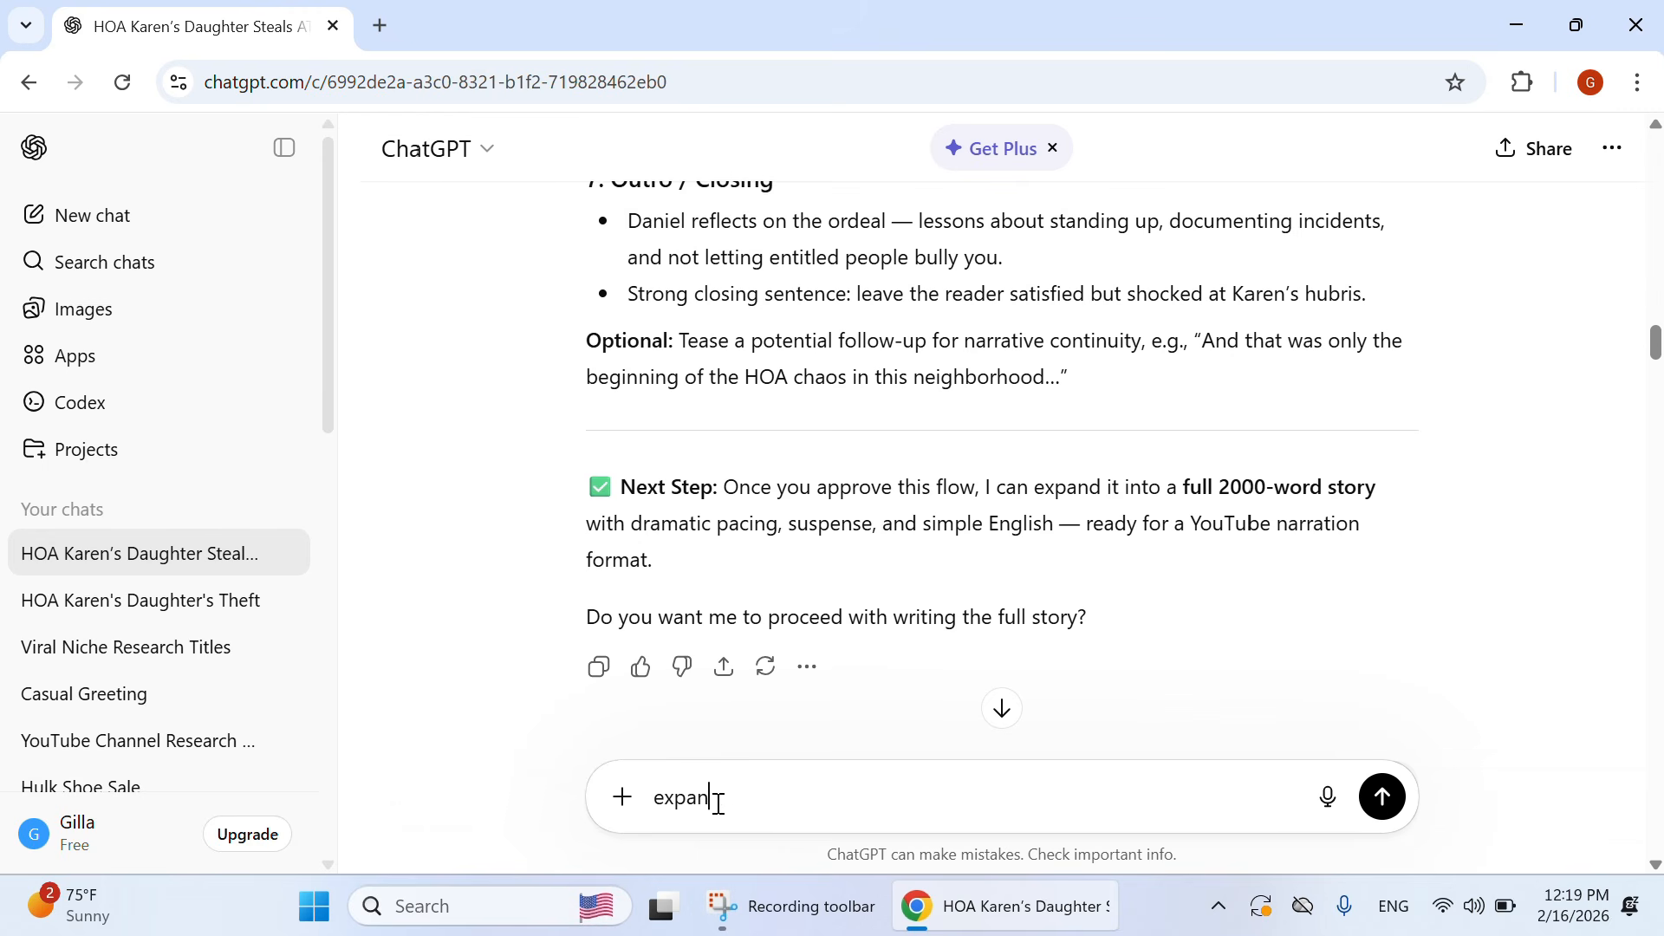
type("d")
key("ctrl+v")
left_click(1397, 813)
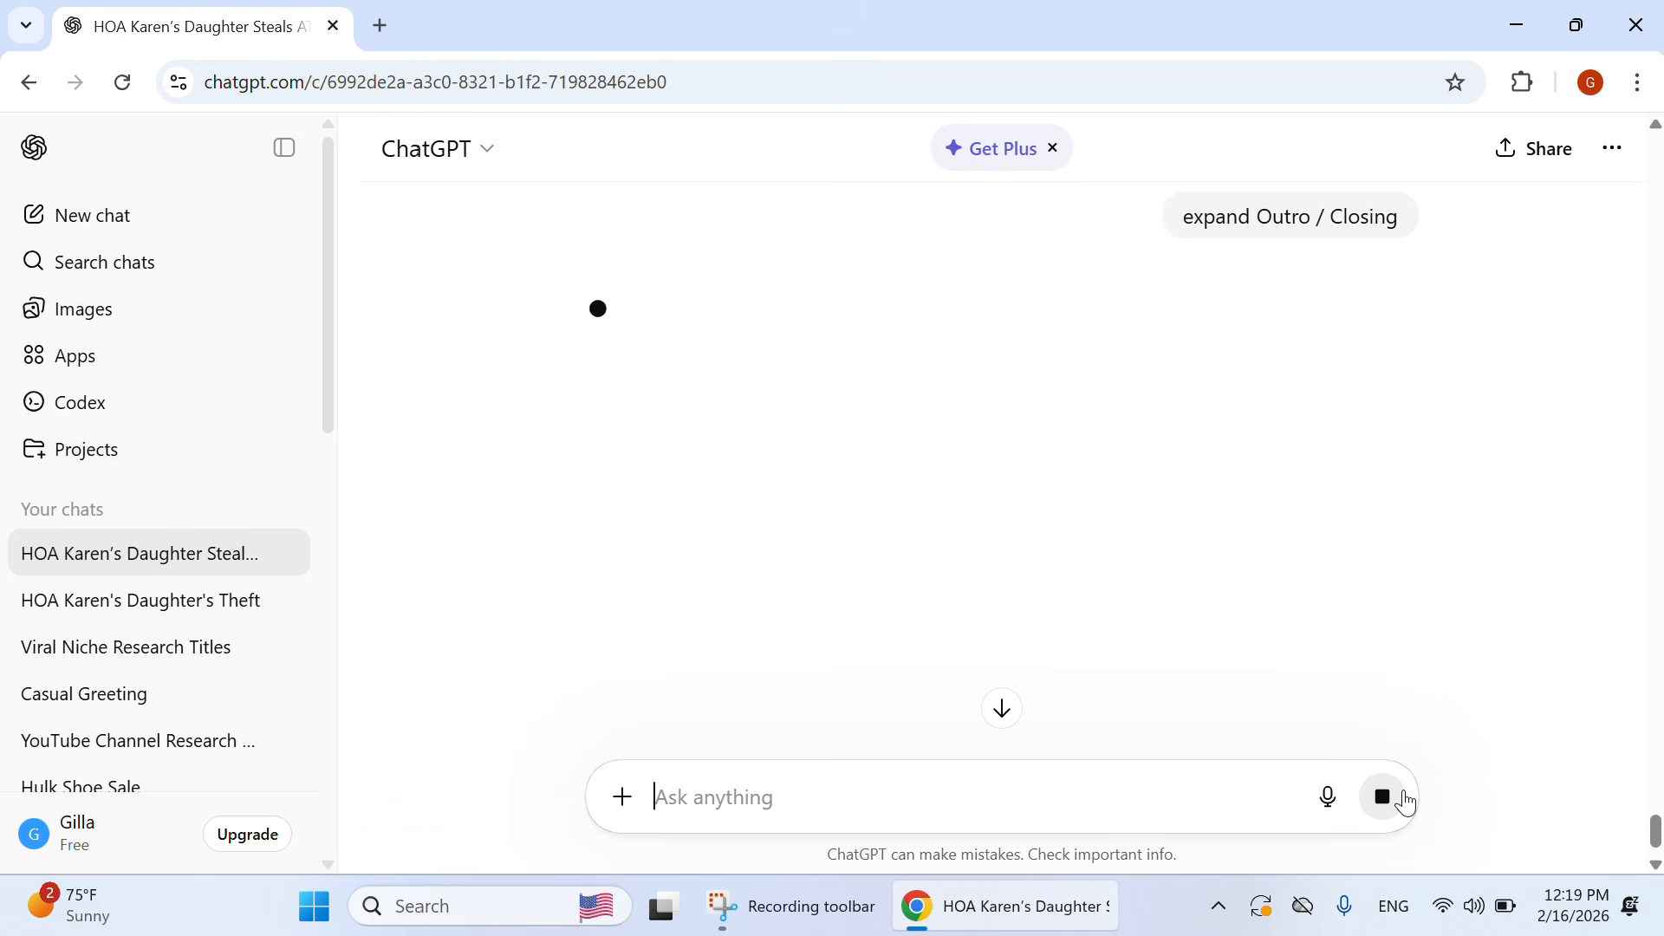
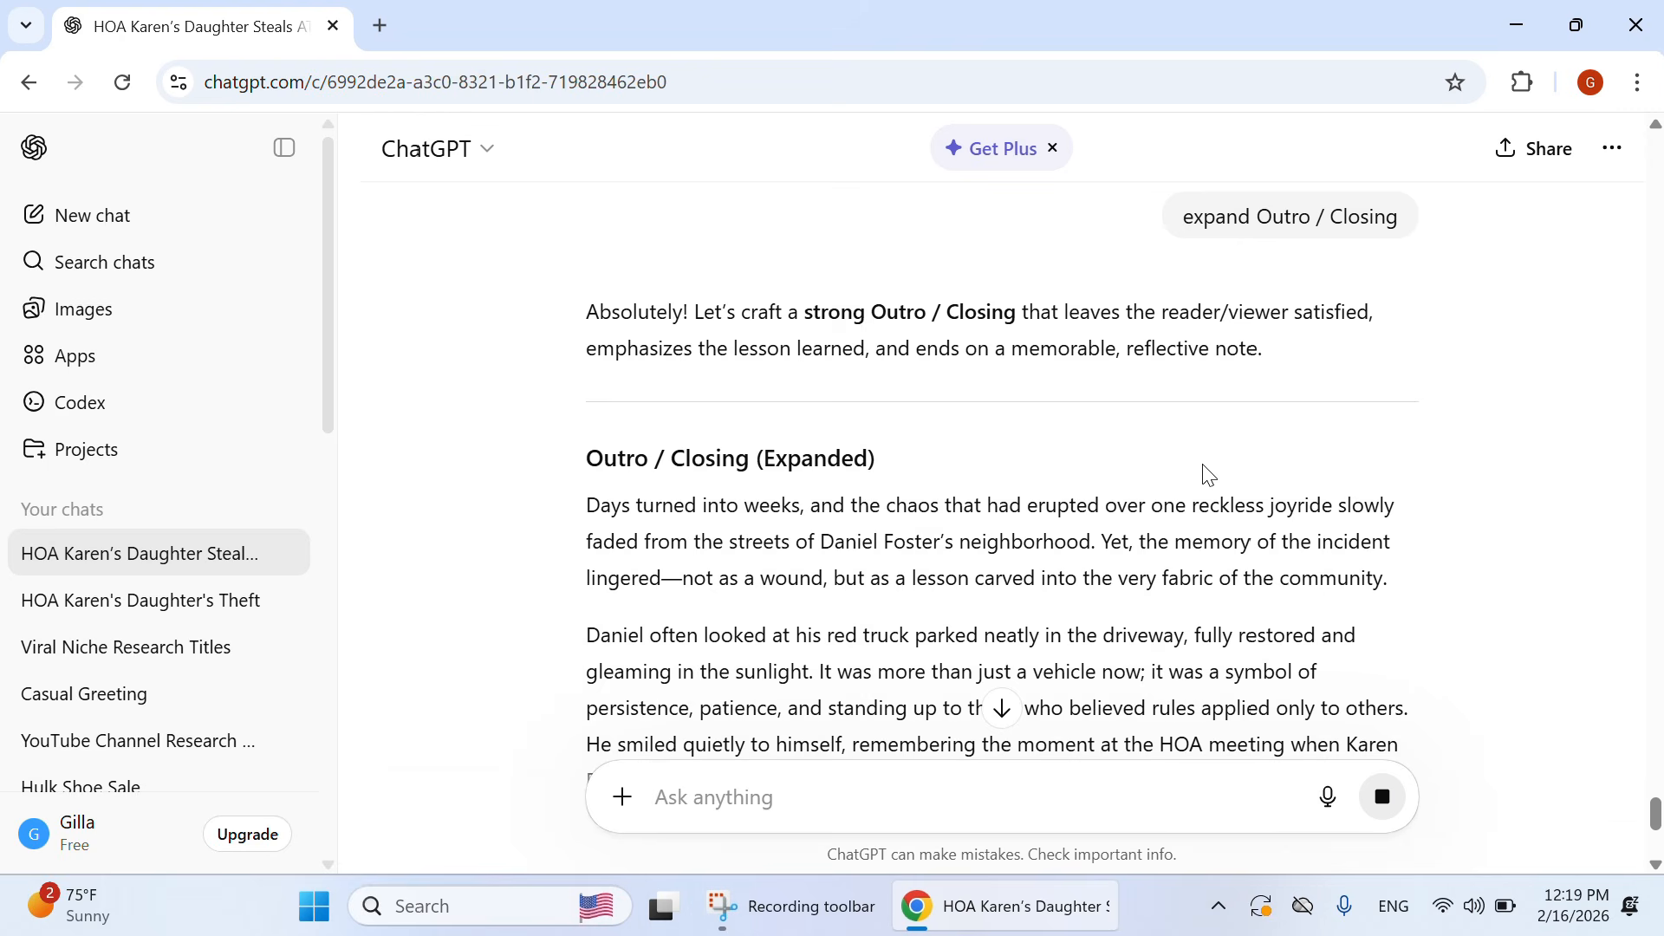
scroll(1204, 471, "down", 5)
scroll(1248, 507, "down", 2)
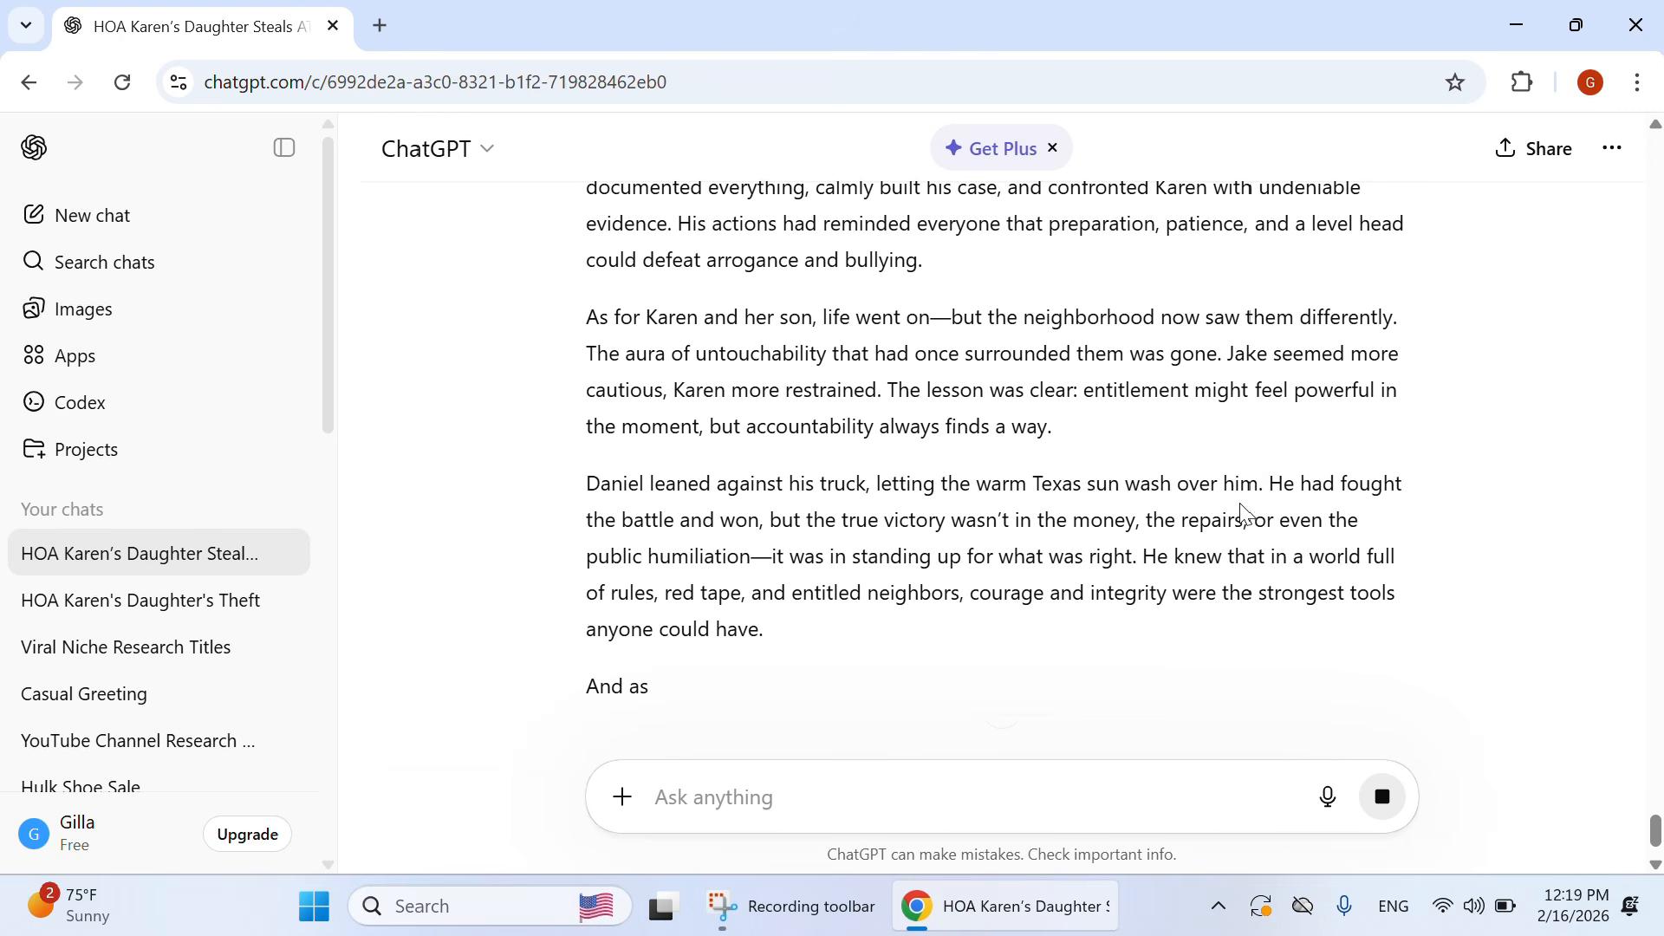
scroll(1317, 520, "down", 4)
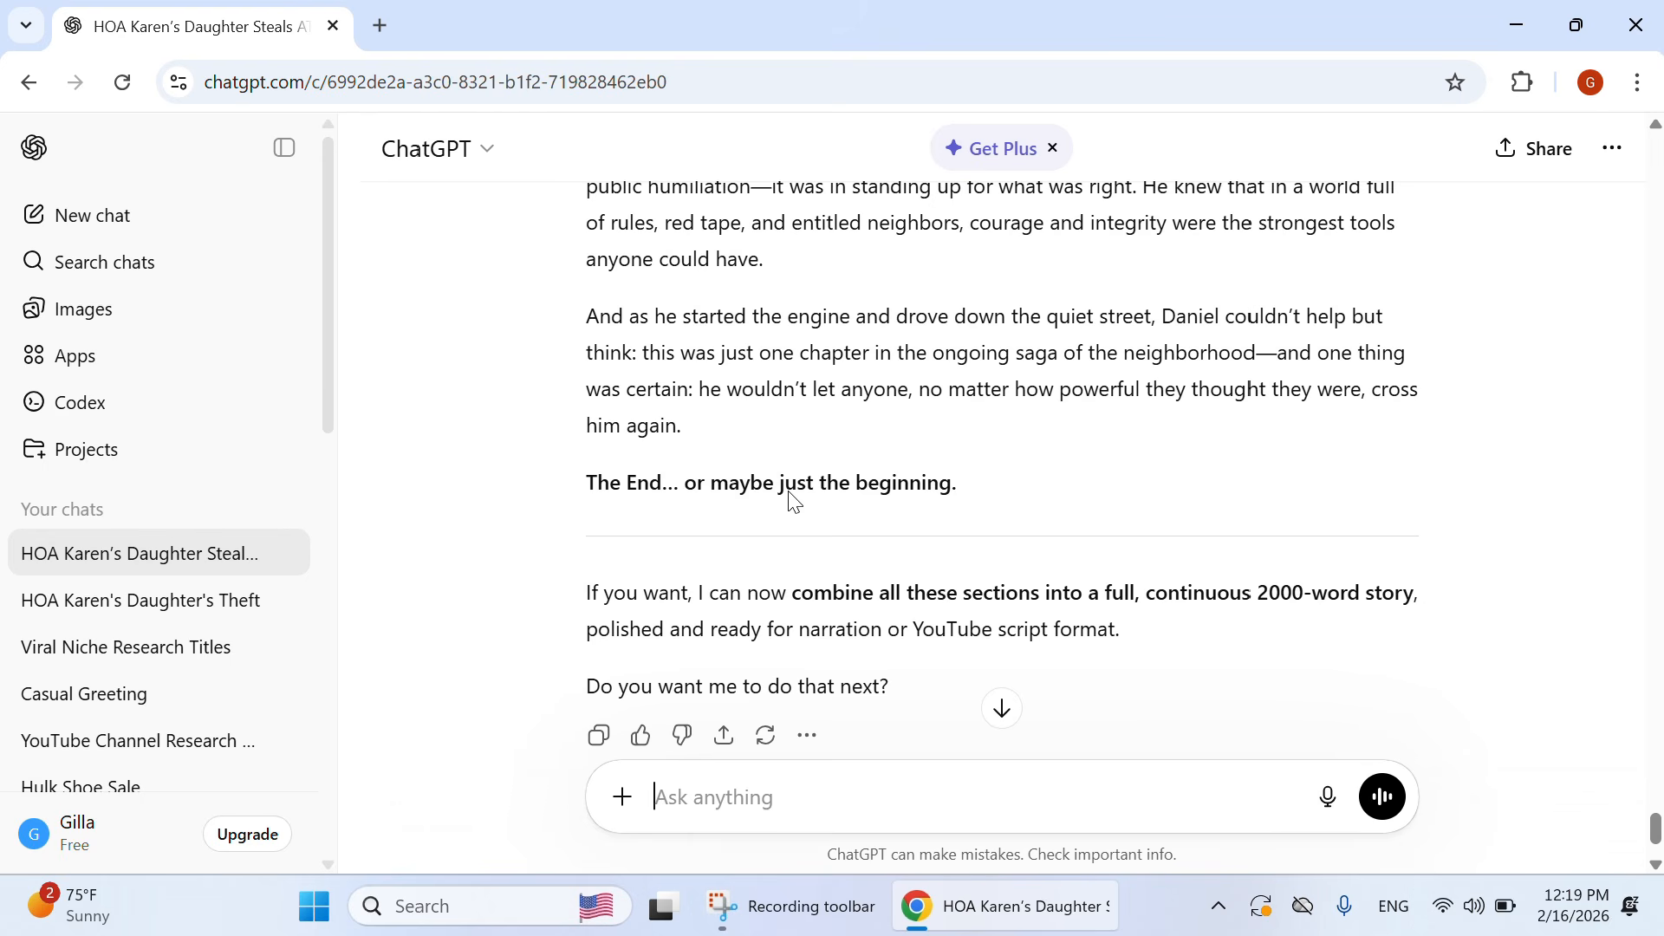
Step: Minimize the browser, switch to Word and create a blank document
left_click(1526, 31)
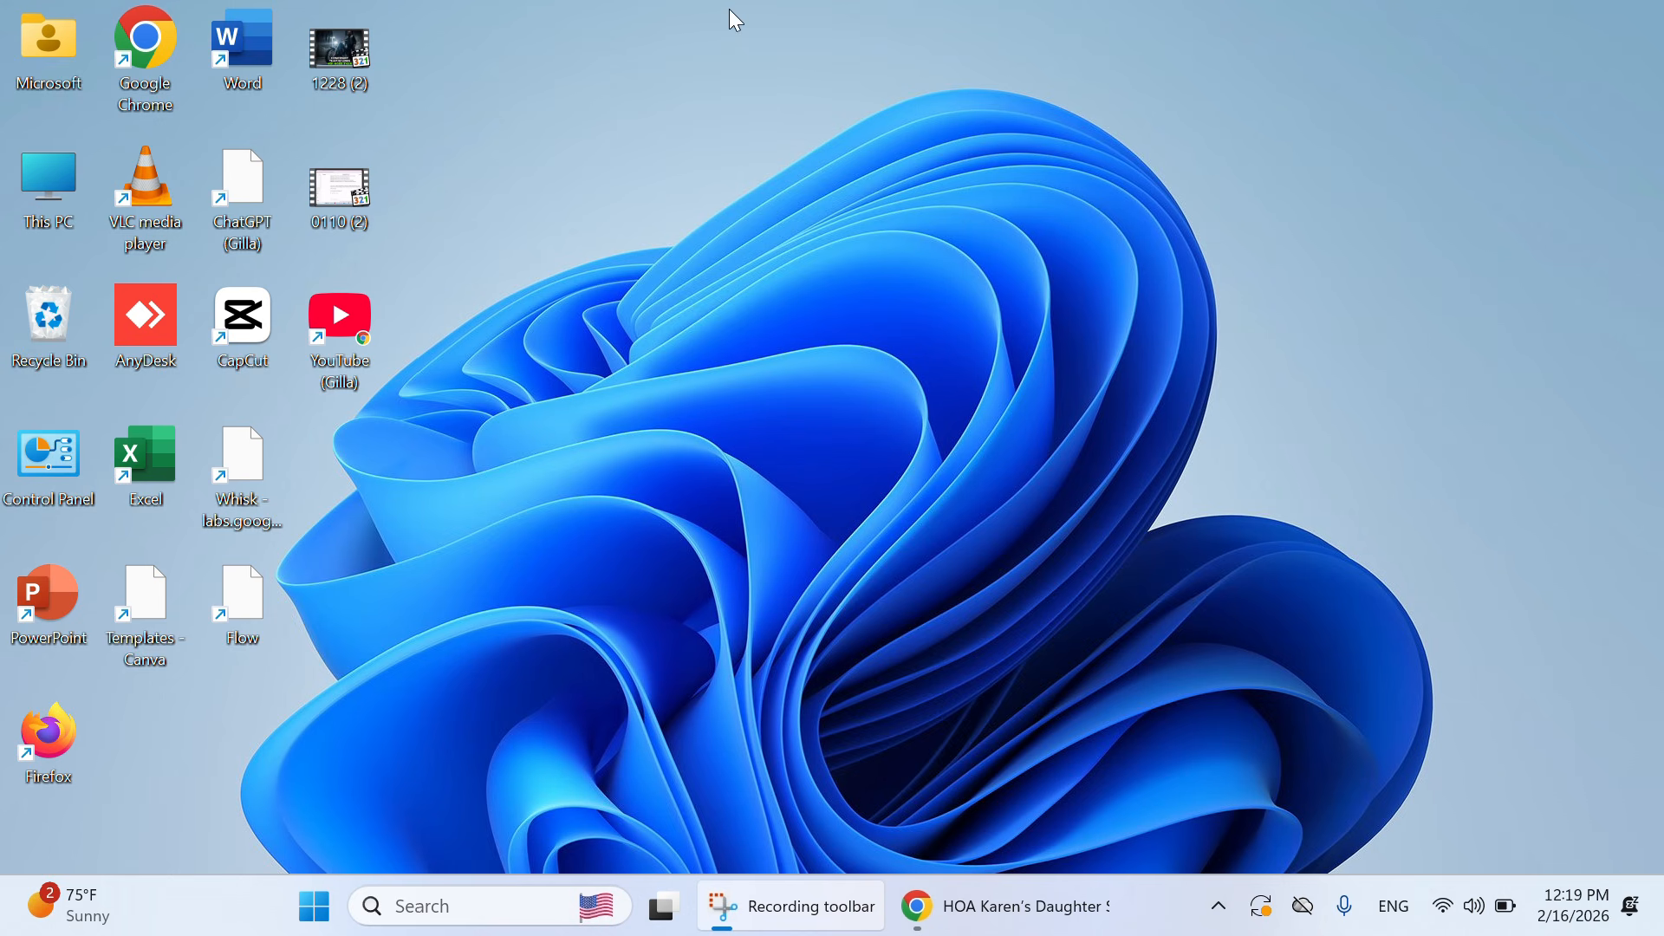
double_click(223, 48)
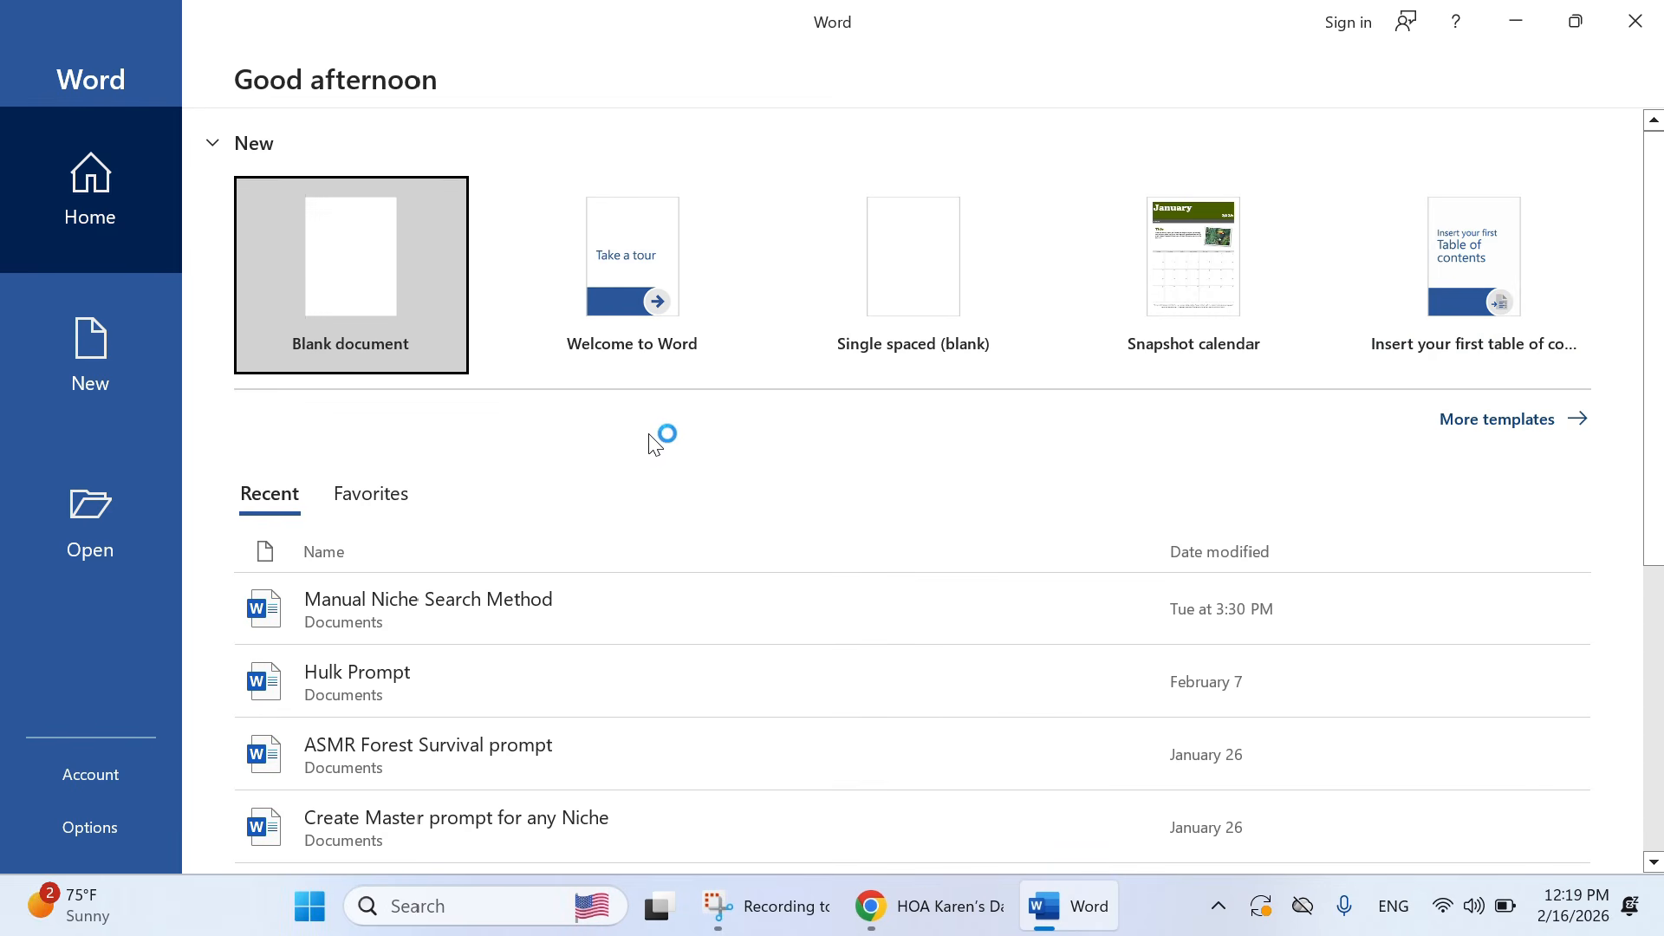
left_click(372, 297)
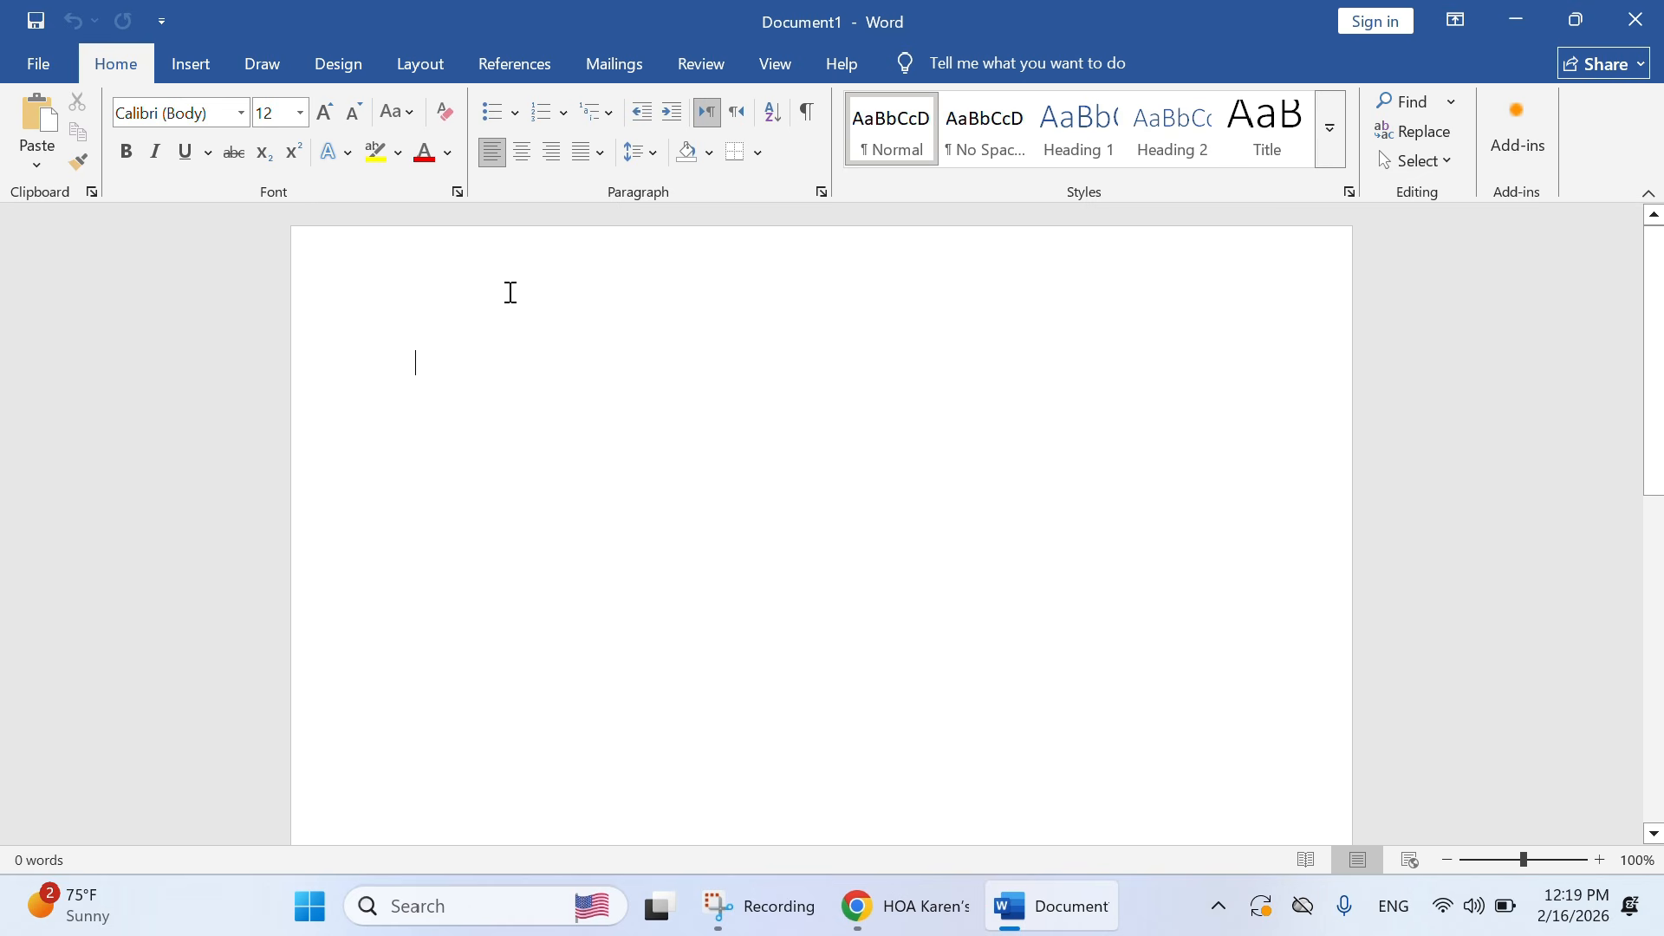
Step: Return to the ChatGPT conversation in the browser and find the expanded Hook / Opening section below the story flow
left_click(918, 905)
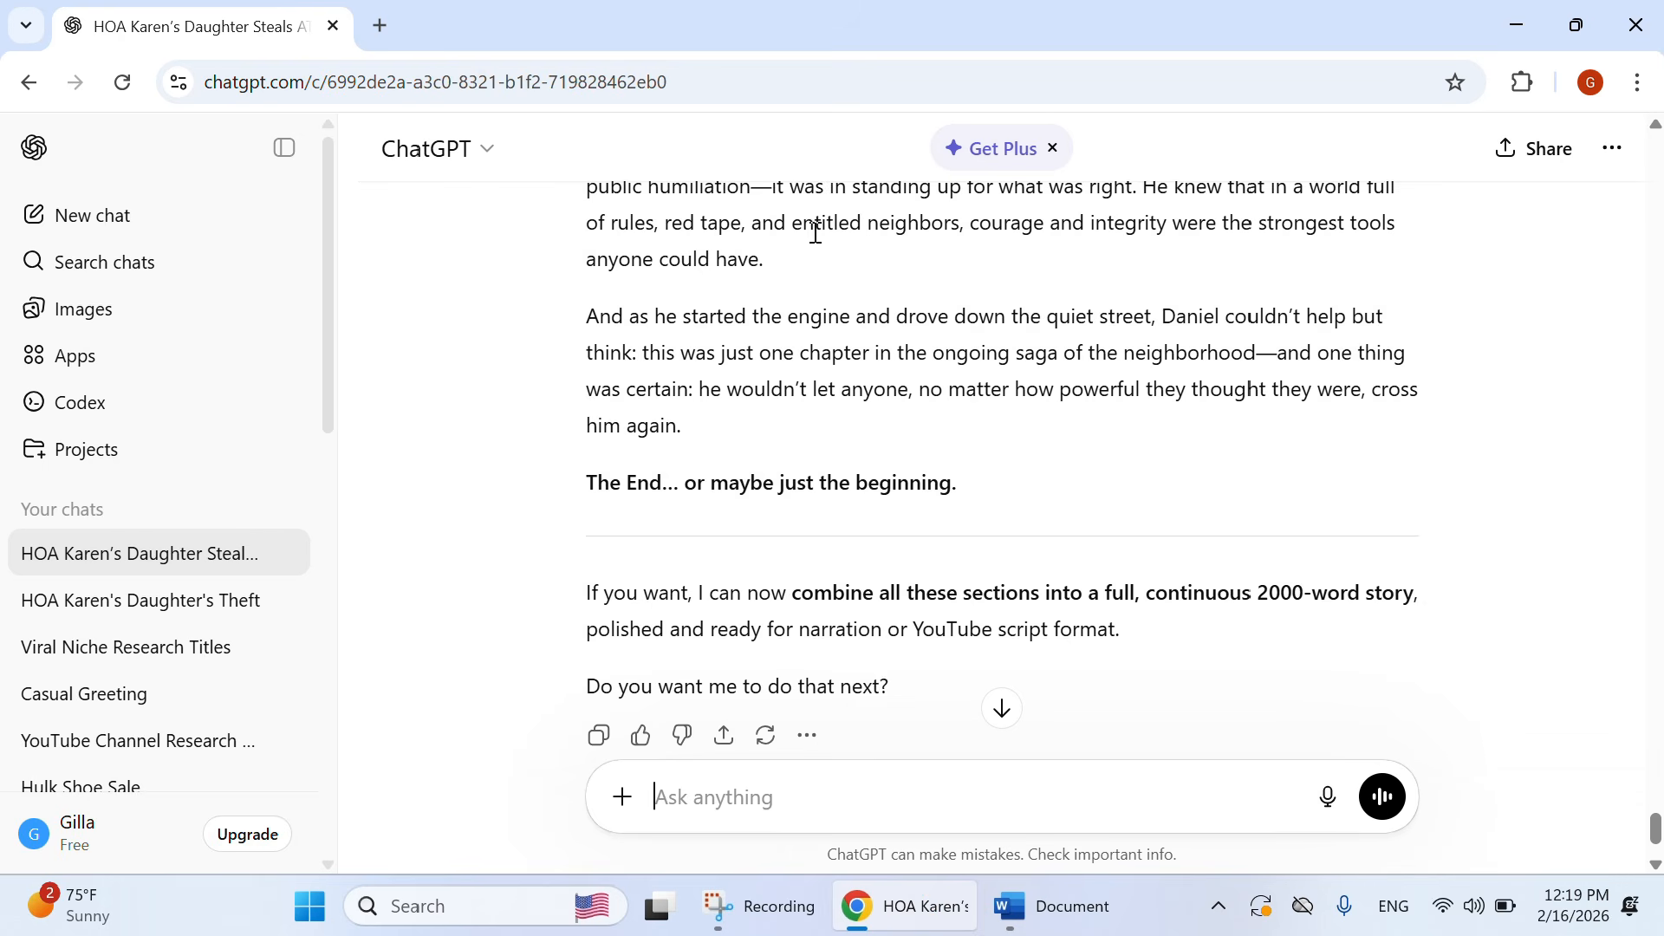
scroll(815, 232, "up", 5)
left_click_drag(1654, 802, 1600, 487)
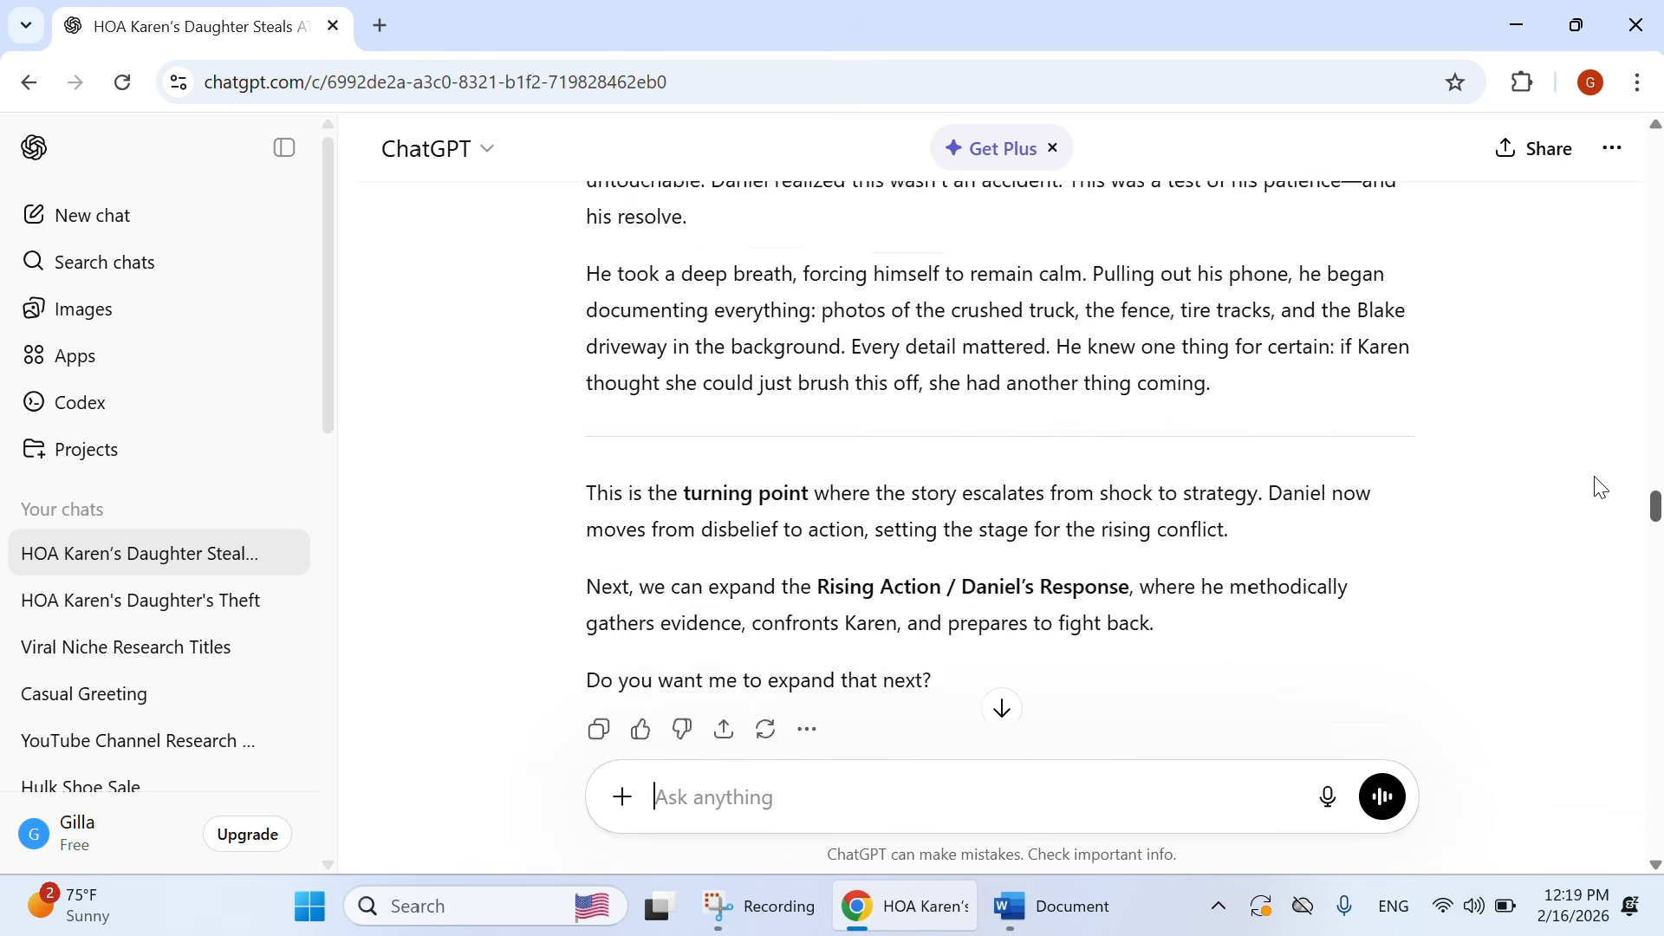
scroll(1600, 488, "up", 10)
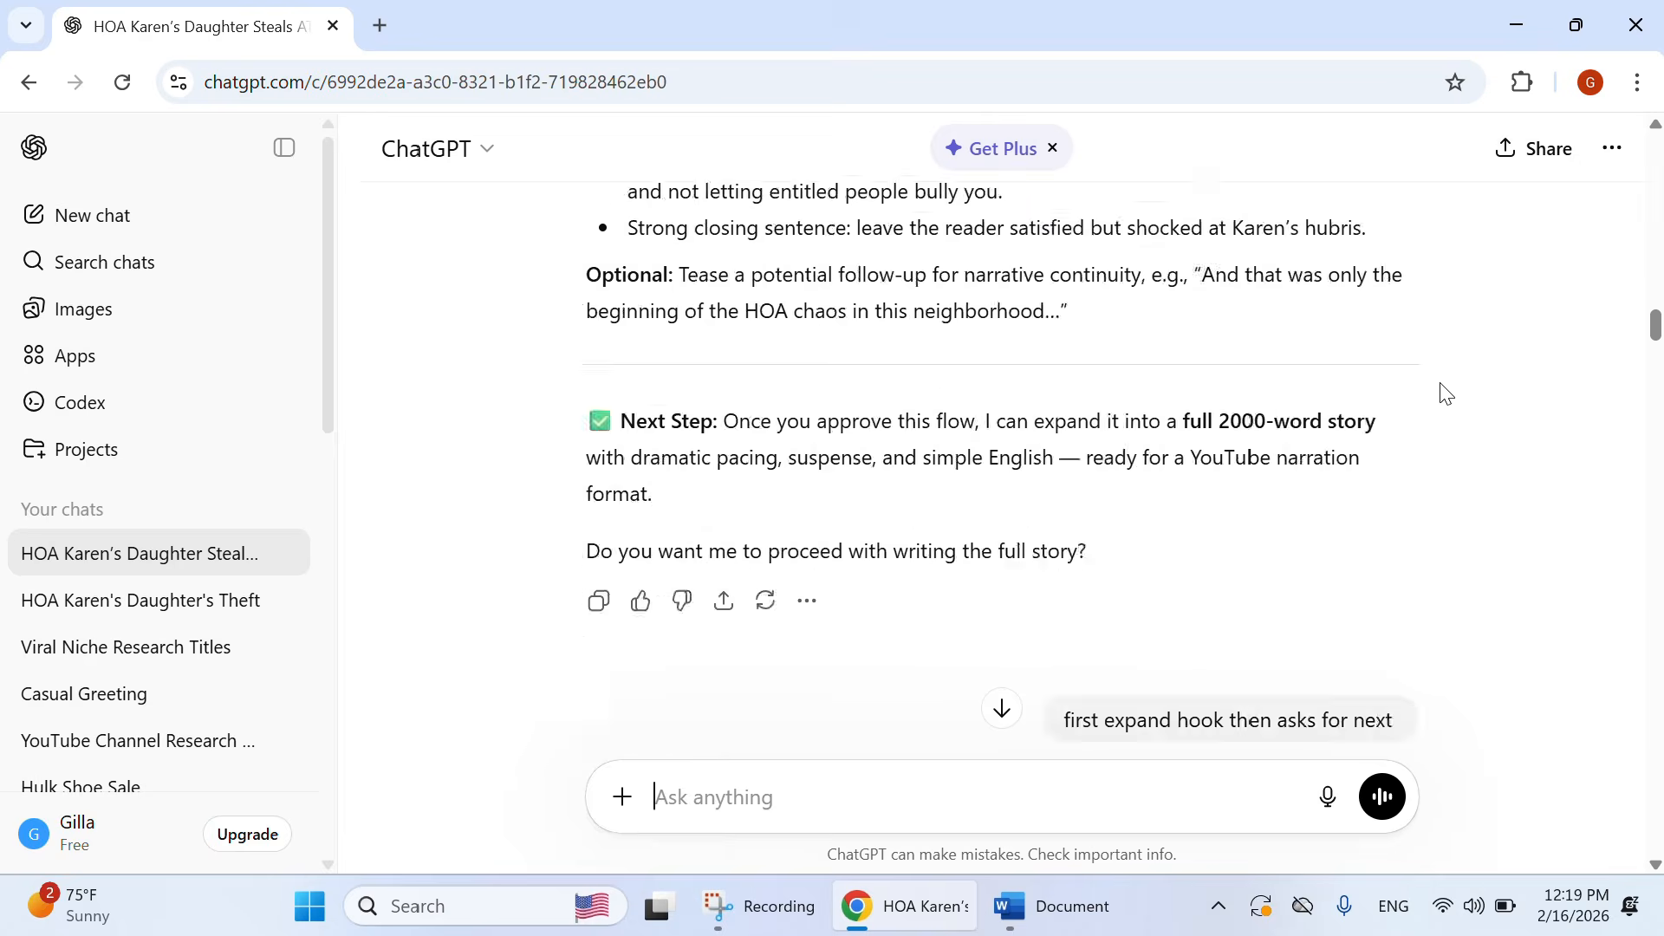
scroll(1441, 383, "up", 15)
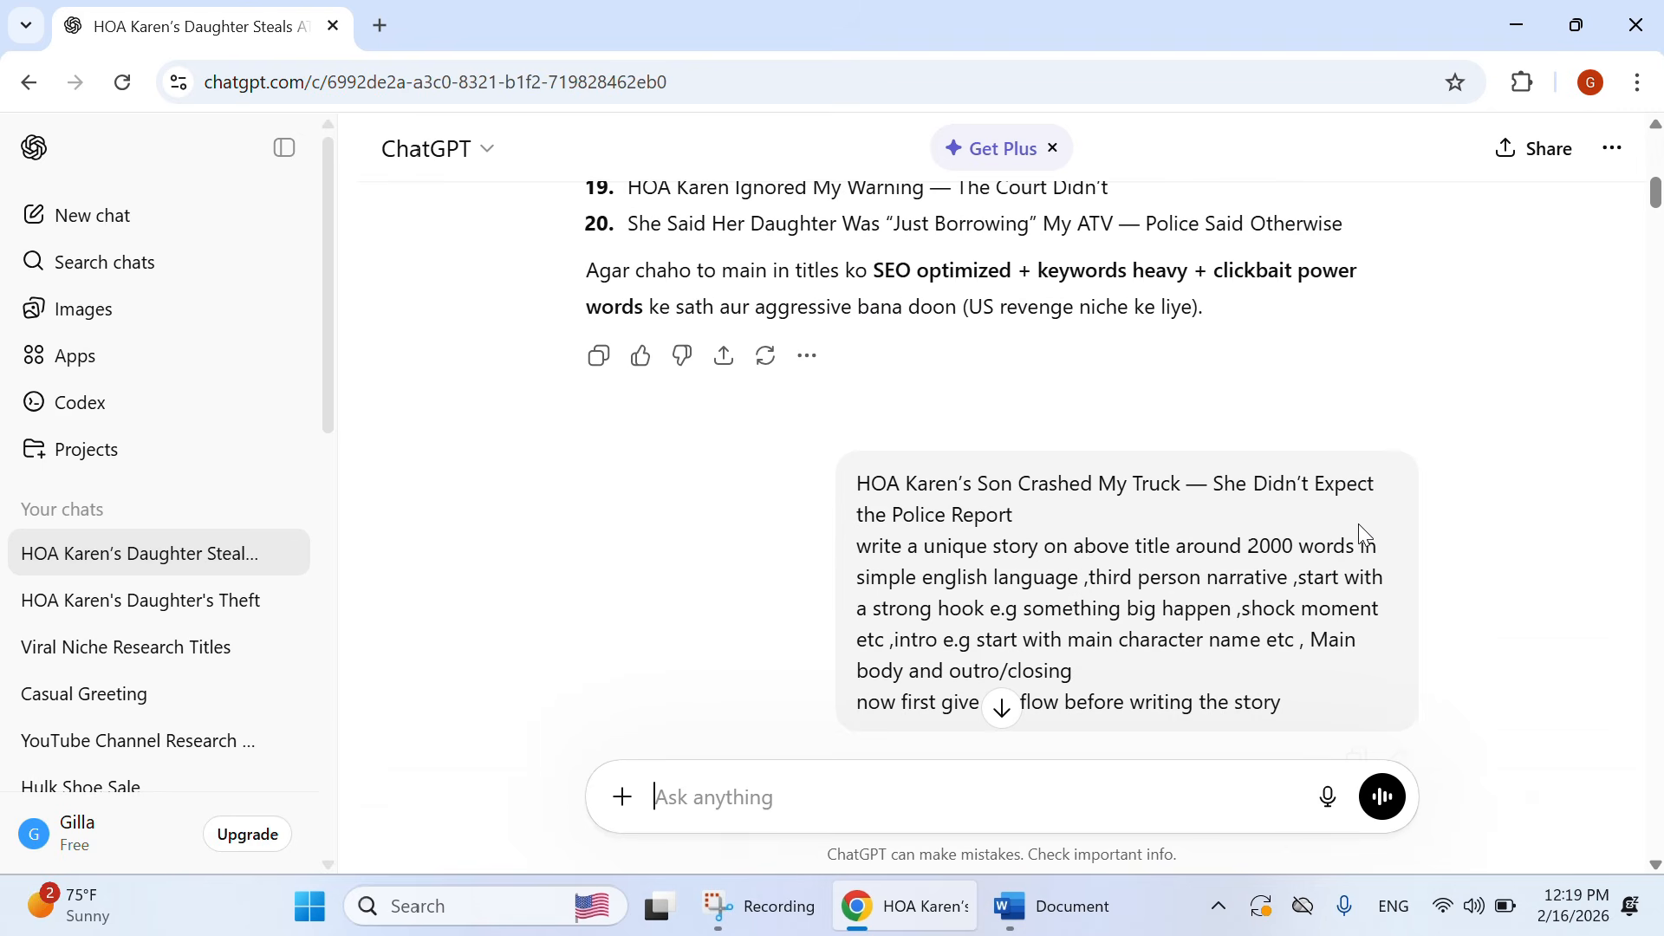
scroll(1357, 422, "down", 15)
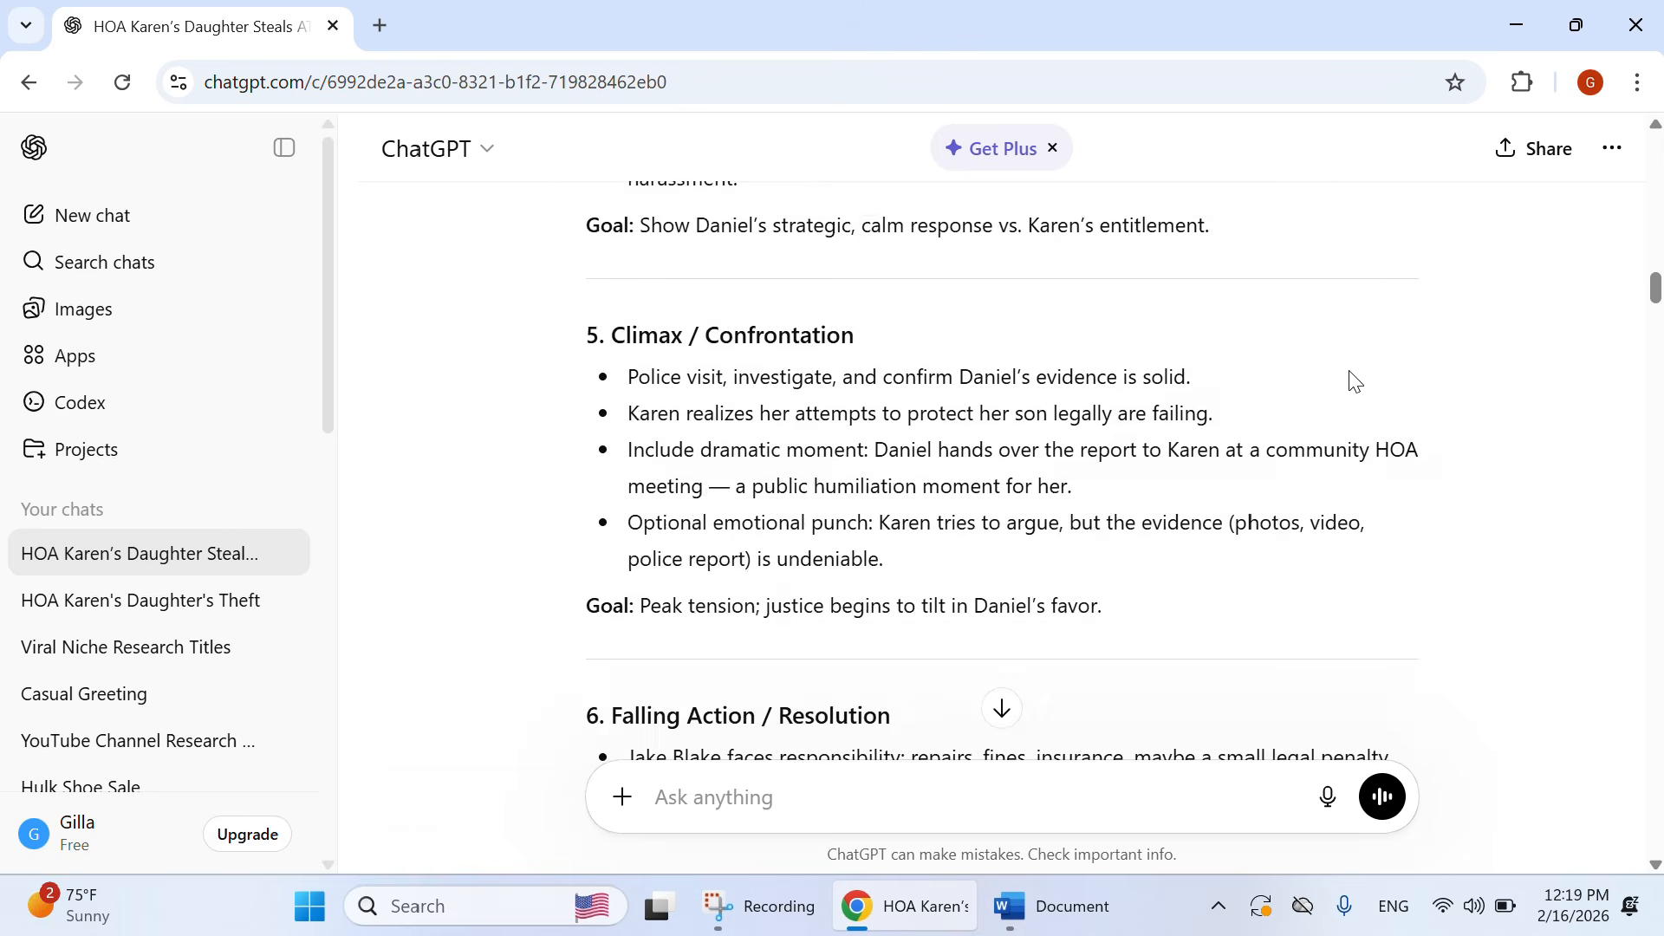
scroll(1356, 382, "down", 10)
scroll(1278, 352, "up", 5)
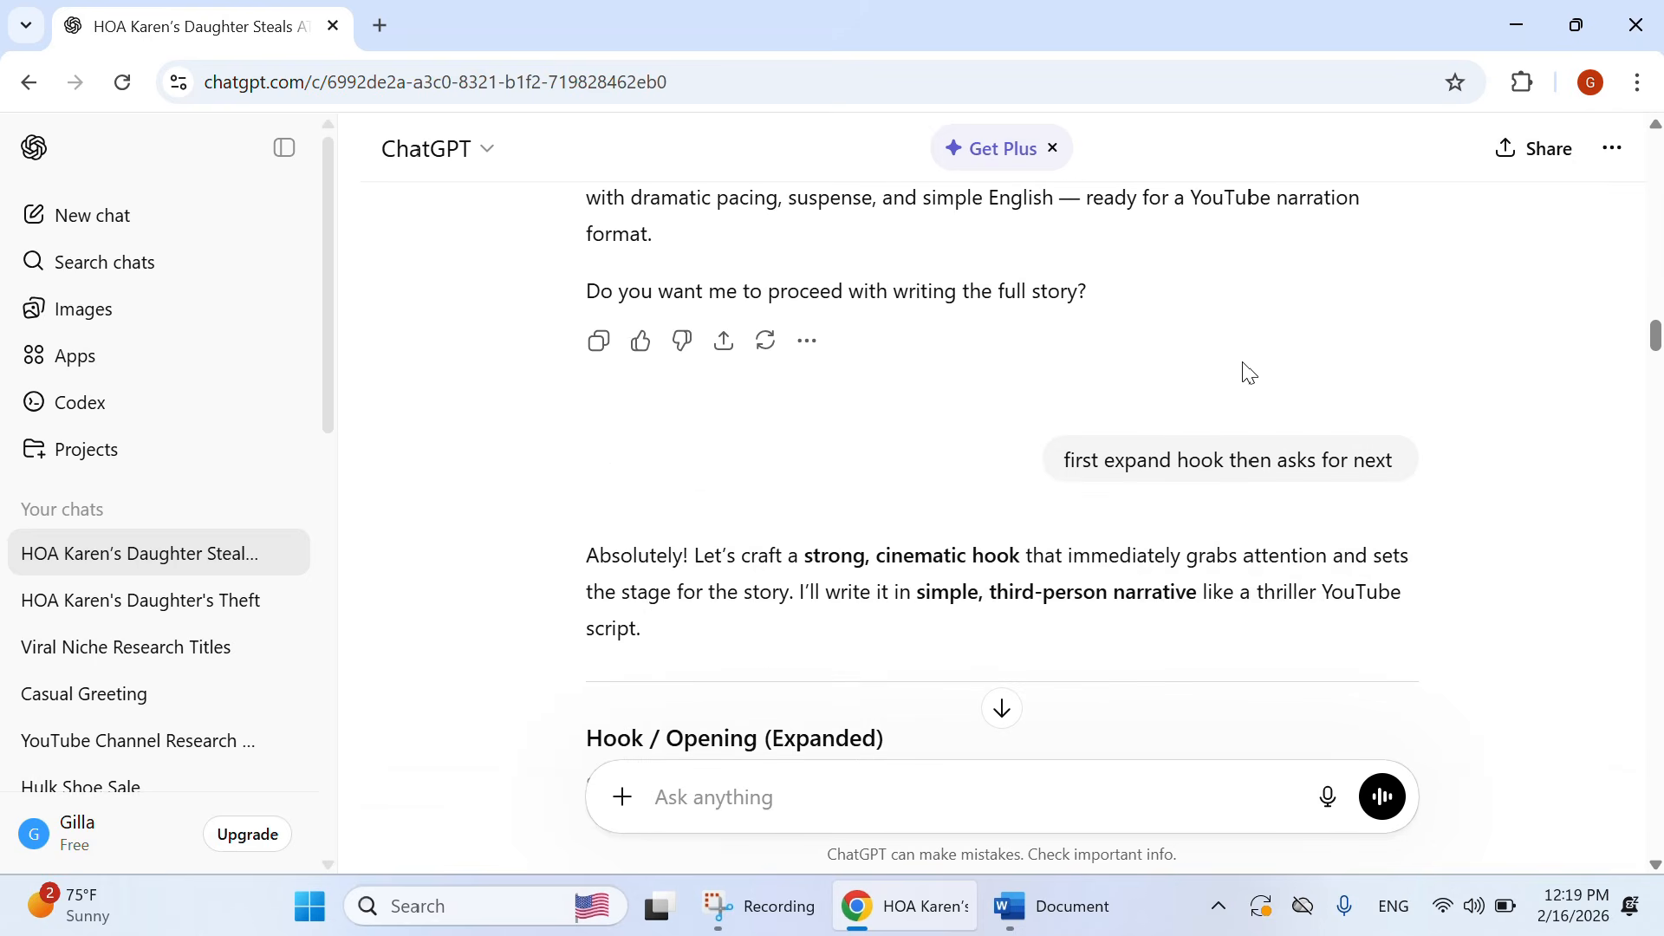
scroll(1196, 464, "down", 6)
scroll(520, 305, "up", 2)
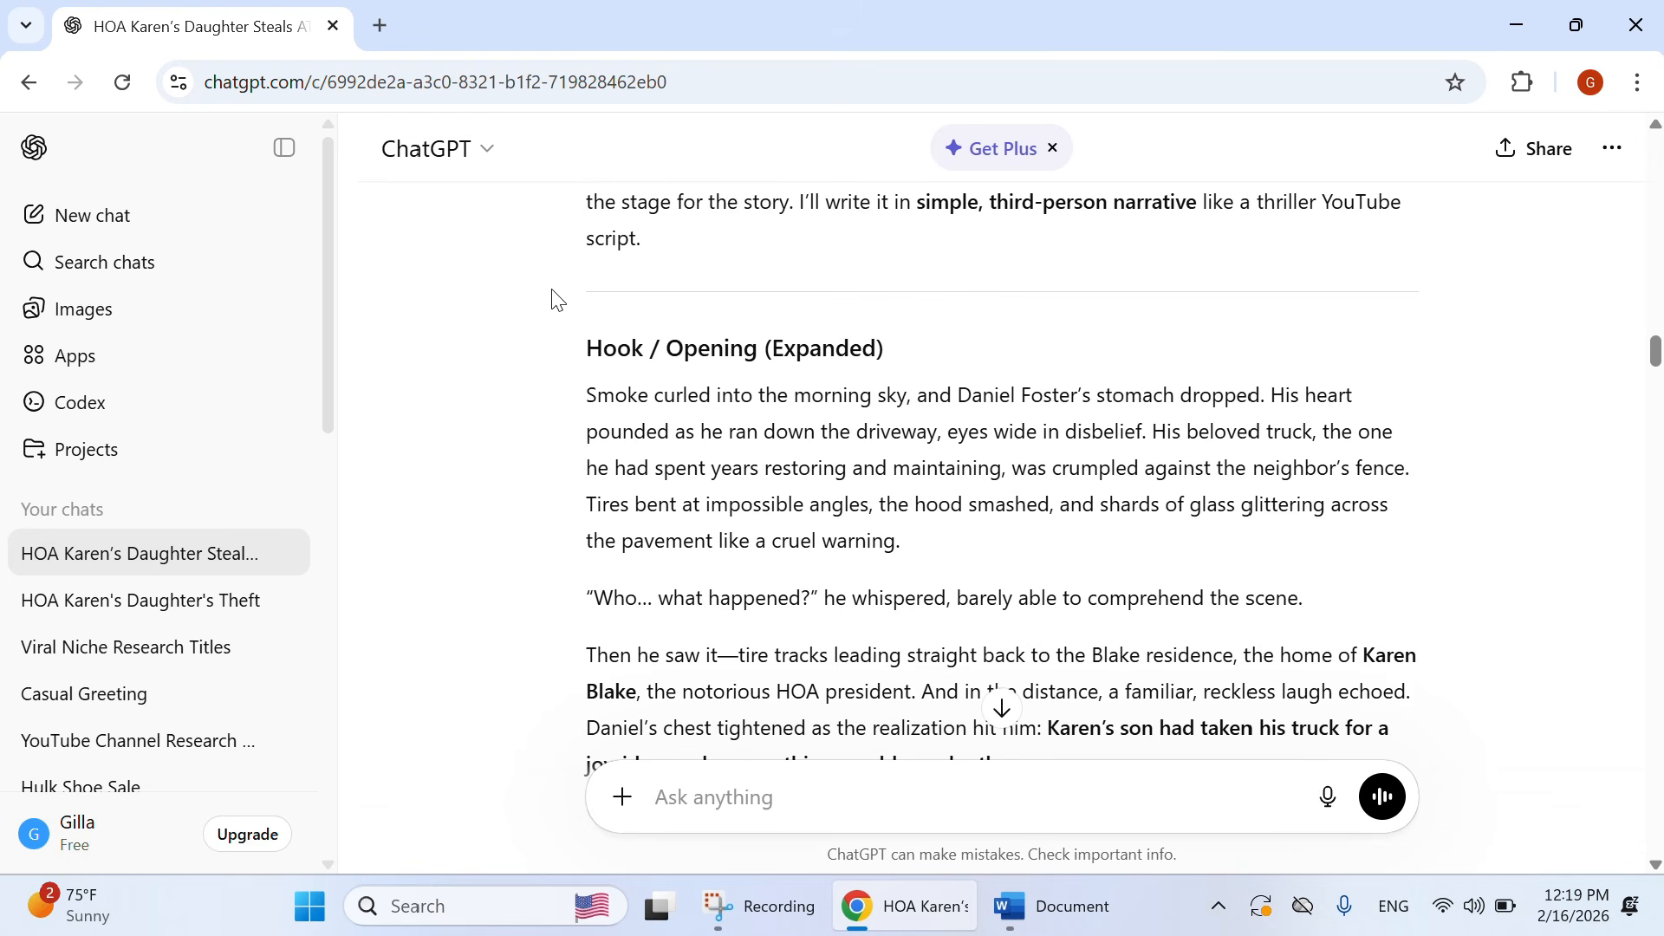
Step: Copy all body paragraphs of the expanded Hook / Opening section, leaving out its heading
left_click_drag(567, 355, 984, 433)
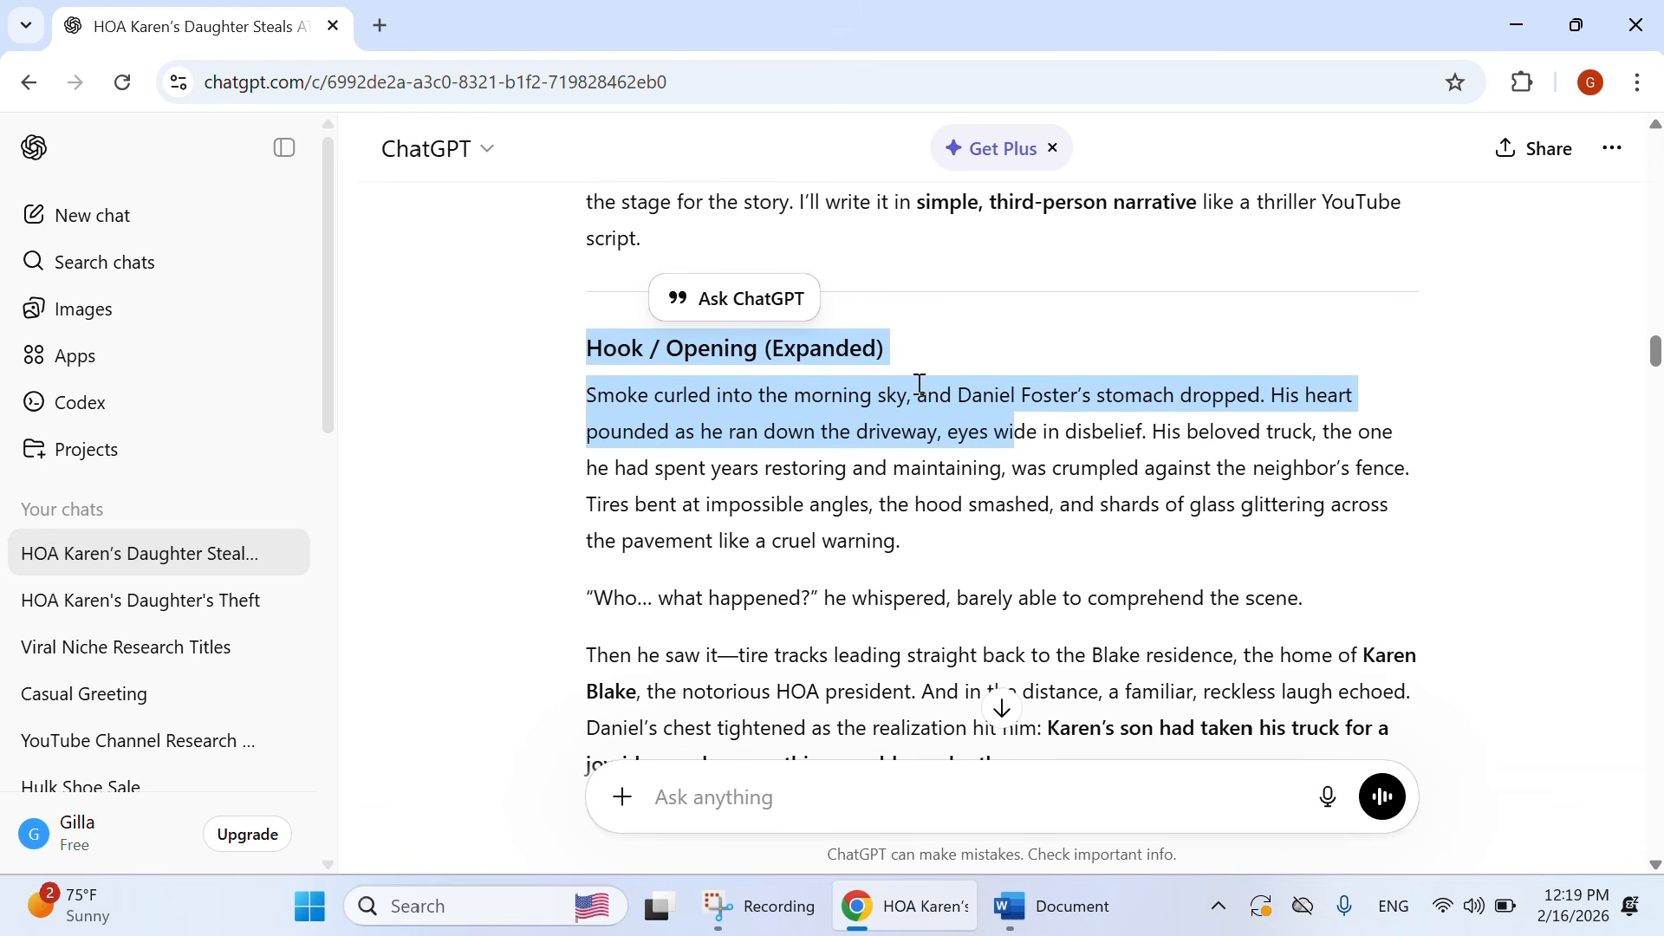
left_click(947, 383)
left_click_drag(585, 400, 1395, 520)
scroll(919, 598, "down", 5)
right_click(703, 446)
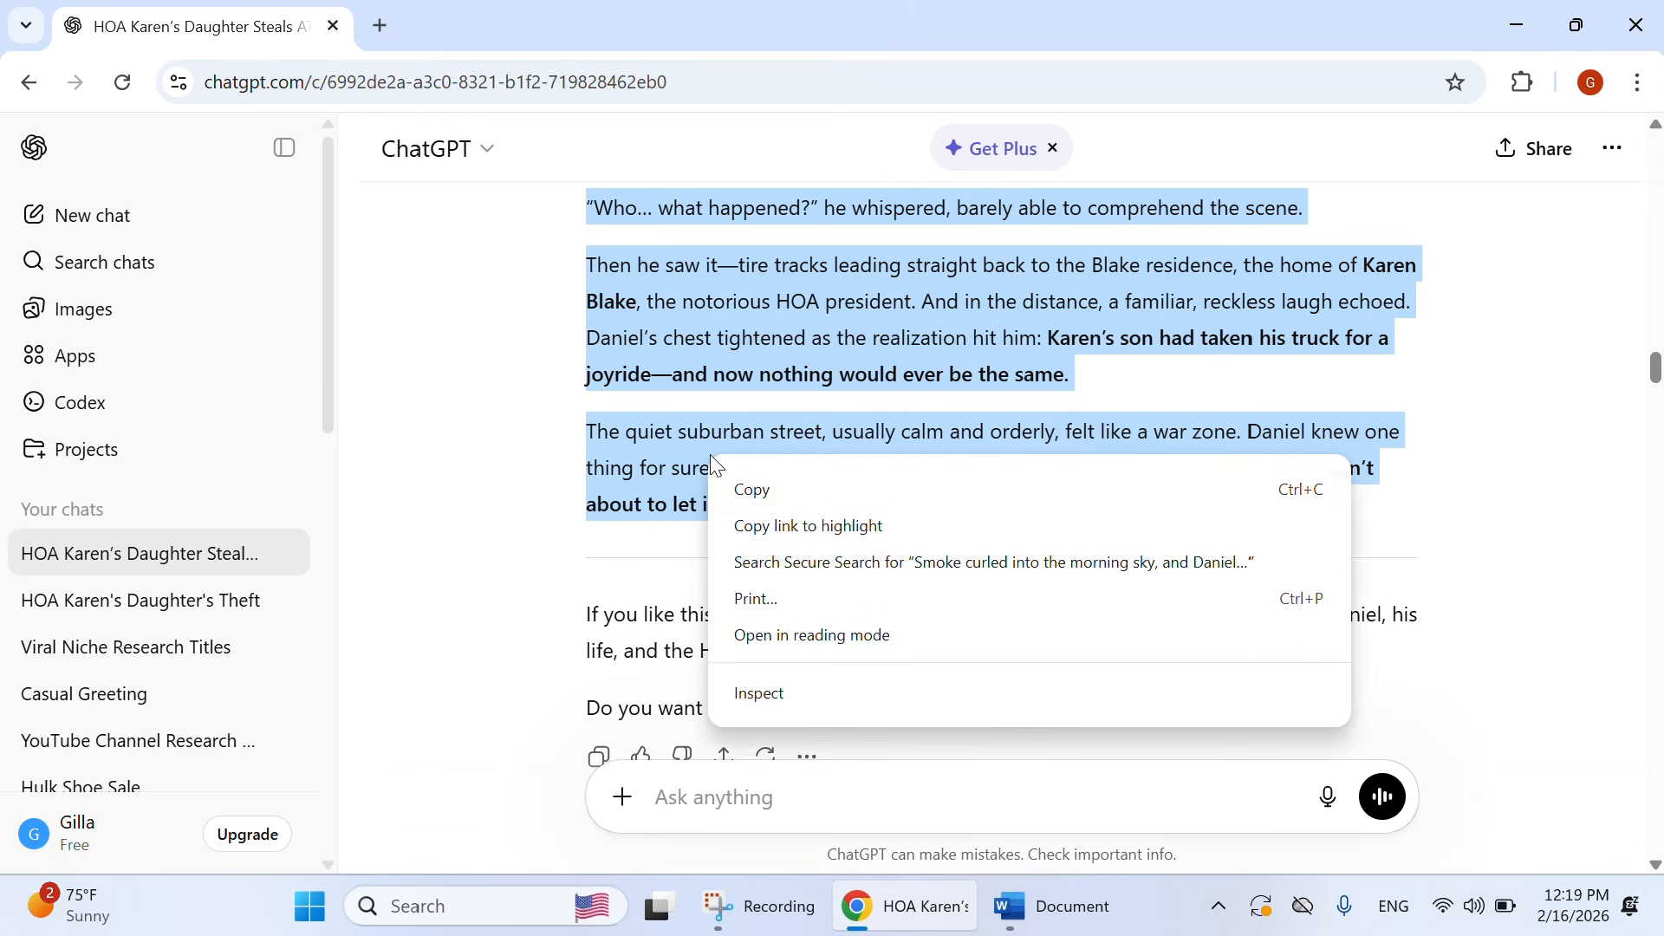
left_click(751, 479)
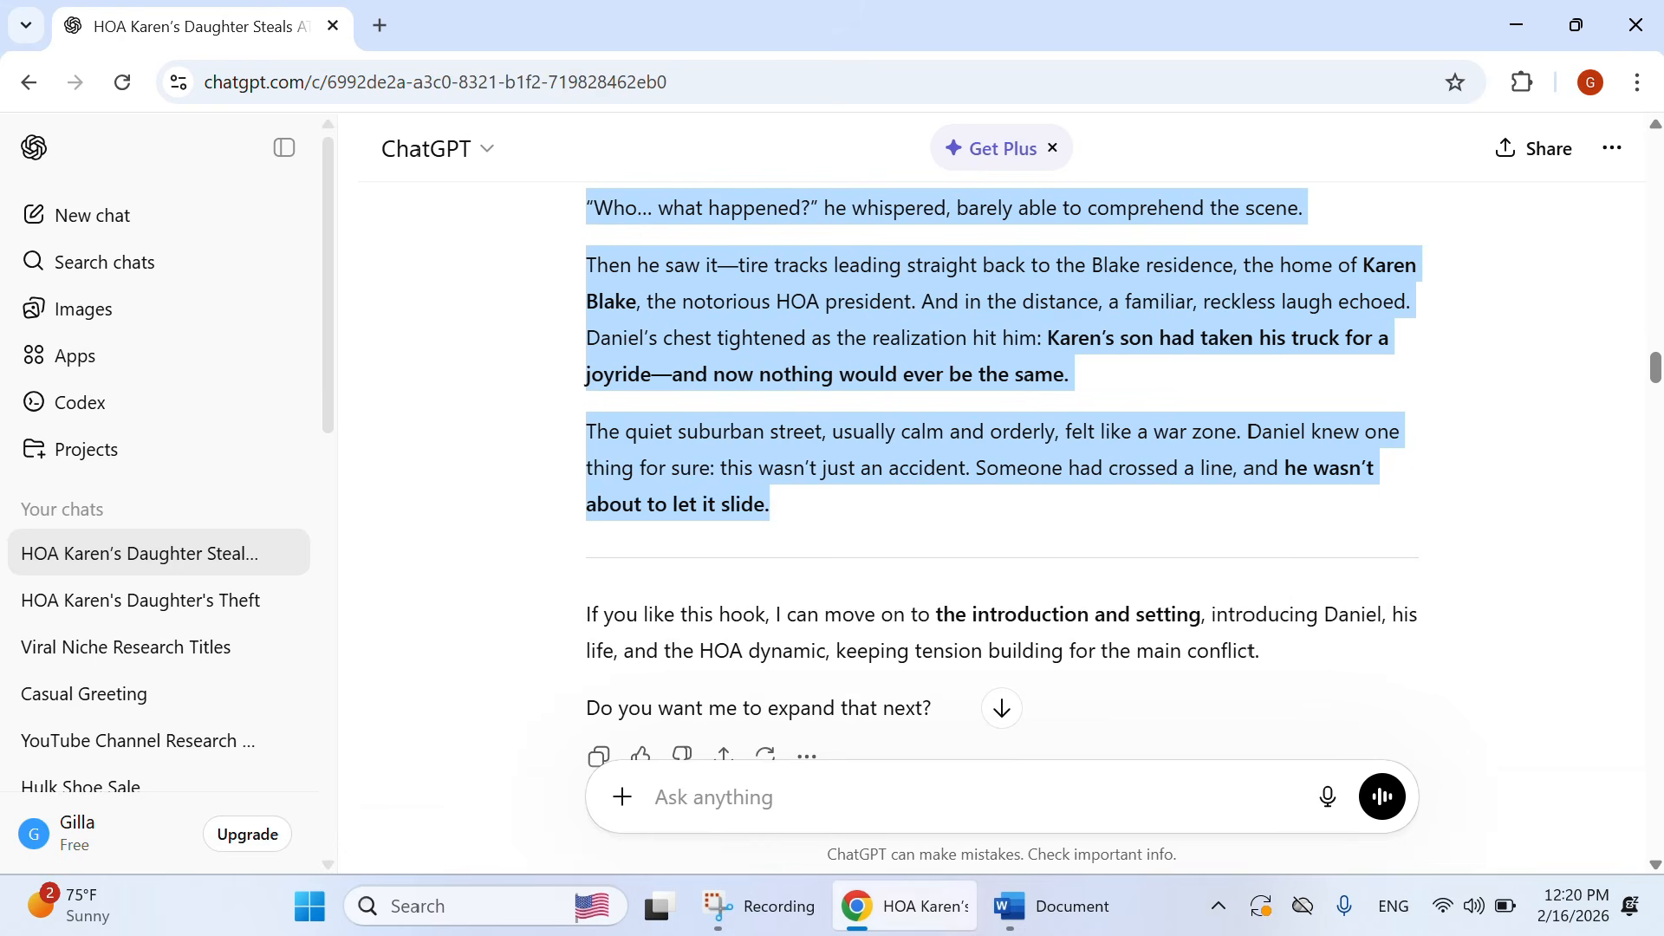
Step: Switch to Word and paste the copied hook text into the blank document
left_click(1031, 929)
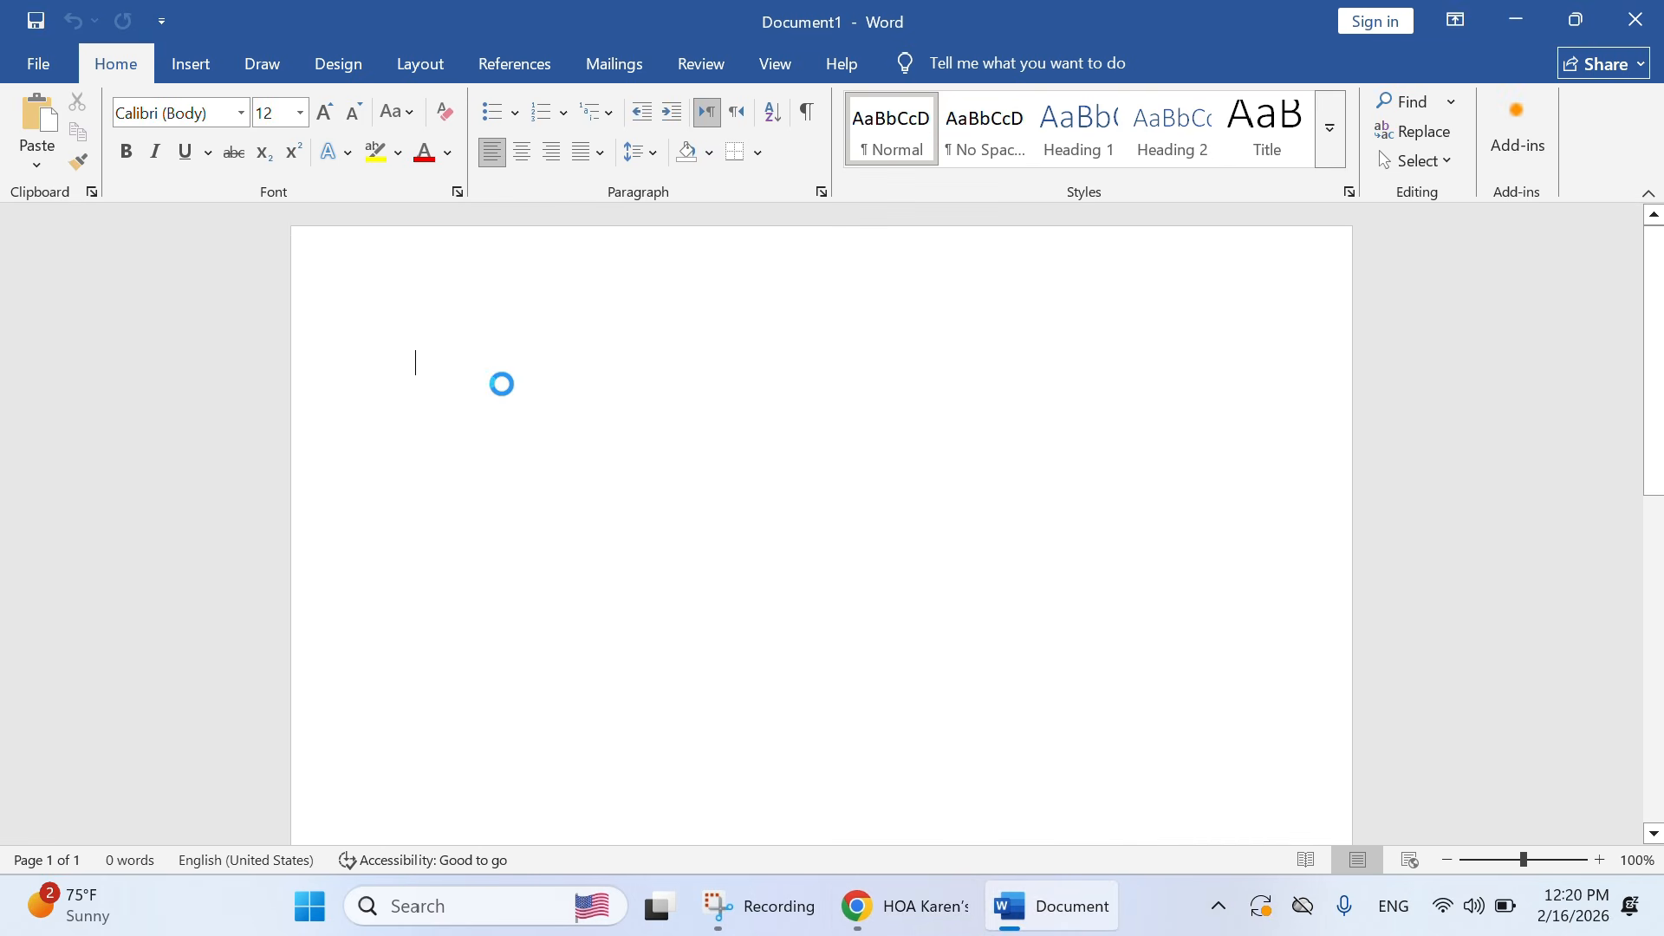
key("ctrl+v")
scroll(909, 666, "down", 1)
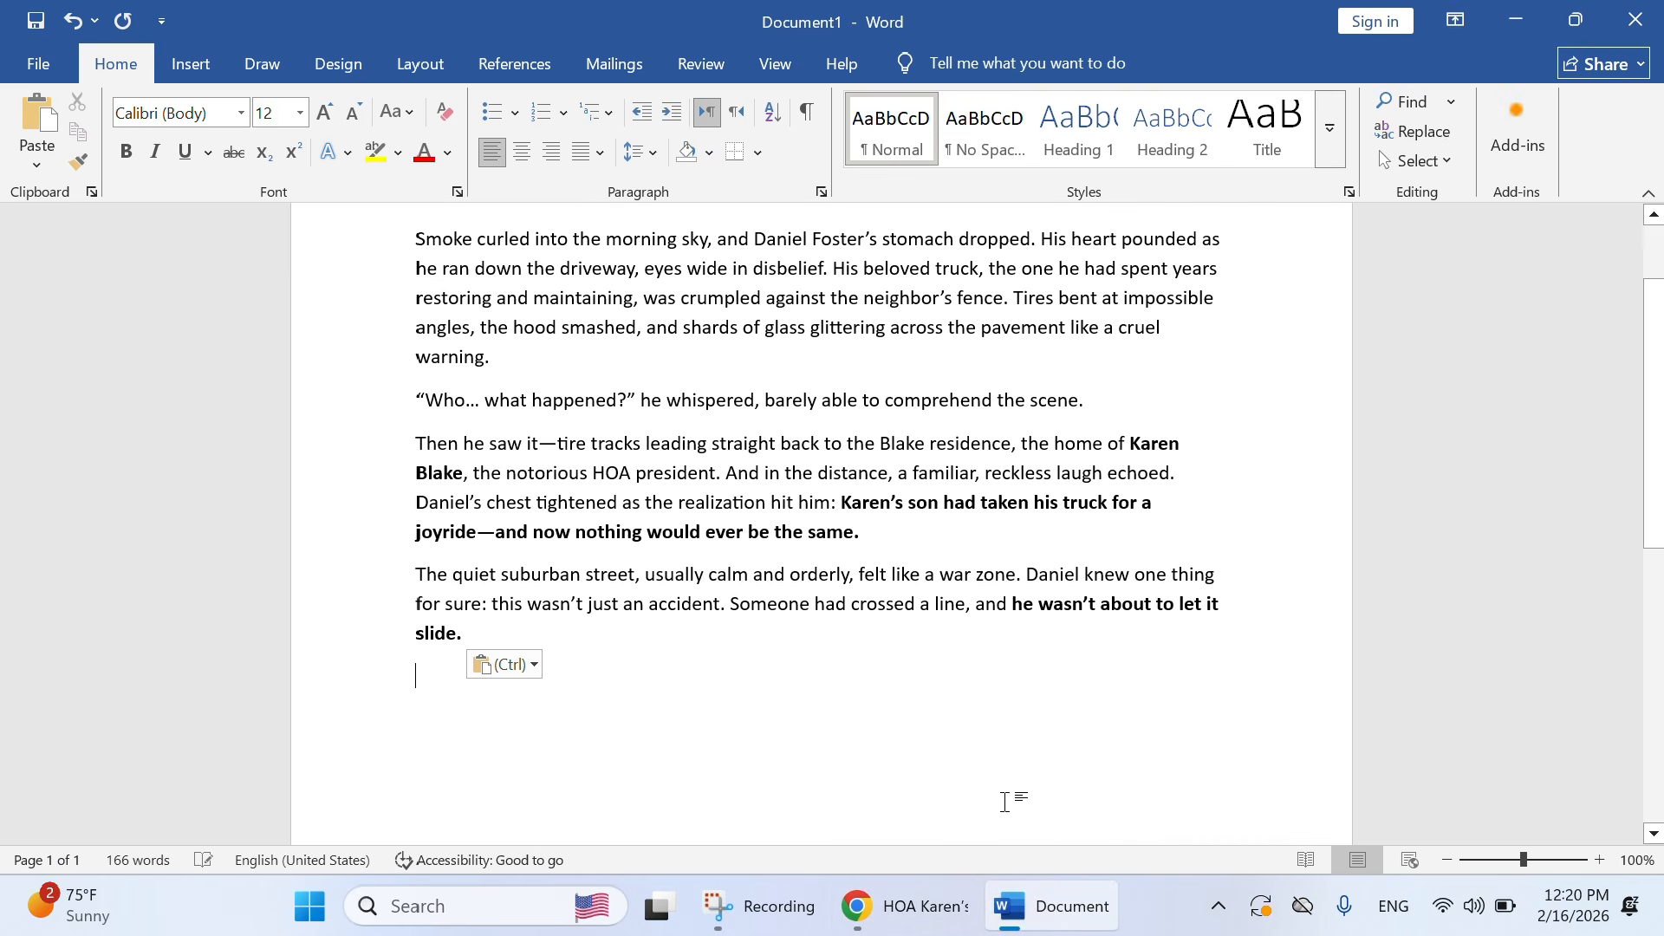
Step: Switch back to ChatGPT and copy the body paragraphs of the expanded Introduction / Setting section, without its heading
left_click(945, 910)
scroll(955, 638, "down", 4)
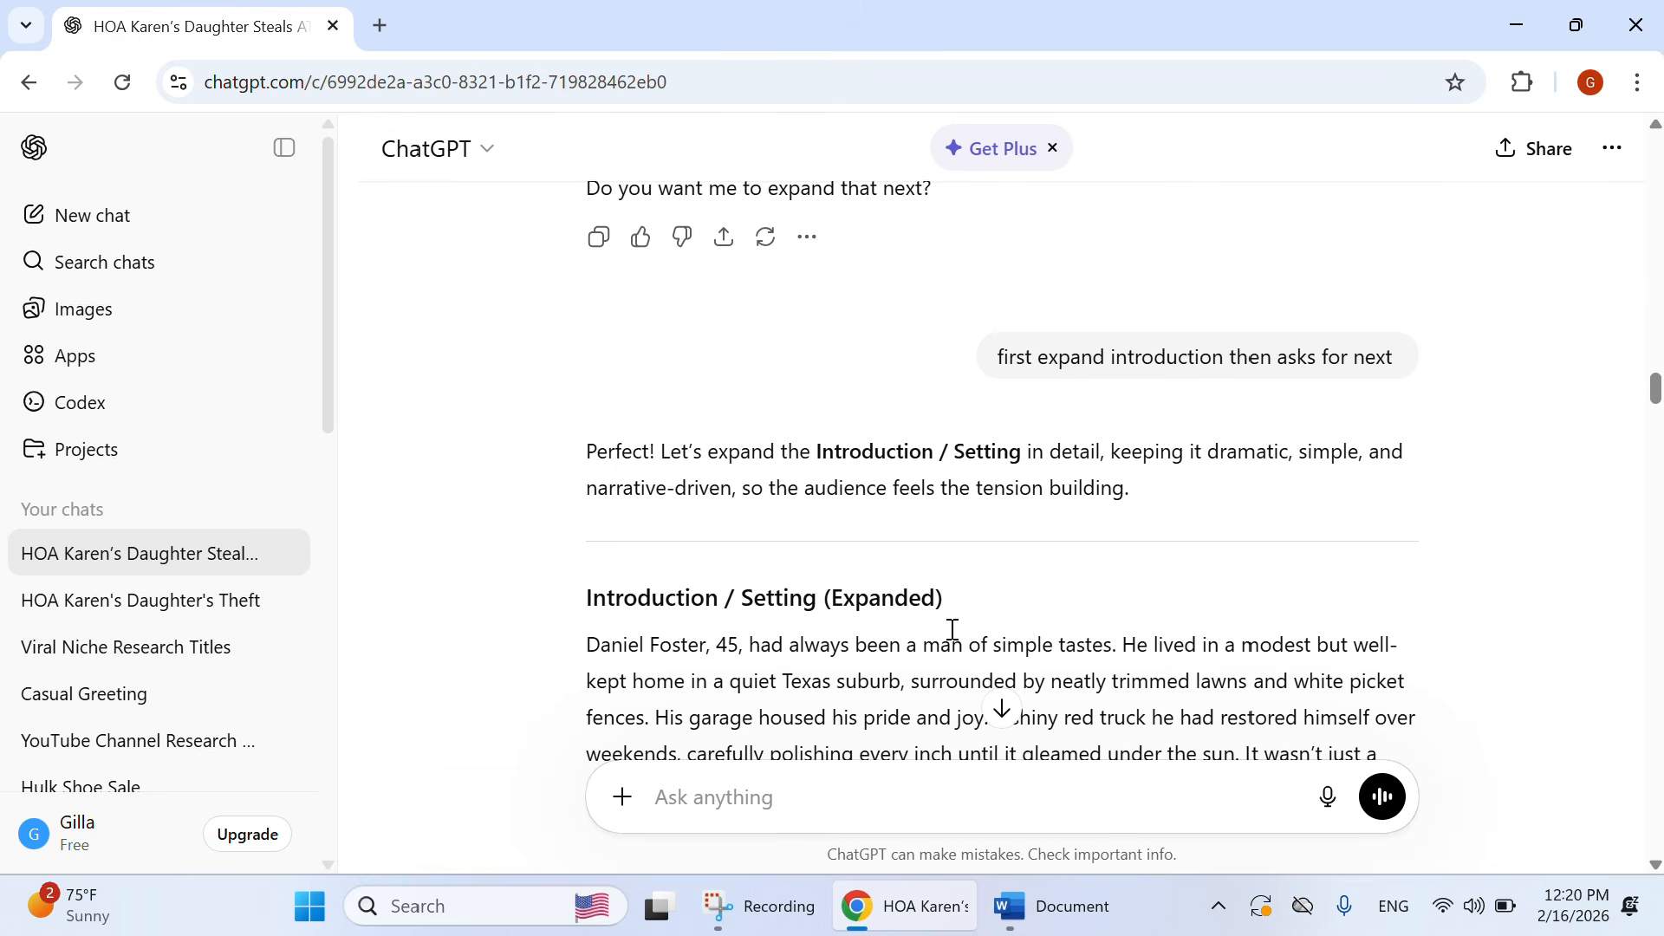
scroll(867, 586, "down", 3)
left_click_drag(592, 384, 1110, 564)
left_click(1101, 546)
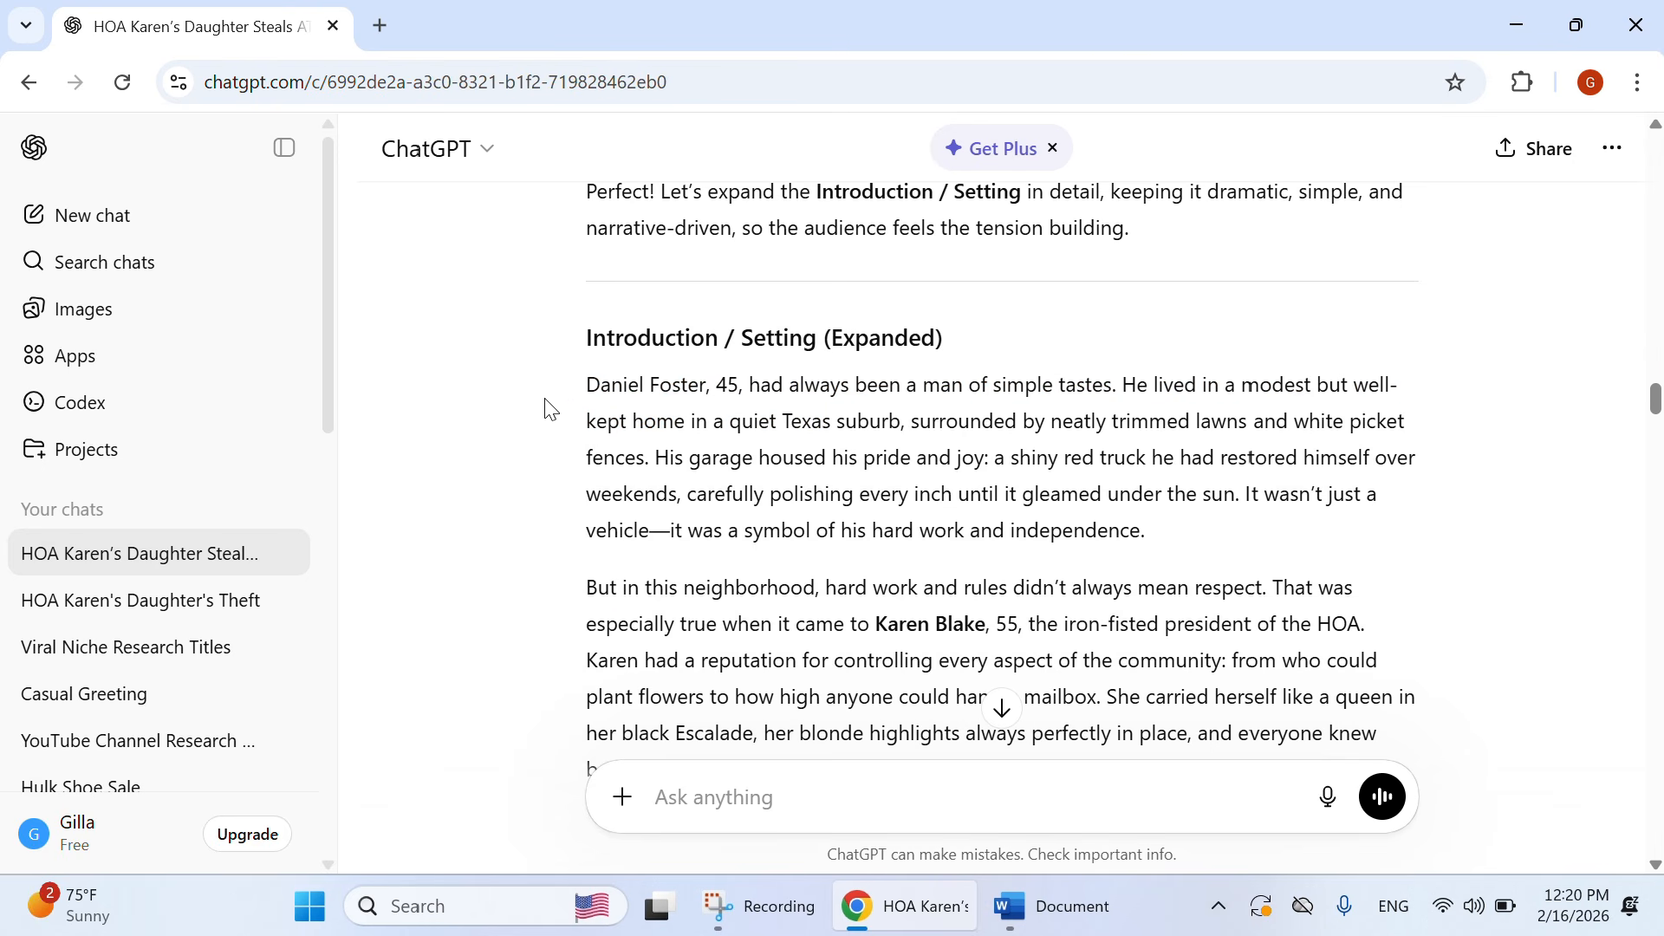
left_click_drag(597, 384, 1023, 544)
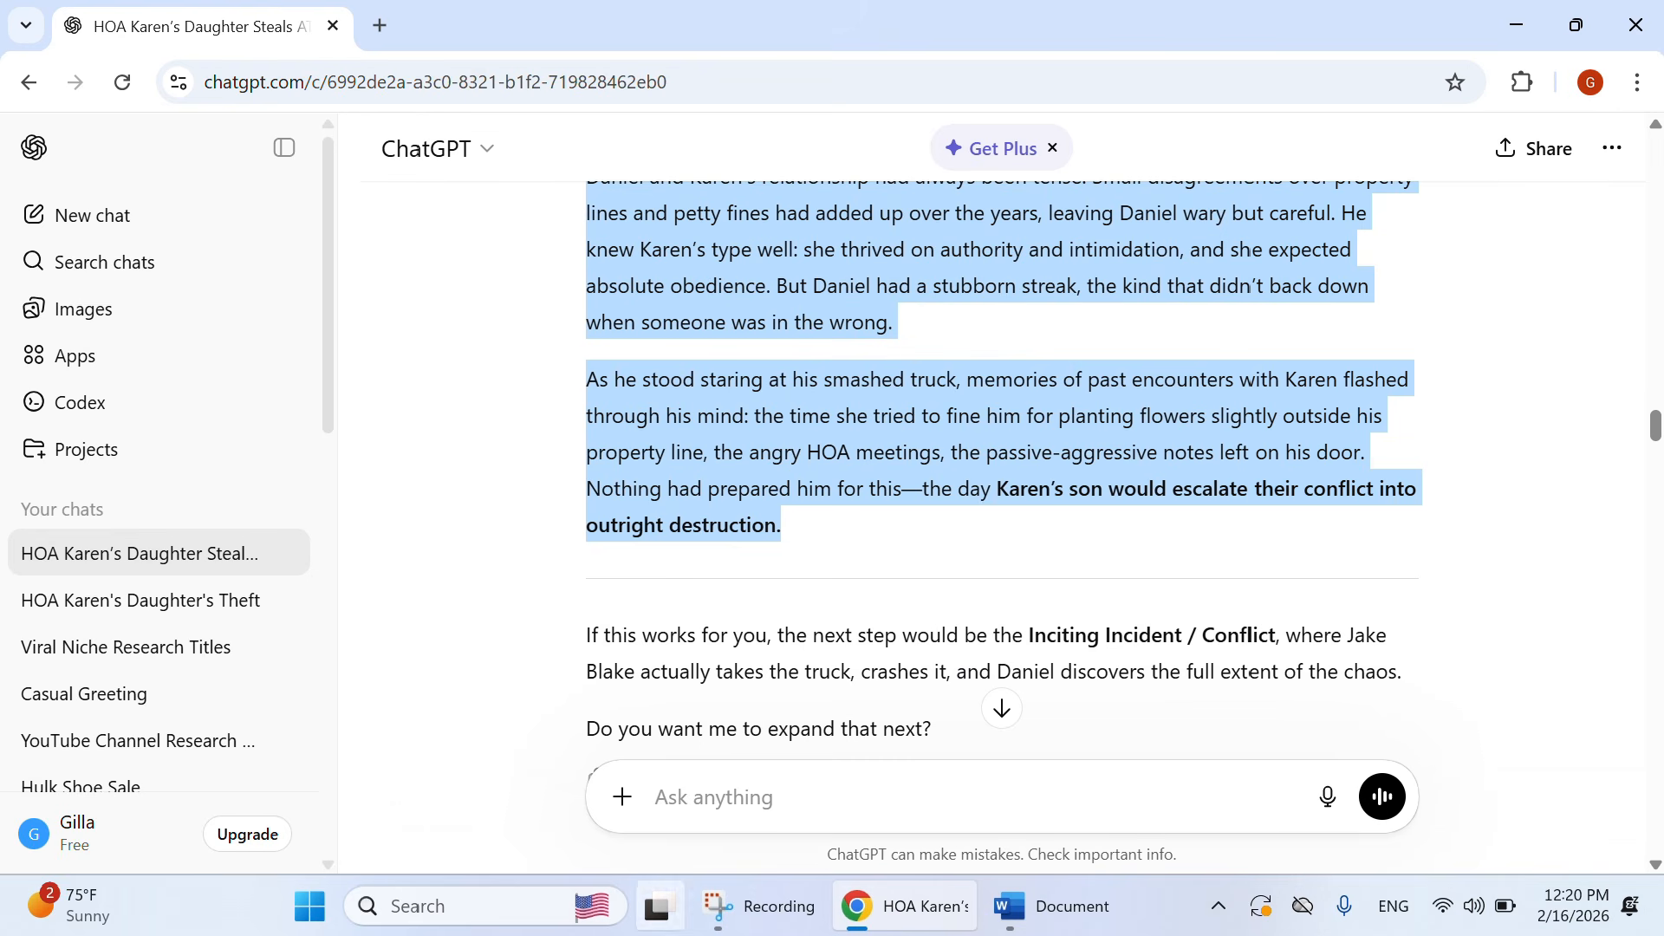
Step: Paste the introduction text below the hook in the Word document and look over the transition between them
left_click(1005, 903)
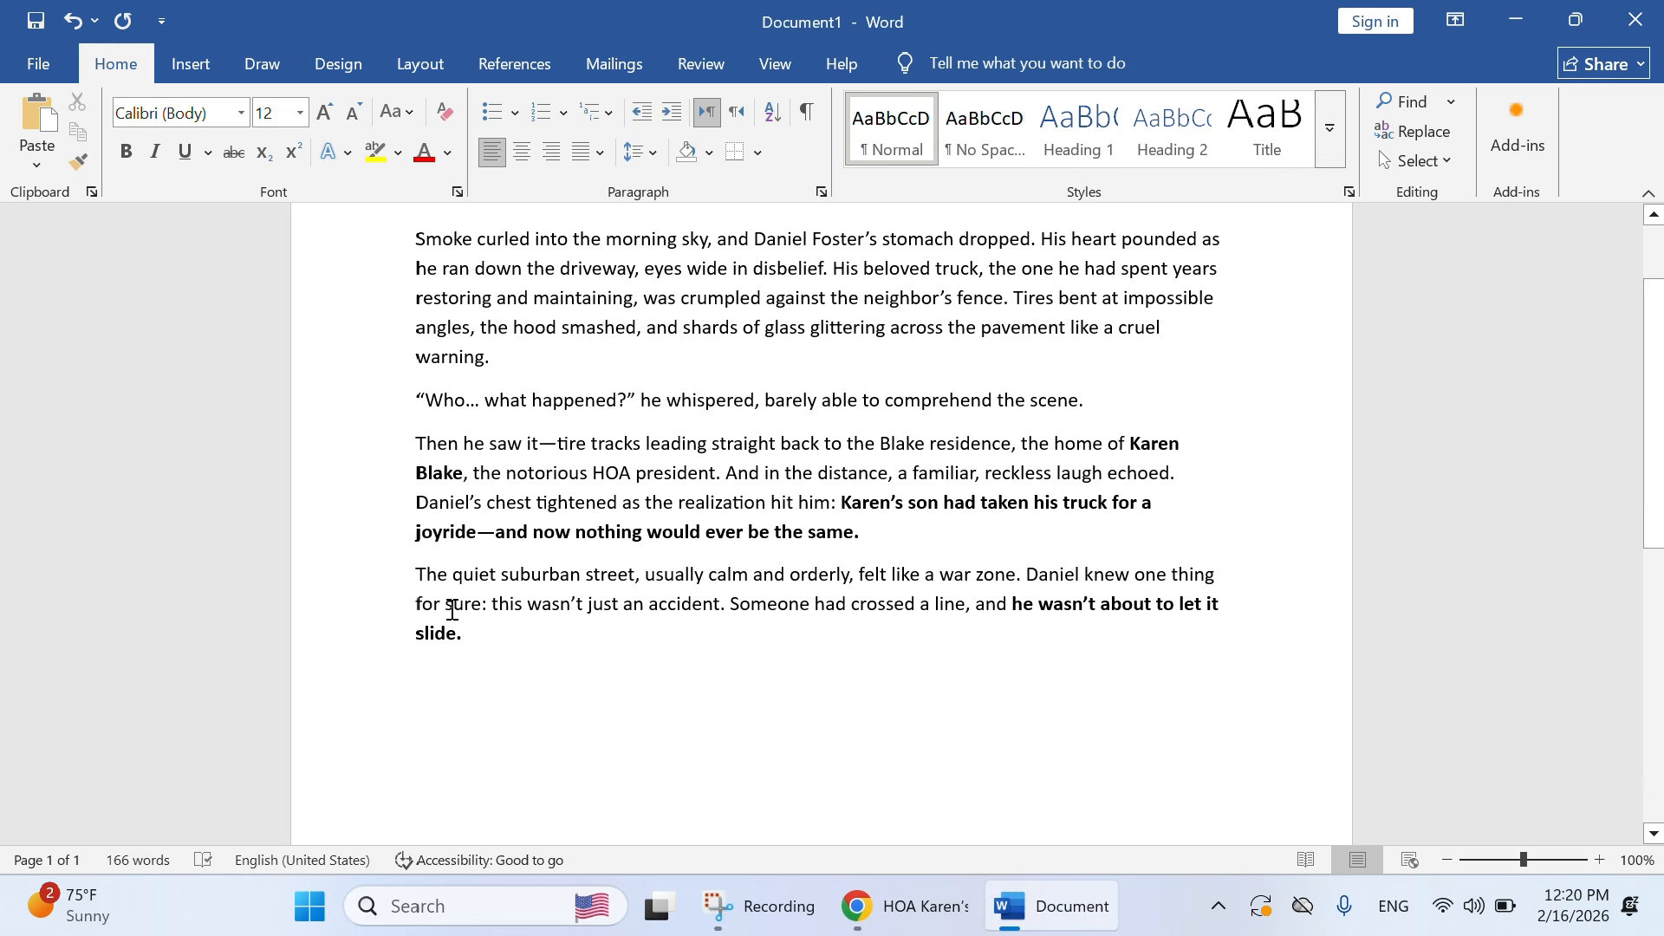
key("ctrl+v")
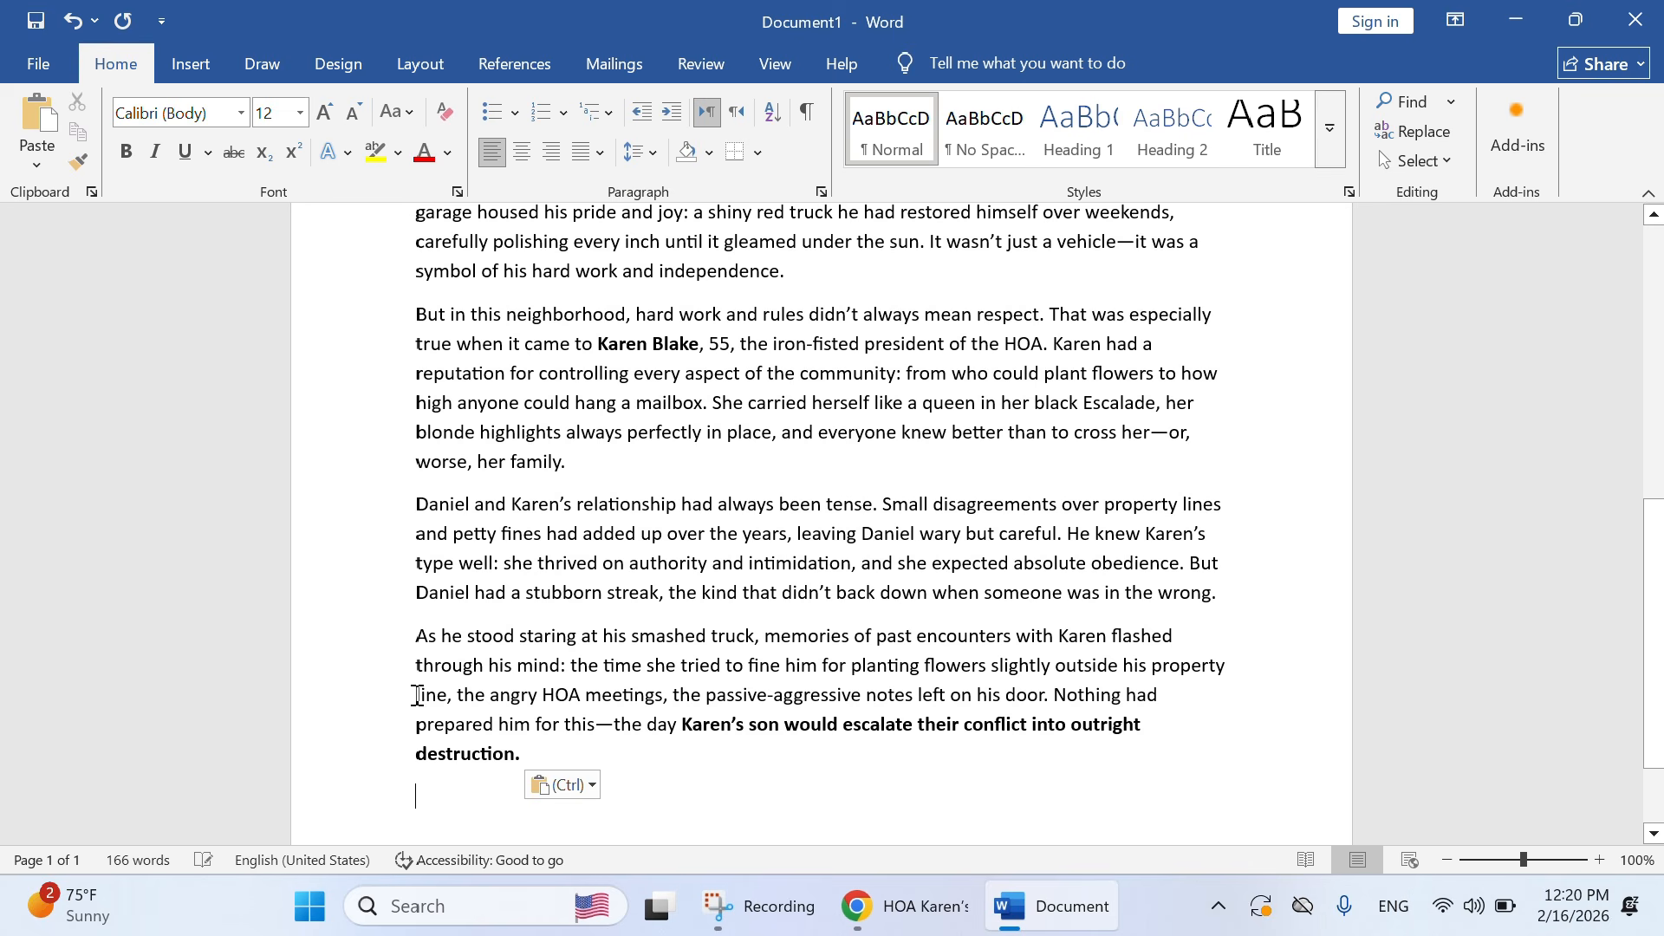
scroll(700, 624, "up", 3)
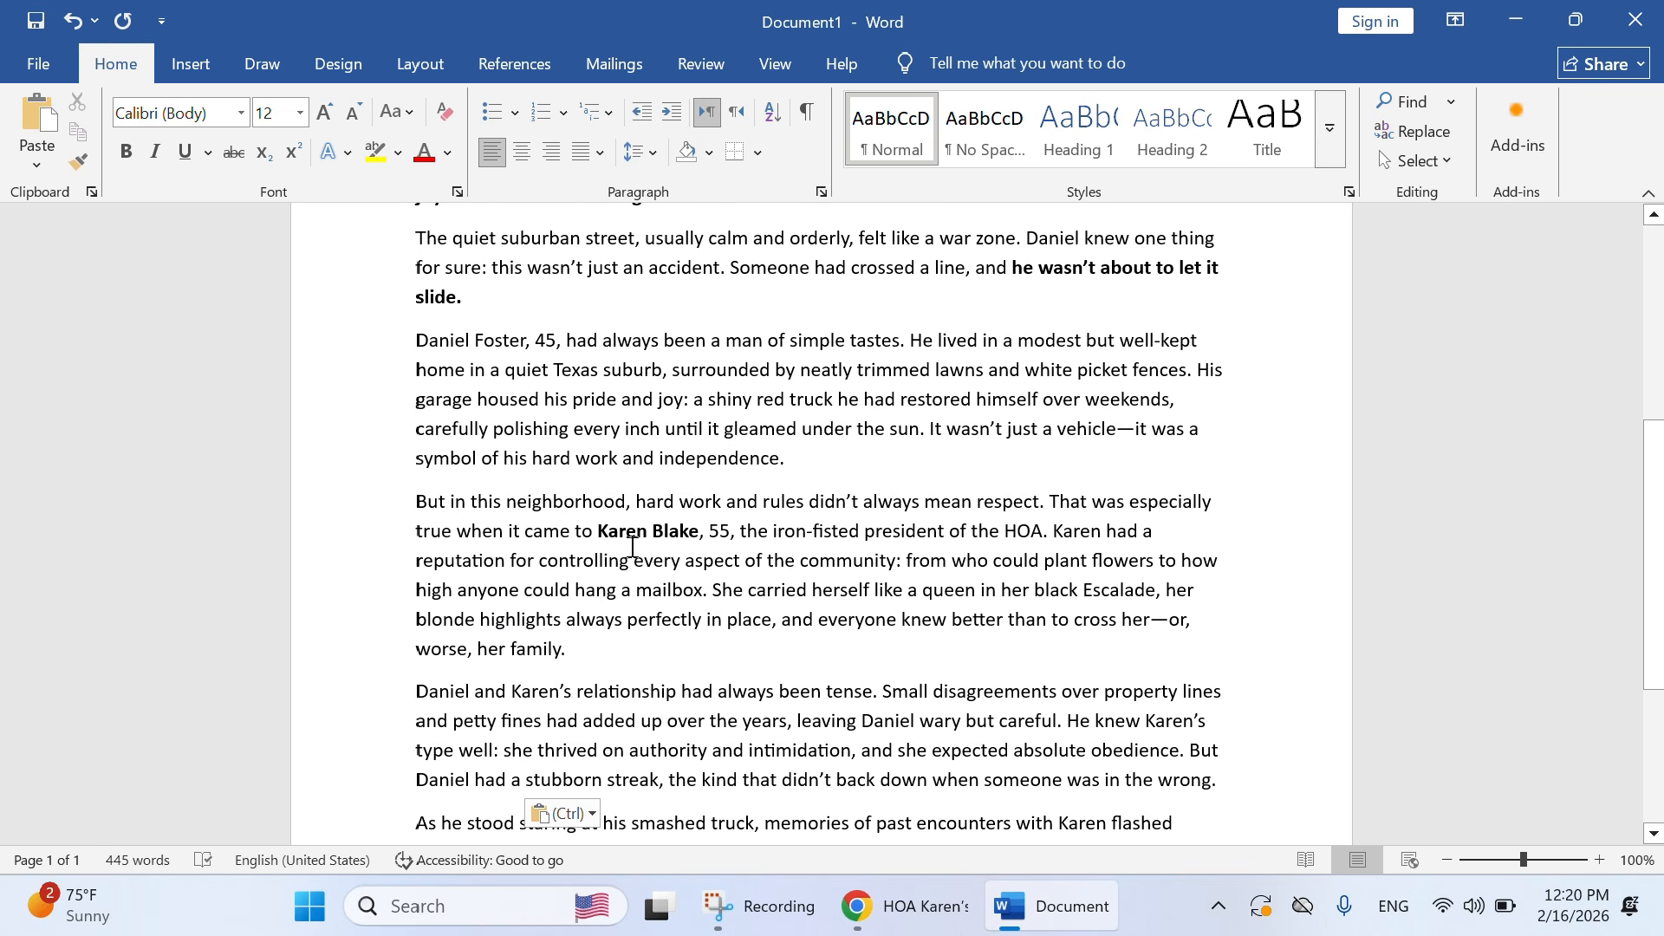
scroll(630, 547, "down", 3)
Step: Copy ChatGPT's expanded Inciting Incident / Conflict text, including the turning point remark, and paste it at the end of the Word document
left_click(903, 926)
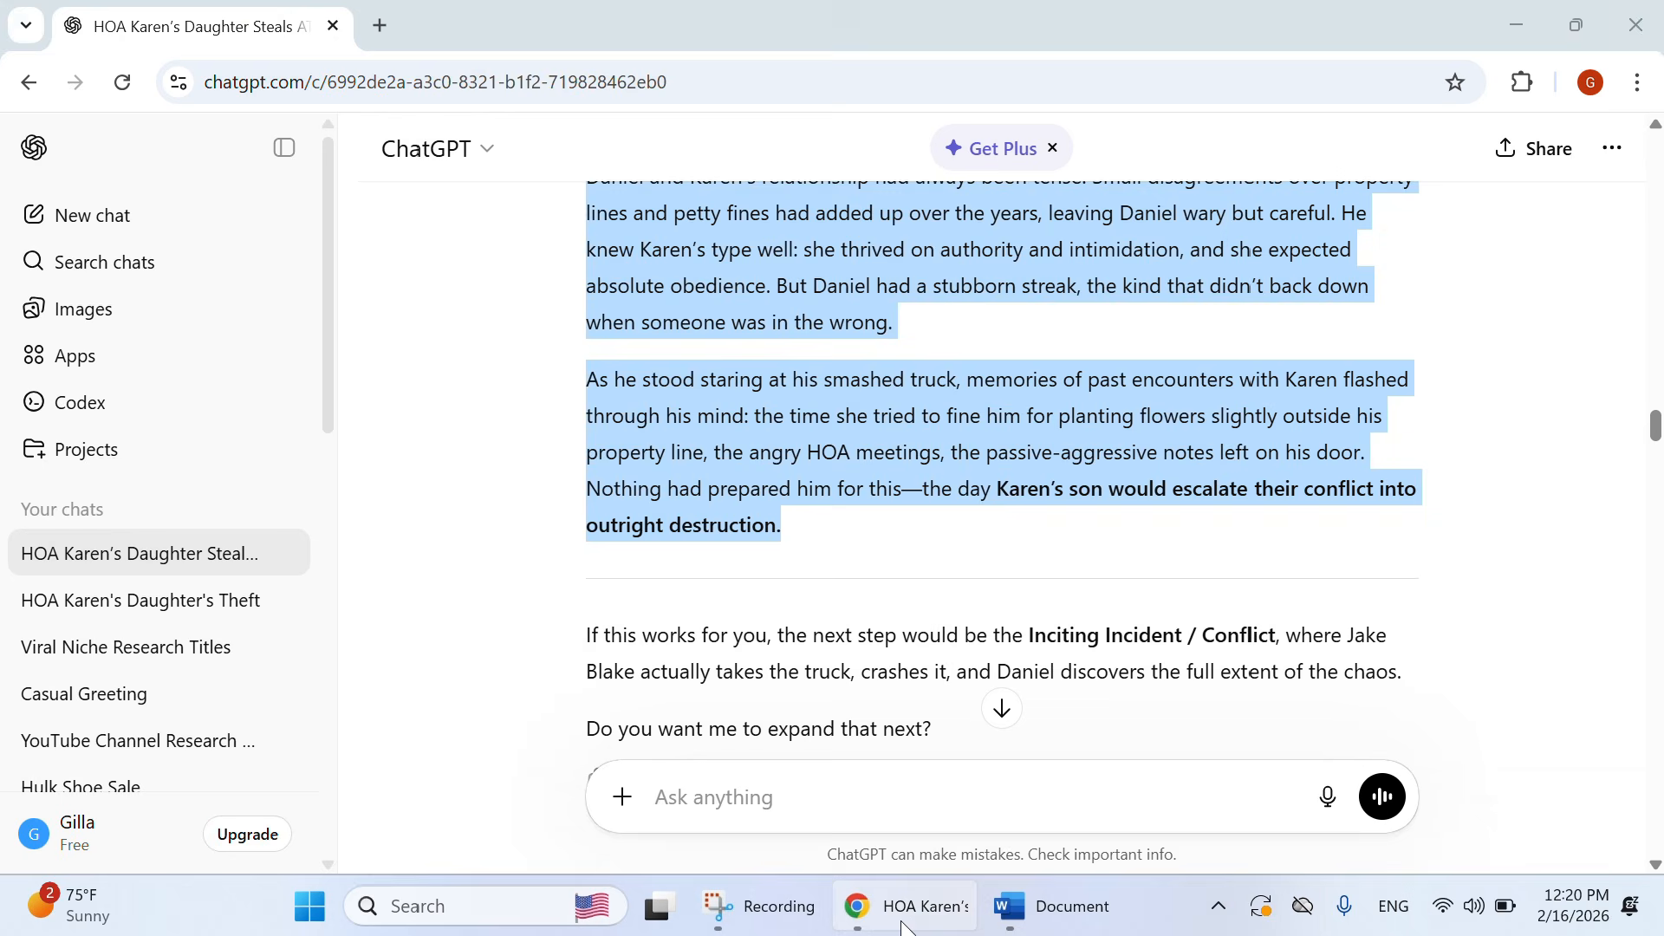
scroll(865, 630, "down", 6)
scroll(860, 567, "down", 2)
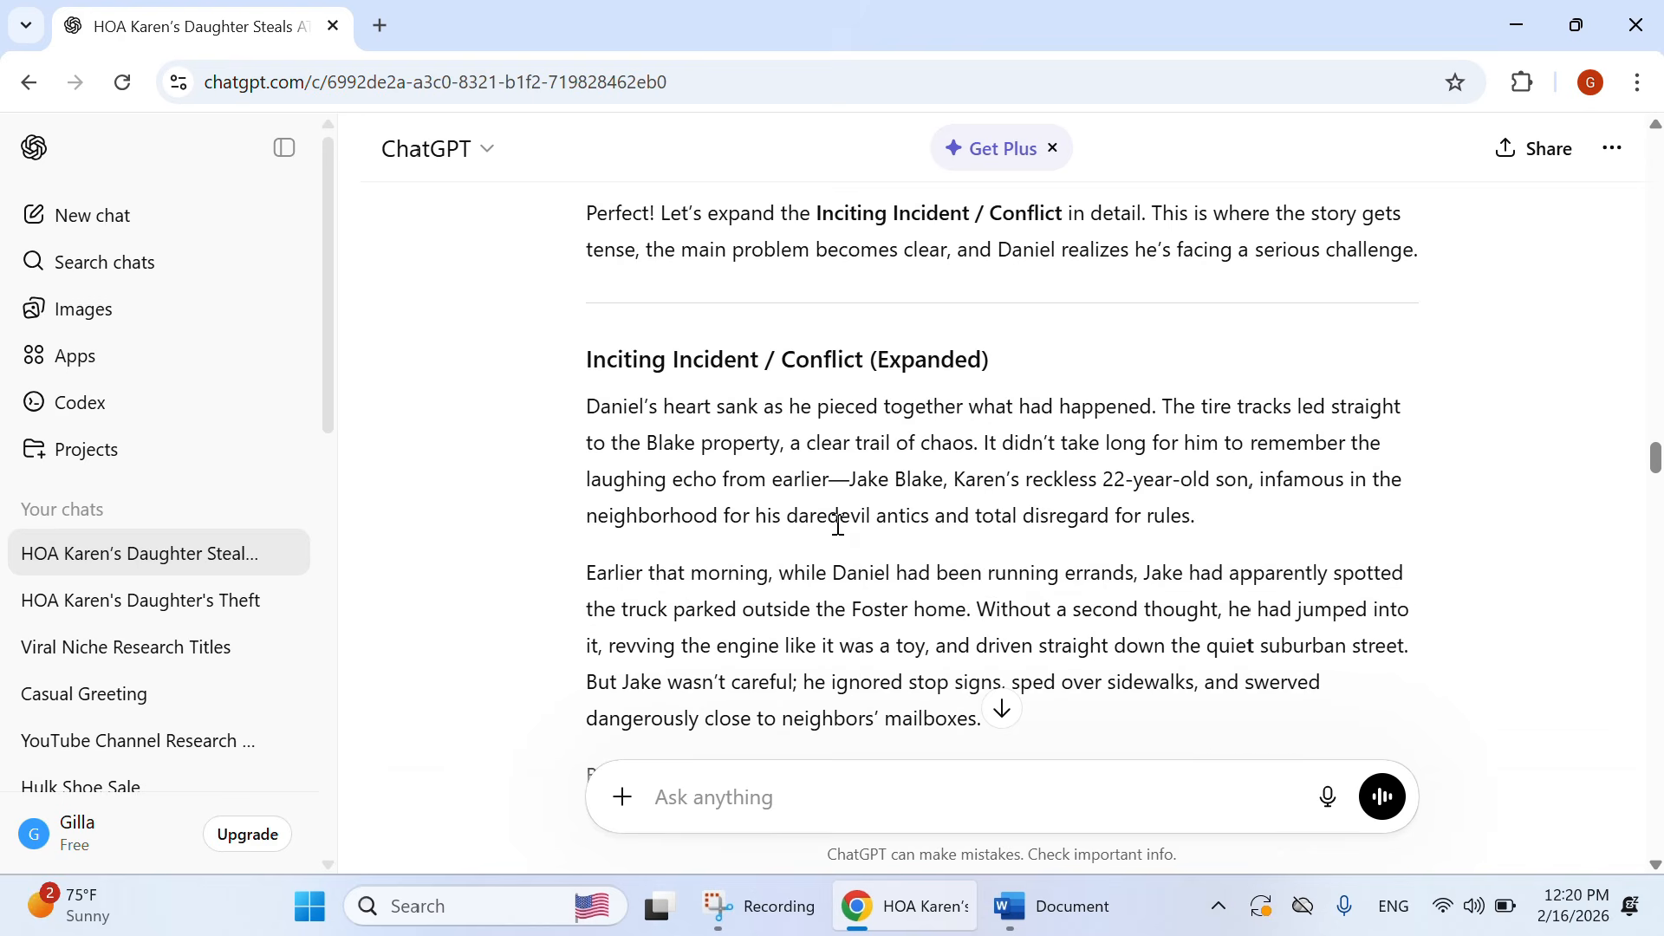
scroll(835, 520, "up", 4)
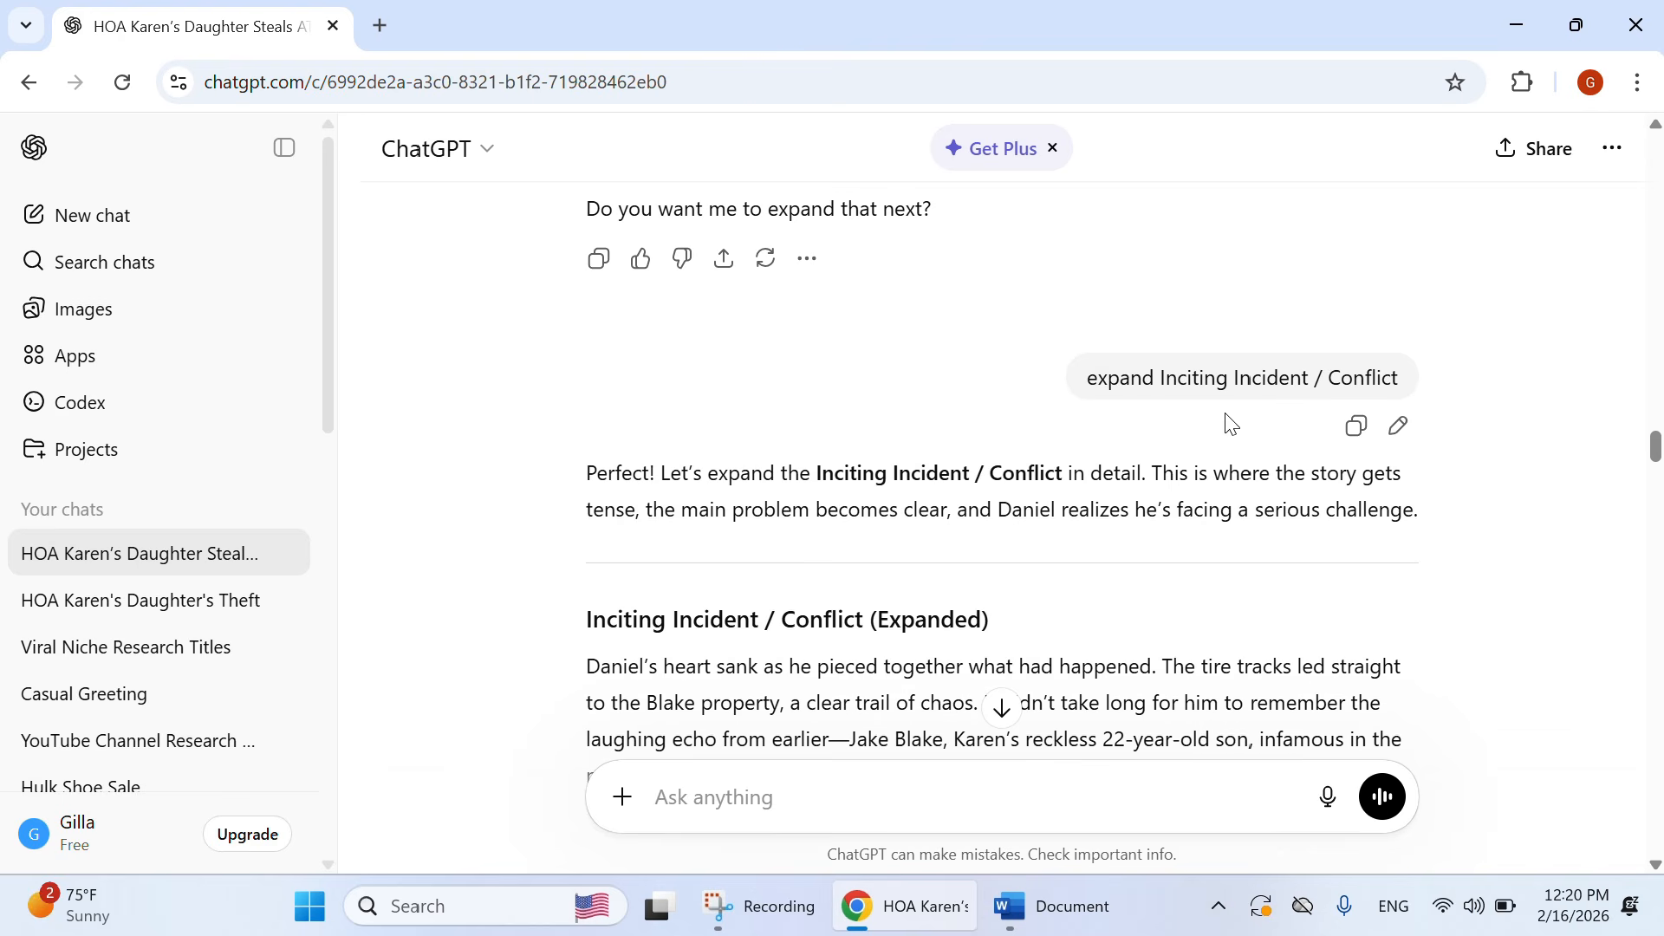
scroll(1303, 425, "down", 4)
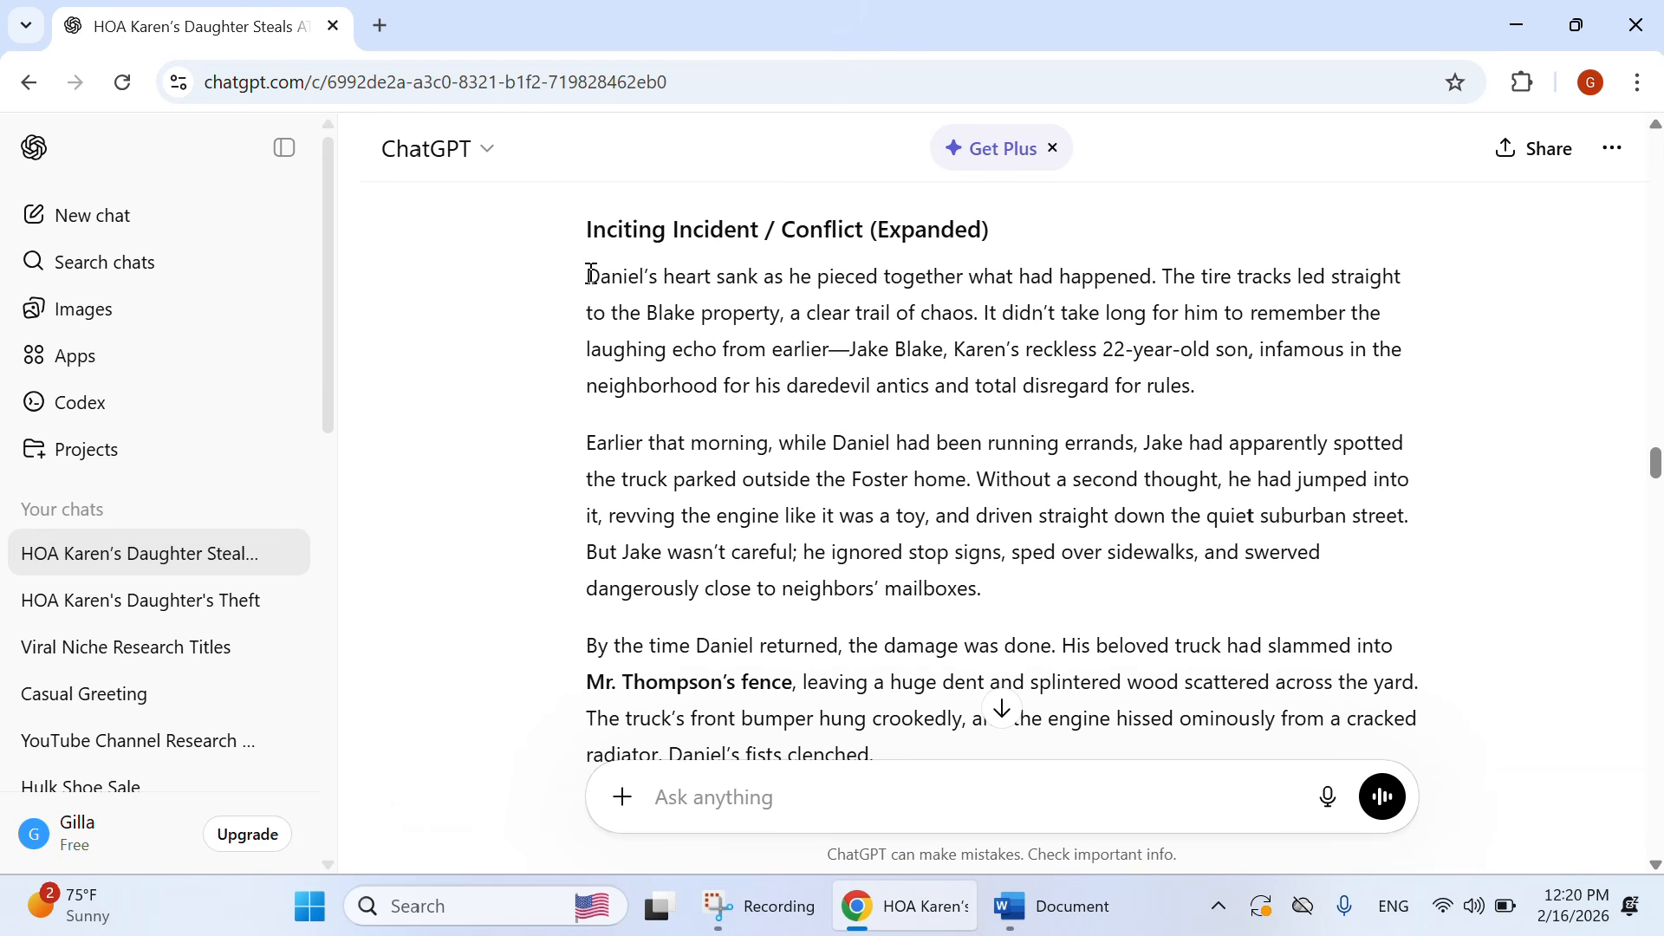
left_click_drag(605, 279, 1278, 433)
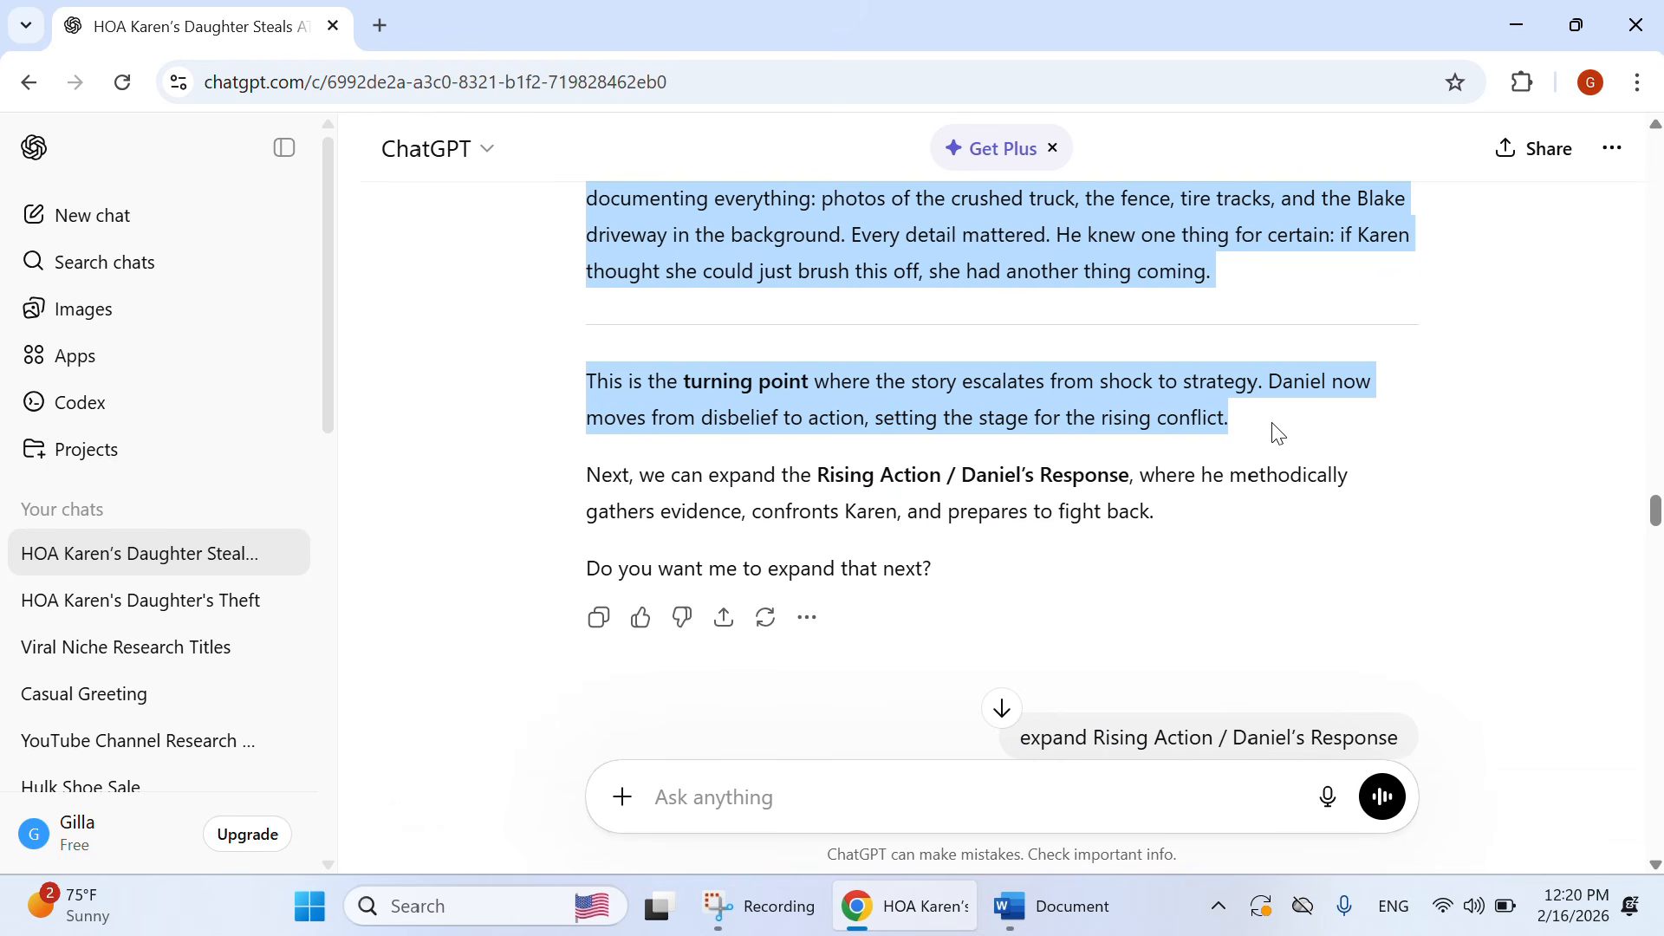
right_click(1196, 398)
left_click(911, 428)
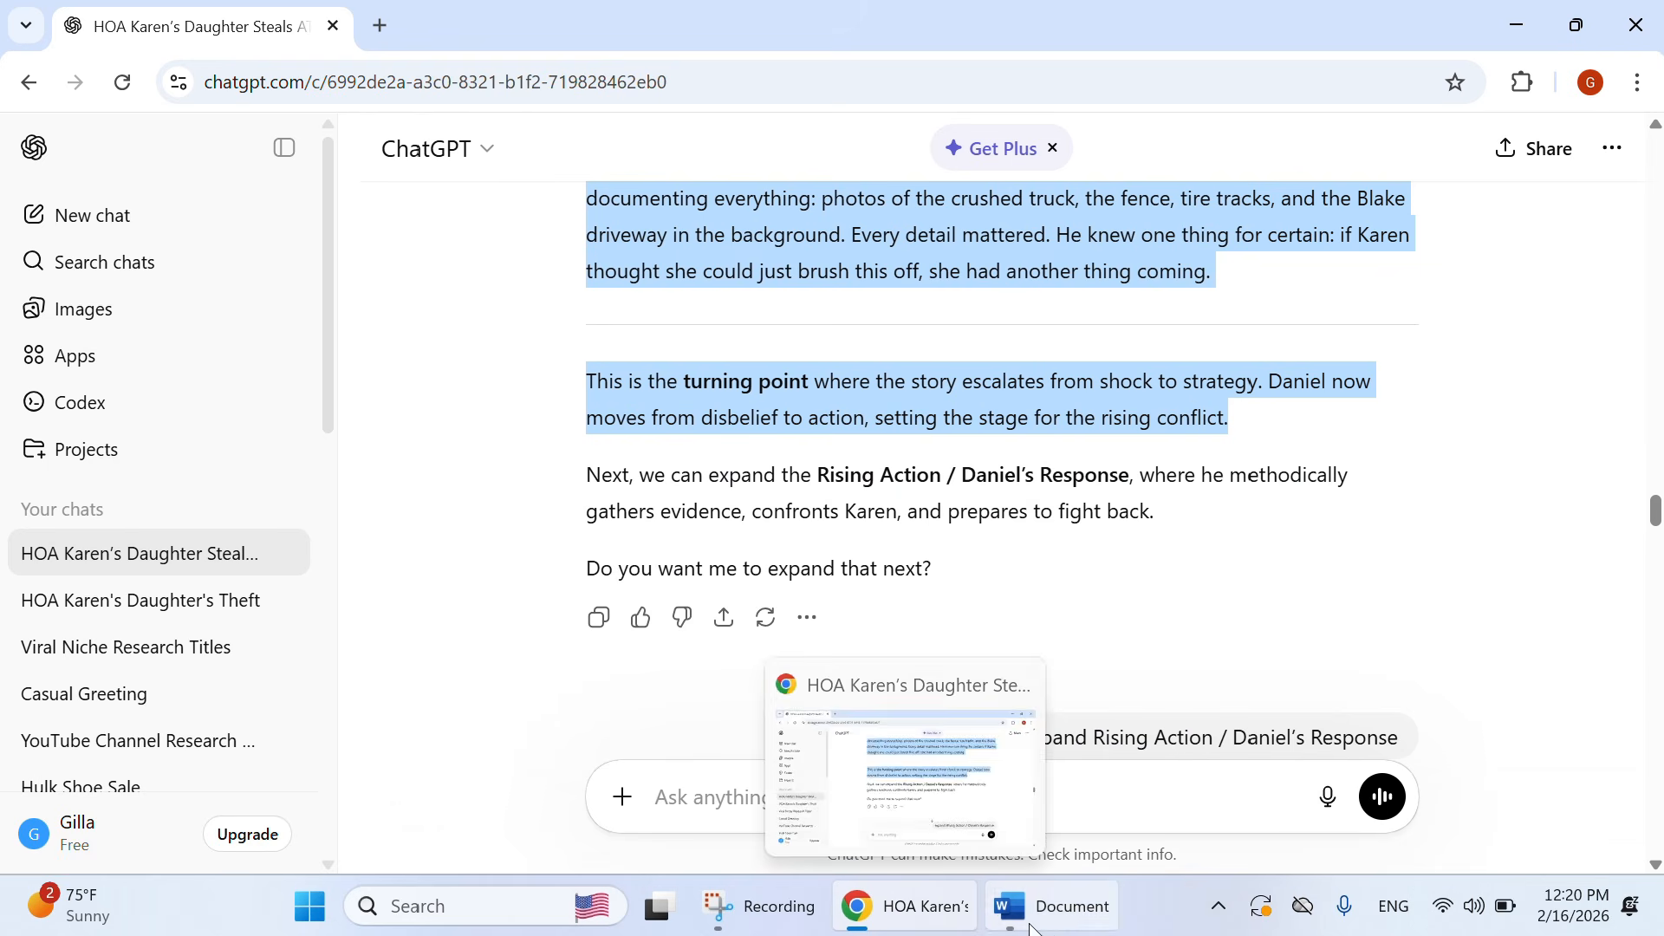
left_click(1023, 882)
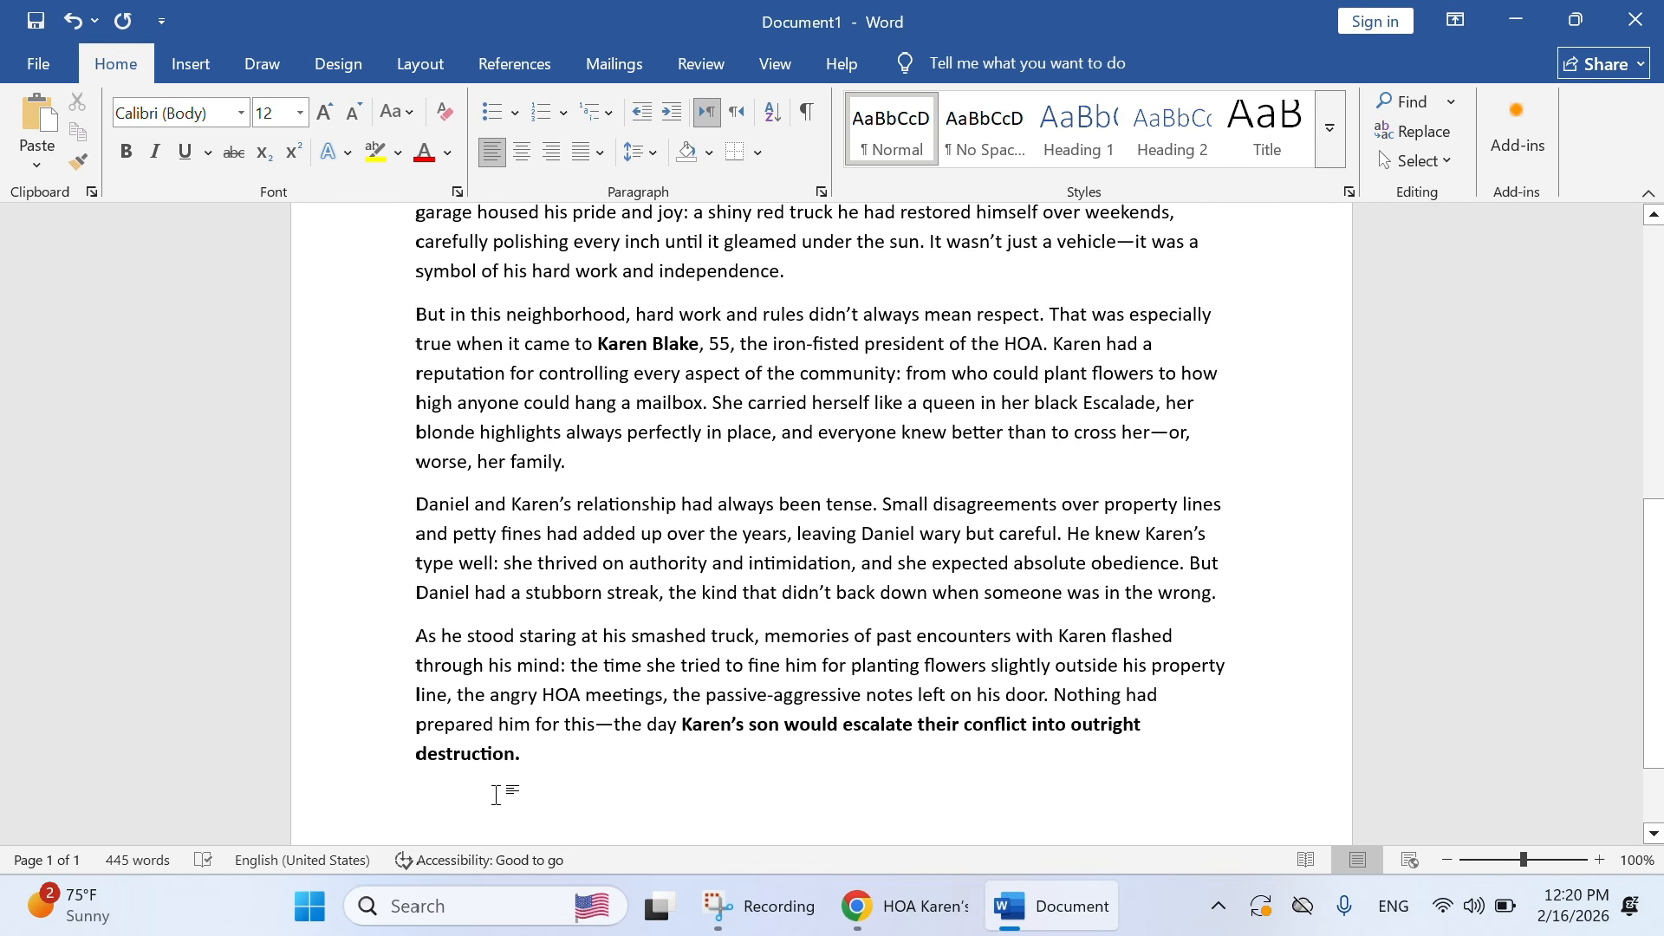
key("ctrl+v")
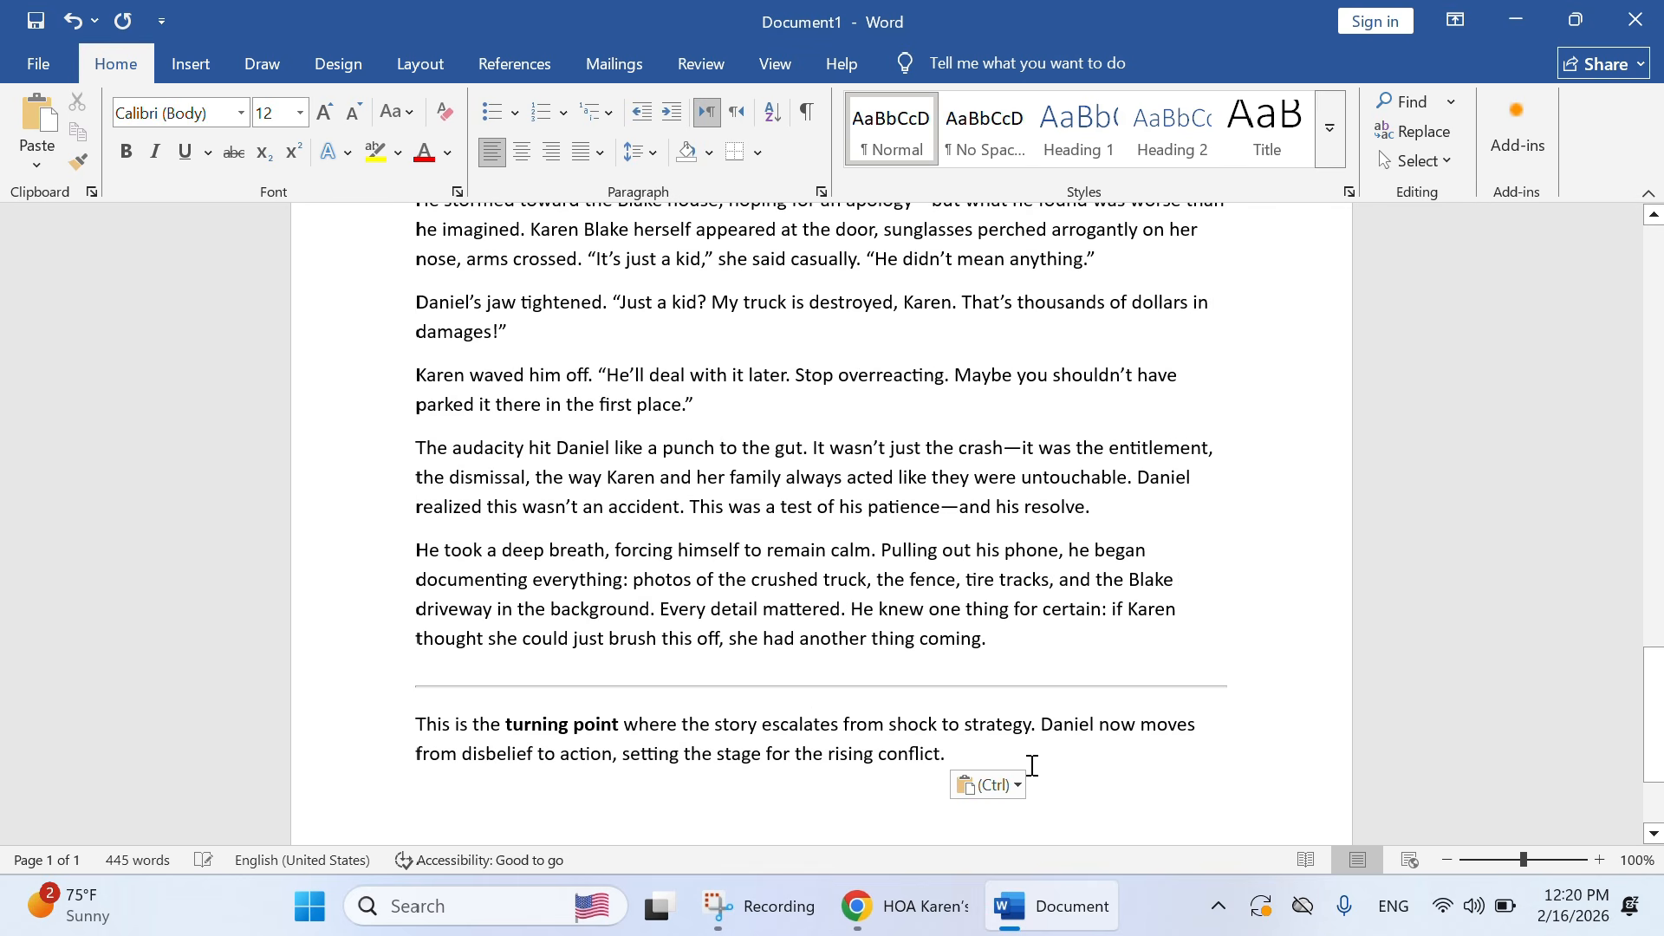
Step: Switch back to ChatGPT and go to the expanded Rising Action section
left_click(945, 903)
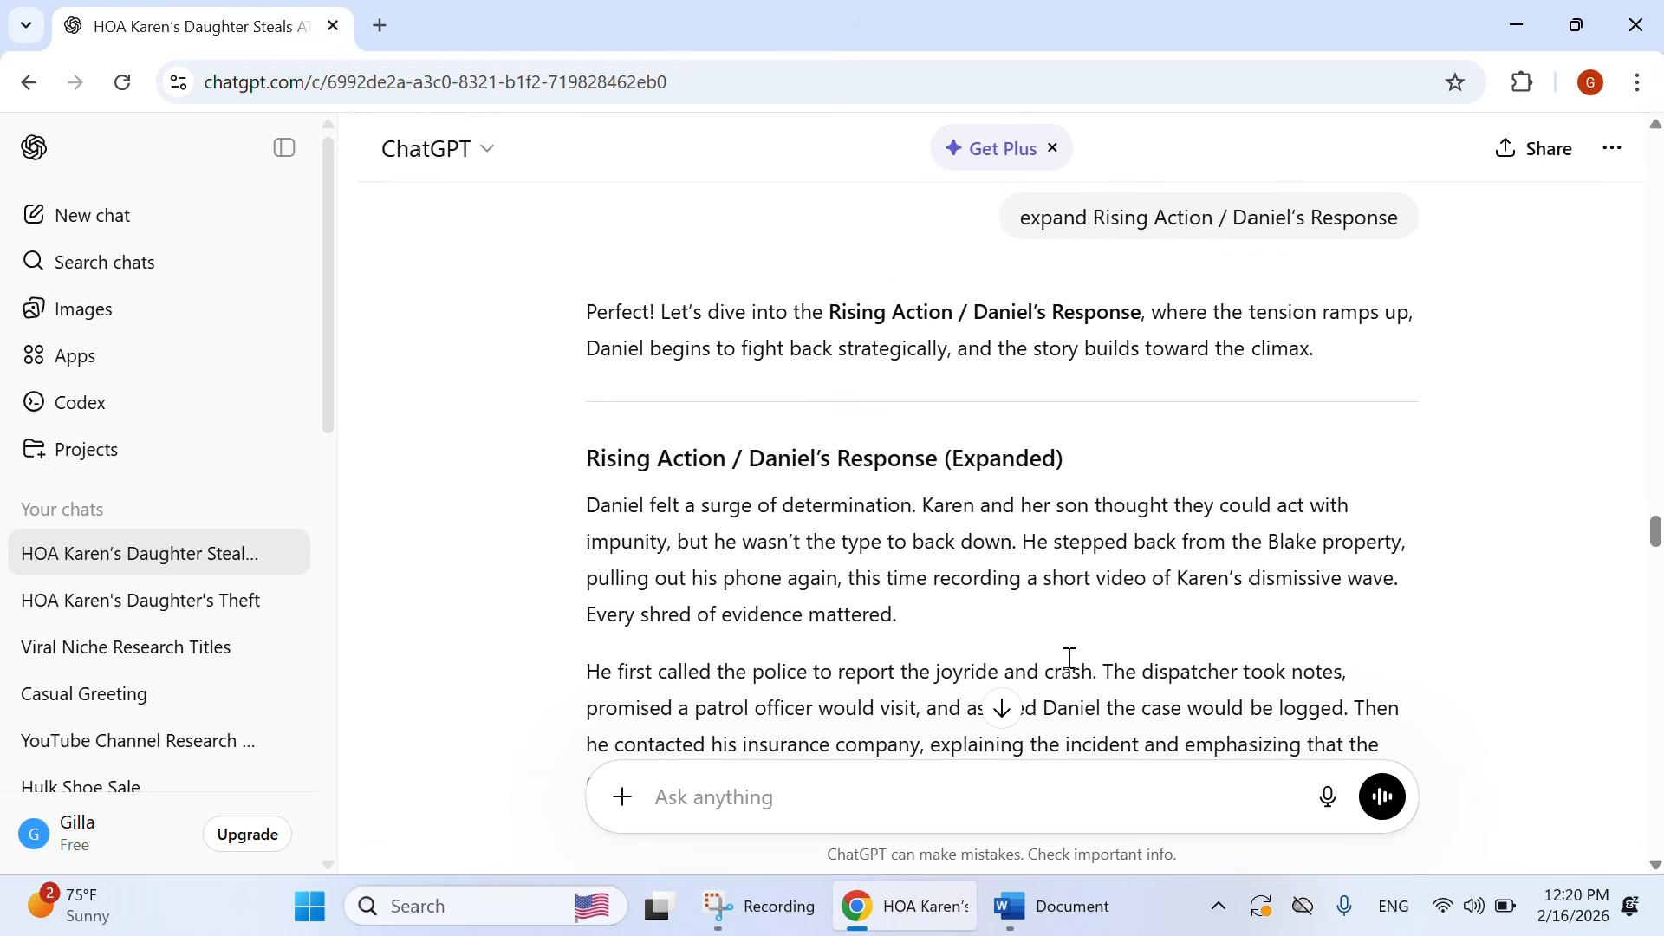
scroll(612, 531, "down", 1)
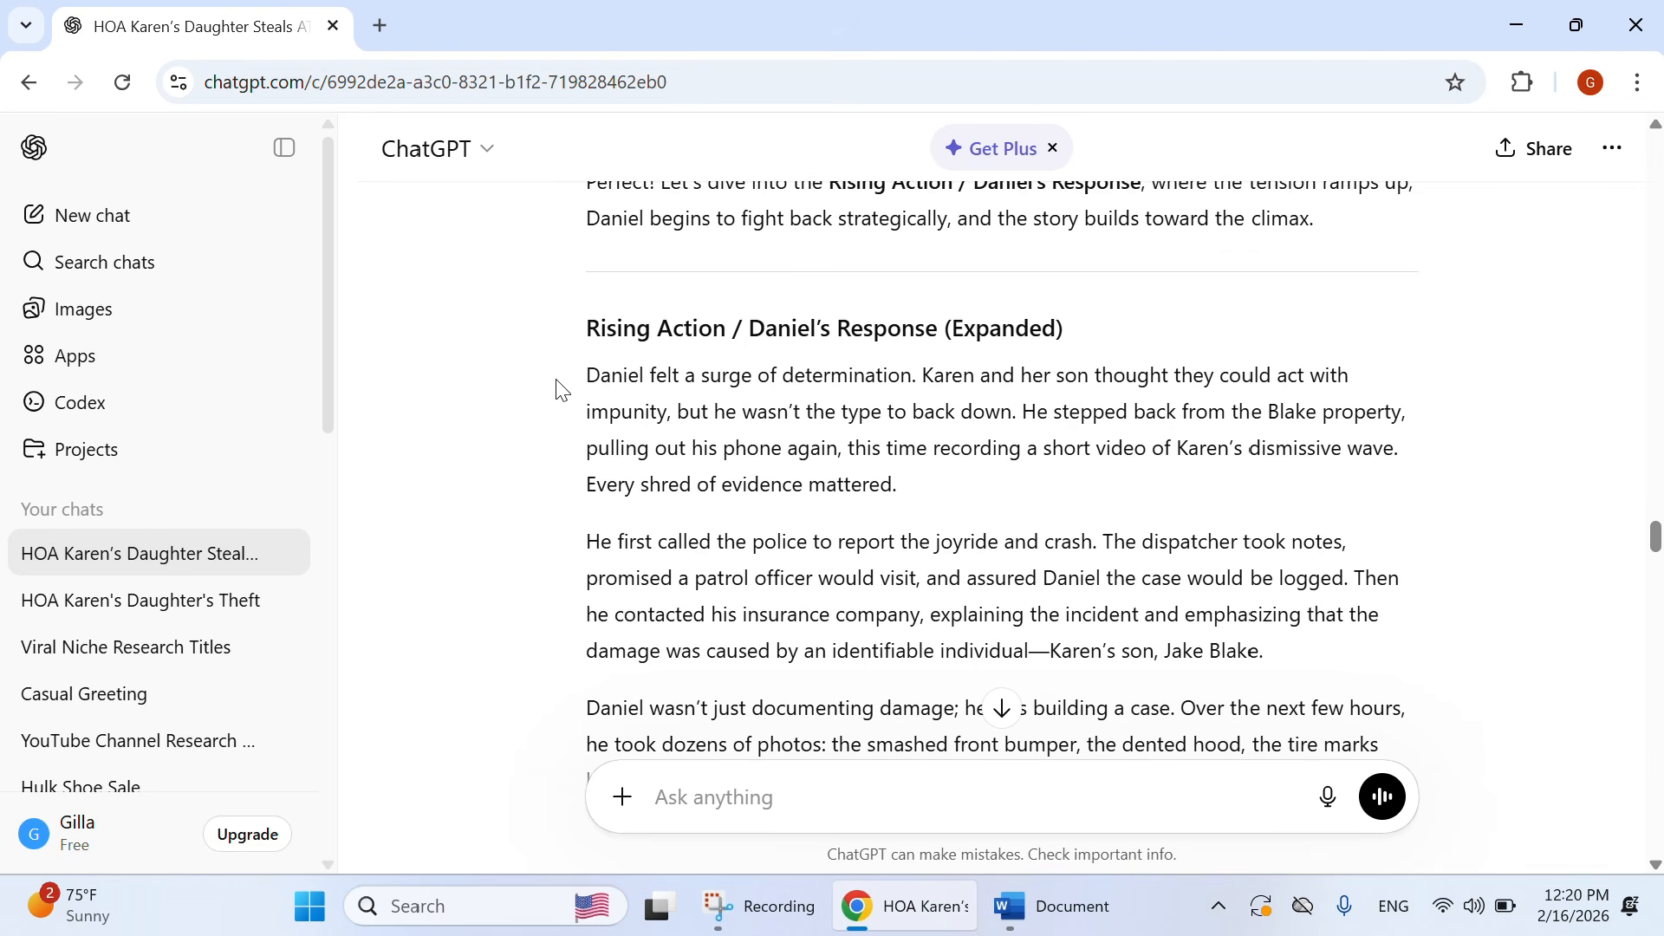
left_click_drag(593, 376, 1246, 693)
scroll(1031, 630, "down", 3)
scroll(1229, 683, "down", 5)
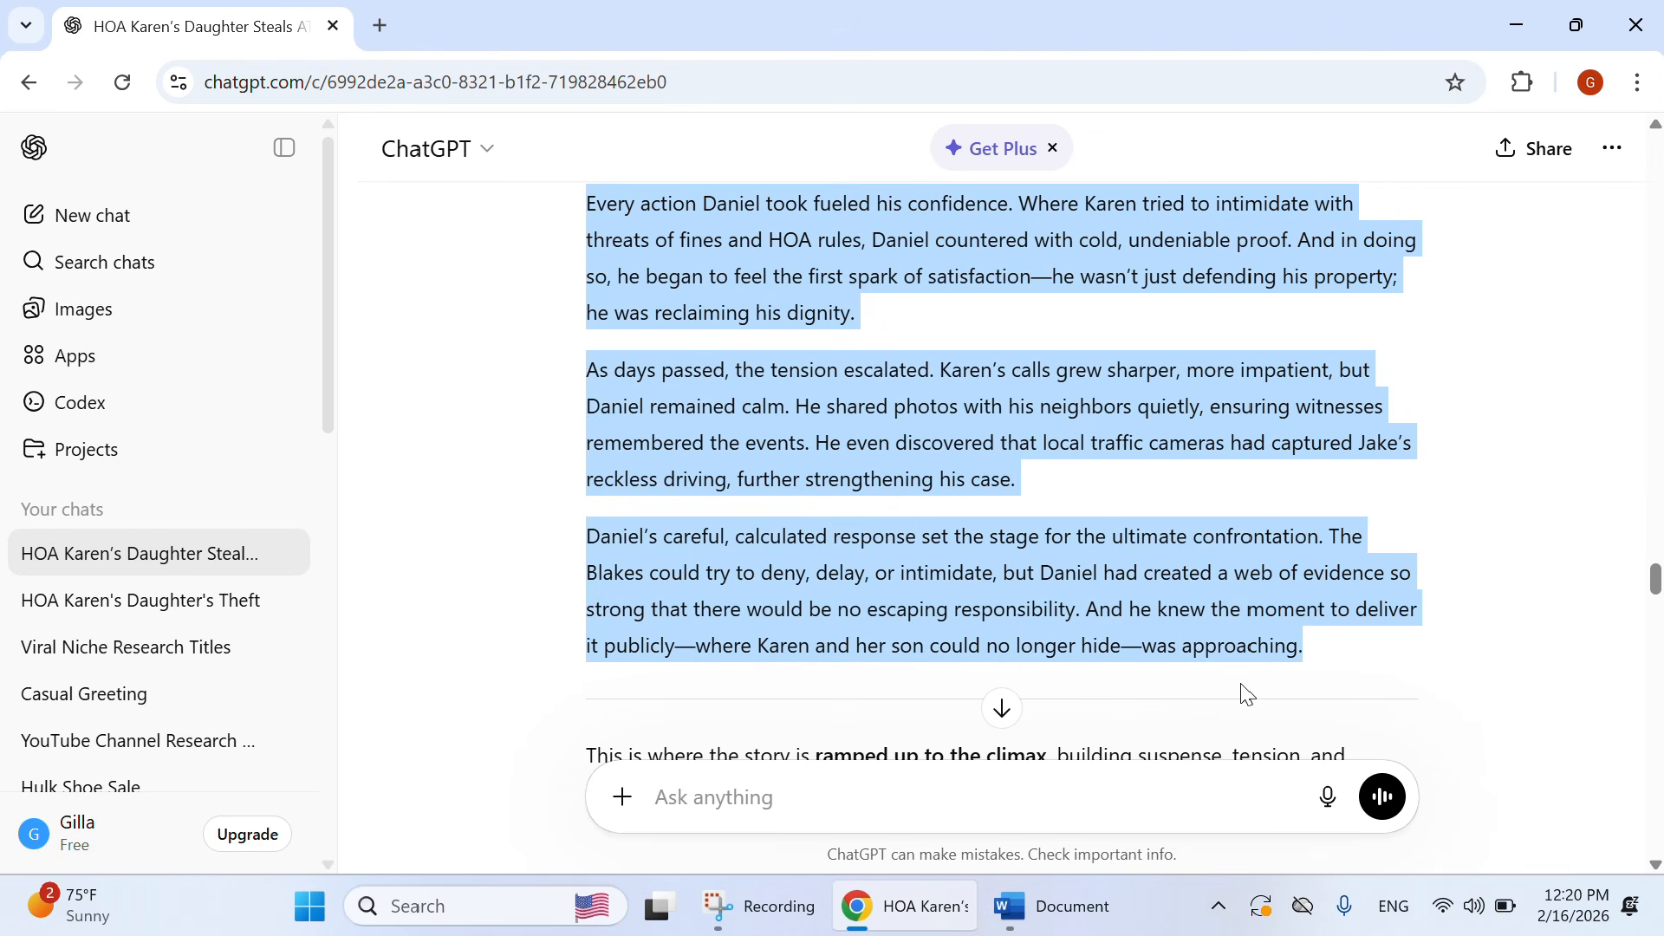
right_click(1256, 647)
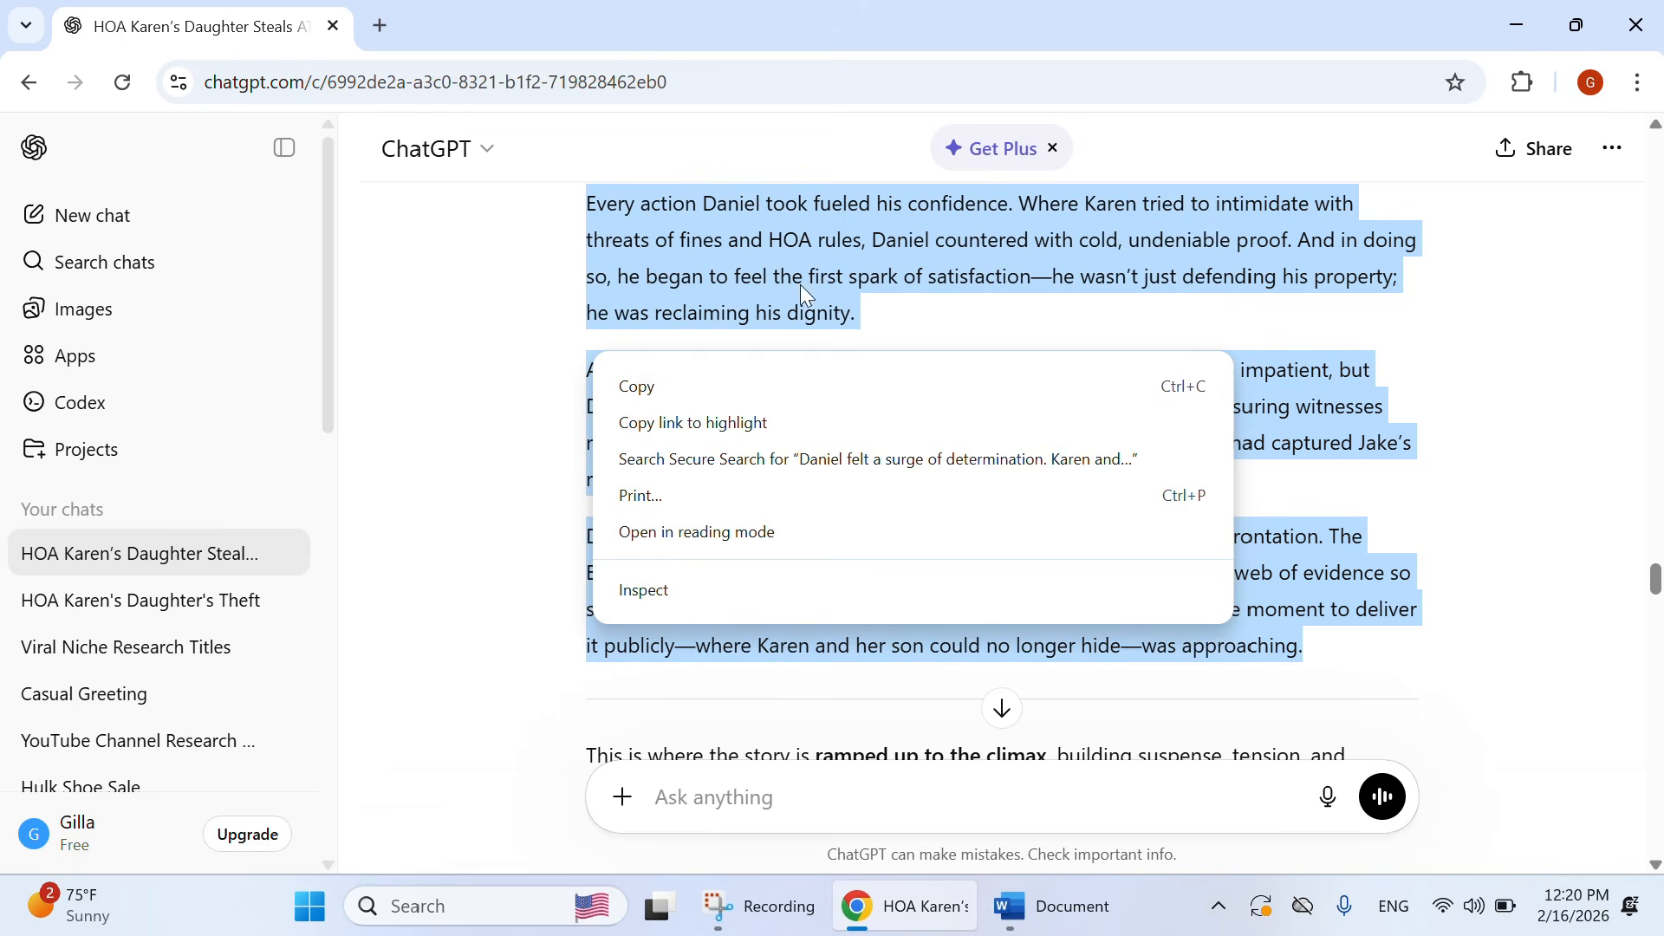
left_click(731, 368)
left_click(770, 407)
scroll(770, 407, "down", 1)
scroll(864, 465, "up", 9)
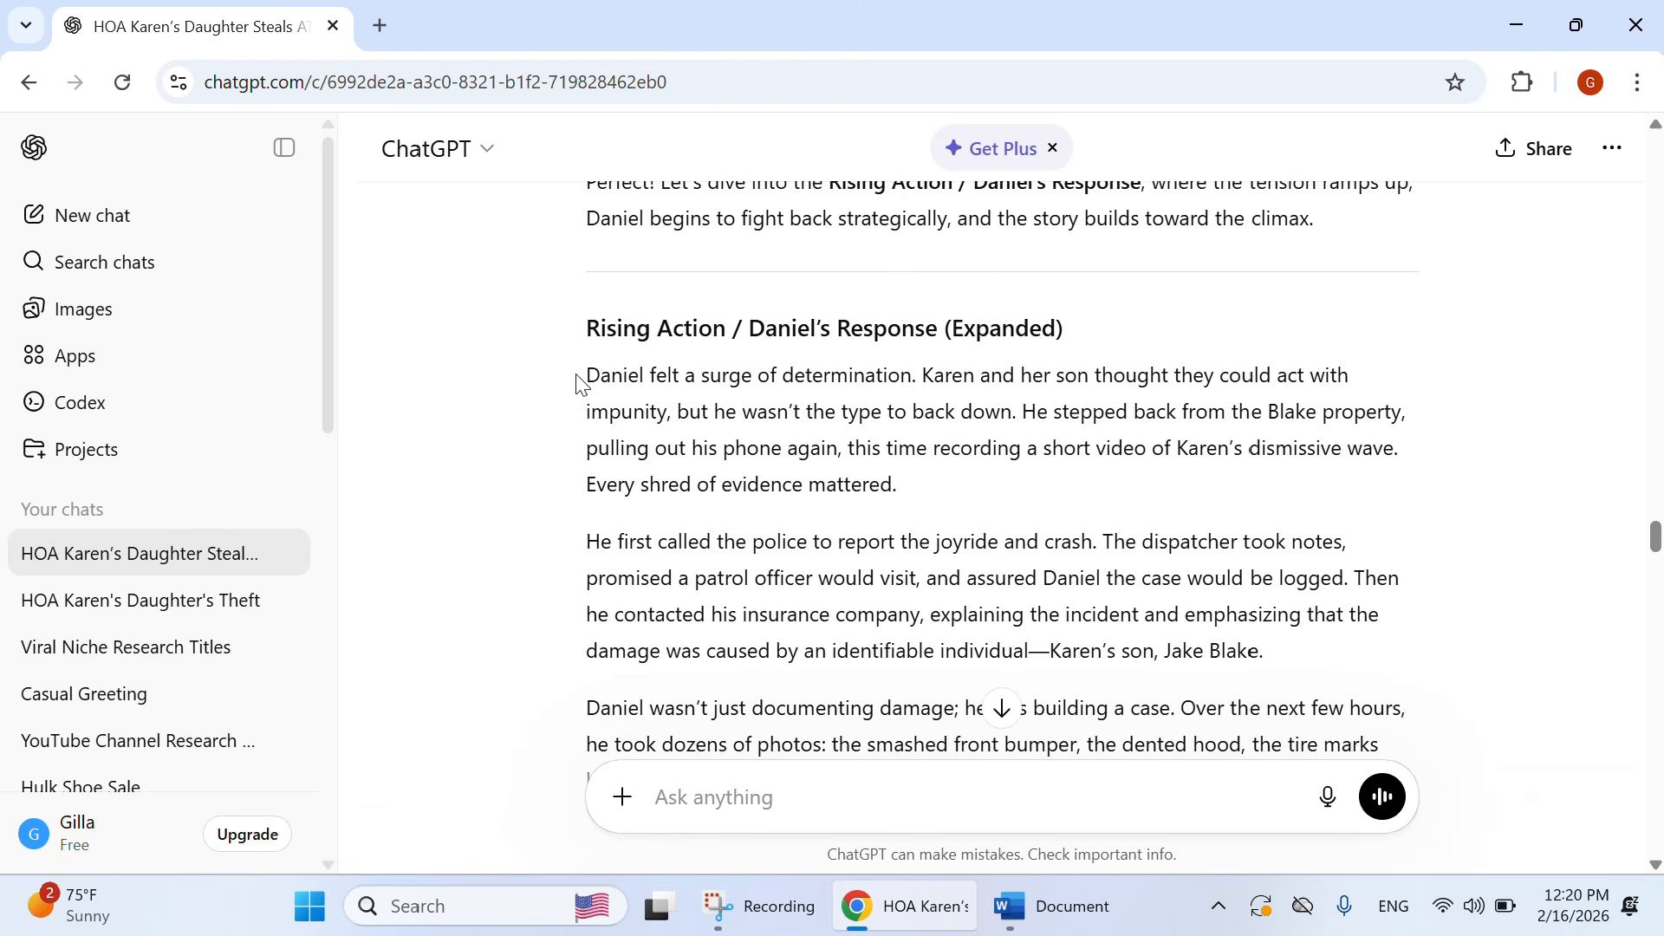
Step: Copy ChatGPT's expanded Rising Action text, including the remark about ramping up to the climax, and paste it at the end of the Word document
left_click_drag(593, 375, 1225, 548)
scroll(1114, 624, "down", 10)
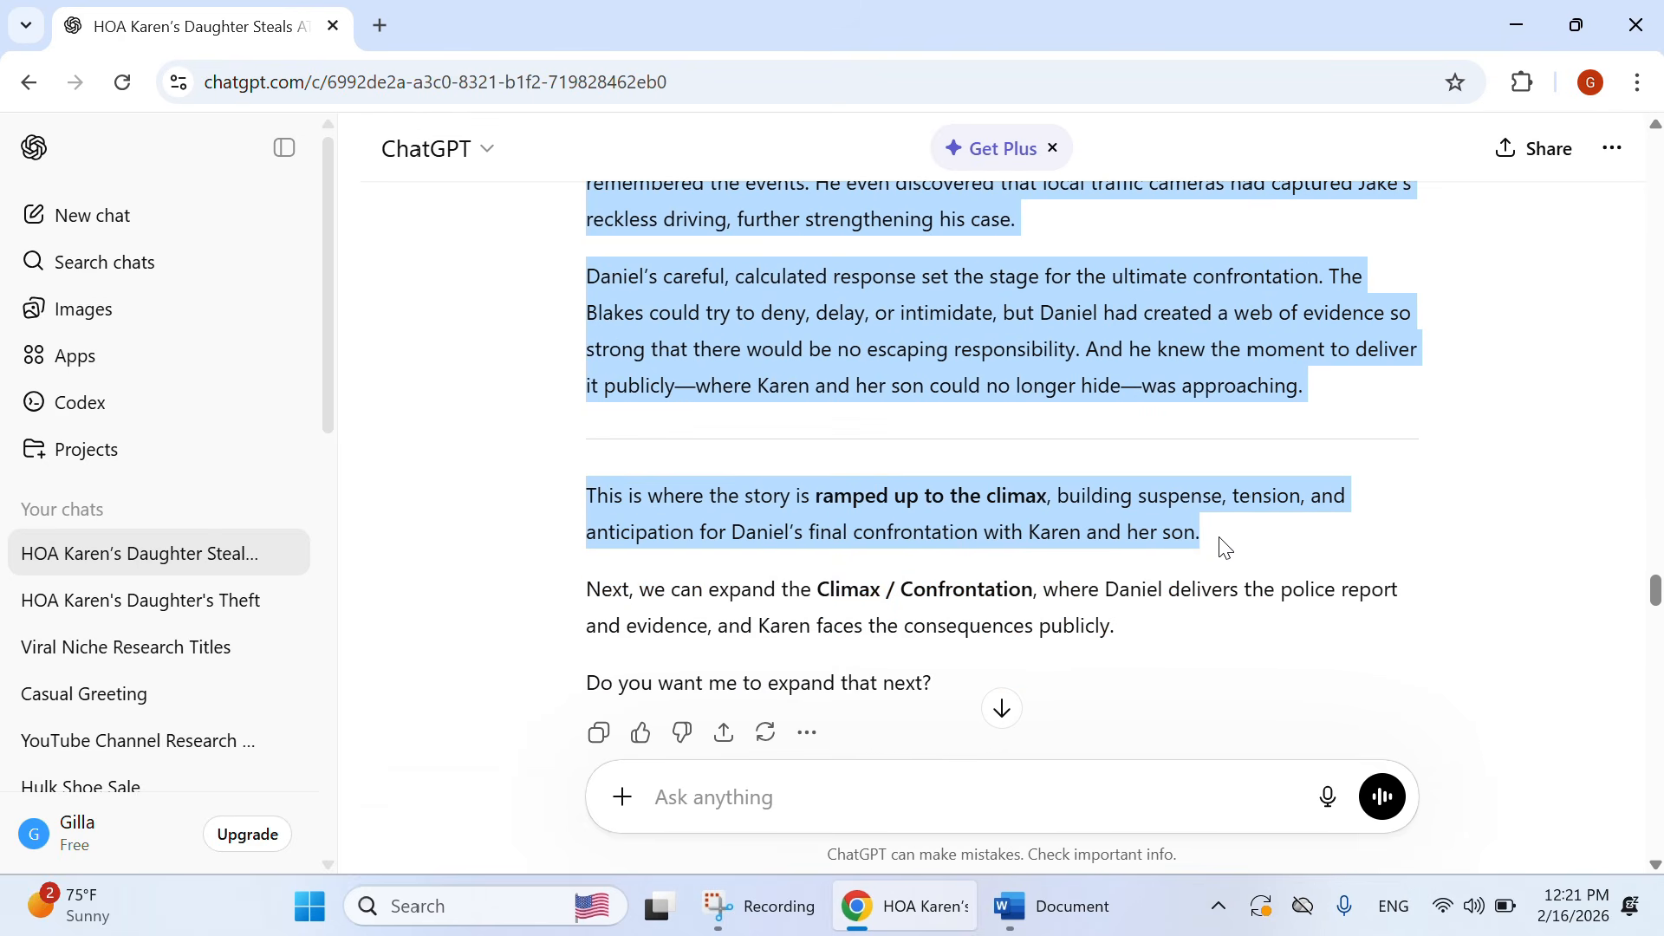
right_click(1137, 492)
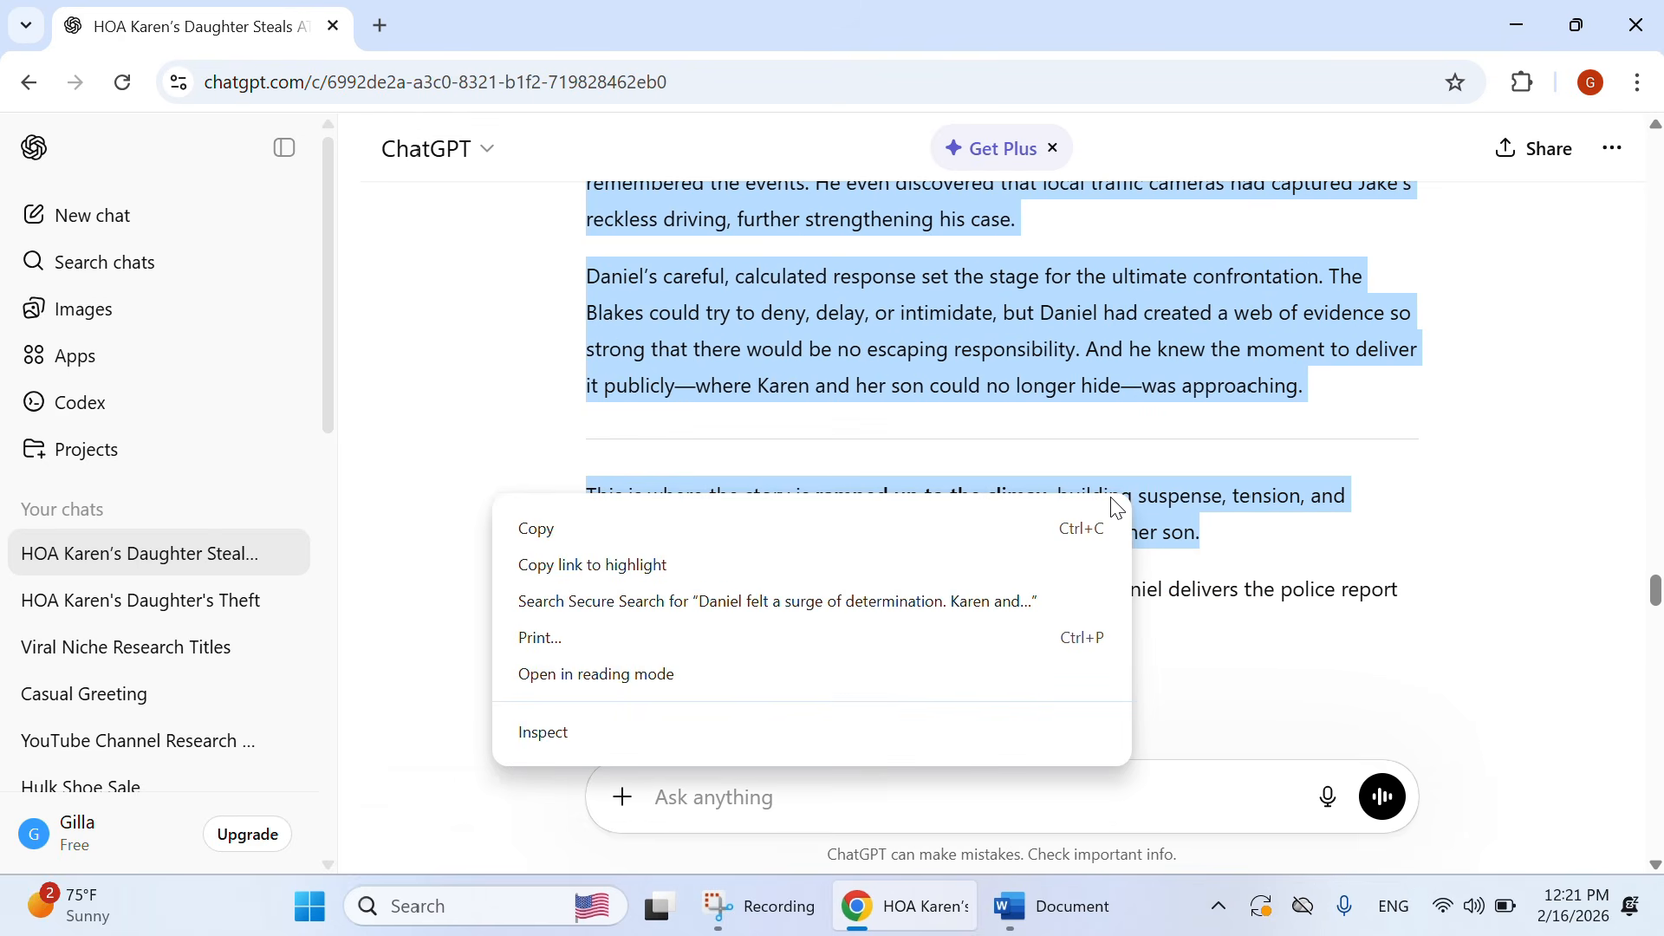
left_click(672, 524)
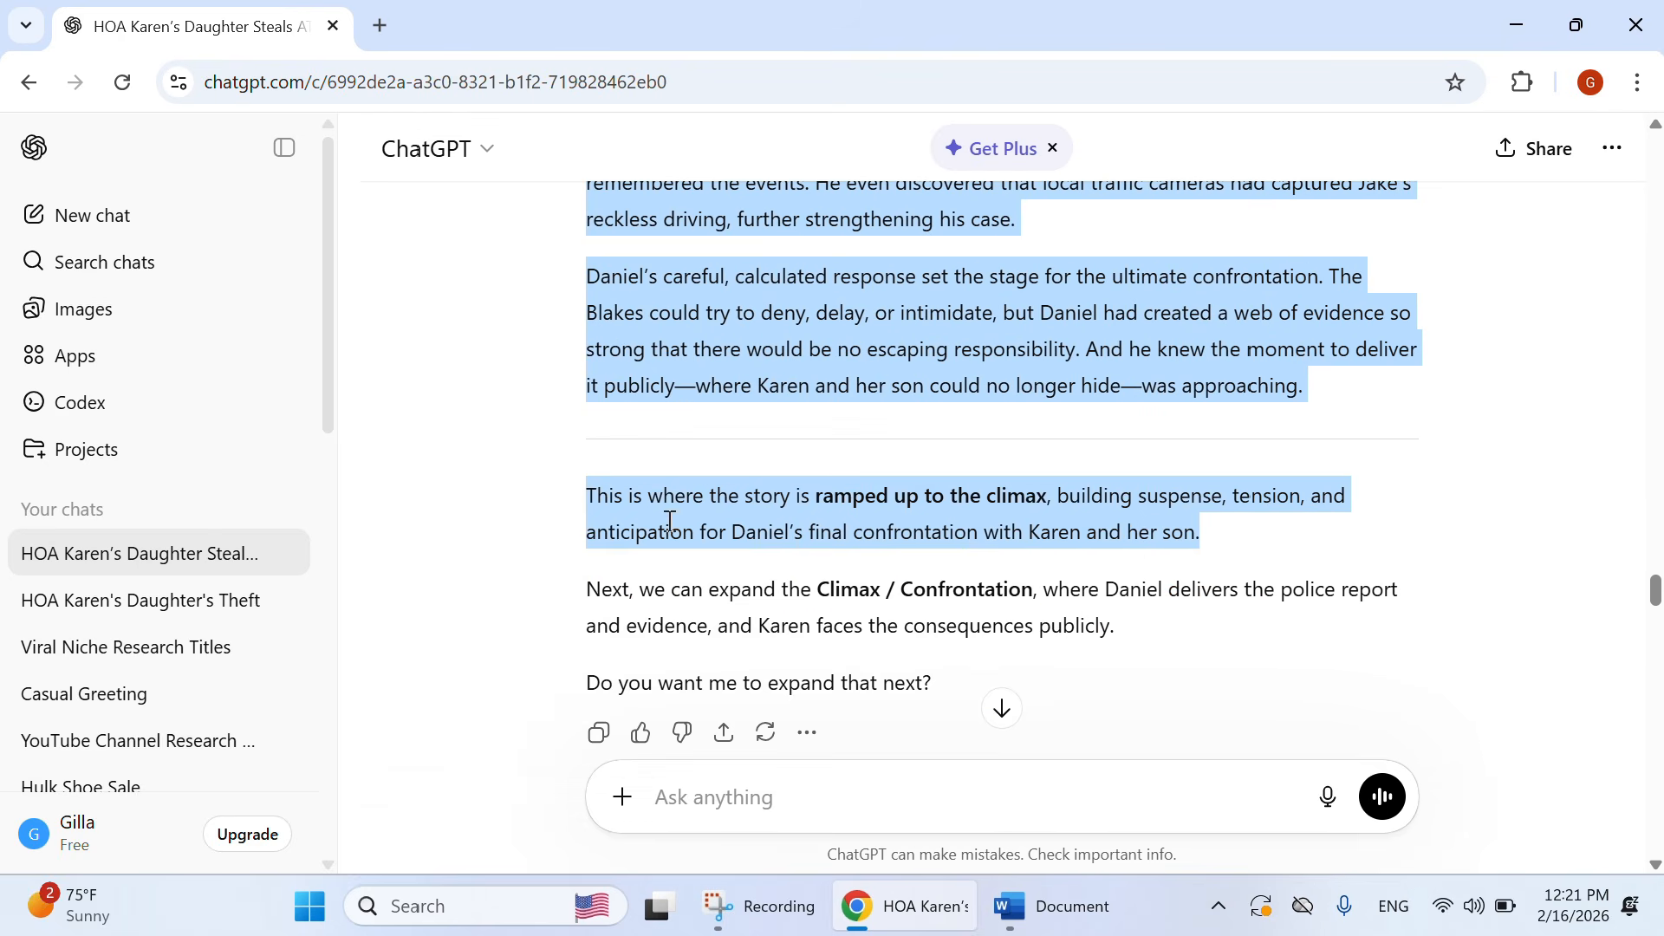
left_click(922, 929)
left_click(417, 832)
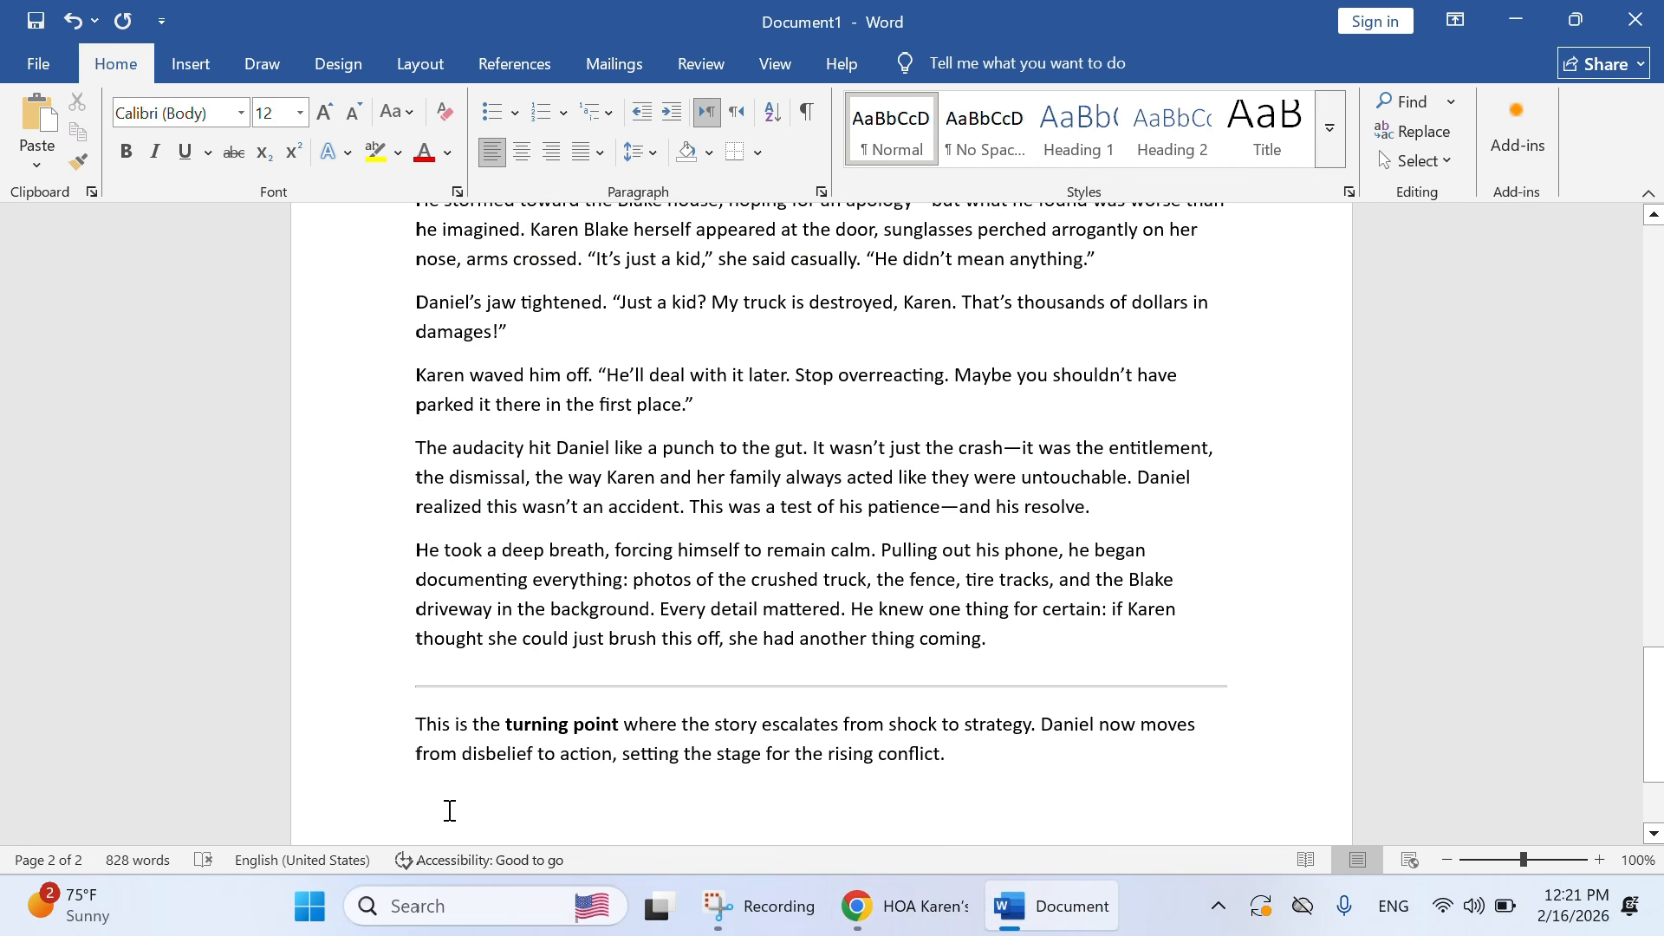
key("ctrl+v")
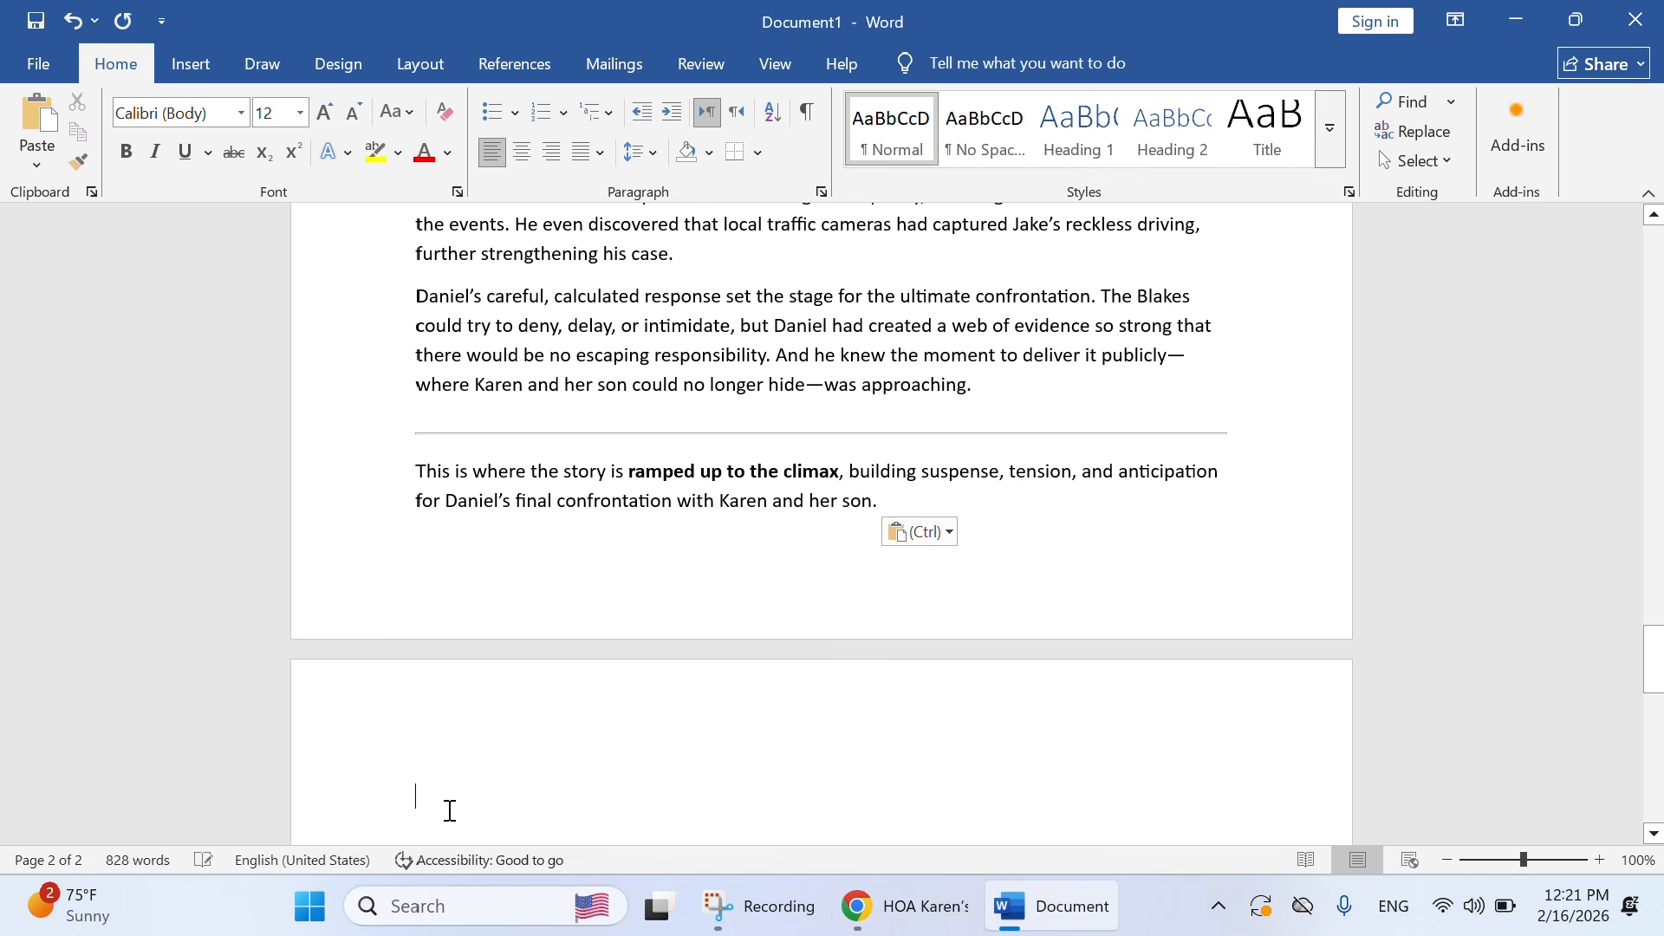
Step: Copy the expanded Climax / Confrontation text with its turning point remark from ChatGPT and paste it at the end of the Word document
left_click(925, 918)
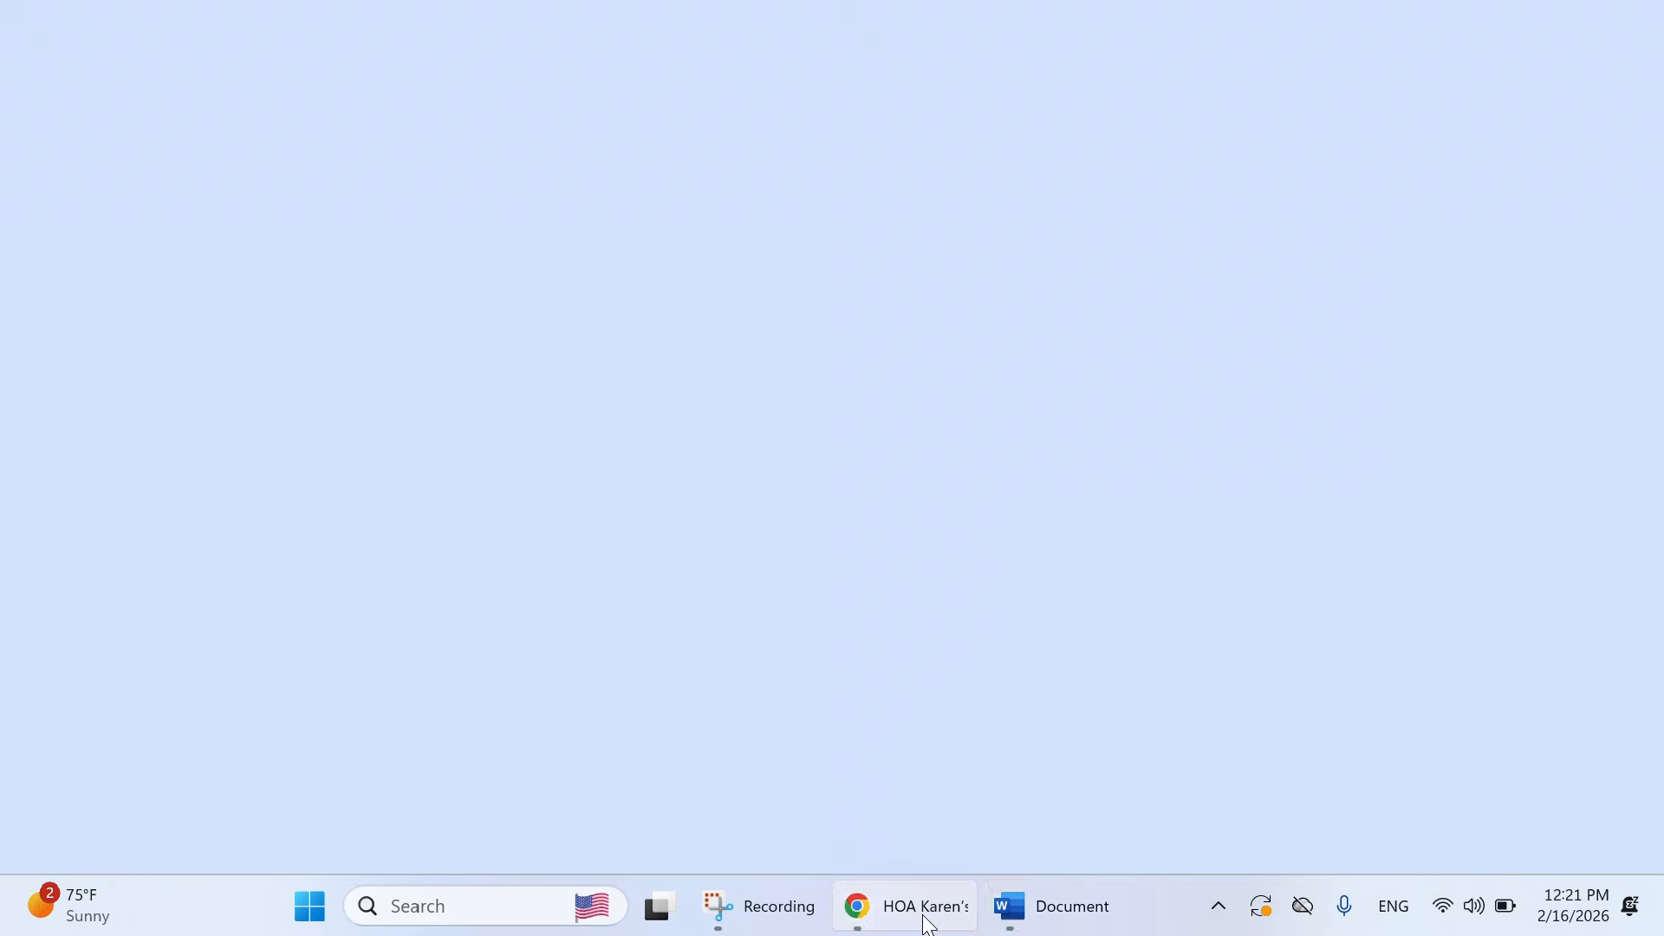
scroll(996, 695, "down", 6)
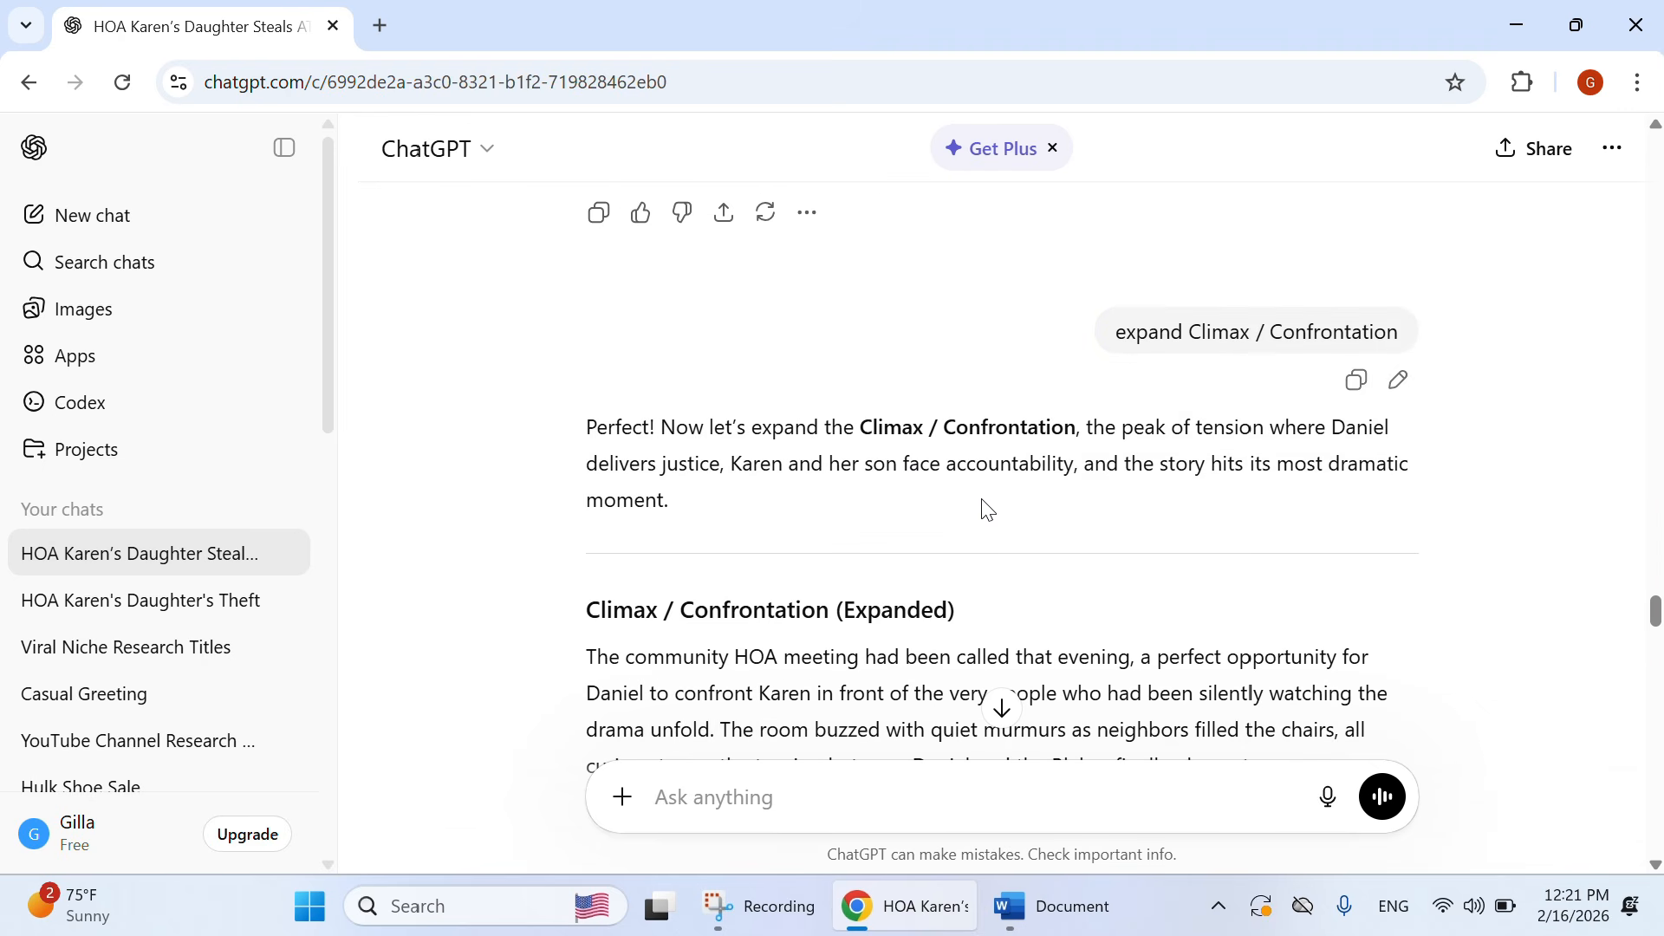
scroll(968, 515, "down", 3)
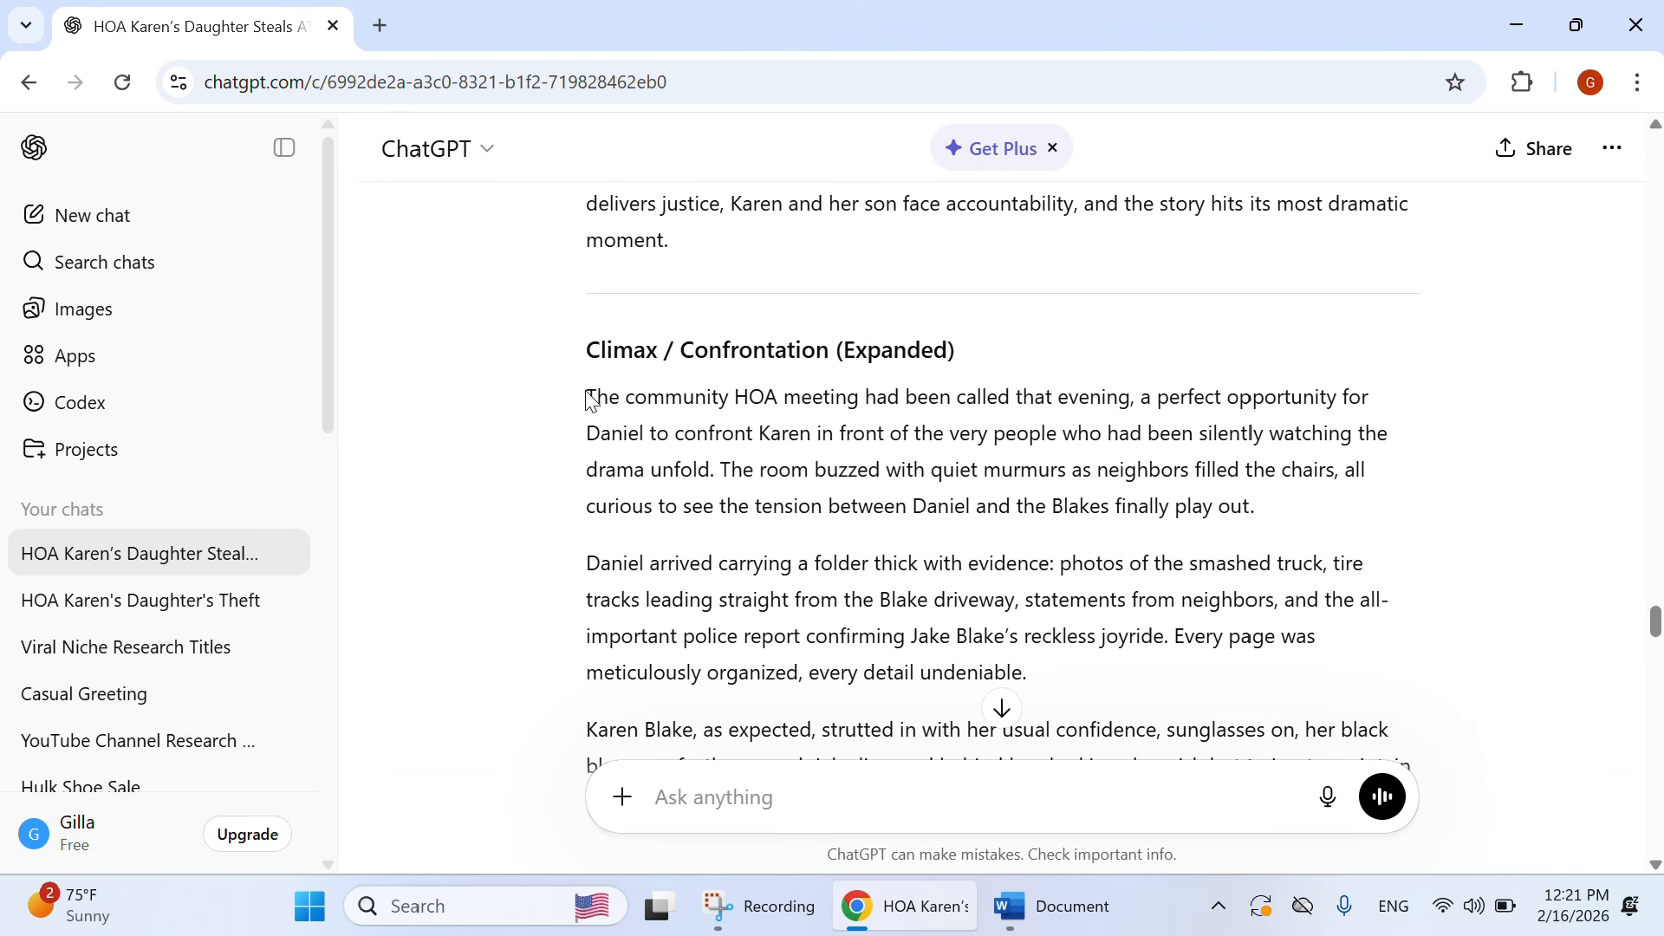
left_click_drag(594, 393, 1359, 487)
scroll(1010, 494, "down", 10)
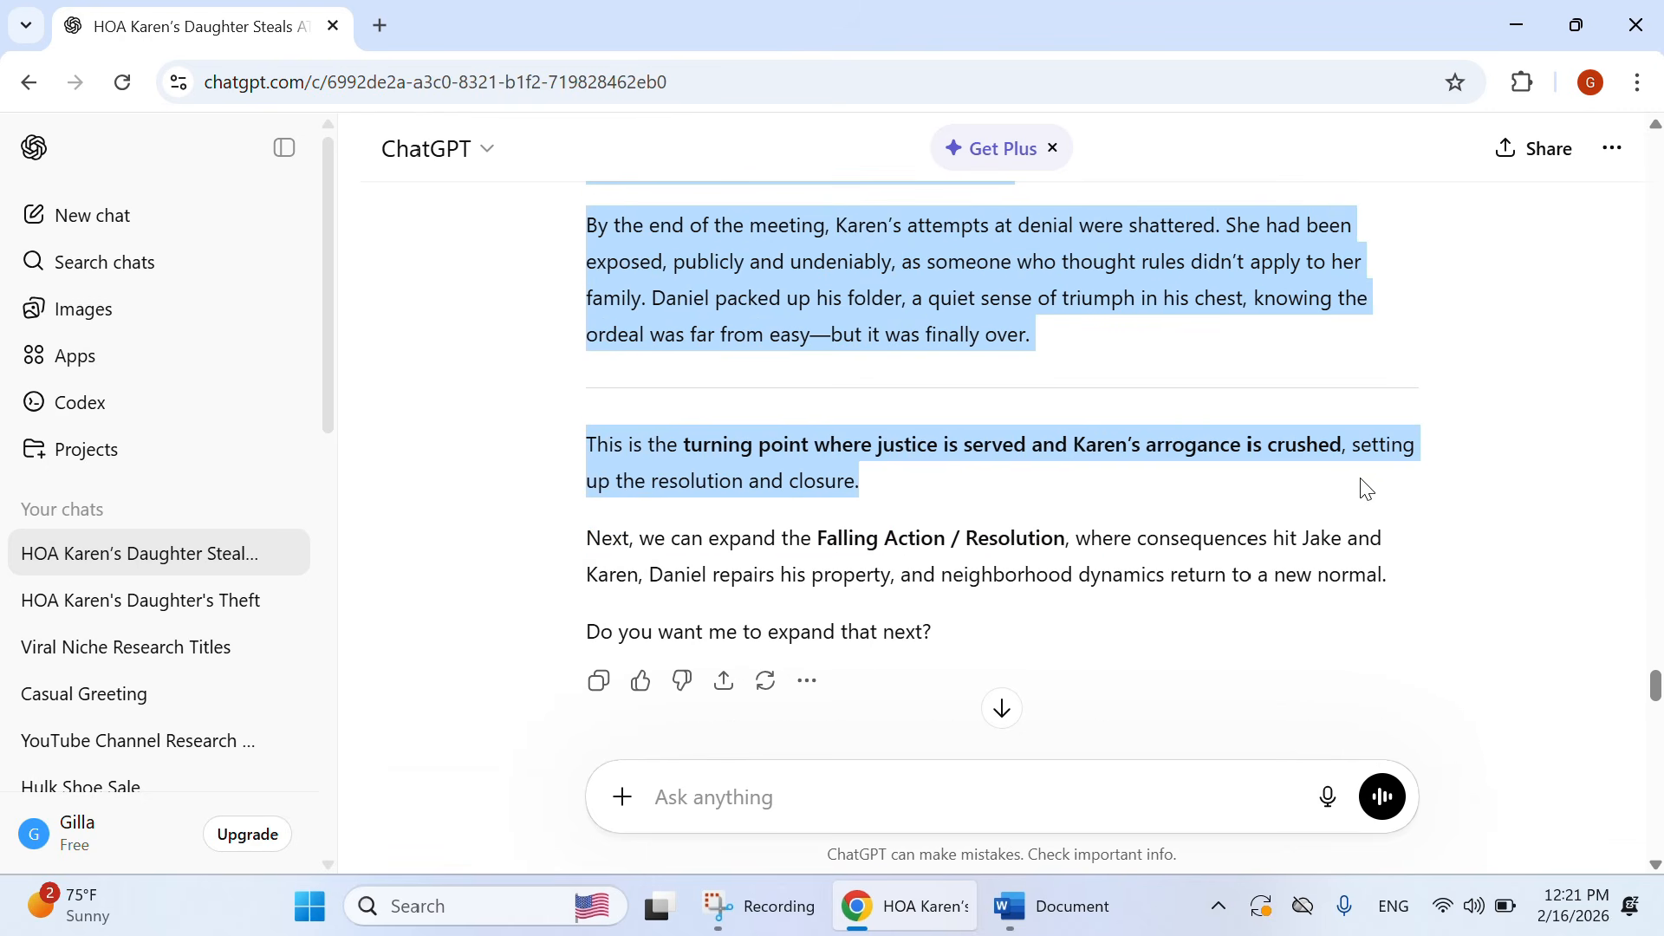
right_click(1066, 445)
left_click(664, 465)
left_click(1066, 906)
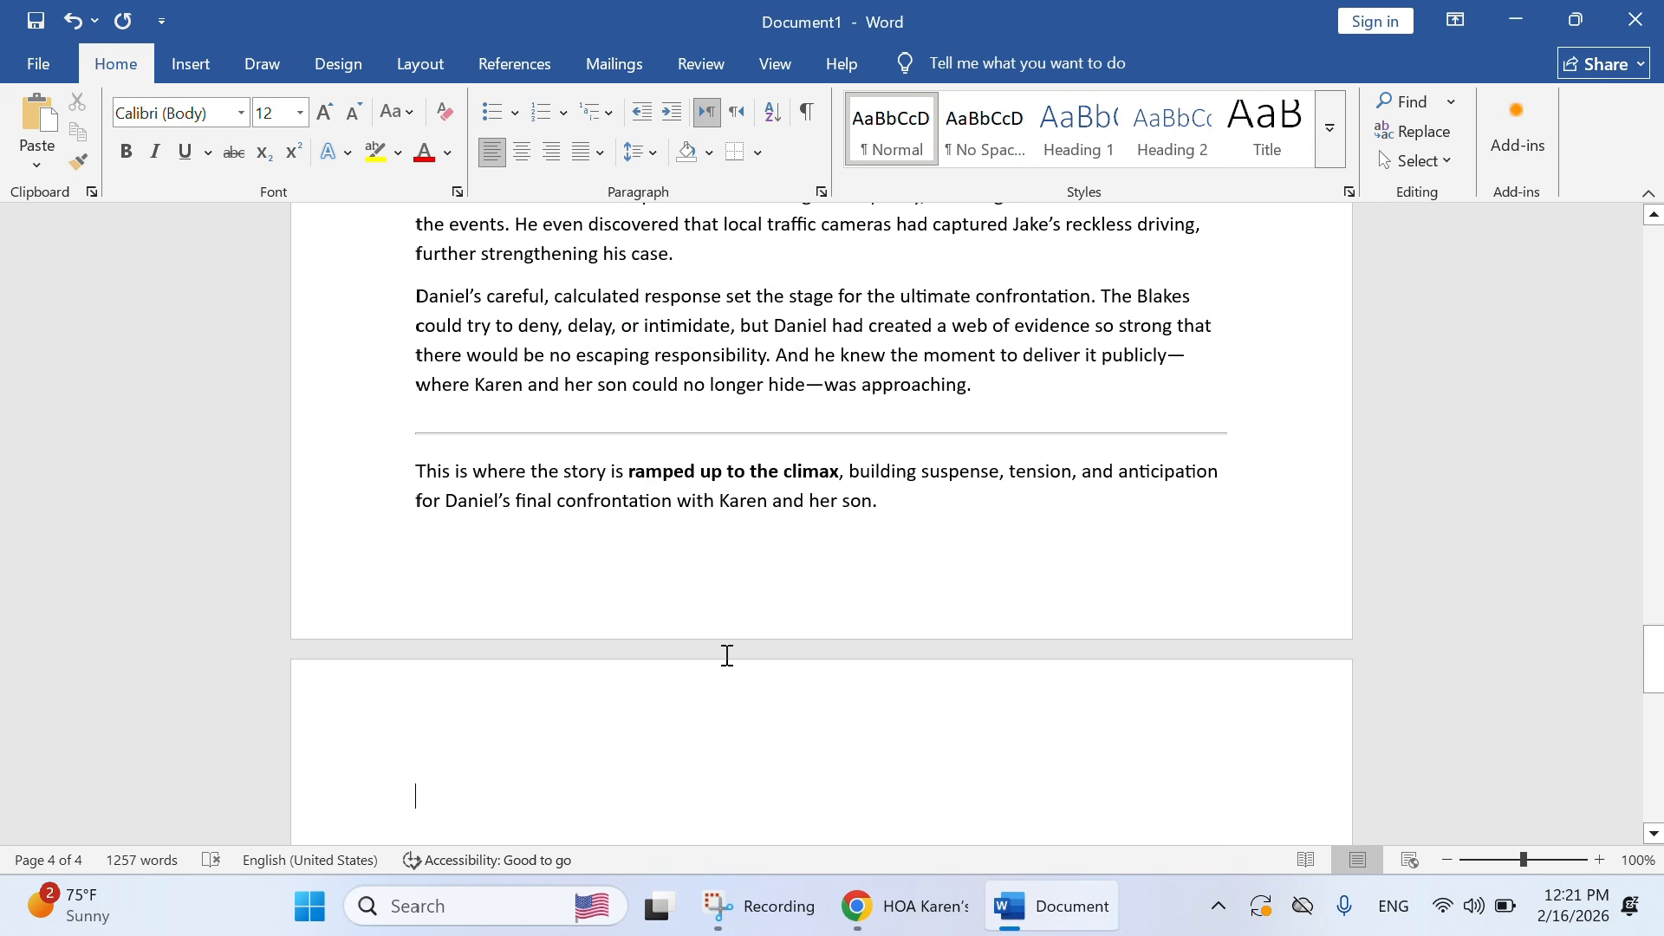
key("ctrl+v")
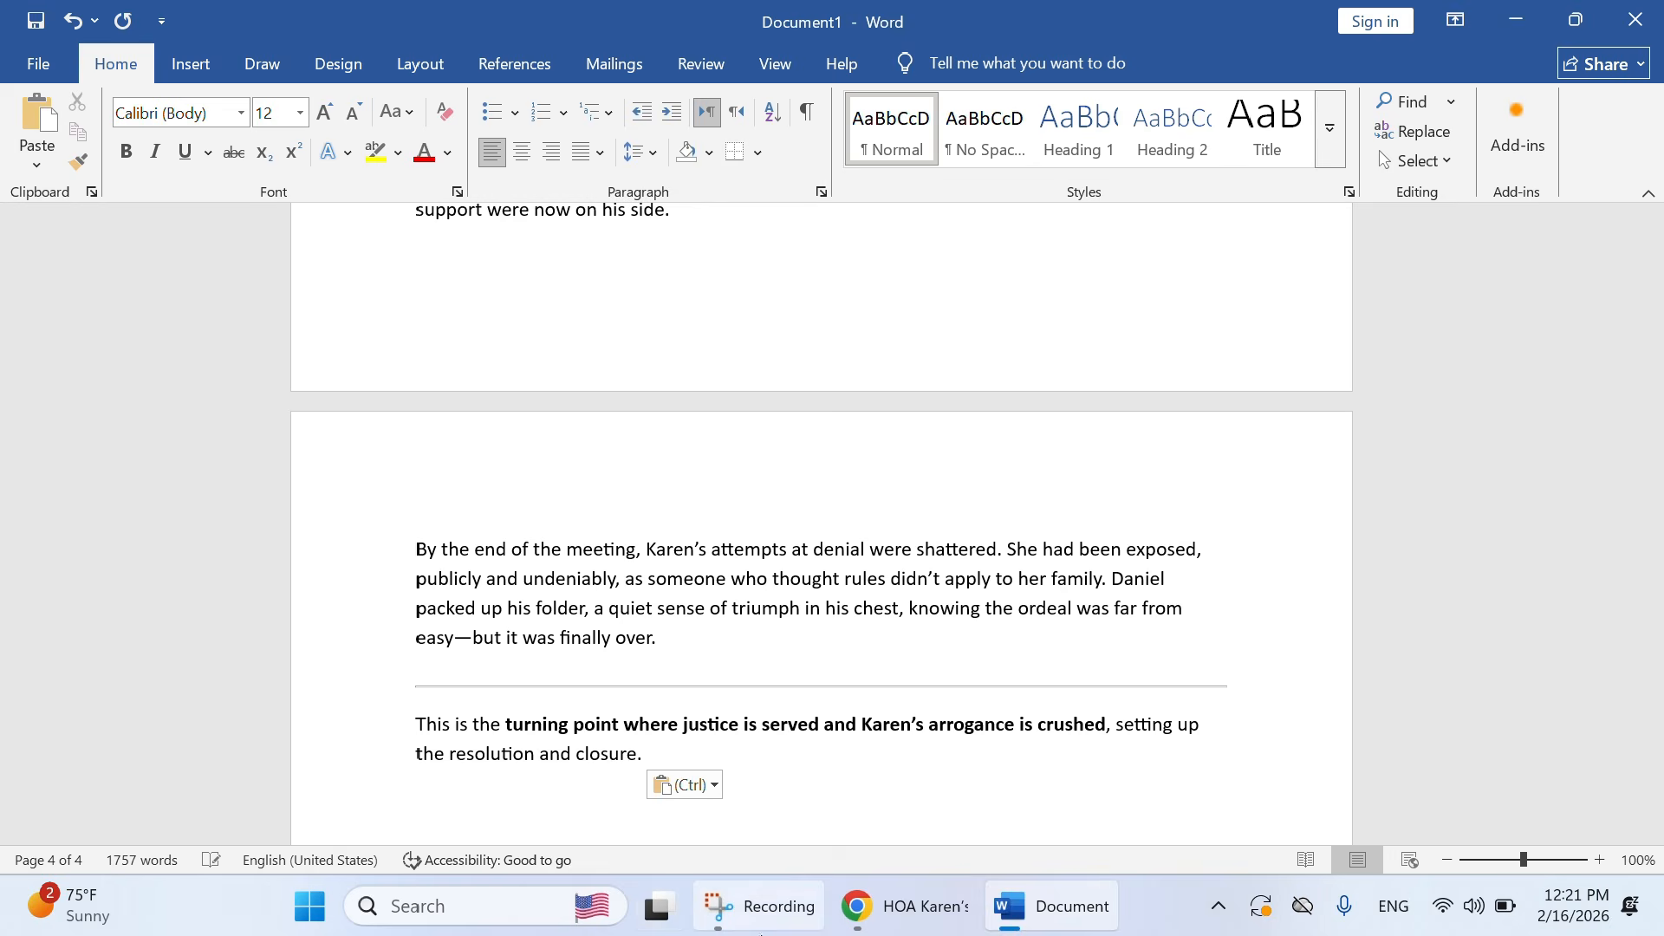
Step: Copy the body paragraphs of ChatGPT's expanded Falling Action / Resolution section and paste them below the climax in the Word document
left_click(906, 906)
scroll(996, 607, "down", 5)
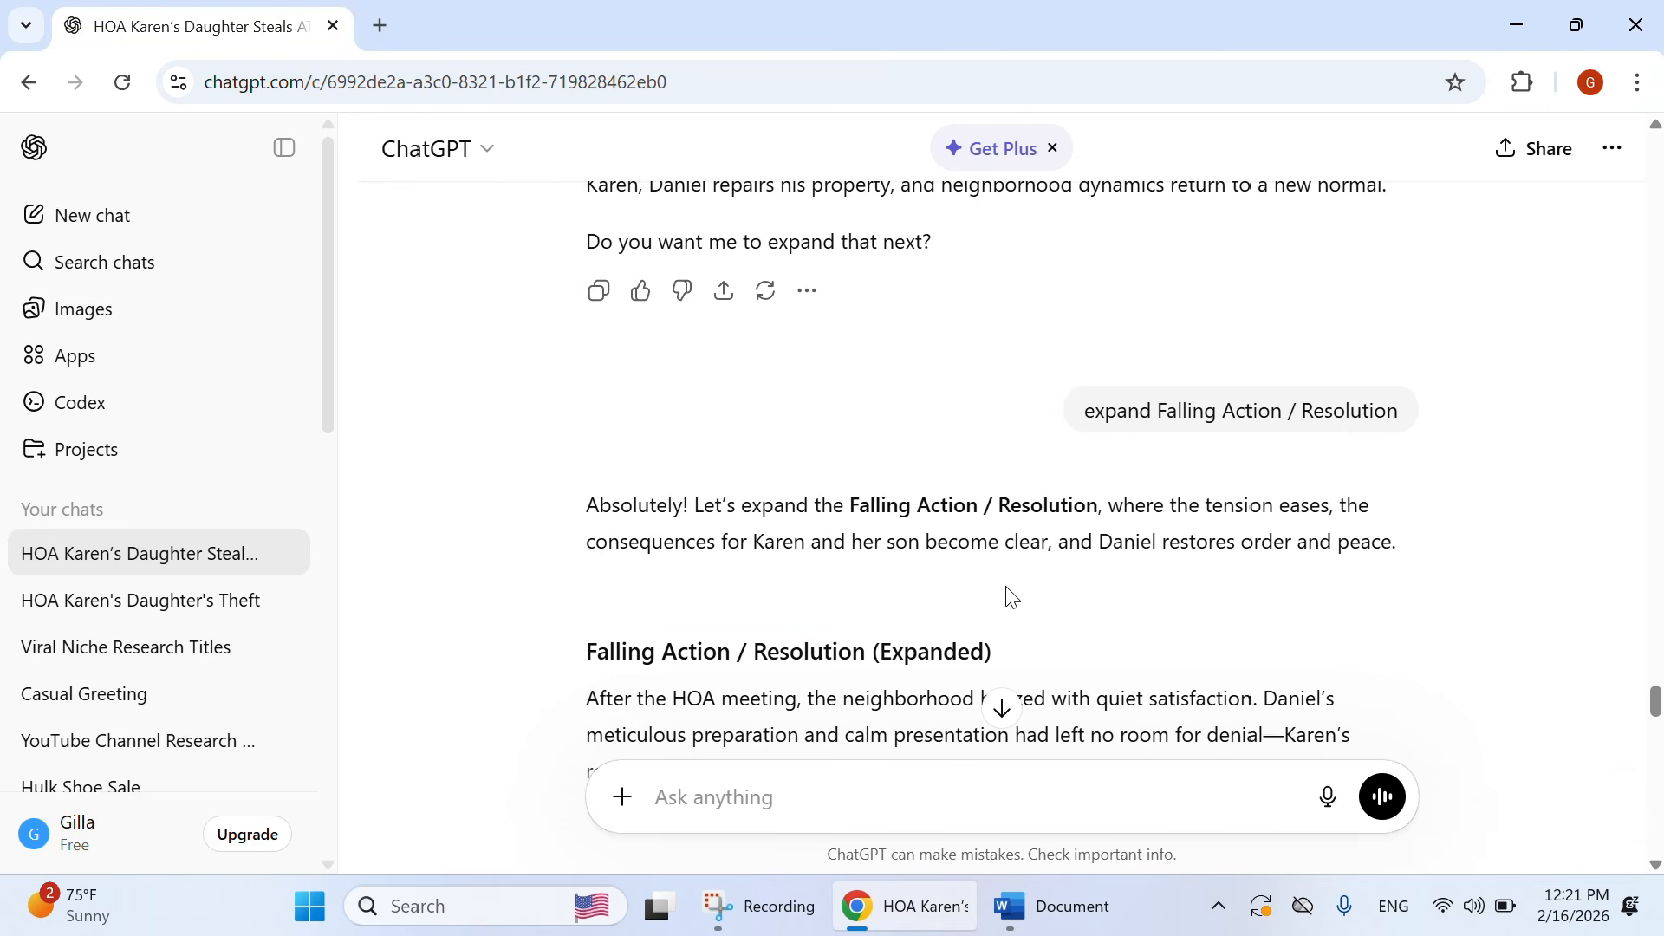
scroll(1010, 596, "down", 3)
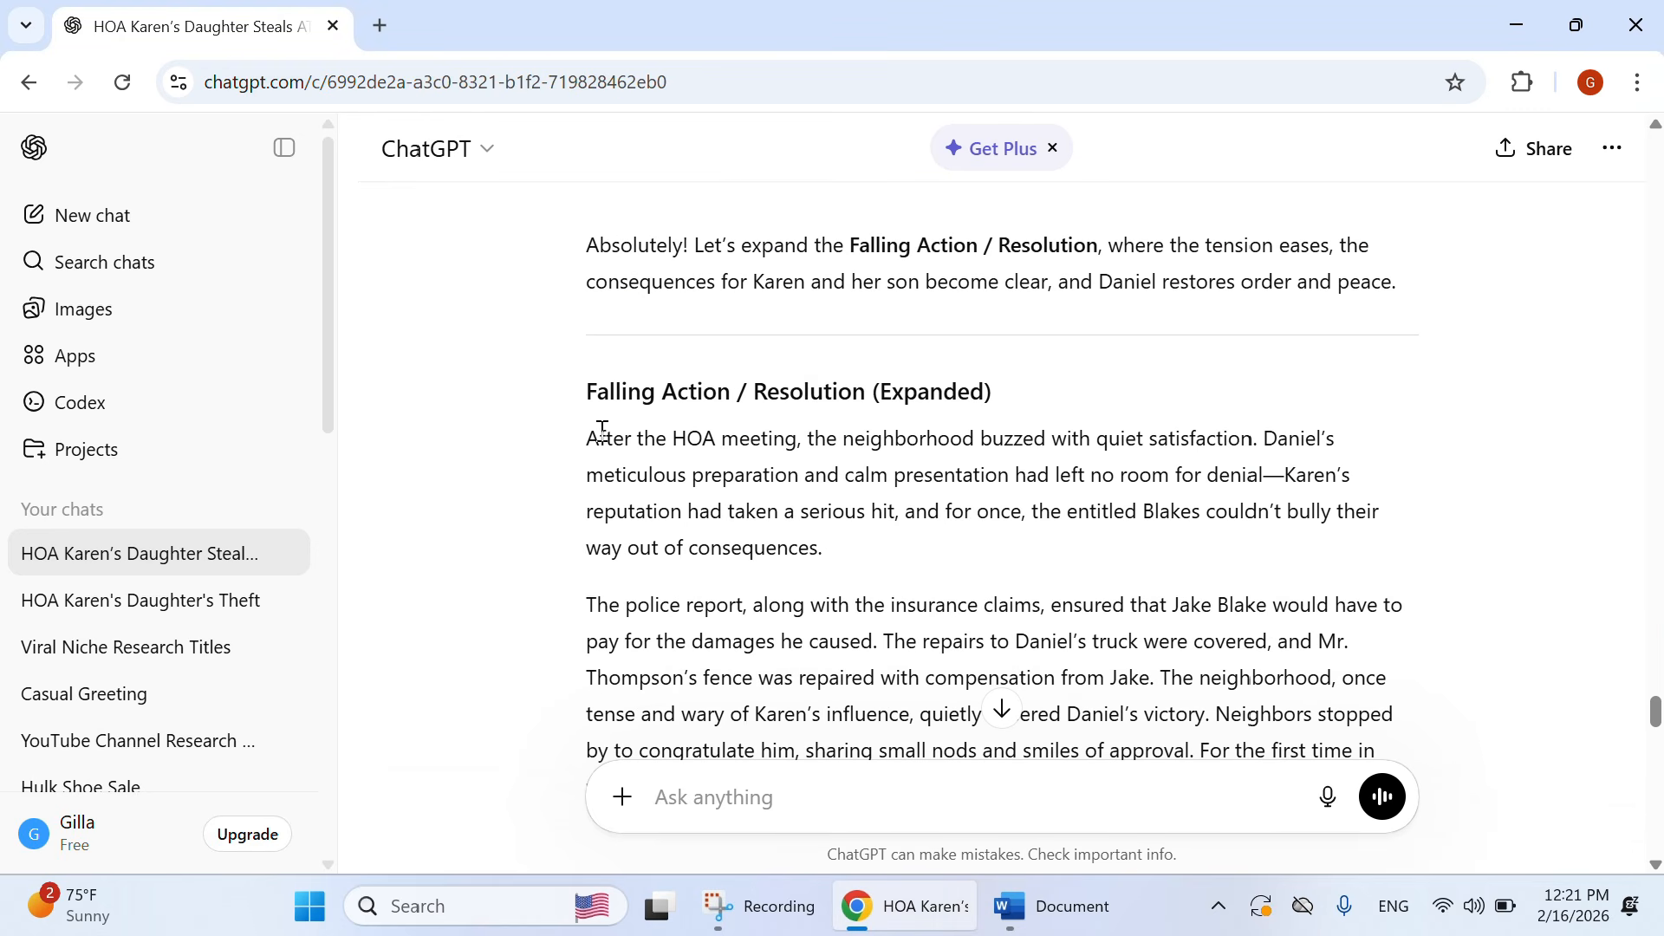
left_click_drag(602, 429, 988, 598)
left_click(958, 576)
left_click_drag(585, 439, 1263, 407)
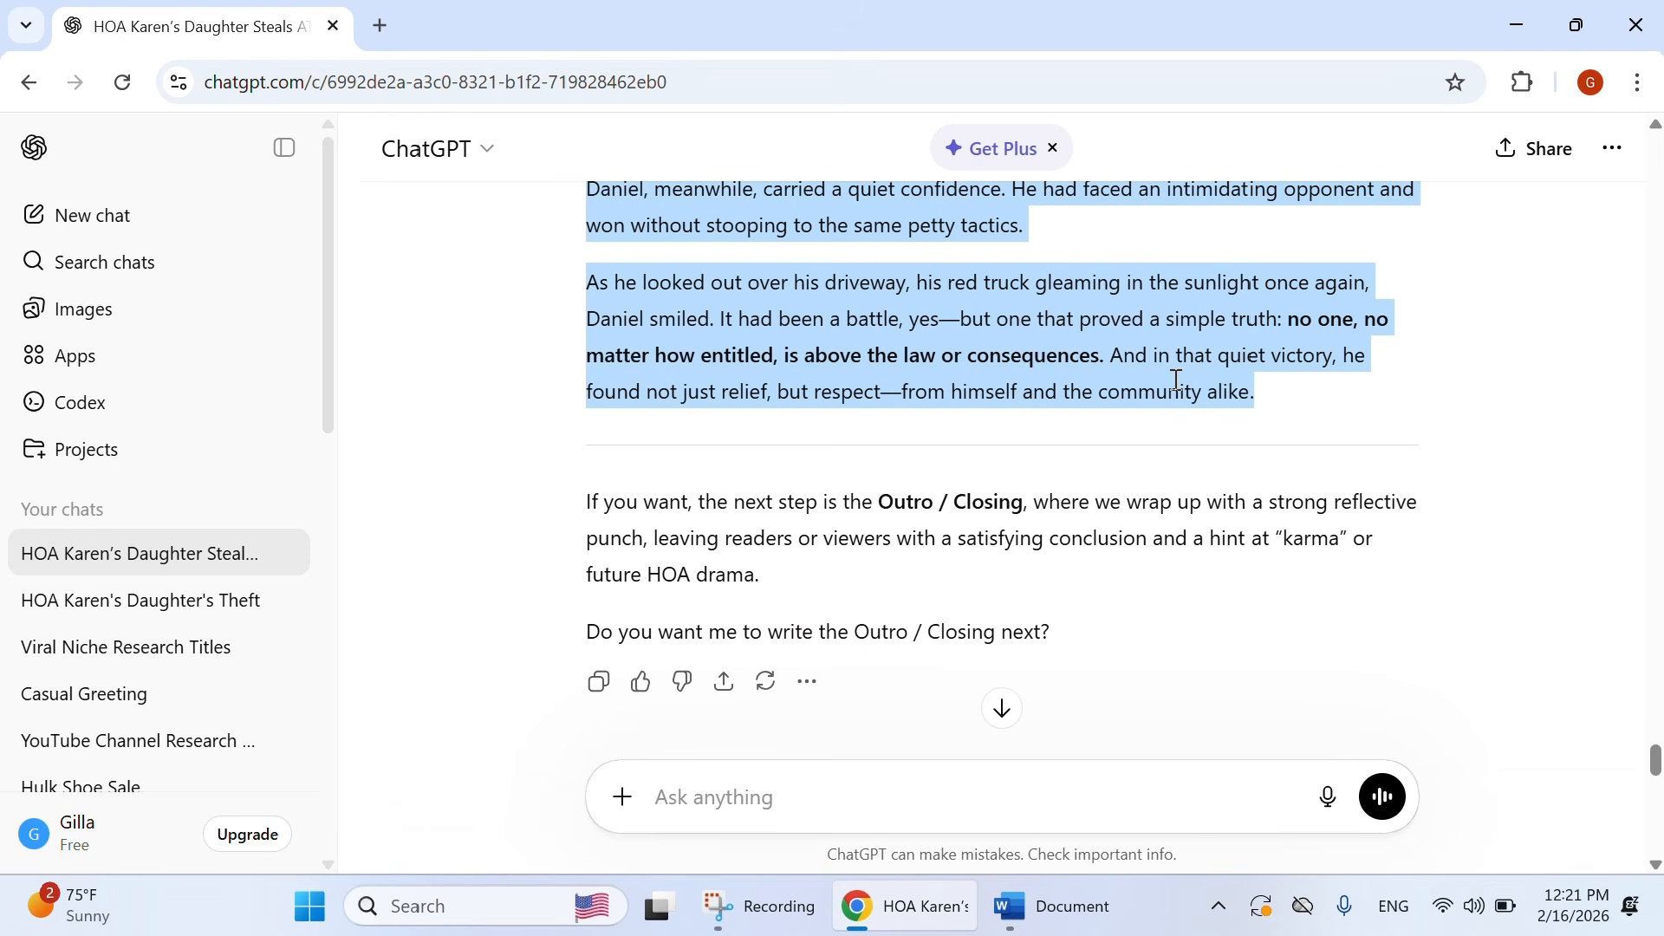
right_click(1094, 359)
left_click(673, 387)
left_click(1051, 906)
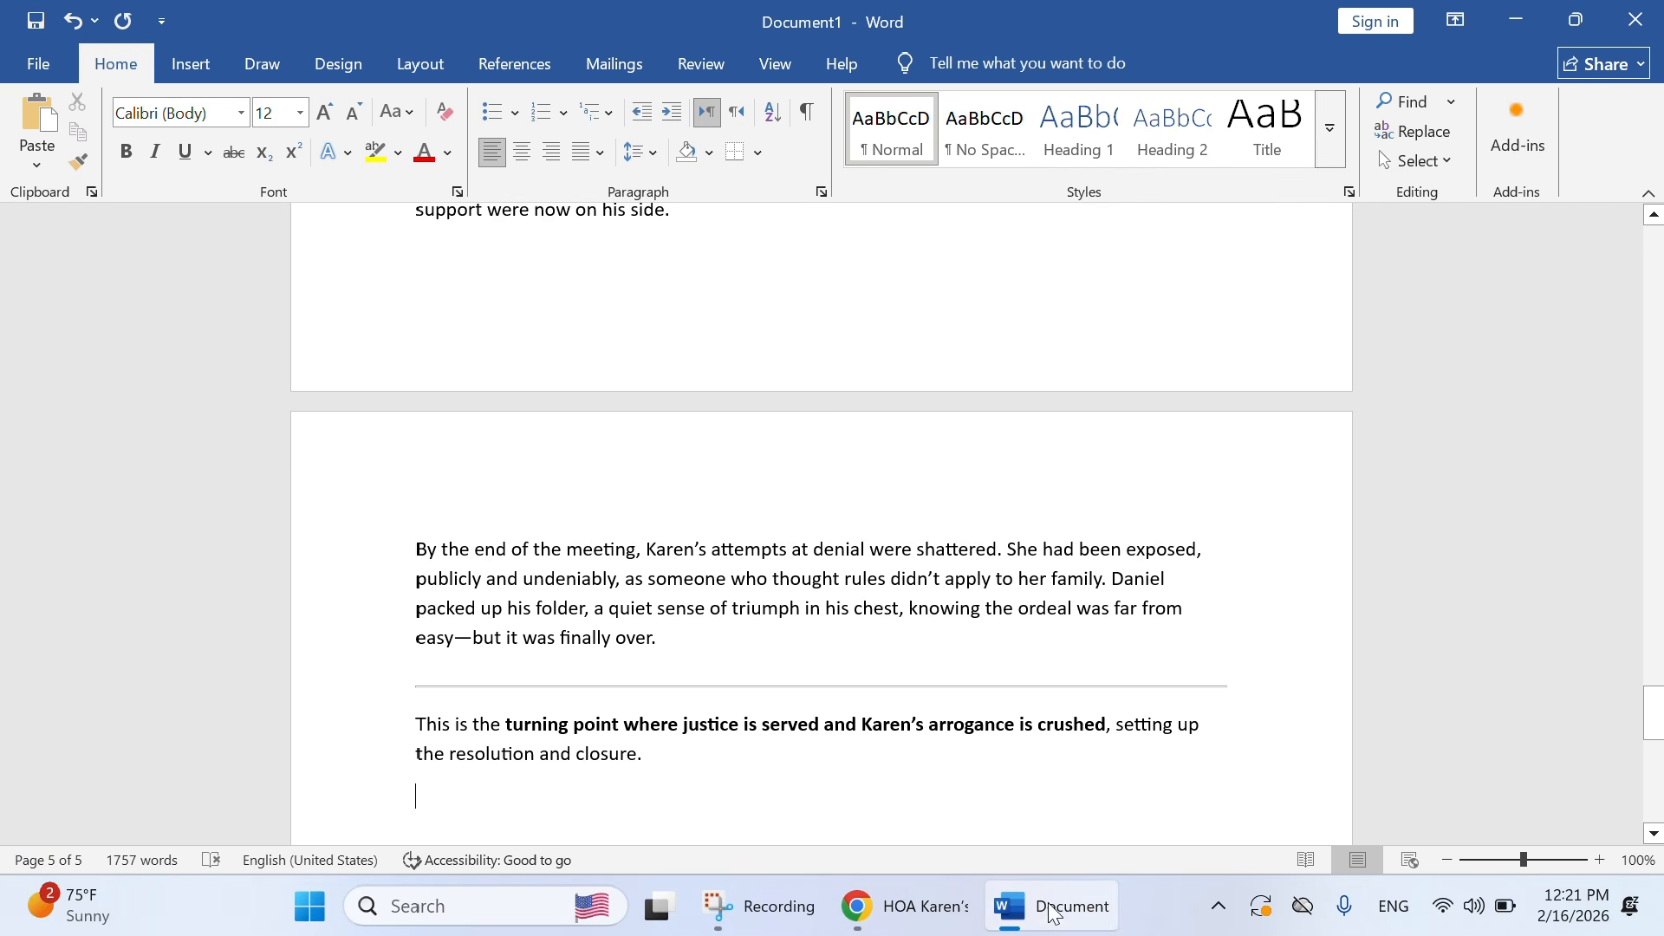
left_click(521, 802)
key("ctrl+v")
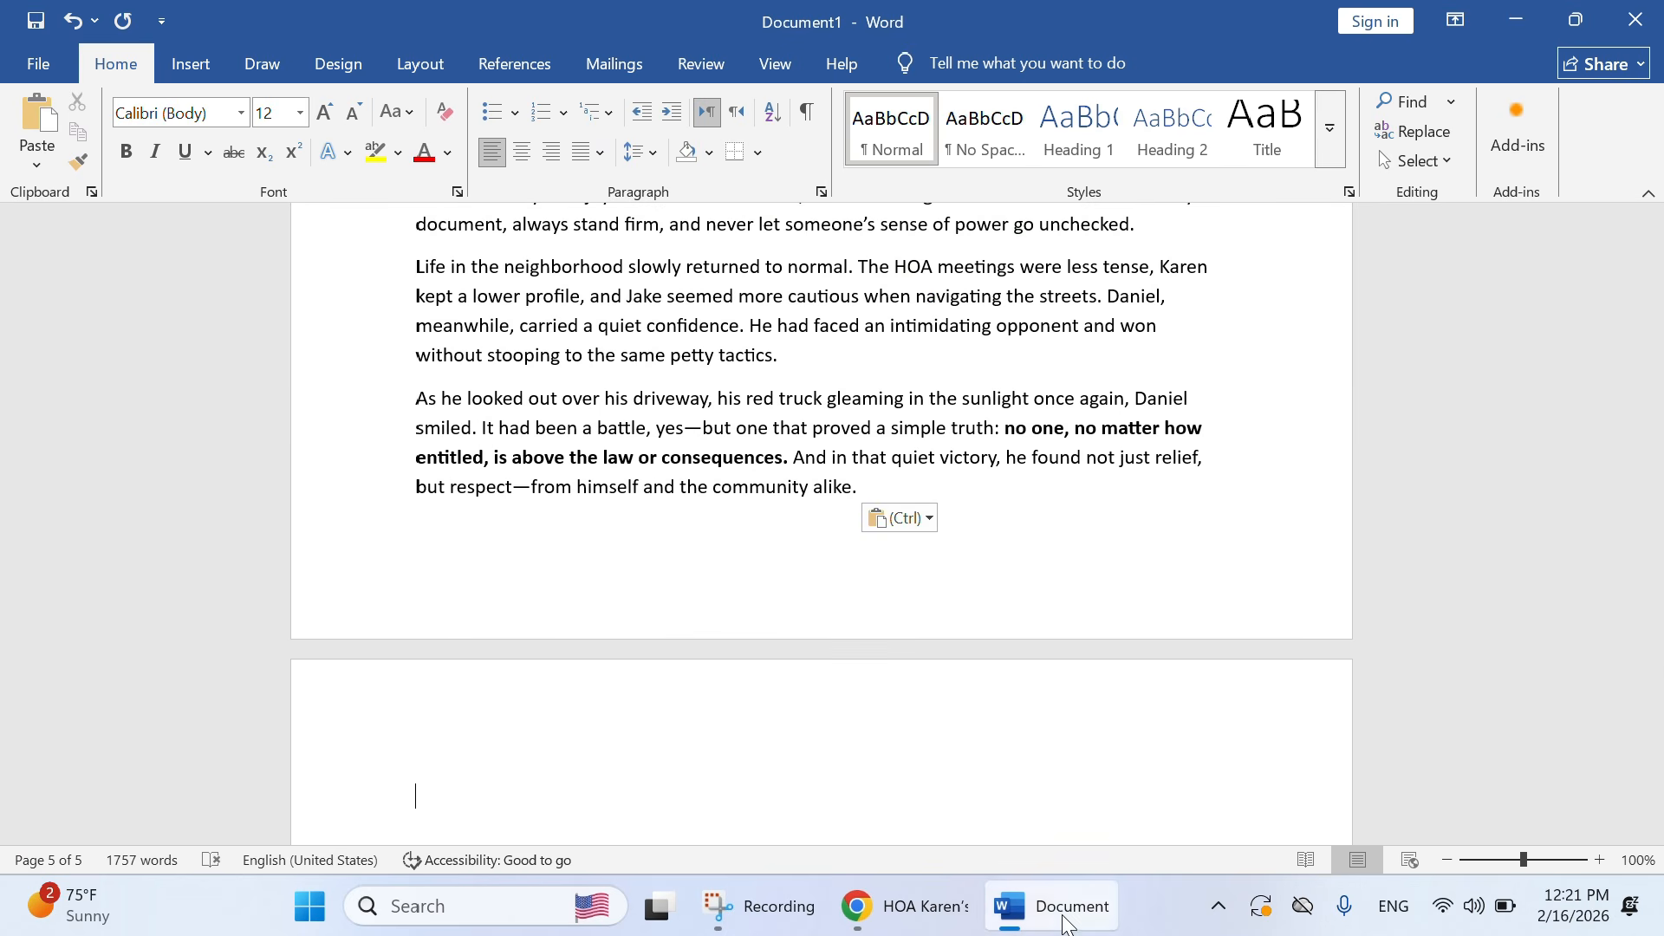
Step: Copy ChatGPT's expanded Outro / Closing text through "The End… or maybe just the beginning." and paste it at the end of the Word document
left_click(901, 795)
scroll(909, 635, "down", 4)
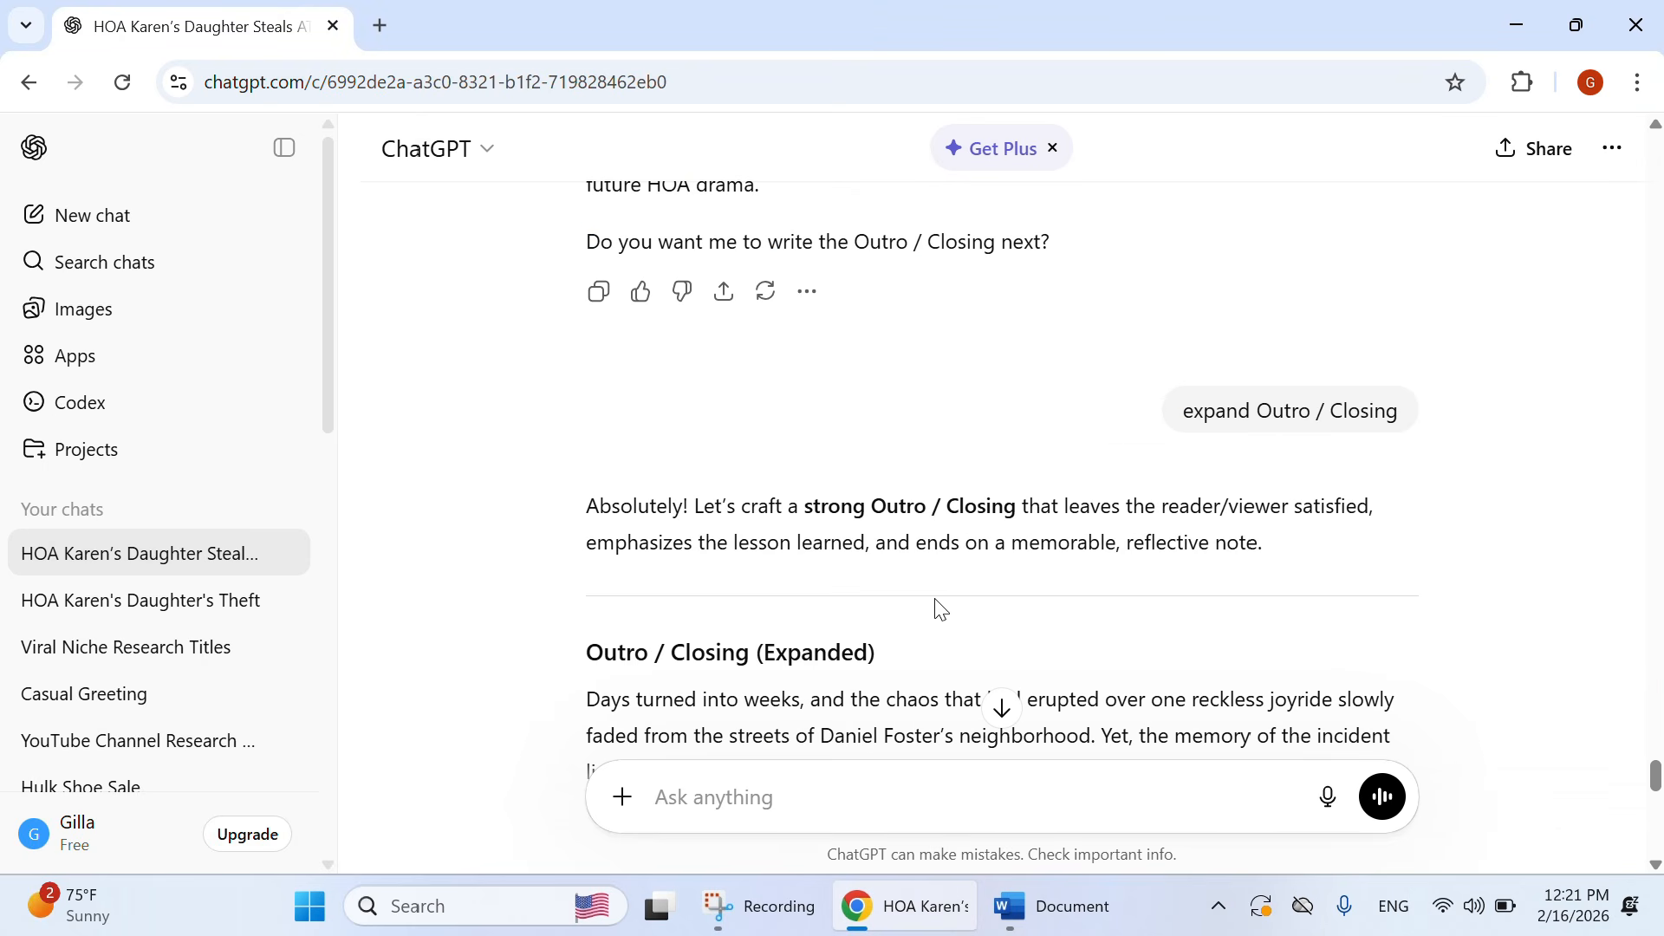
scroll(887, 503, "down", 3)
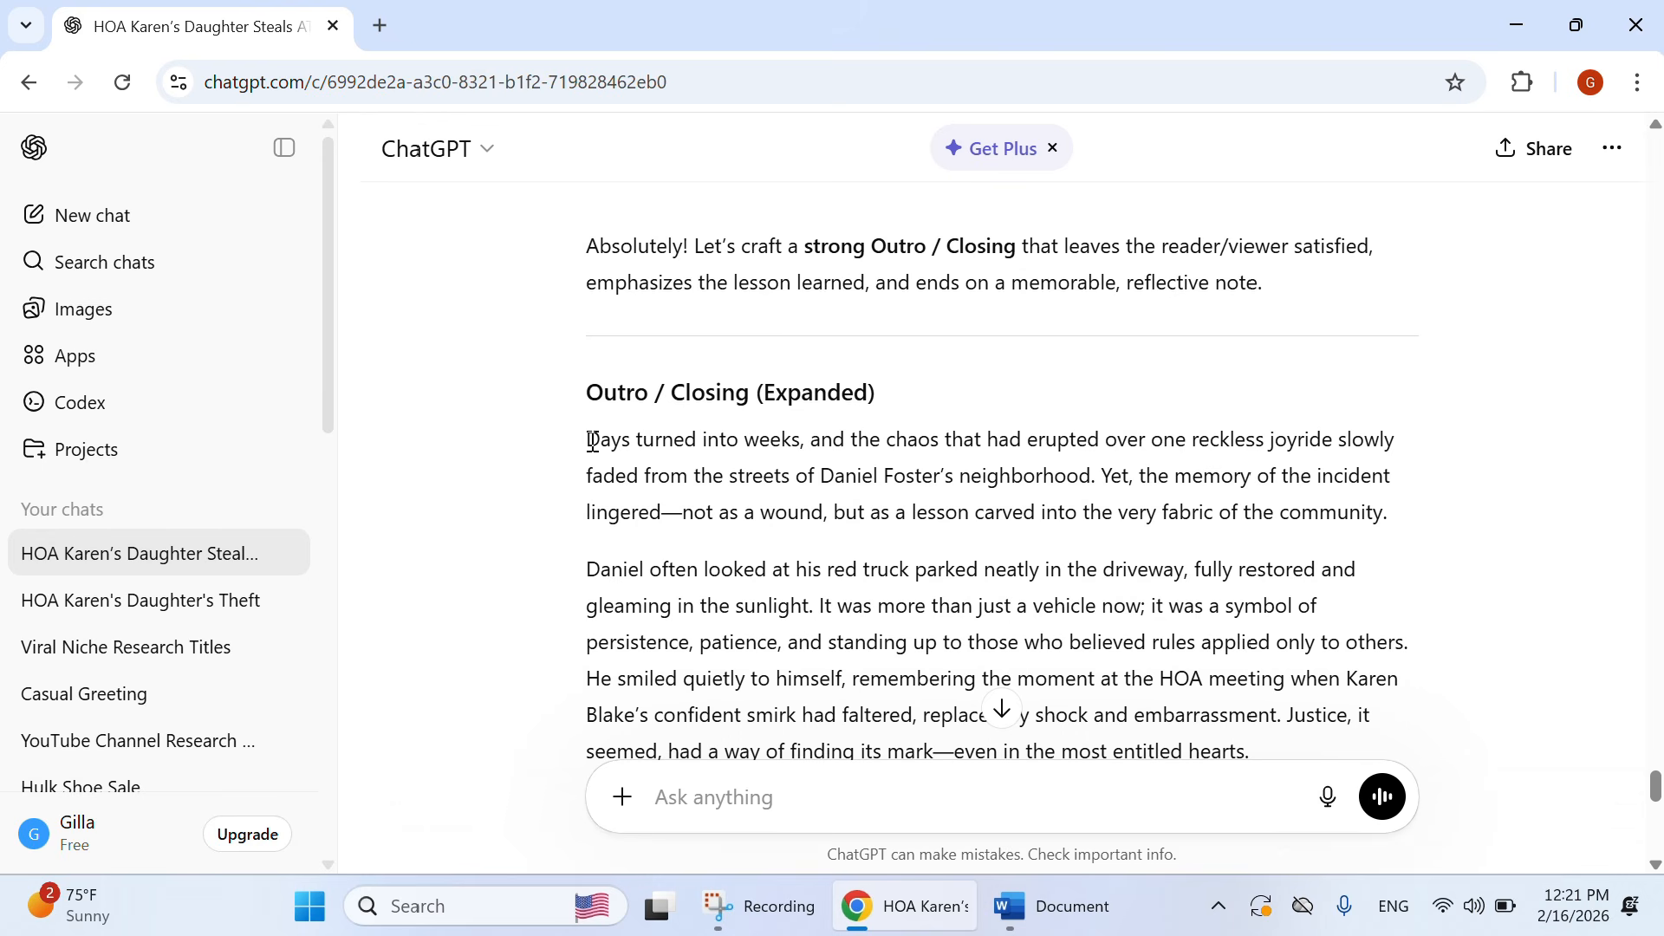
left_click_drag(588, 438, 1023, 490)
scroll(965, 523, "down", 4)
scroll(1211, 612, "down", 4)
scroll(1251, 650, "down", 3)
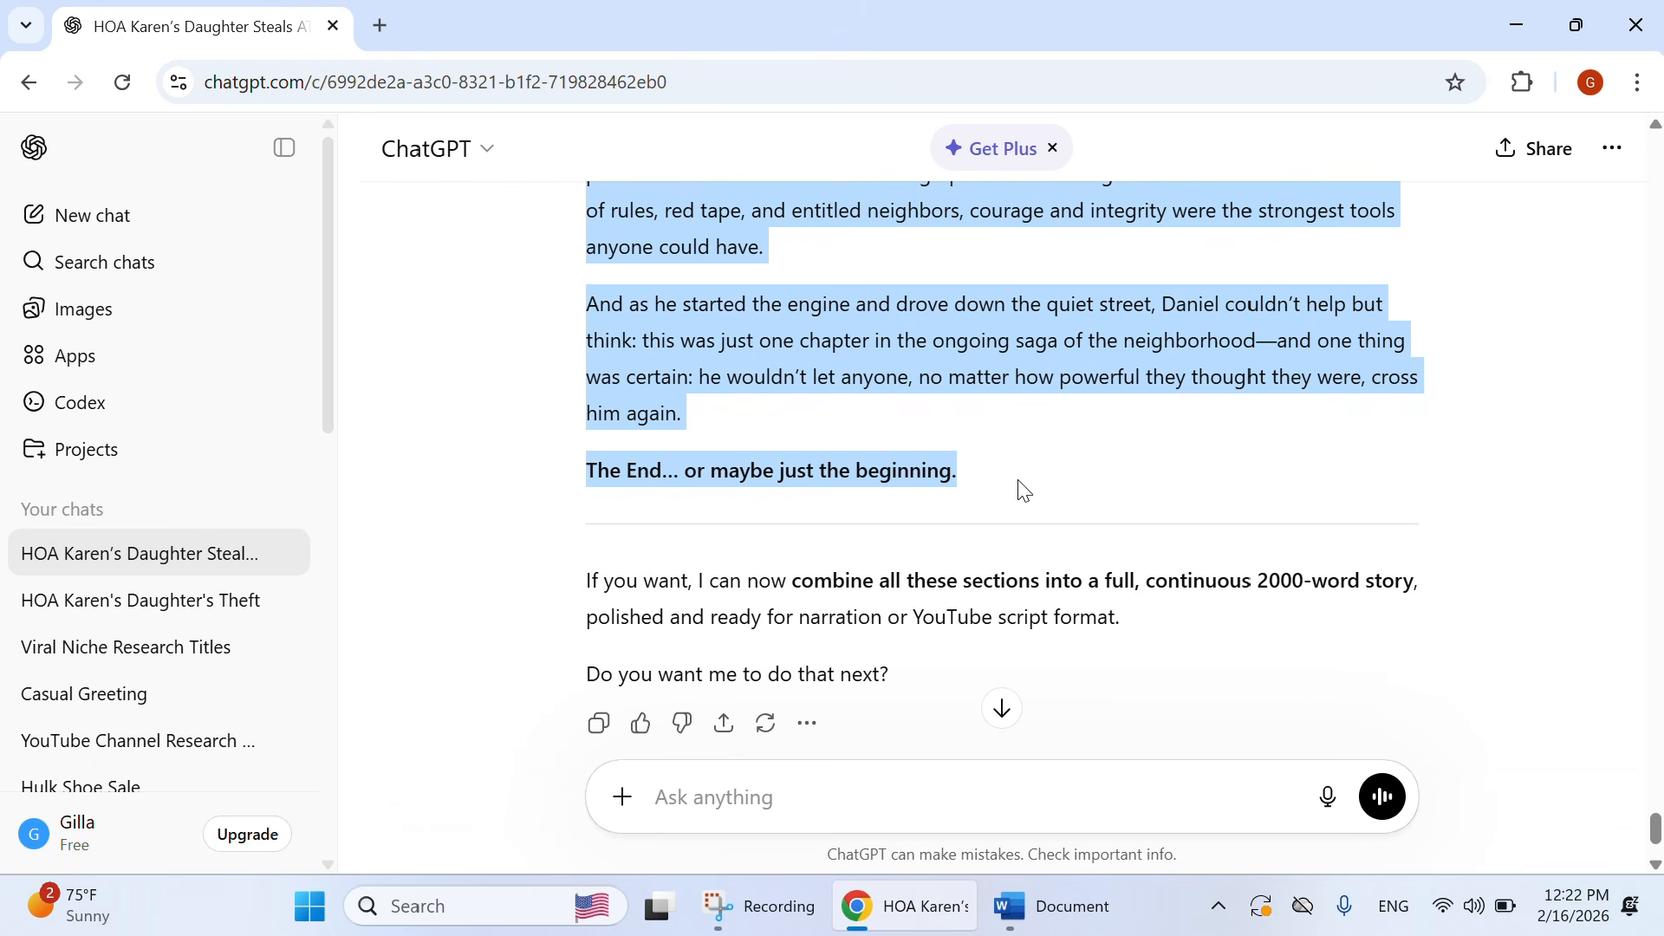
right_click(923, 467)
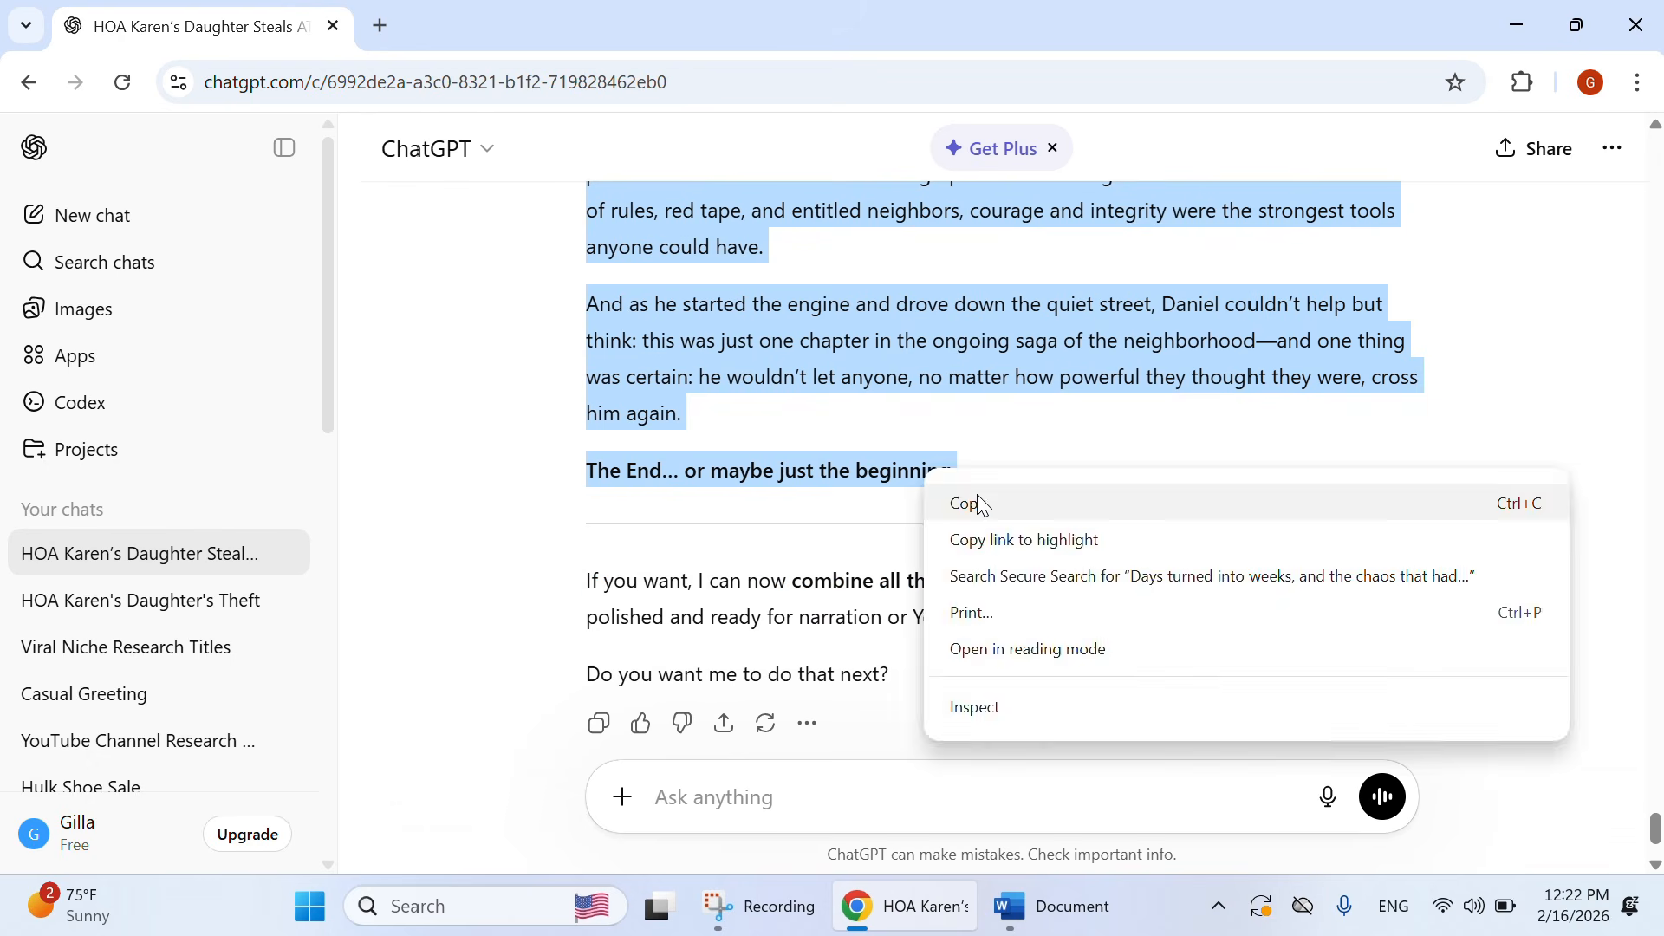
left_click(979, 495)
left_click(1050, 926)
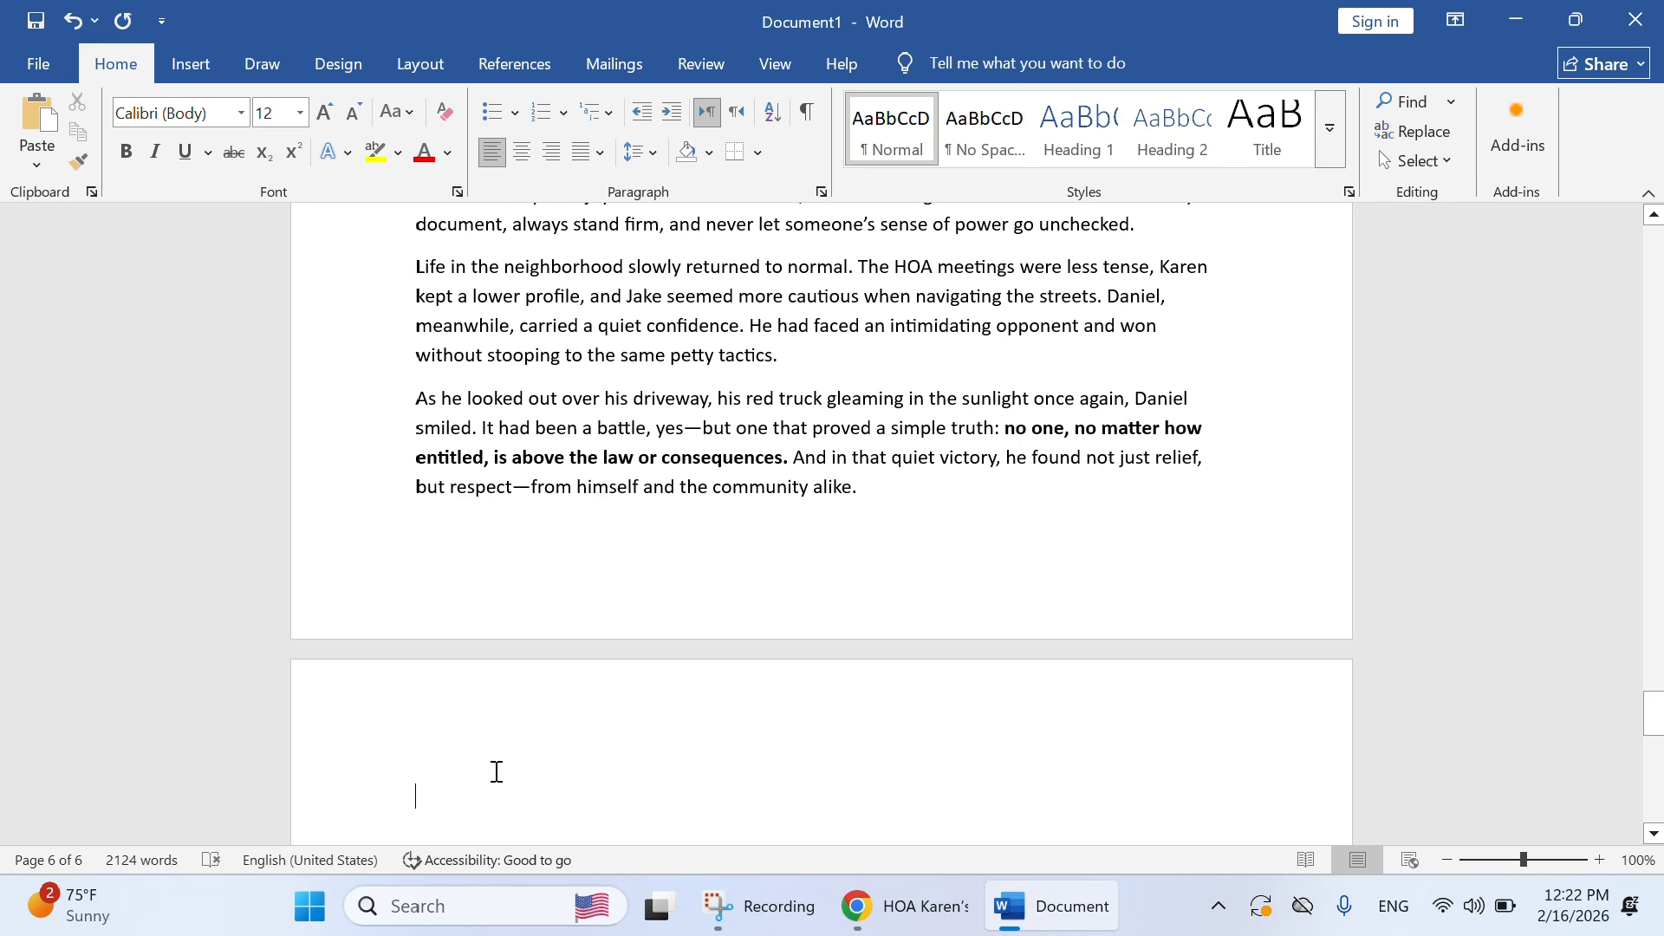
key("ctrl+v")
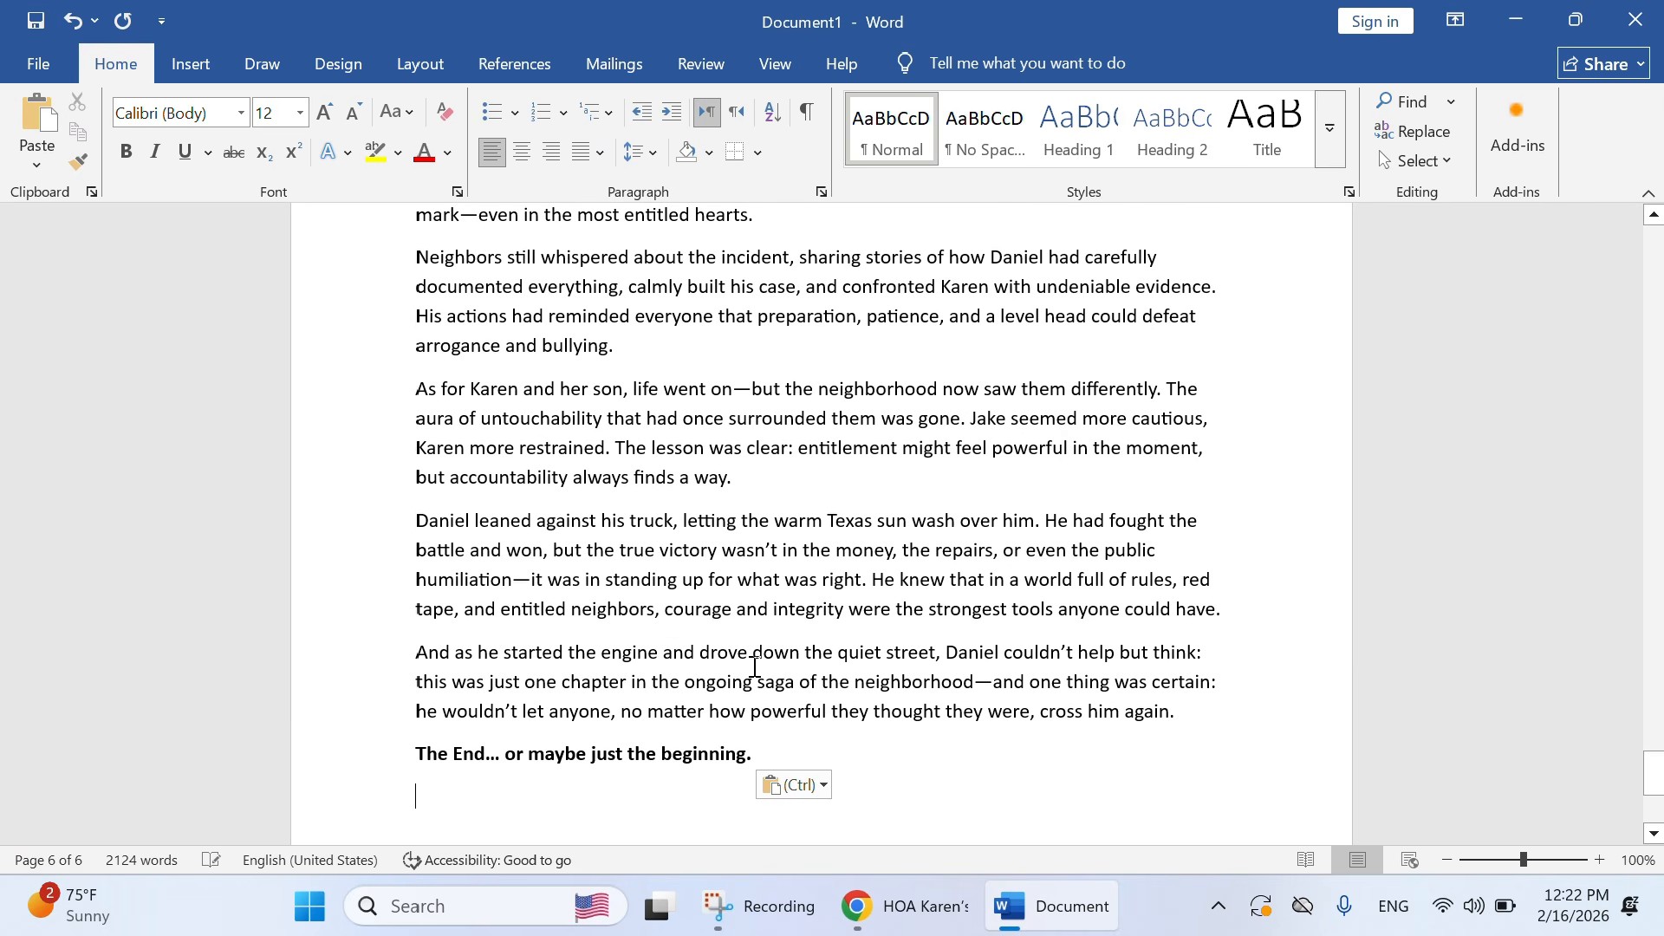
Step: Close the Word document, saving it in the Documents folder under the file name "script"
scroll(754, 666, "up", 20)
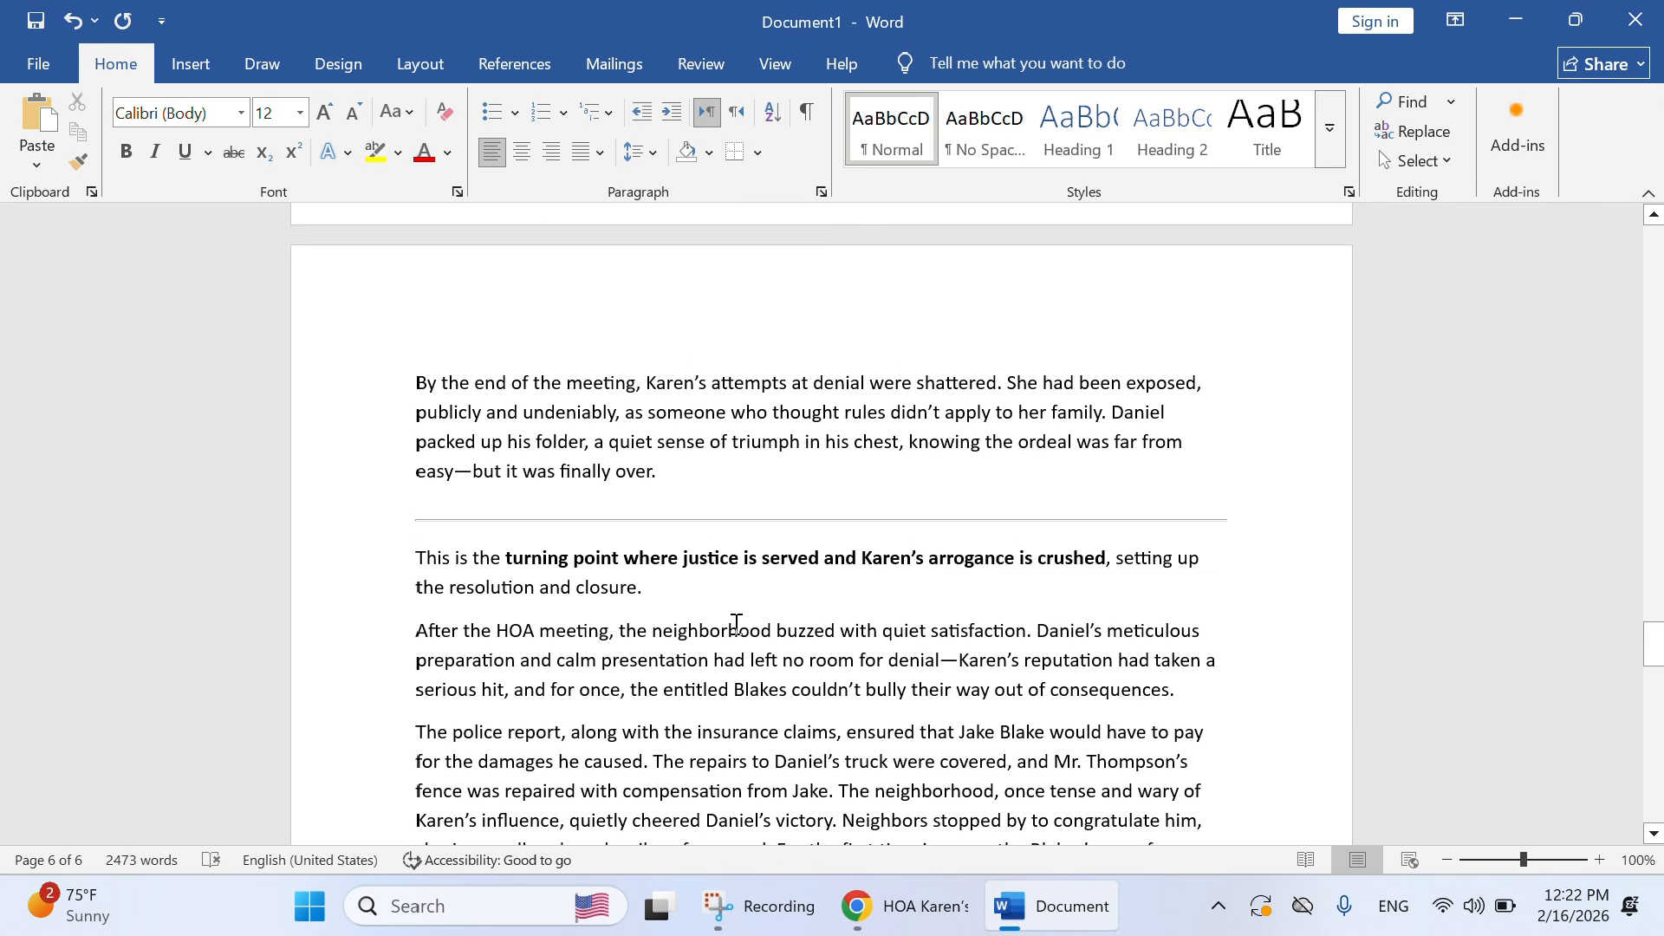
scroll(735, 624, "up", 20)
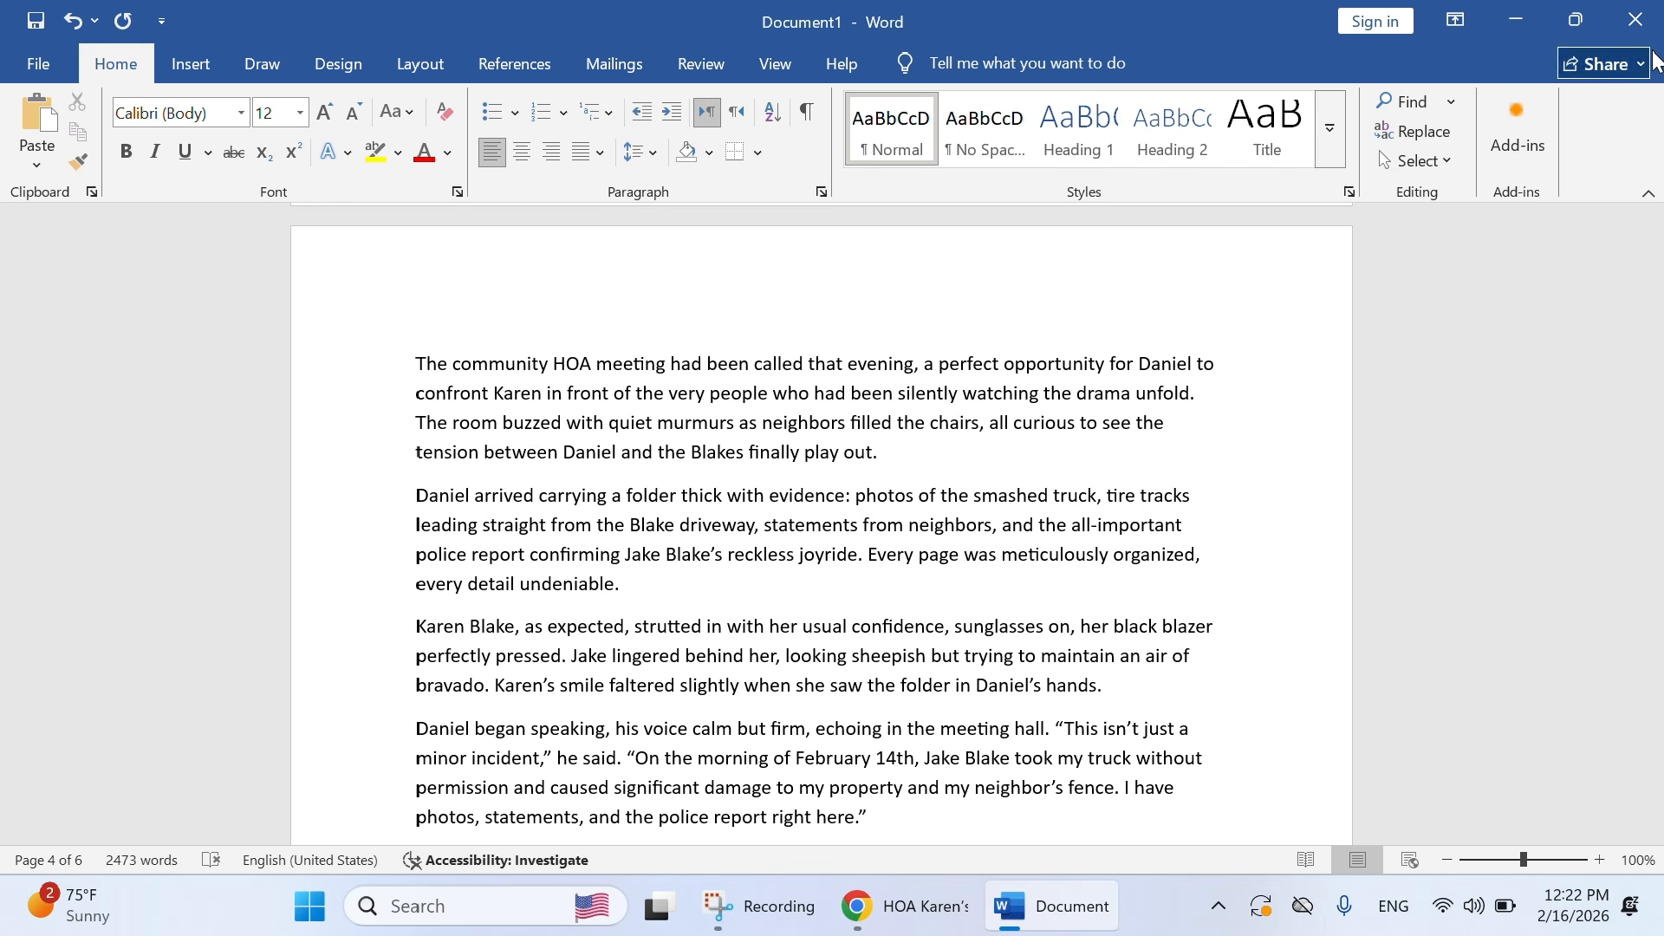
left_click(1635, 19)
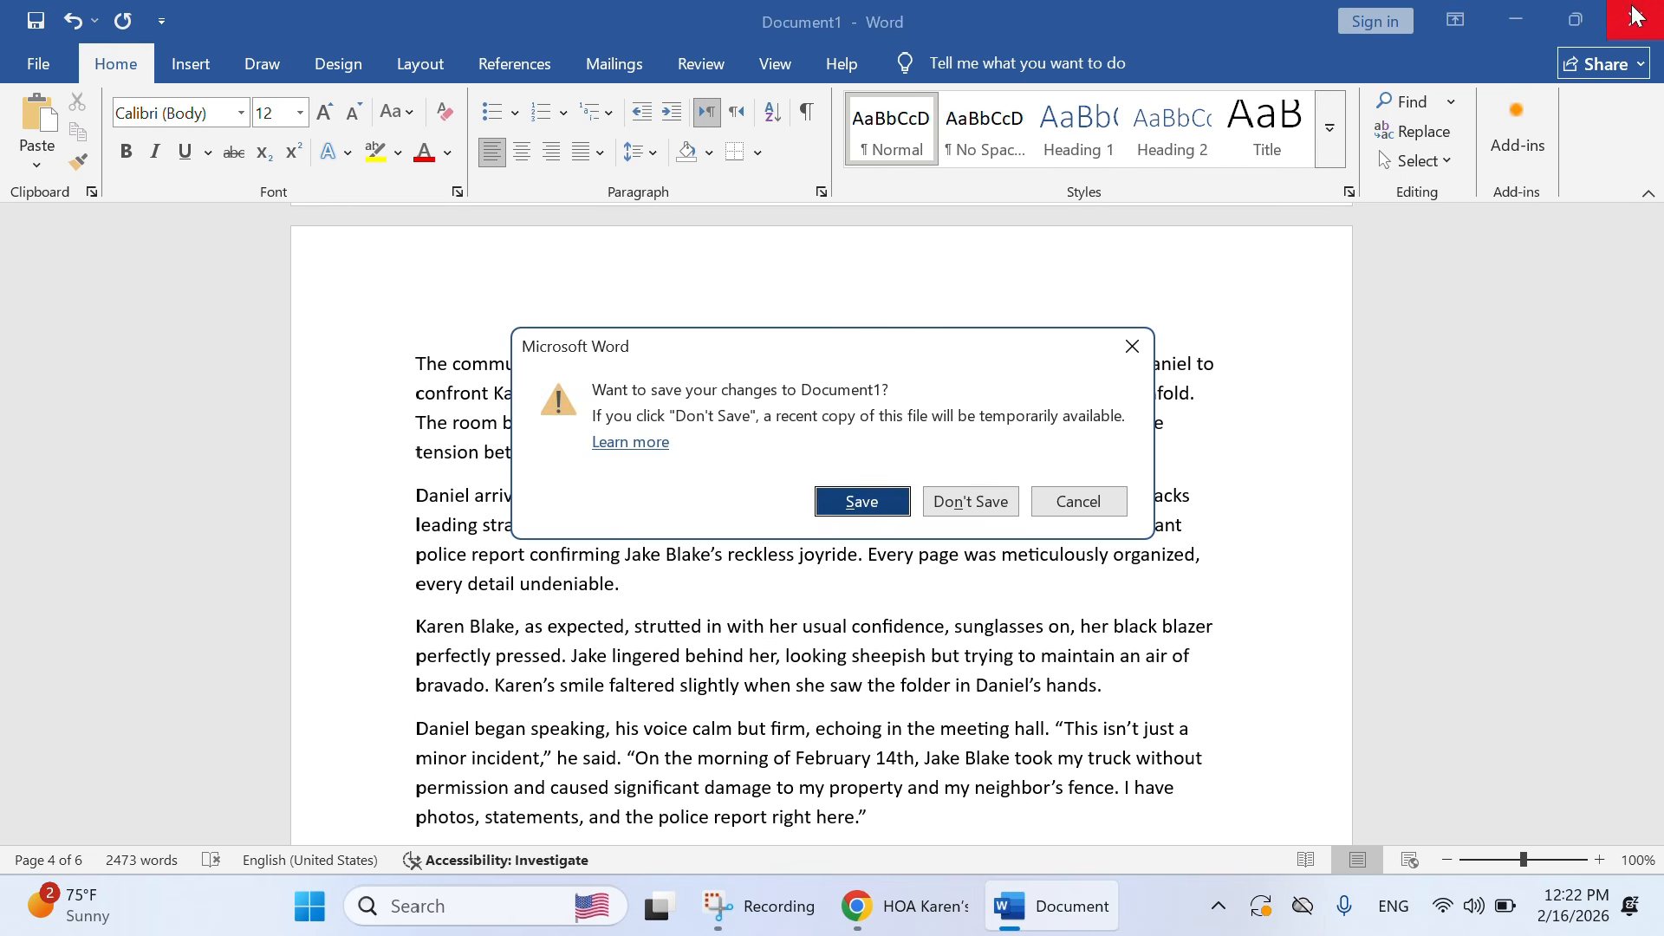
left_click(897, 502)
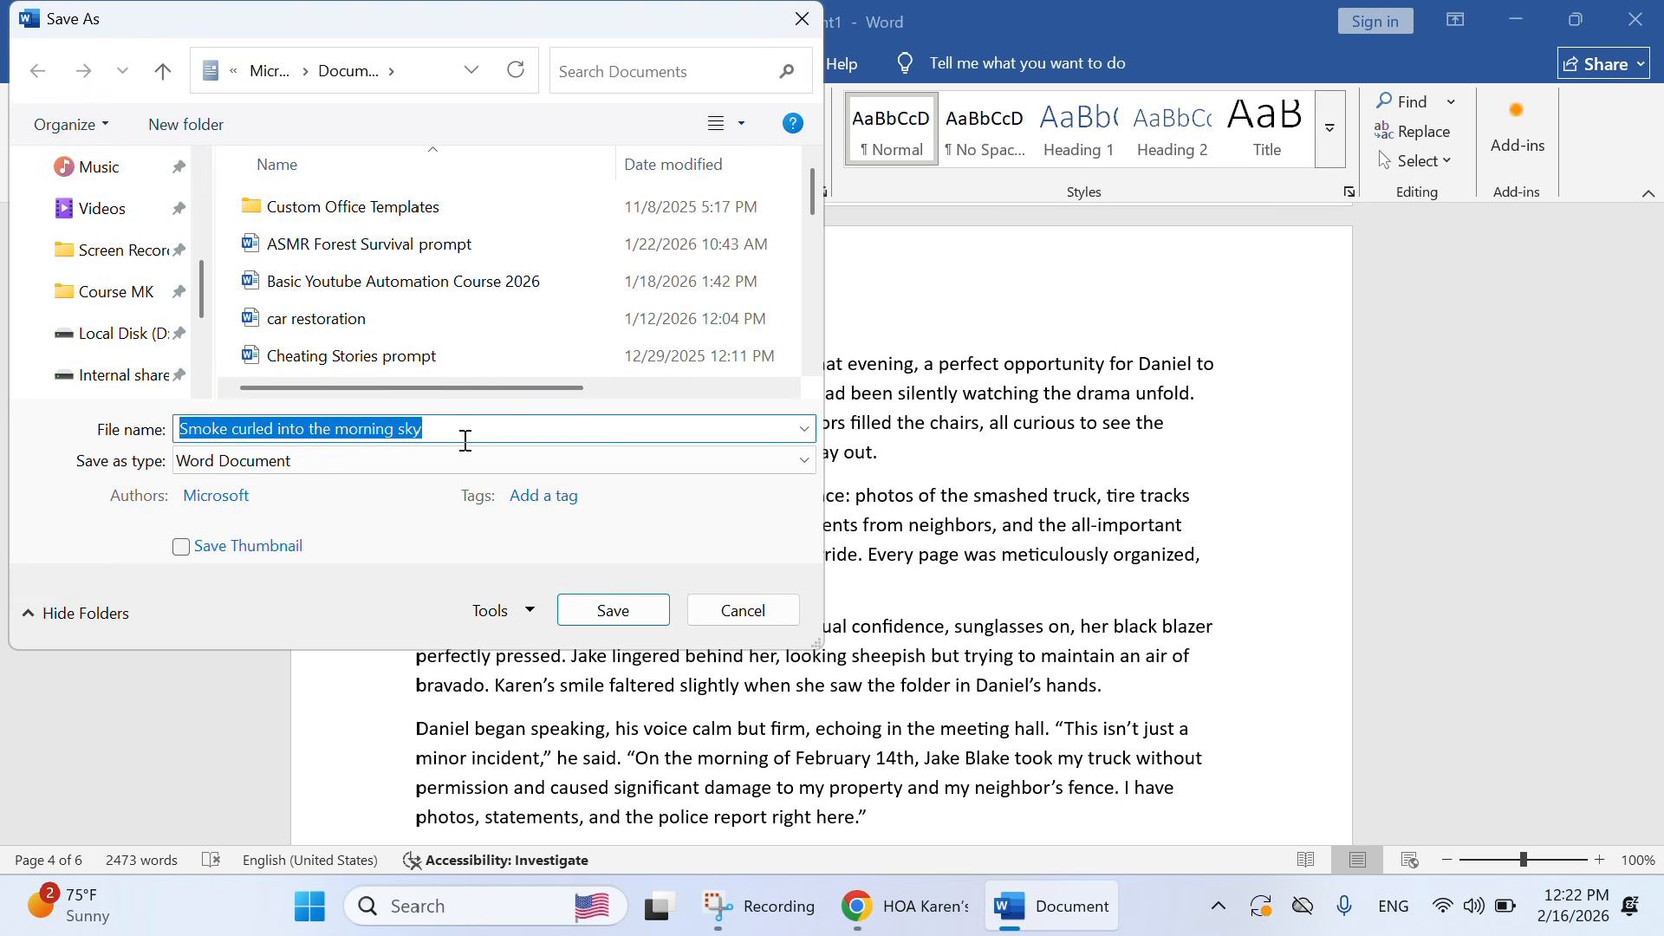
left_click(467, 435)
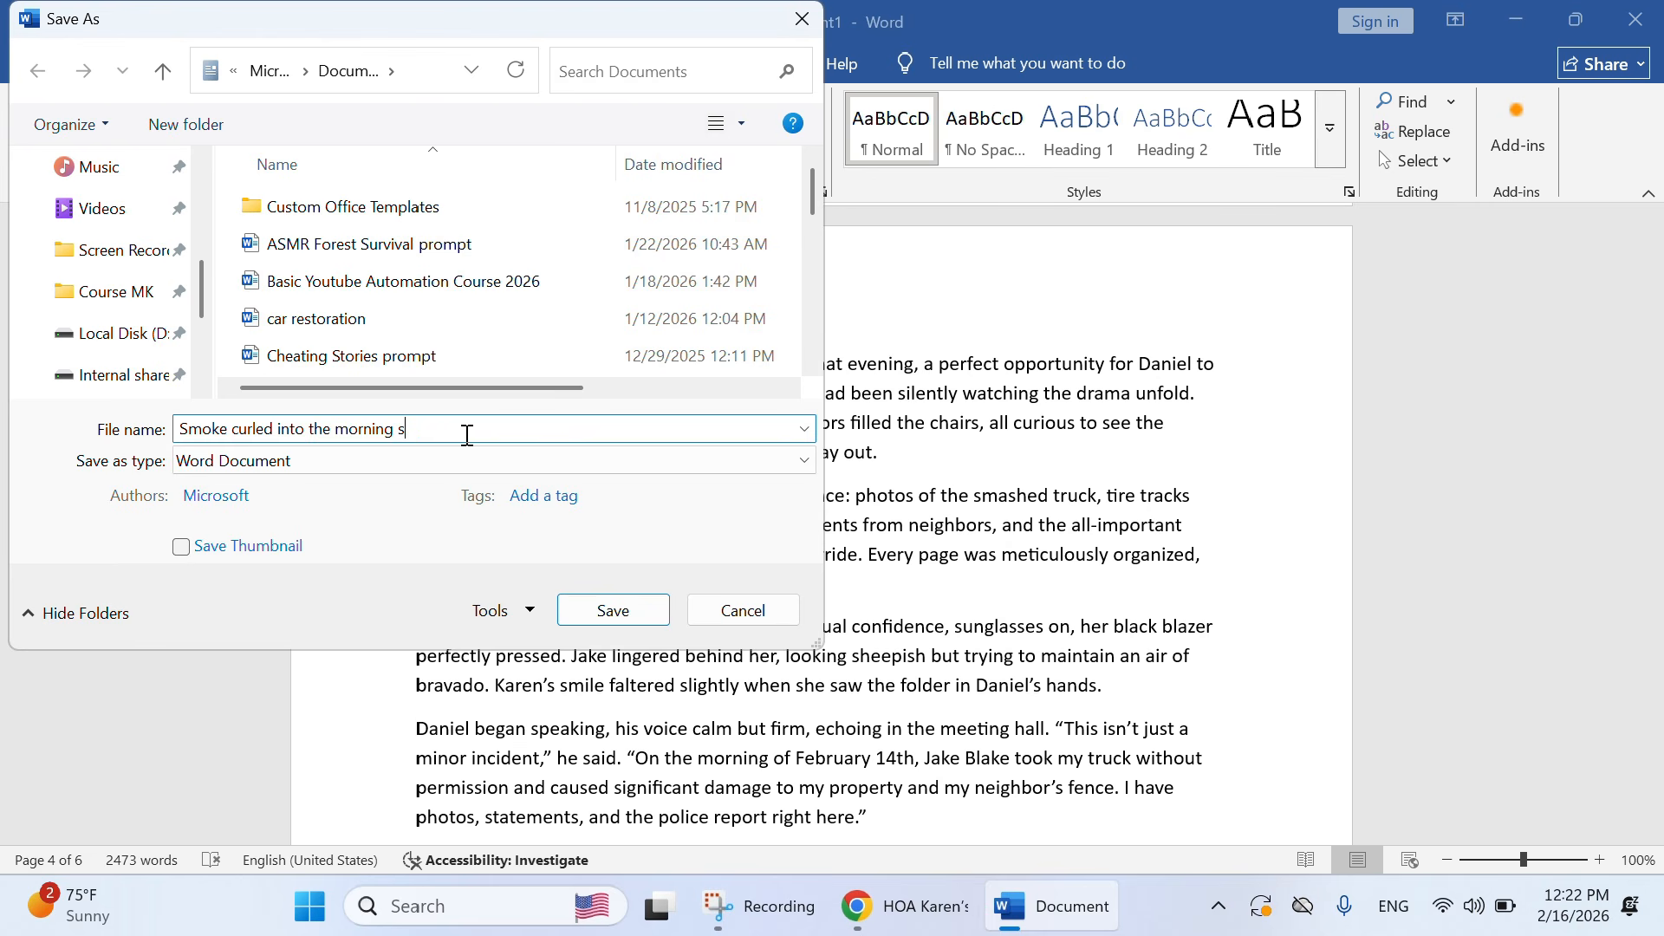
key("BackSpace")
key("BackSpace")
key("BackSpace")
key("BackSpace")
key("BackSpace")
key("BackSpace")
key("BackSpace")
key("BackSpace")
key("BackSpace")
key("BackSpace")
key("BackSpace")
key("BackSpace")
key("BackSpace")
key("BackSpace")
key("BackSpace")
key("BackSpace")
key("BackSpace")
key("BackSpace")
key("BackSpace")
key("BackSpace")
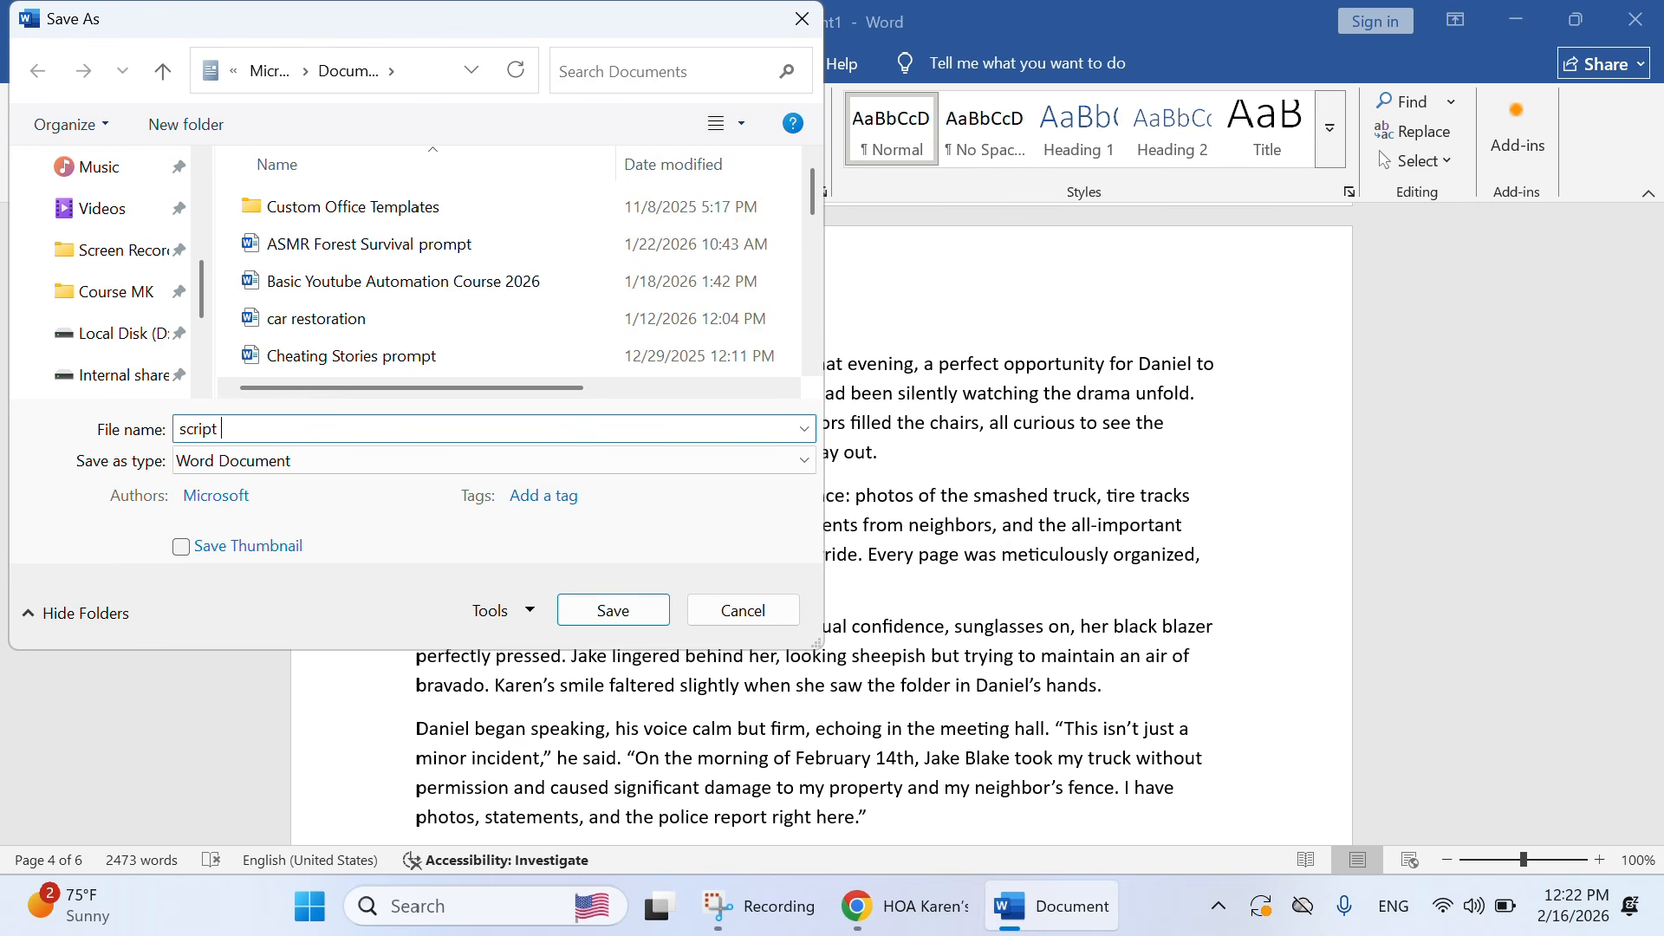
key("Return")
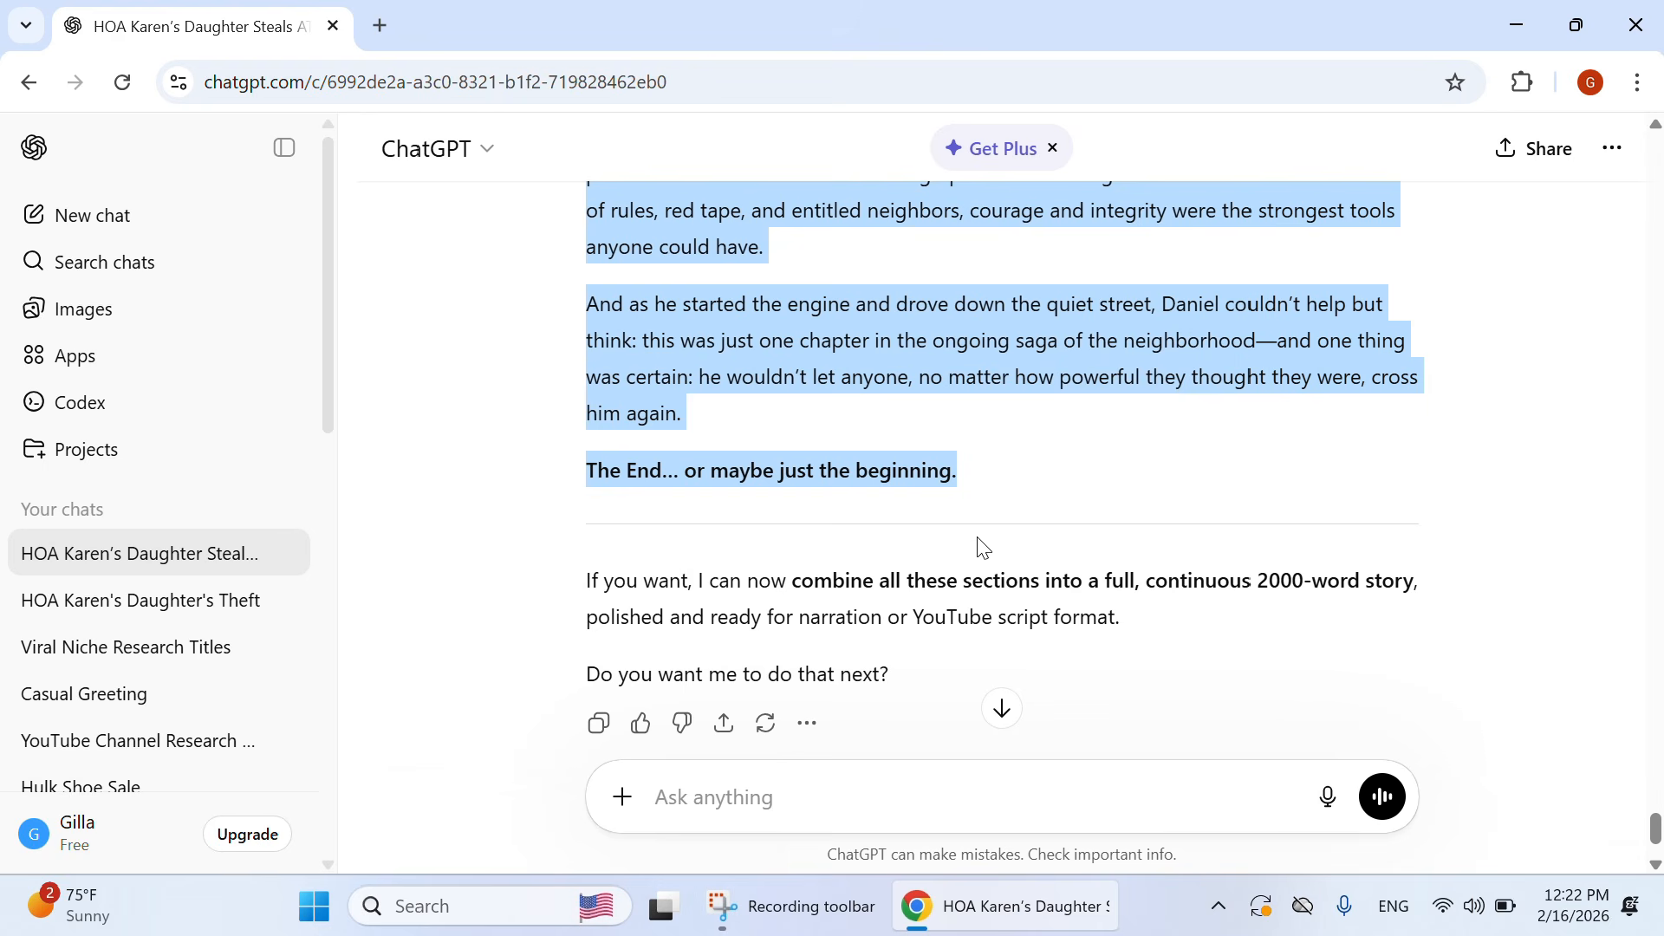
Step: Look back through the ChatGPT conversation to the story outline and examine its Inciting Incident / Conflict section
left_click(1093, 563)
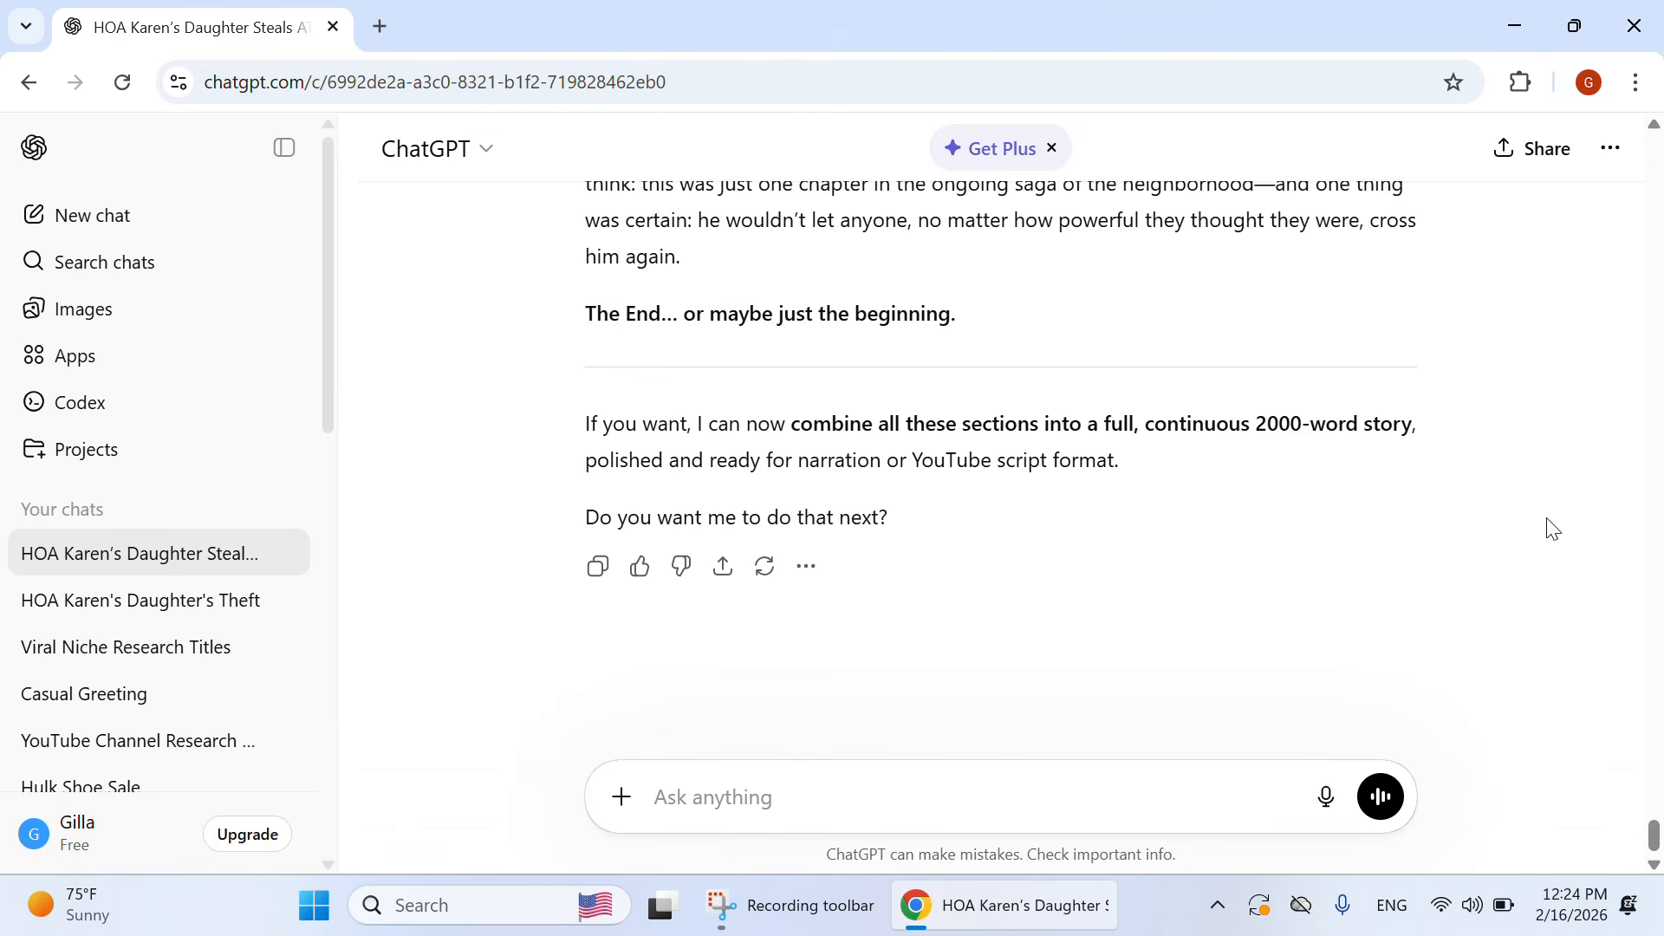
left_click_drag(1653, 813, 1633, 459)
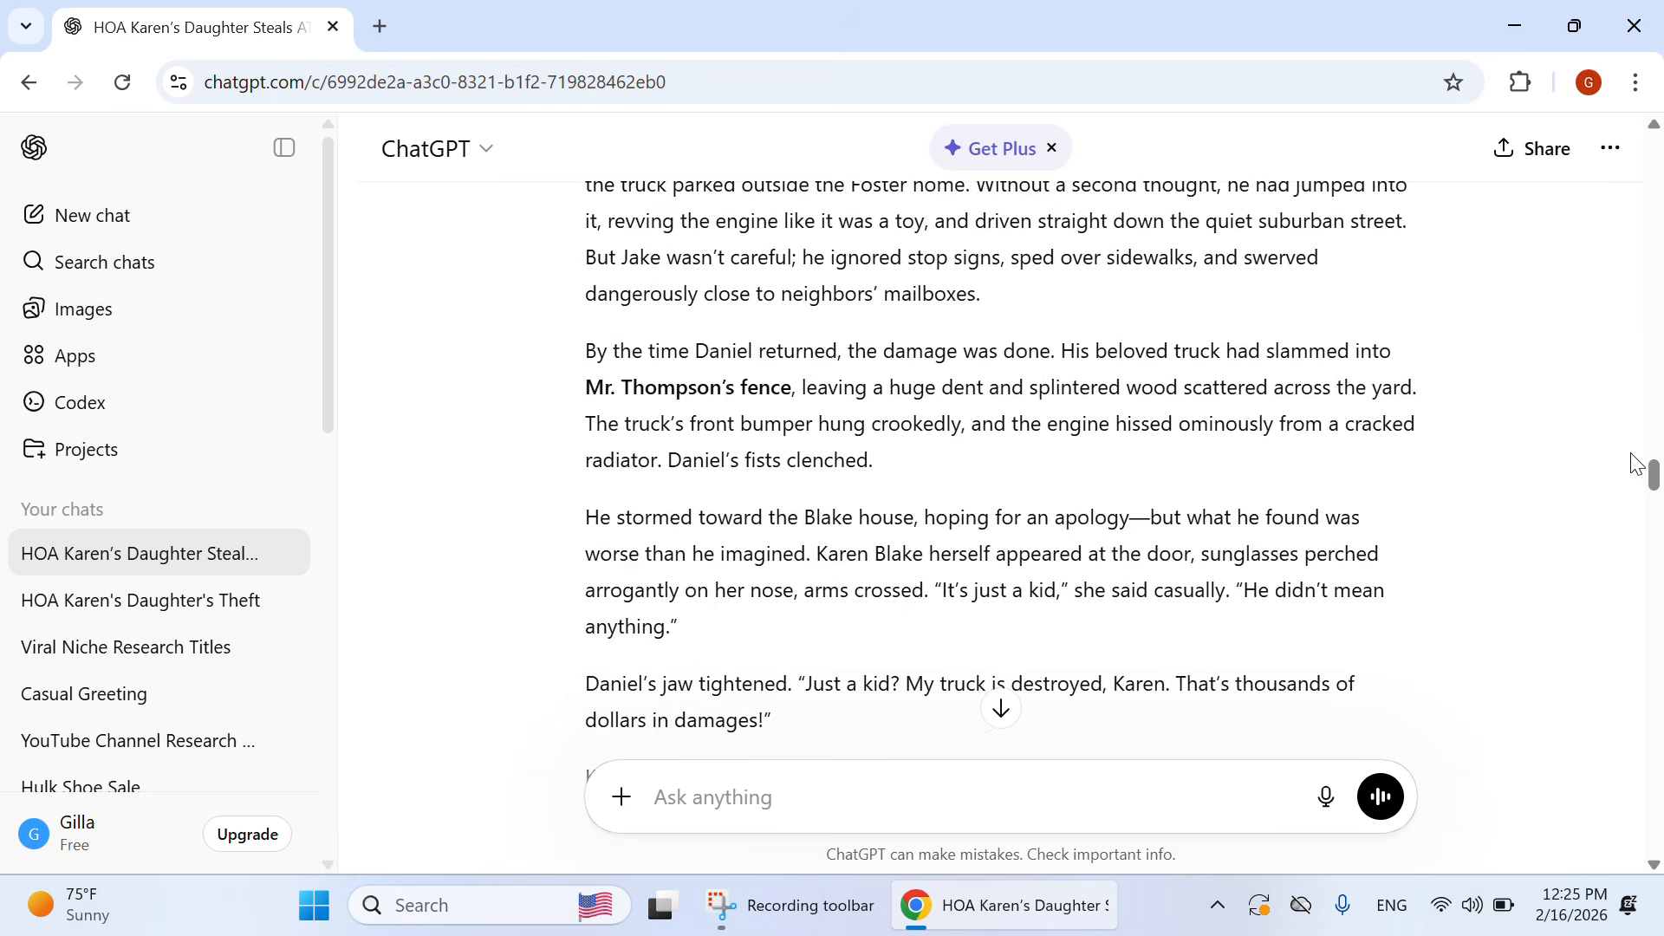
scroll(1633, 464, "down", 20)
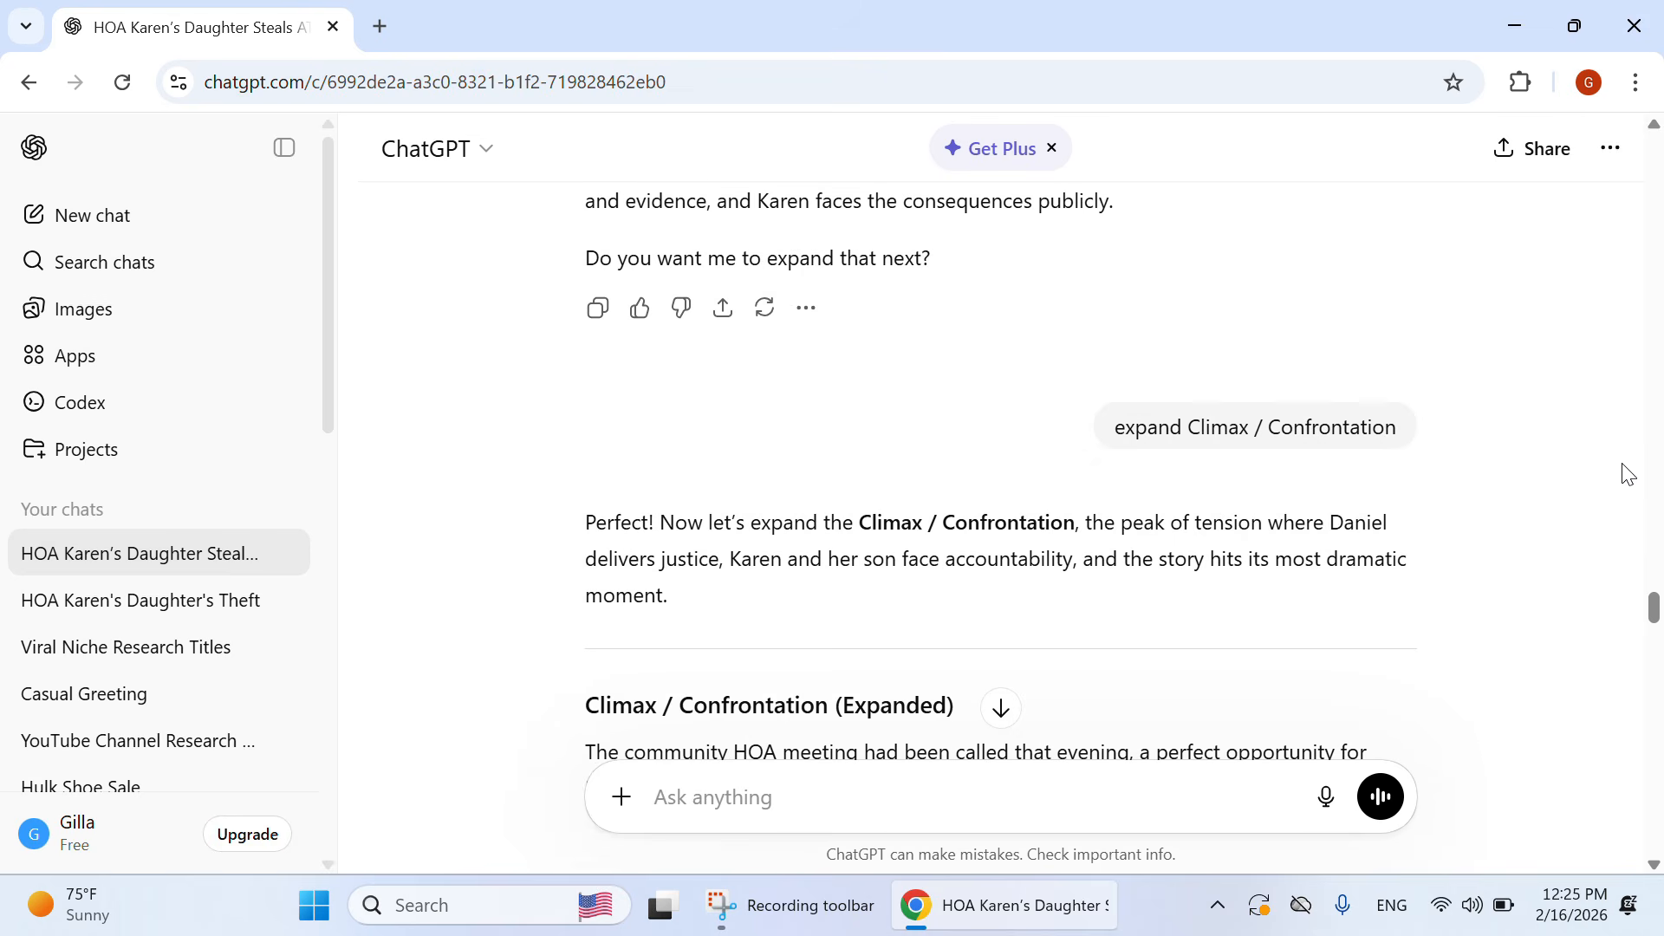
scroll(1628, 474, "up", 5)
left_click_drag(1655, 581, 1655, 293)
scroll(926, 398, "up", 15)
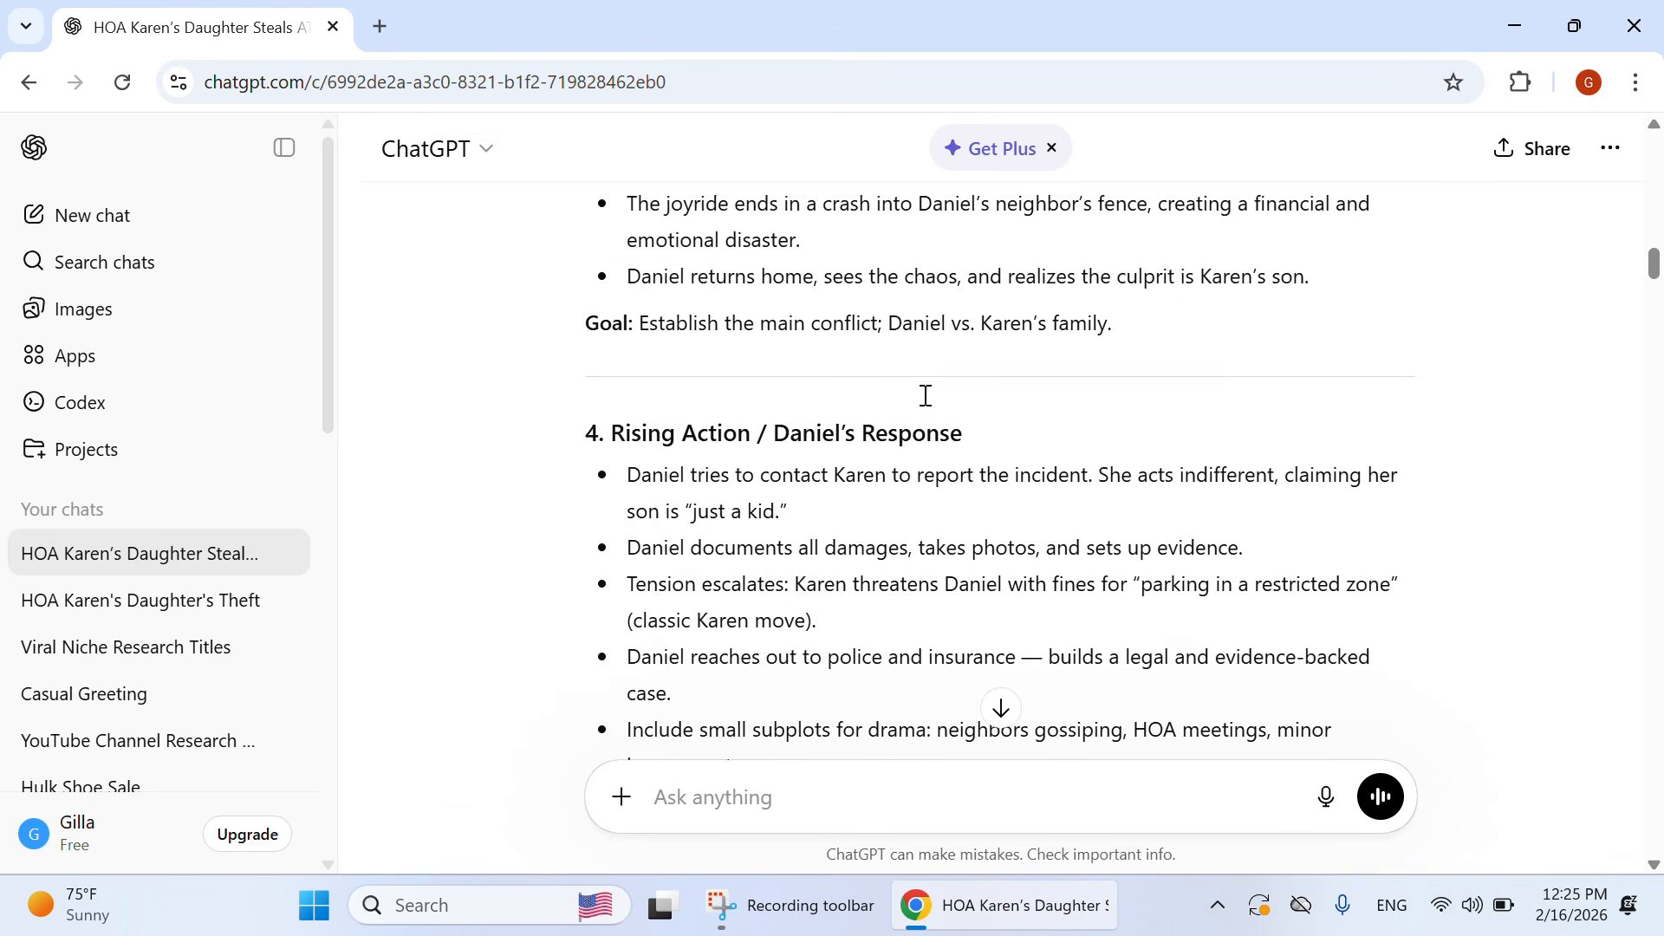
scroll(715, 626, "down", 5)
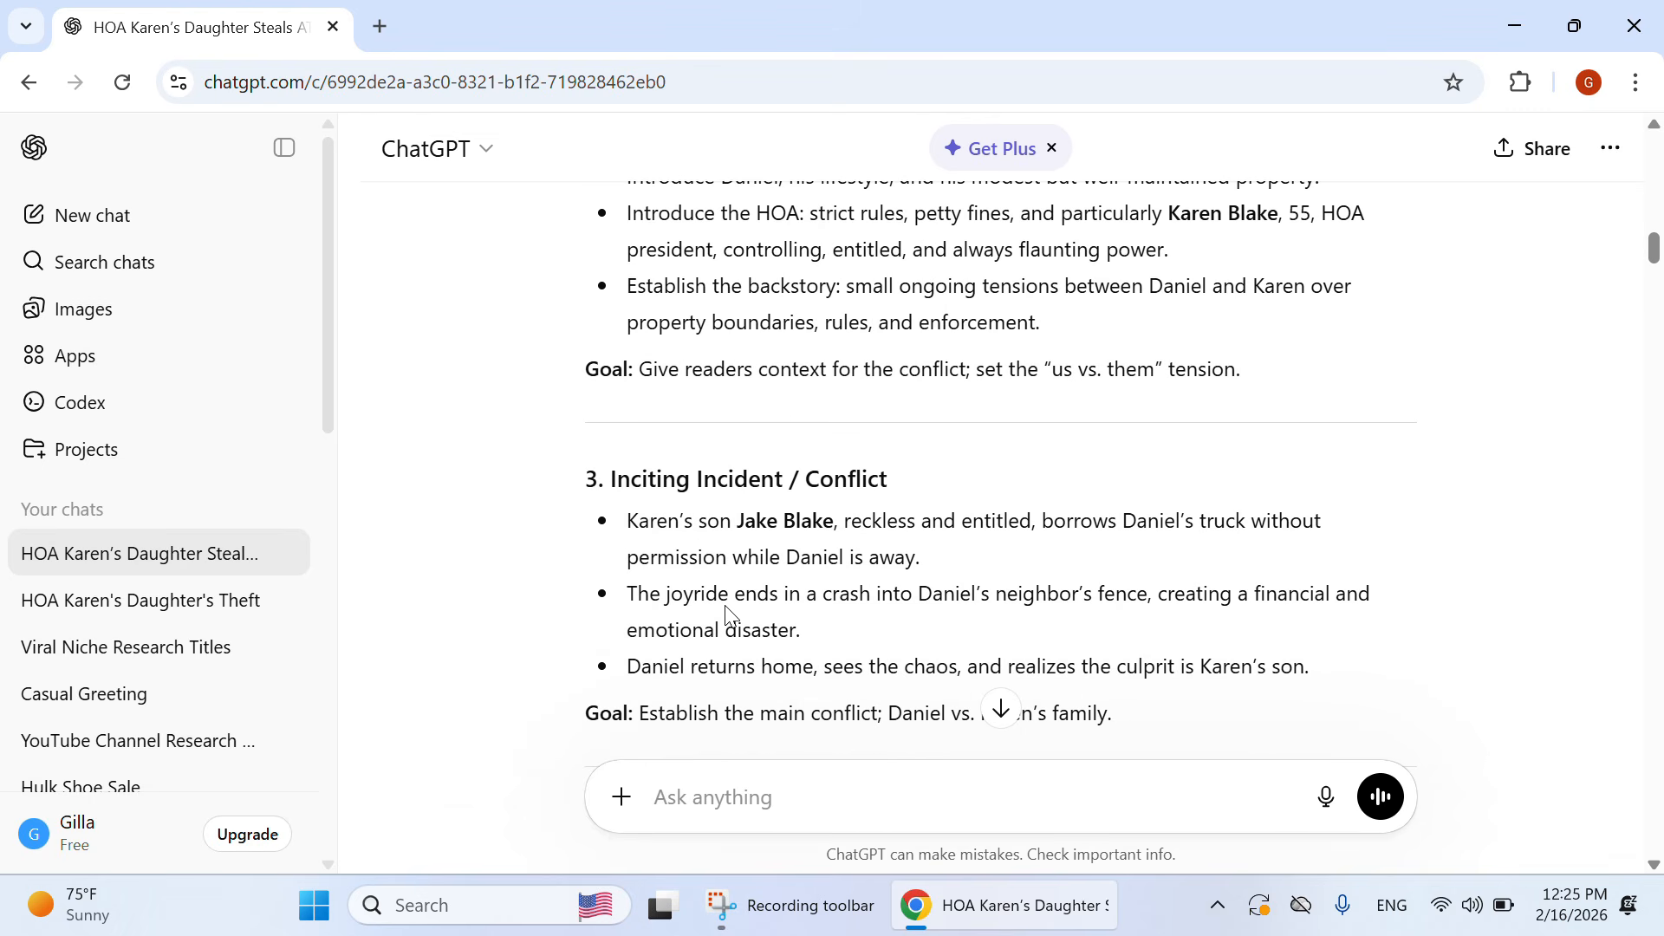
left_click_drag(641, 482, 888, 501)
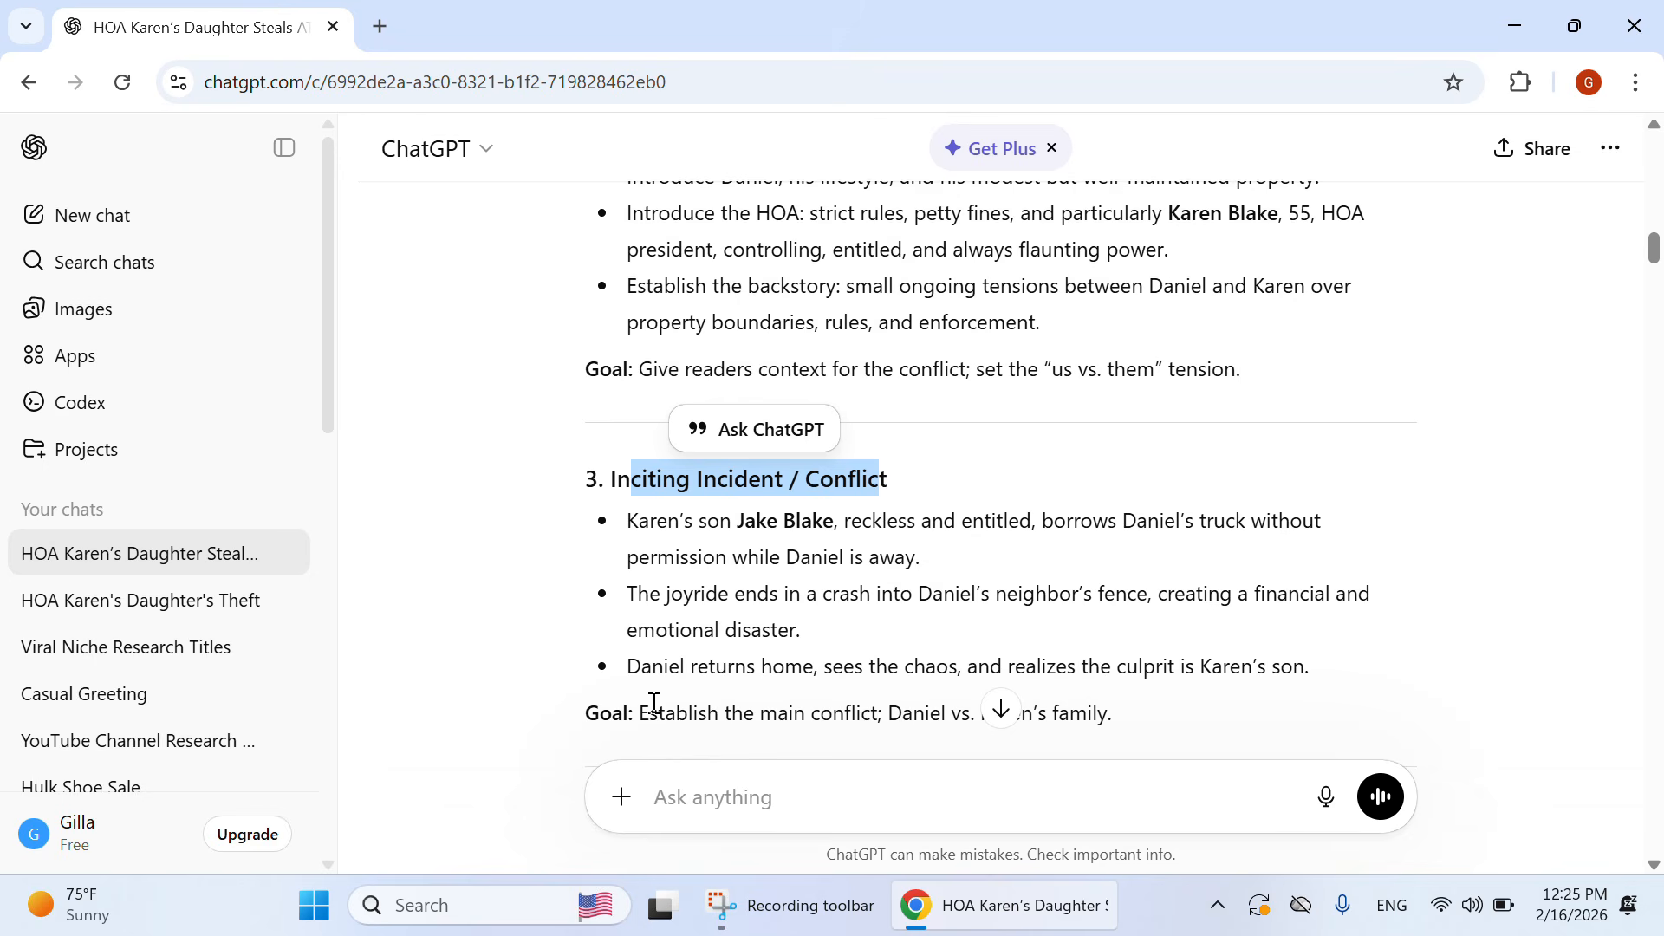
Step: Copy the body paragraphs of ChatGPT's expanded Hook / Opening section and paste them into the message box
scroll(650, 702, "down", 15)
scroll(1370, 694, "down", 20)
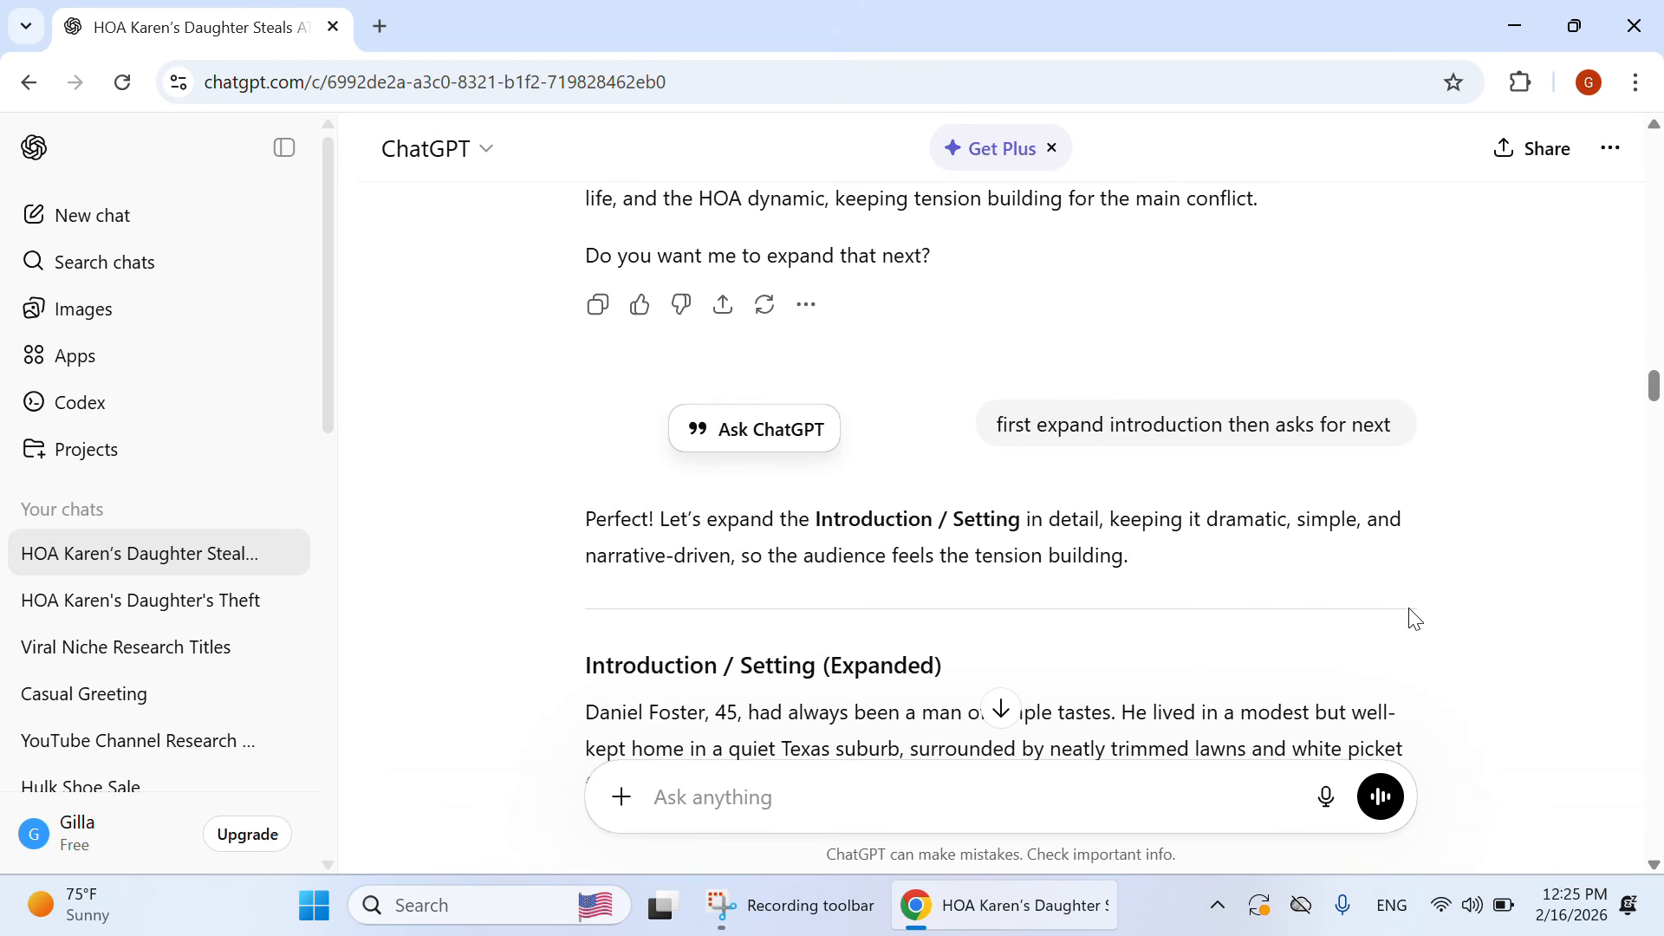
scroll(1357, 527, "up", 7)
scroll(1357, 529, "down", 8)
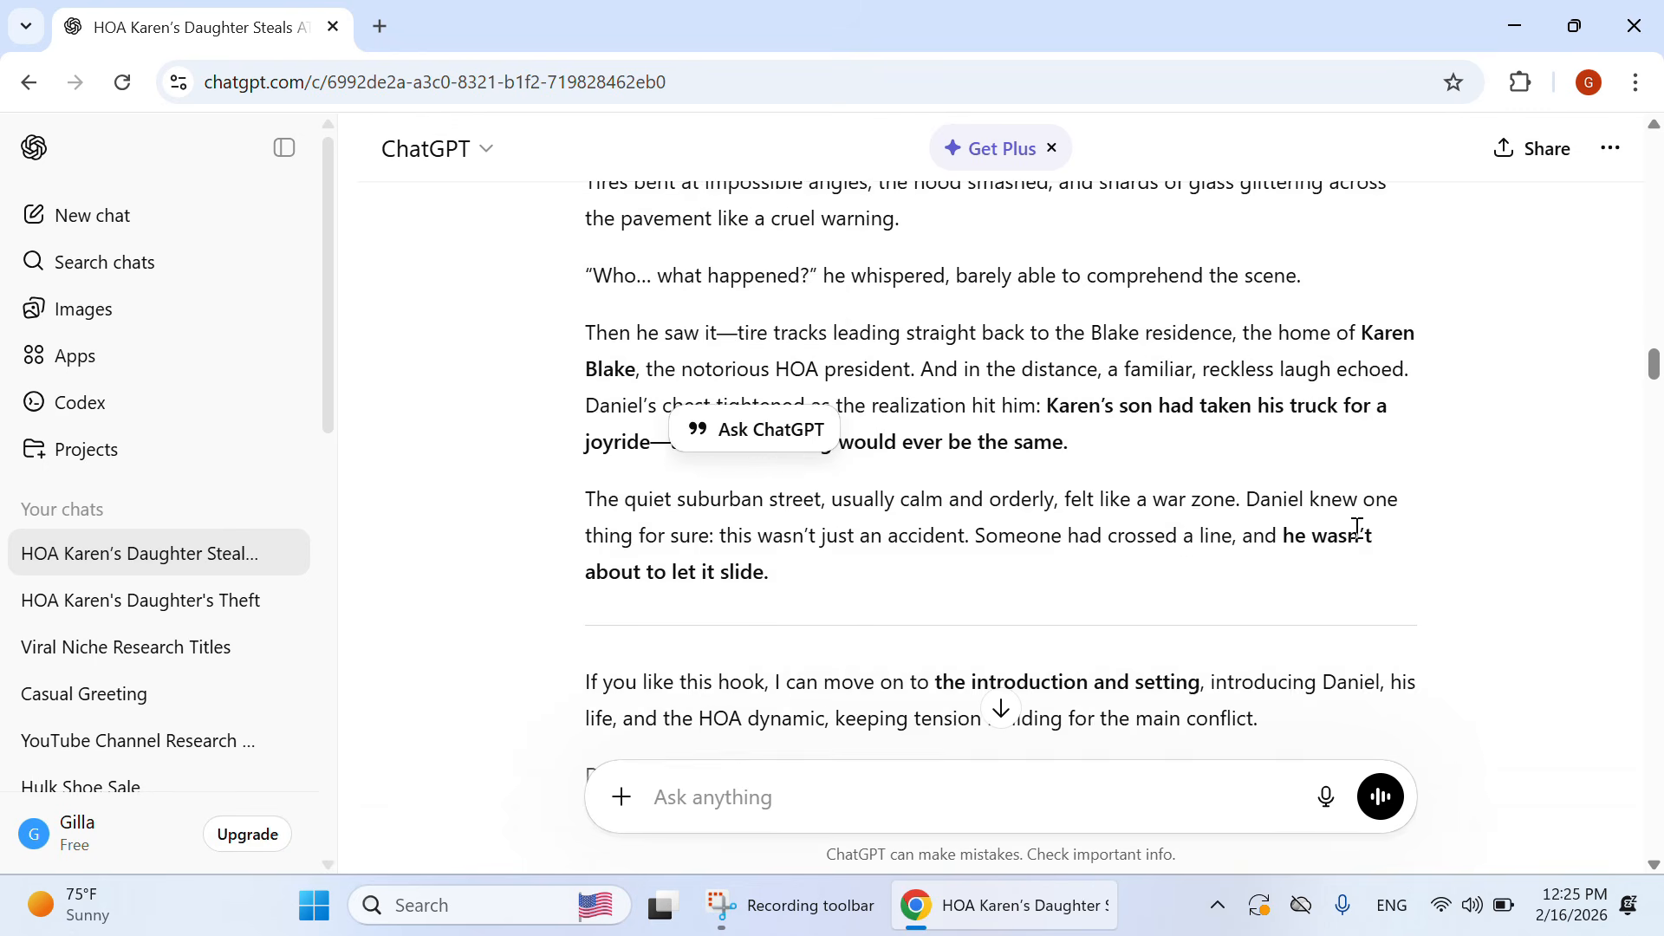
scroll(1094, 451, "up", 15)
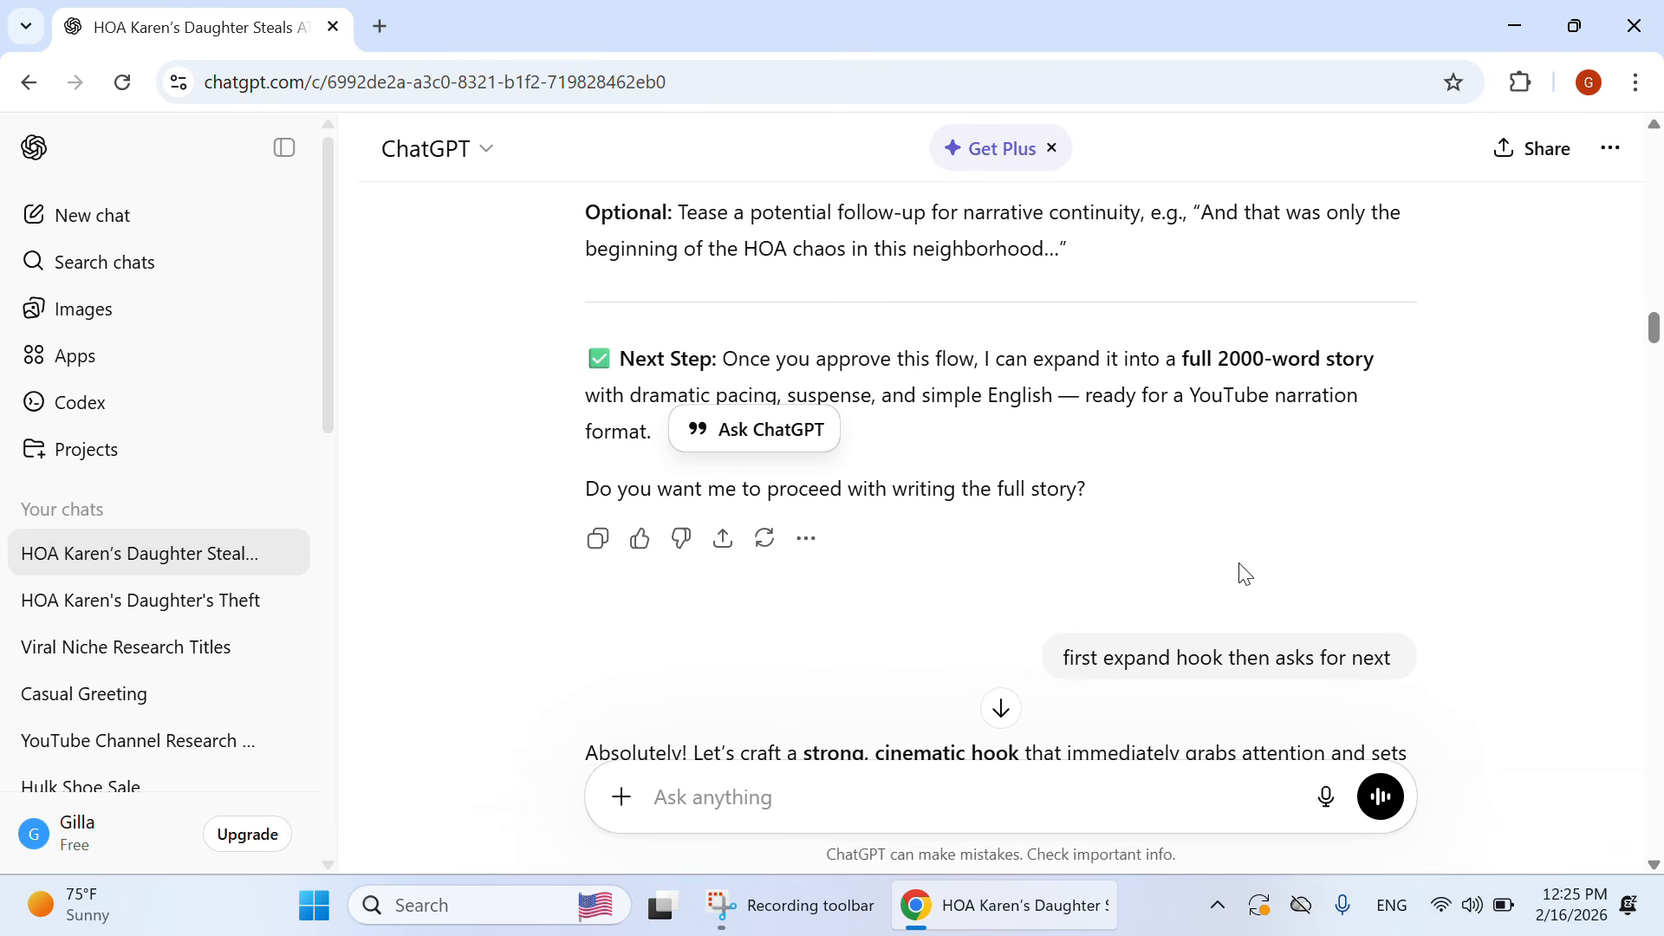
scroll(1245, 579, "down", 5)
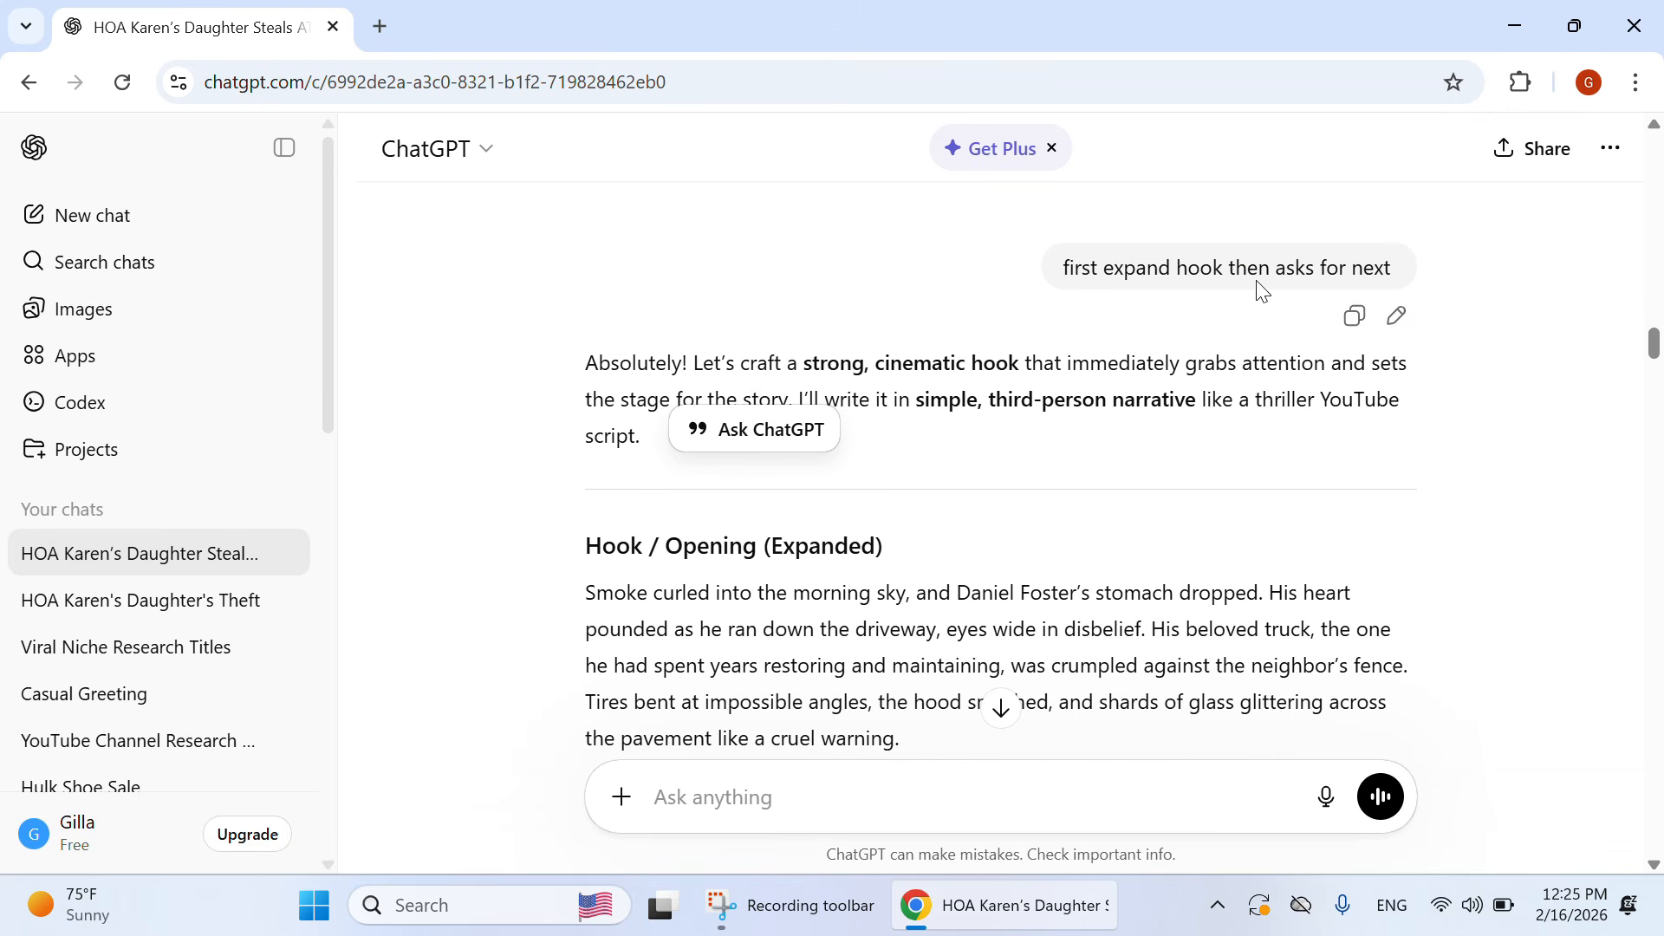
scroll(1352, 360, "down", 3)
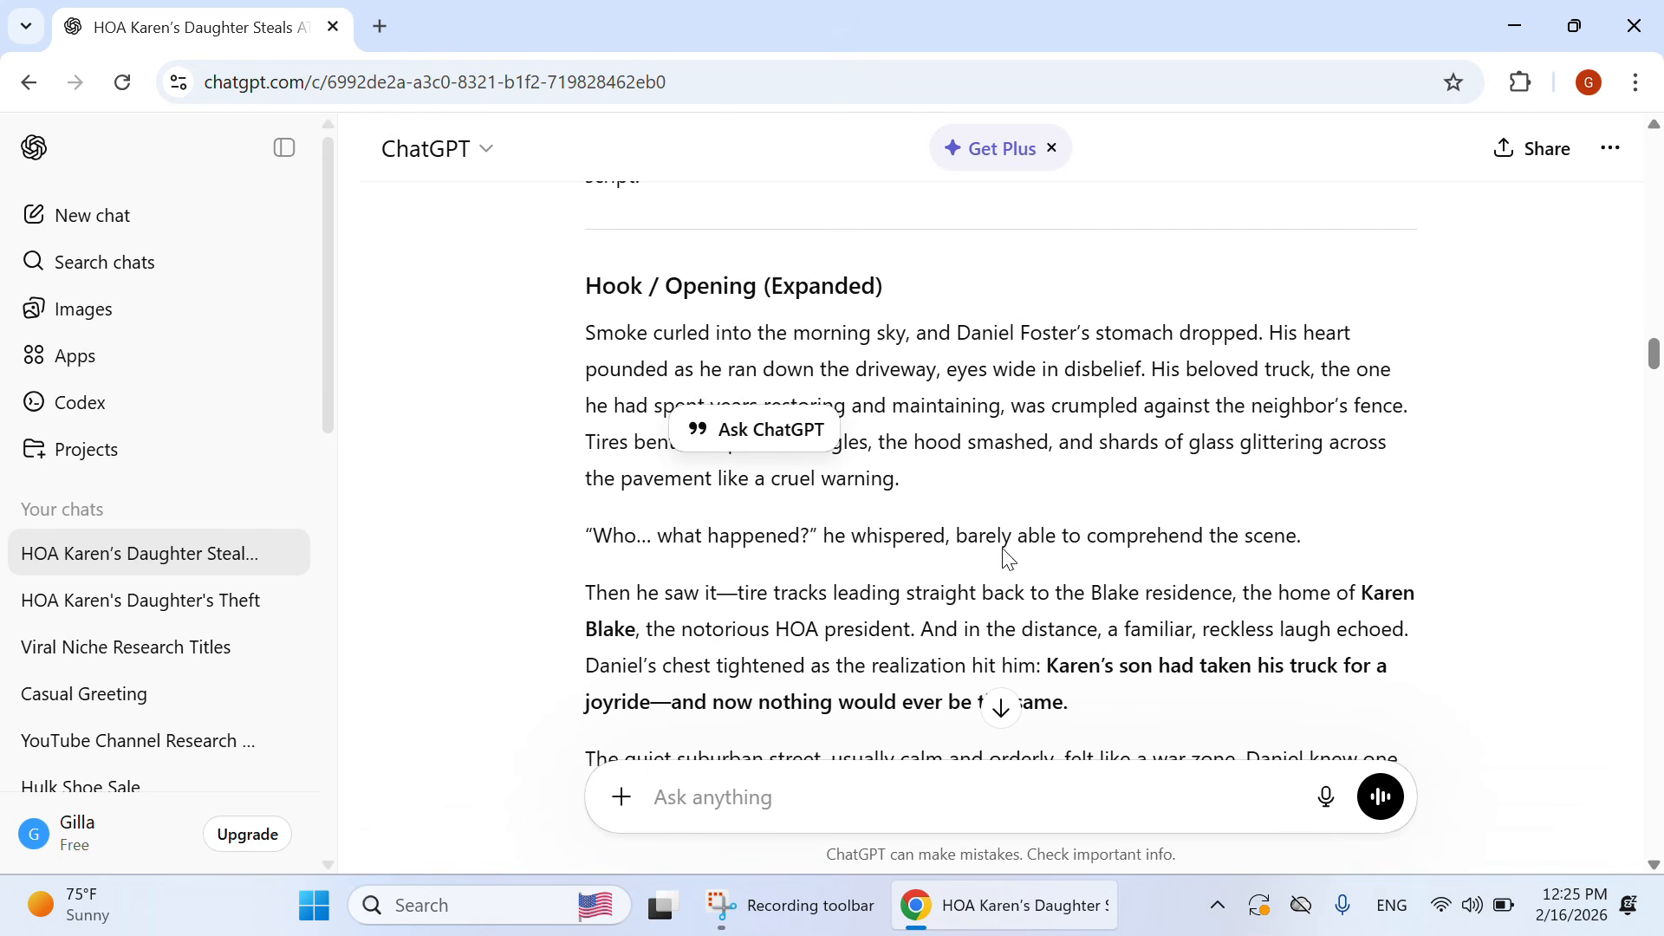
left_click_drag(587, 334, 1323, 441)
scroll(1056, 478, "down", 5)
right_click(1062, 400)
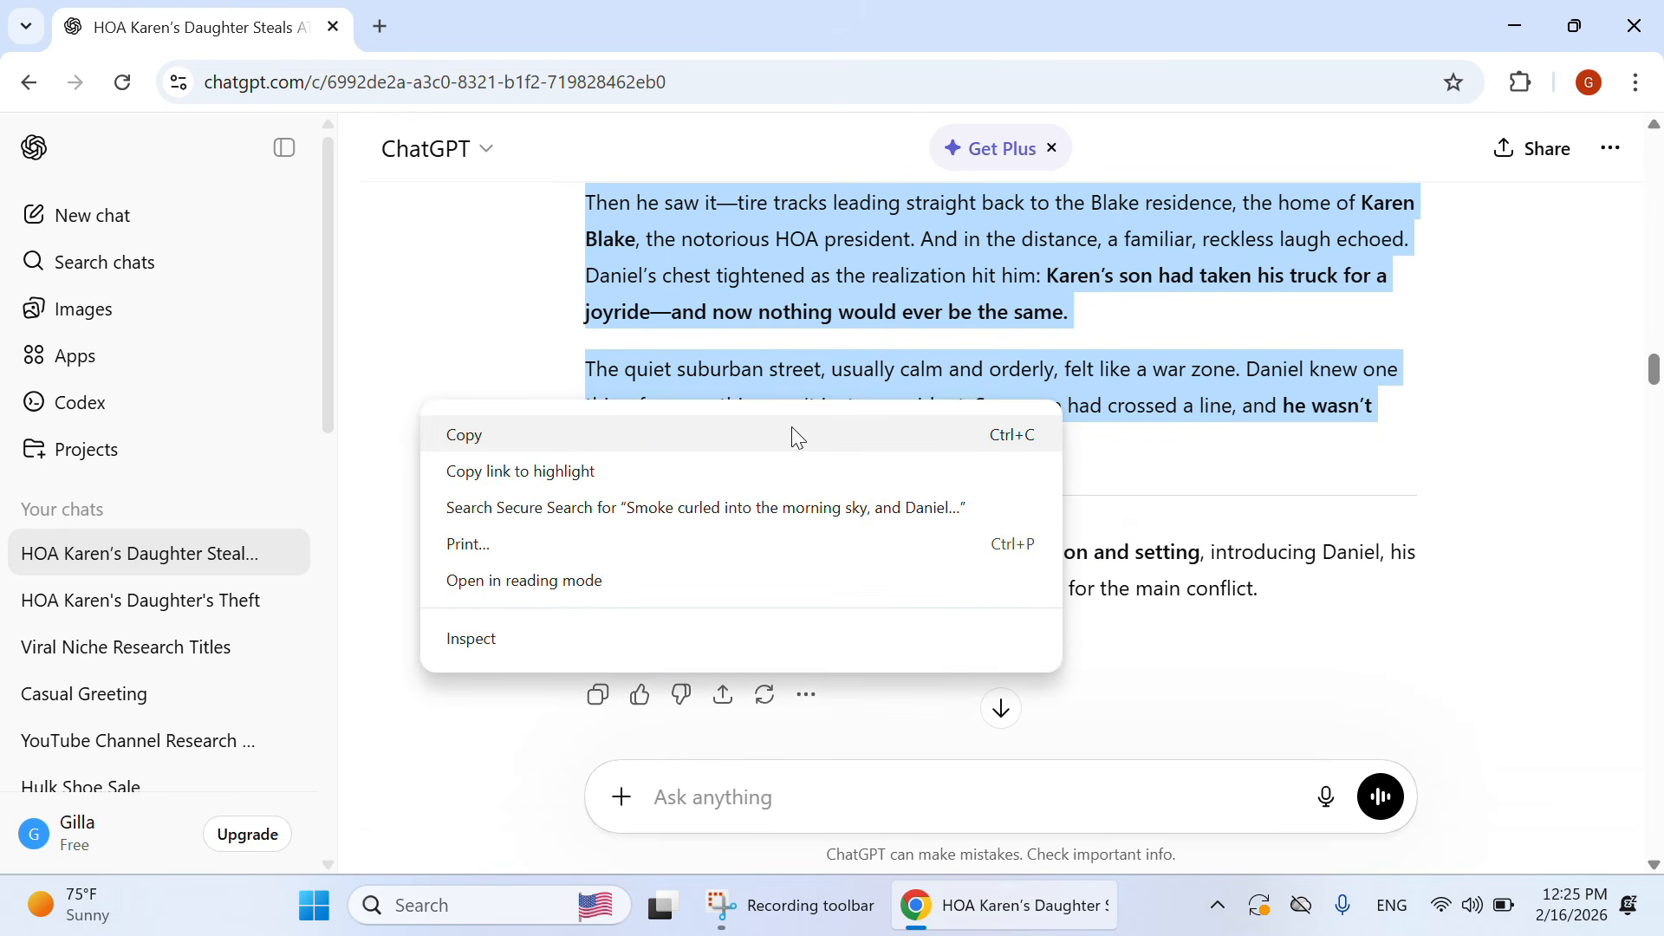
left_click(791, 435)
left_click(677, 811)
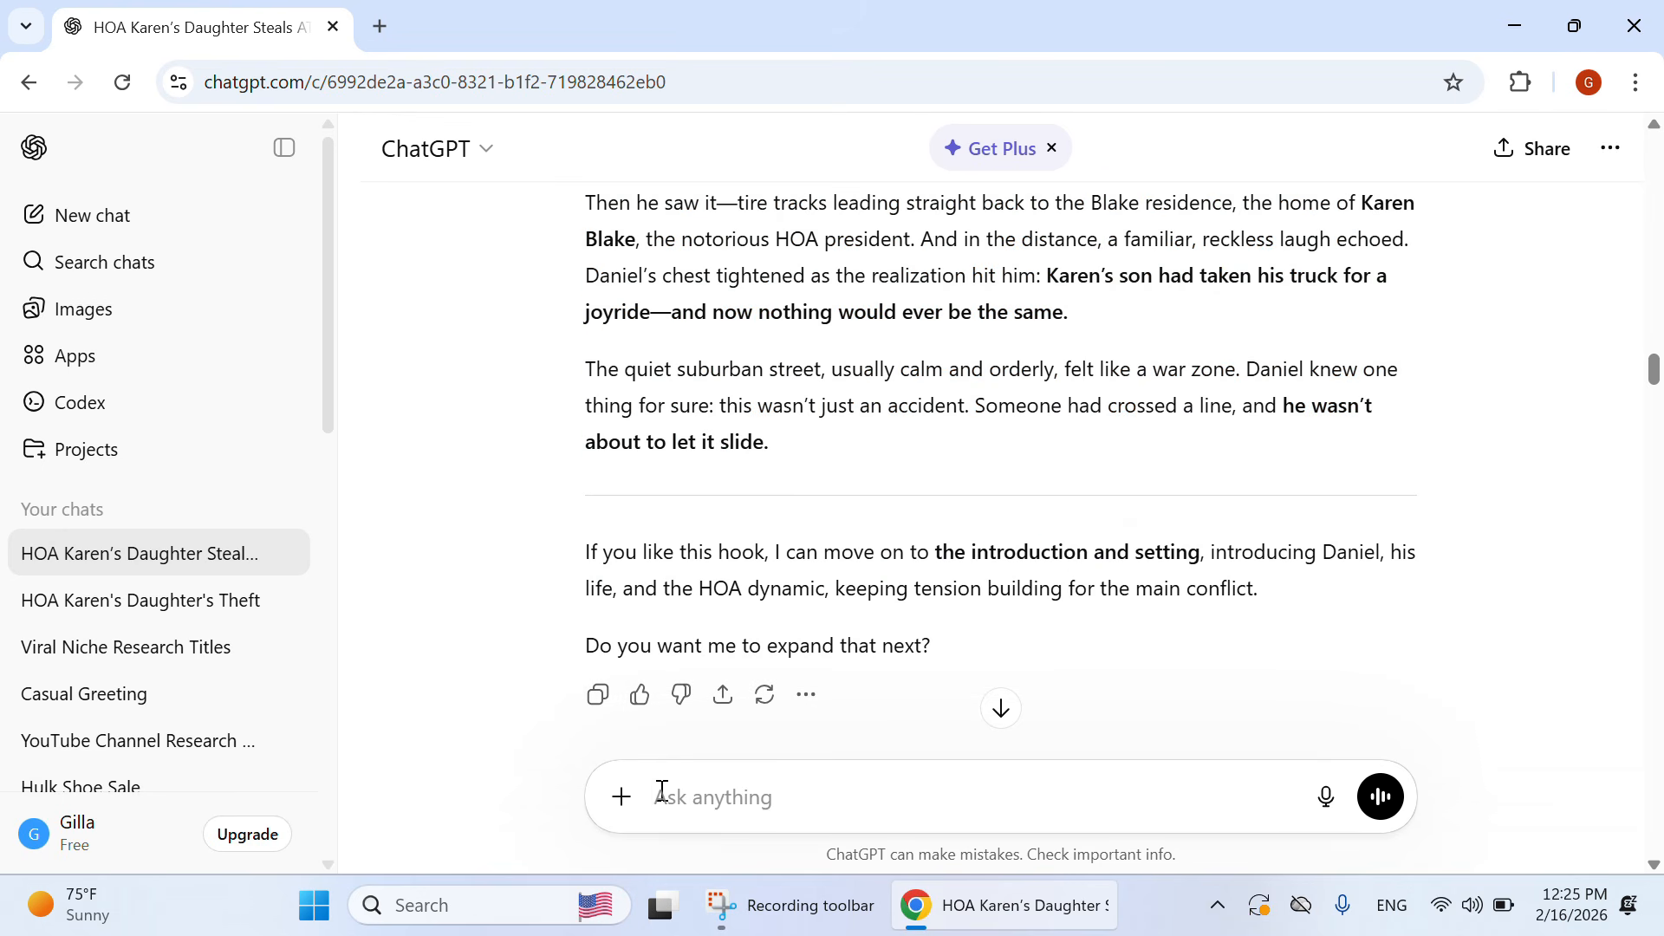
key("ctrl+v")
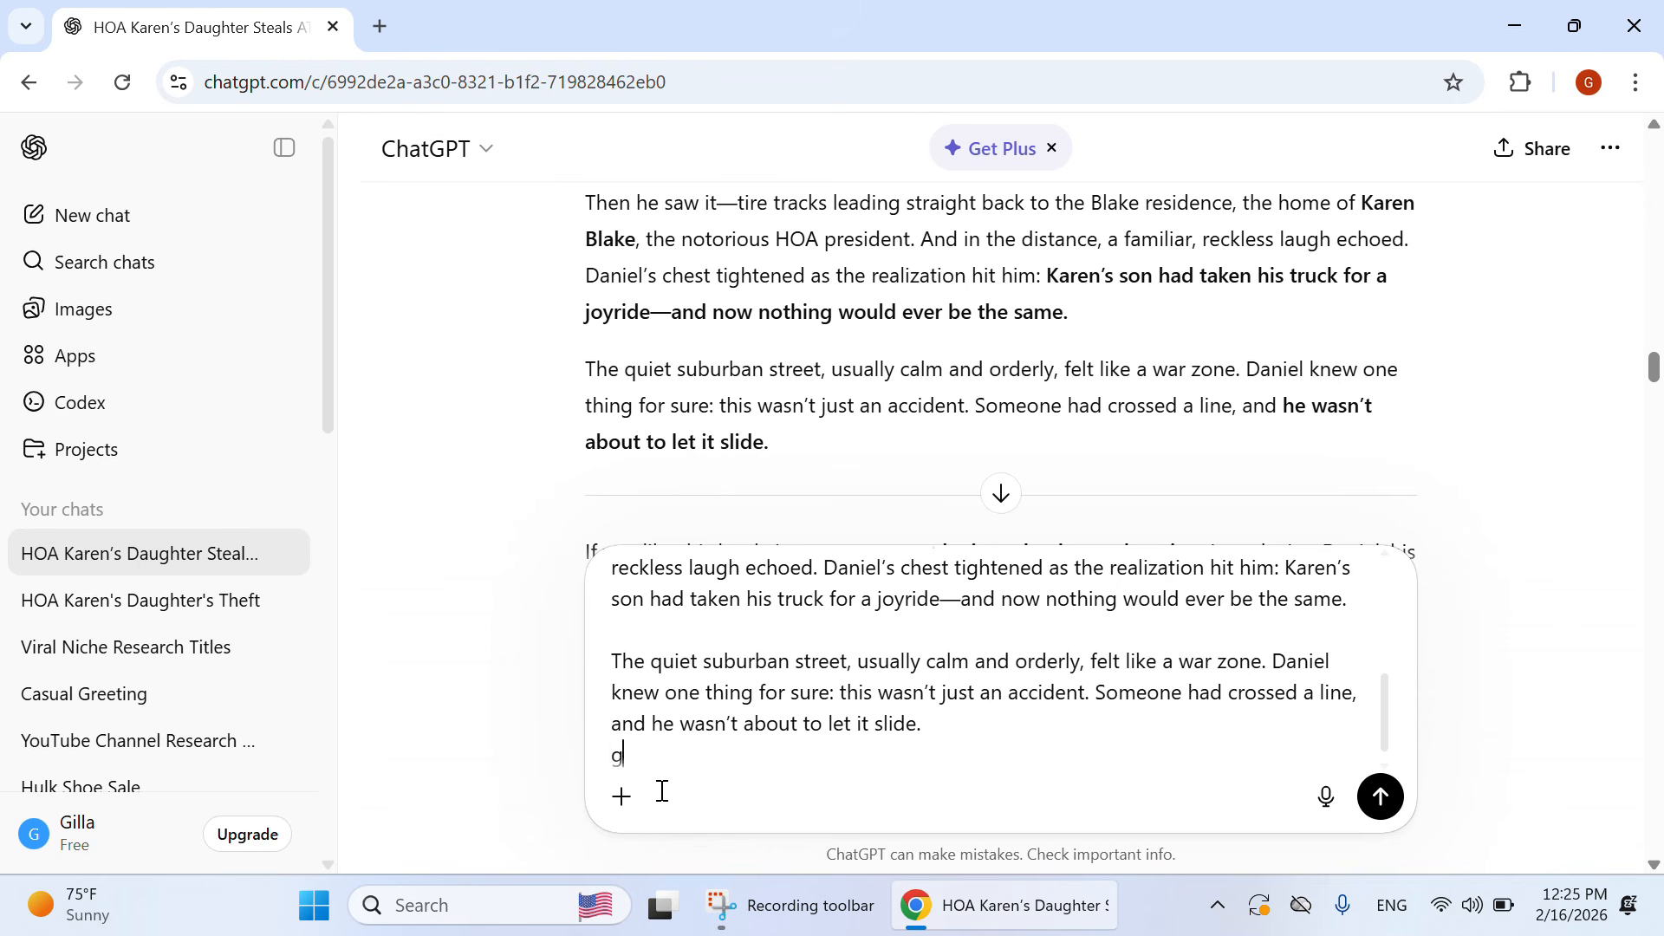
Step: Add "give me text to image prompts according to voice all charcters age ,hair,look ,face etc fixed in each prompt" below the pasted hook and send it
type("ve me text to ima")
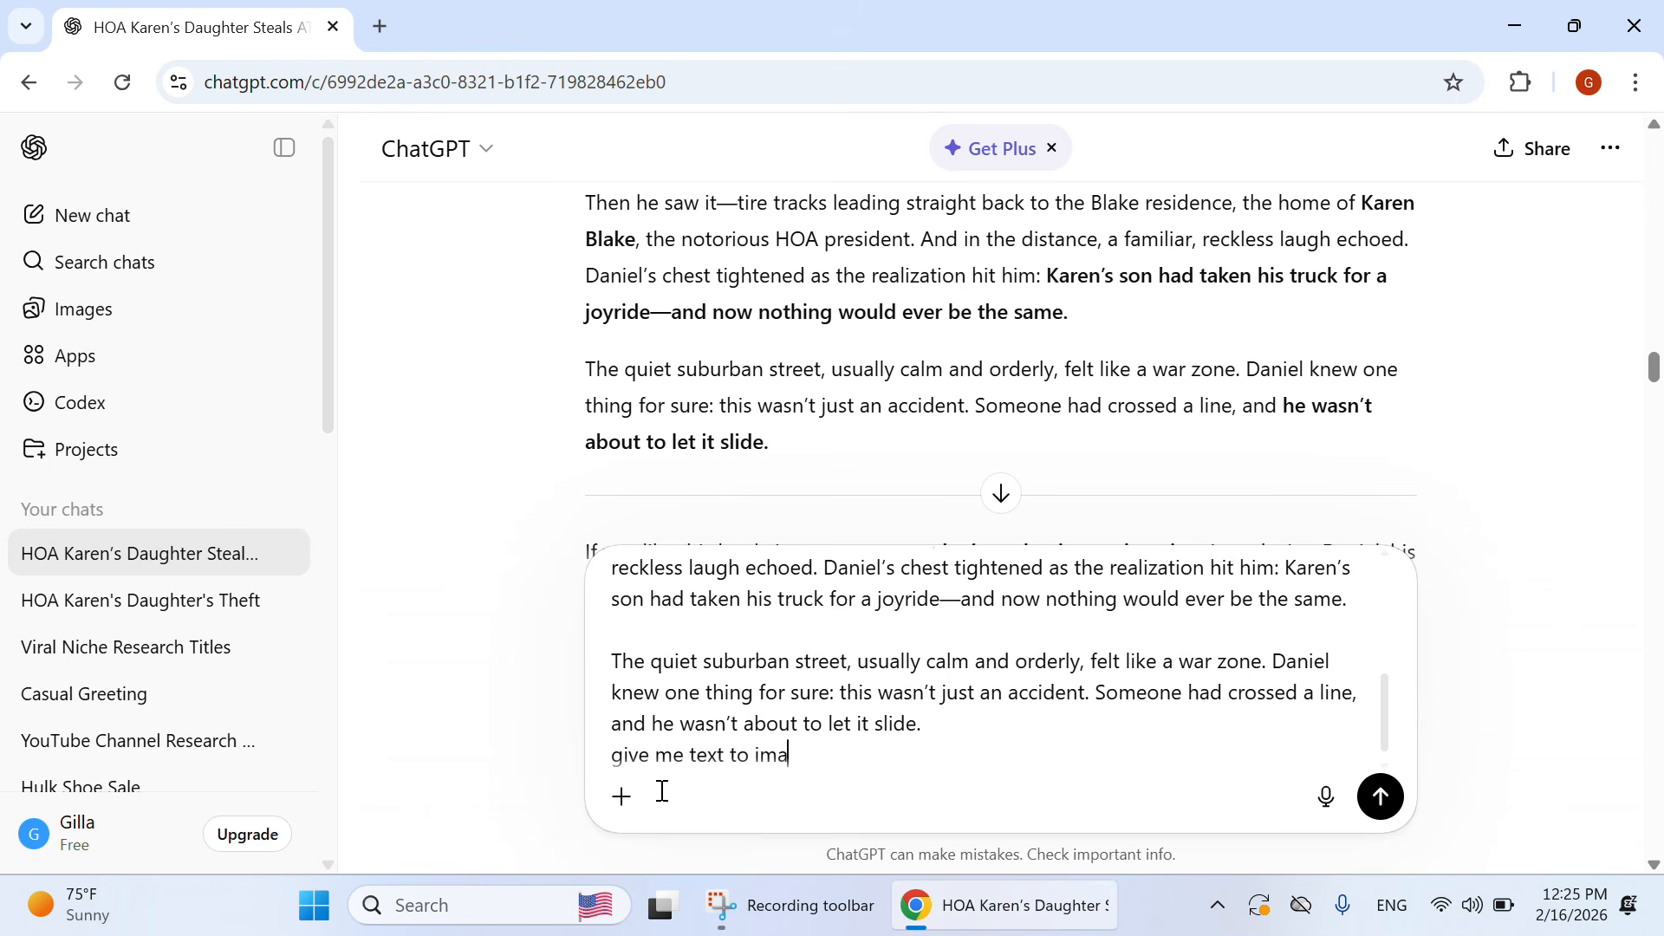
type("ge prompts accor")
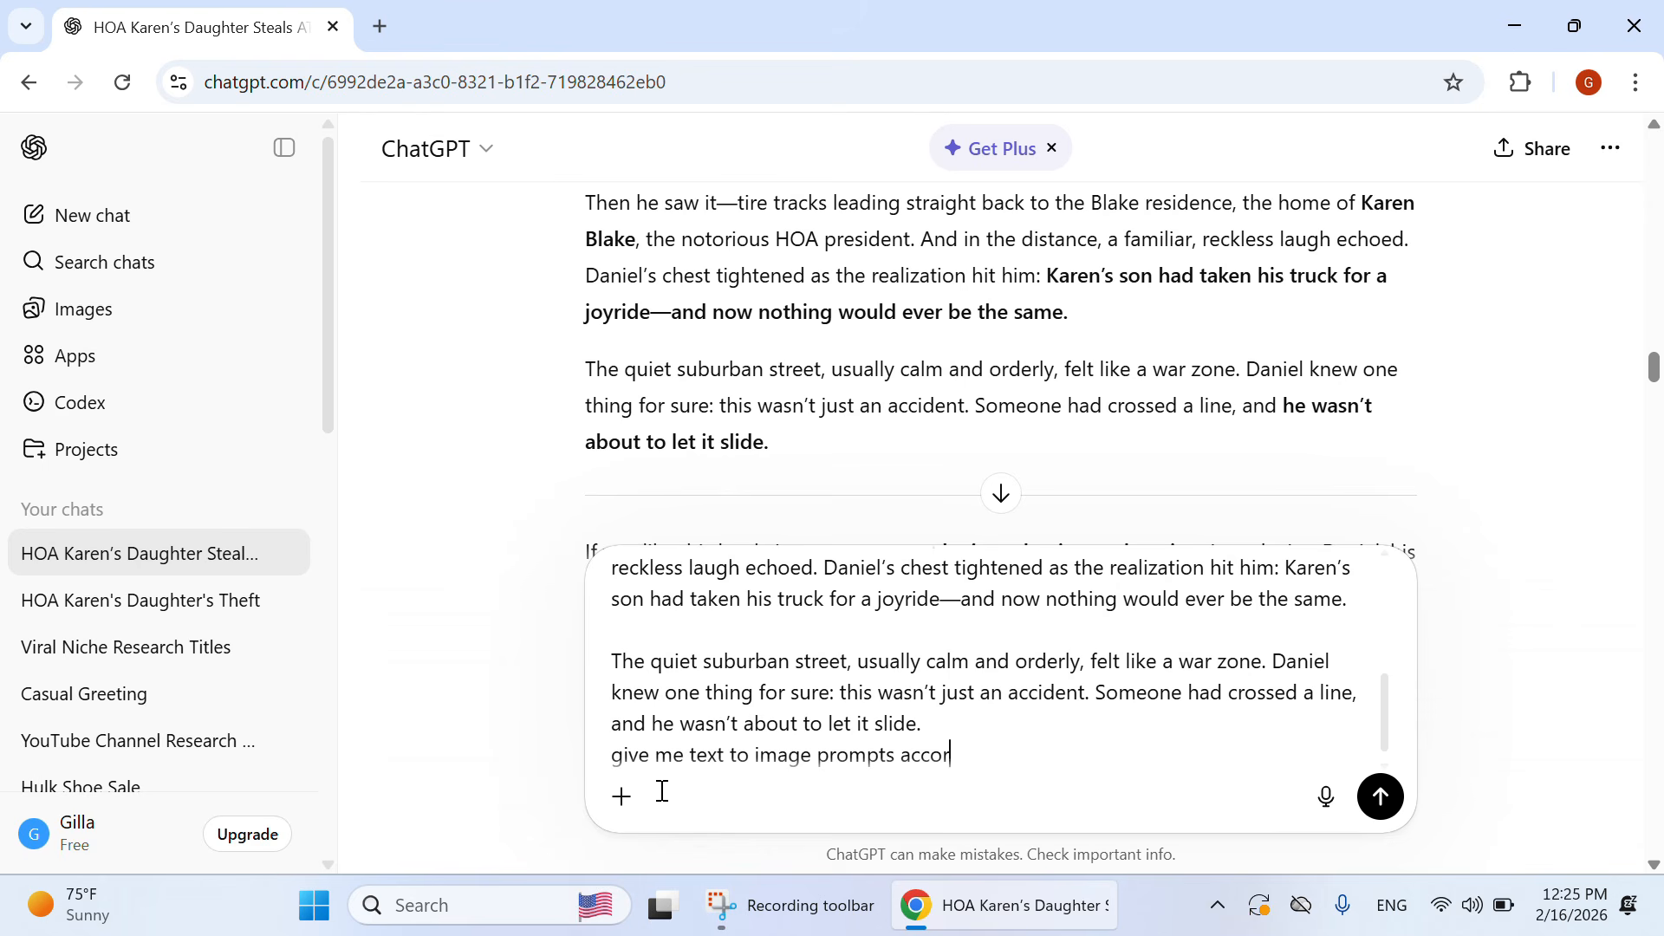
type("ding to void")
type("harcte")
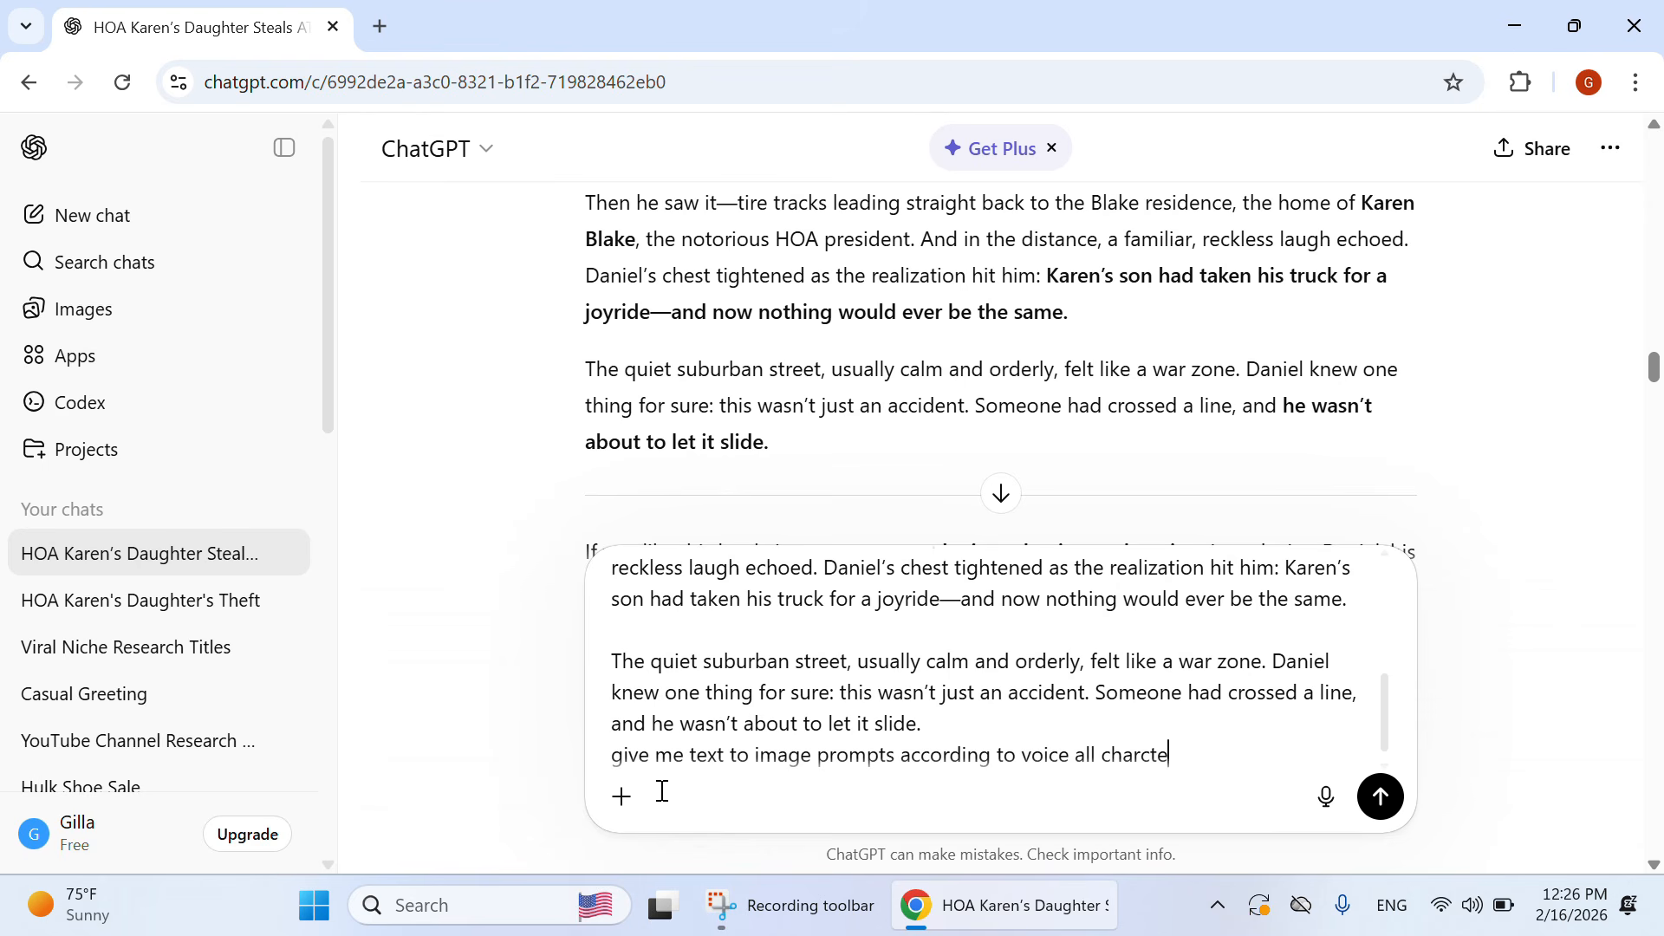
type("rs age ,haire")
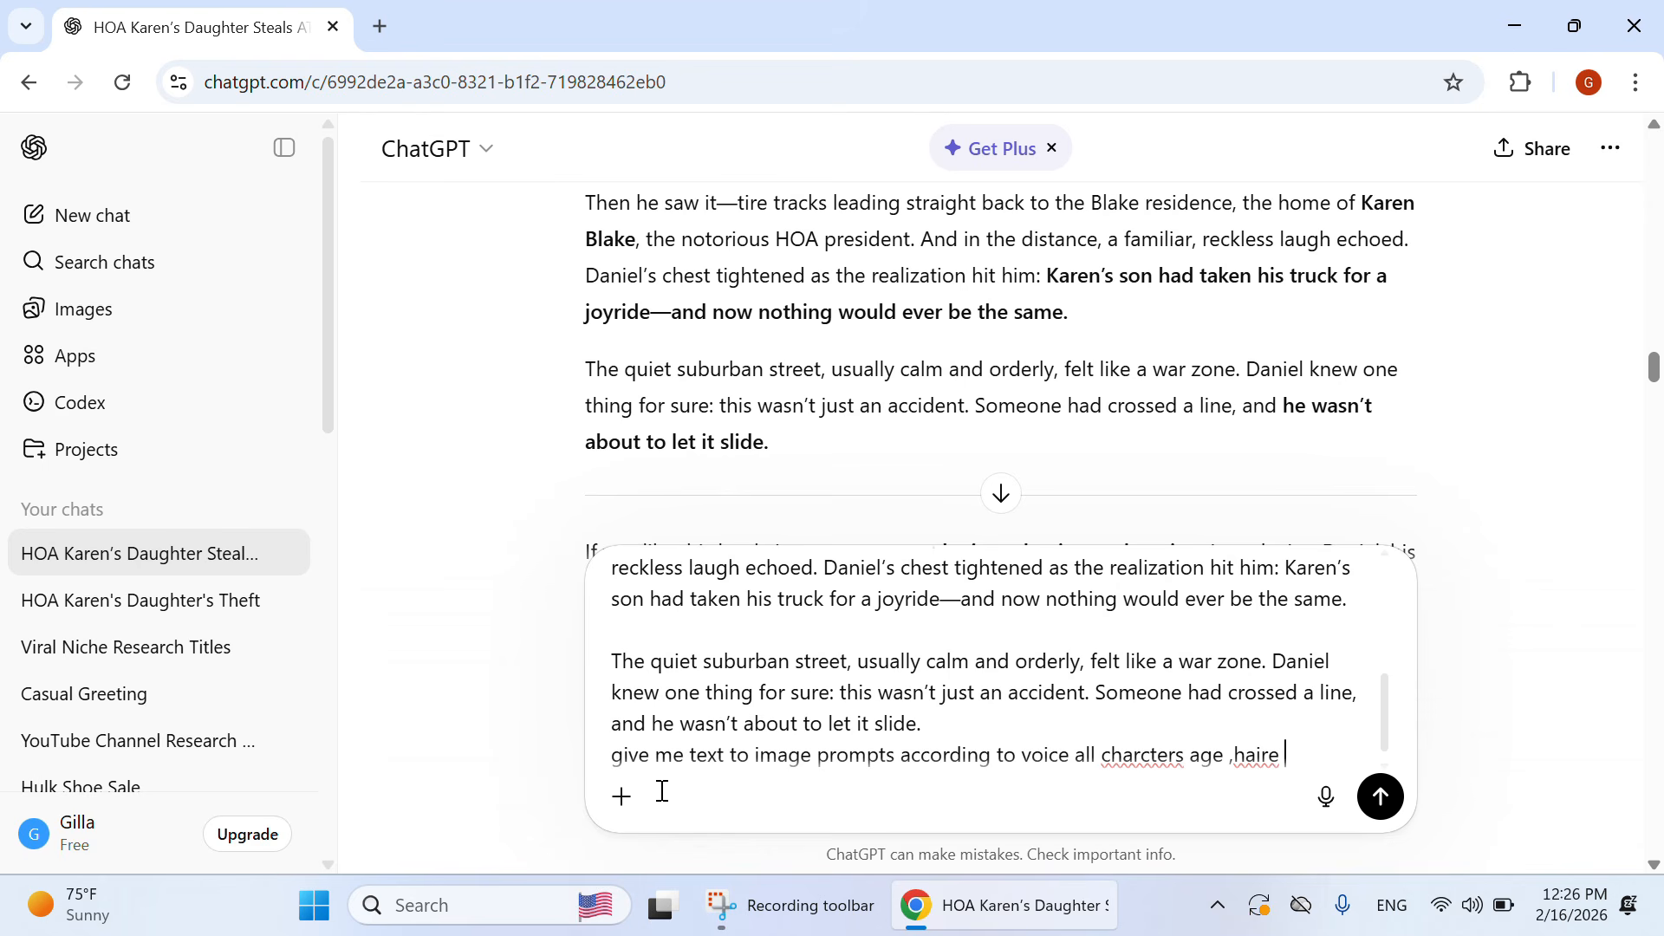
key("BackSpace")
key("BackSpace")
type(",look ,face etc ")
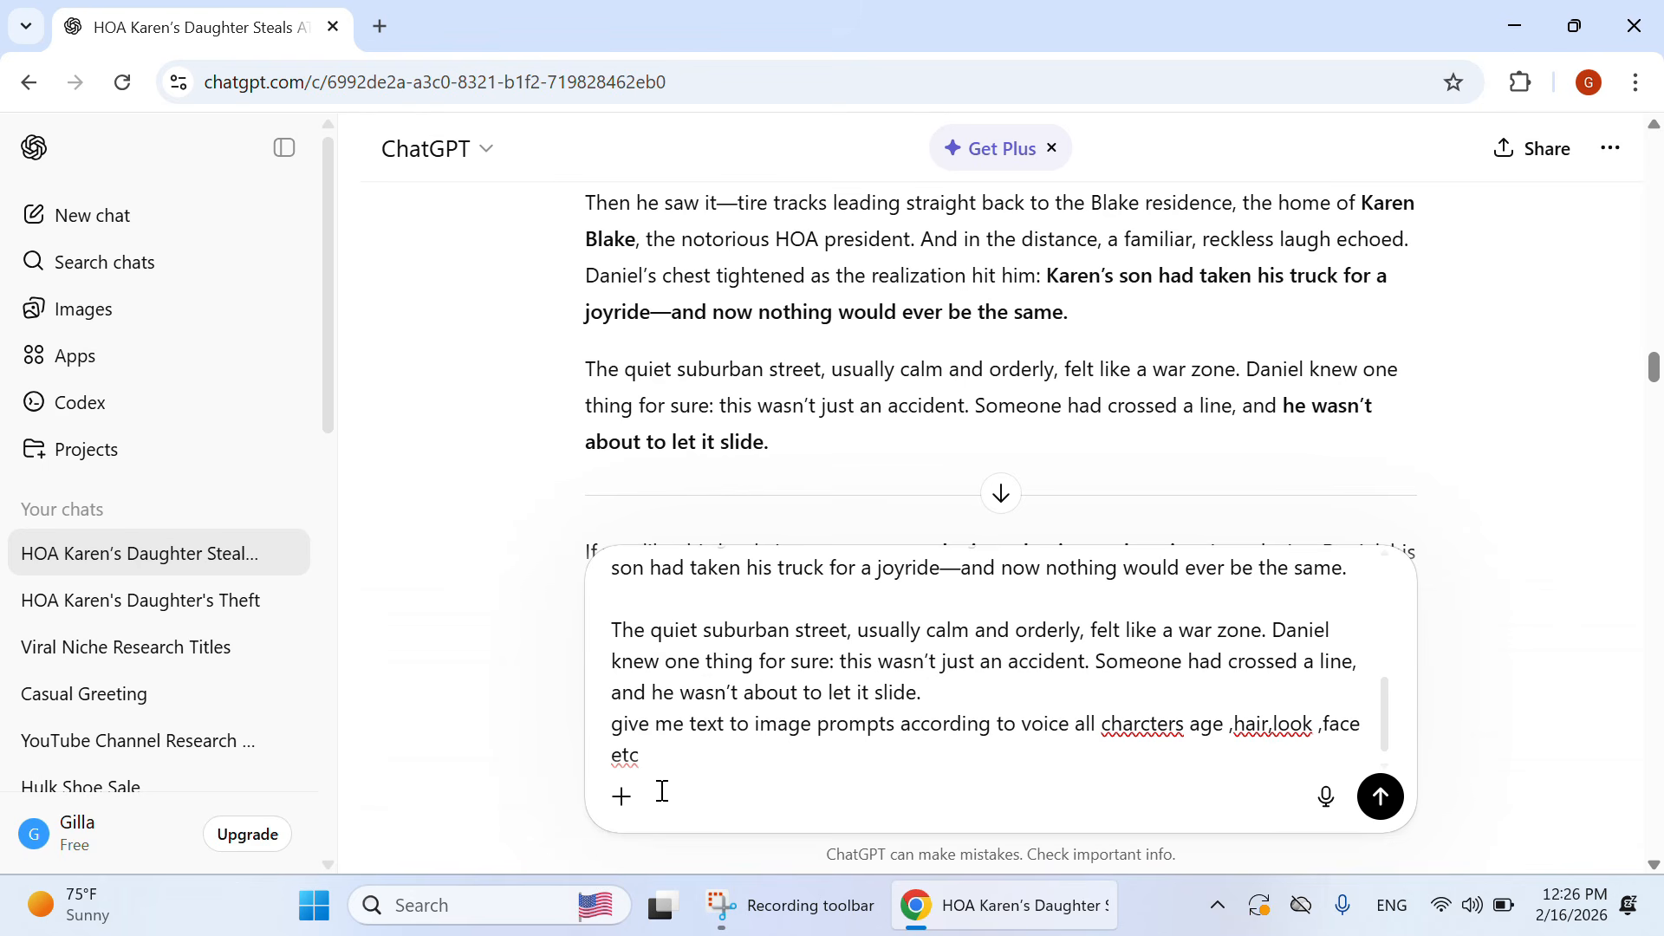
type("fixed in eadch prompt")
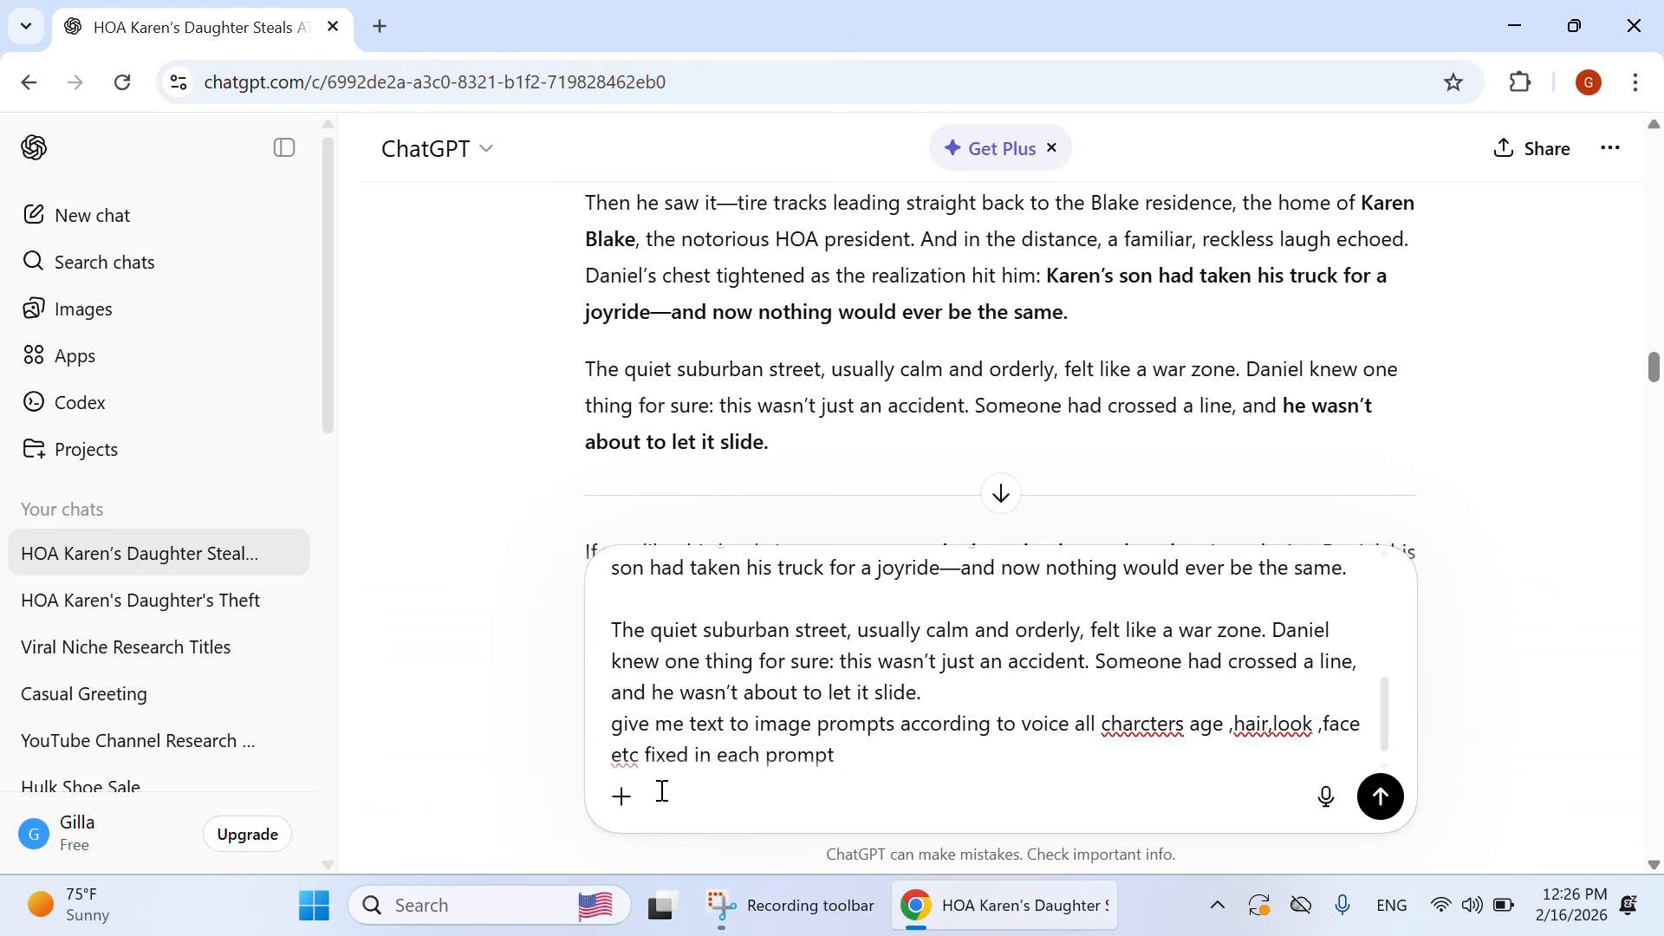
key("Return")
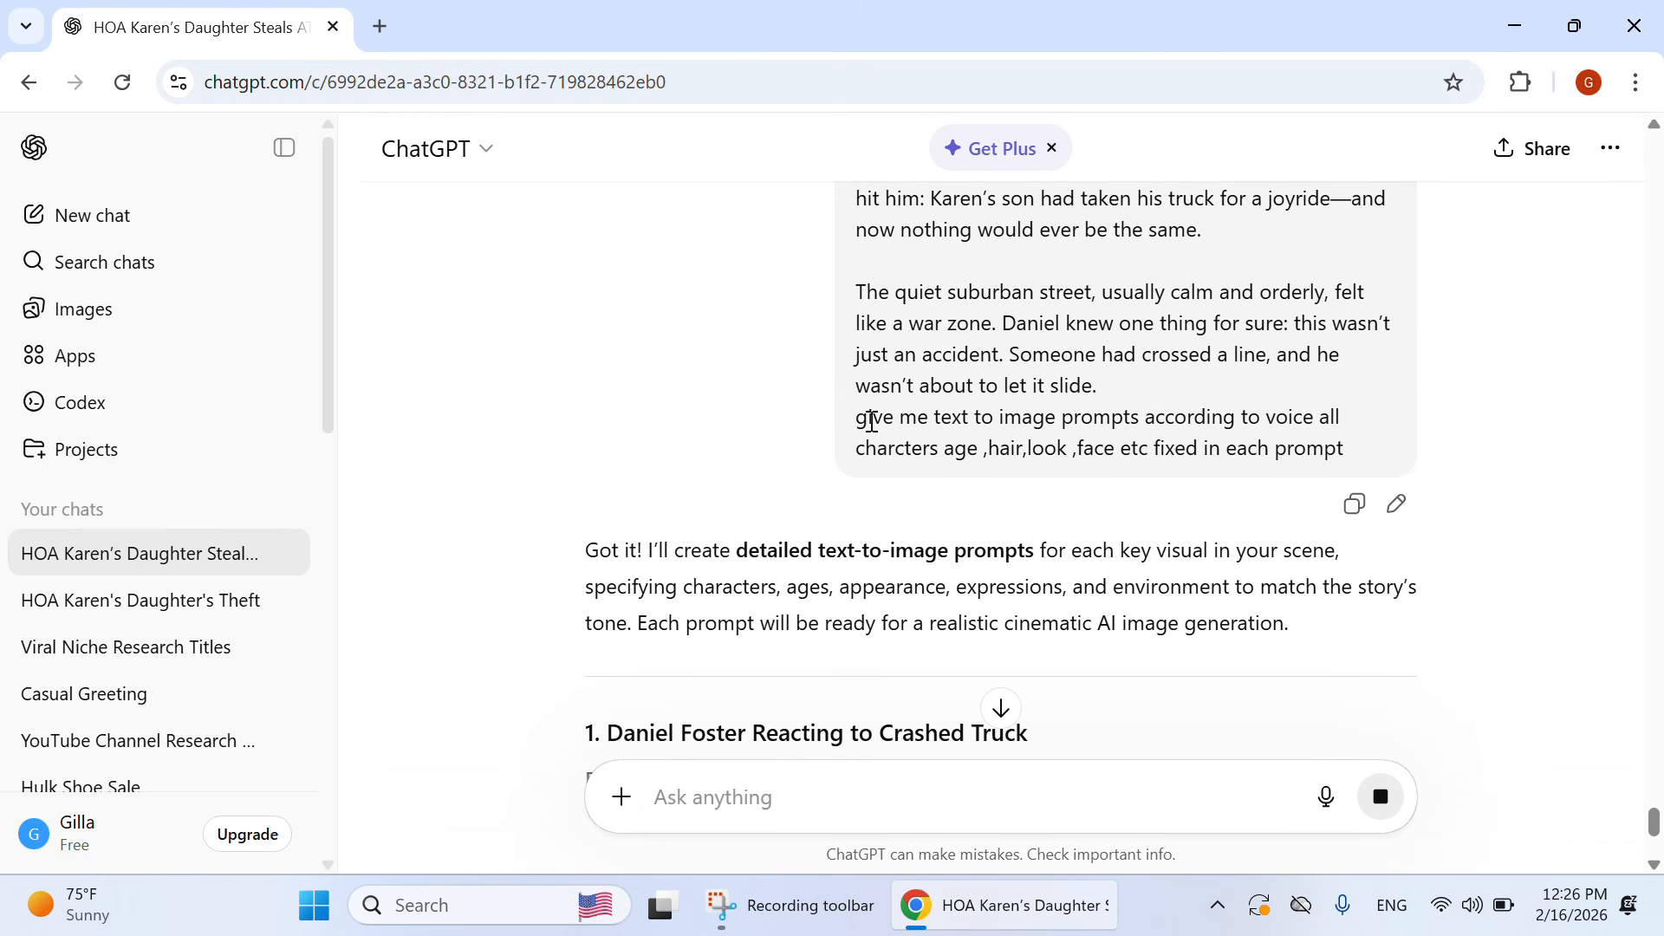
Step: Review the sent request and examine the first generated image prompts, covering the man's reaction and the truck crushed against the fence
left_click_drag(858, 422, 1372, 447)
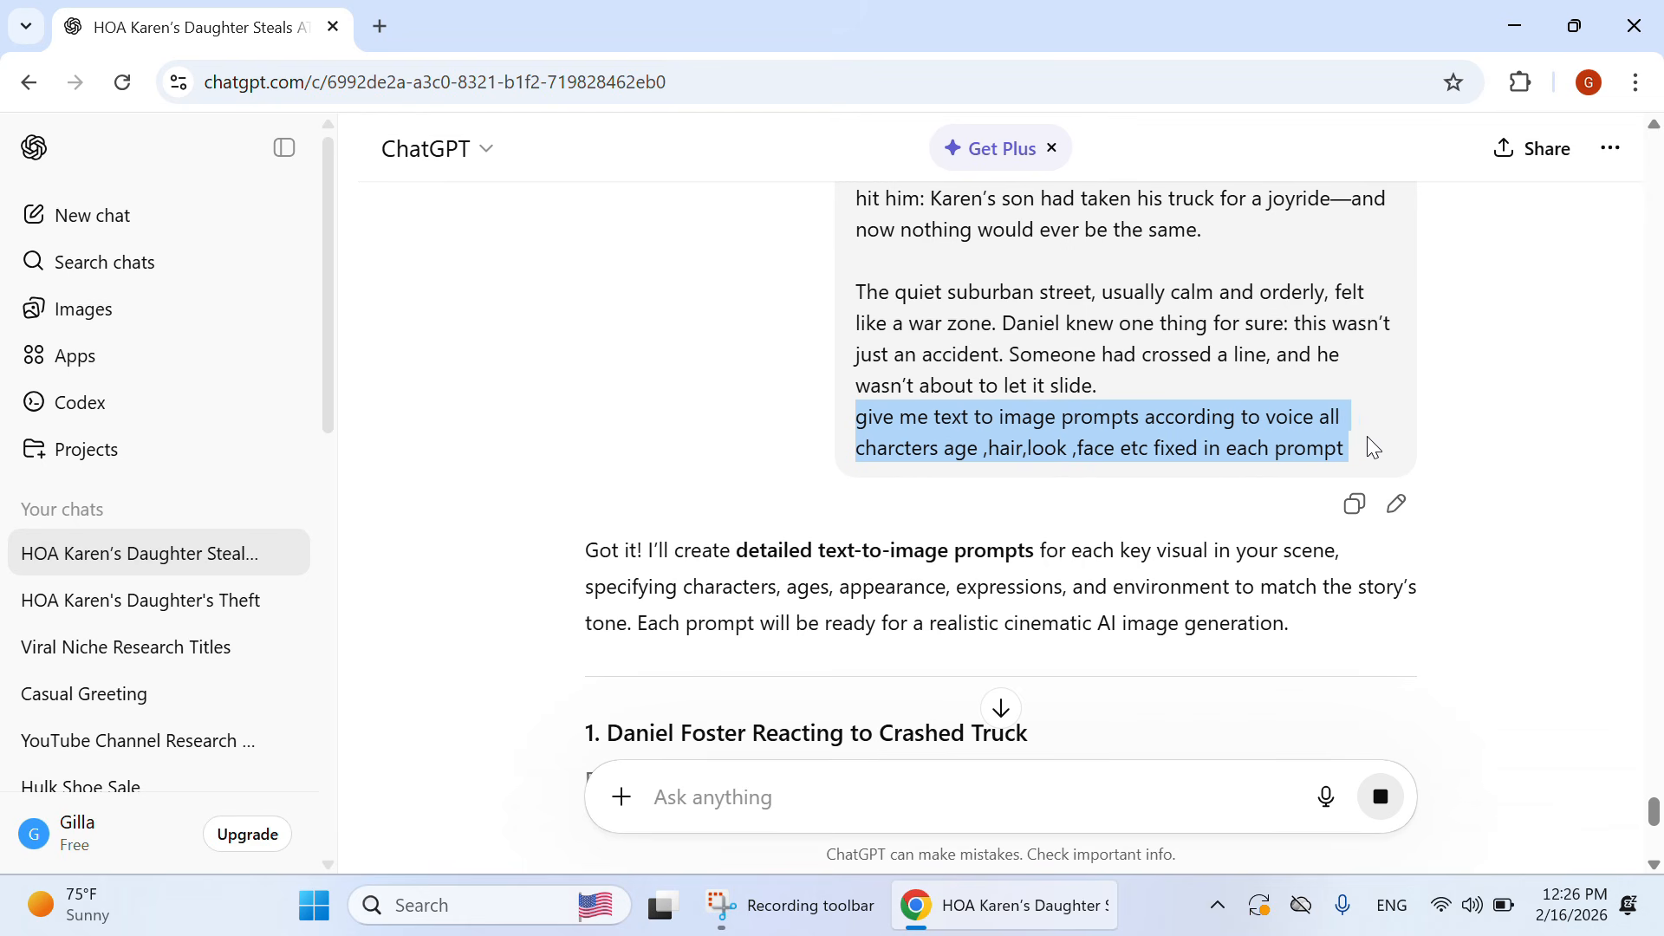
scroll(1260, 485, "down", 1)
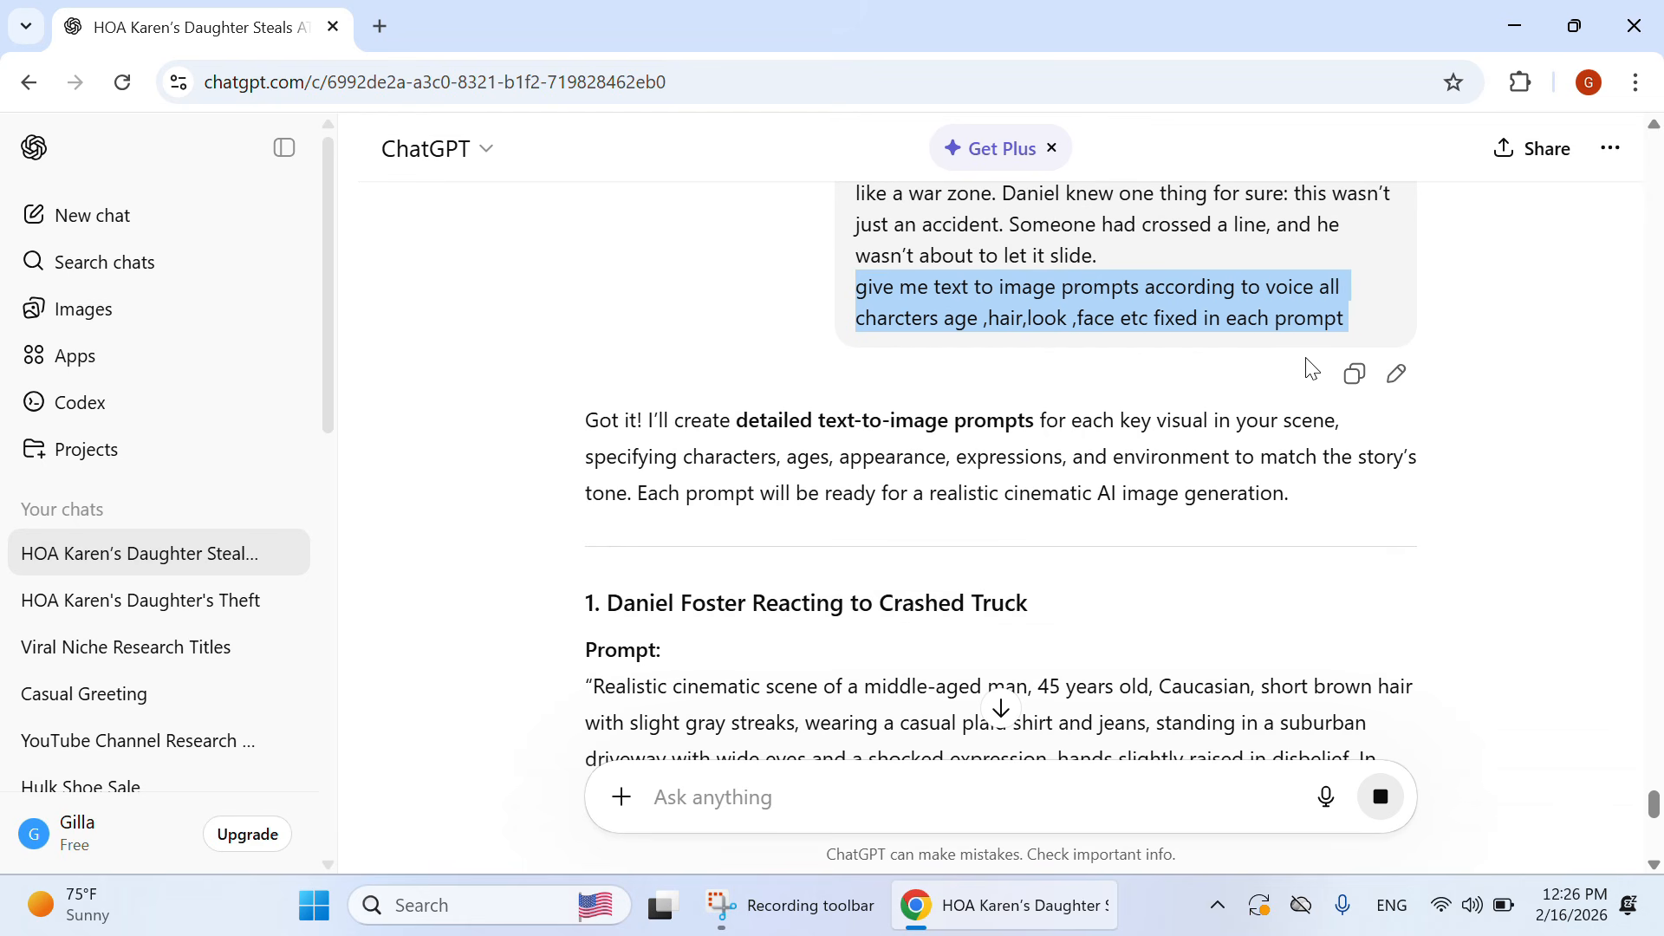
scroll(1153, 433, "down", 2)
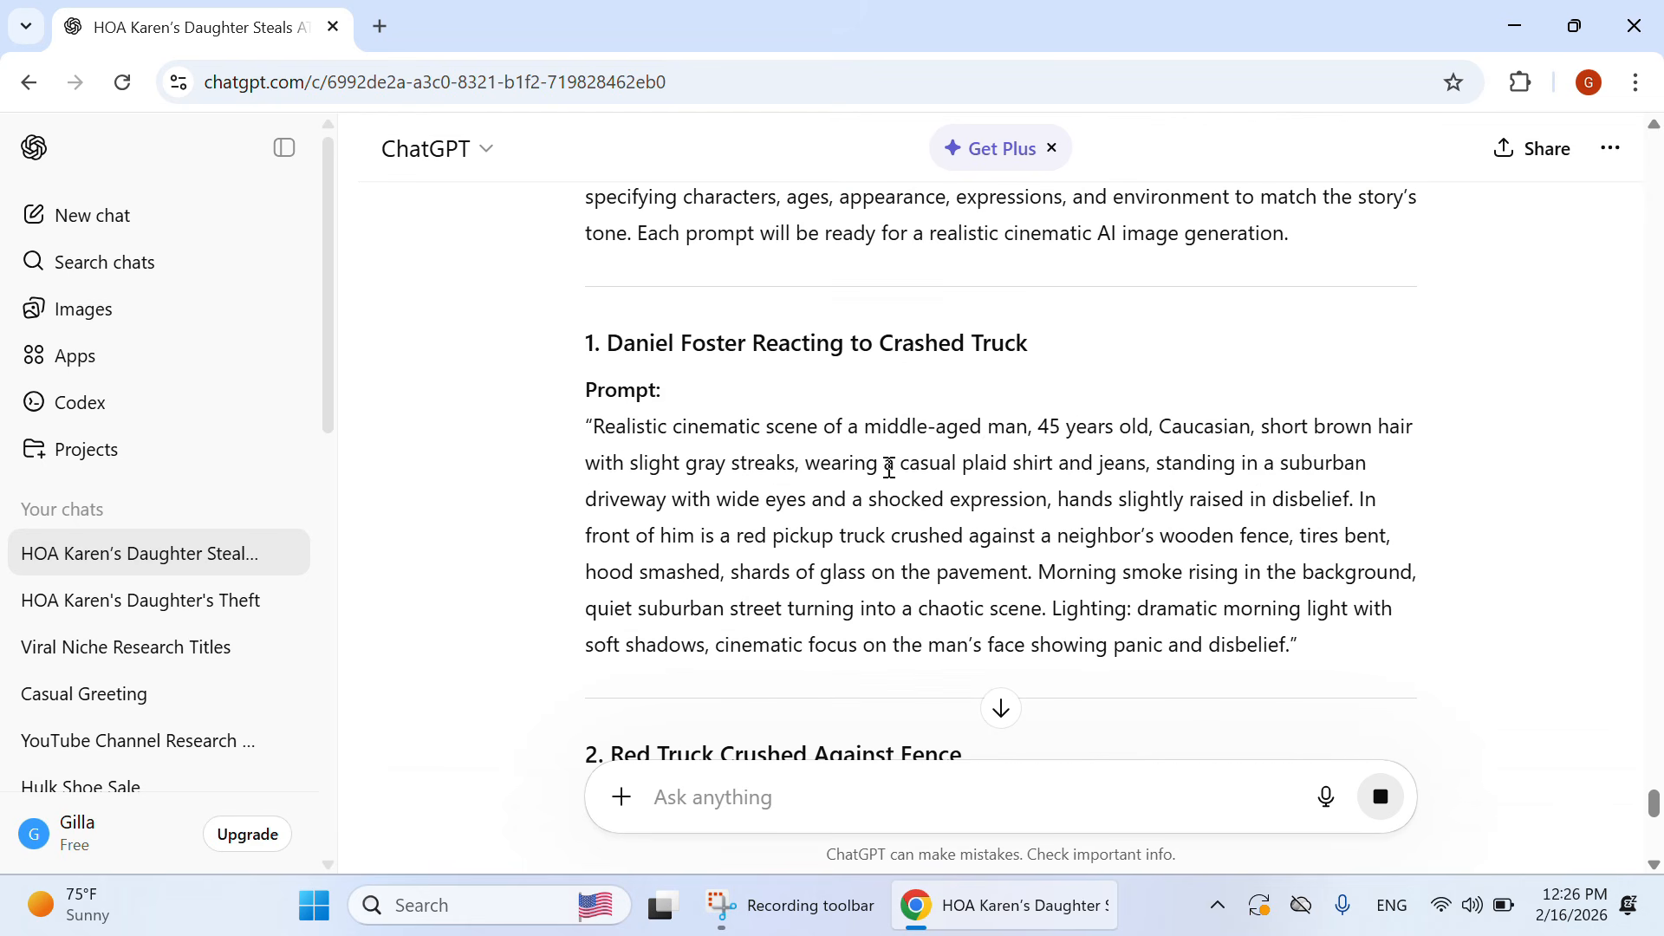
left_click_drag(610, 347, 902, 351)
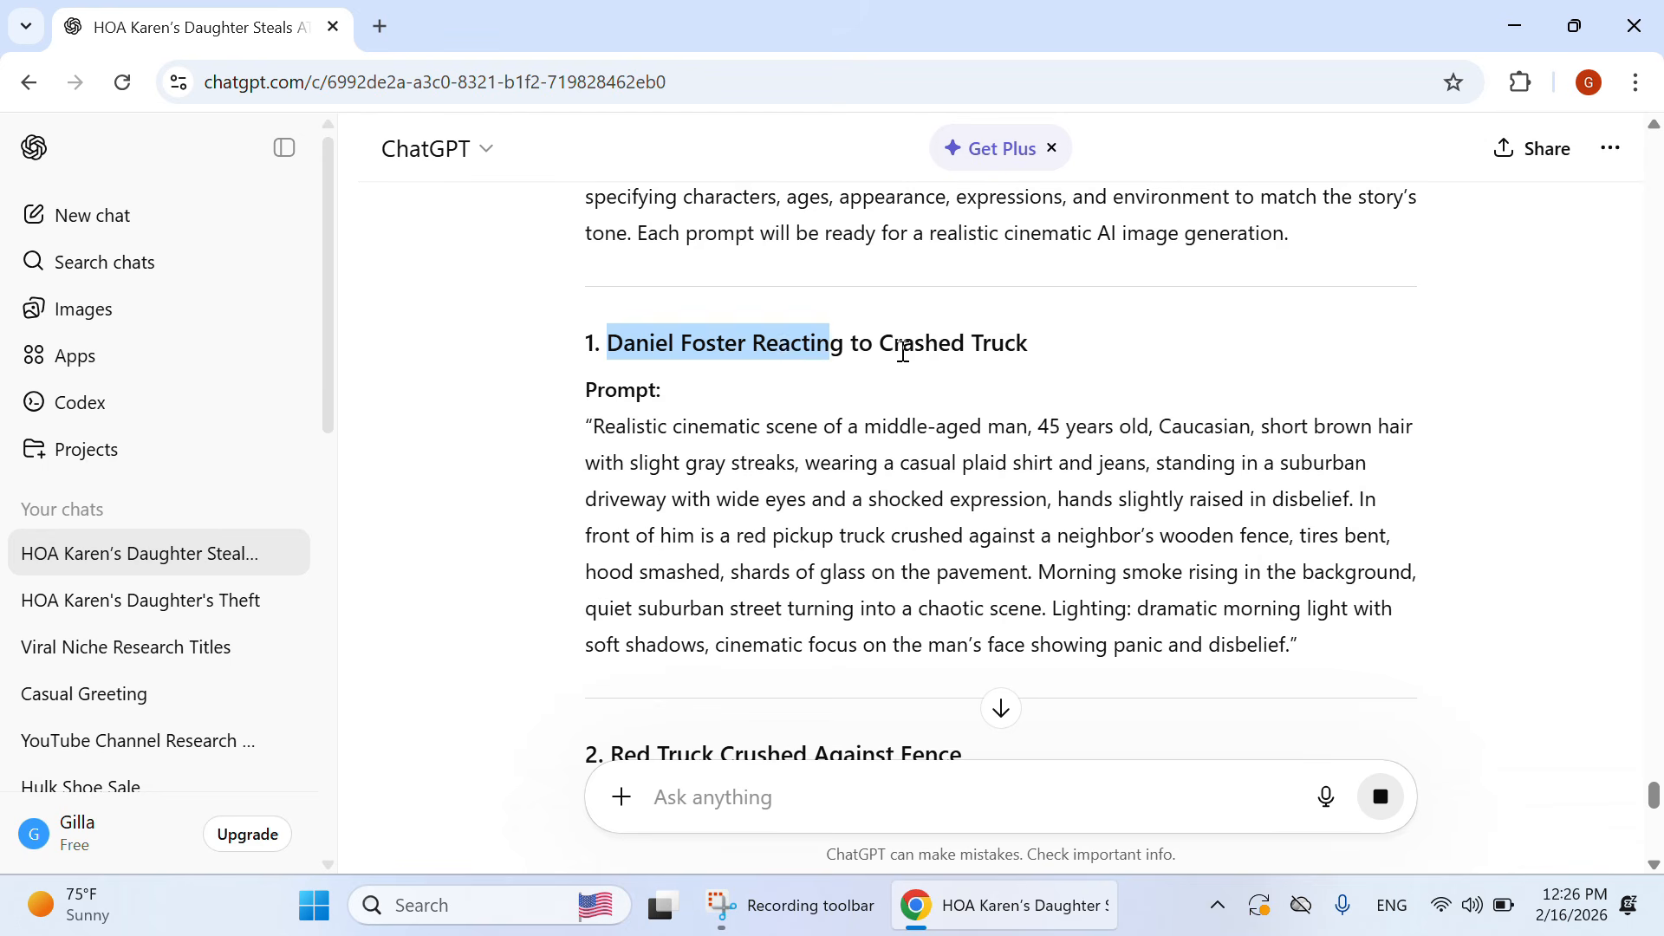
left_click(1038, 356)
left_click_drag(590, 424, 1355, 687)
scroll(1274, 605, "down", 4)
left_click_drag(591, 448, 1196, 720)
scroll(1196, 720, "down", 4)
left_click(710, 482)
Step: Read through the remaining image prompts down to the Suburban Street as "War Zone" scene and the closing hero image offer
scroll(858, 523, "down", 10)
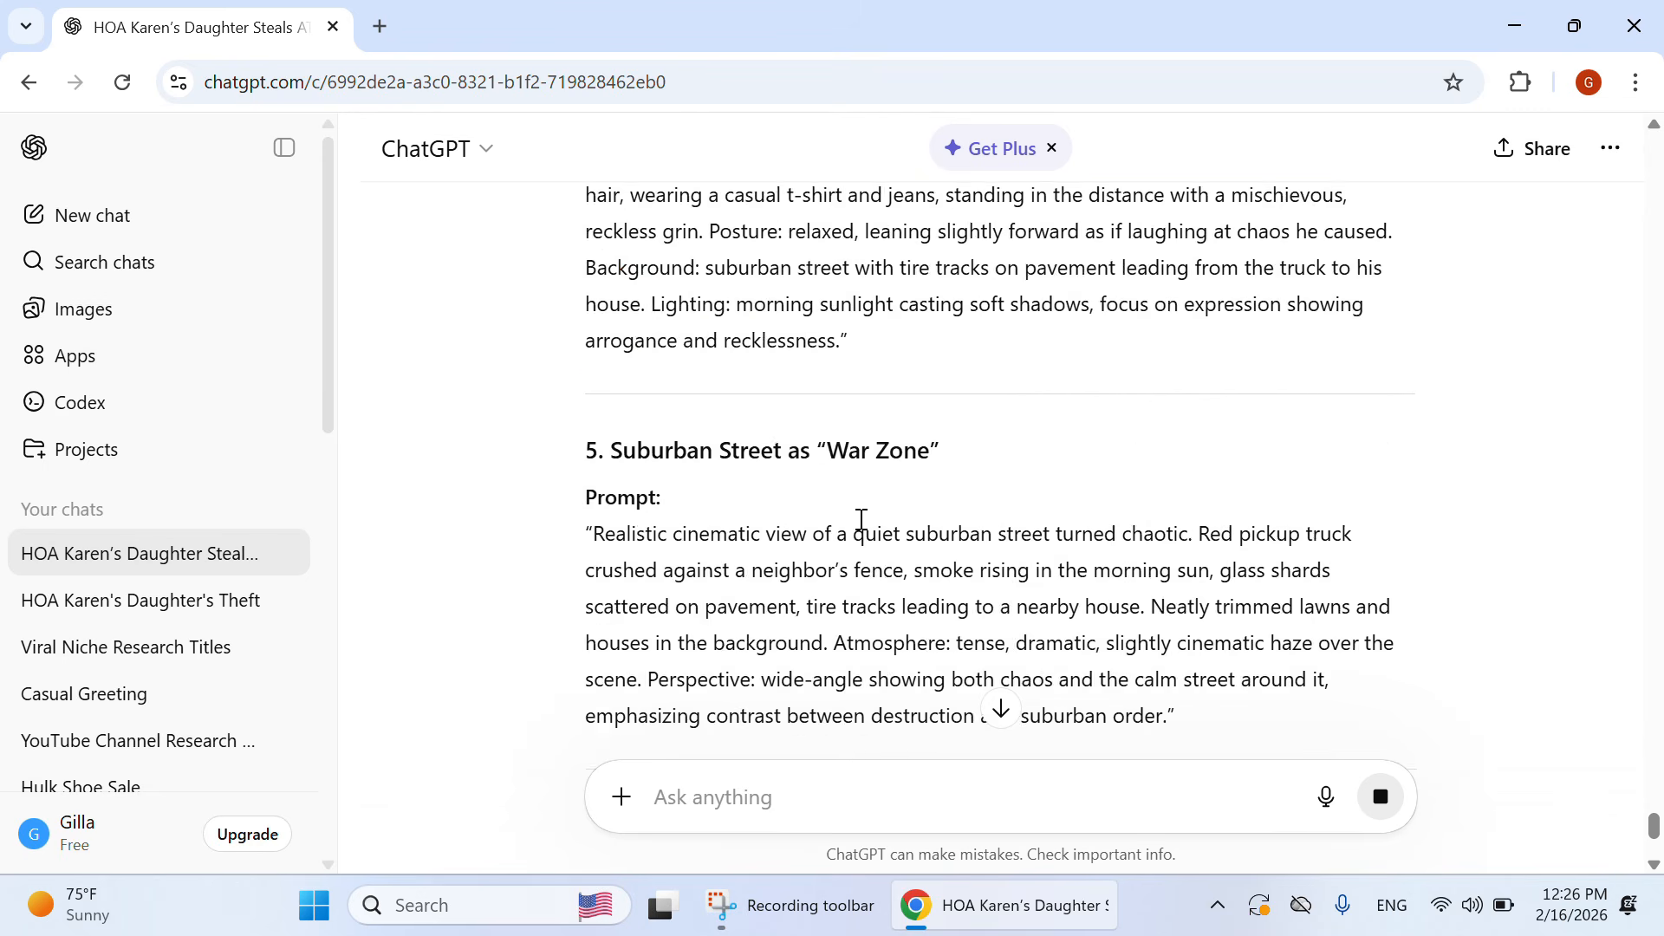
scroll(867, 511, "up", 3)
scroll(1210, 512, "down", 2)
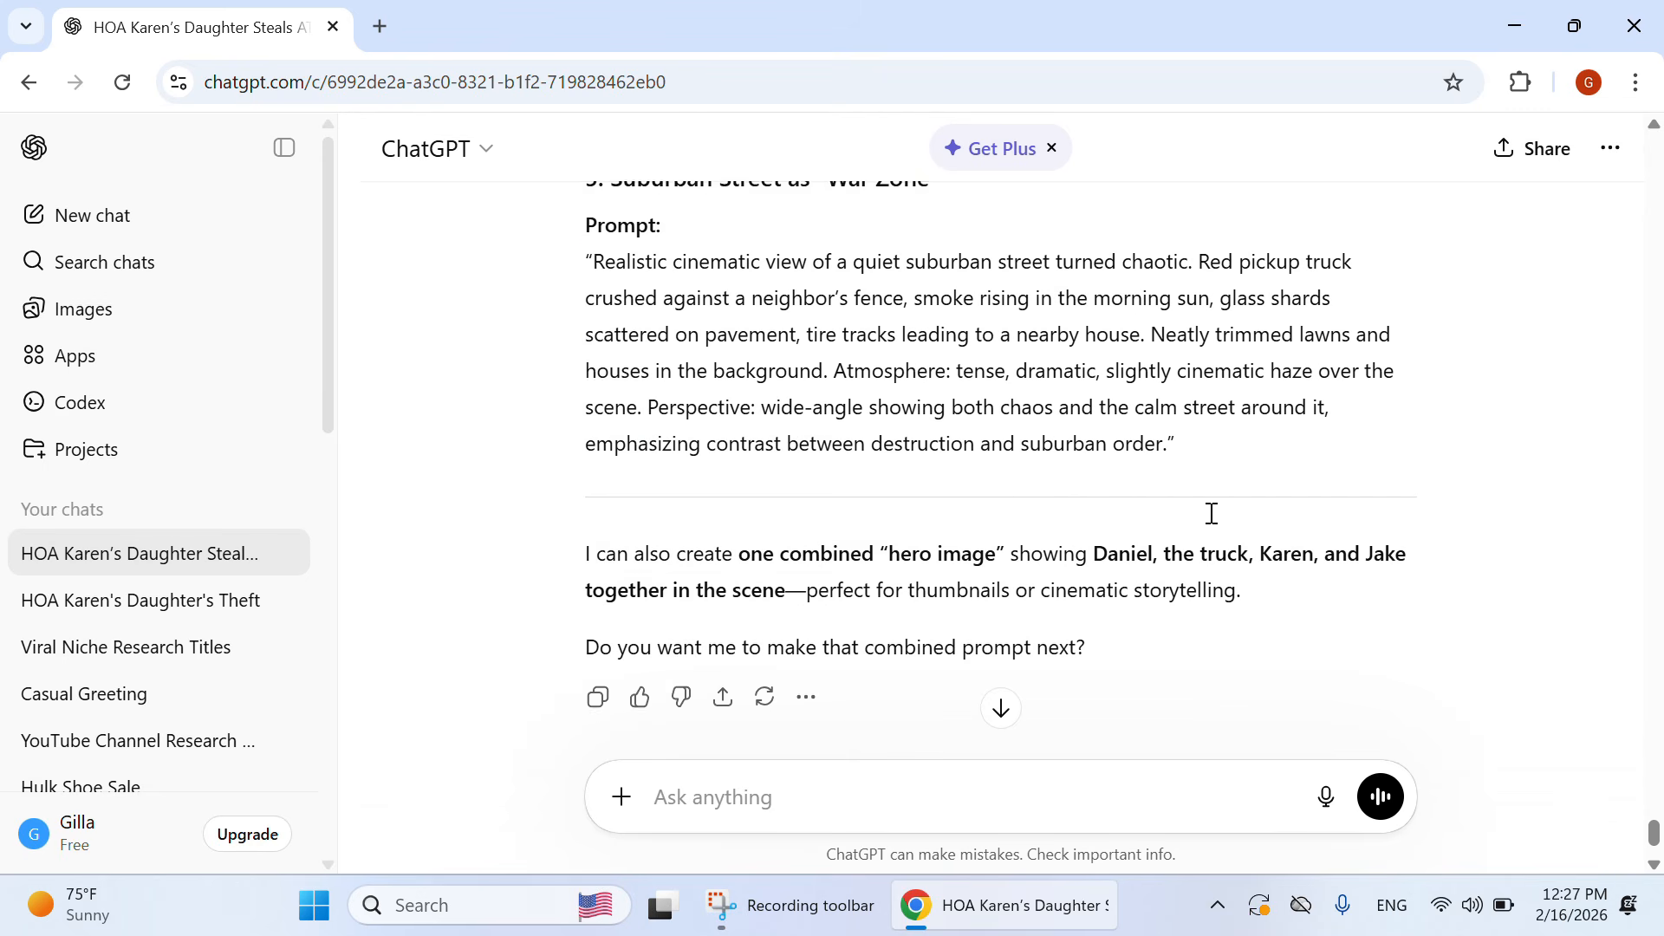
scroll(1204, 524, "up", 6)
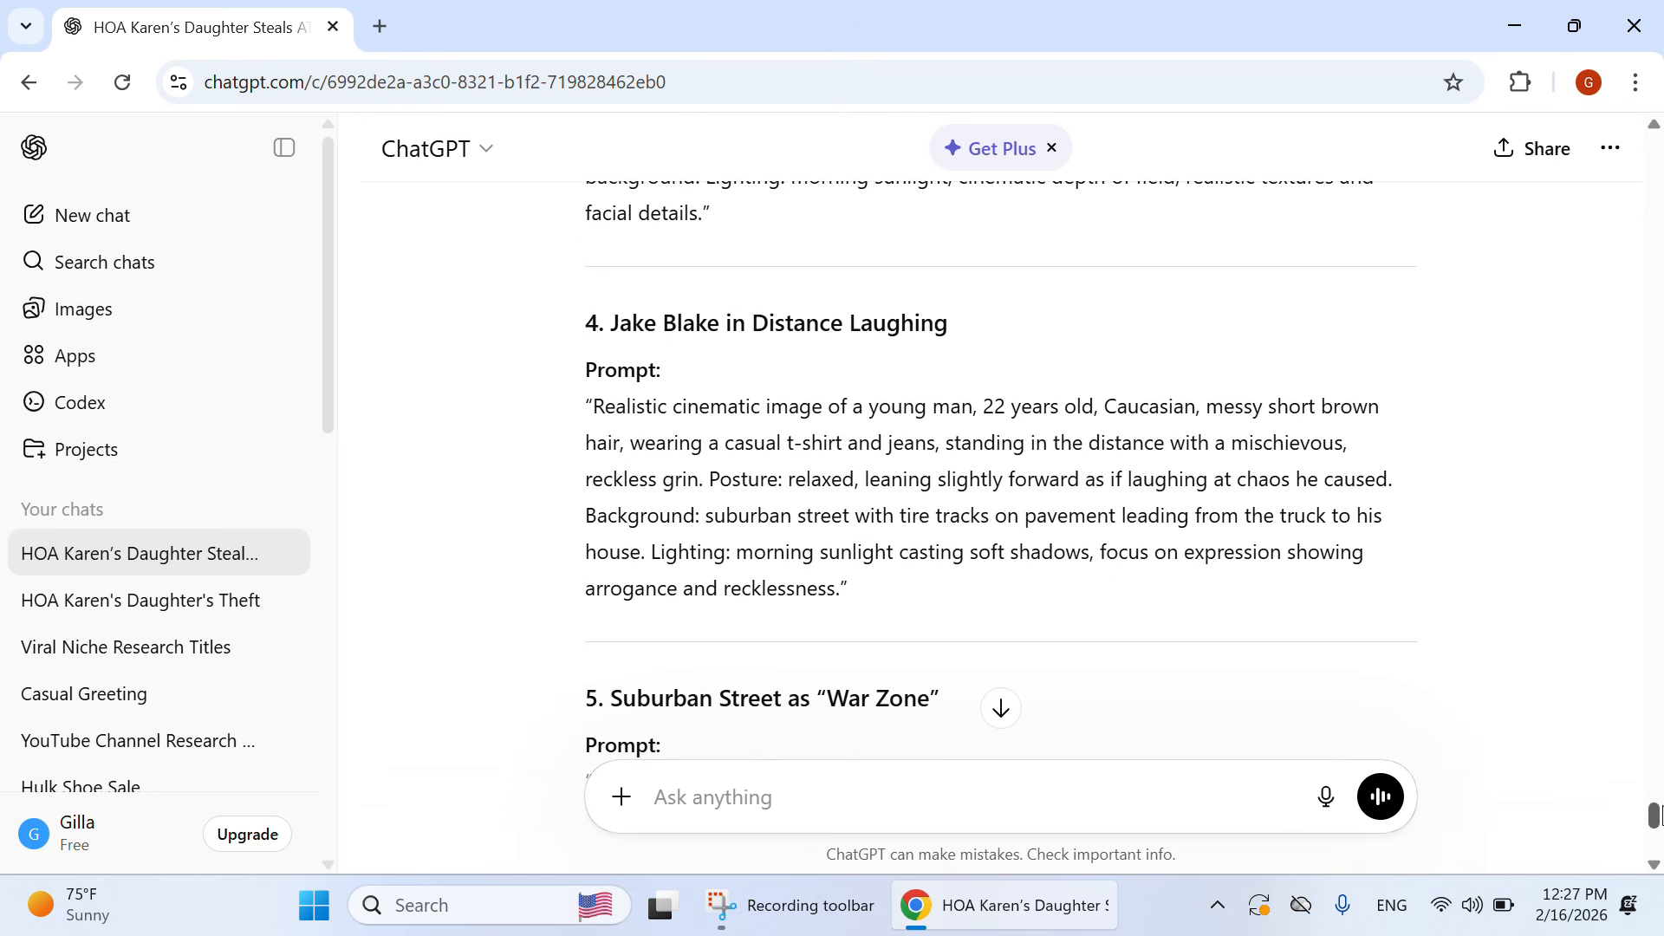
scroll(1349, 605, "down", 7)
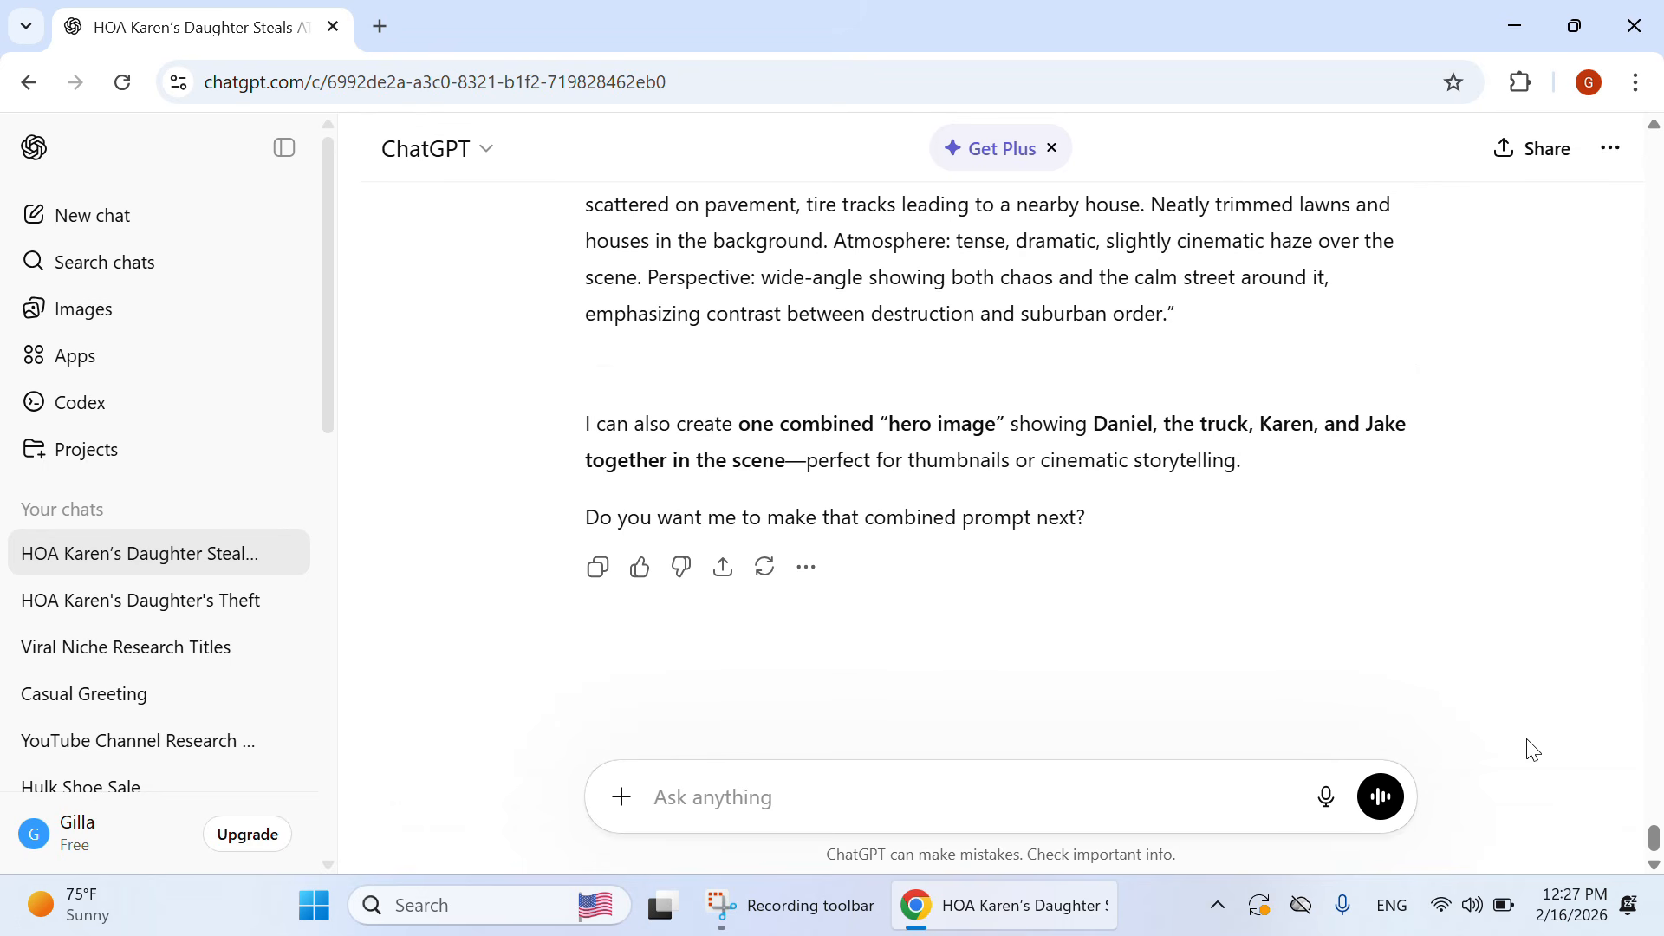
scroll(1526, 747, "up", 12)
scroll(1227, 621, "down", 7)
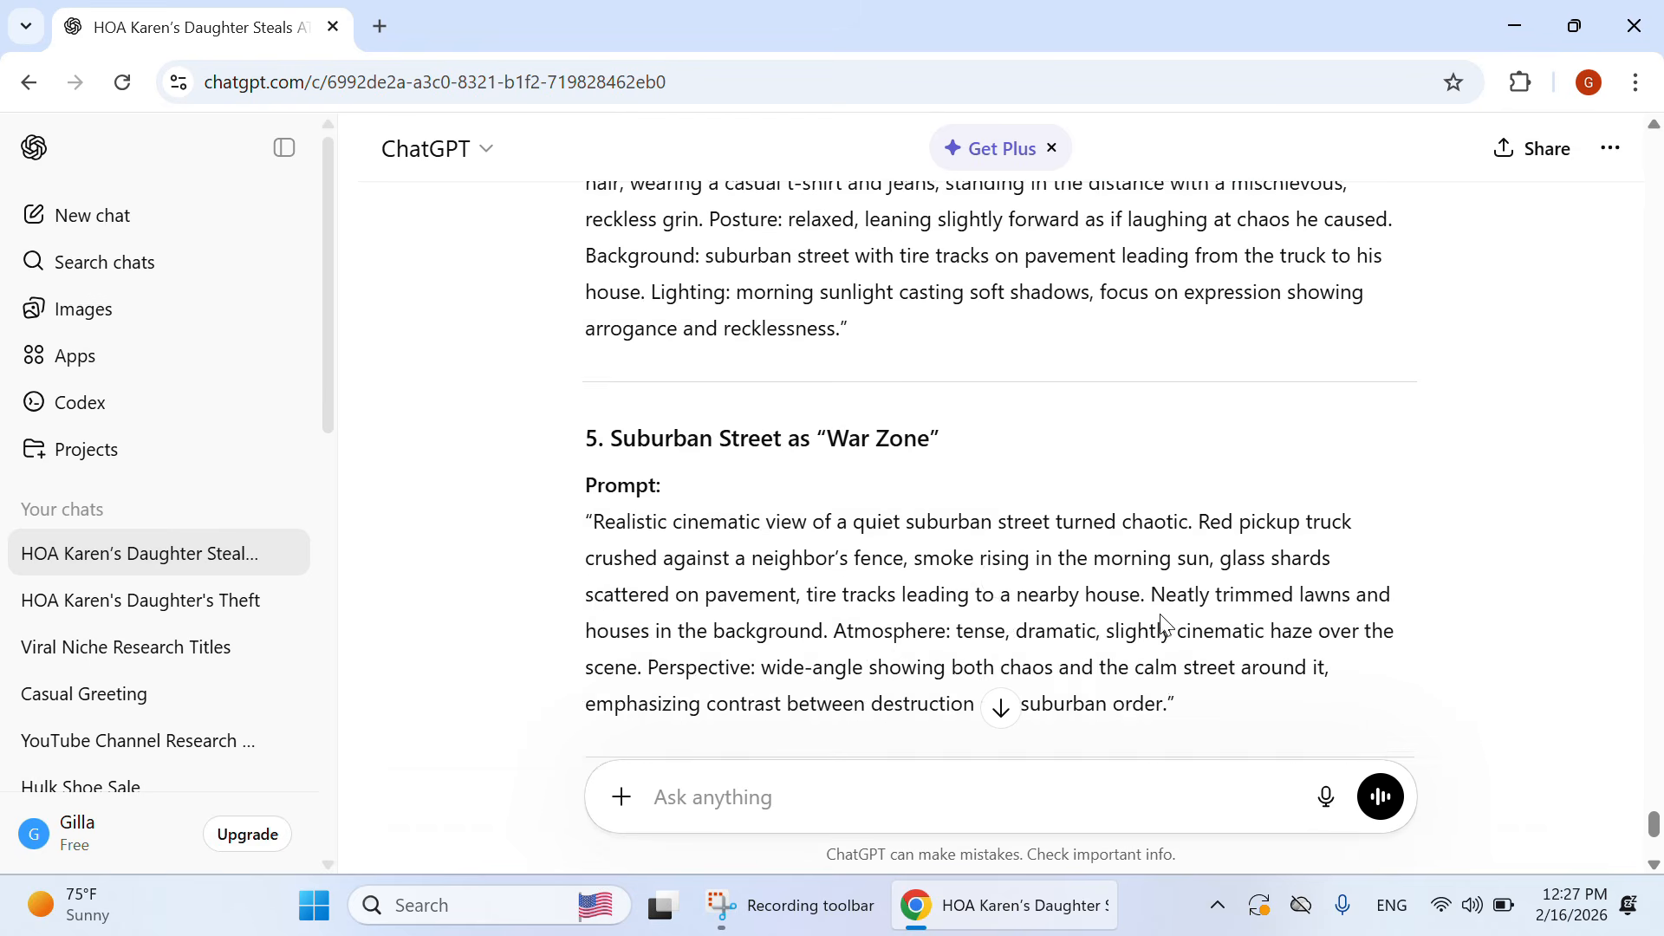
scroll(1433, 620, "up", 15)
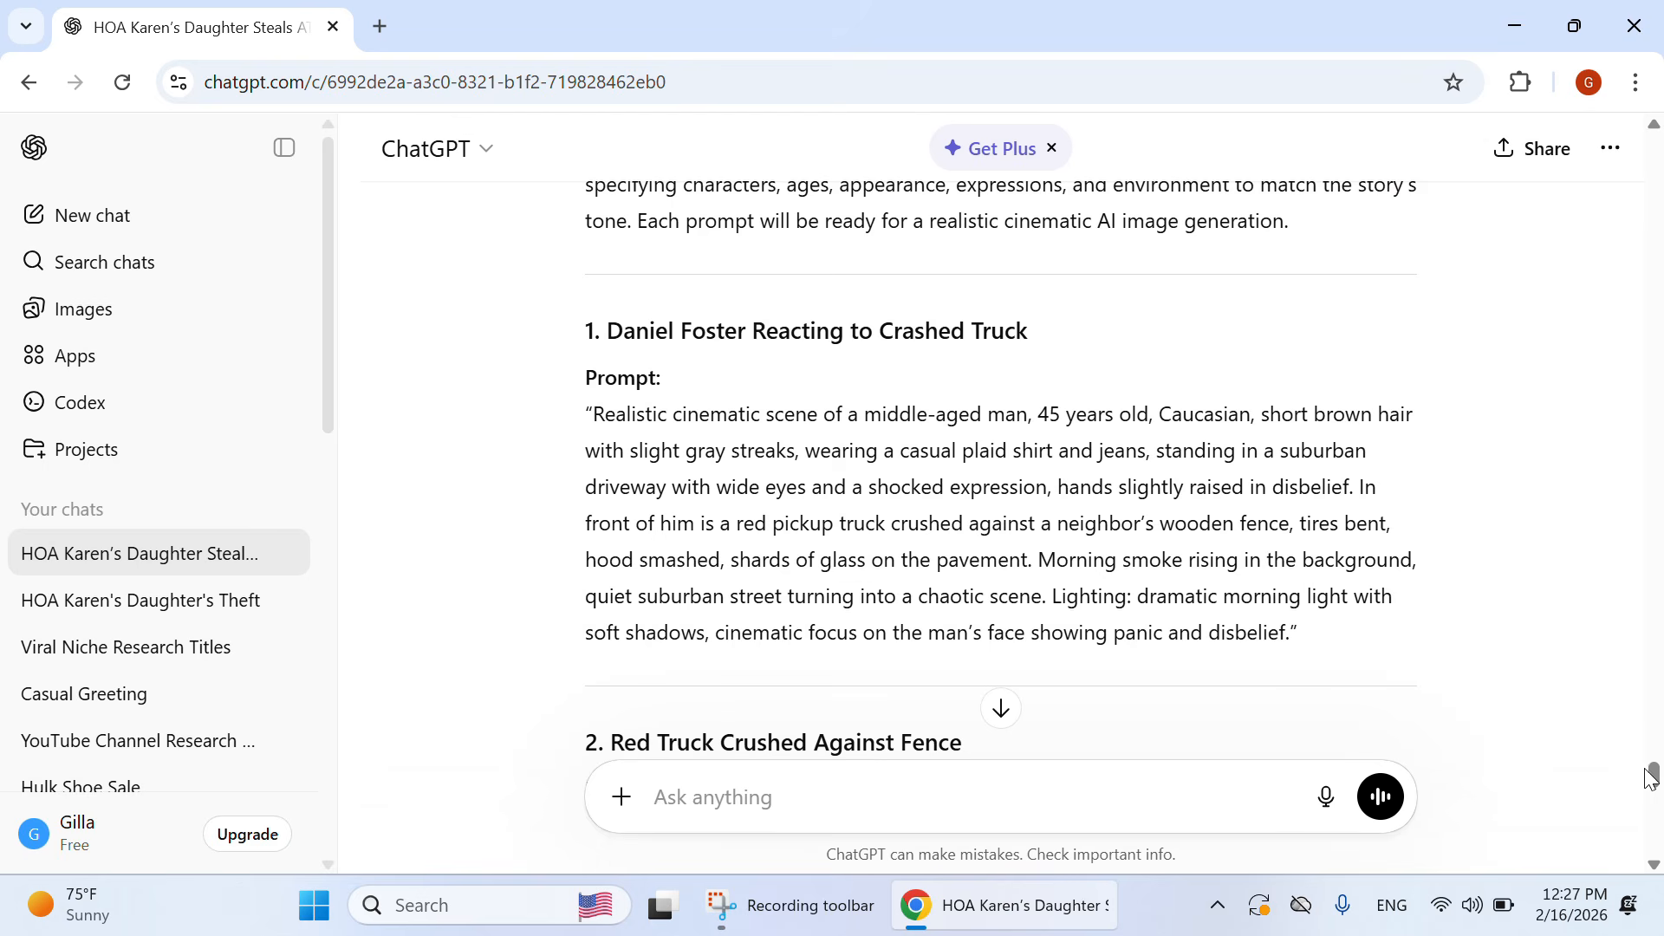
Step: Go back through the conversation to locate the expanded Introduction / Setting section of the story
left_click_drag(1640, 778, 1480, 386)
scroll(1473, 407, "up", 20)
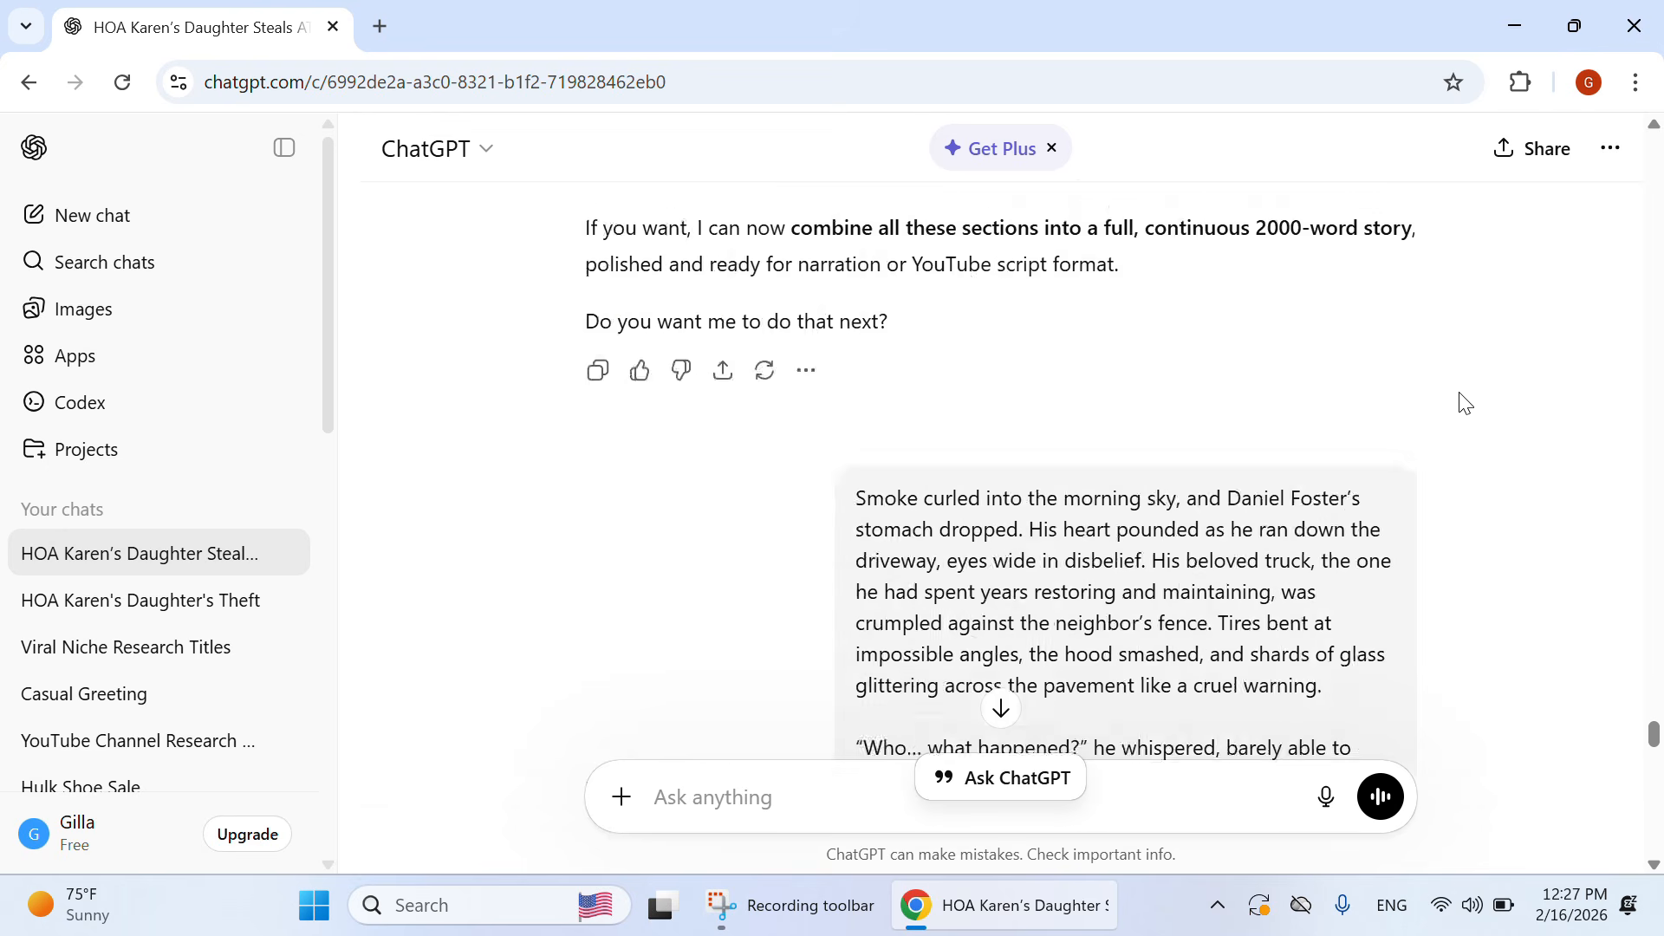
scroll(1464, 403, "up", 2)
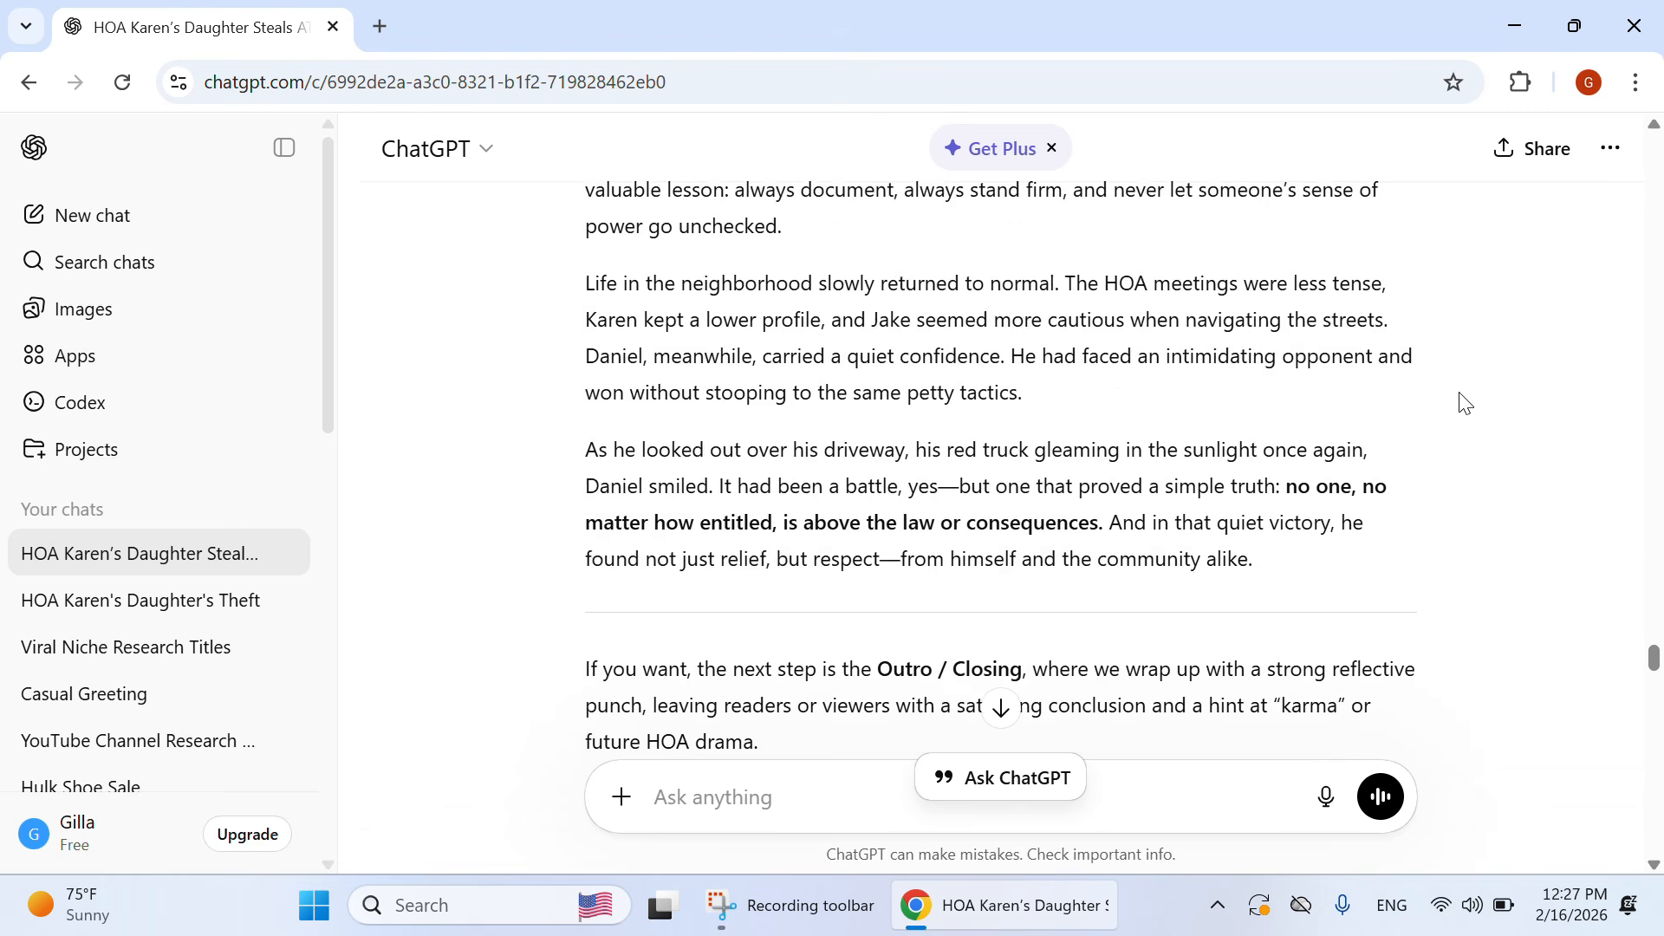
scroll(1465, 403, "down", 6)
scroll(1465, 403, "up", 1)
scroll(1459, 395, "up", 9)
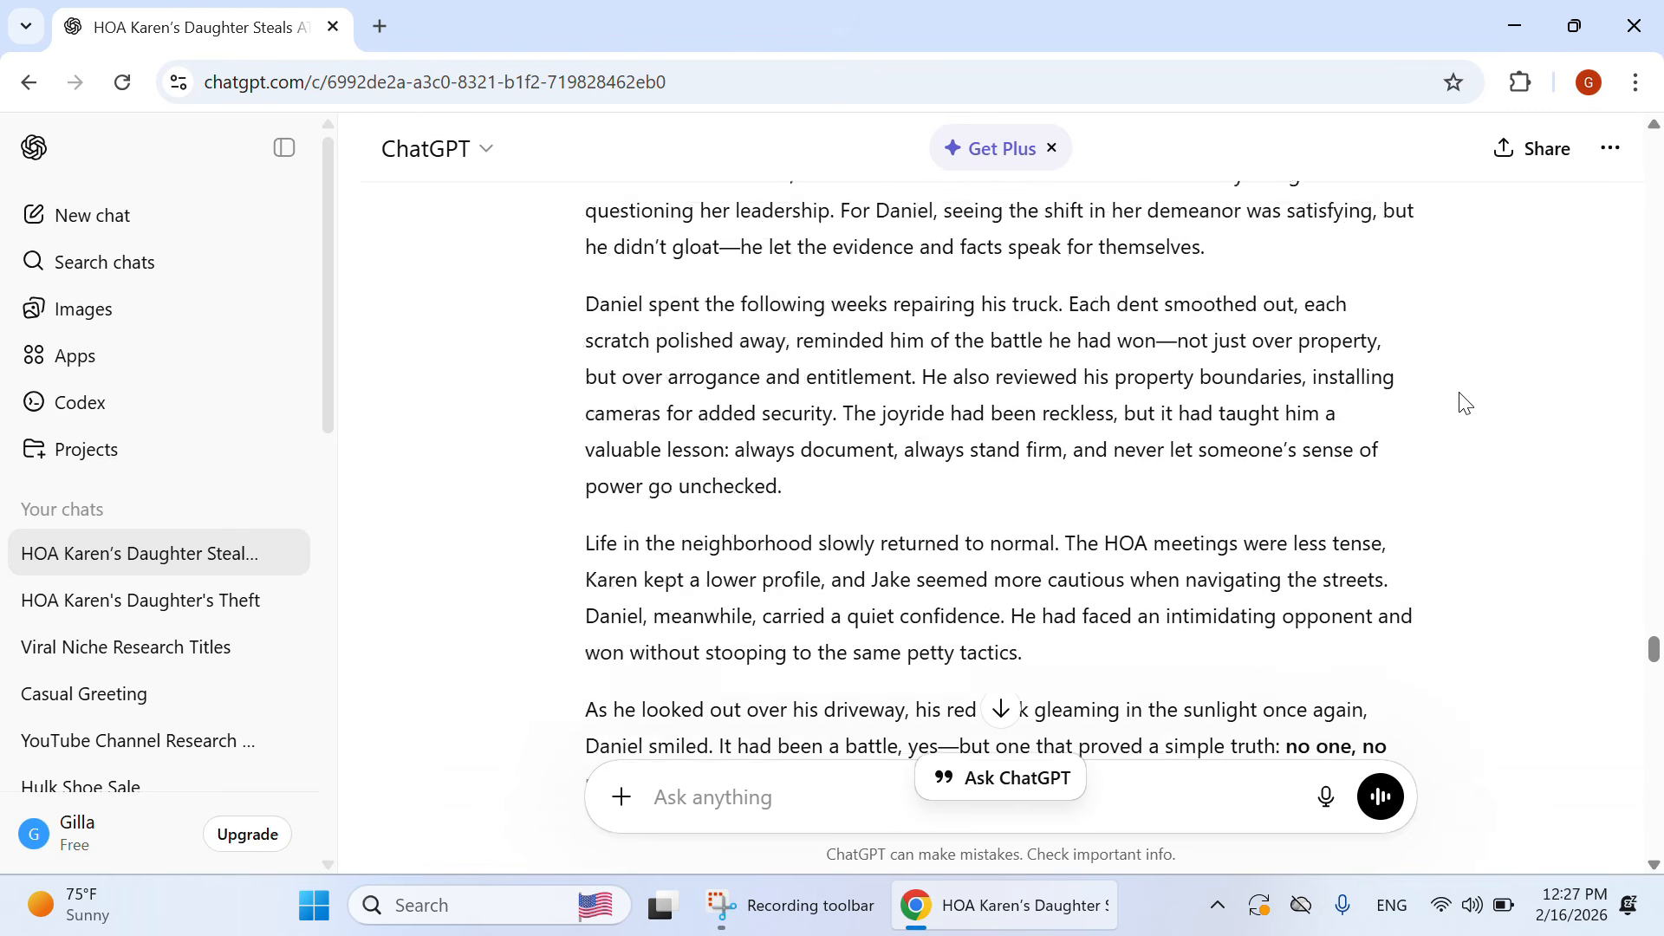
left_click_drag(1652, 638, 1656, 299)
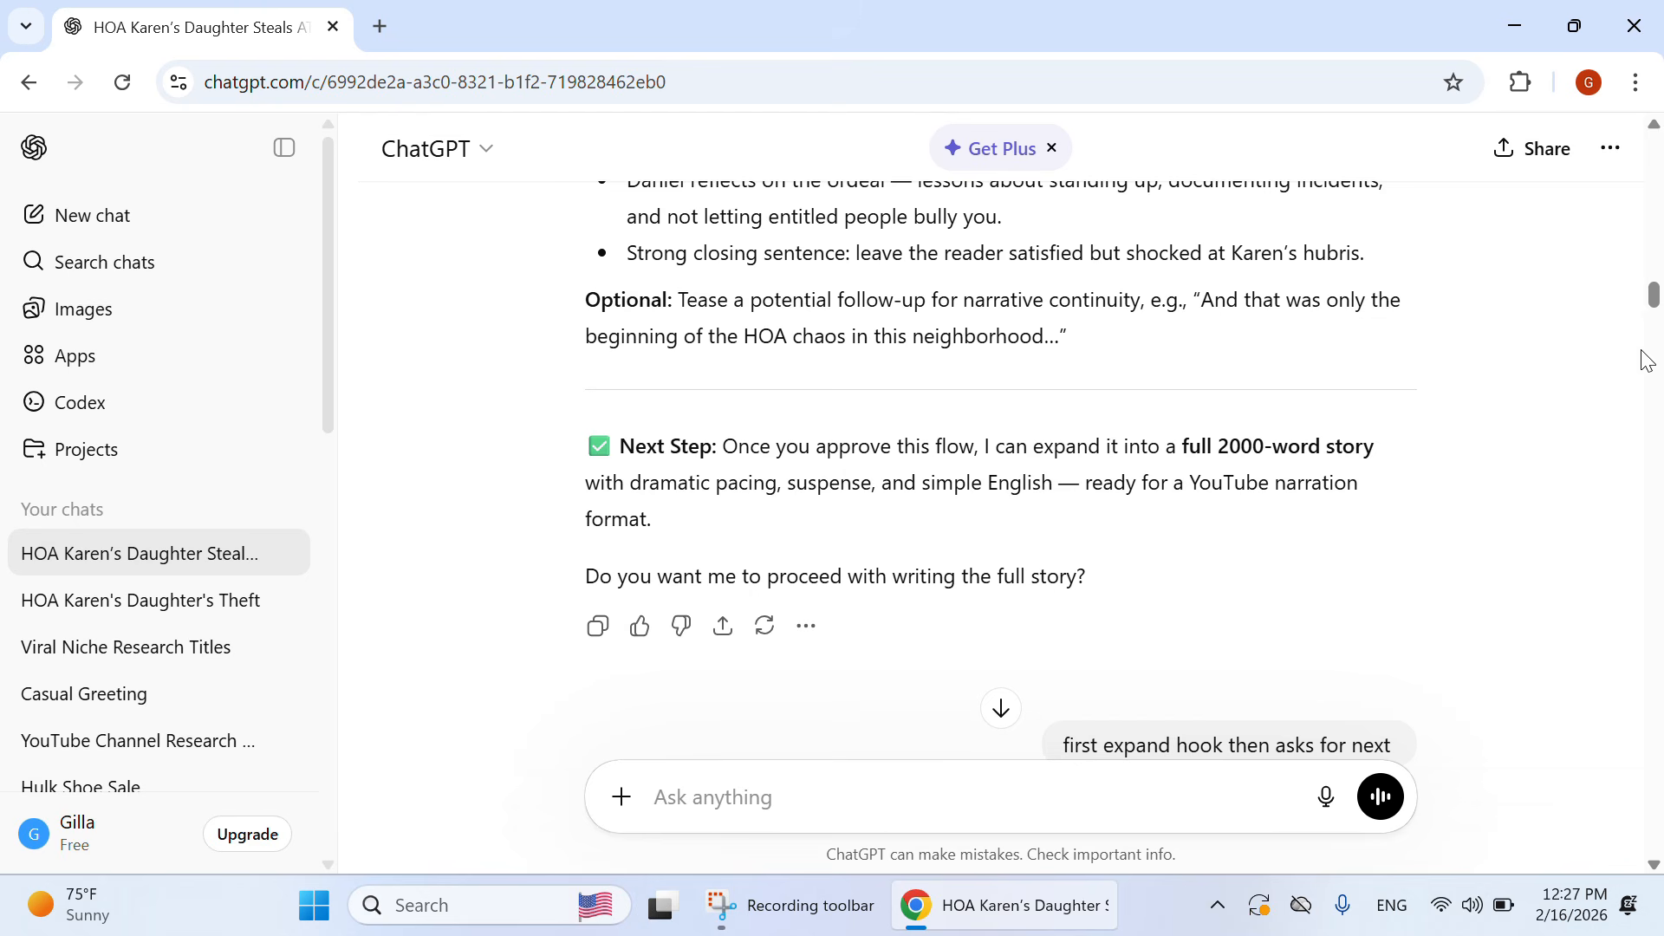
scroll(1378, 503, "down", 1)
scroll(1376, 501, "down", 12)
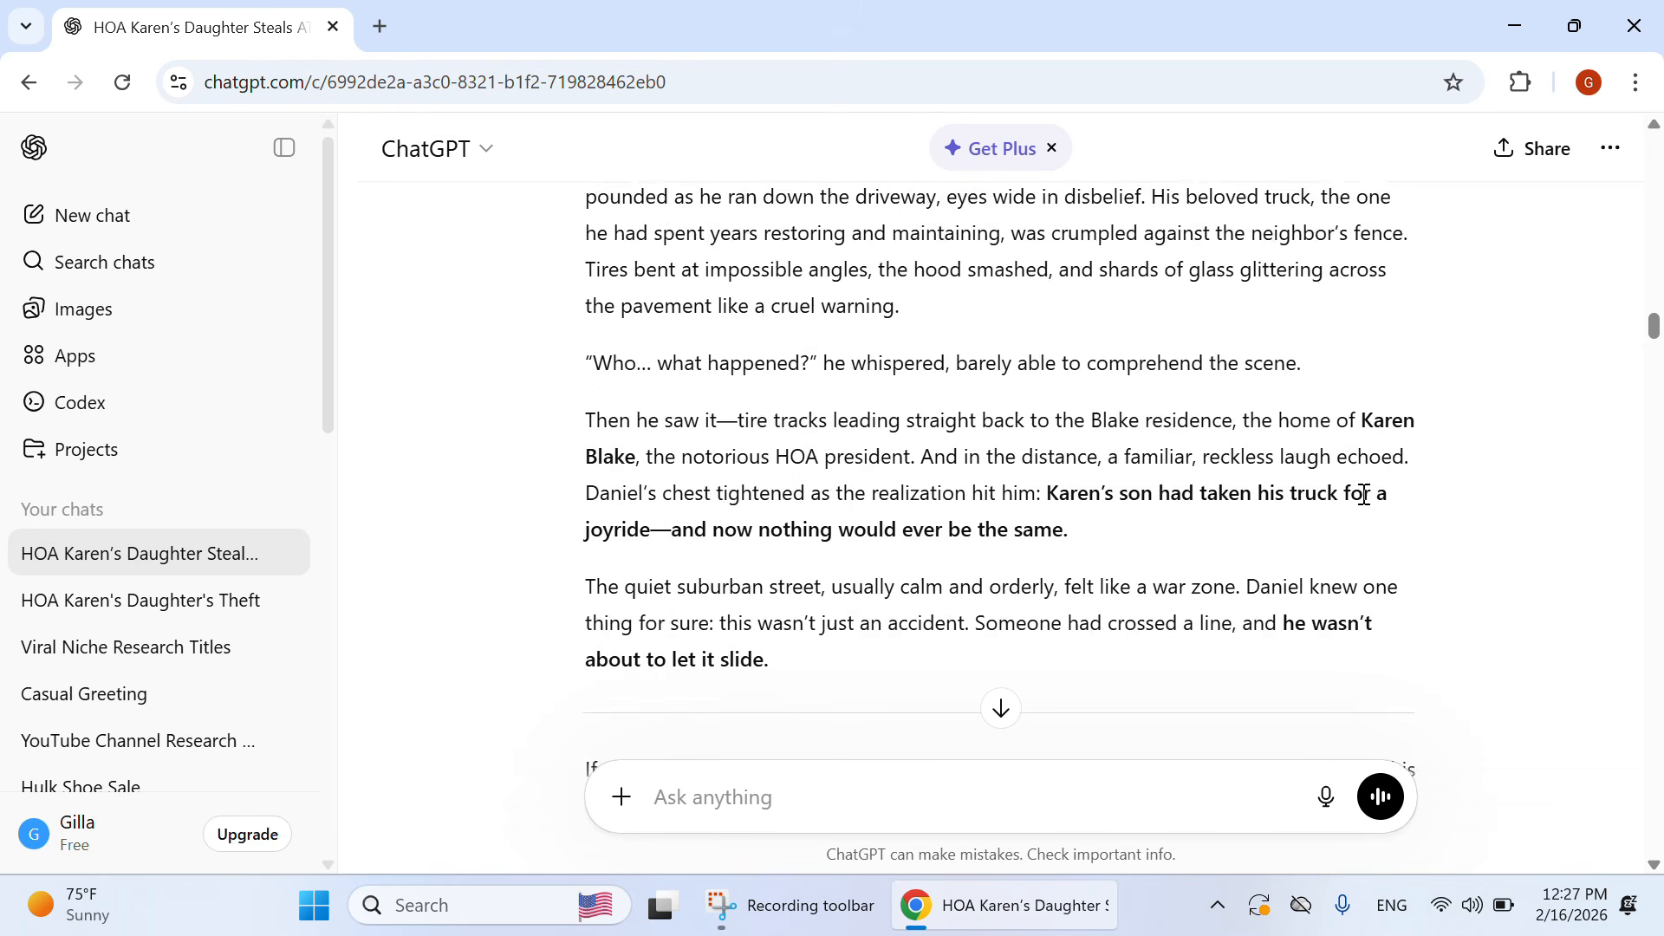
scroll(1367, 496, "up", 3)
scroll(1368, 500, "down", 8)
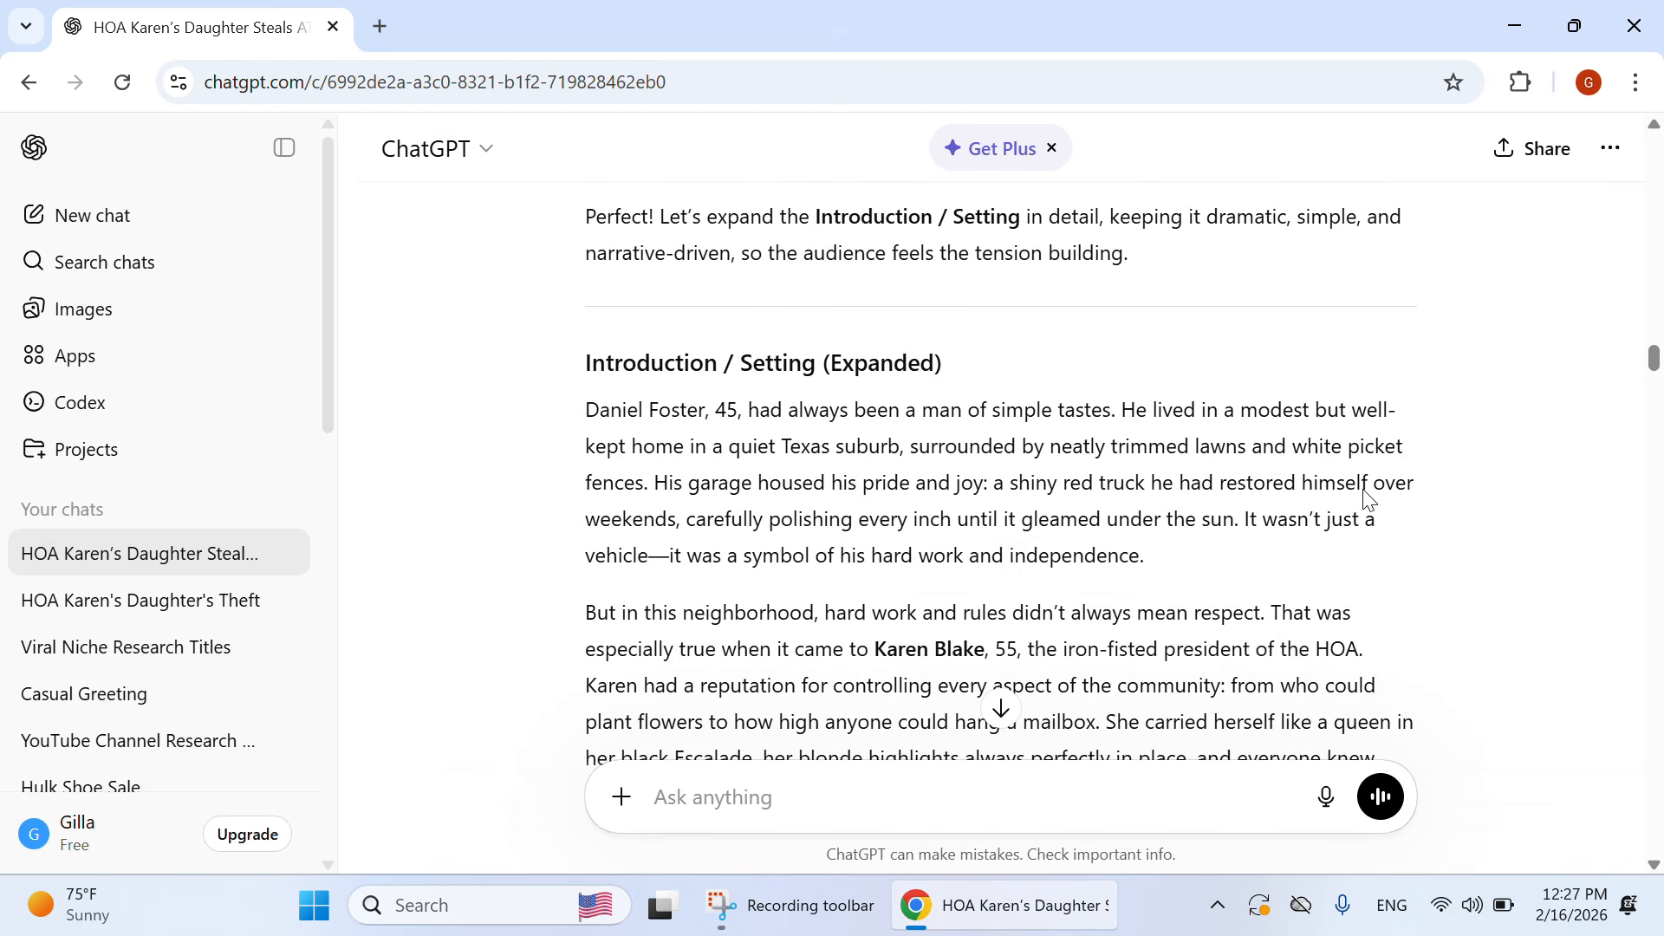
scroll(1366, 494, "up", 9)
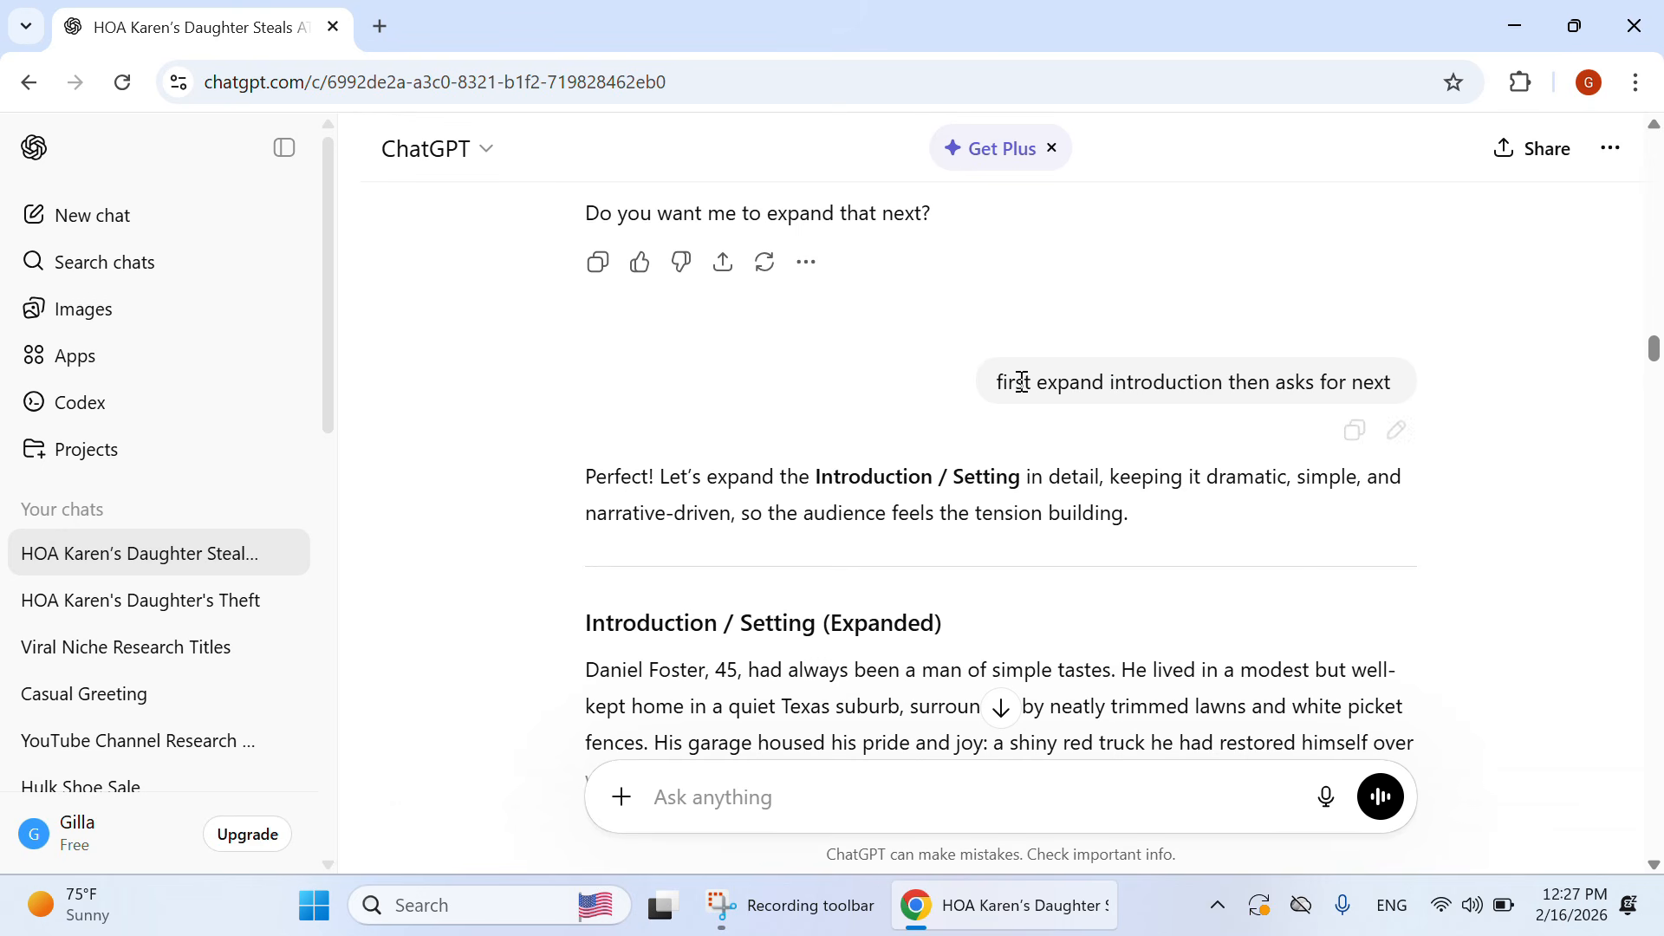
scroll(1354, 477, "down", 3)
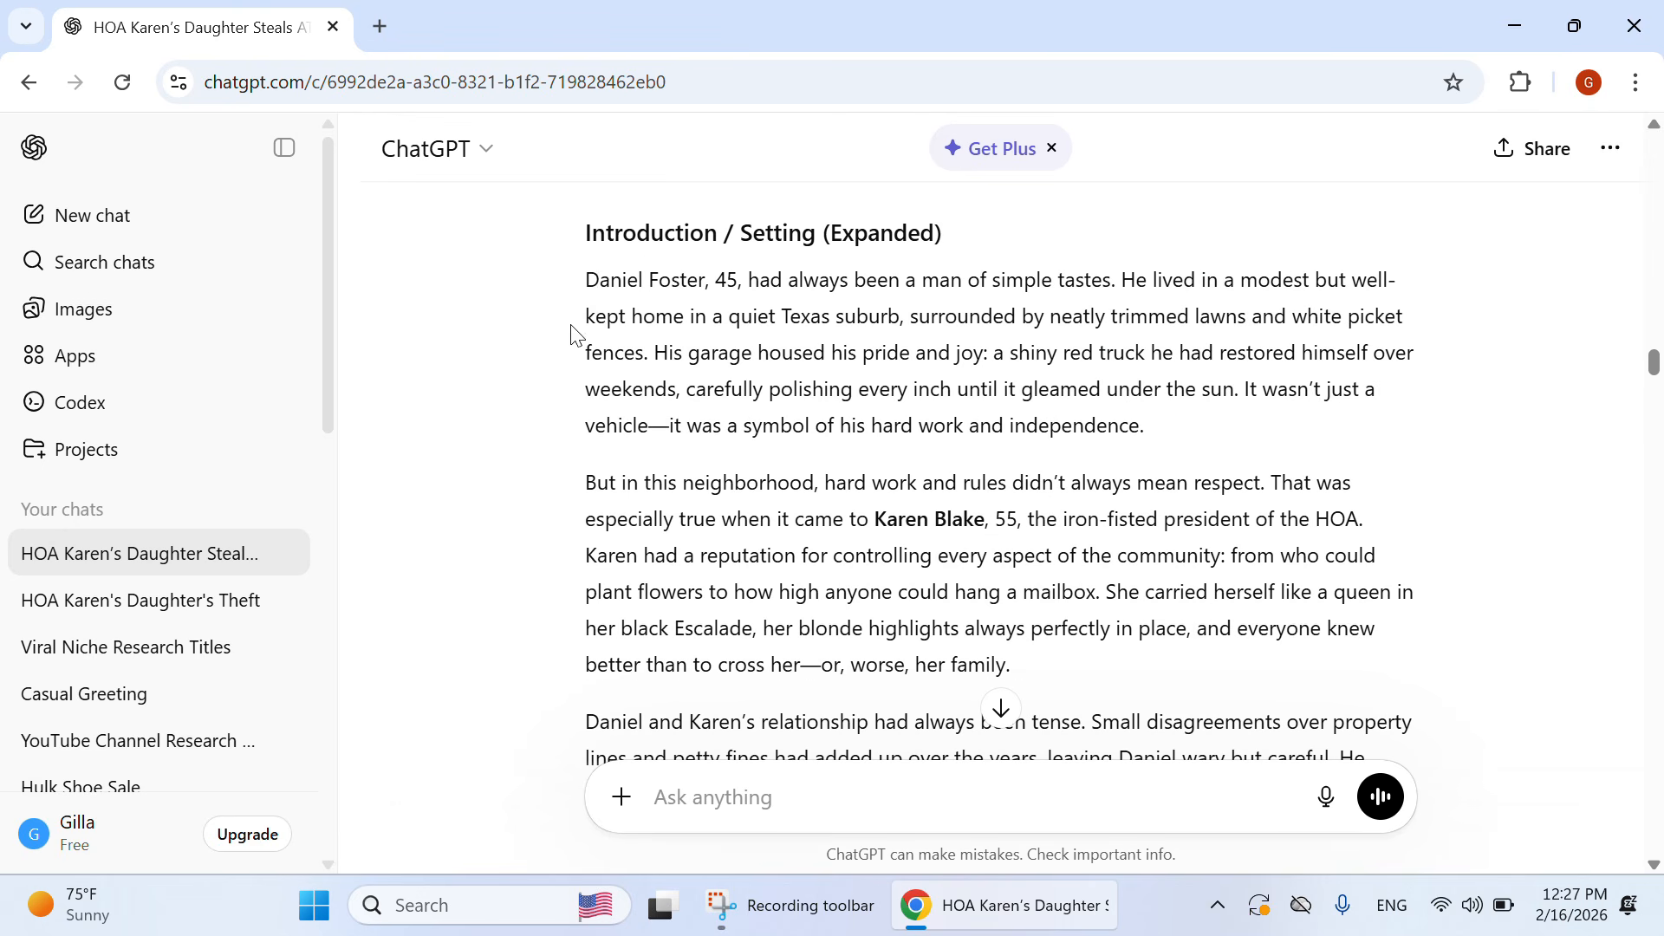
Step: Copy all body paragraphs of the expanded Introduction / Setting section and paste them into the message box
left_click_drag(587, 278, 1366, 564)
scroll(1161, 537, "down", 6)
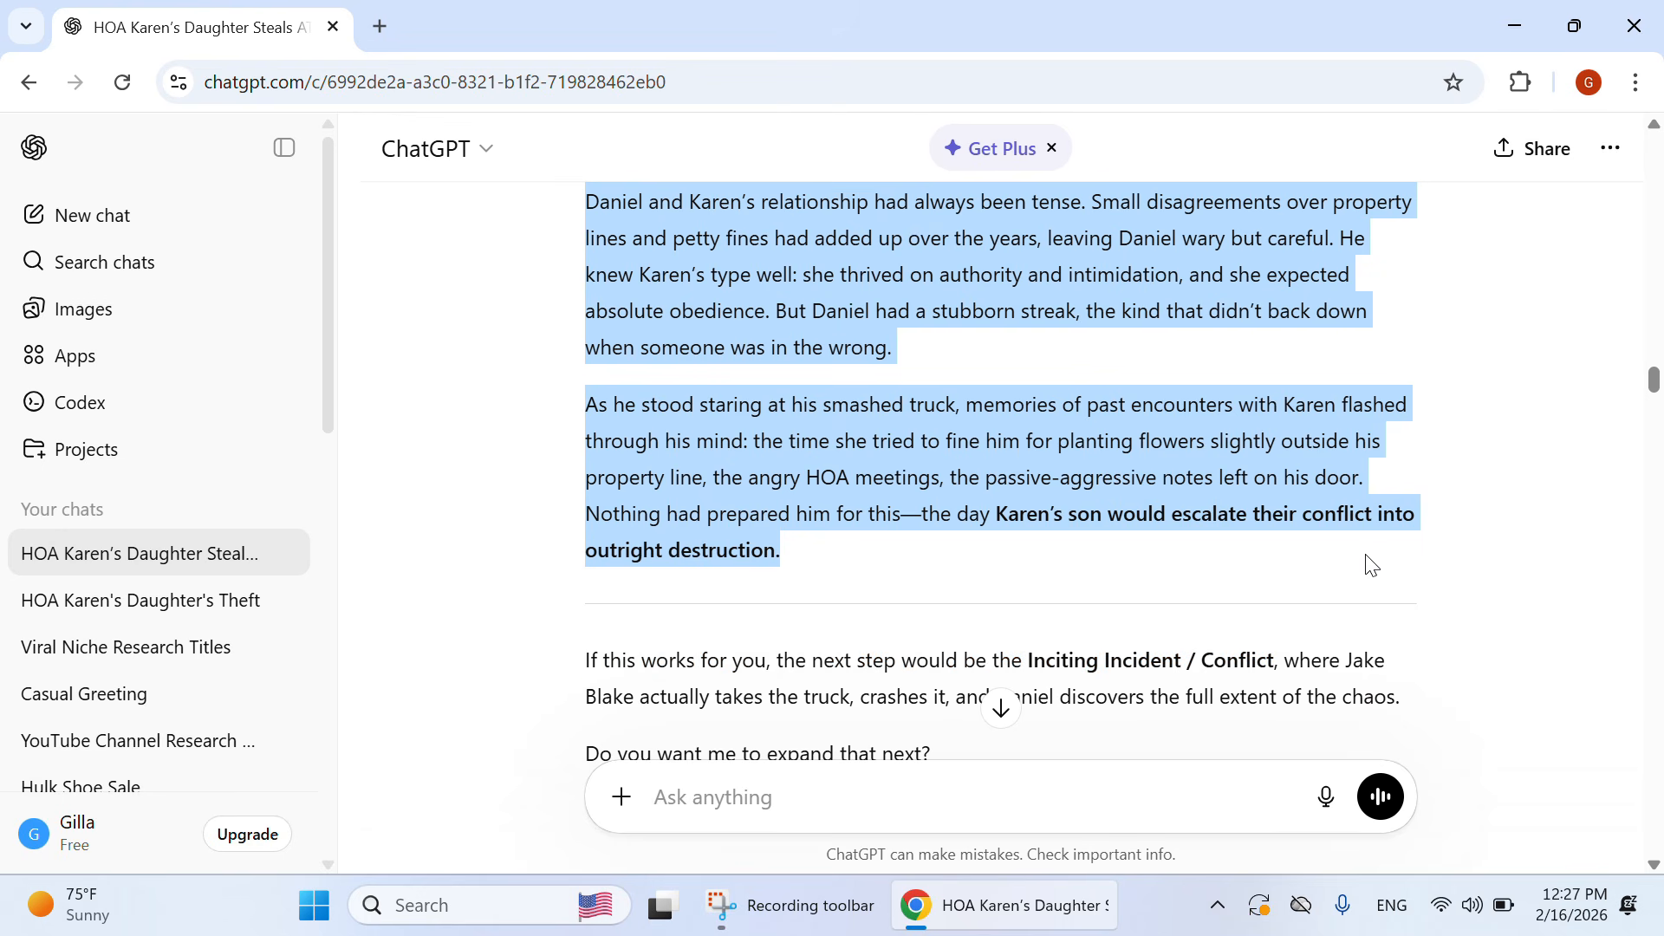
right_click(1220, 471)
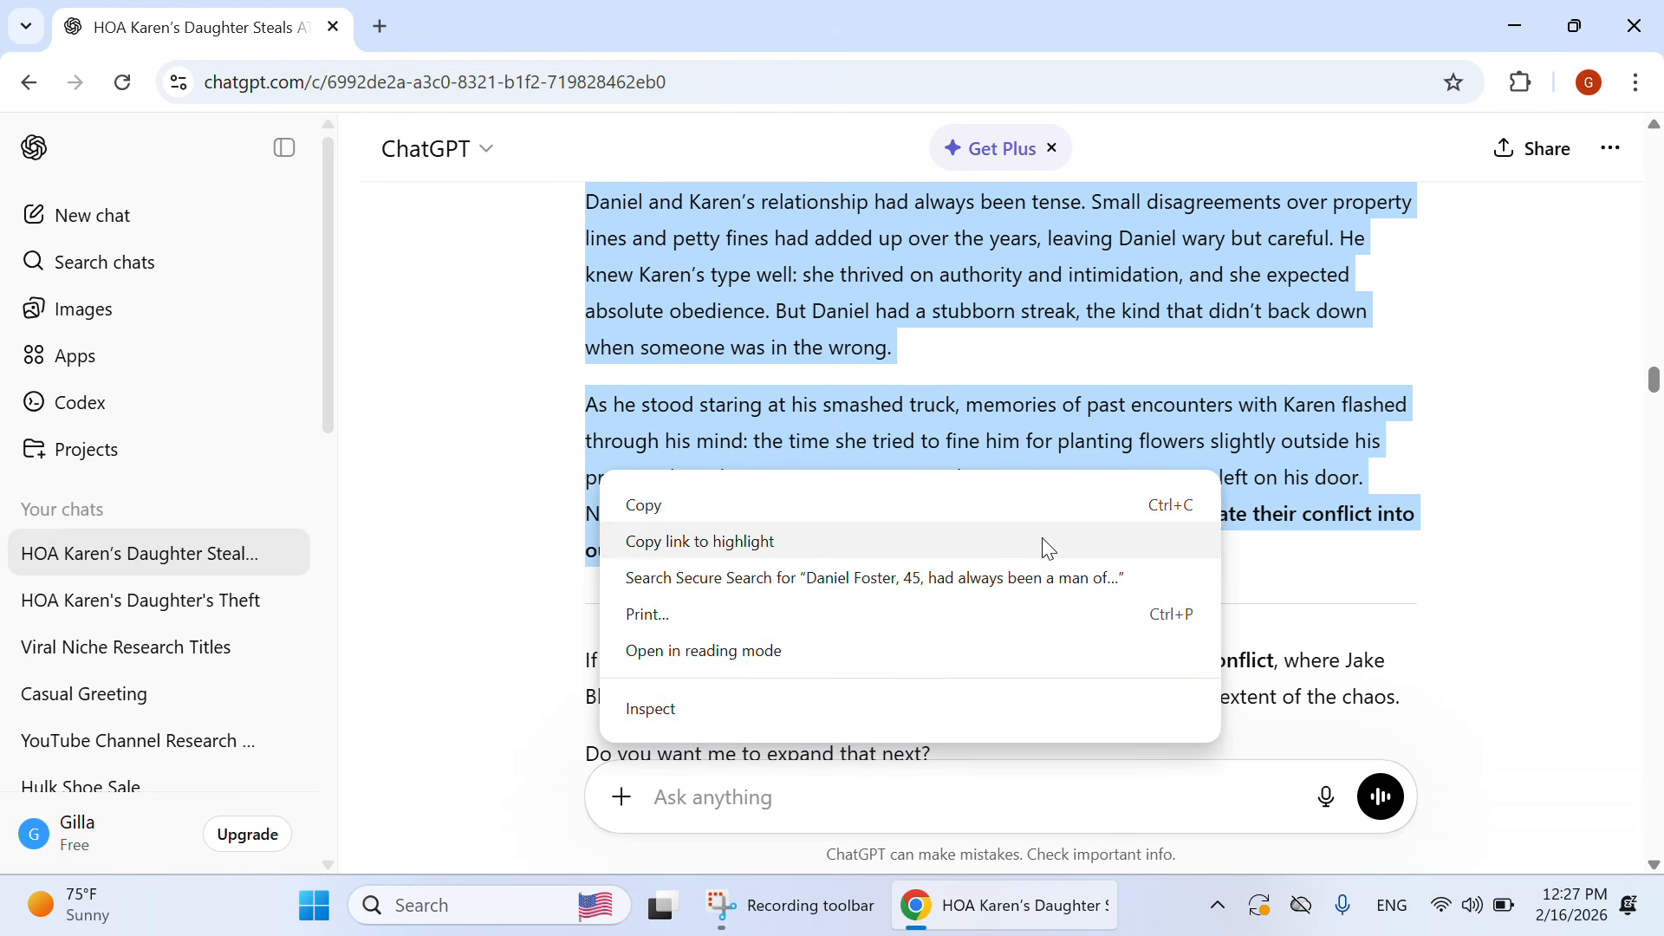
left_click(809, 502)
left_click(772, 796)
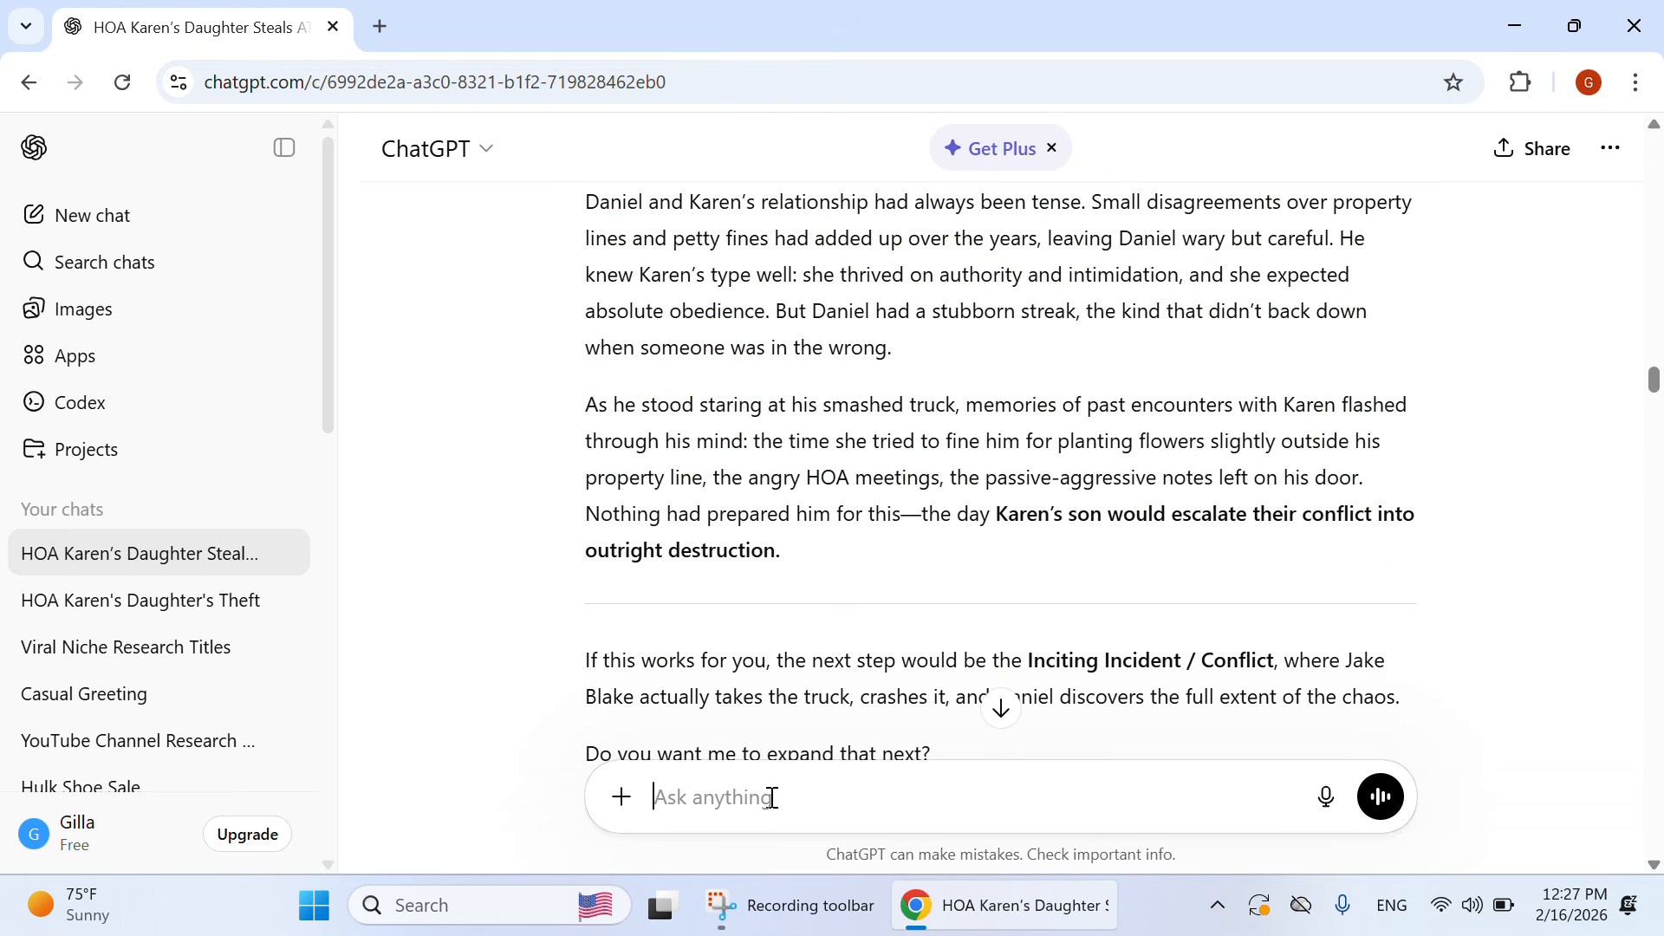
key("ctrl+v")
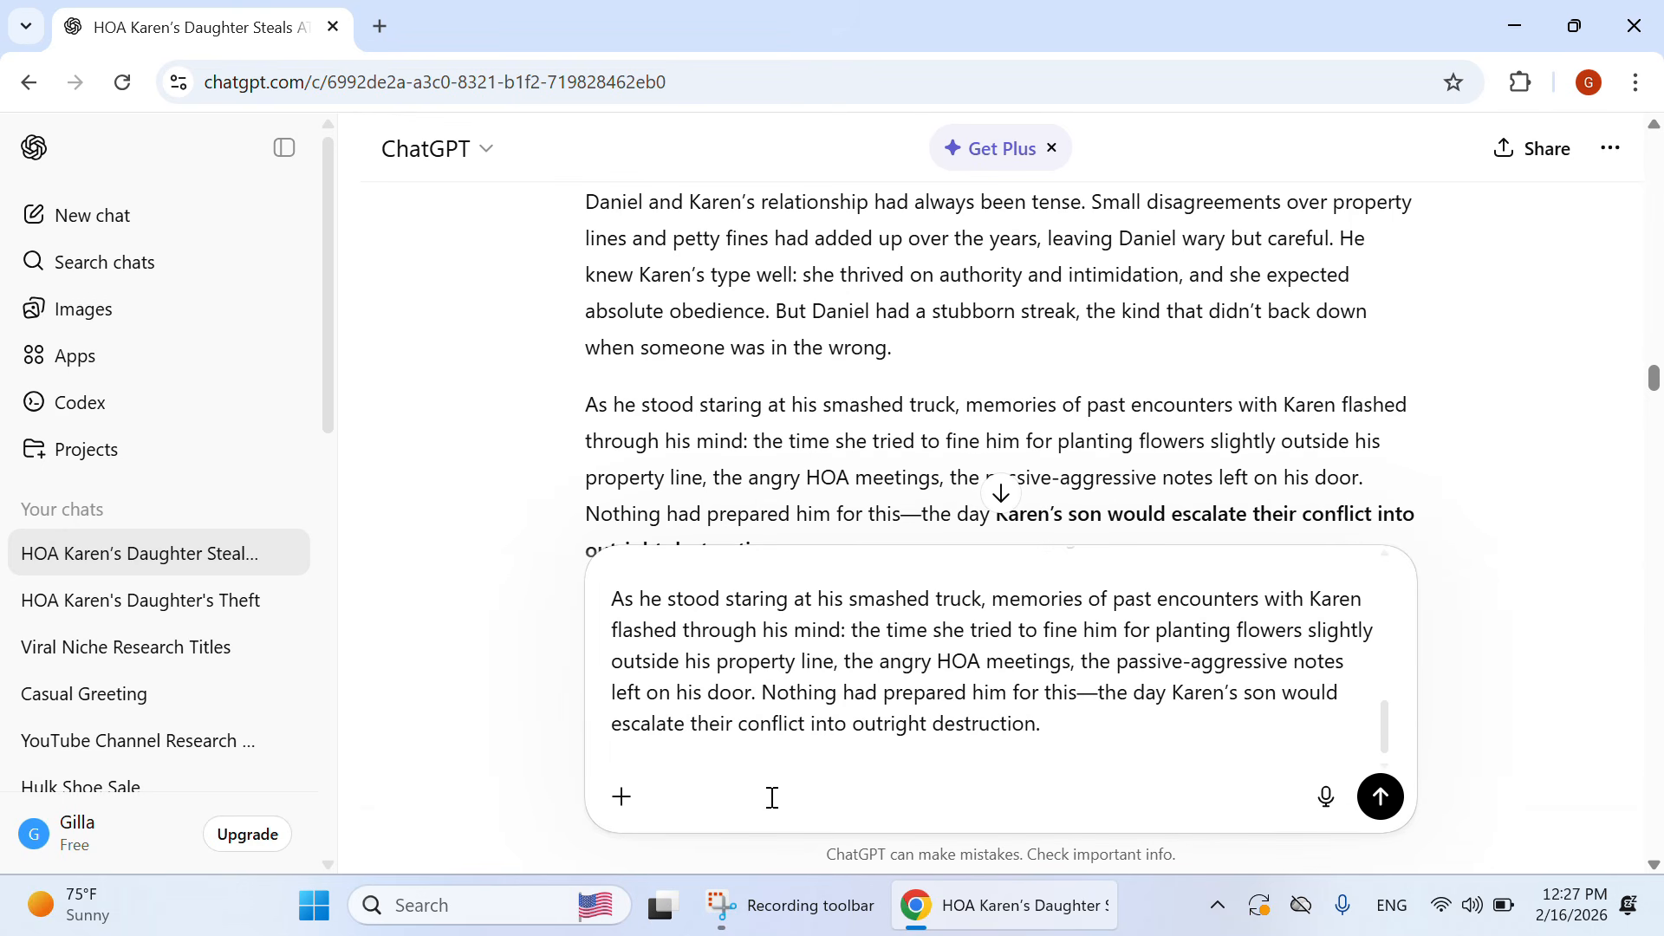
Step: Add "give me text to image prompts according to voice all characters age ,hair ,look ,face etc fixed in each prompt" below the pasted introduction and send it
type("give text to imag")
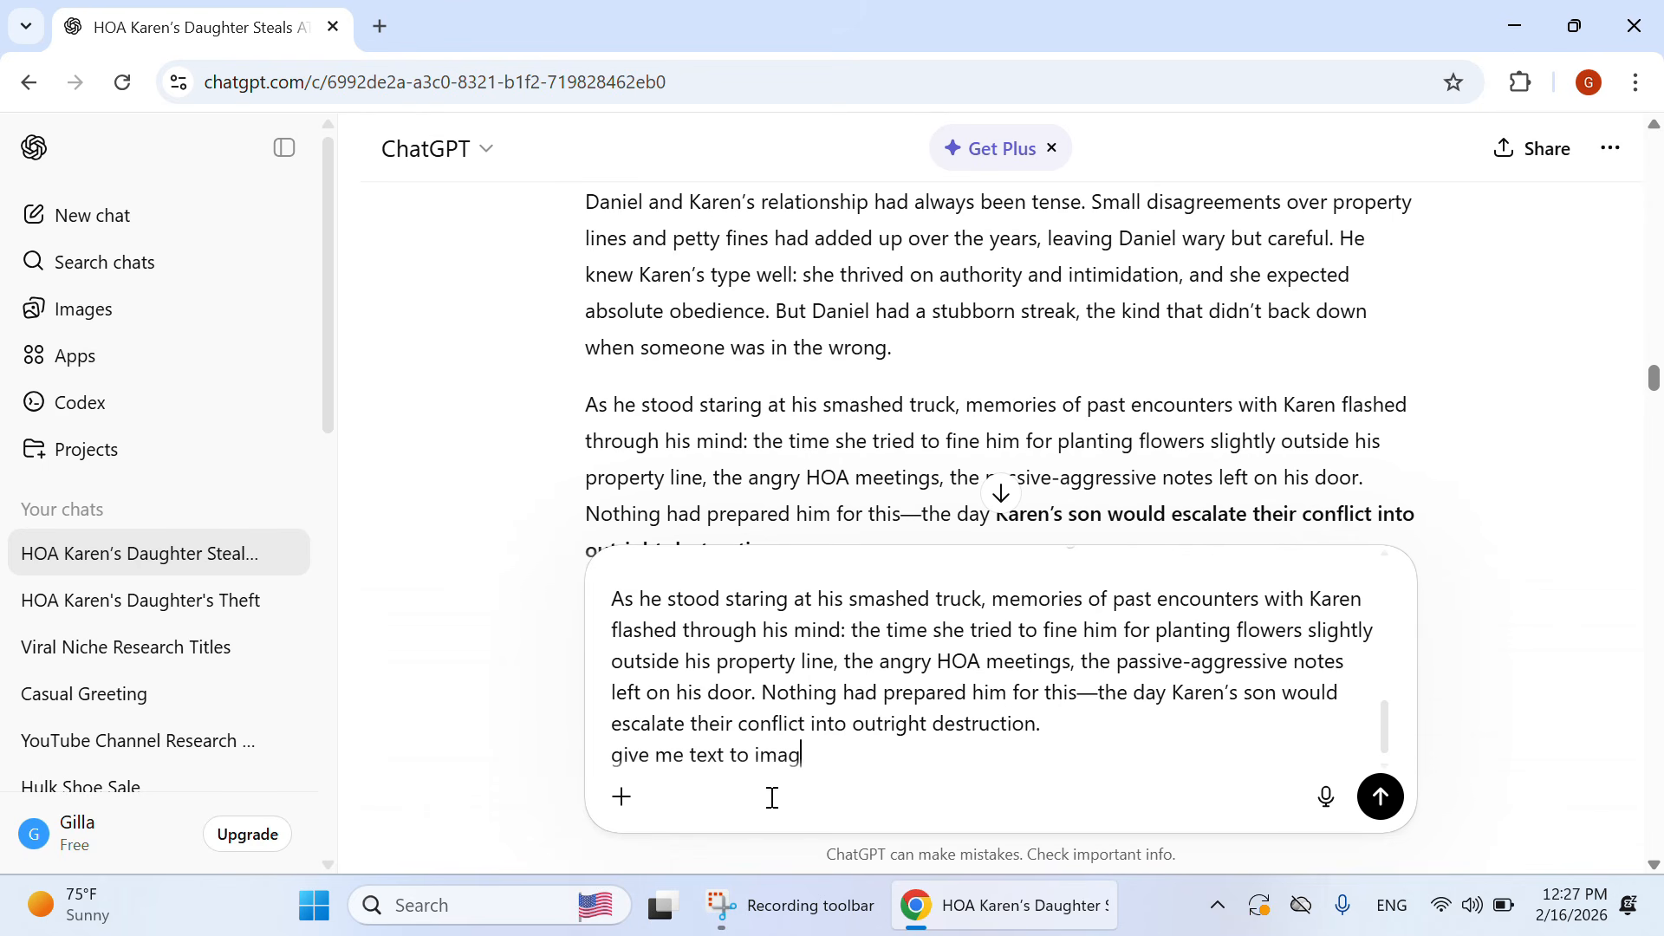
type("e prompts accord")
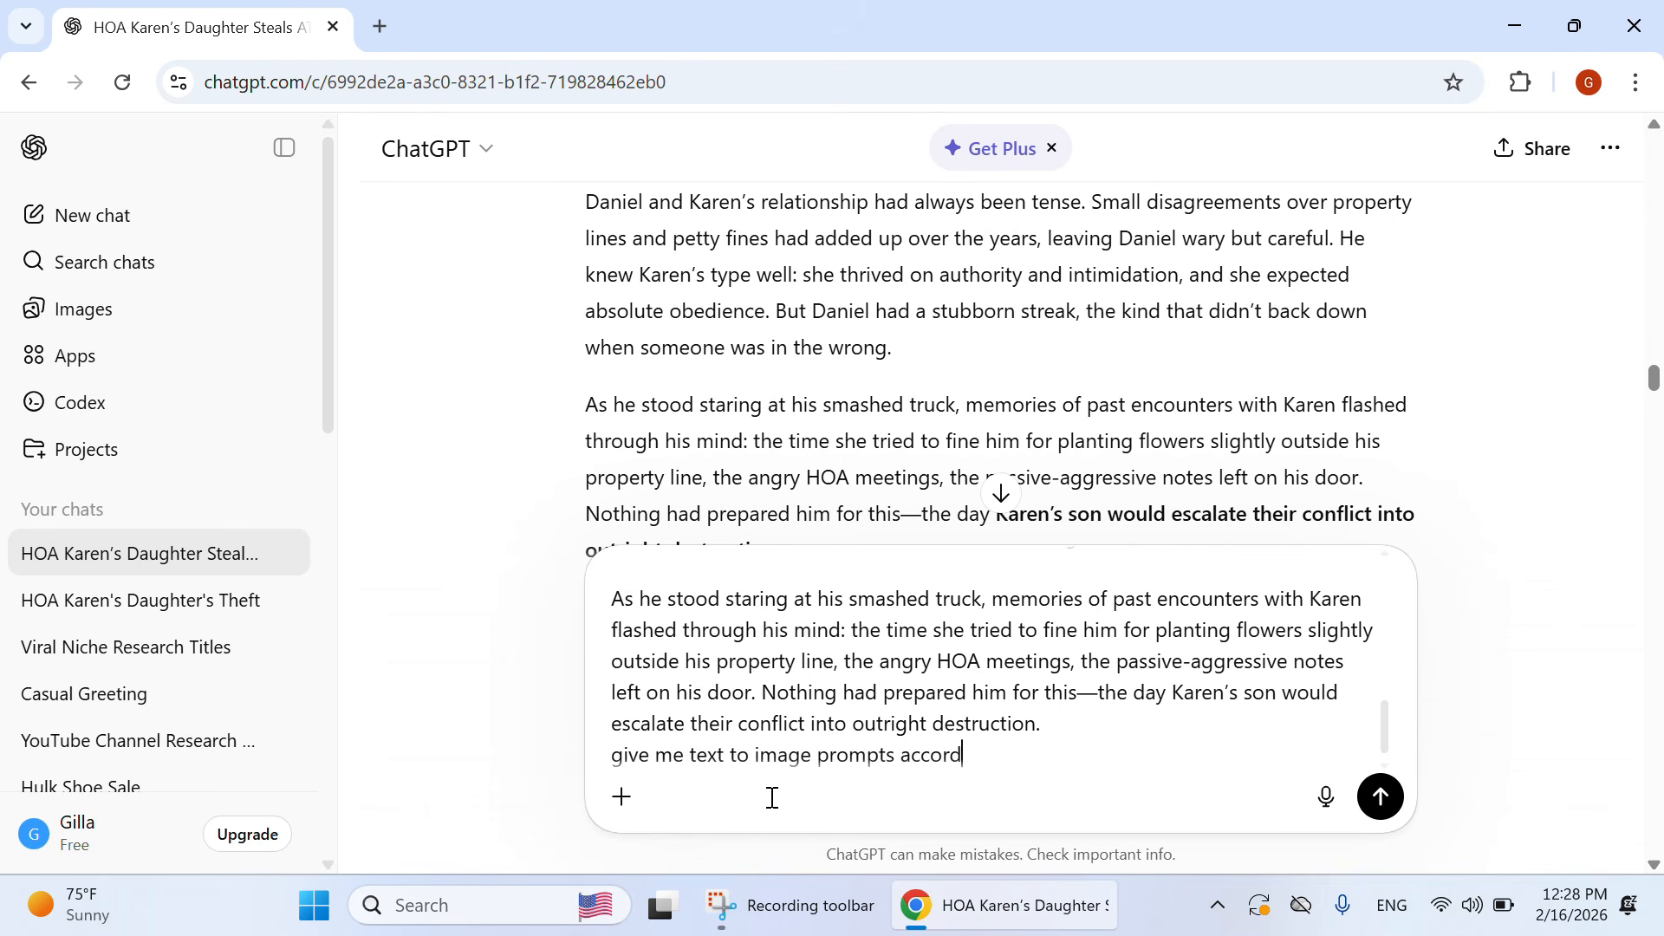
type("ing to voice all cha")
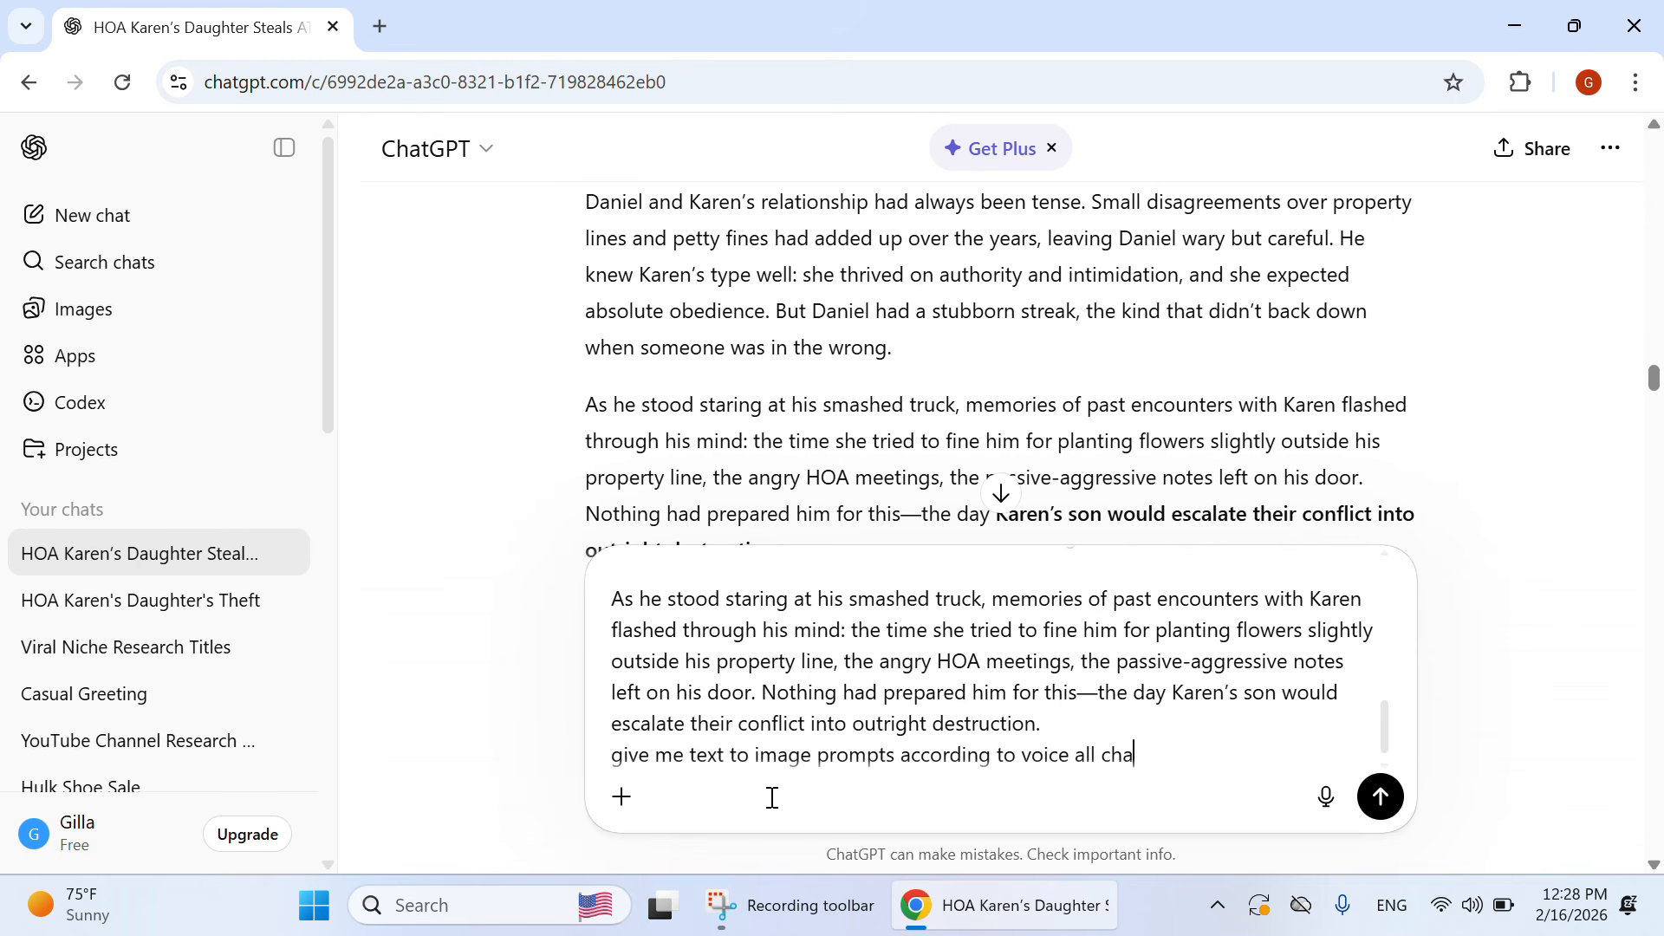
type("racters age ,hair ,look")
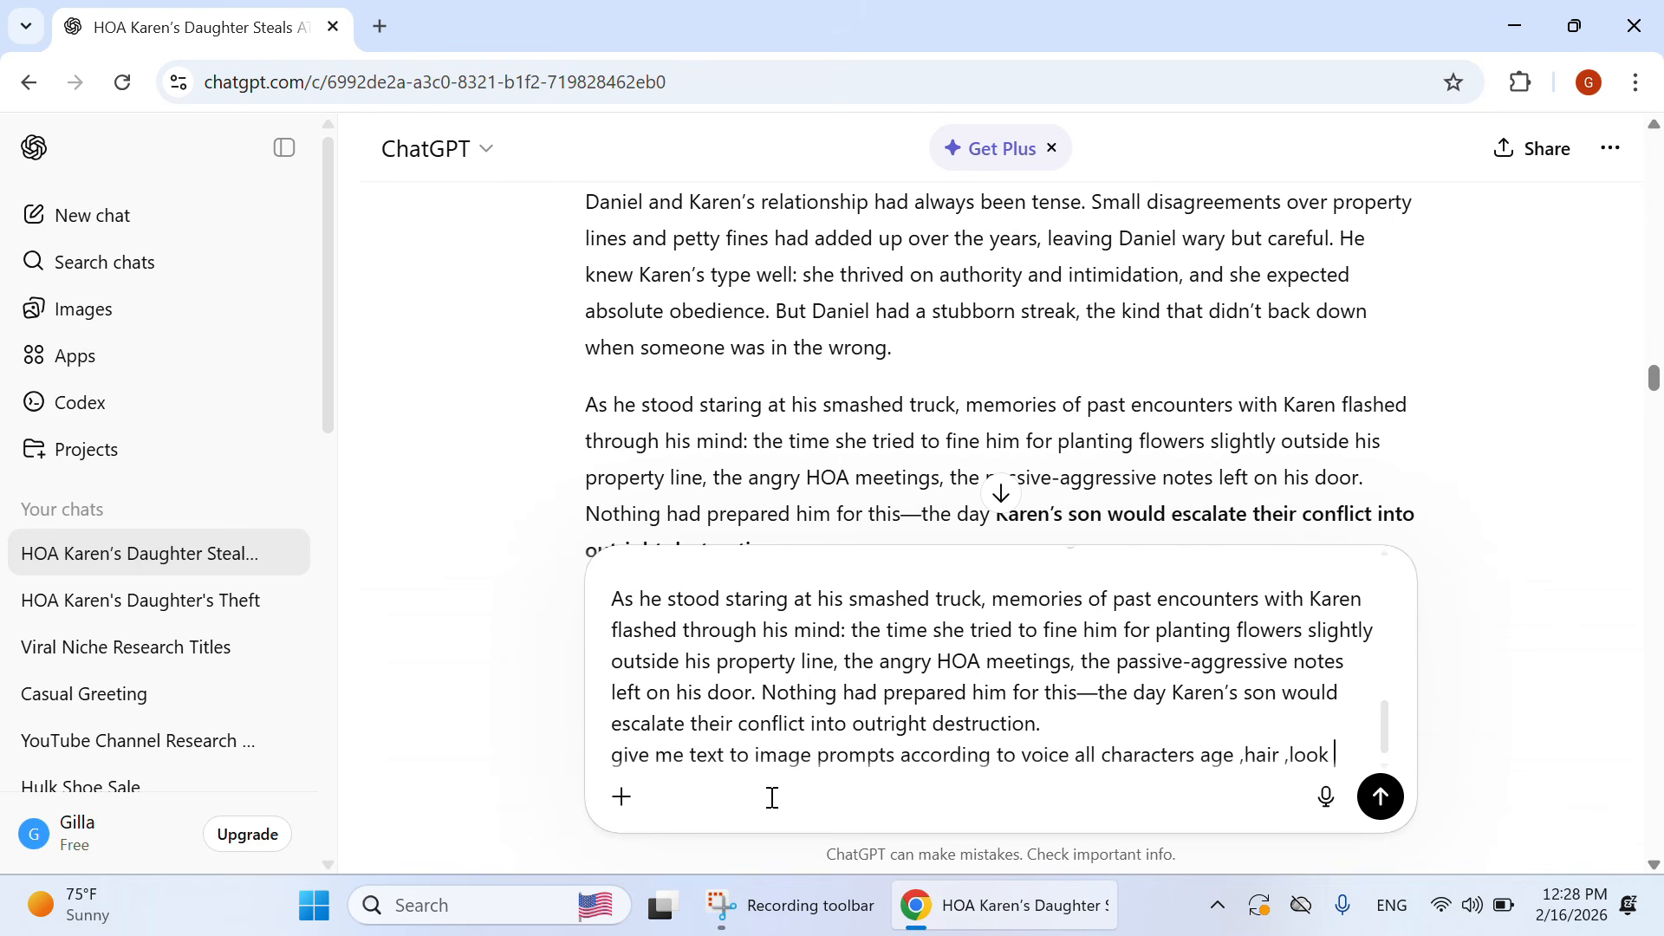
type(" ,face et")
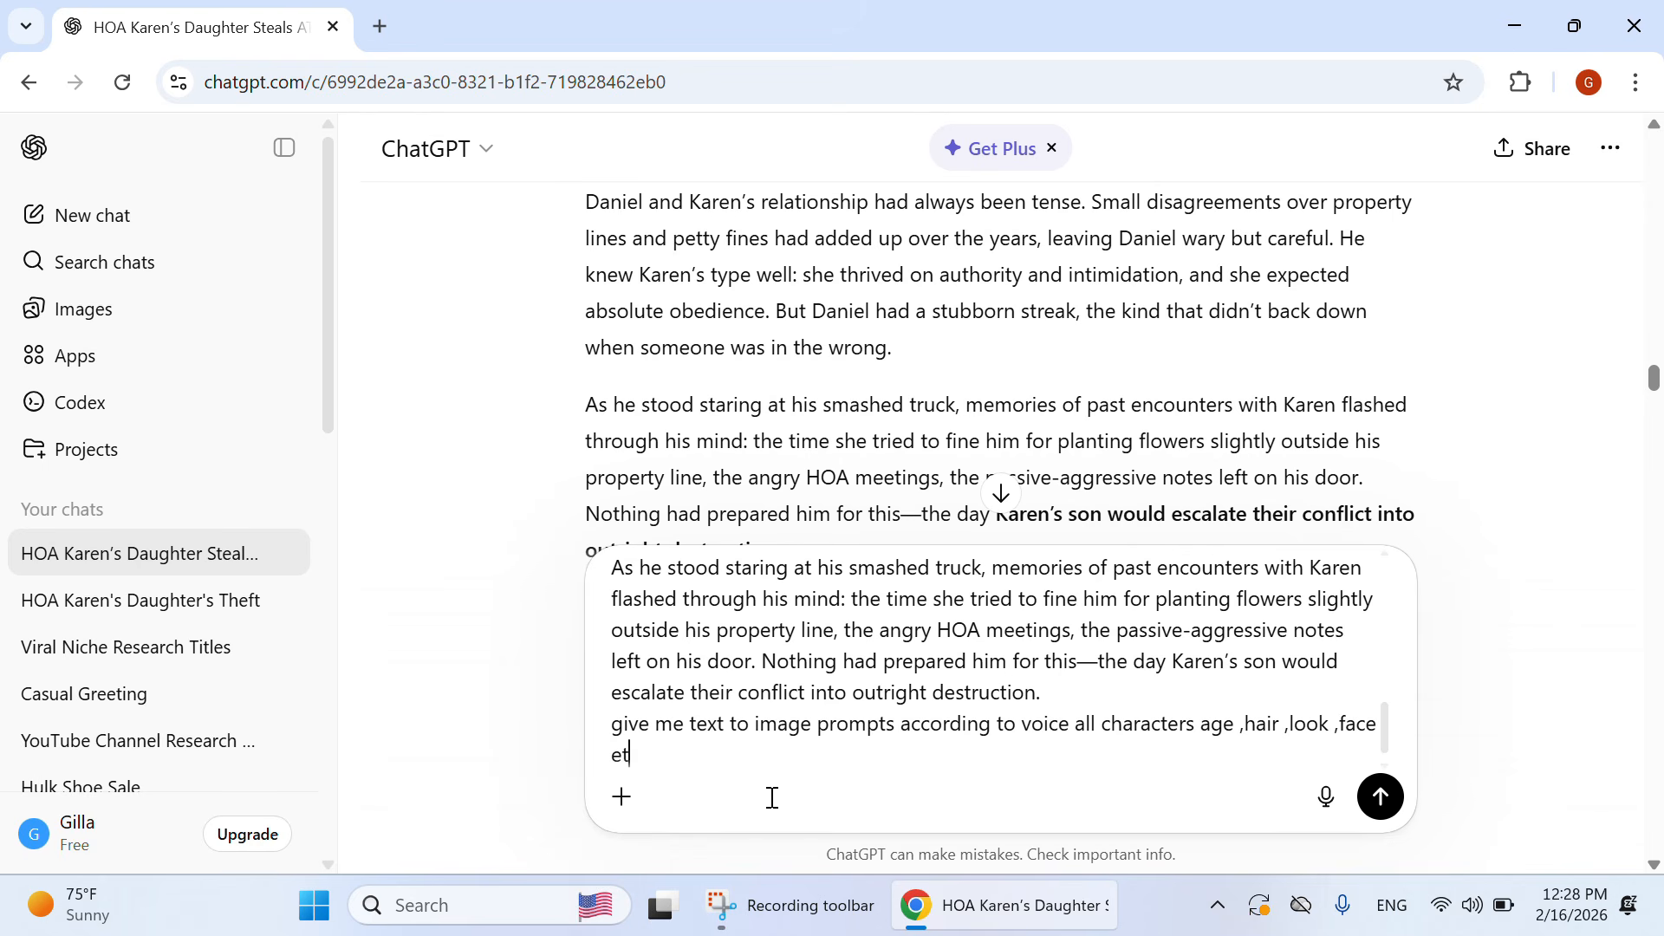
type("c fixed in each promp")
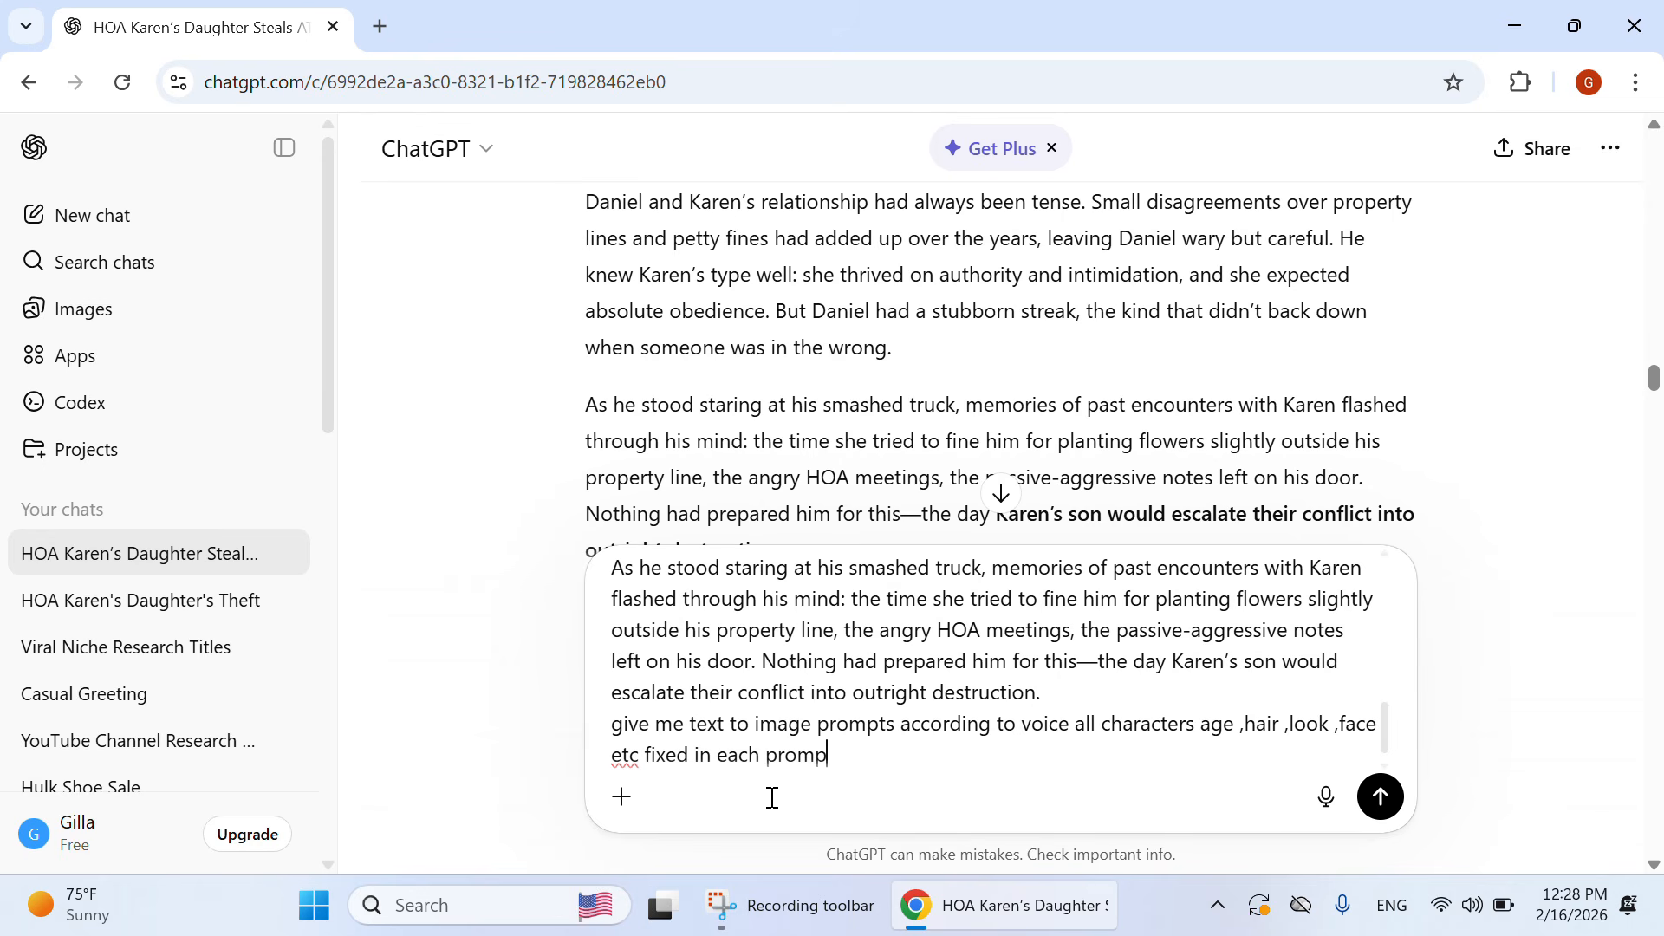
type("t no")
key("BackSpace")
key("BackSpace")
key("Return")
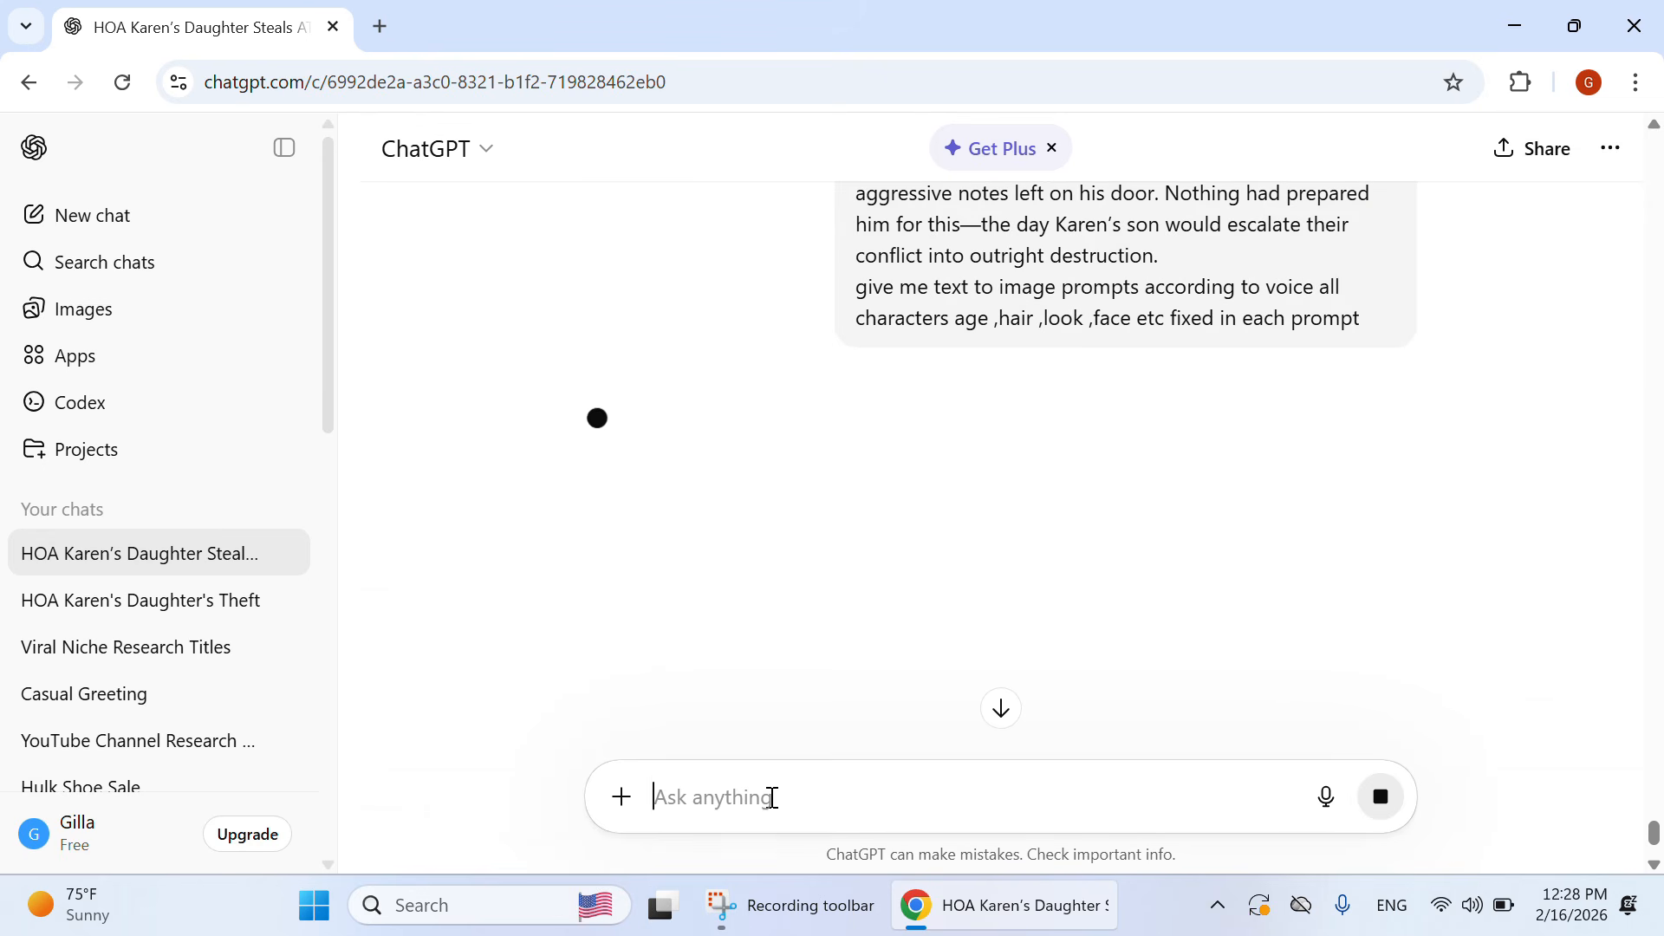
Step: Read through the image prompts generated for the introduction, from the man at his home to the Flashback Memory / HOA Conflict scene
scroll(876, 554, "up", 2)
scroll(982, 548, "down", 4)
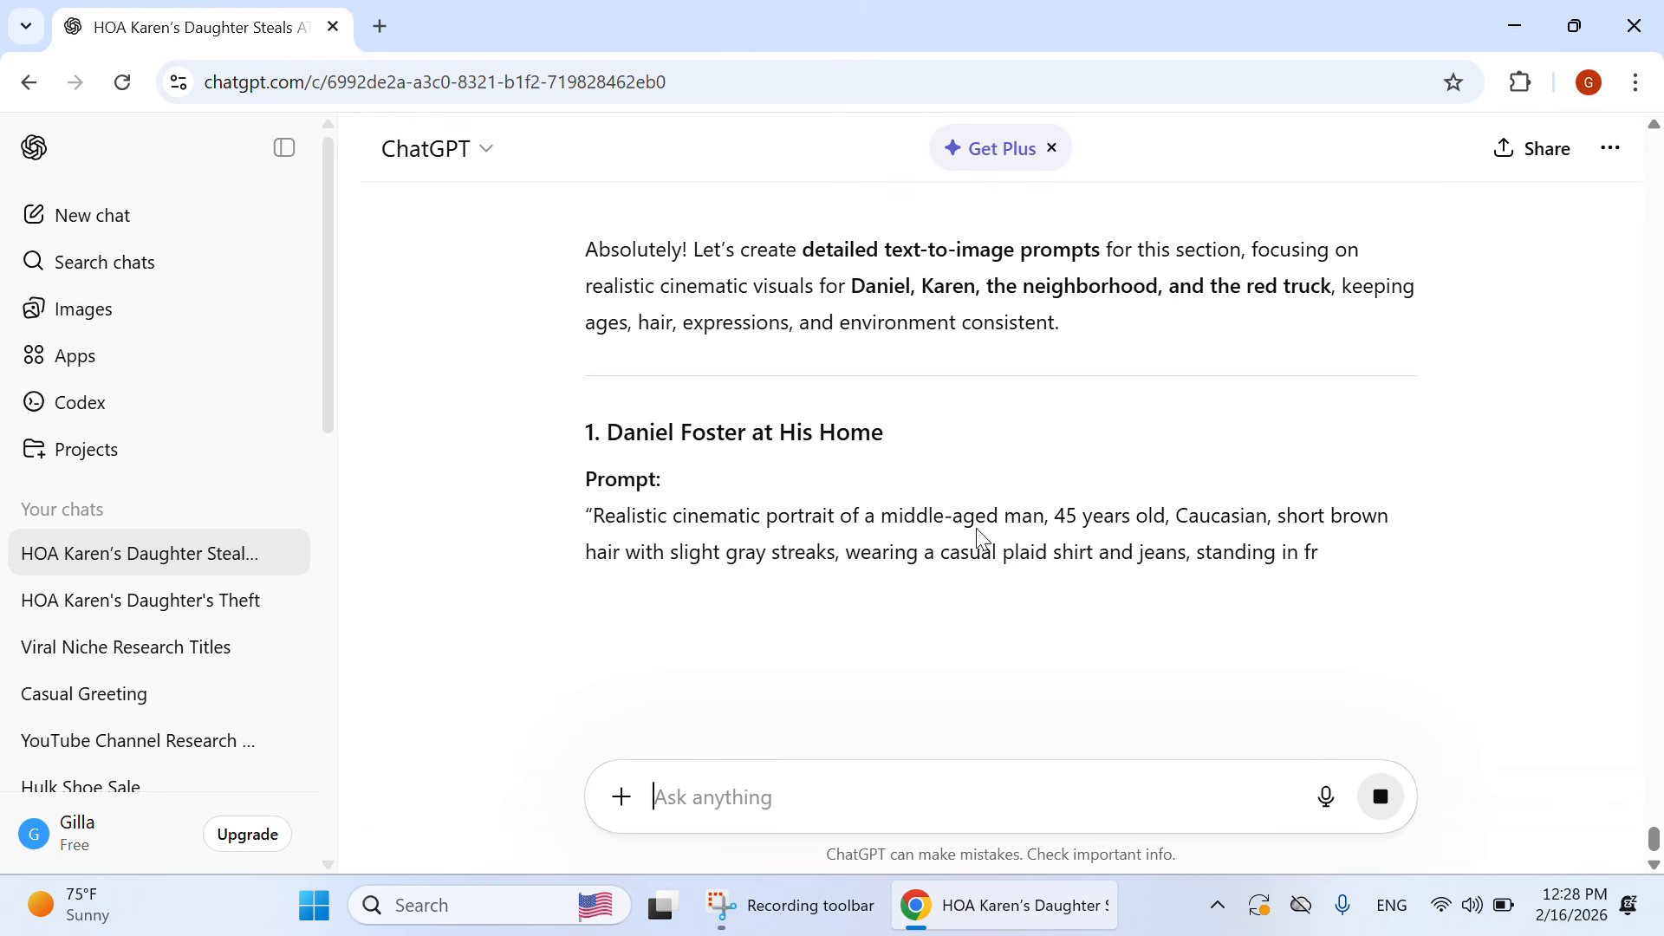
scroll(702, 551, "down", 1)
scroll(1178, 619, "down", 1)
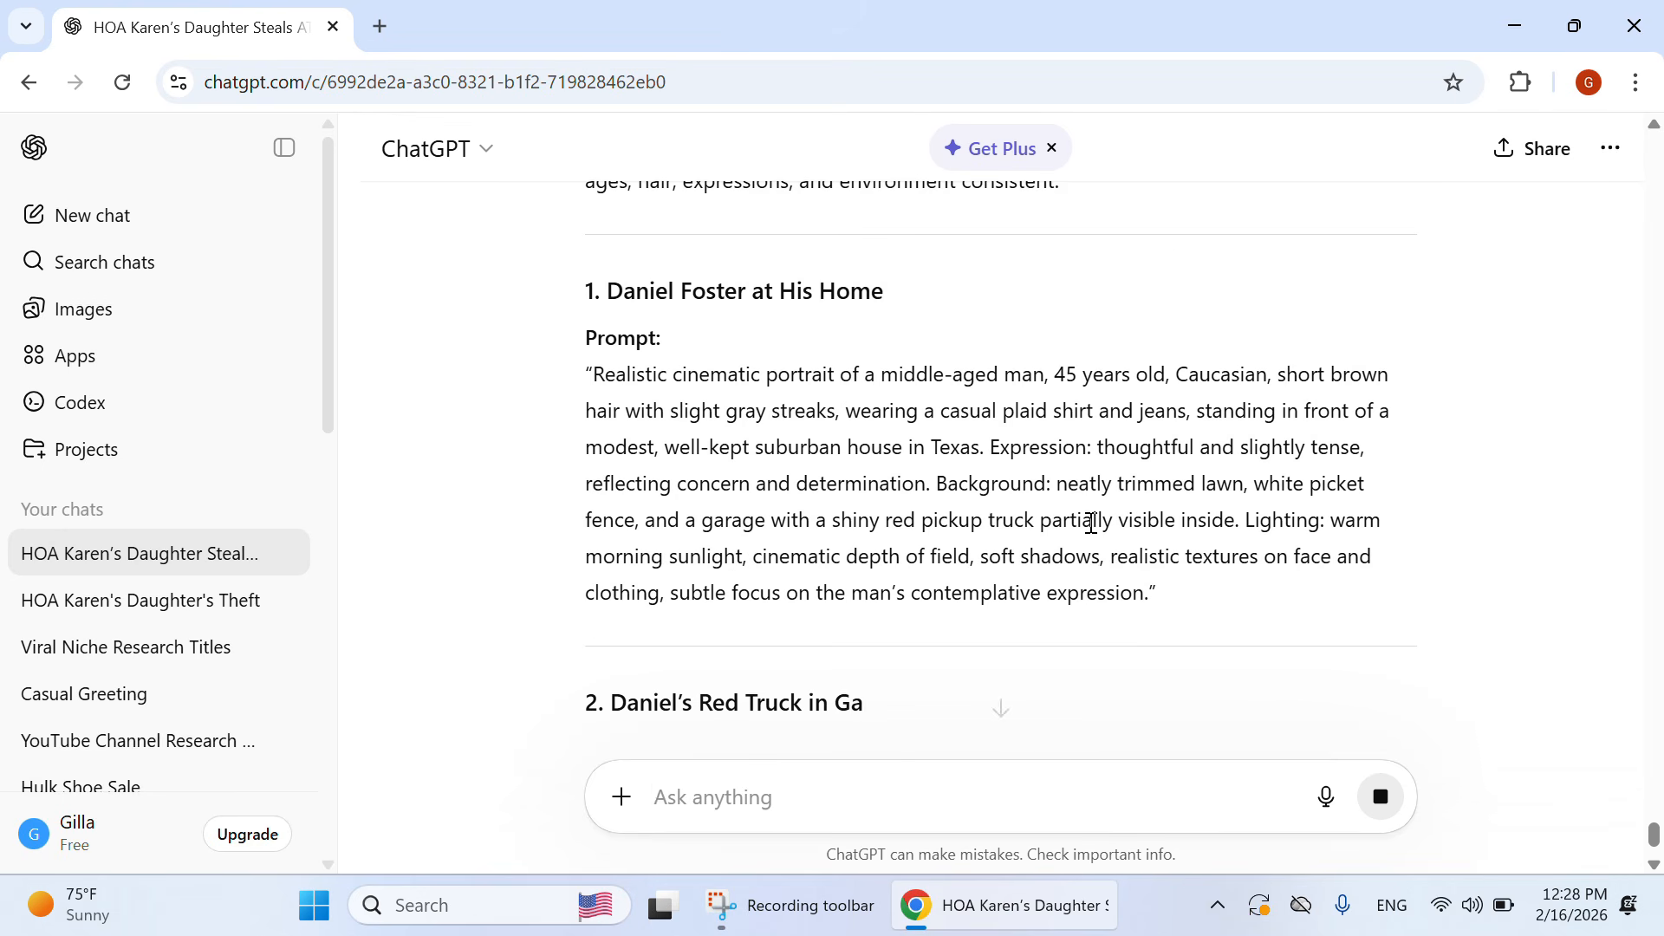
left_click_drag(575, 375, 1202, 617)
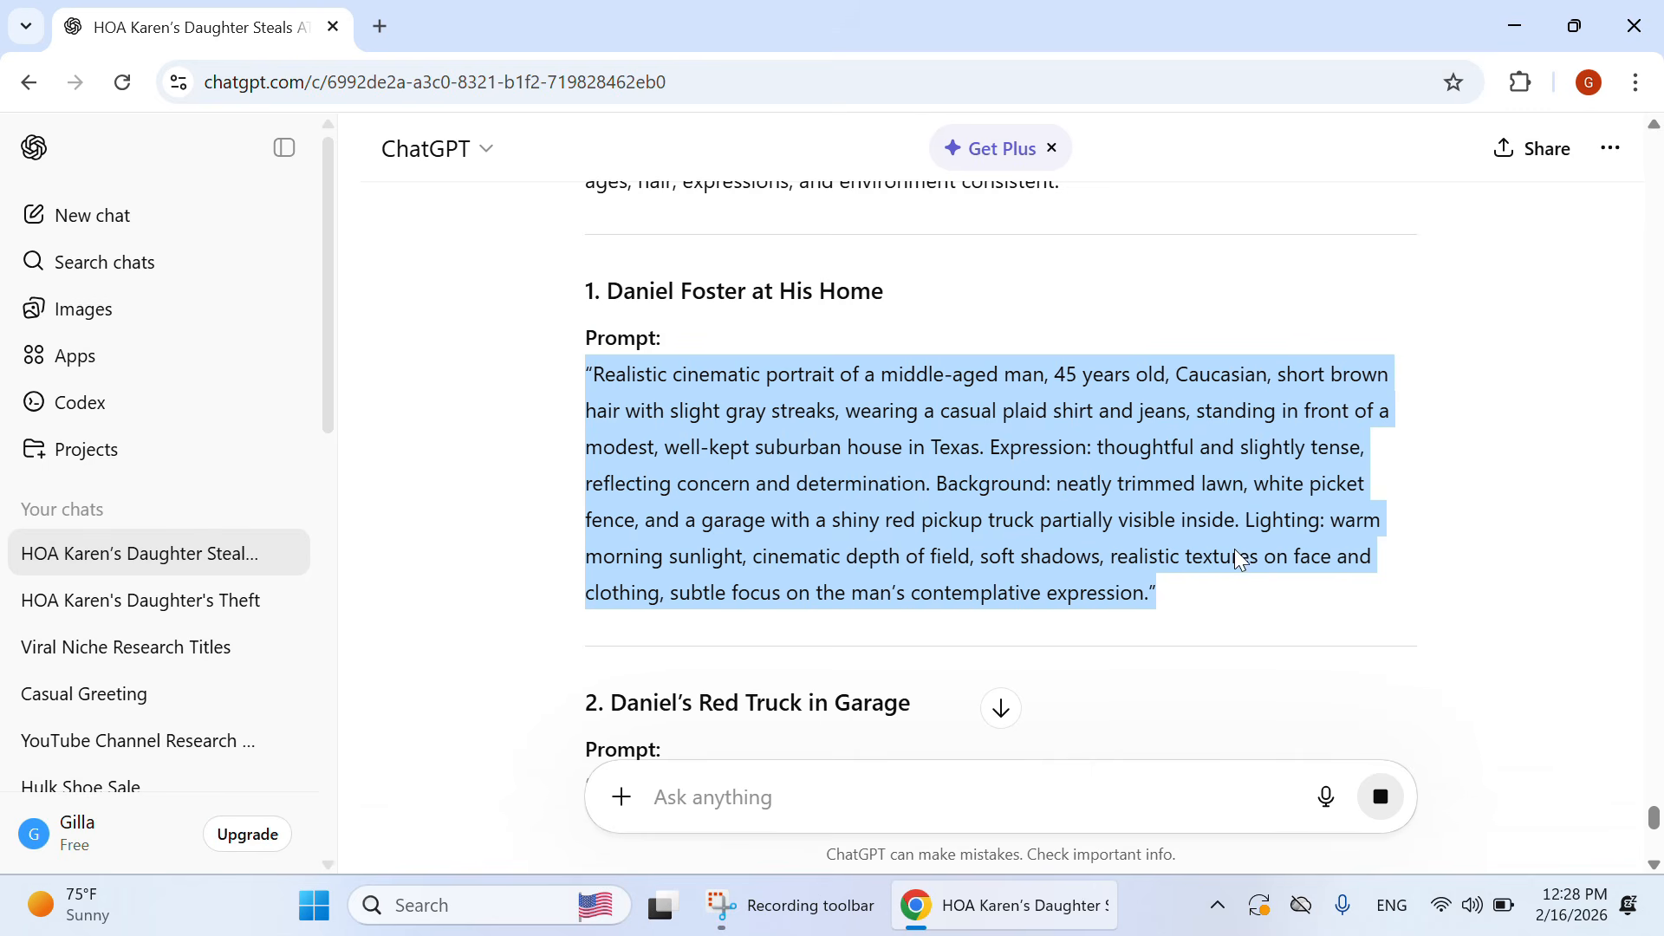
scroll(1538, 591, "down", 5)
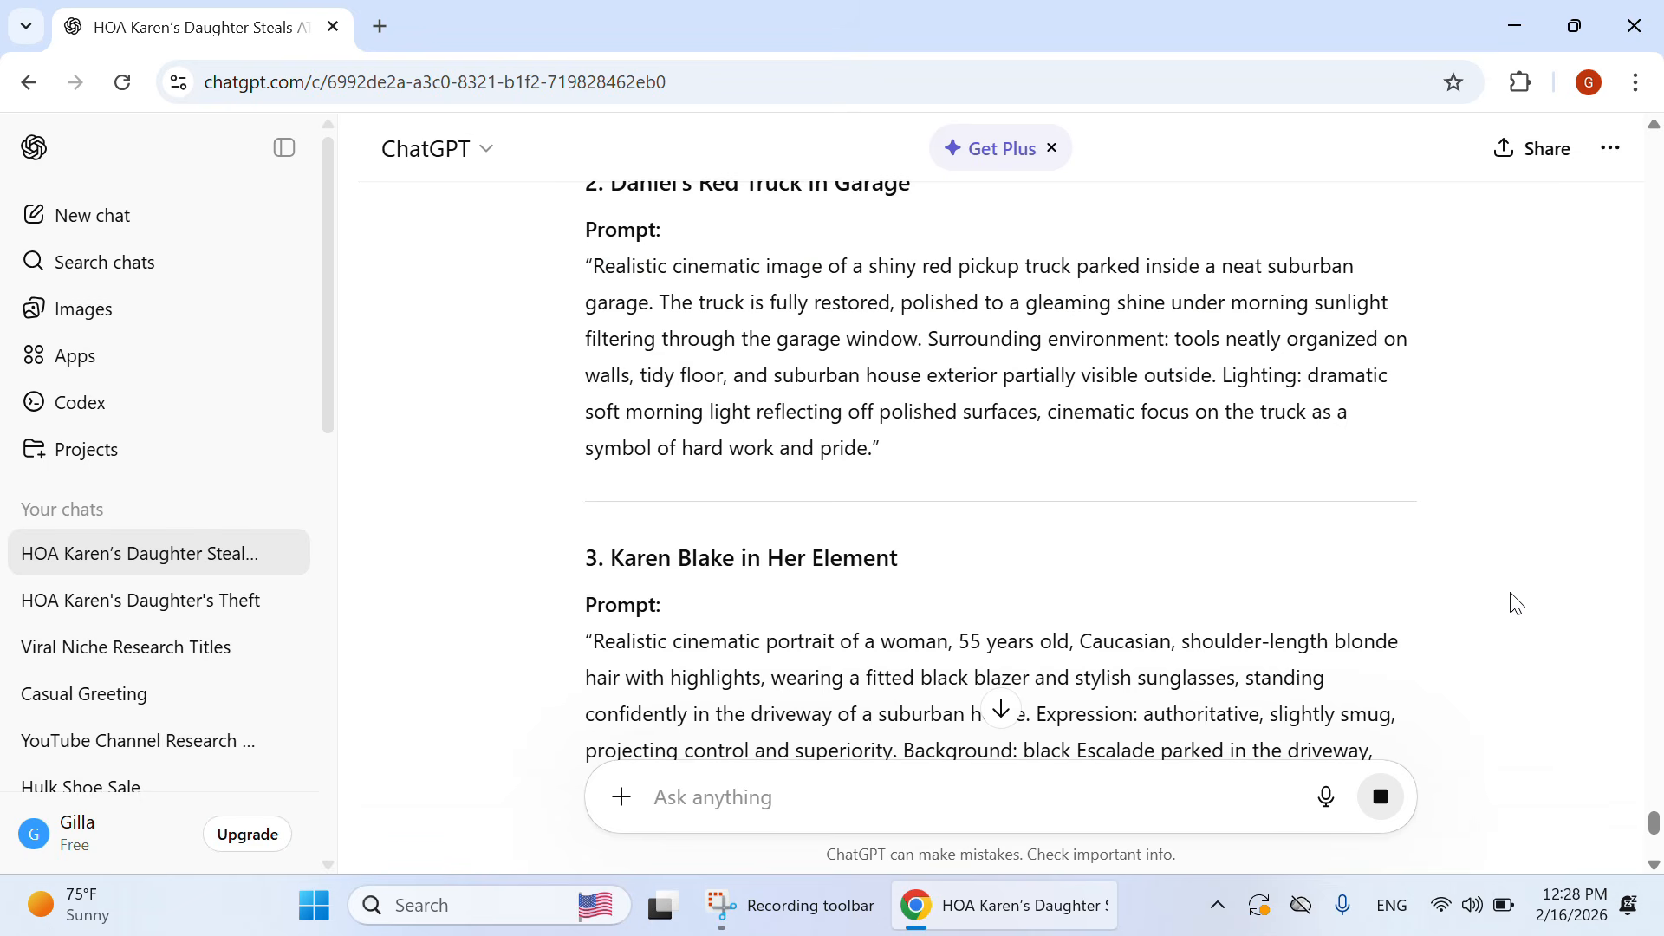
scroll(1431, 589, "down", 6)
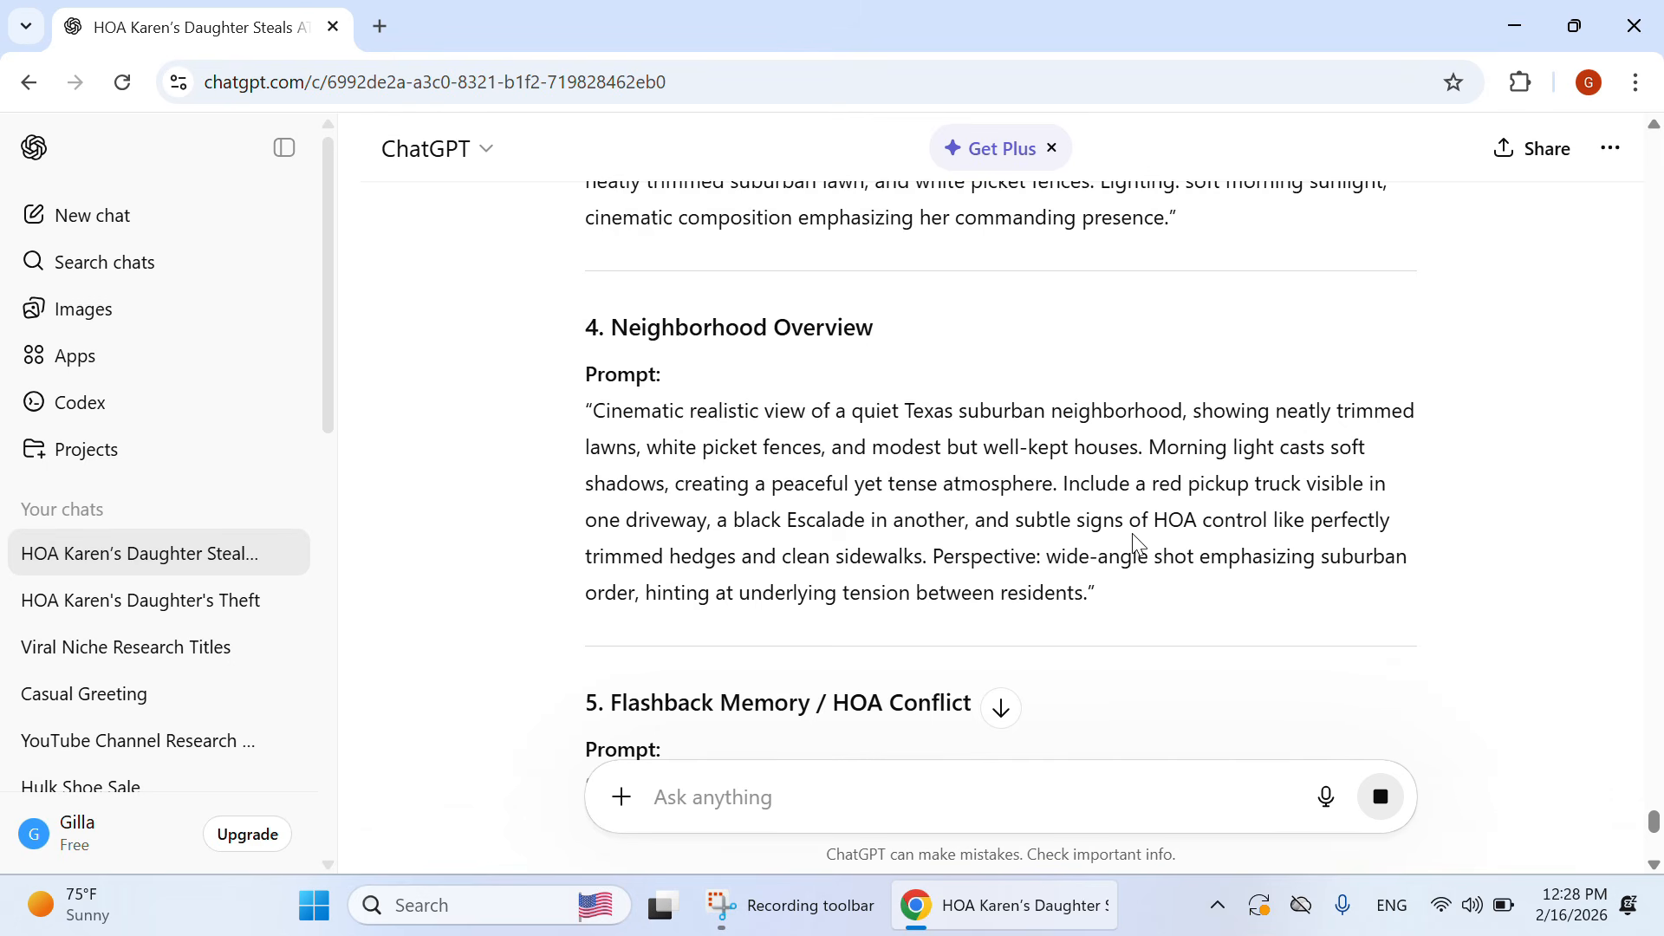
scroll(1135, 542, "down", 4)
scroll(1184, 550, "down", 1)
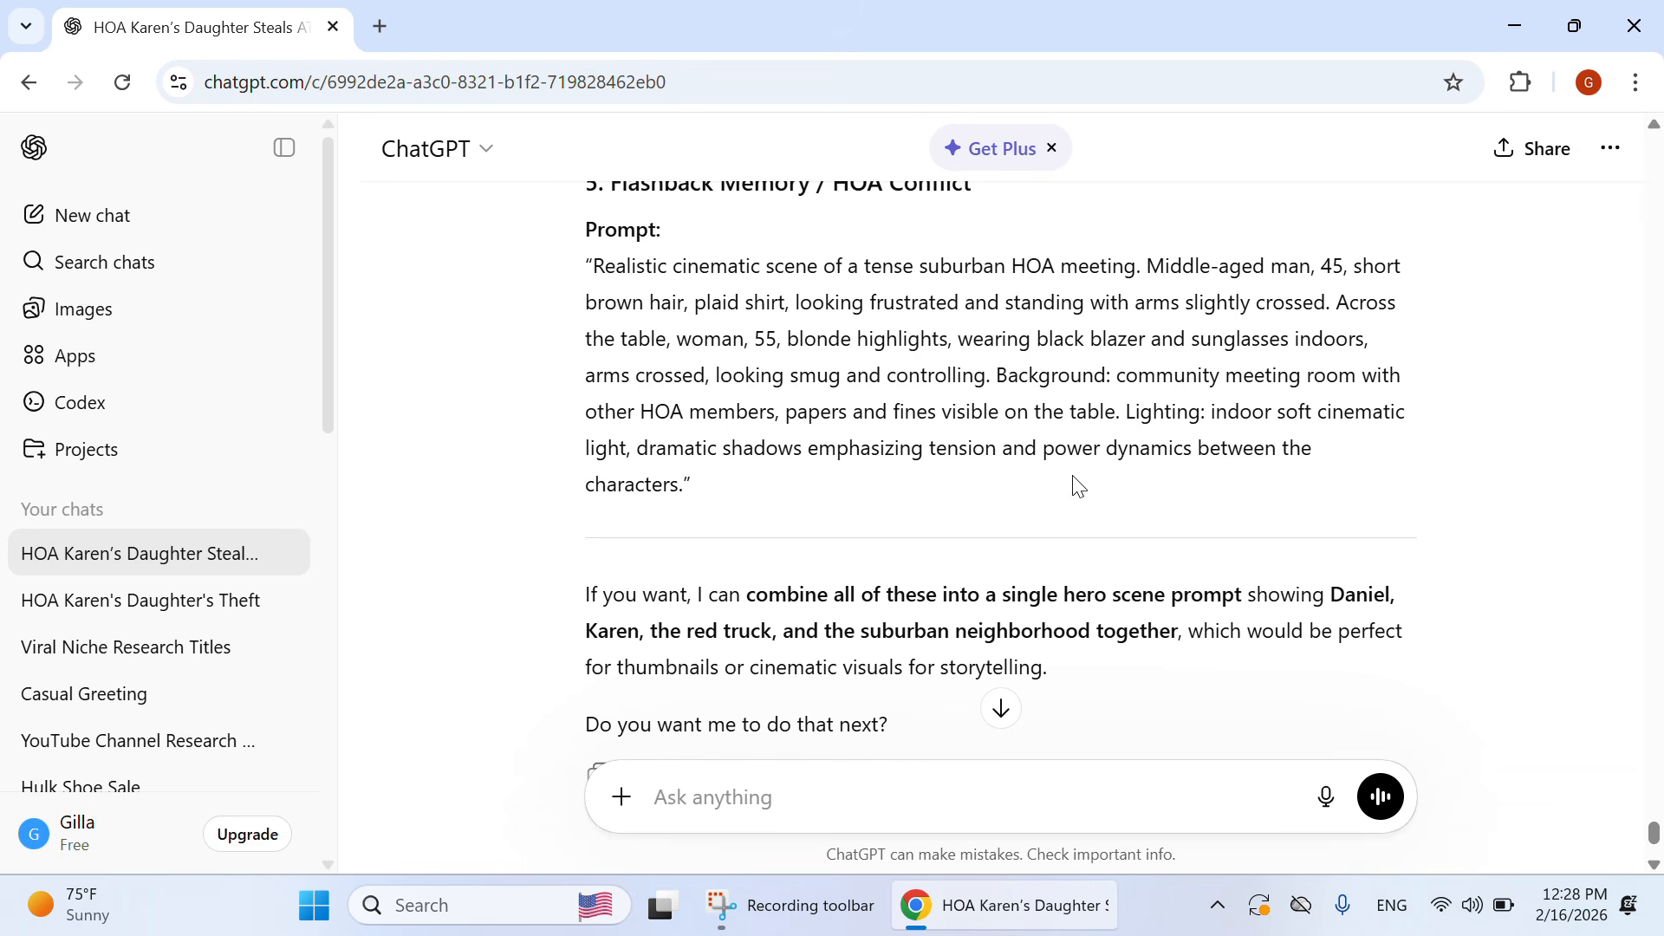
scroll(1318, 564, "down", 2)
scroll(1300, 550, "up", 3)
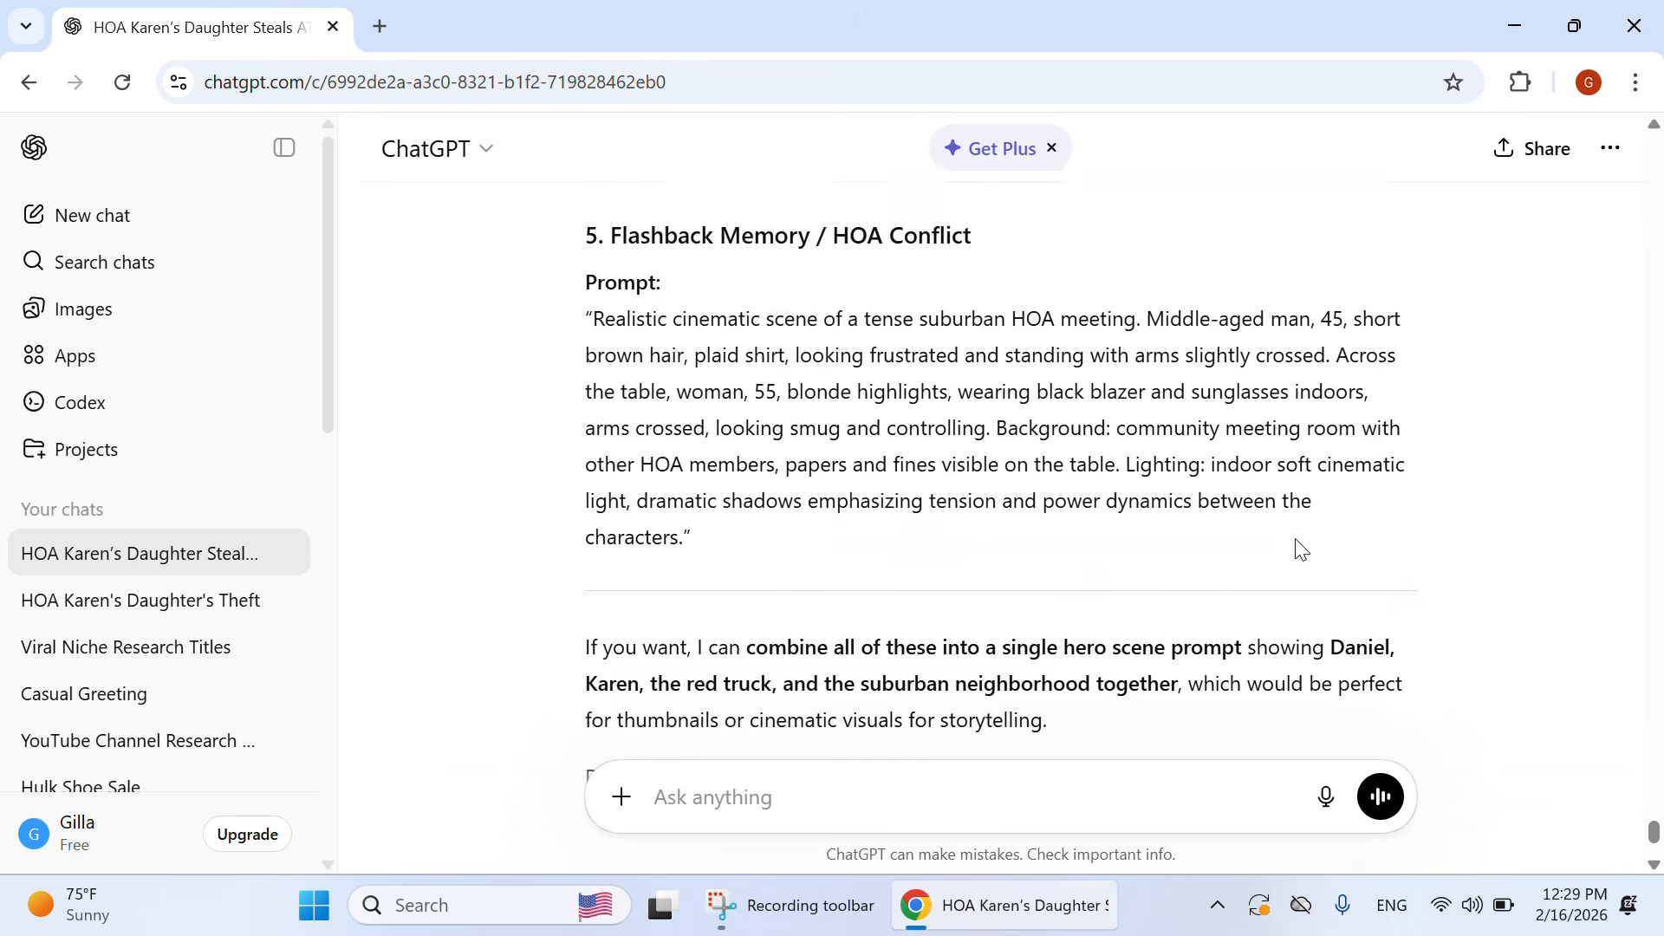
scroll(1296, 544, "up", 9)
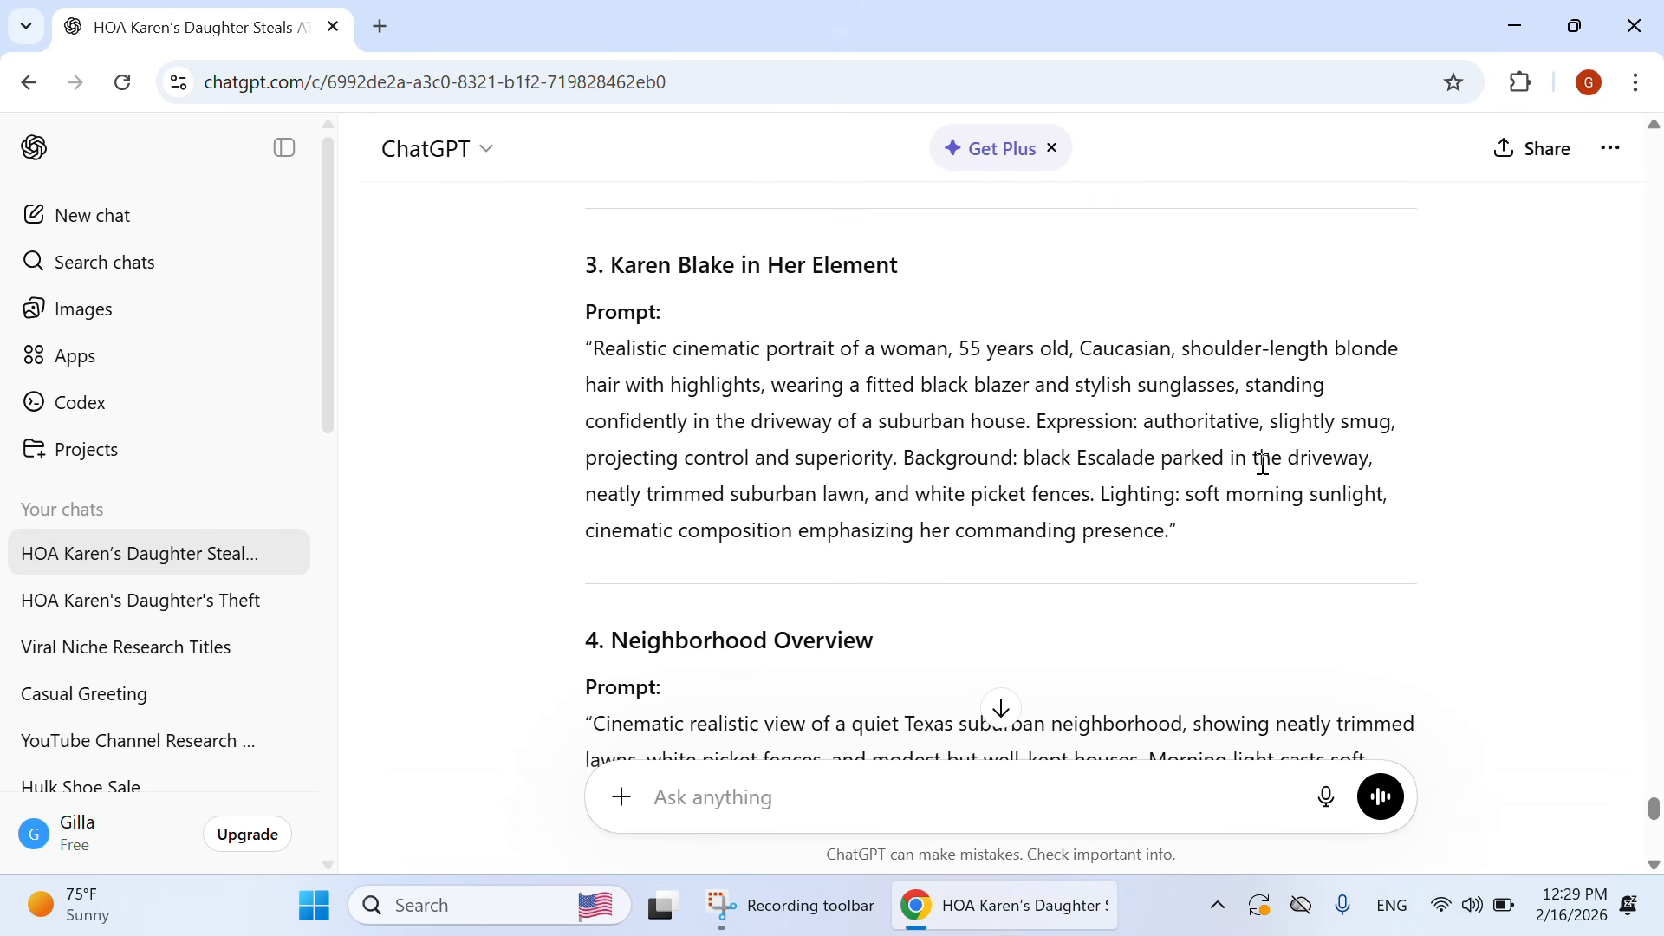